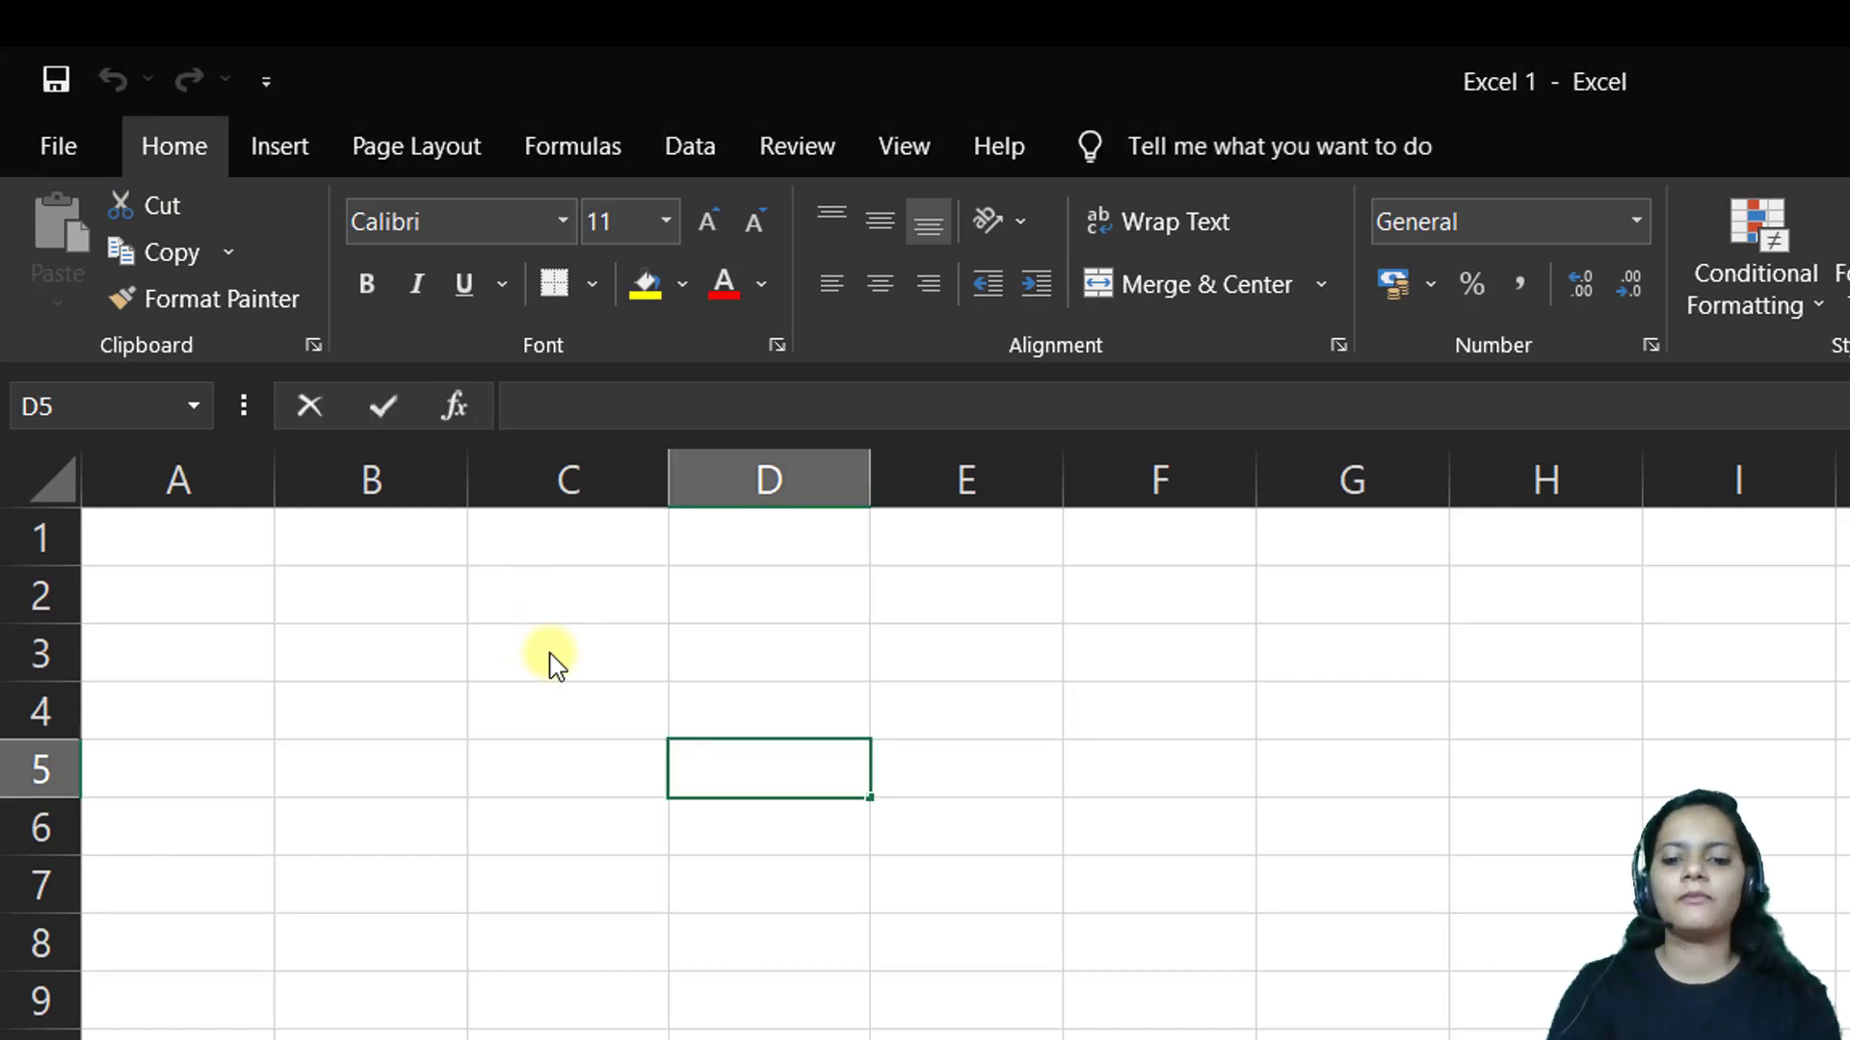
Enter Apple in D5 and cut-paste it into D8
text(Apple)
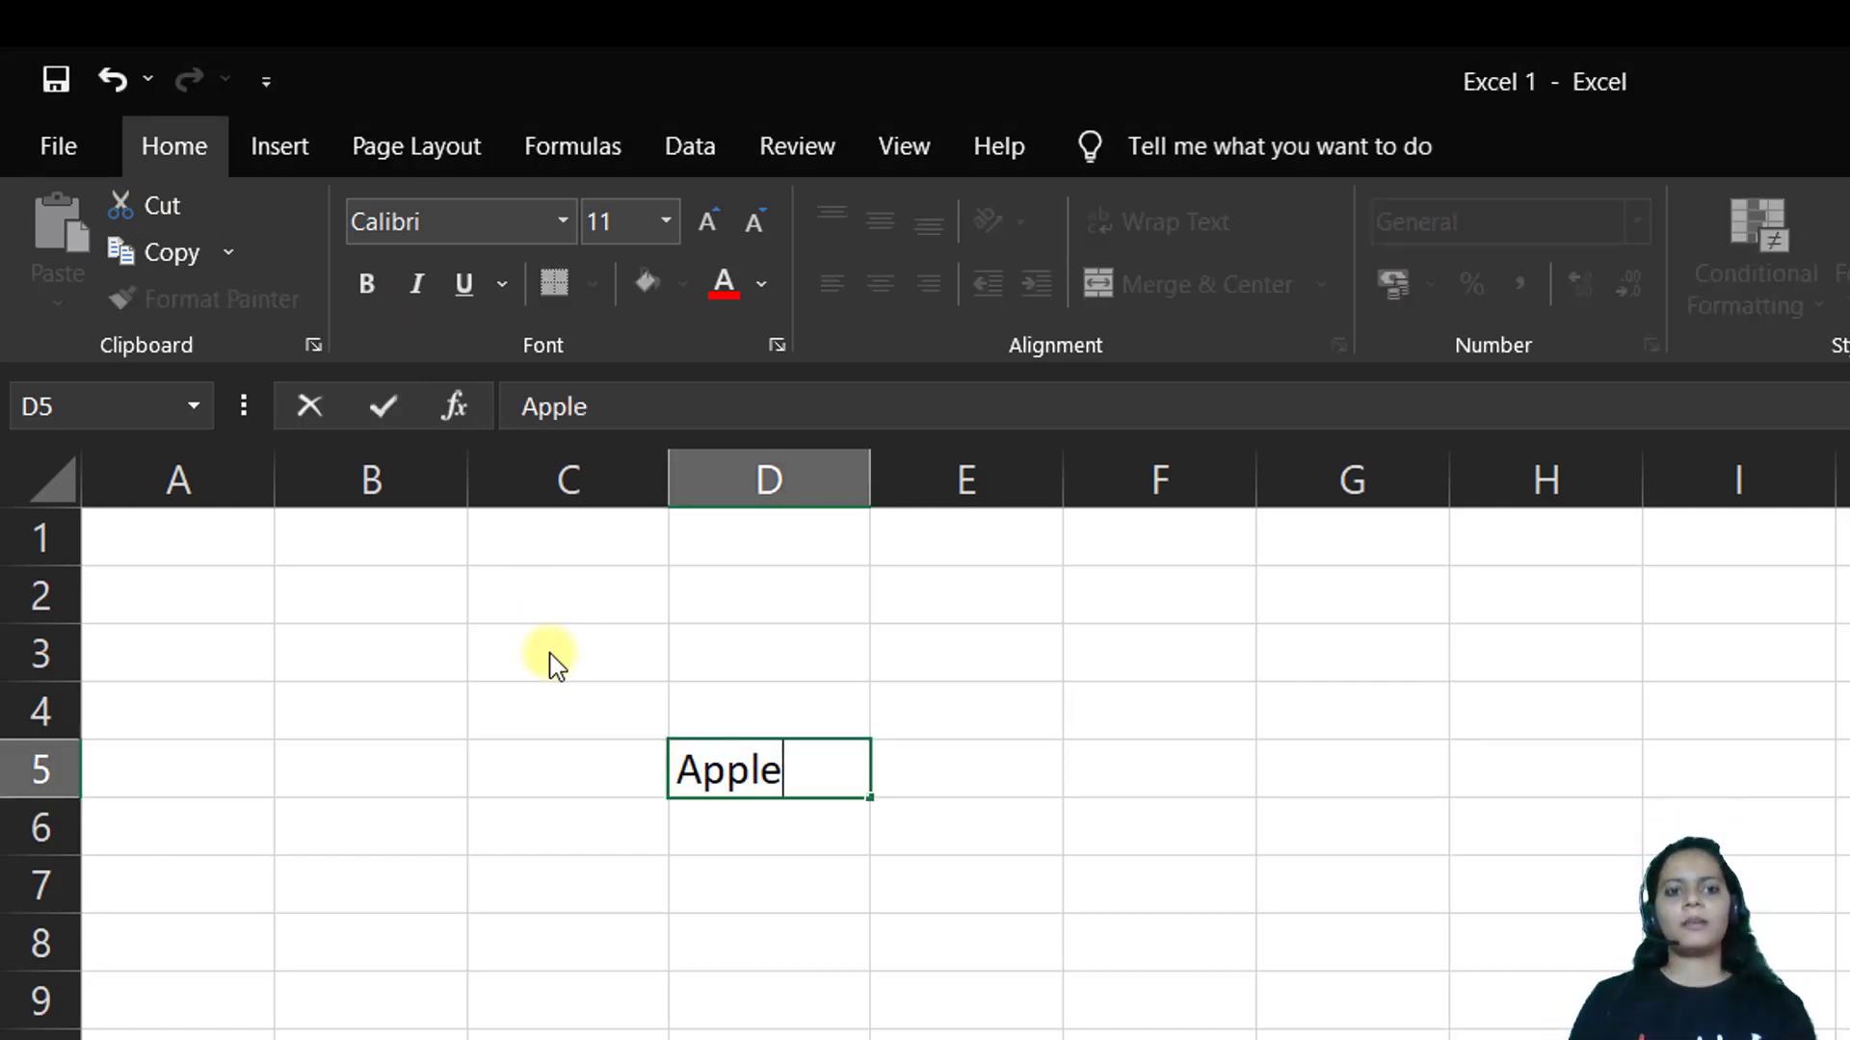
click(1116, 944)
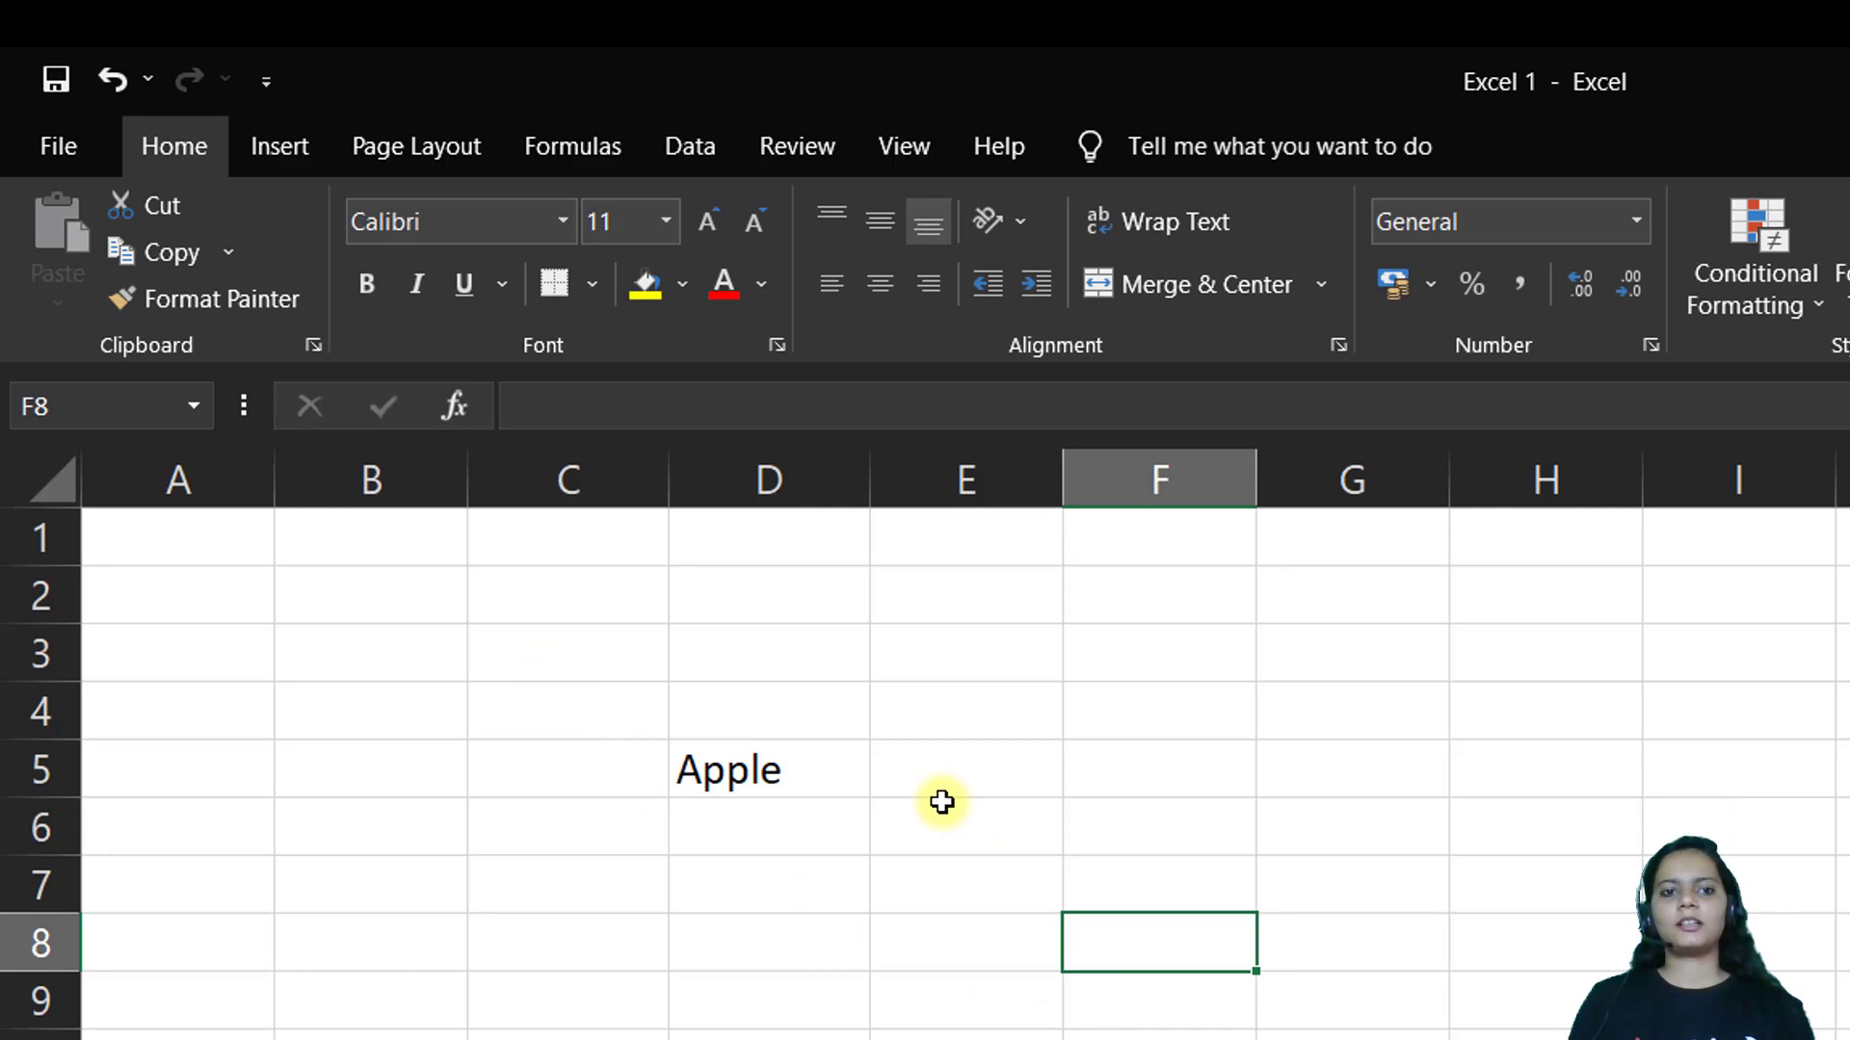
click(862, 772)
click(178, 206)
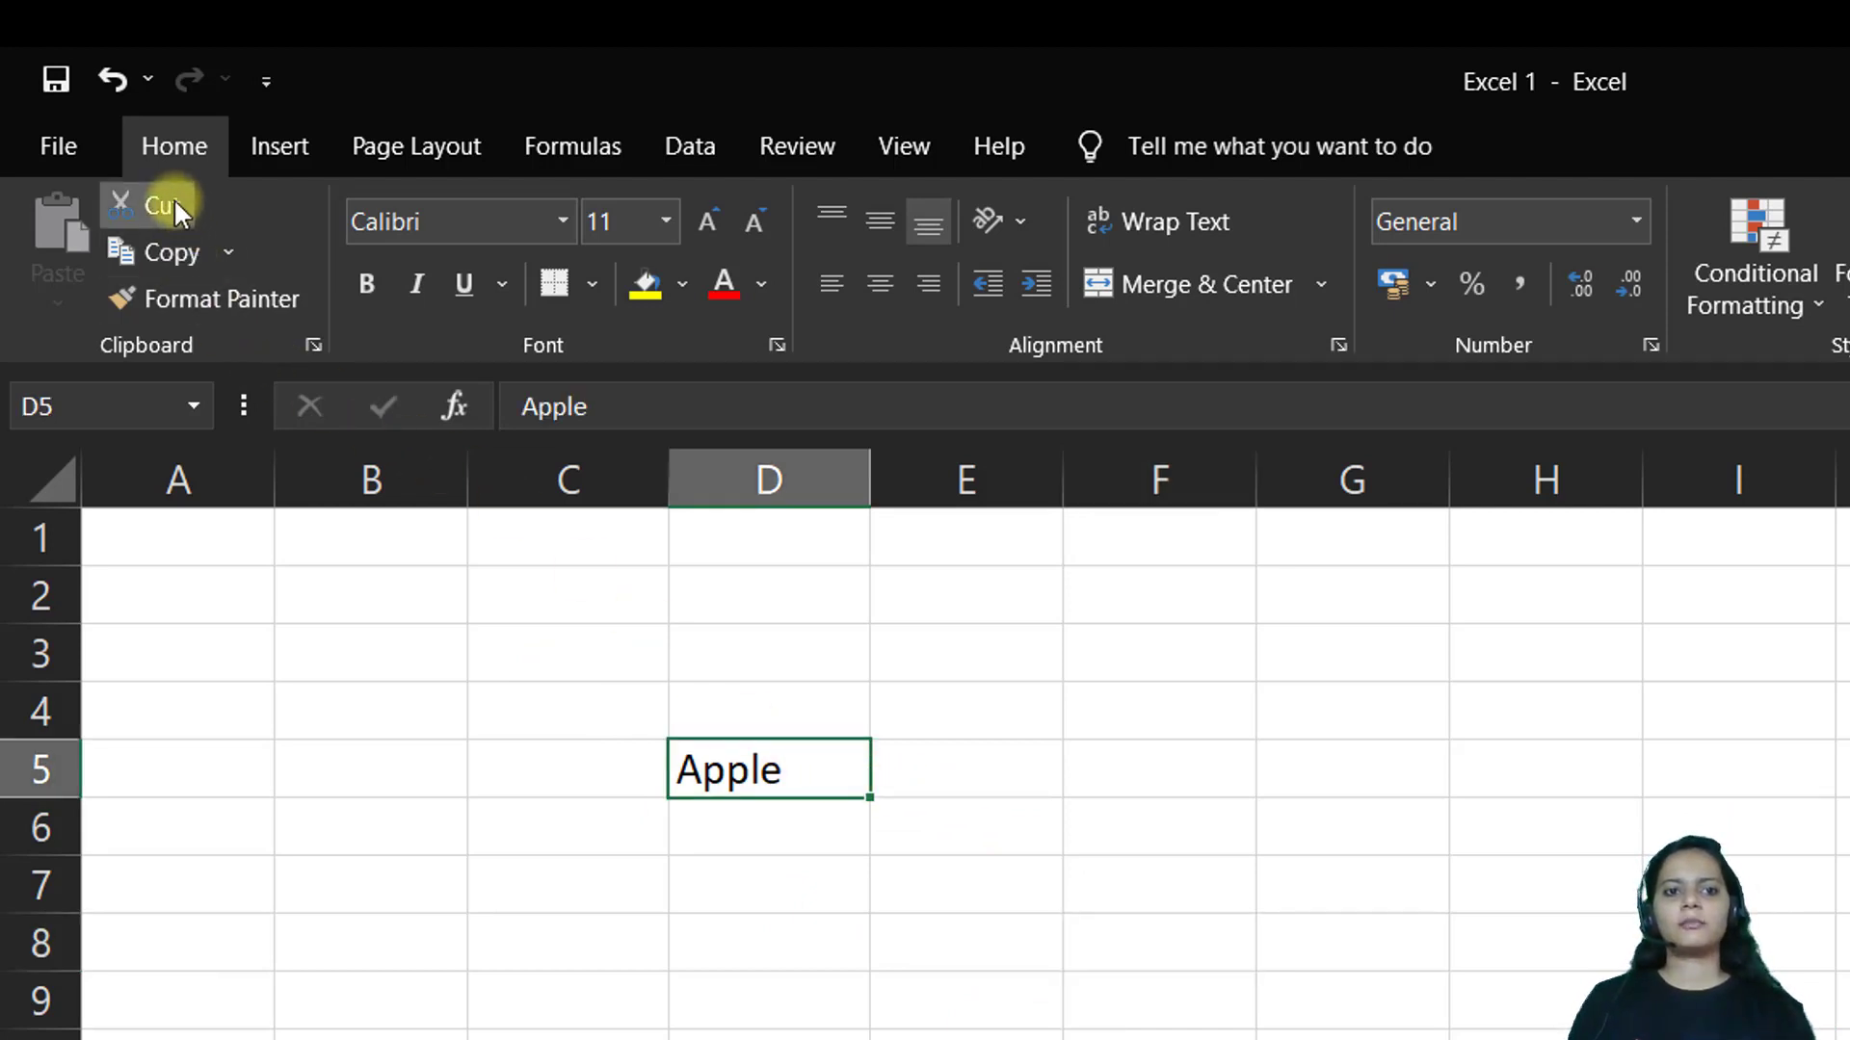
click(767, 949)
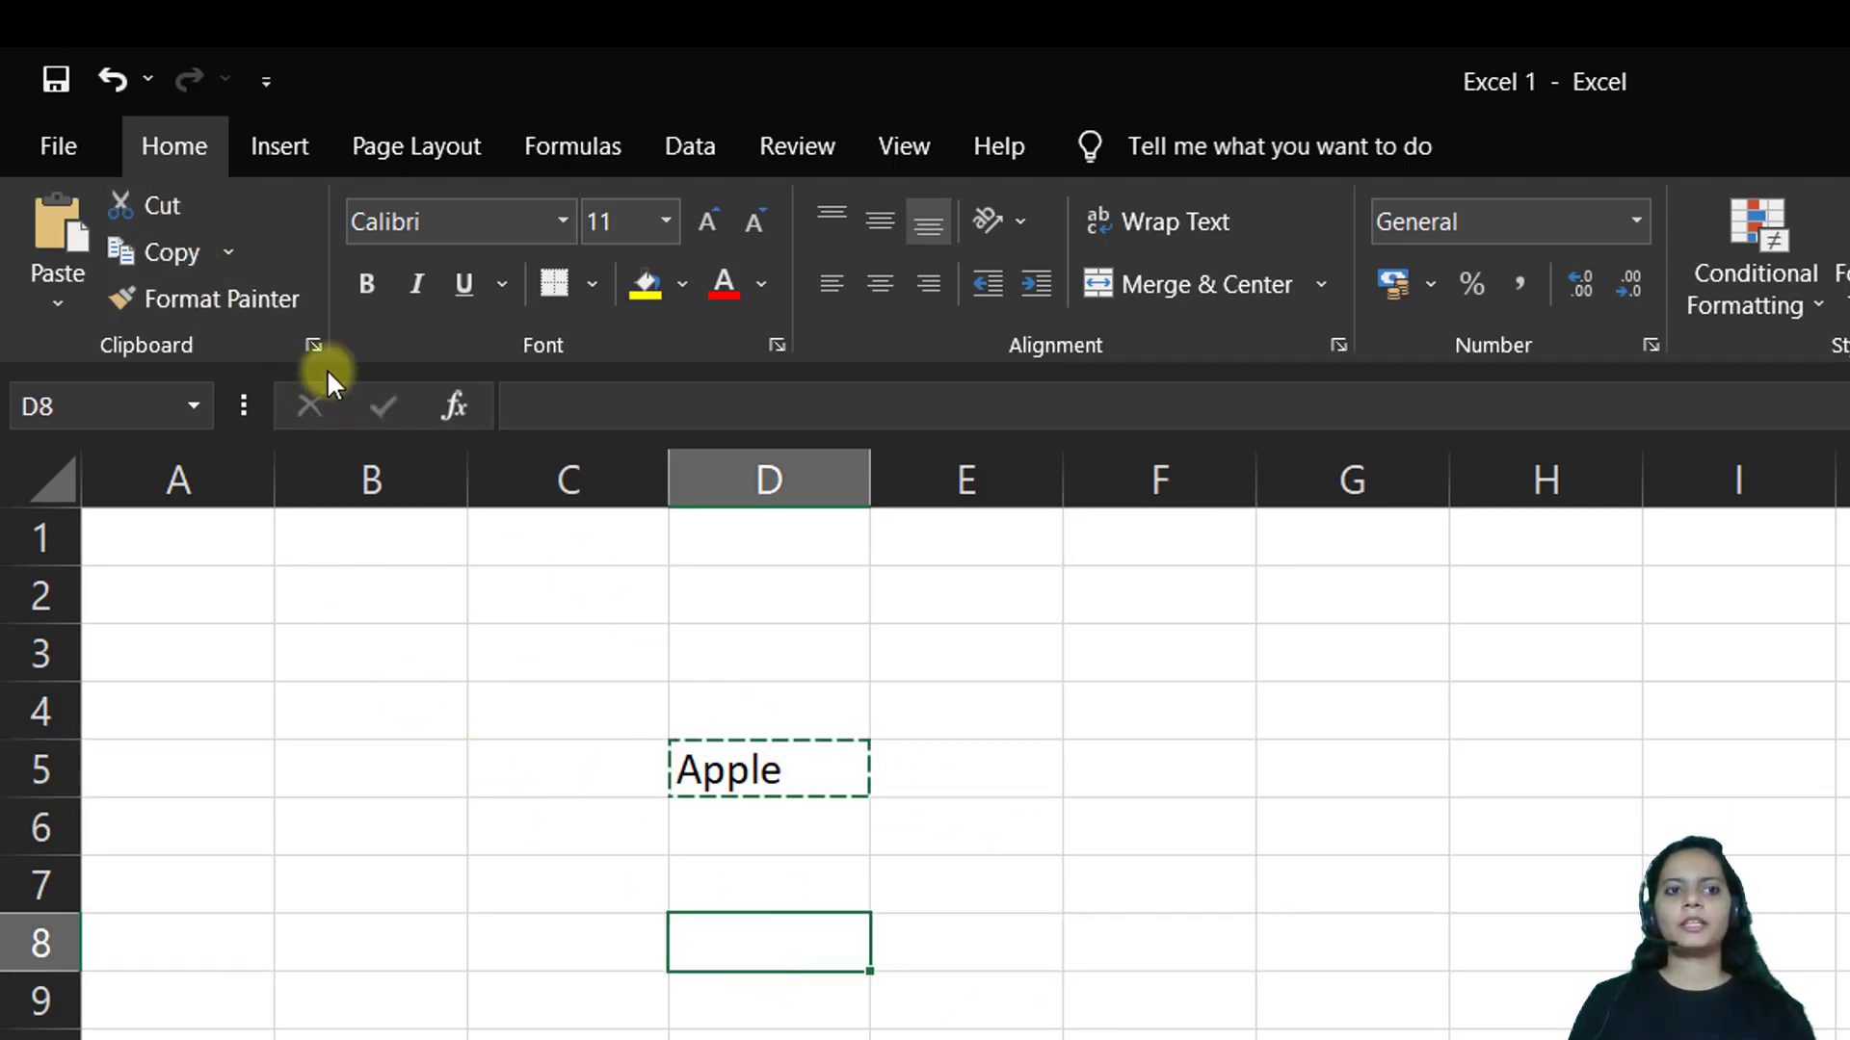
click(58, 284)
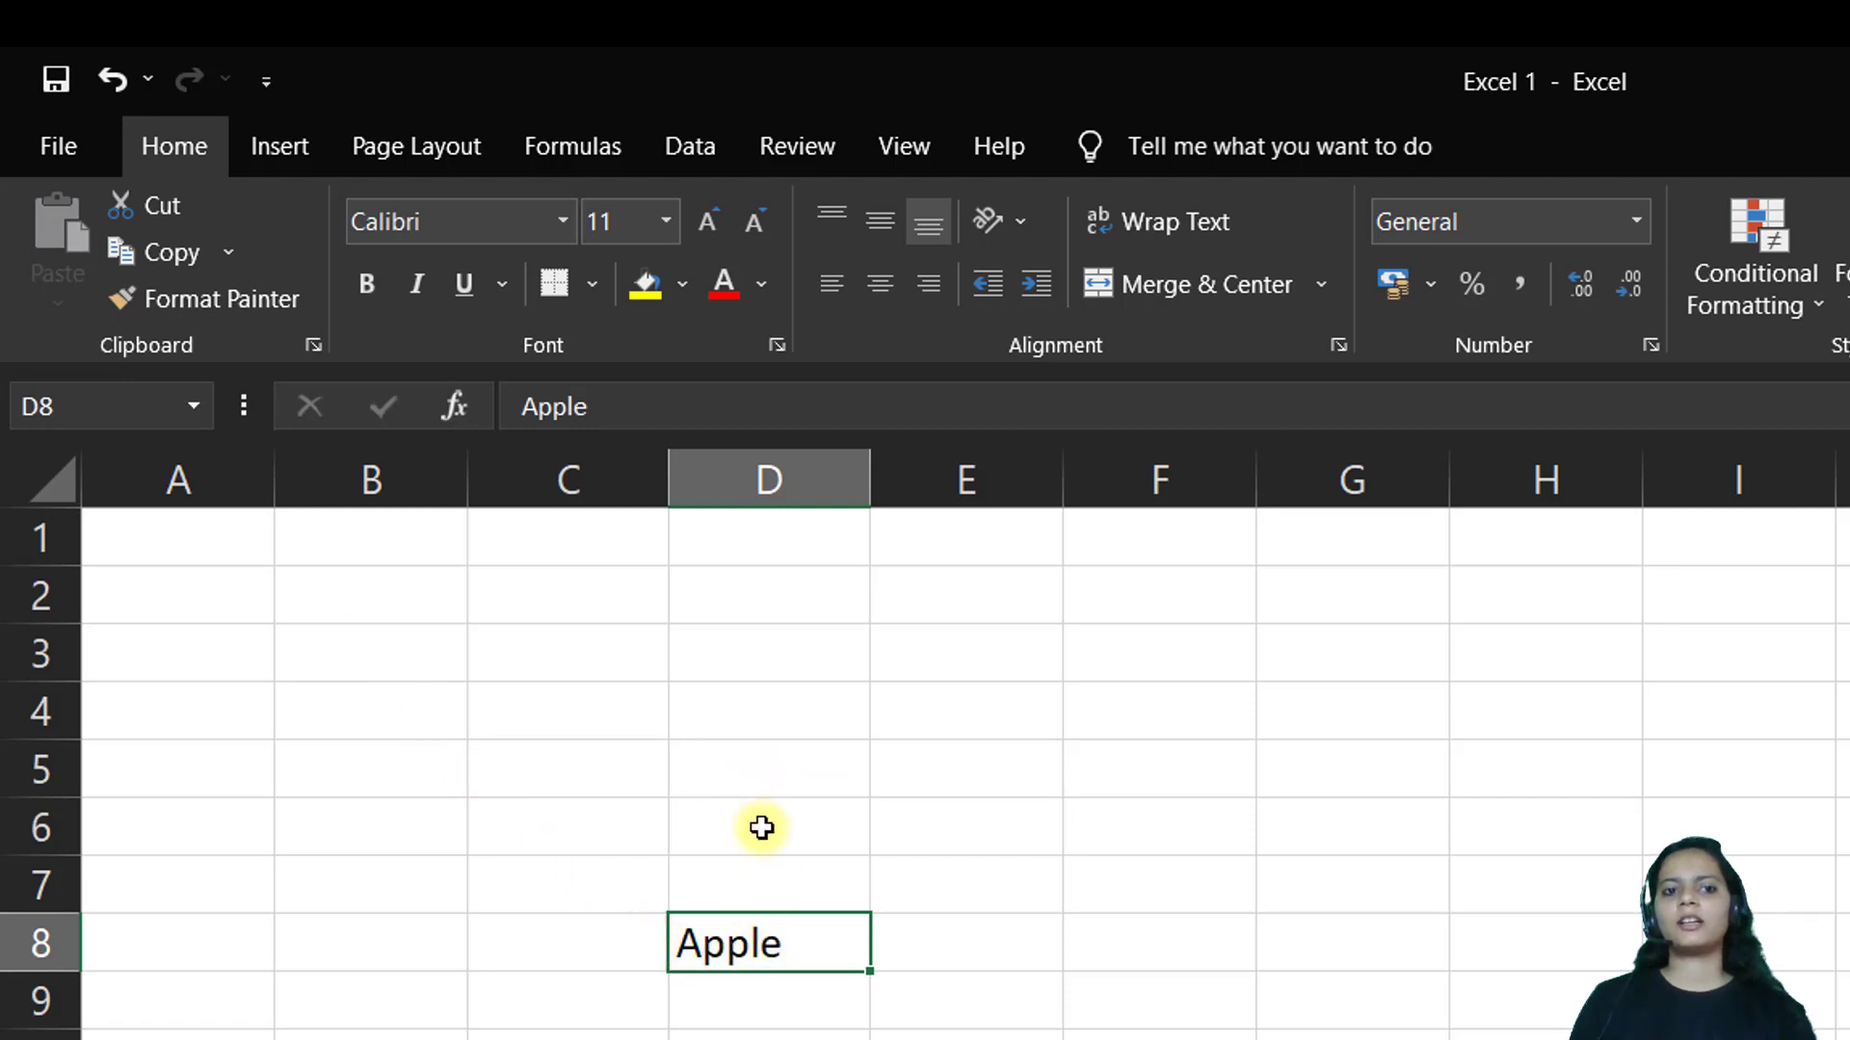
Copy the Apple entry from D8 into D9 and show the Paste options list
click(792, 886)
click(809, 951)
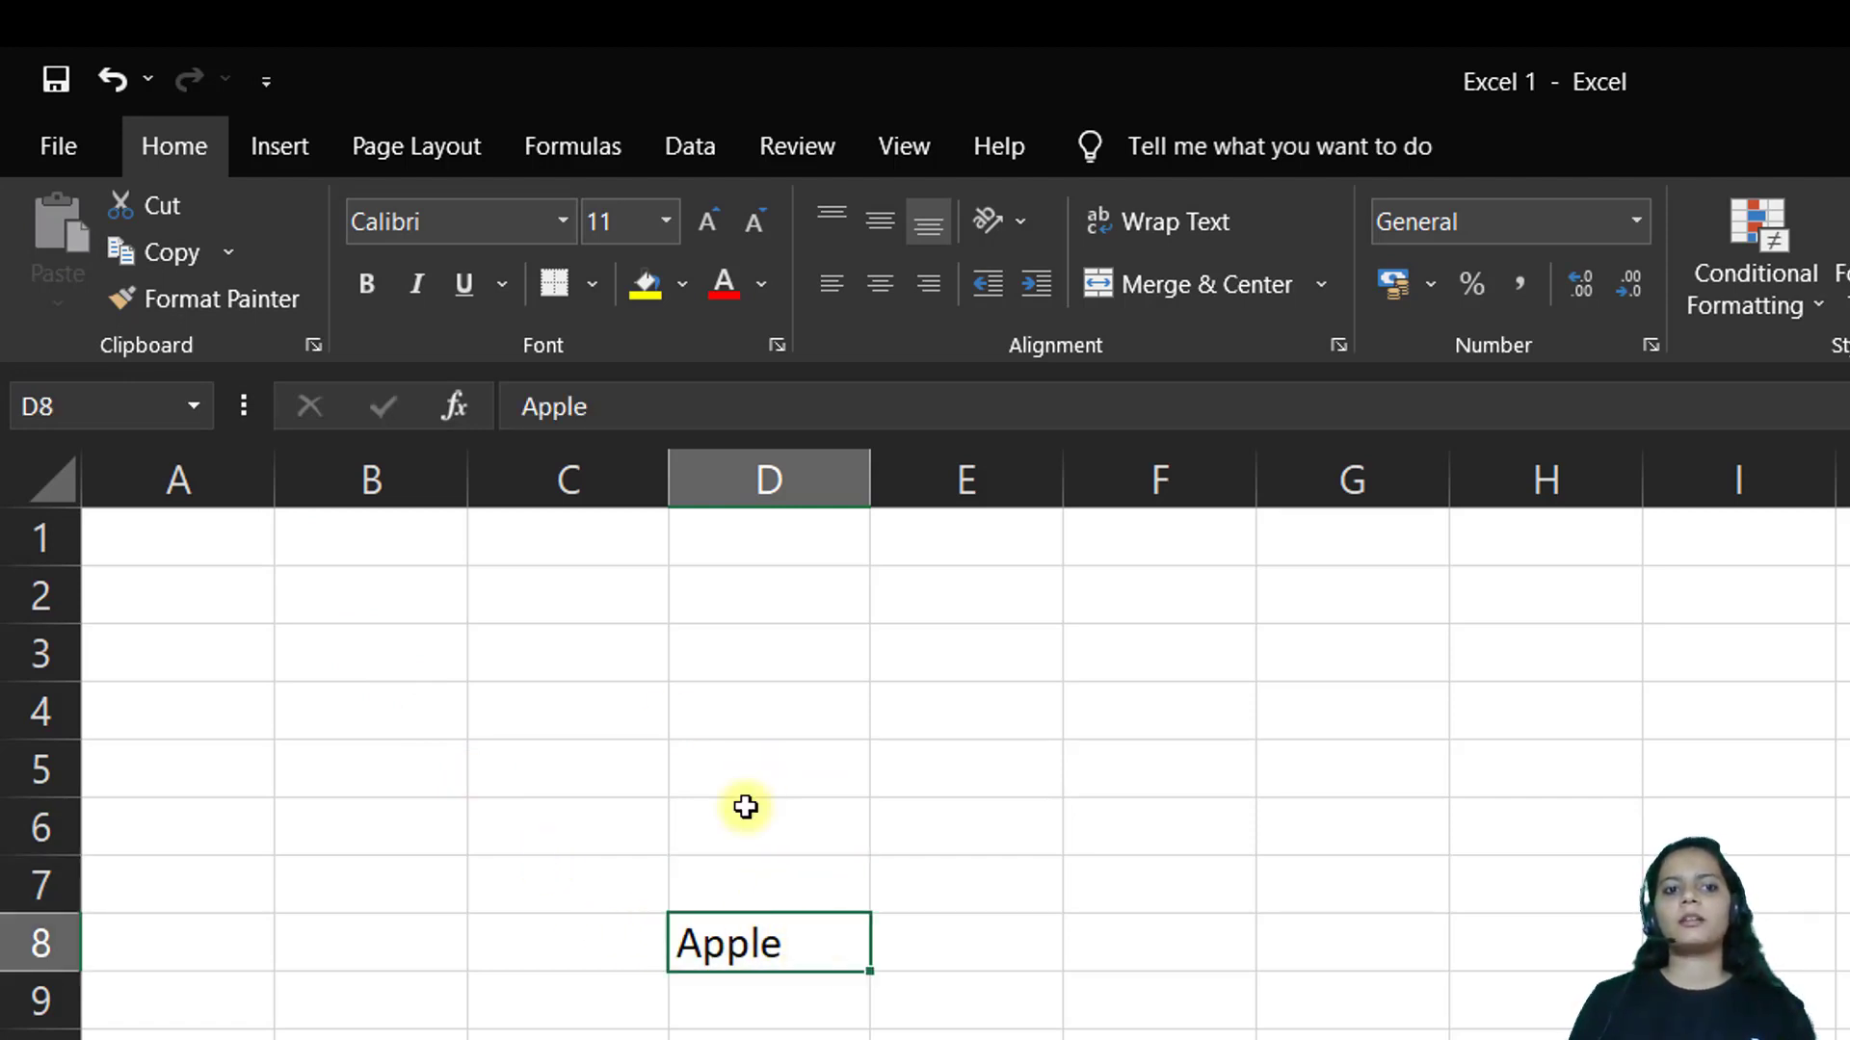
click(170, 256)
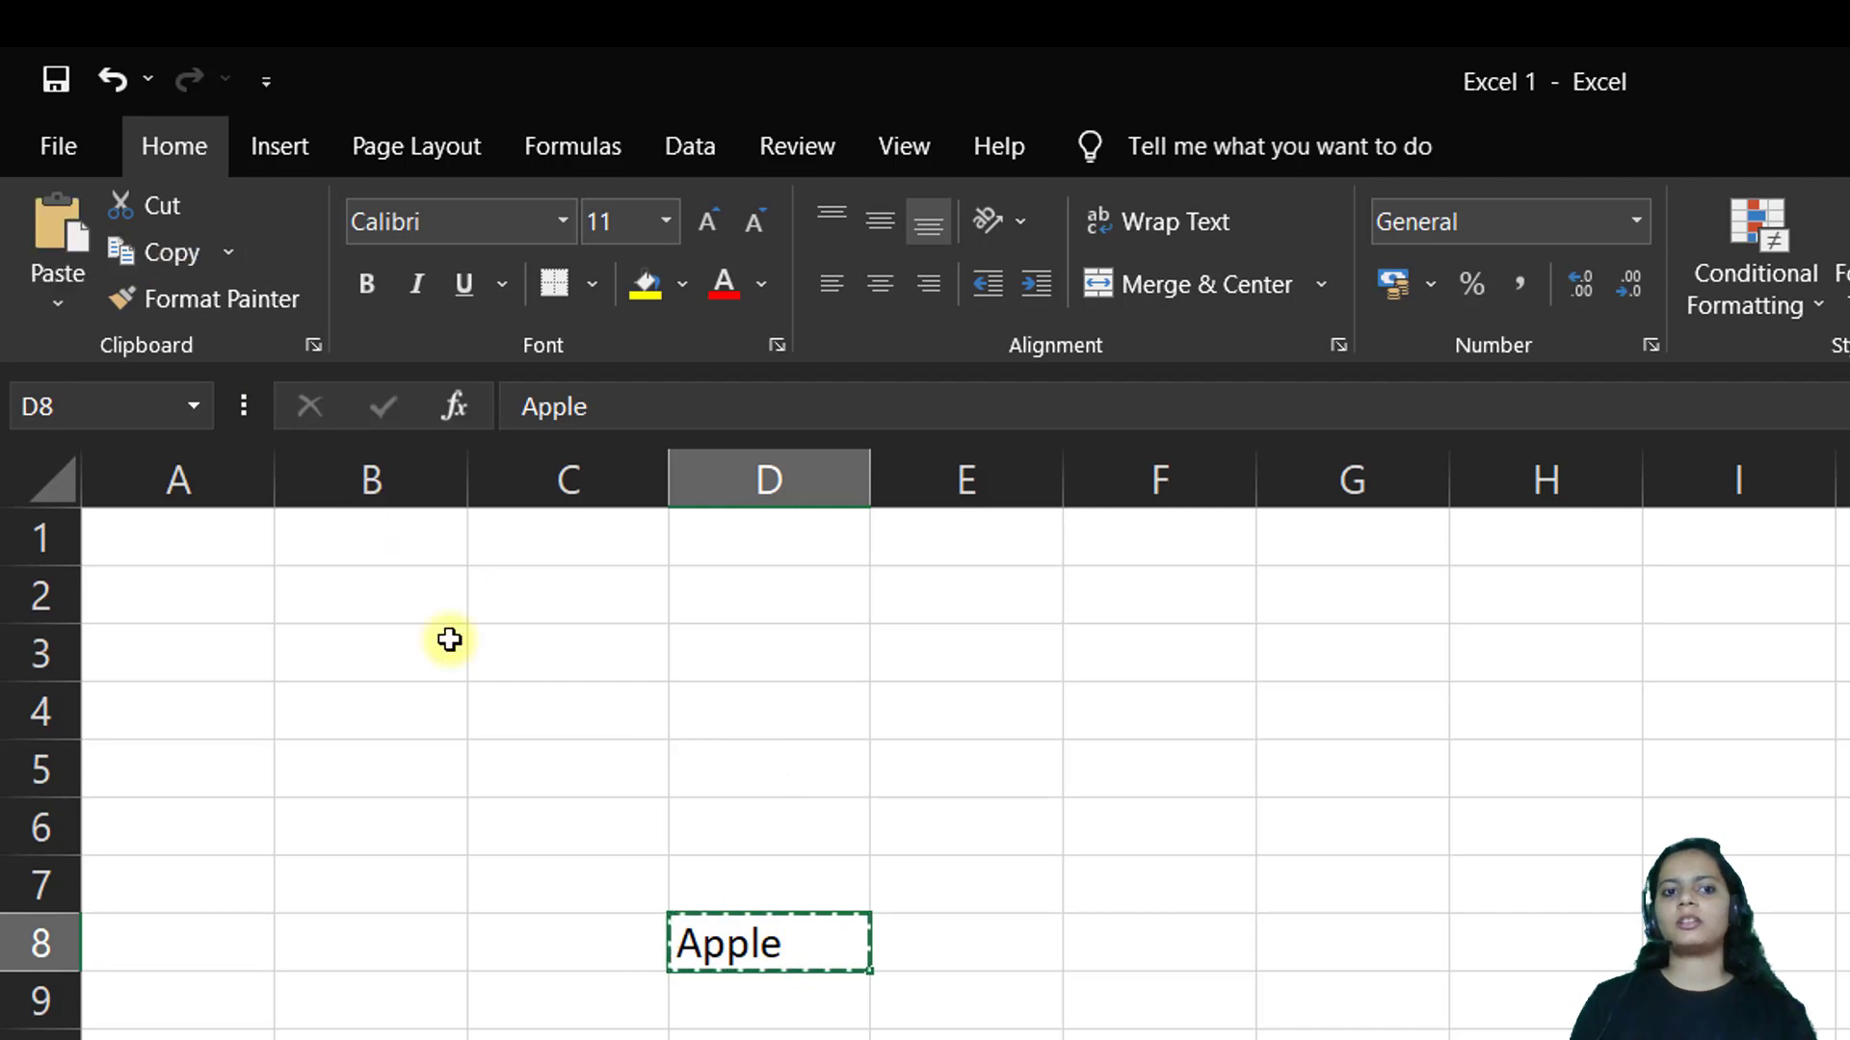
click(727, 1024)
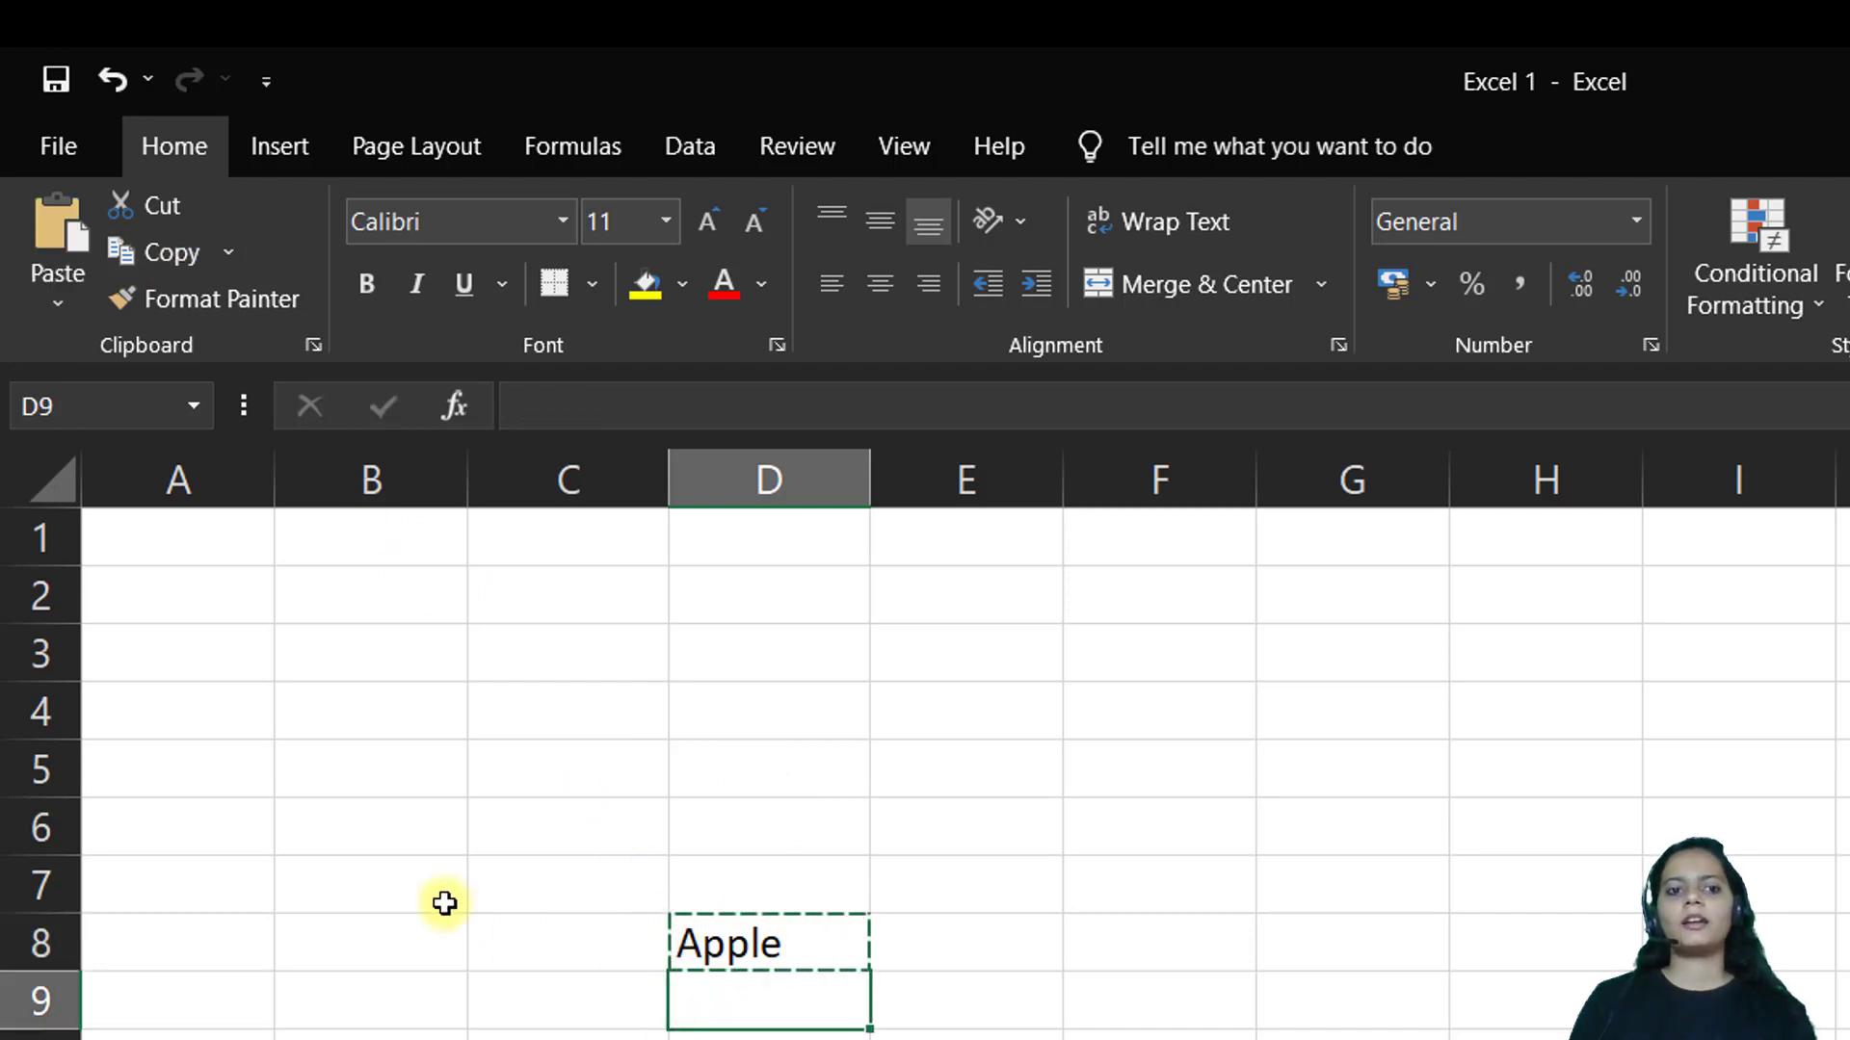
click(55, 221)
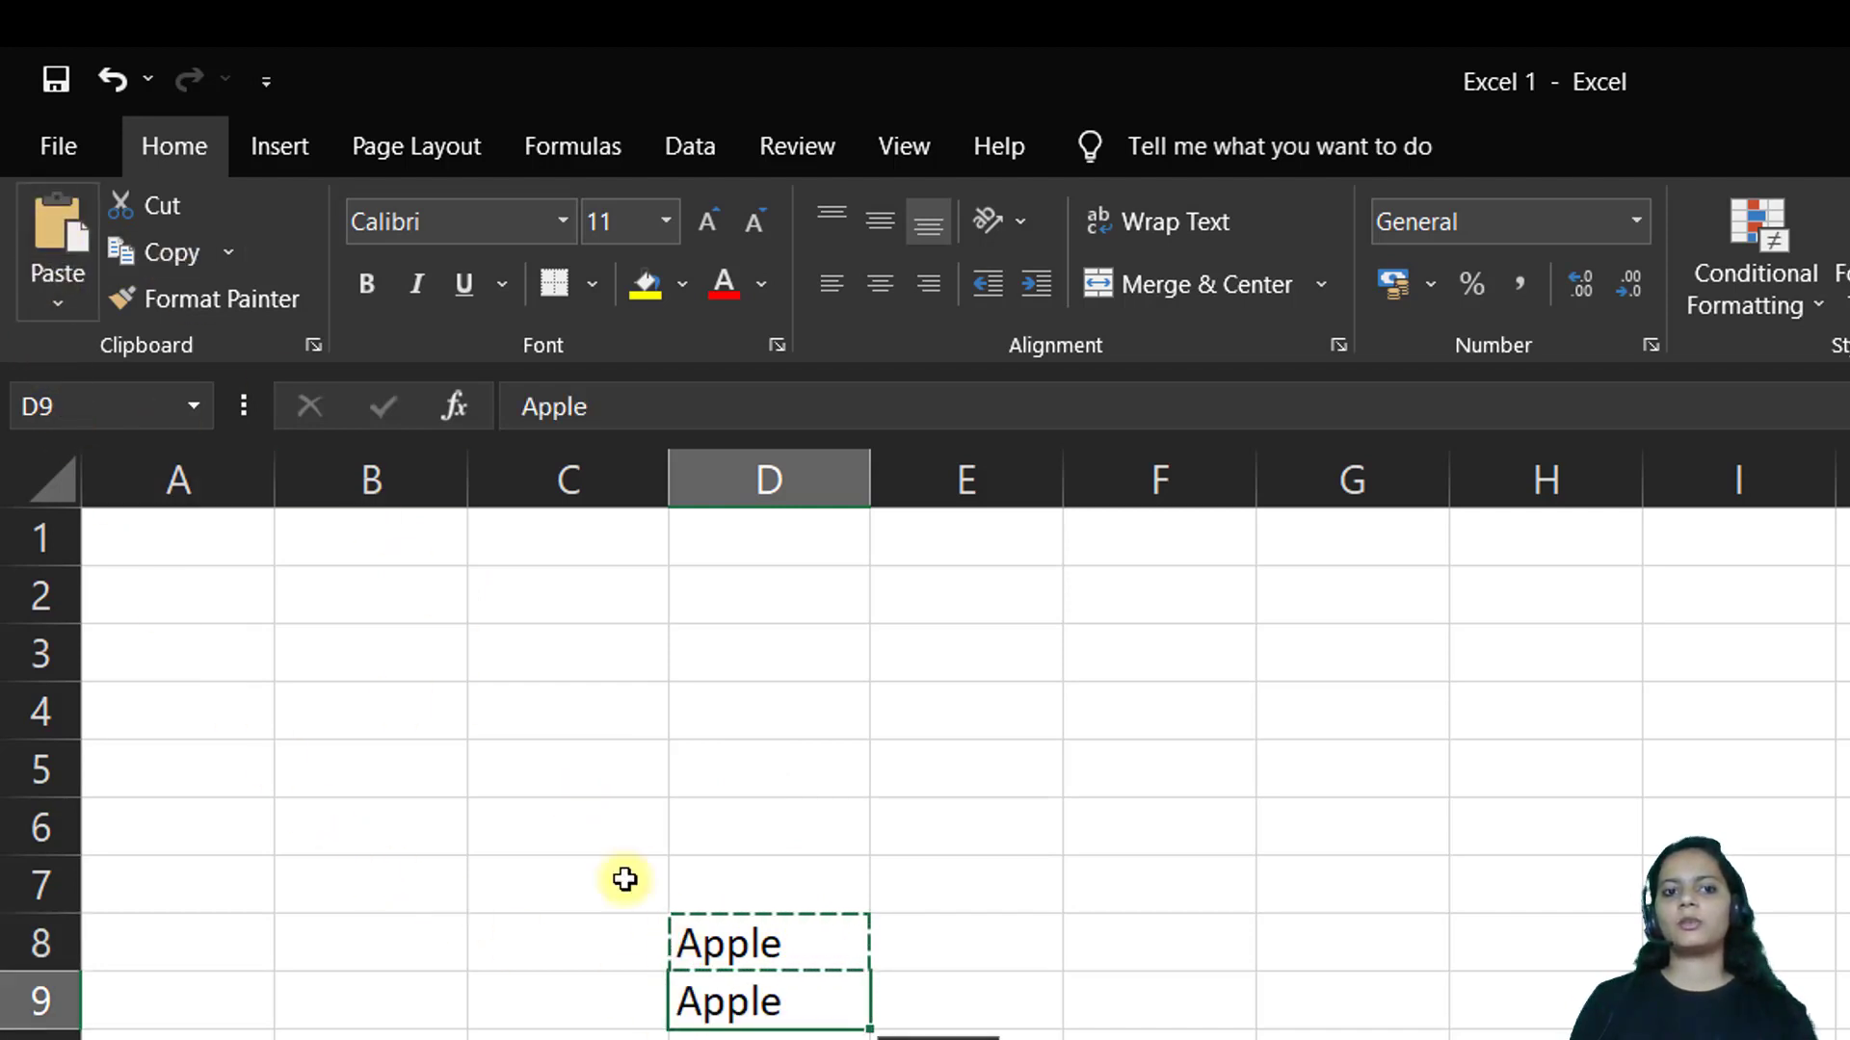
click(56, 306)
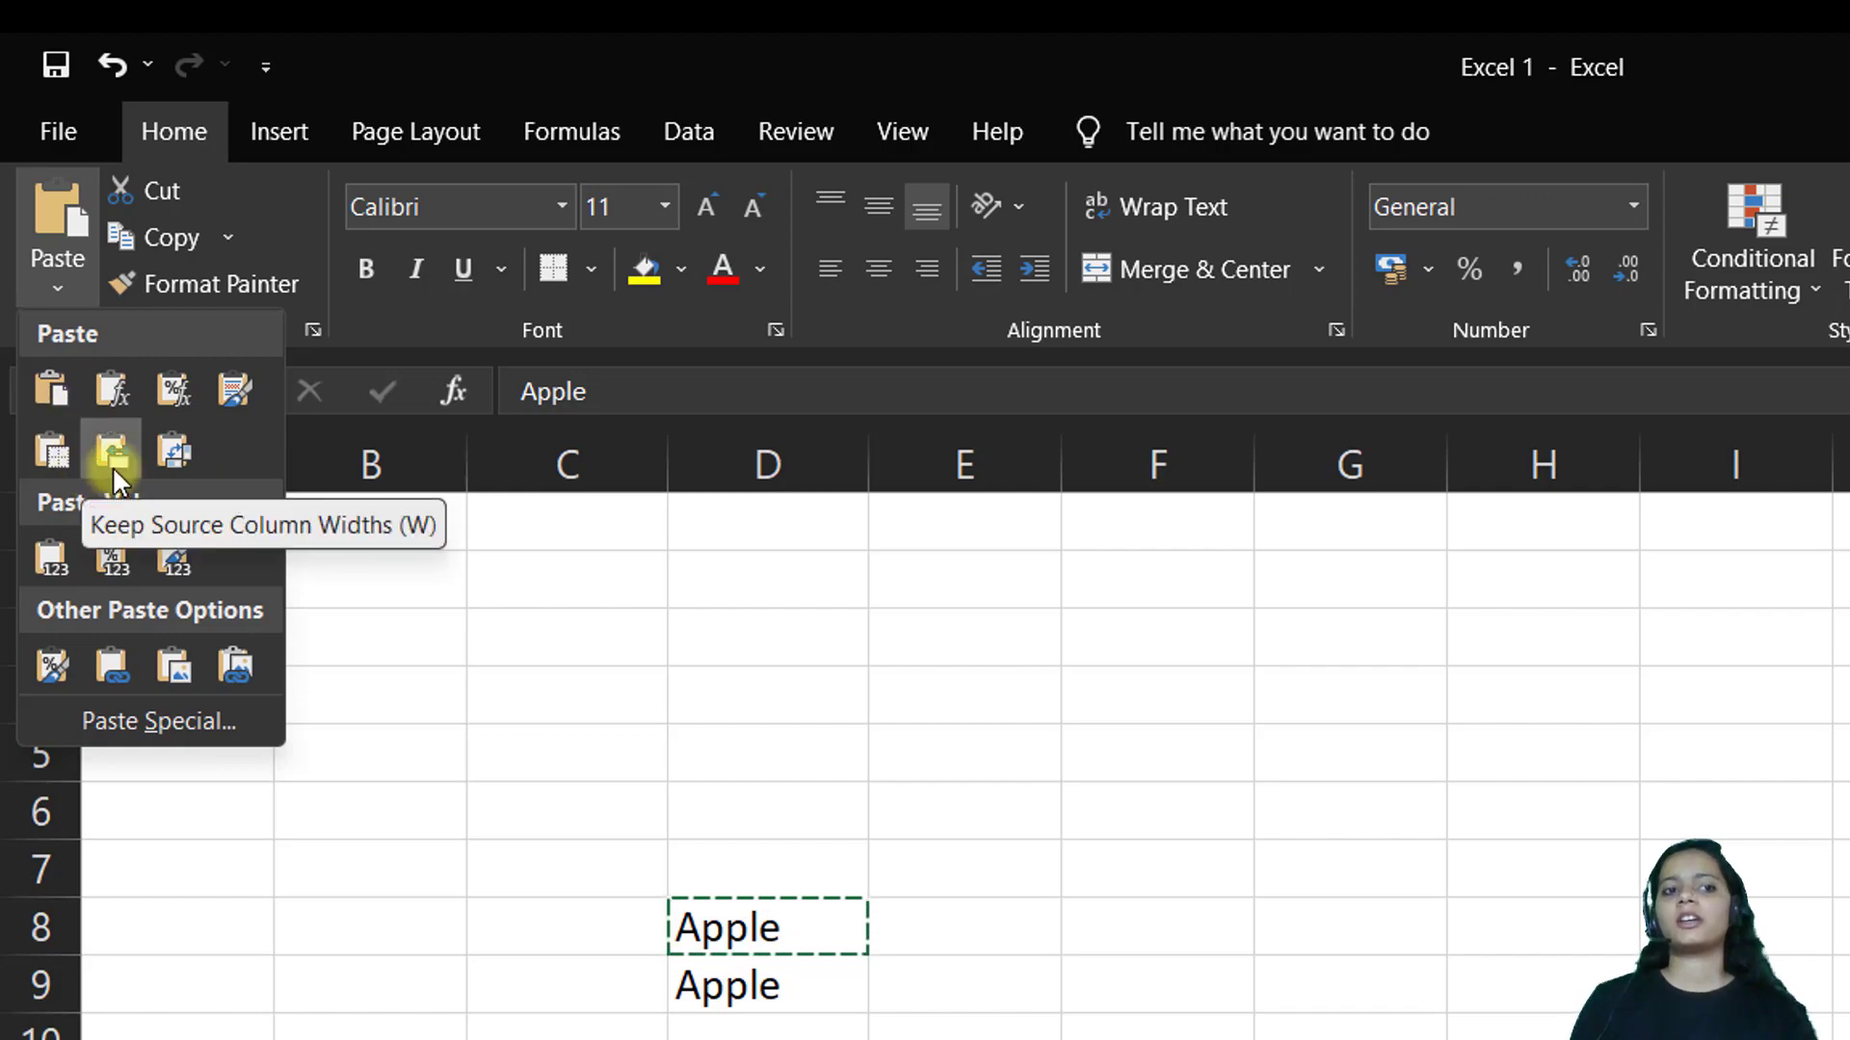
Select ranges D5:H5 and E6:E12, then reopen and dismiss the Paste options
click(714, 743)
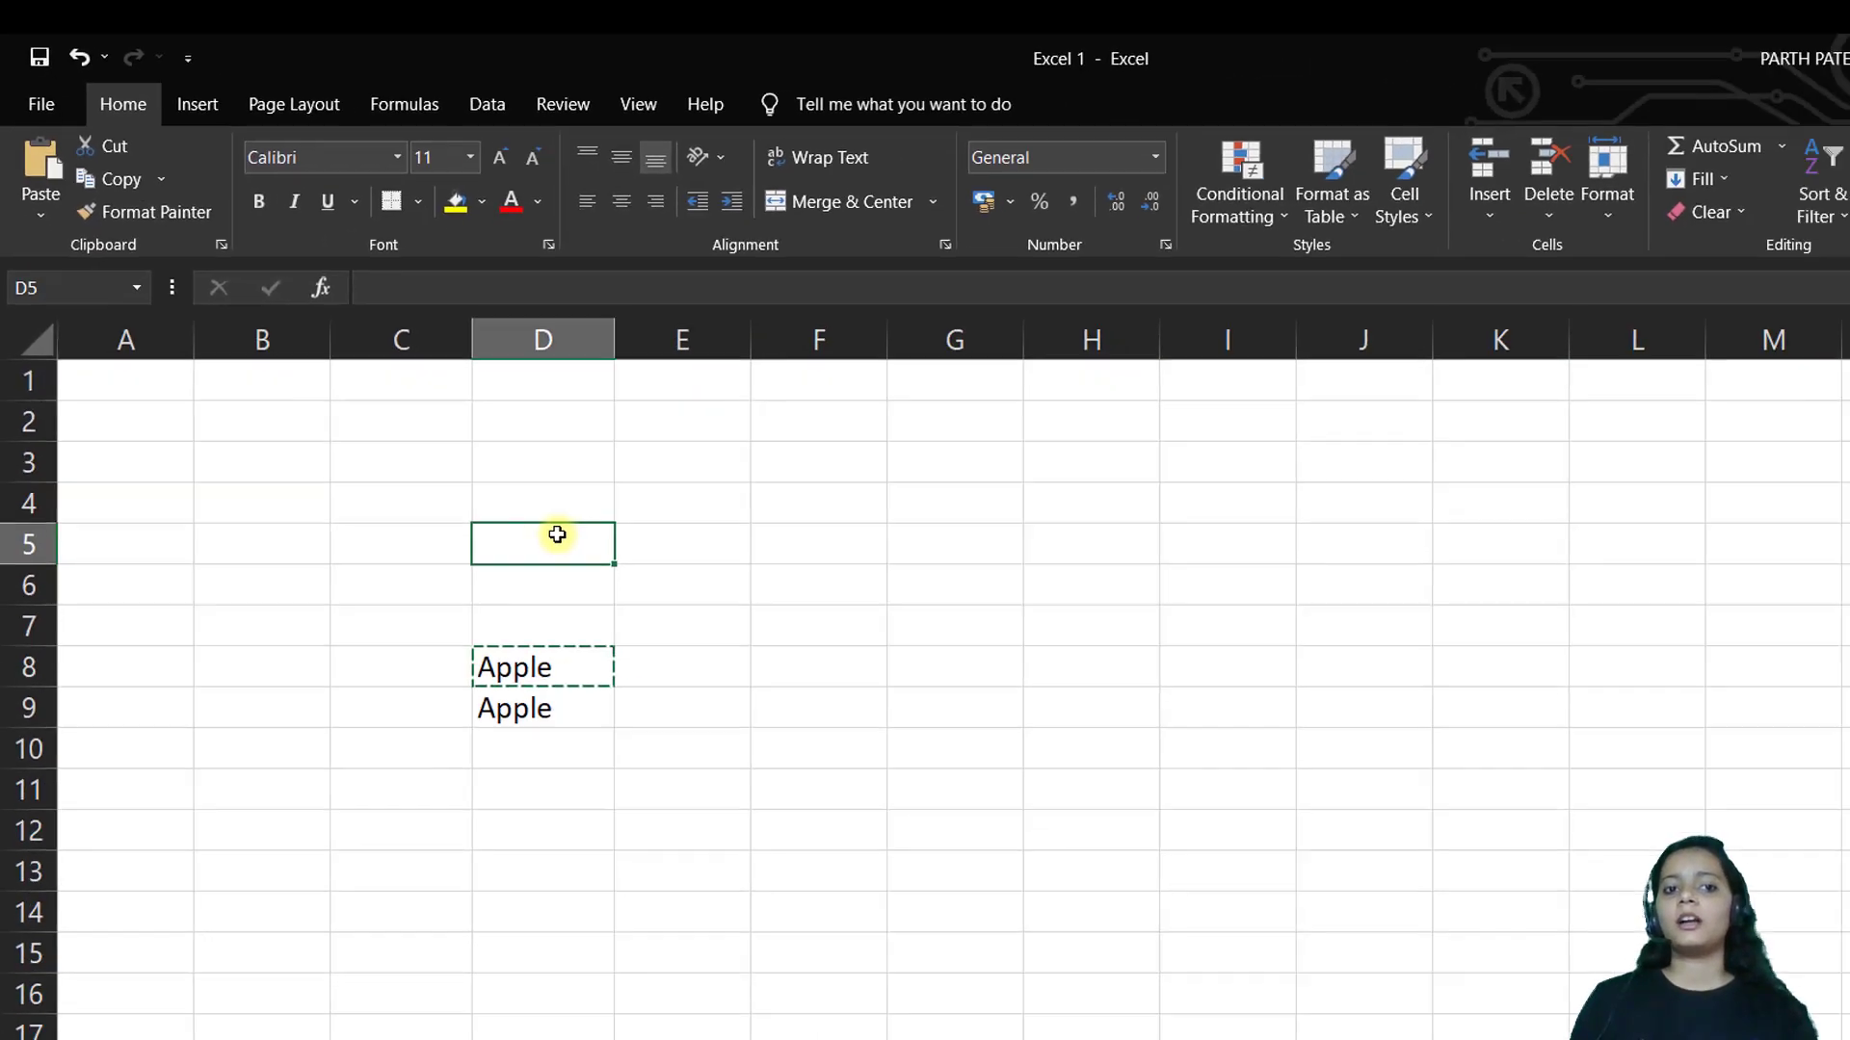
drag(556, 535, 1148, 546)
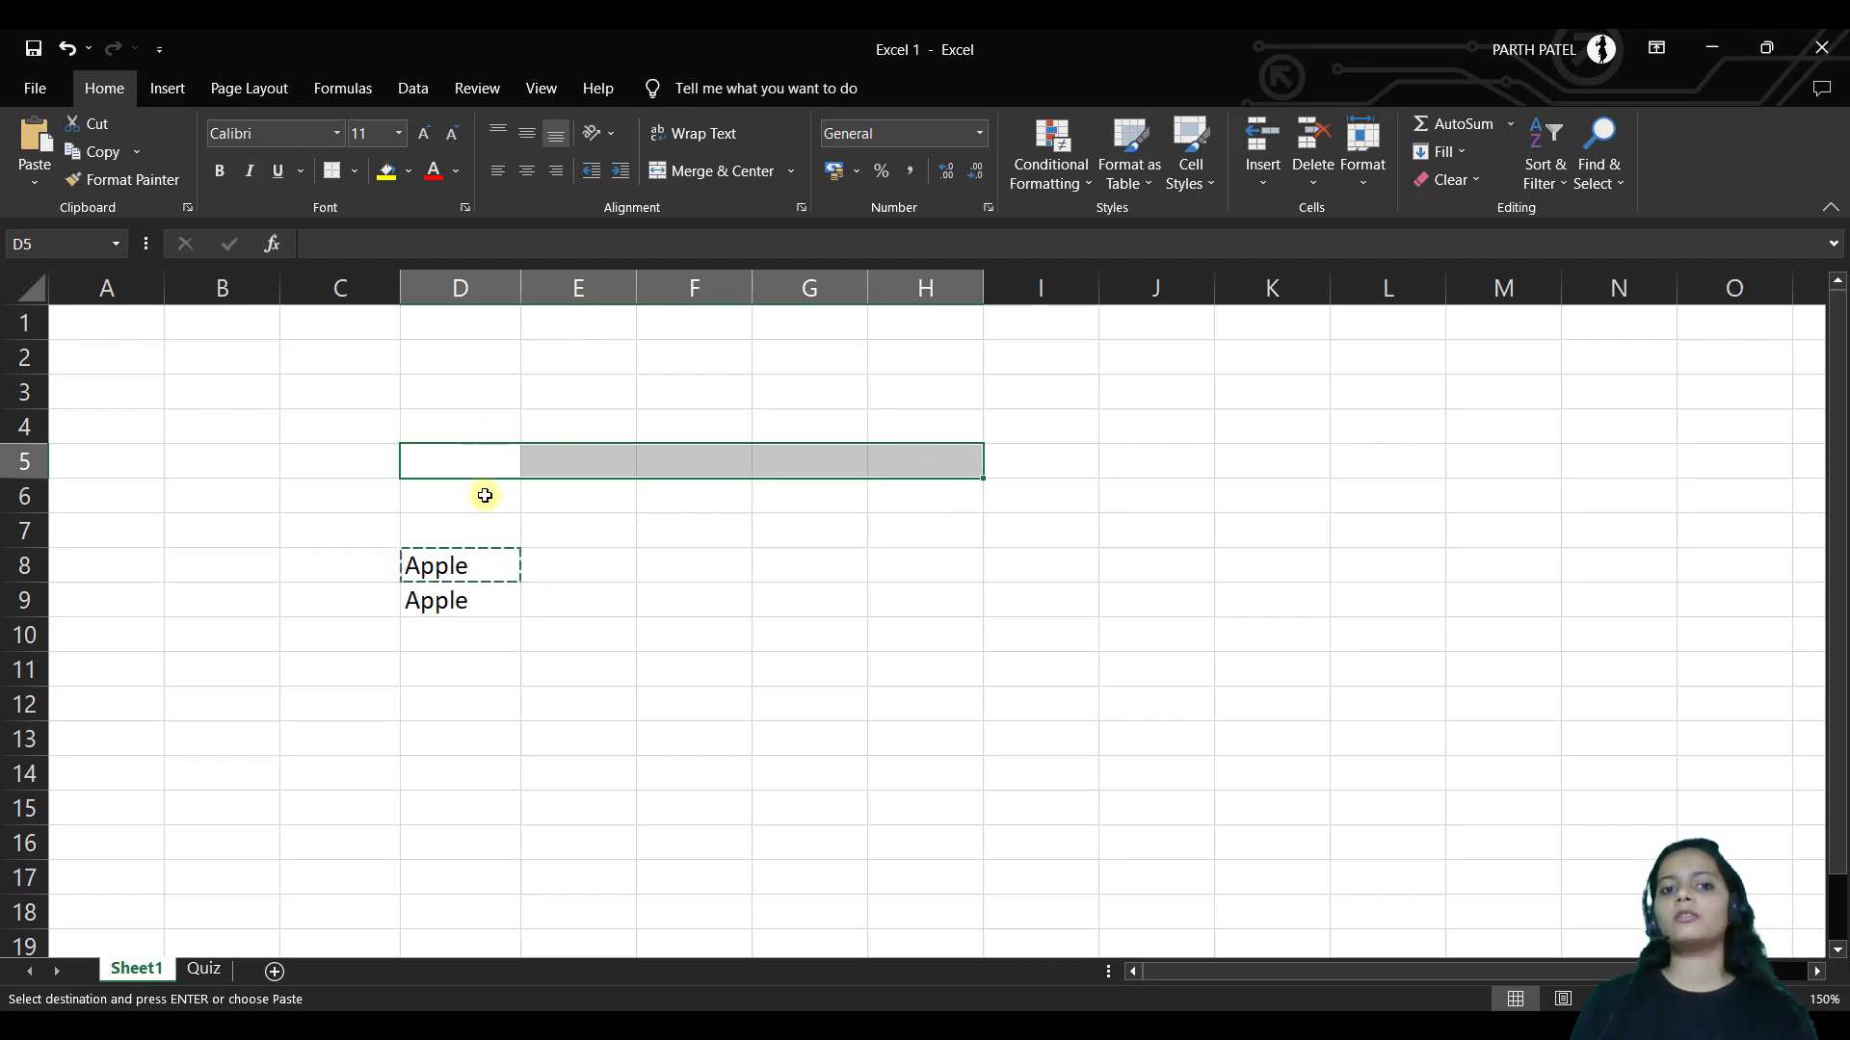
drag(549, 495, 549, 710)
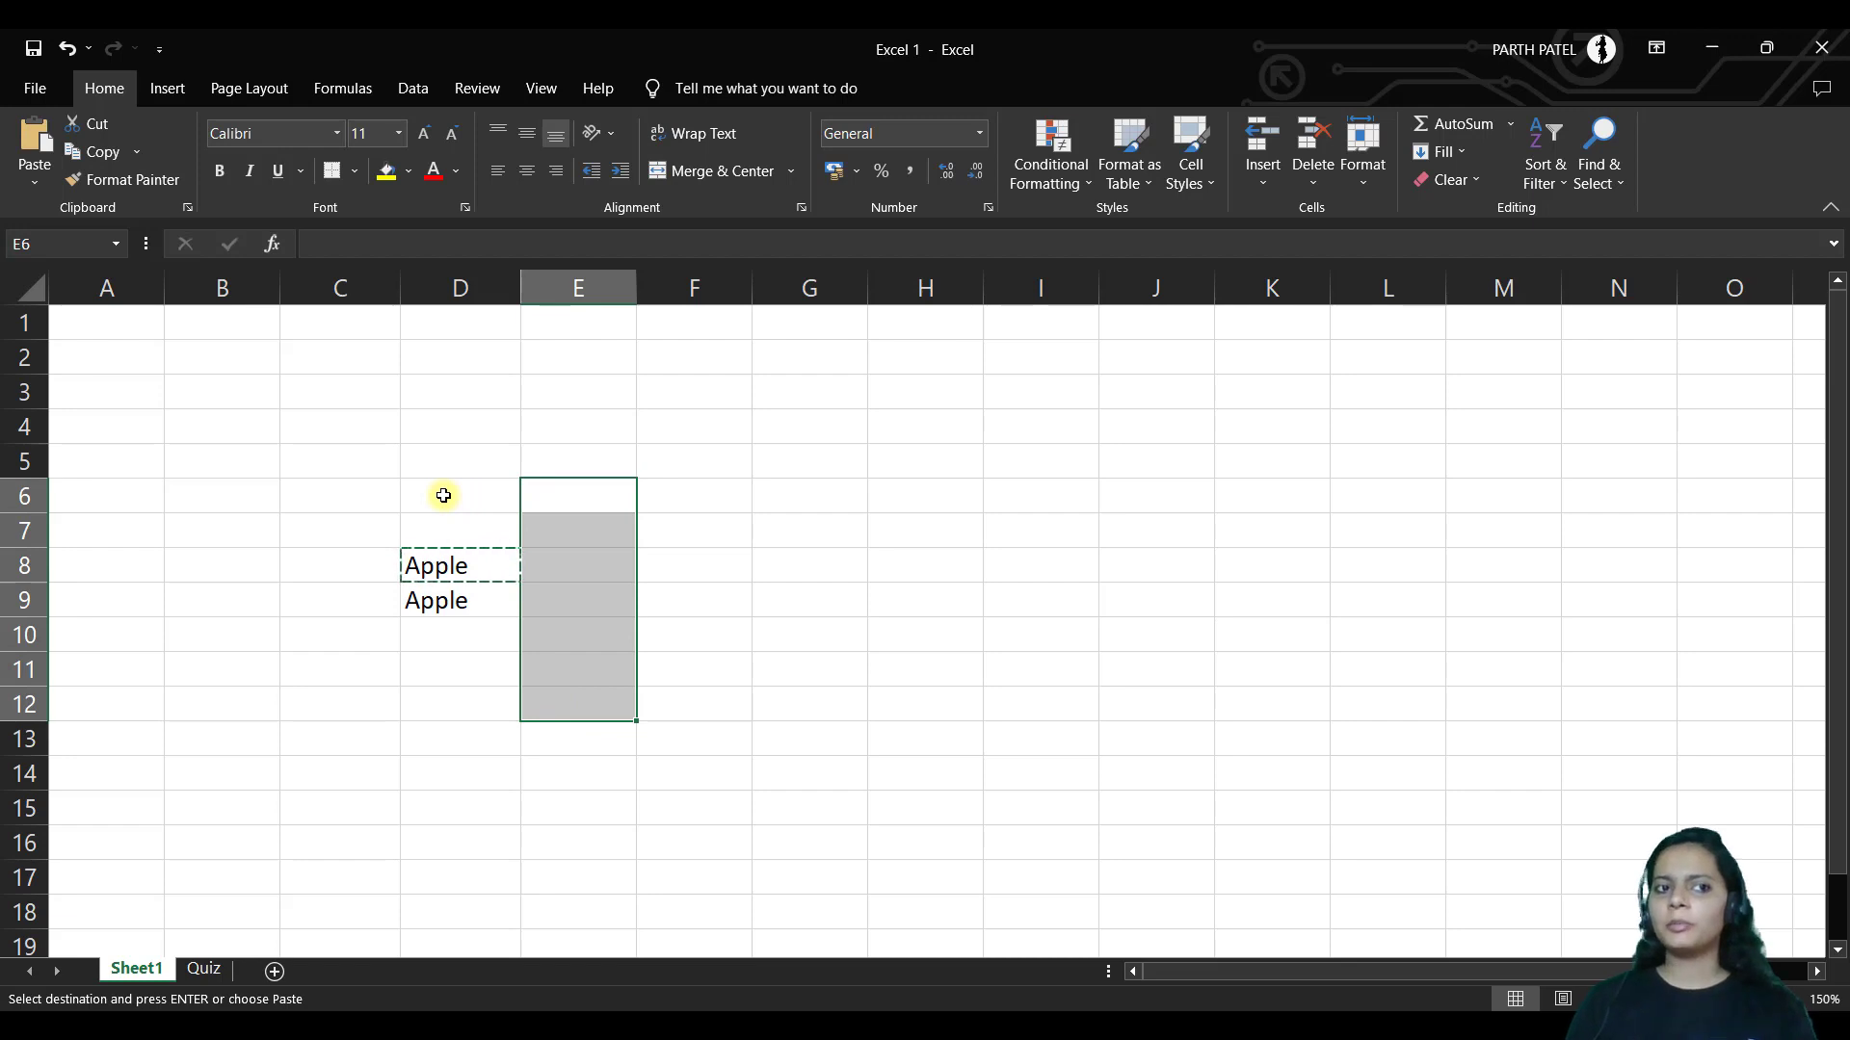
click(35, 181)
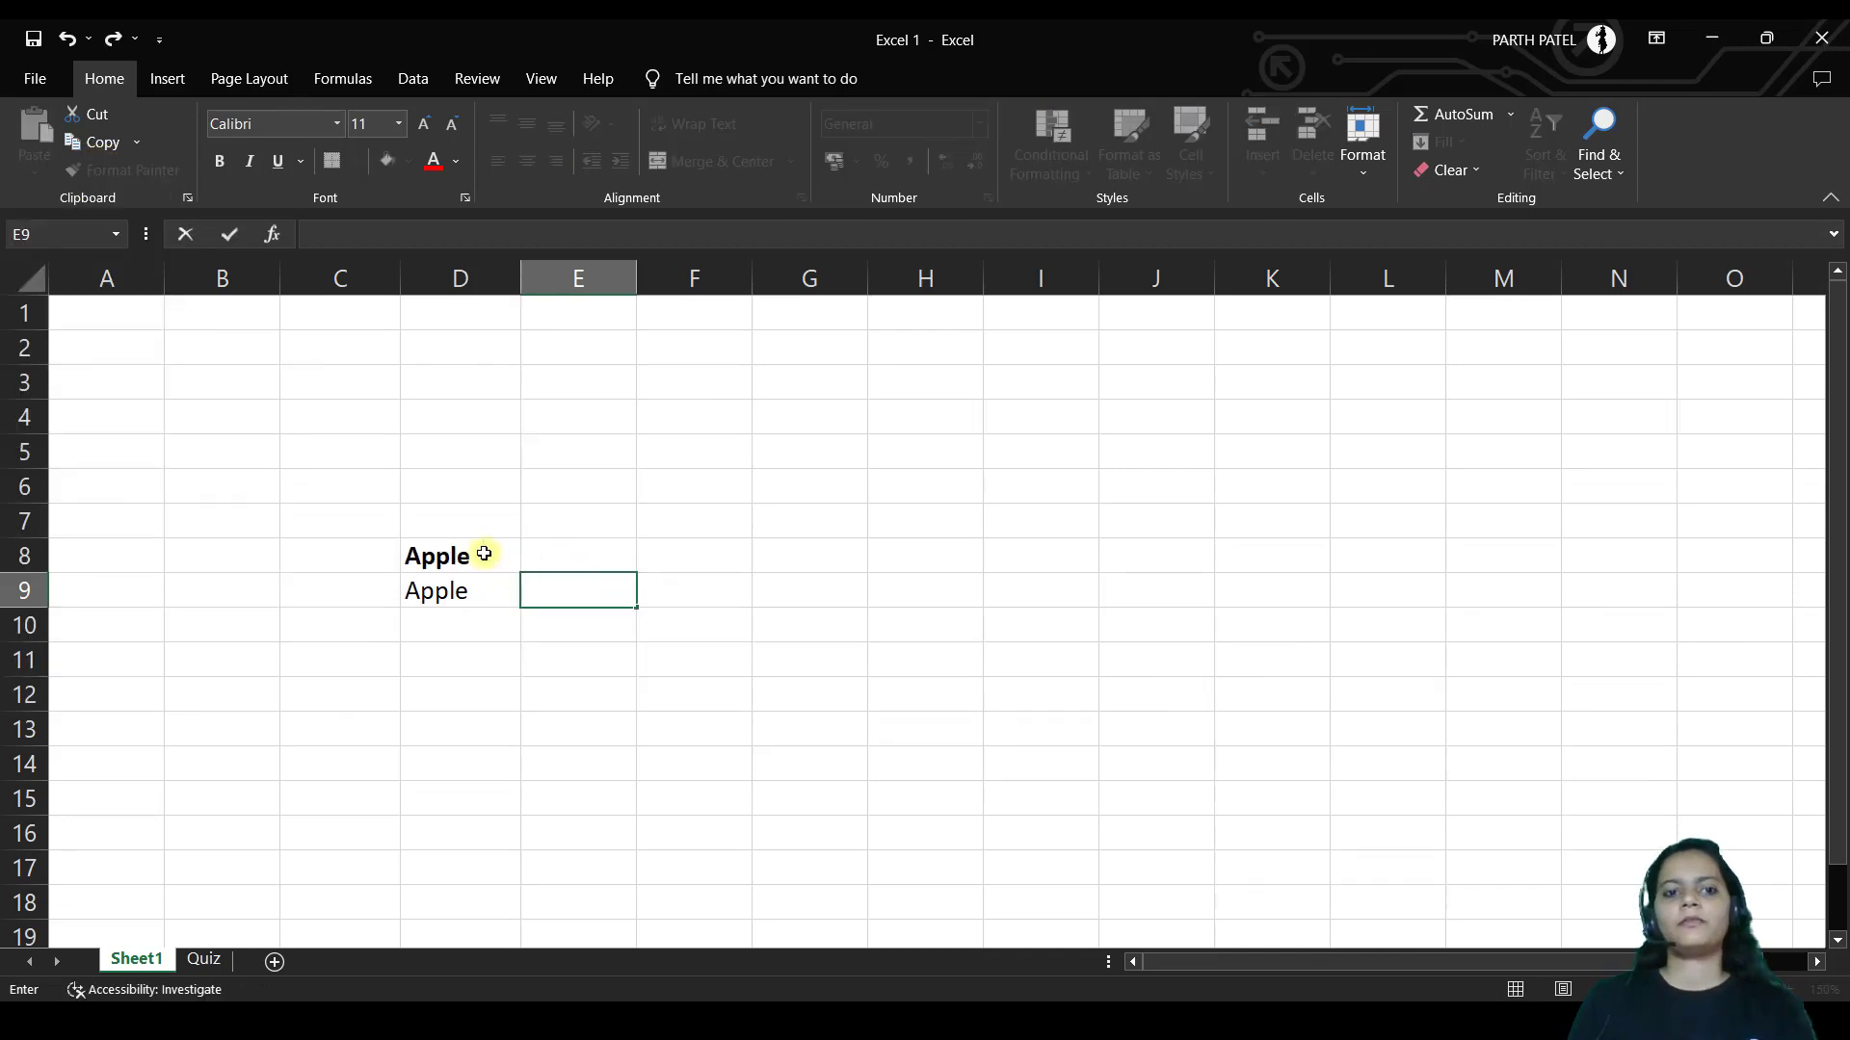
click(481, 557)
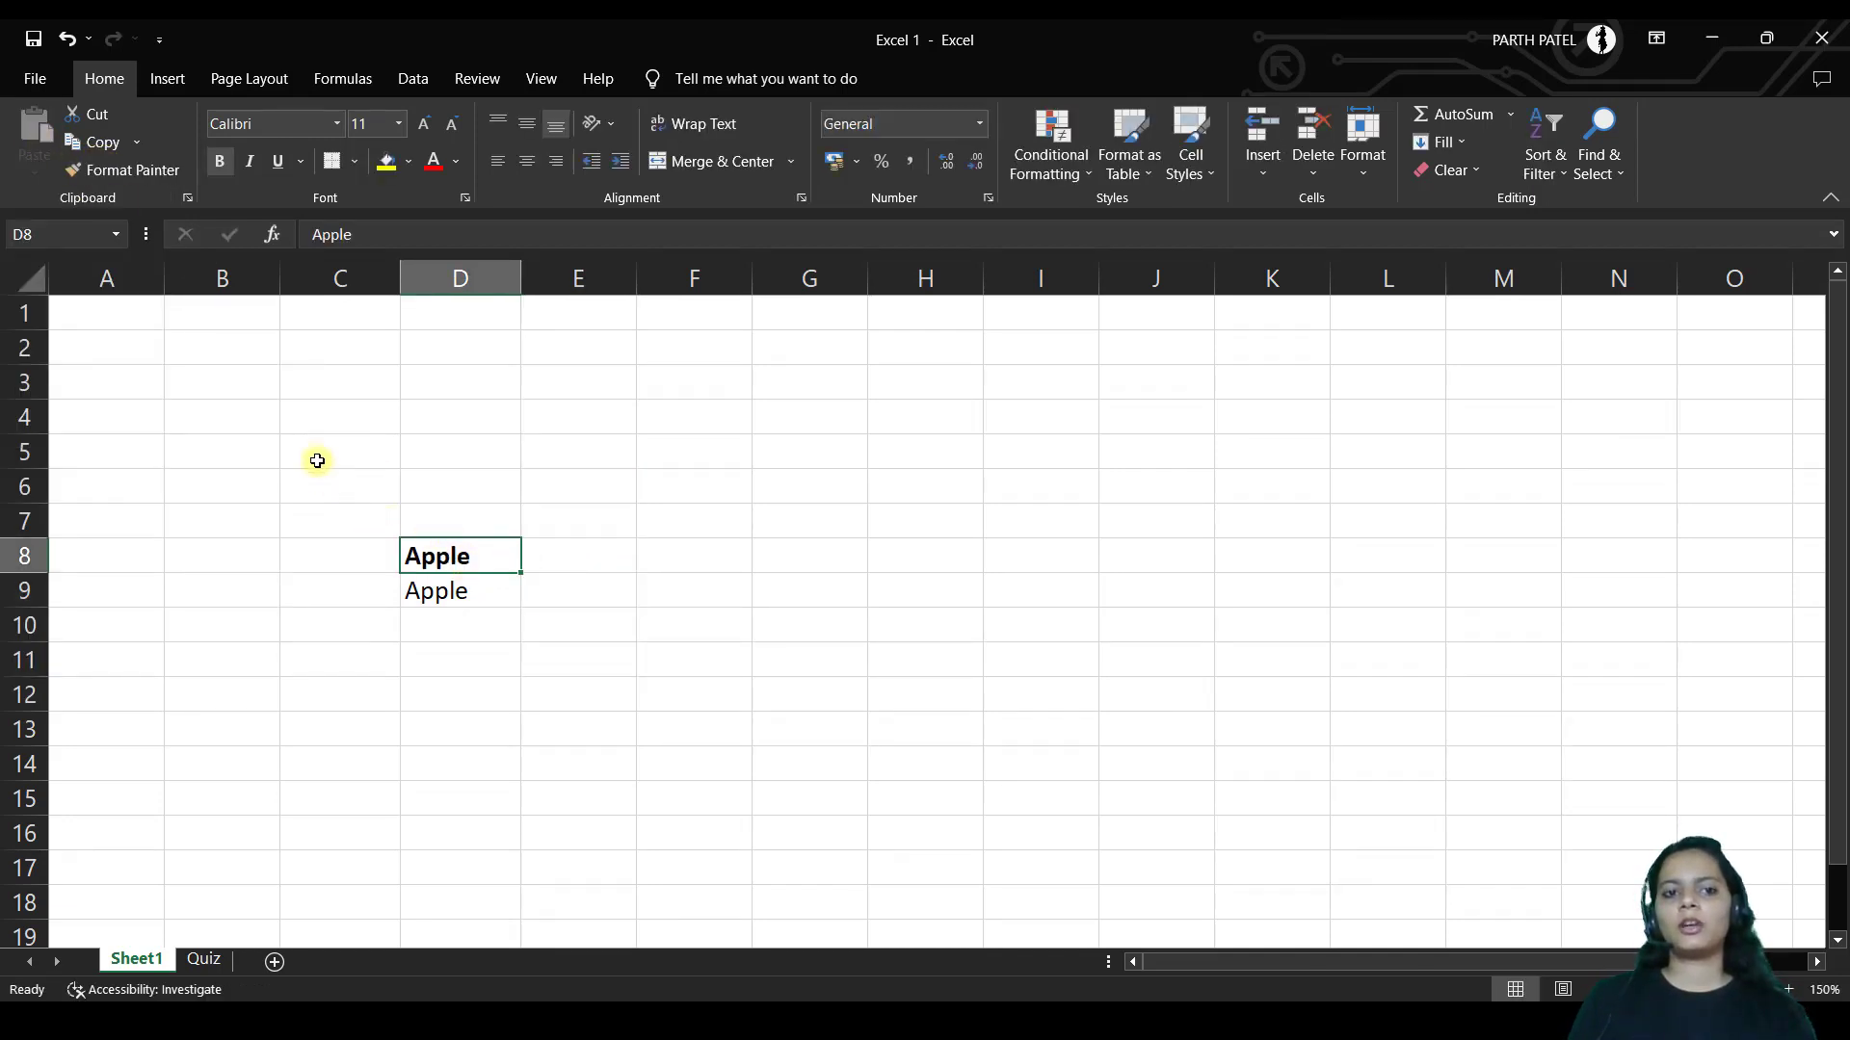
Copy D8's bold formatting onto Apple in D9 with Format Painter
click(134, 171)
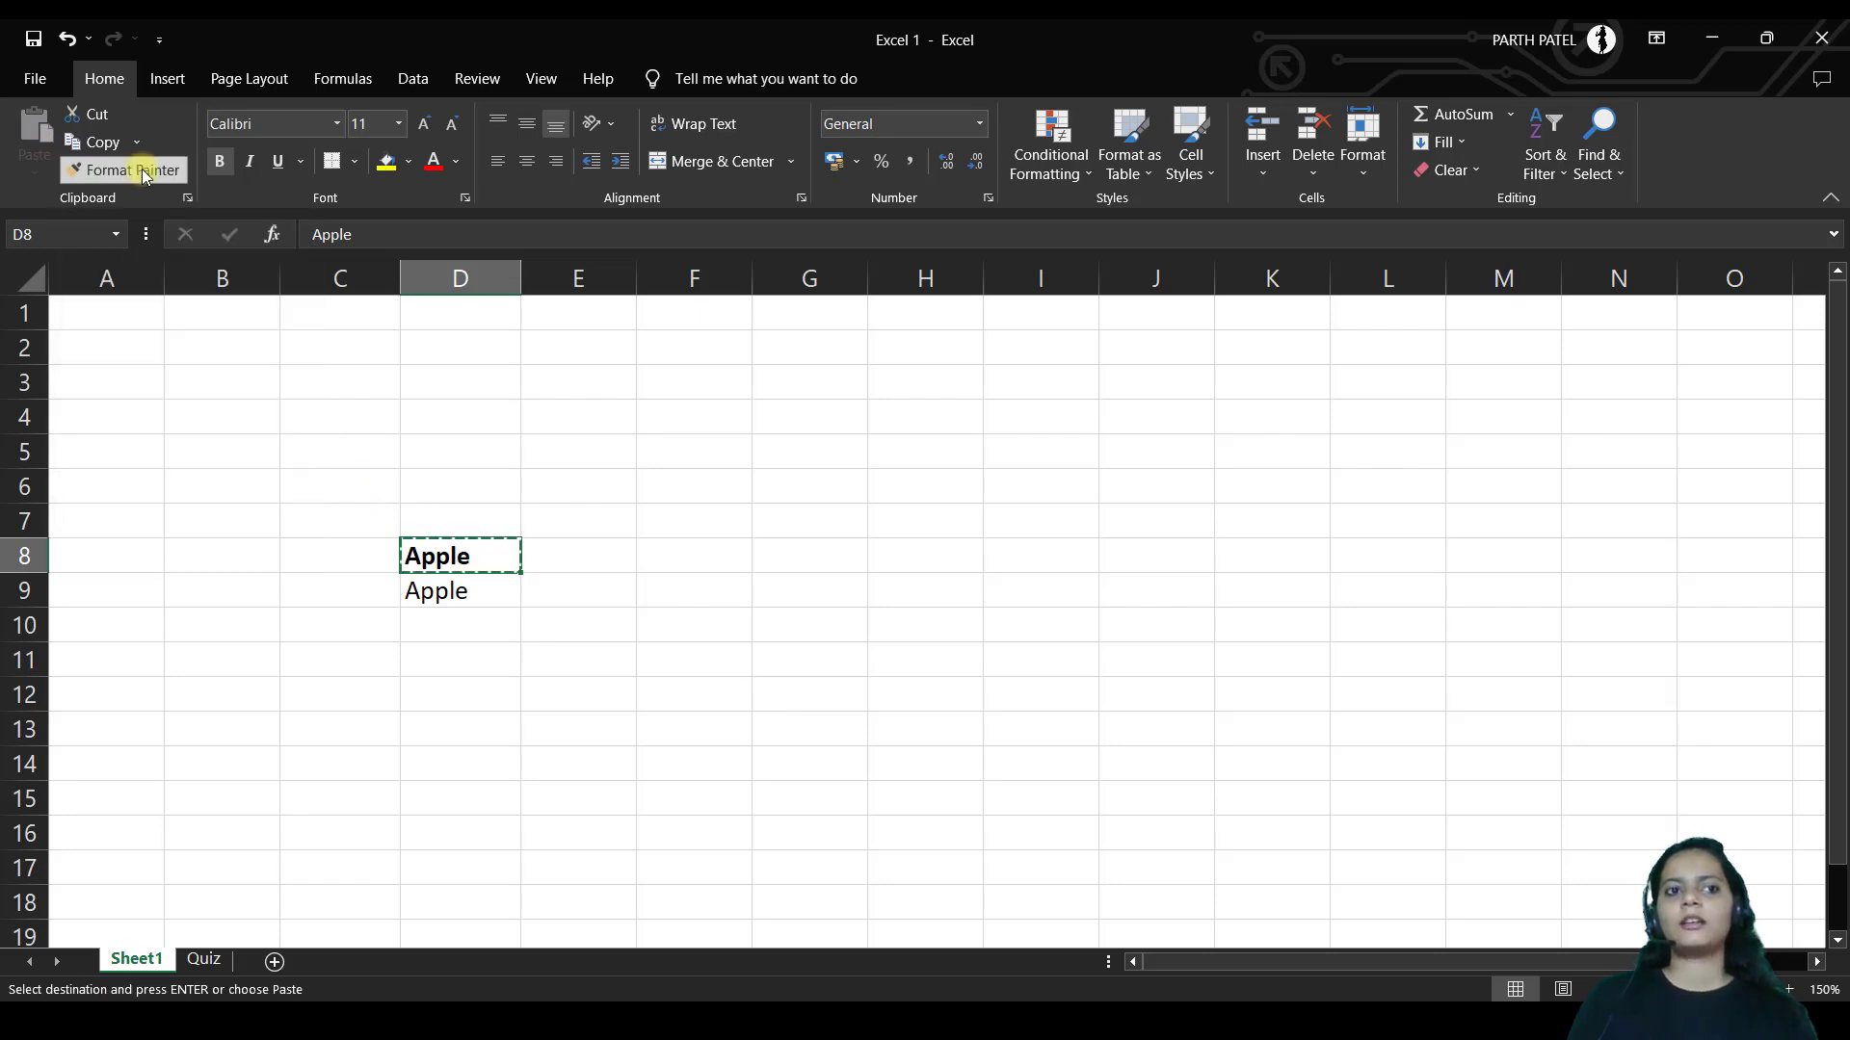
click(455, 590)
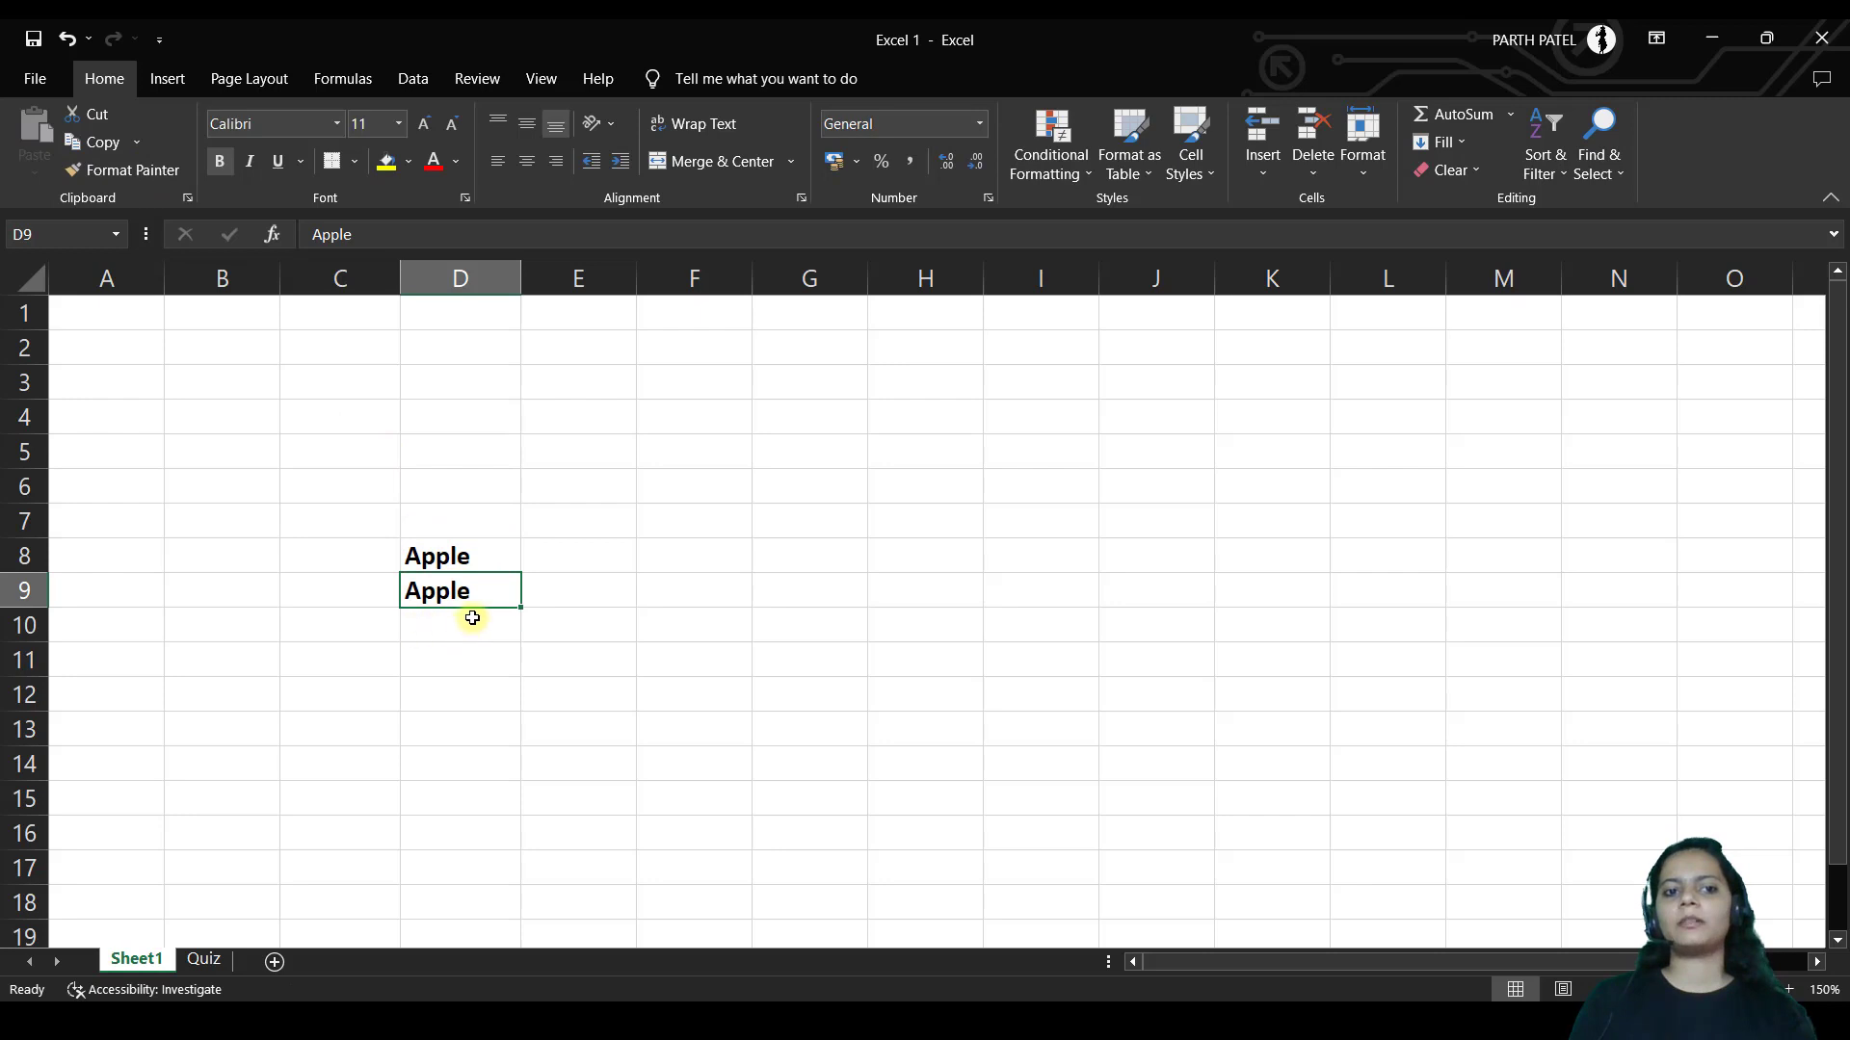
click(454, 552)
click(466, 582)
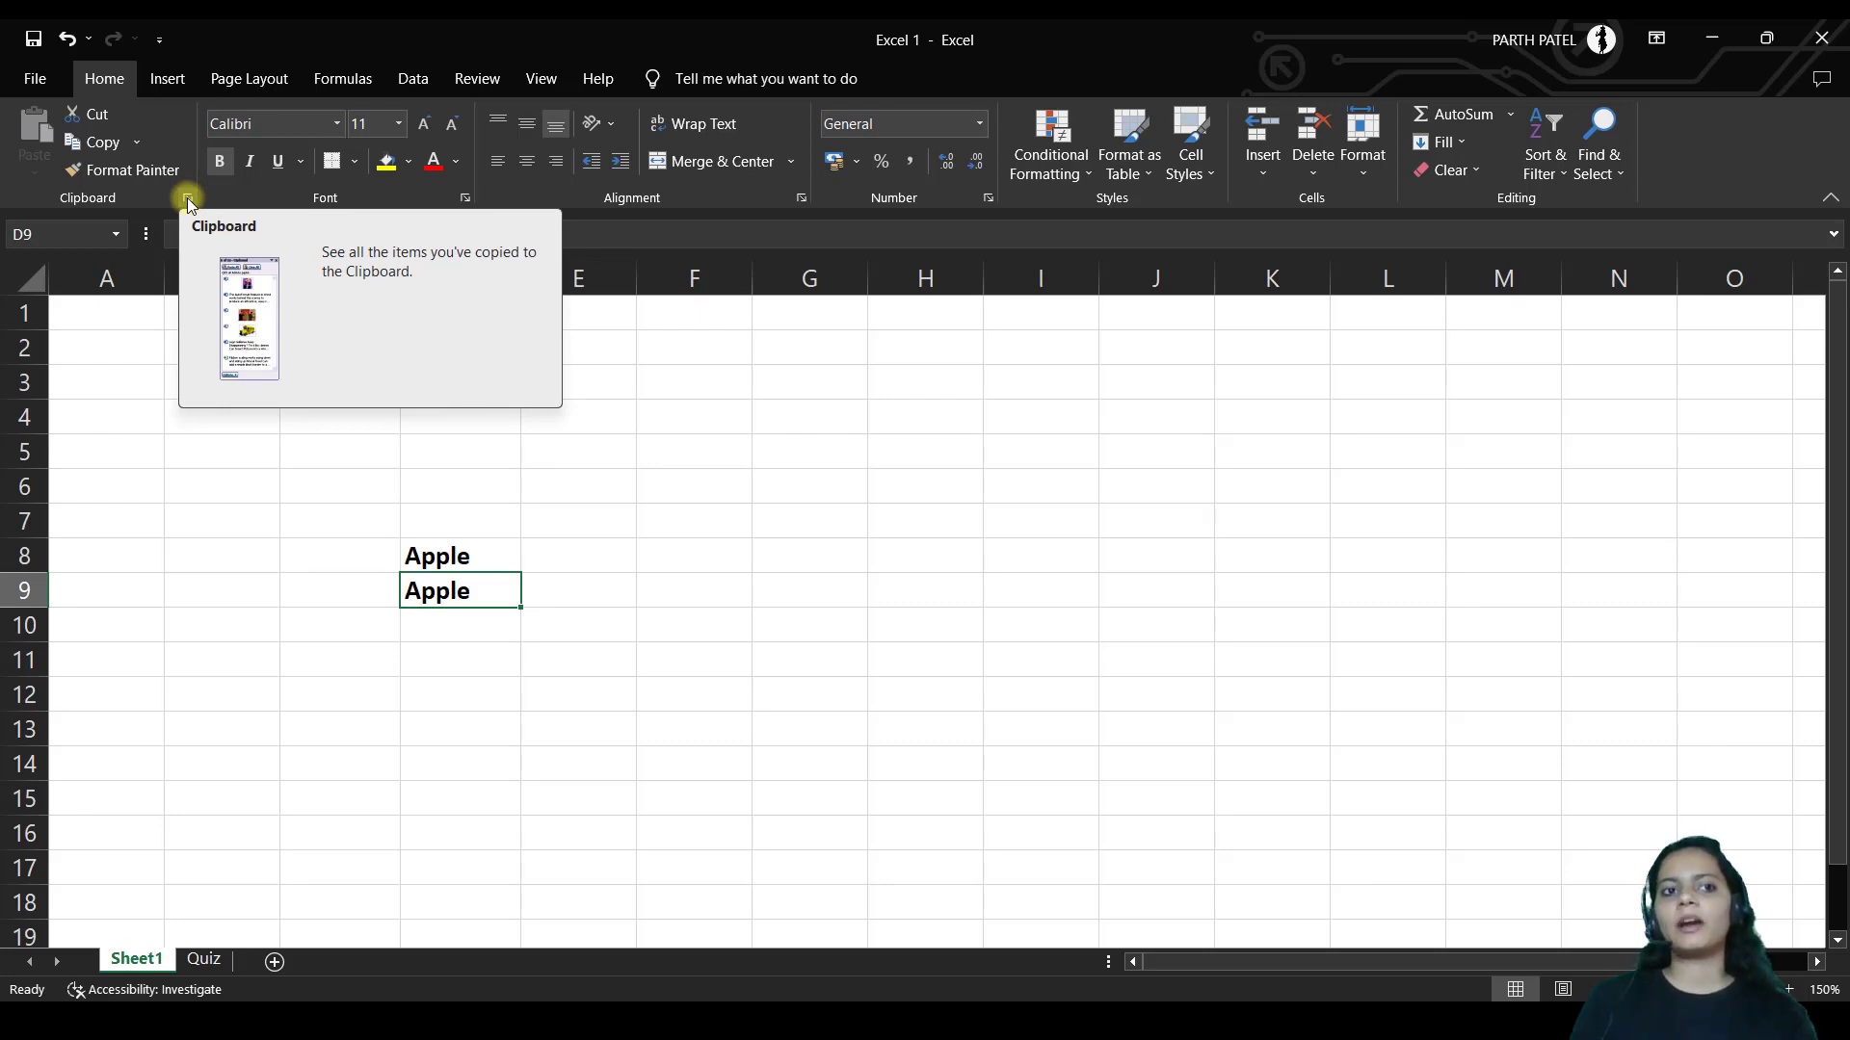
Open the Clipboard pane, view its Options, and close it
click(188, 200)
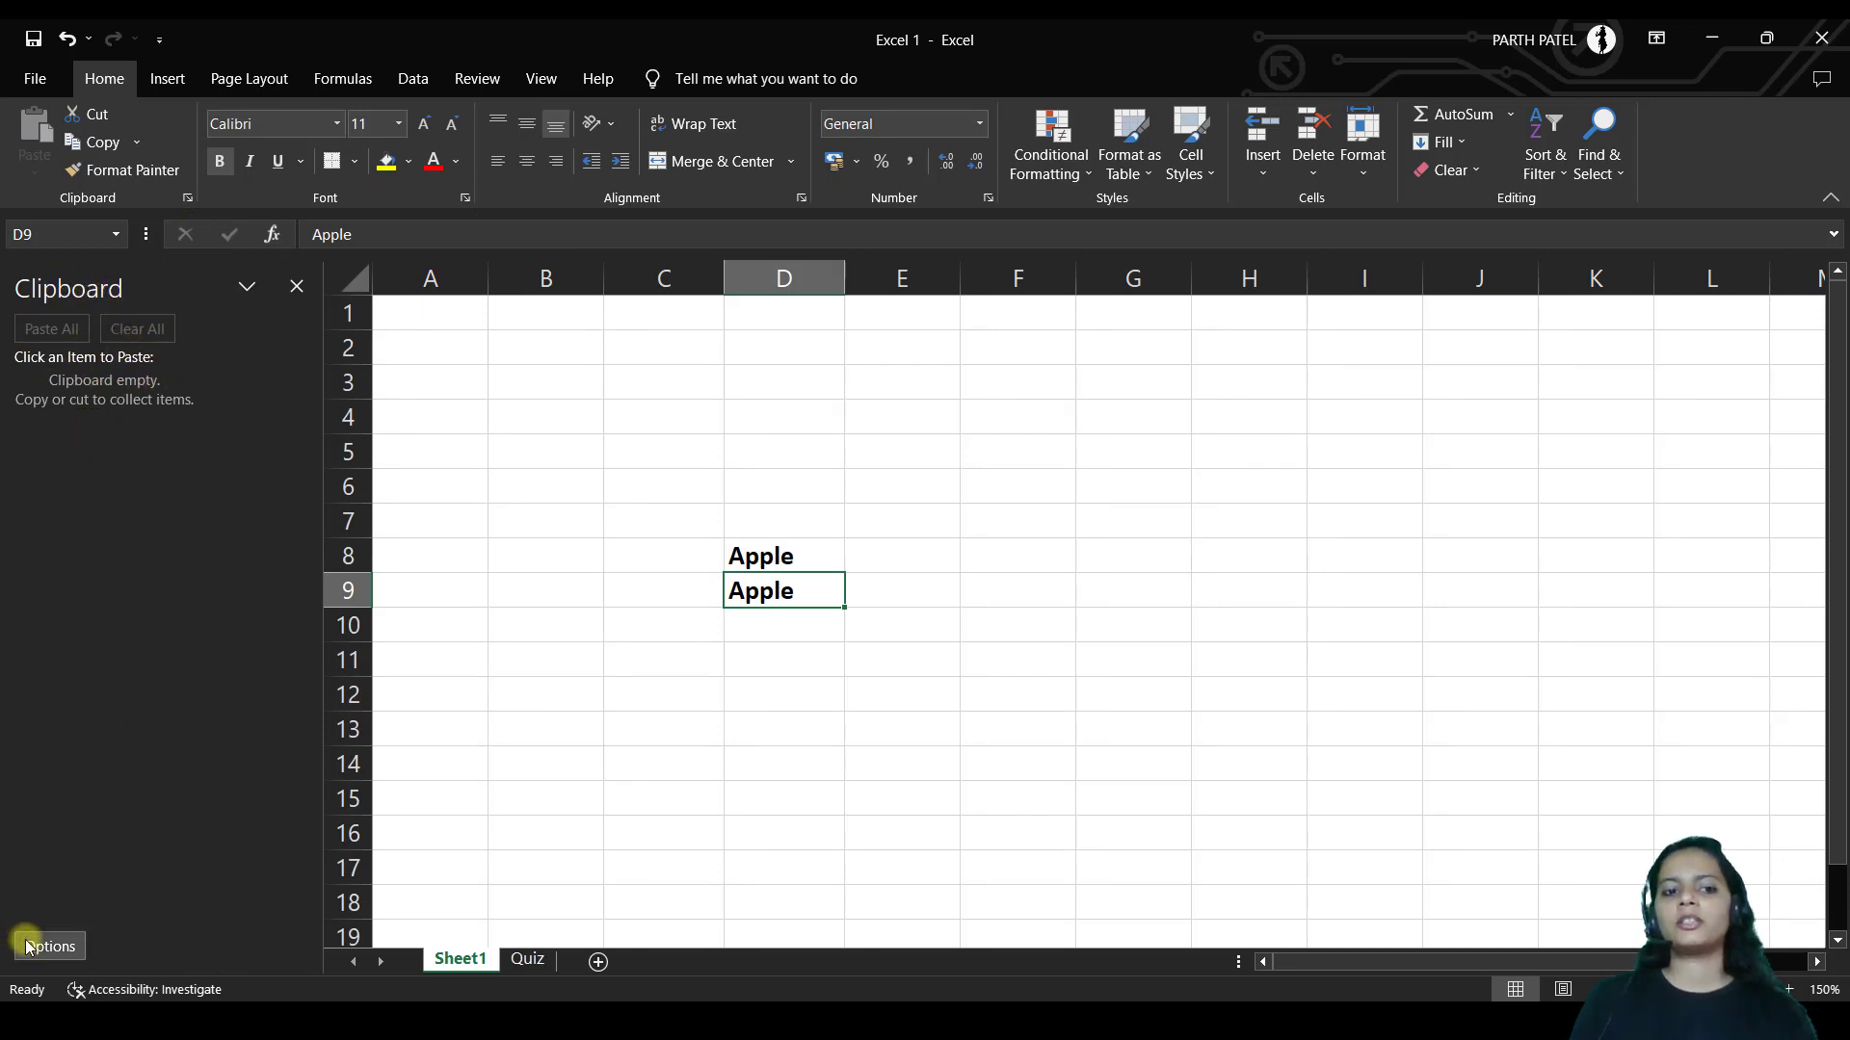
click(58, 944)
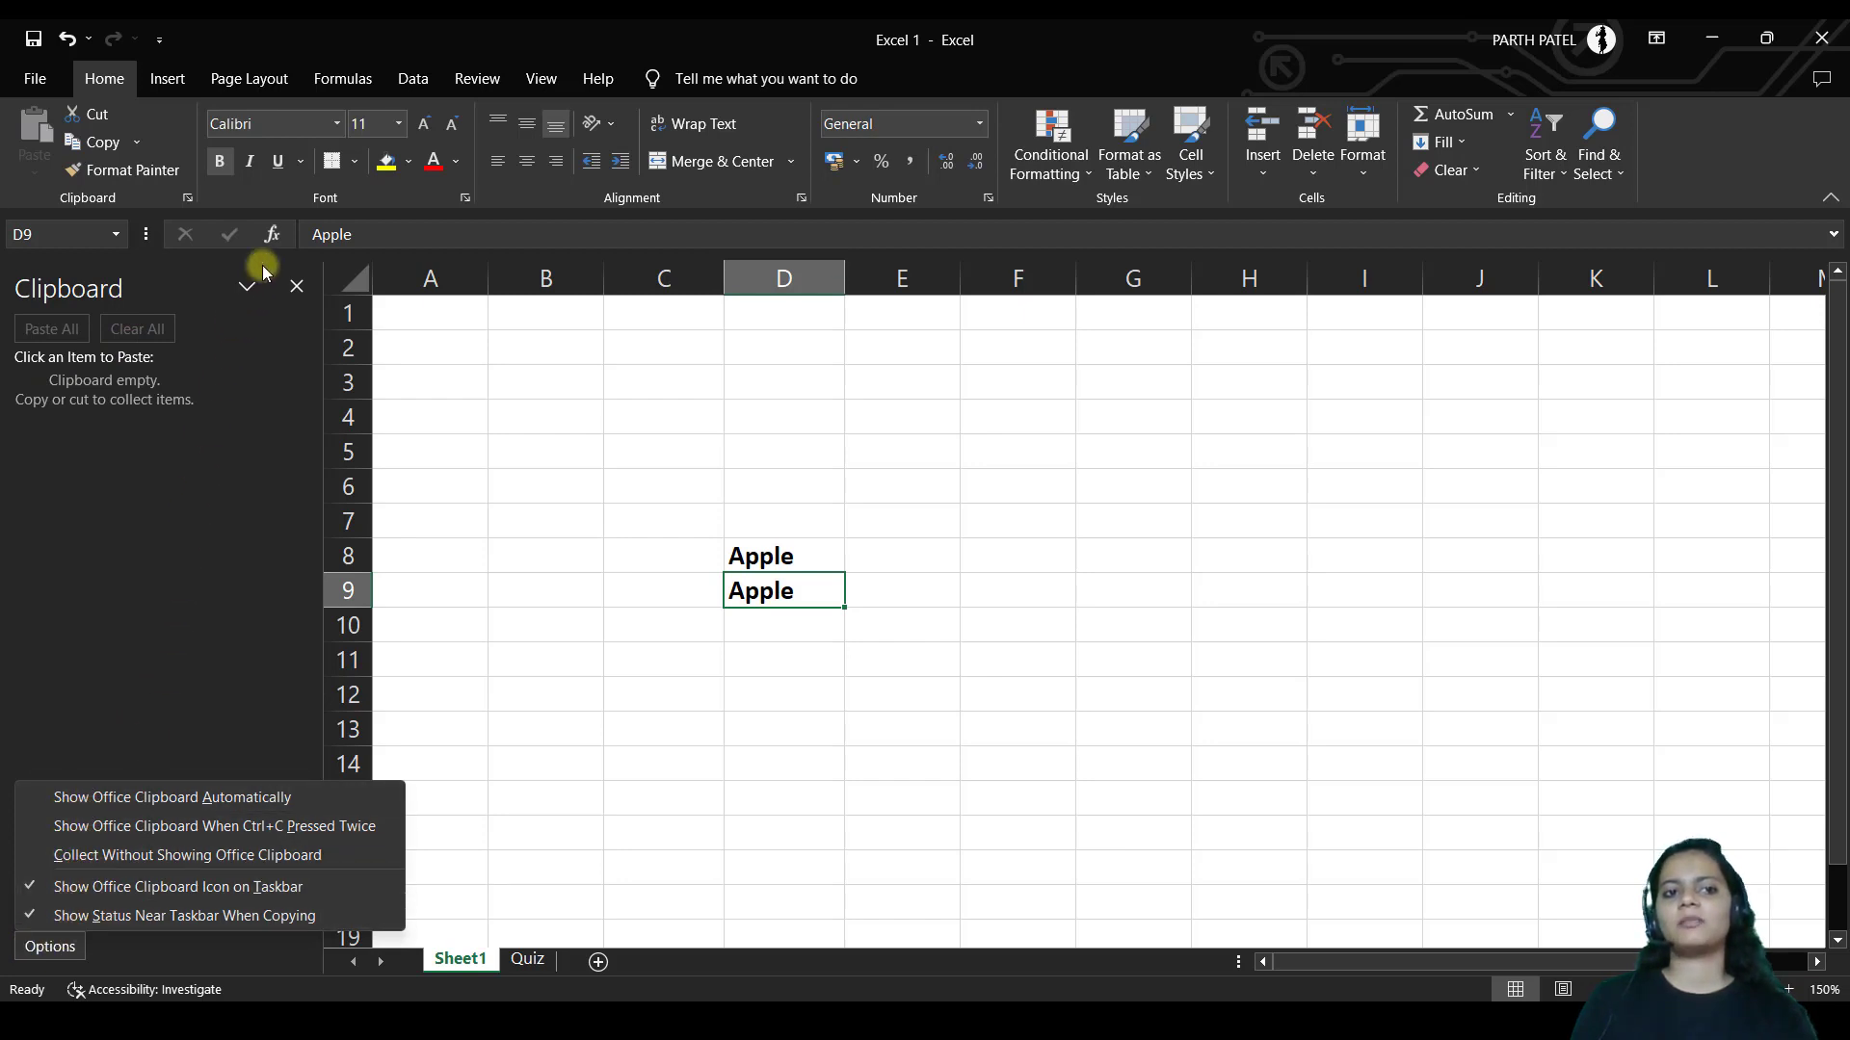
click(293, 285)
click(294, 285)
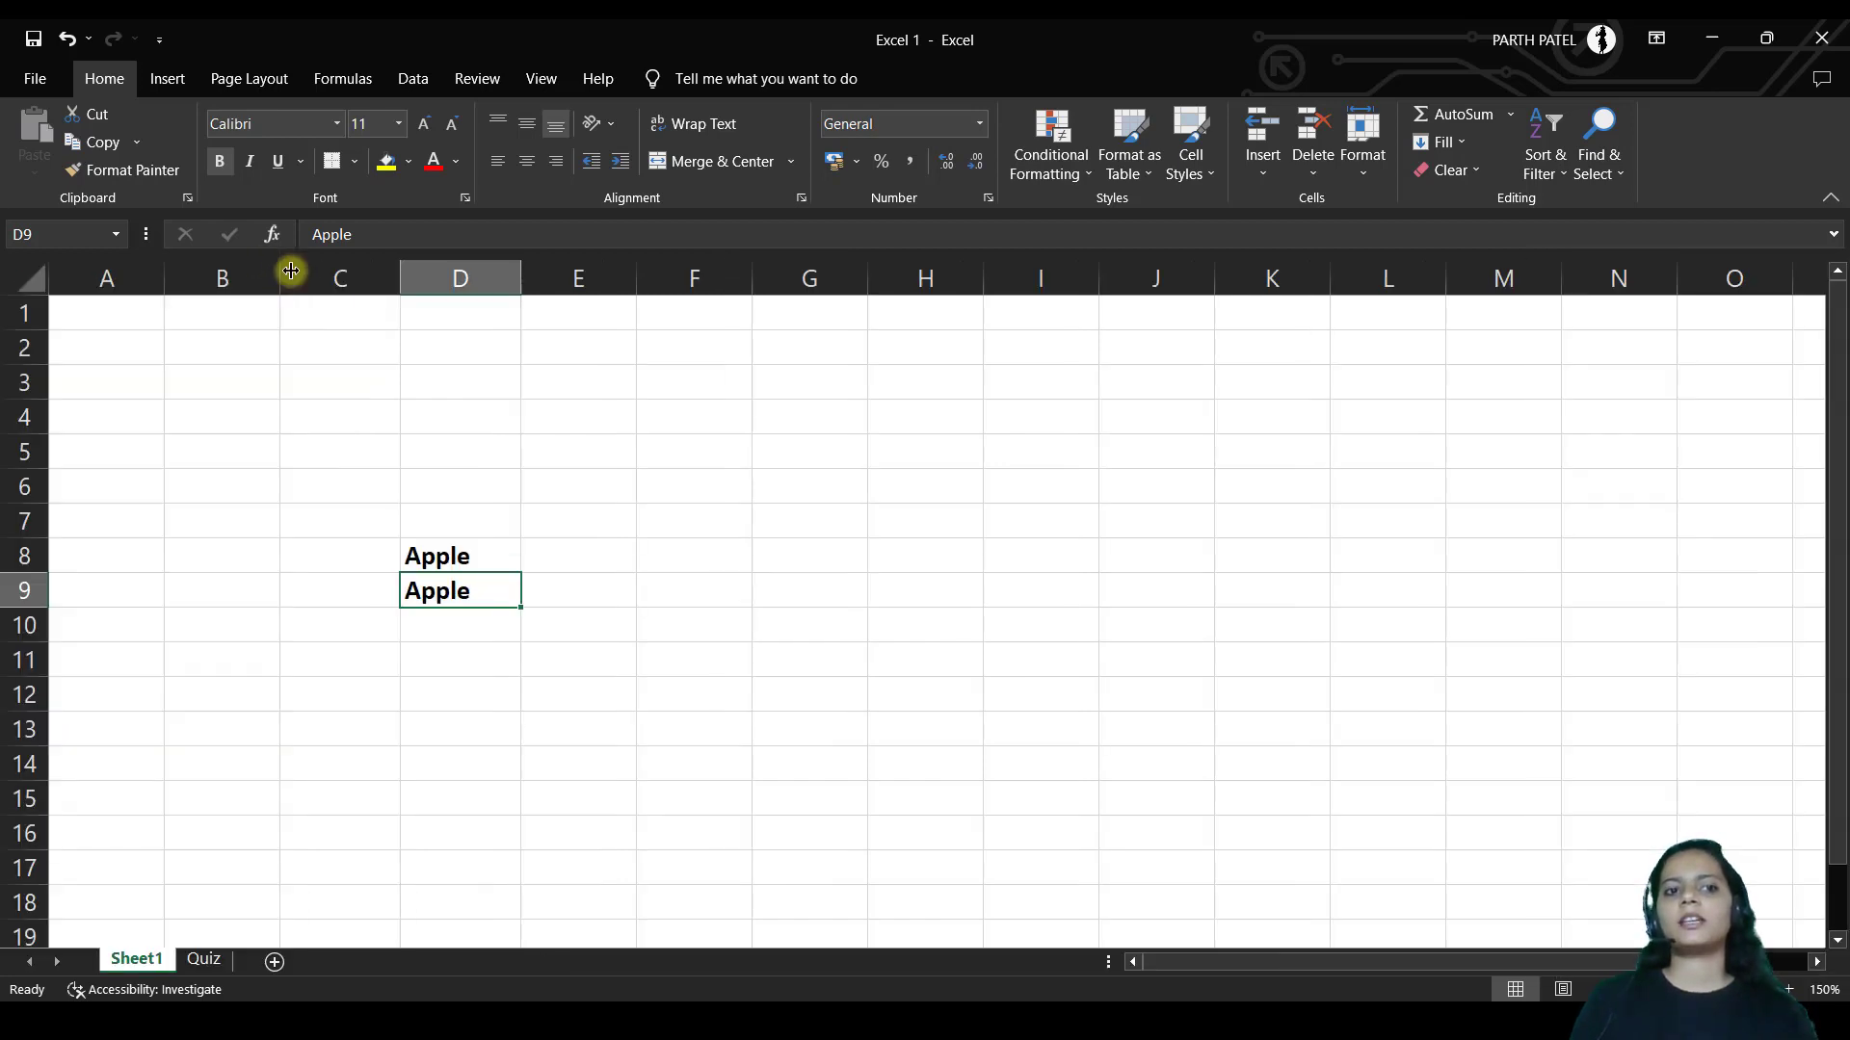
Change the font of the Apple entries in D8:D9 to Book Antiqua
click(265, 123)
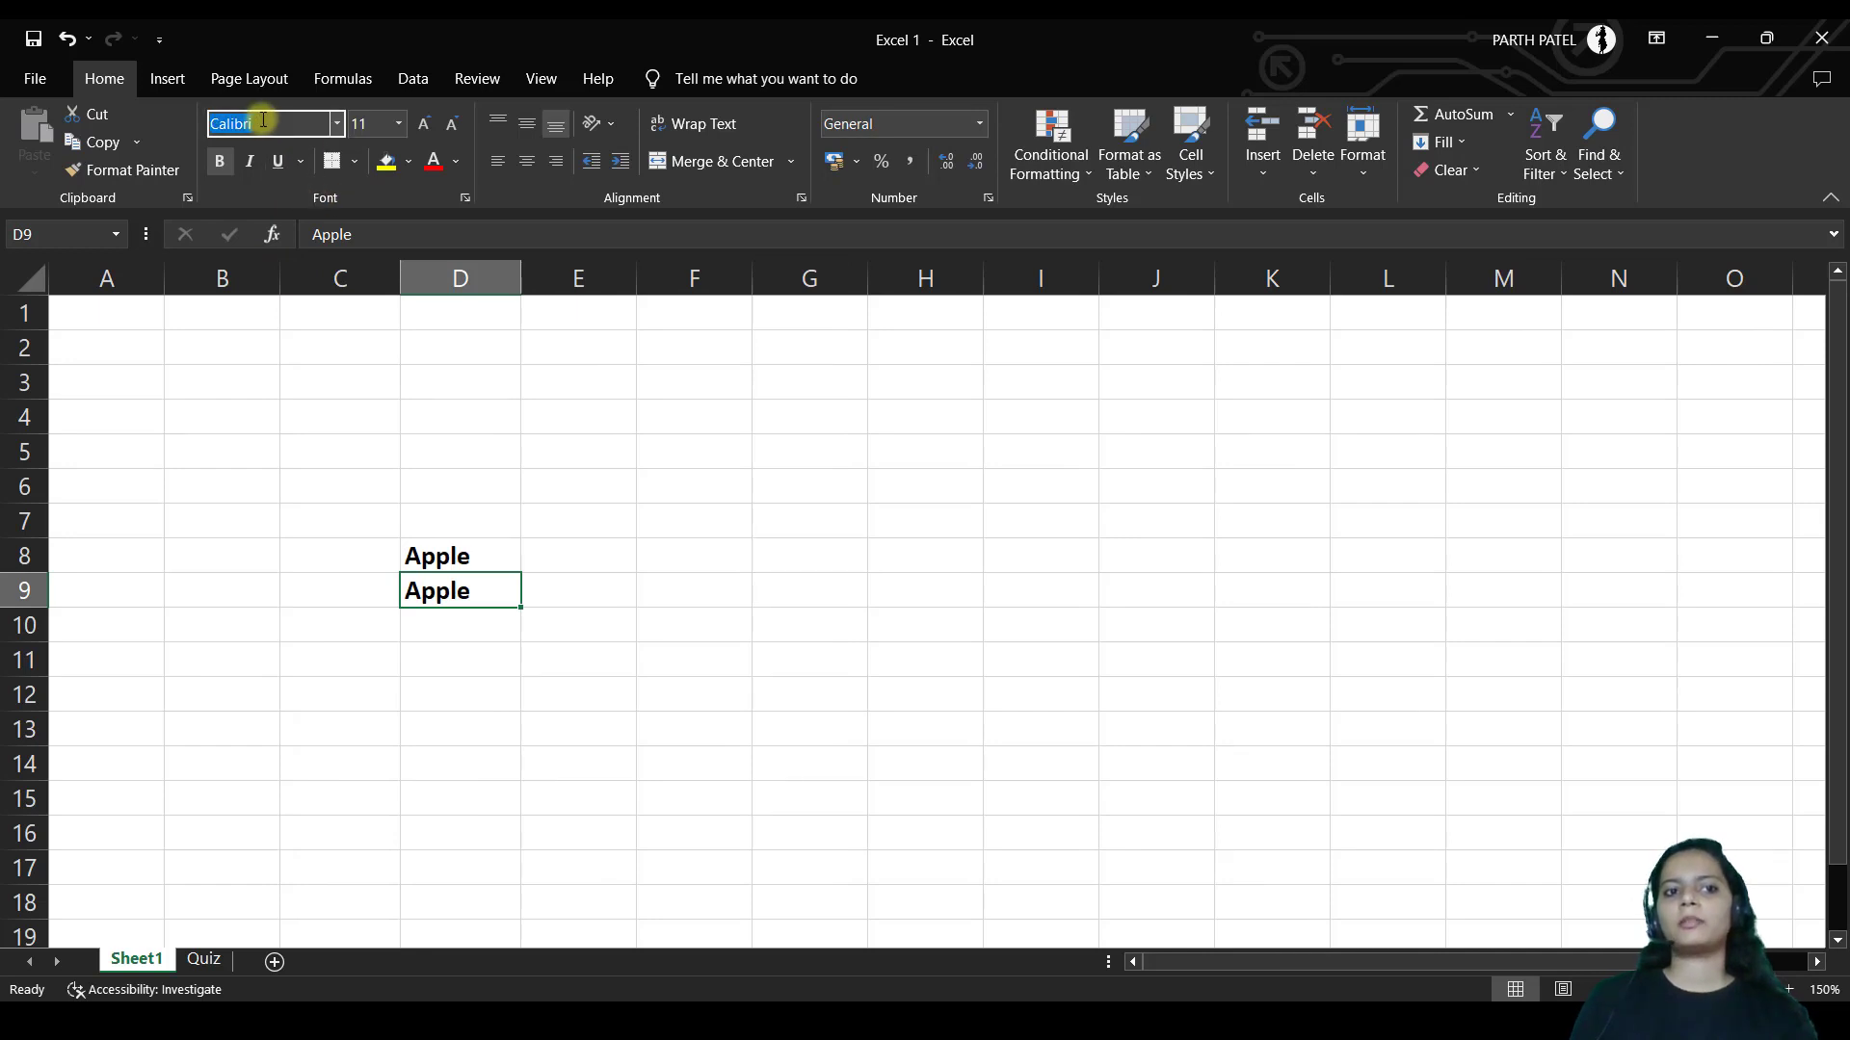
click(336, 123)
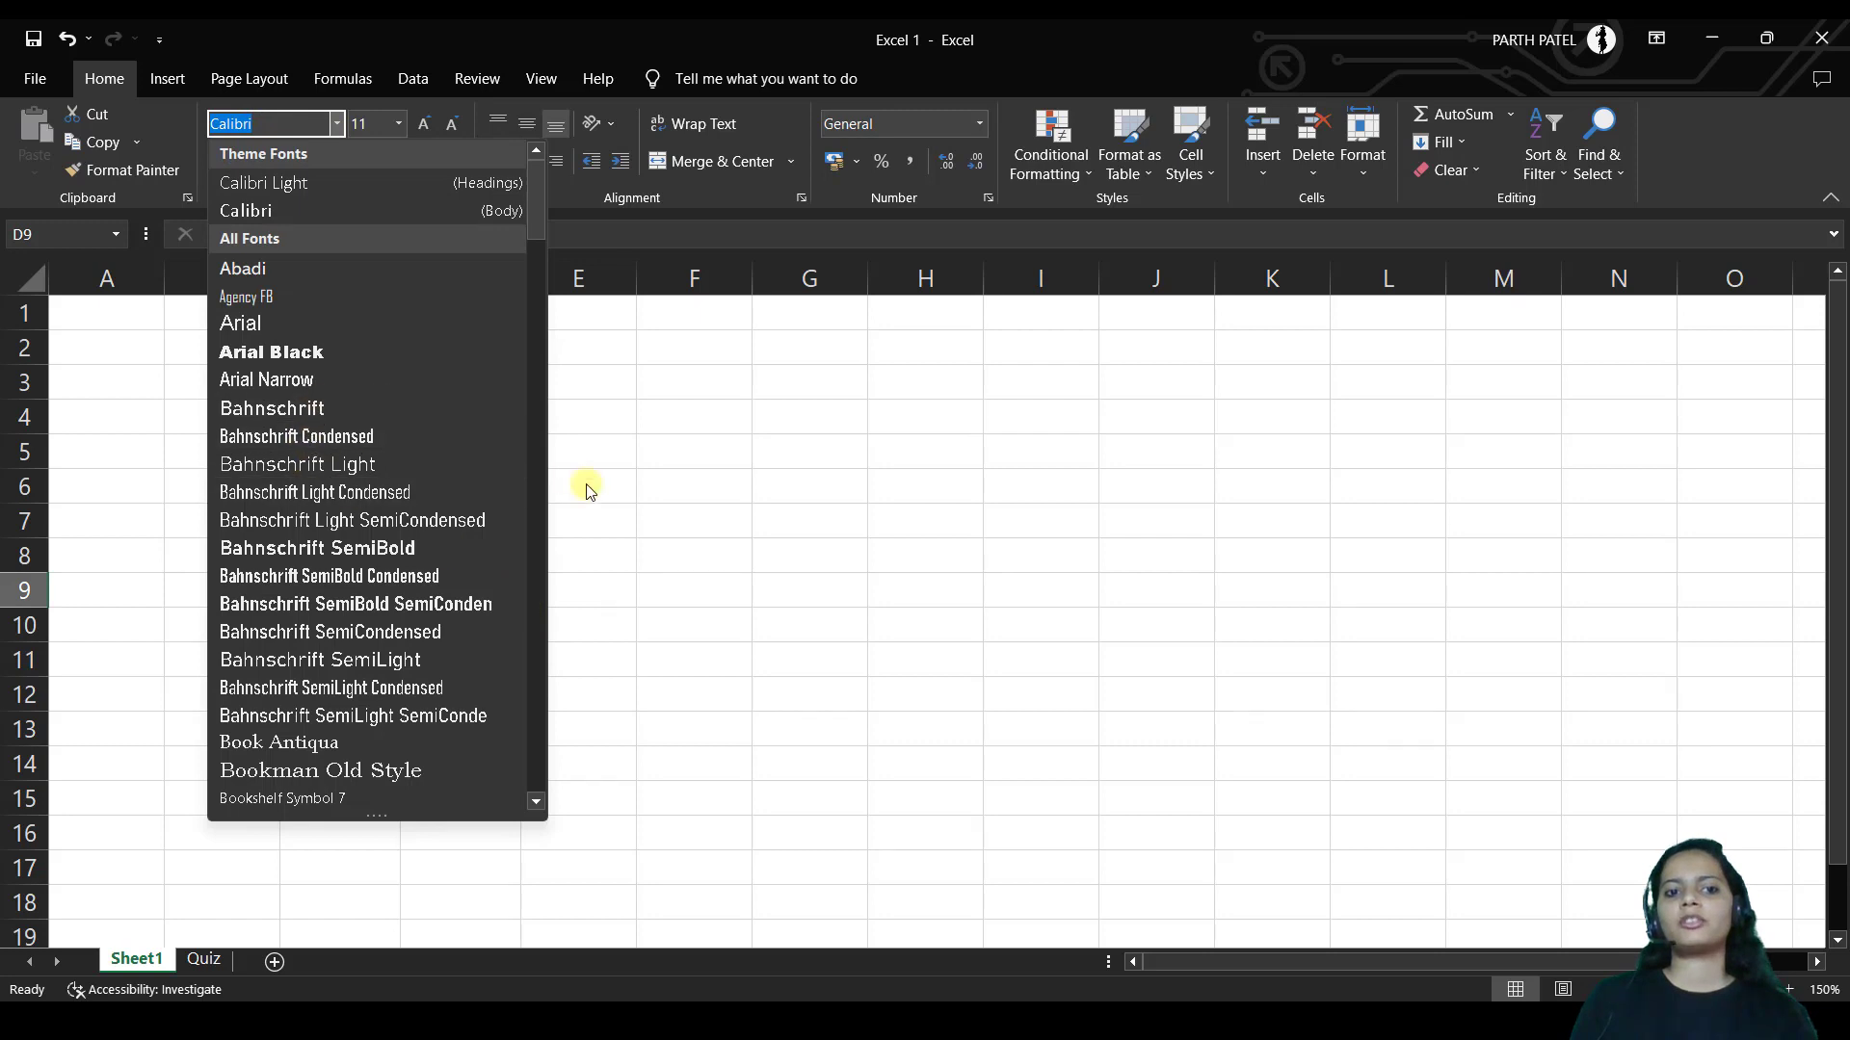
click(589, 489)
drag(483, 549, 482, 586)
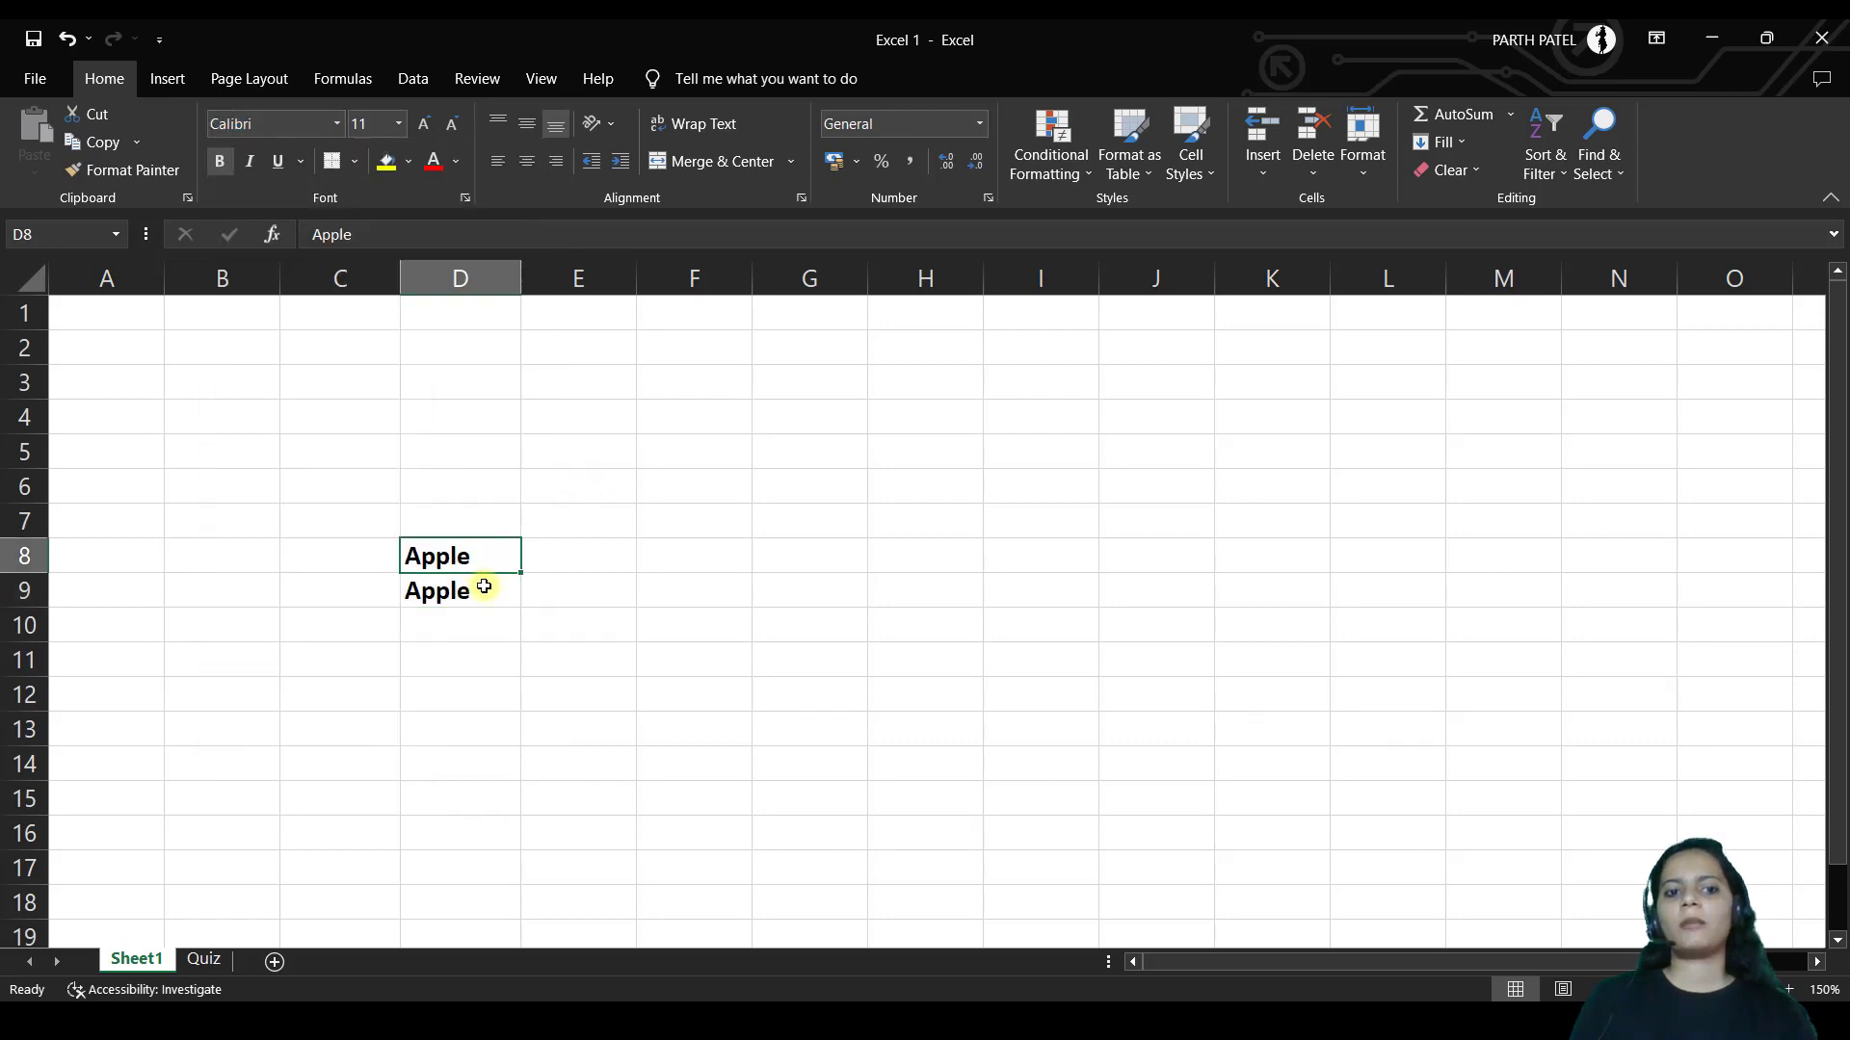
click(336, 123)
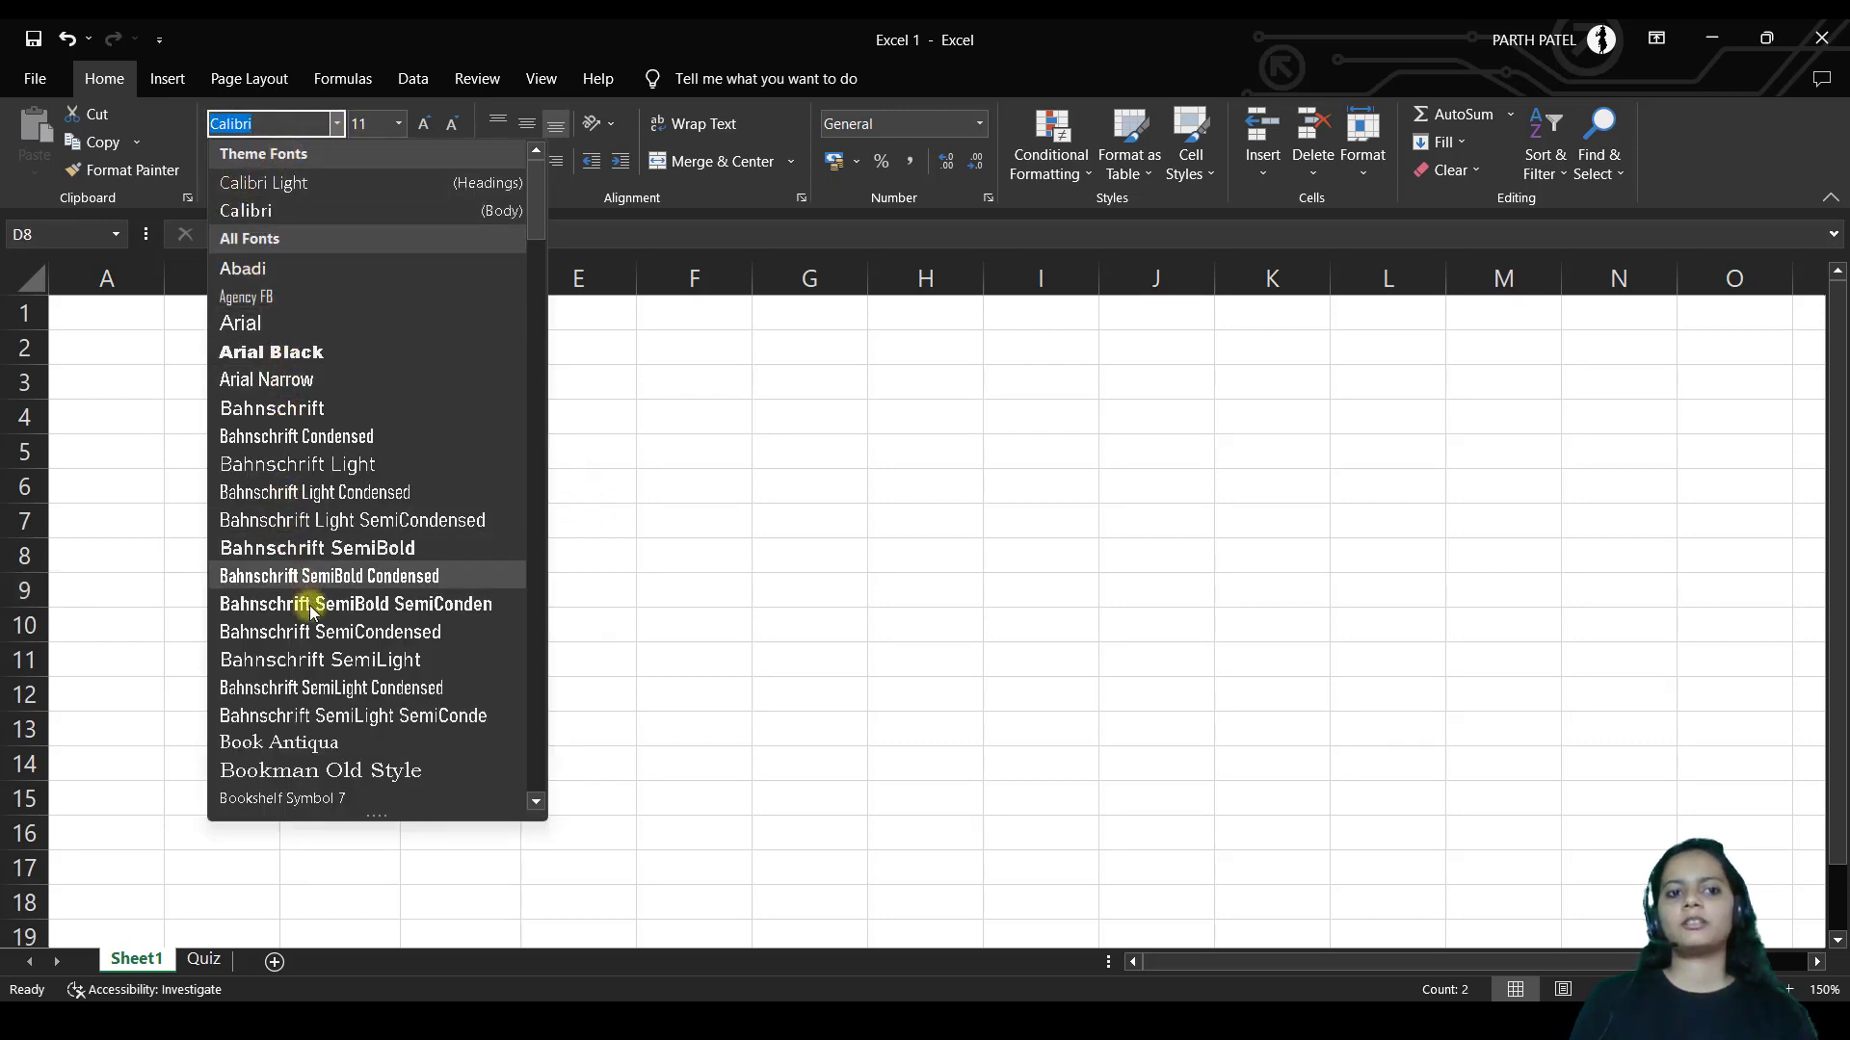
click(310, 741)
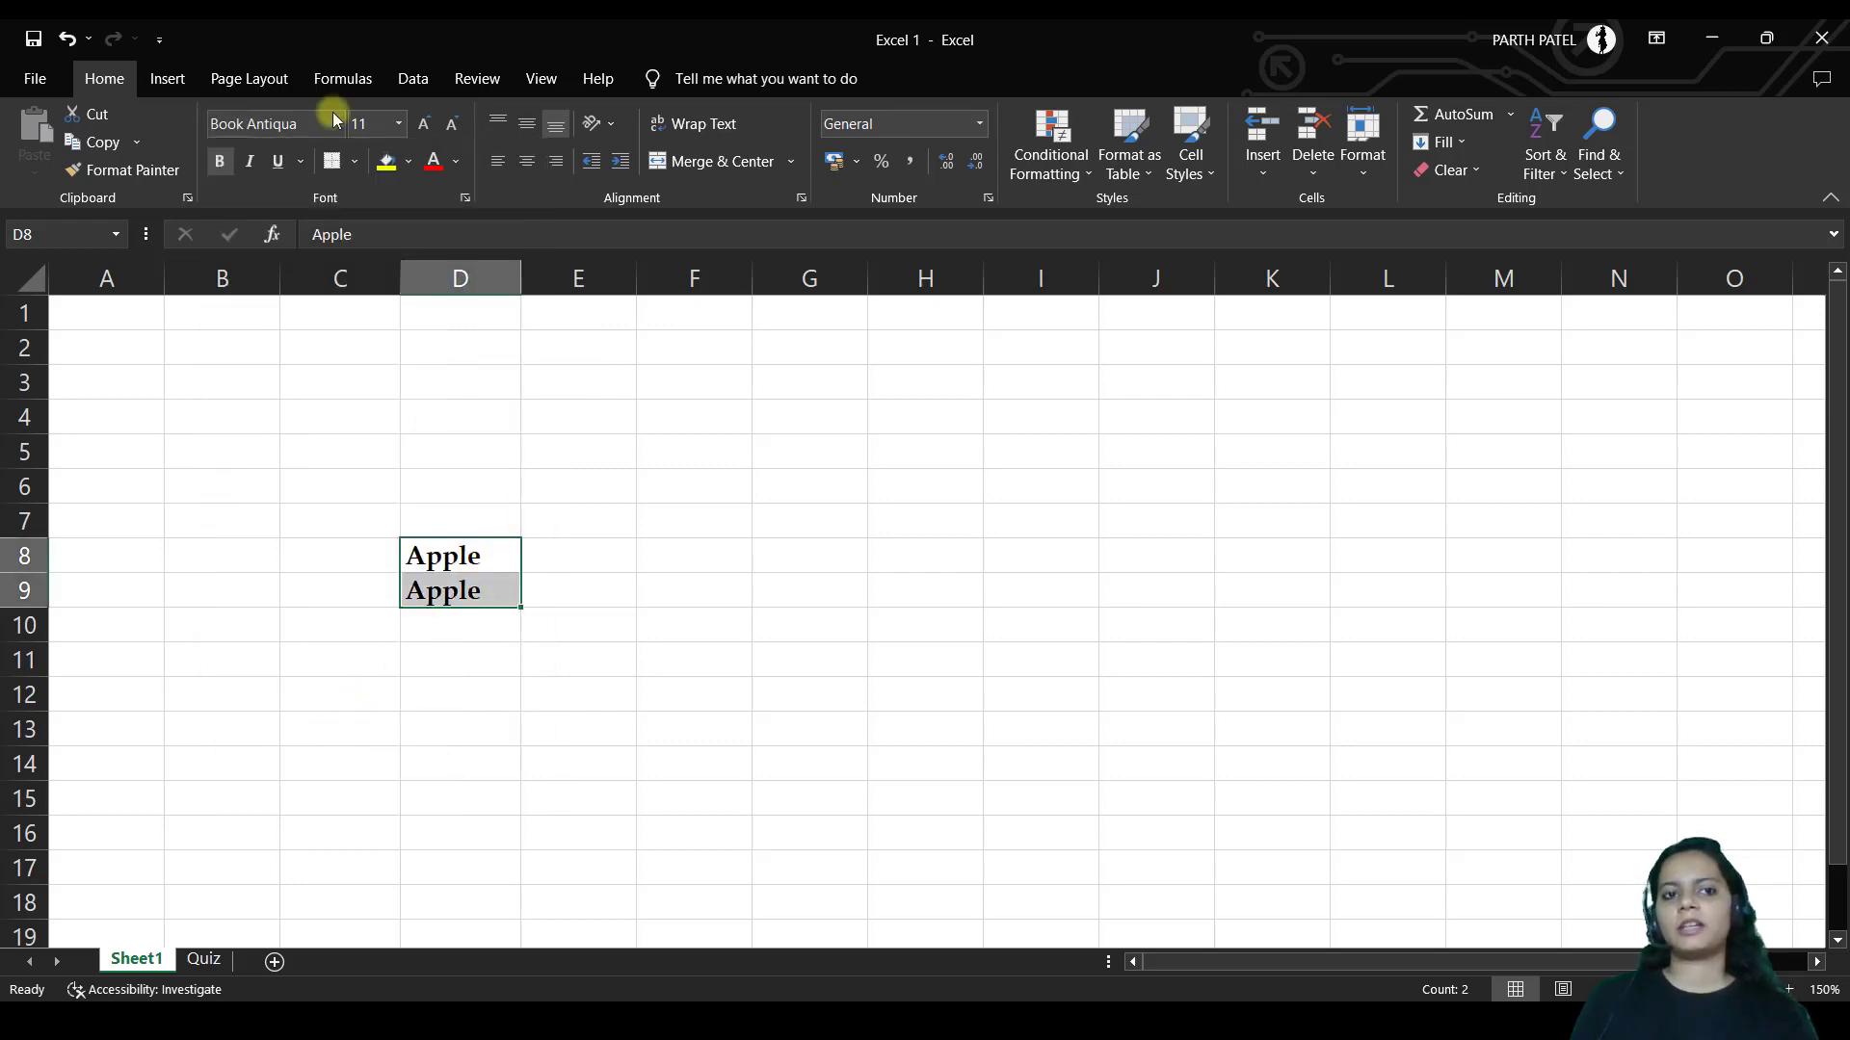
Enlarge the Apple text twice, then pick a size from the Font Size list
click(424, 128)
click(424, 128)
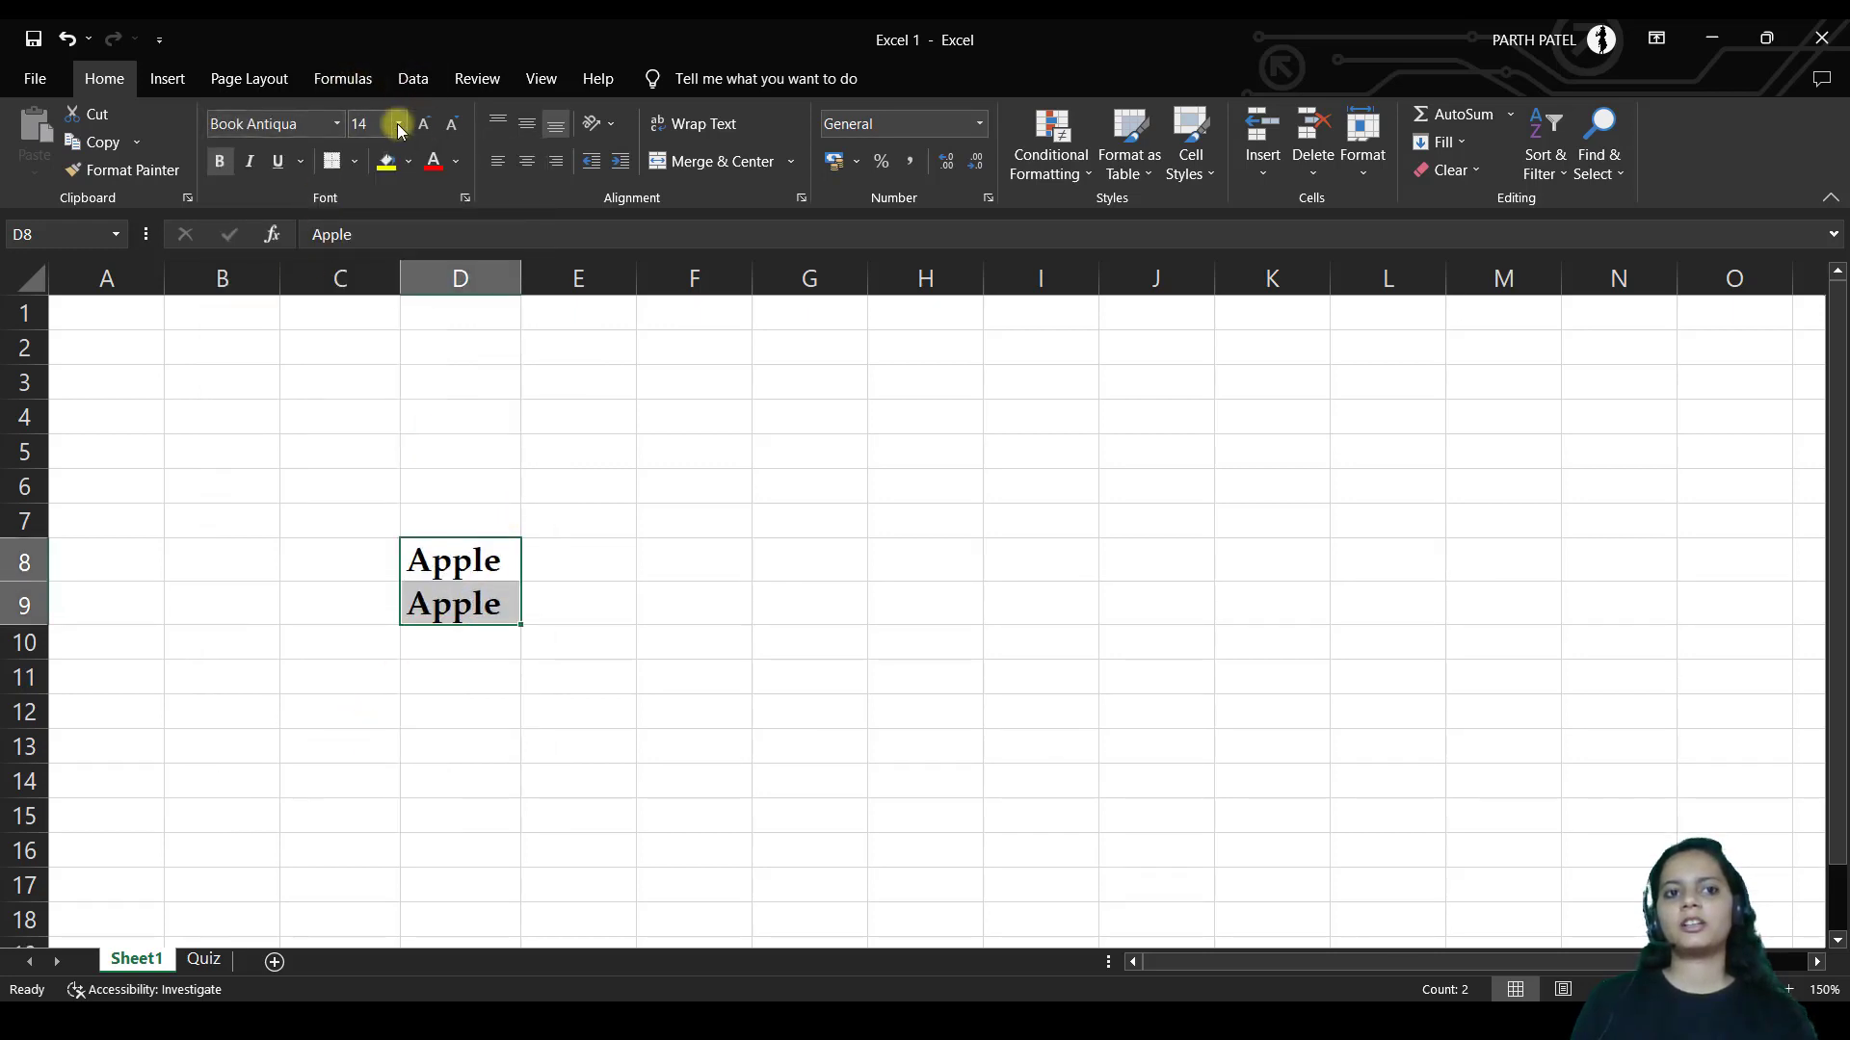
click(398, 124)
click(372, 360)
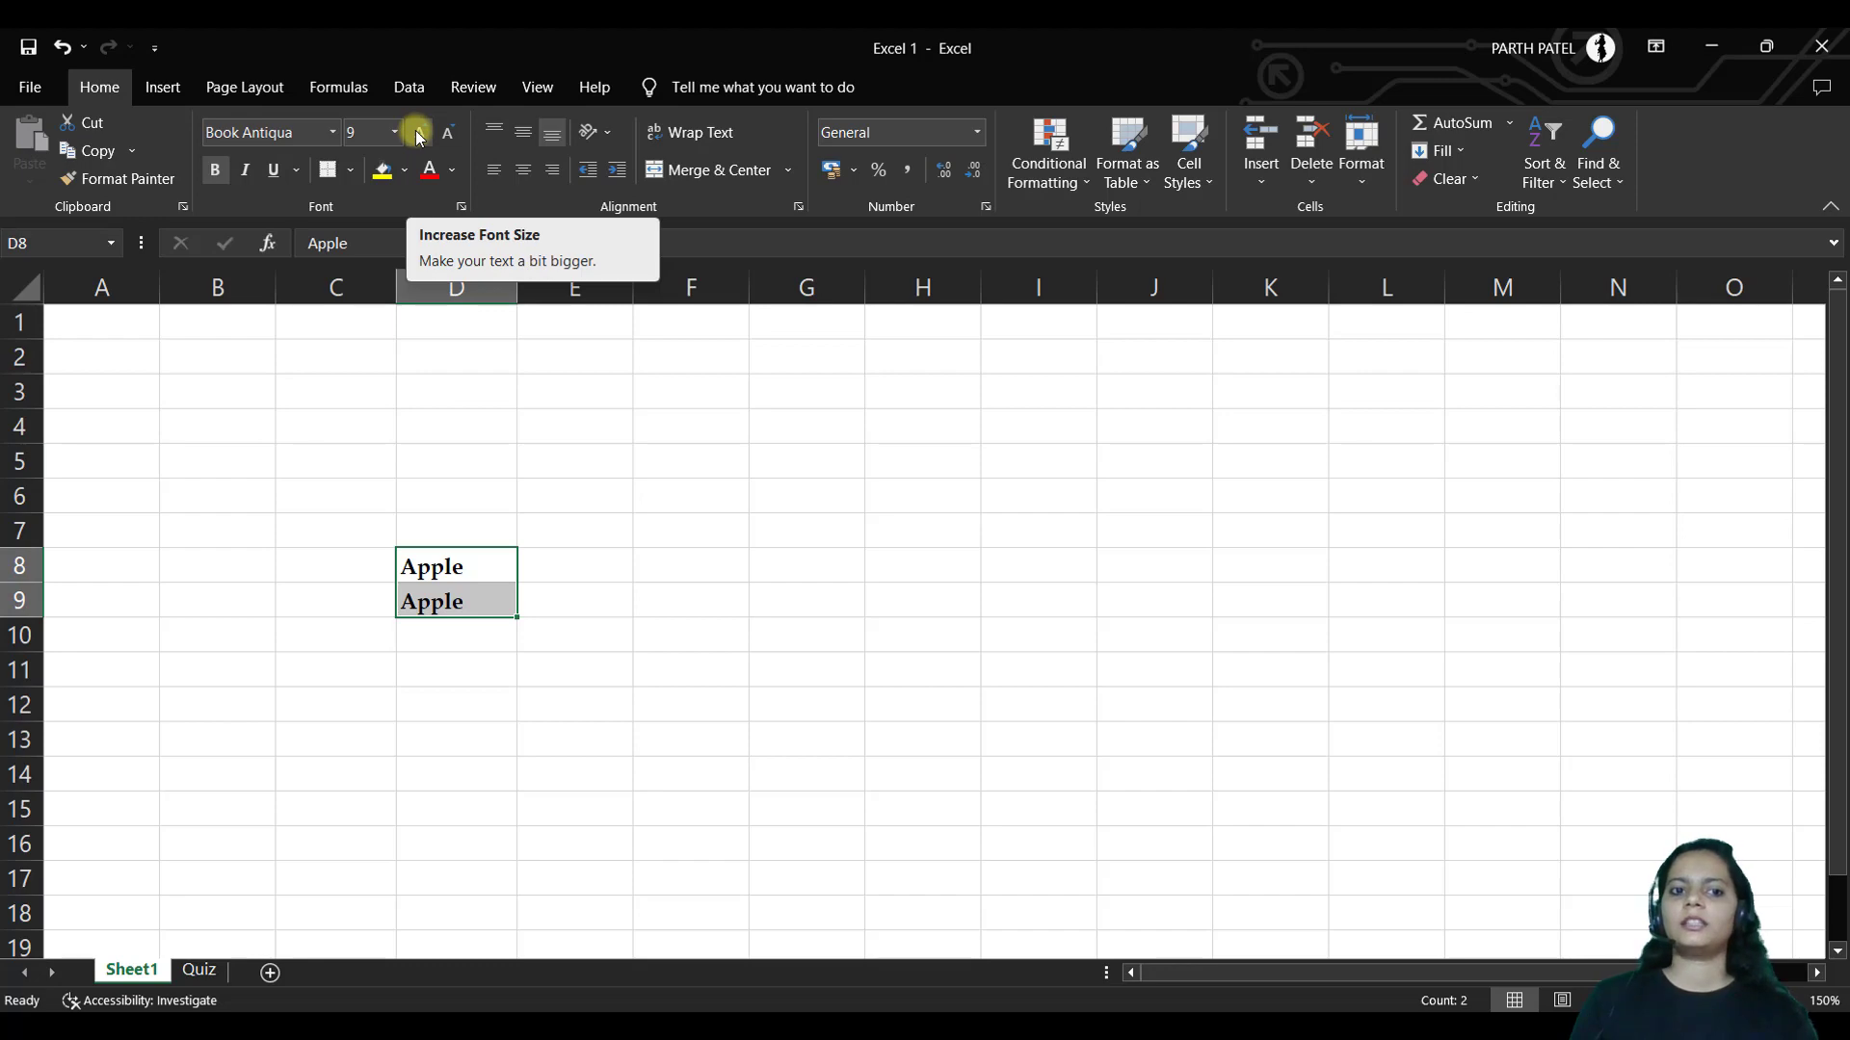
Adjust the Apple text size up and down, toggling bold off and back on
click(418, 135)
click(418, 133)
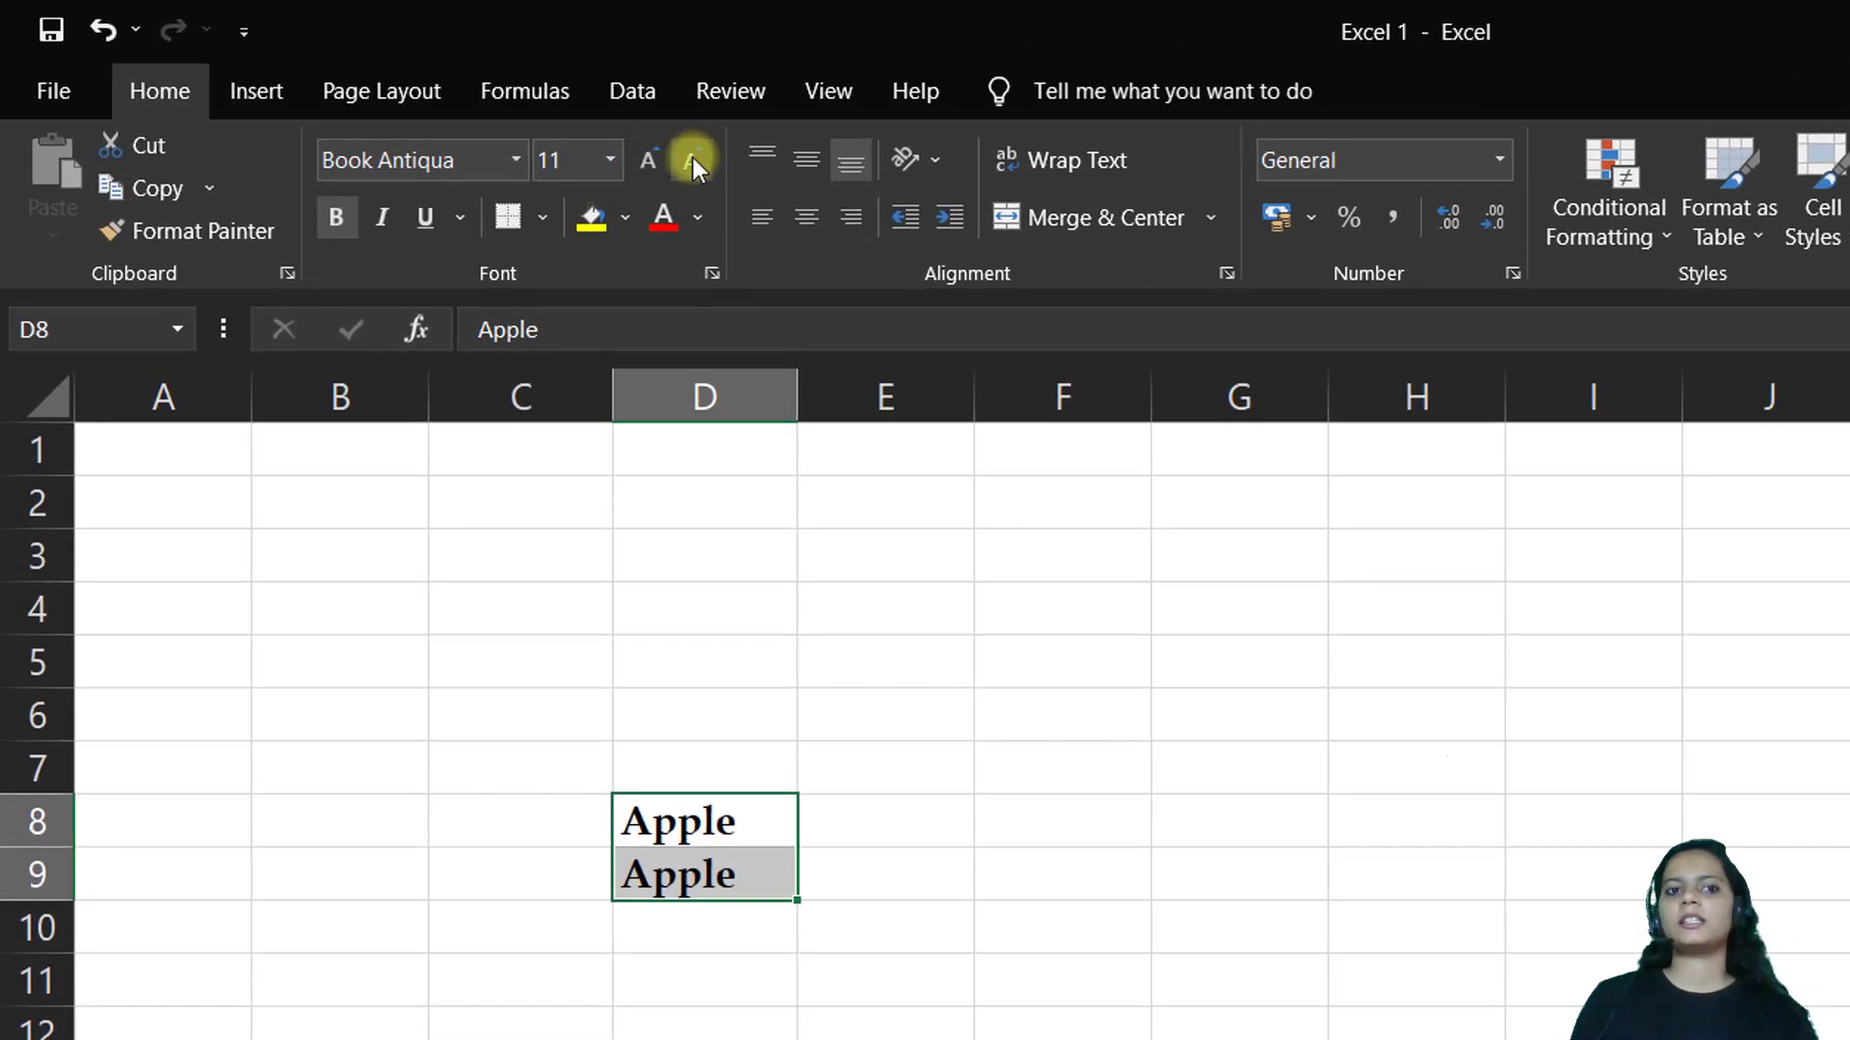
click(447, 132)
click(692, 158)
click(691, 158)
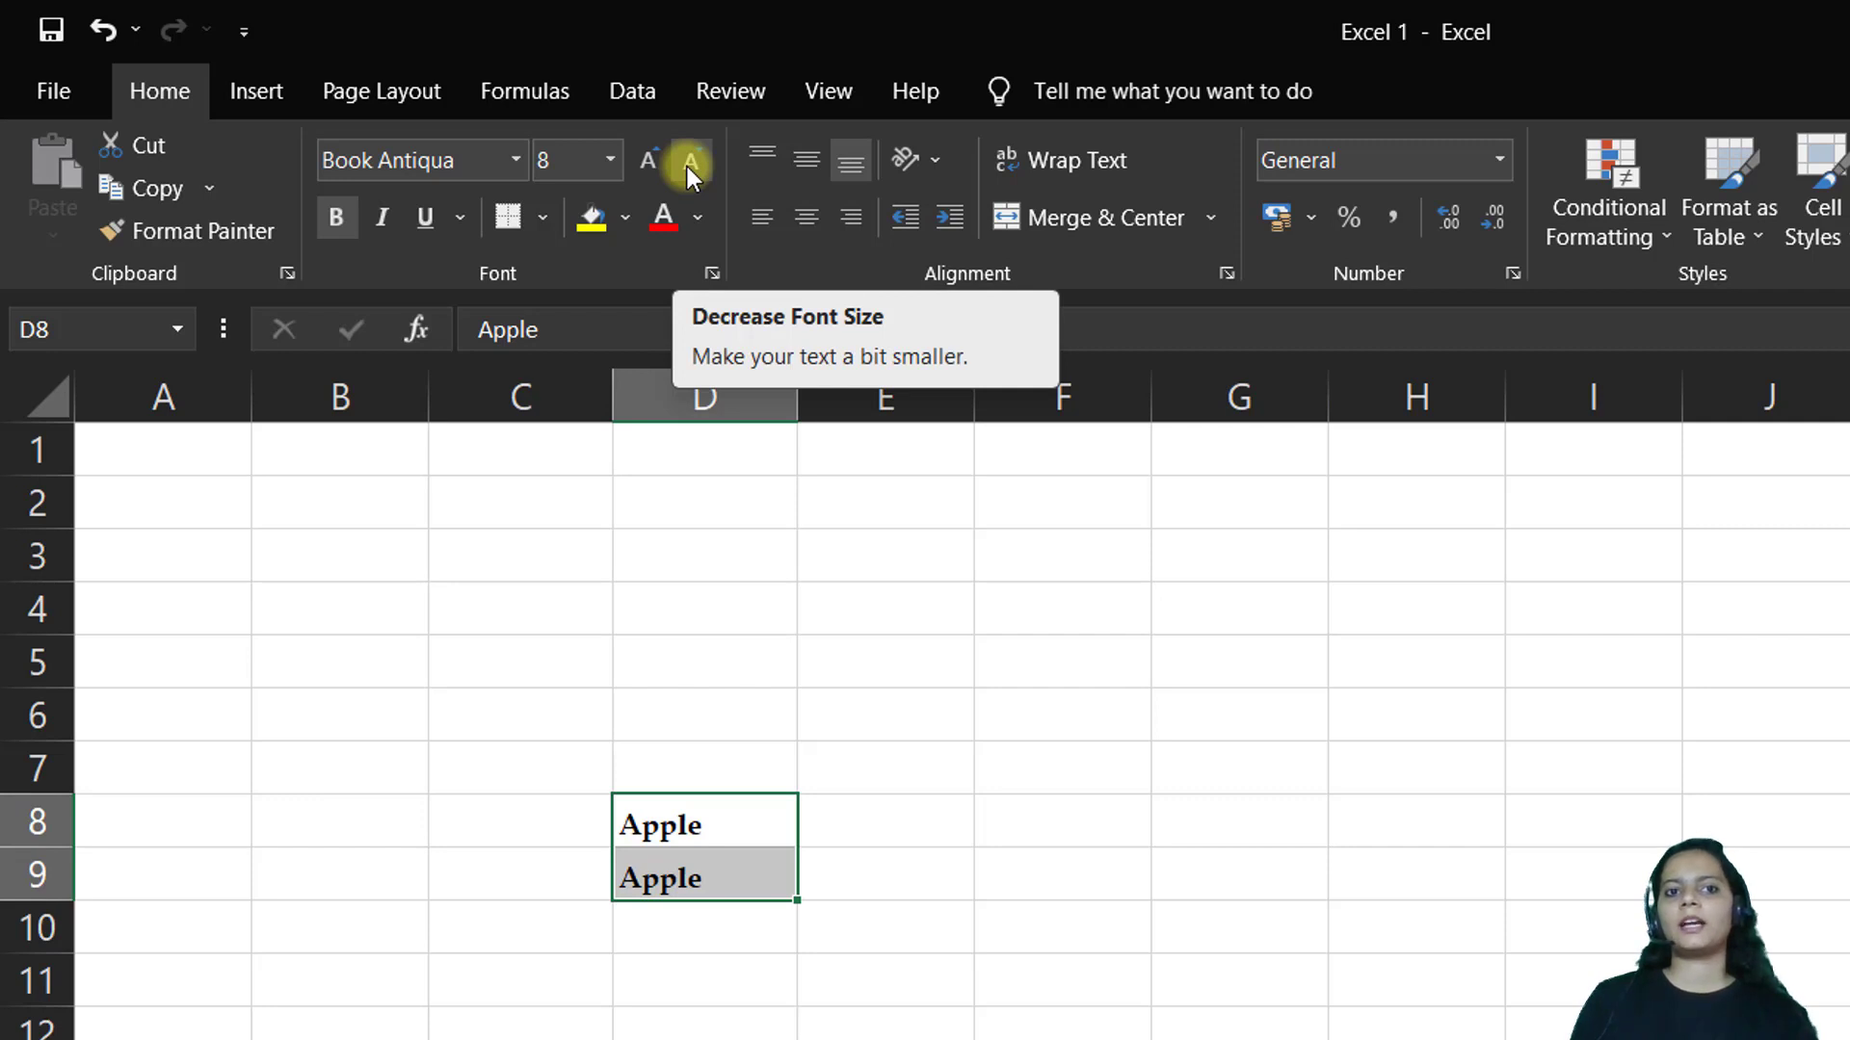
click(332, 215)
click(332, 216)
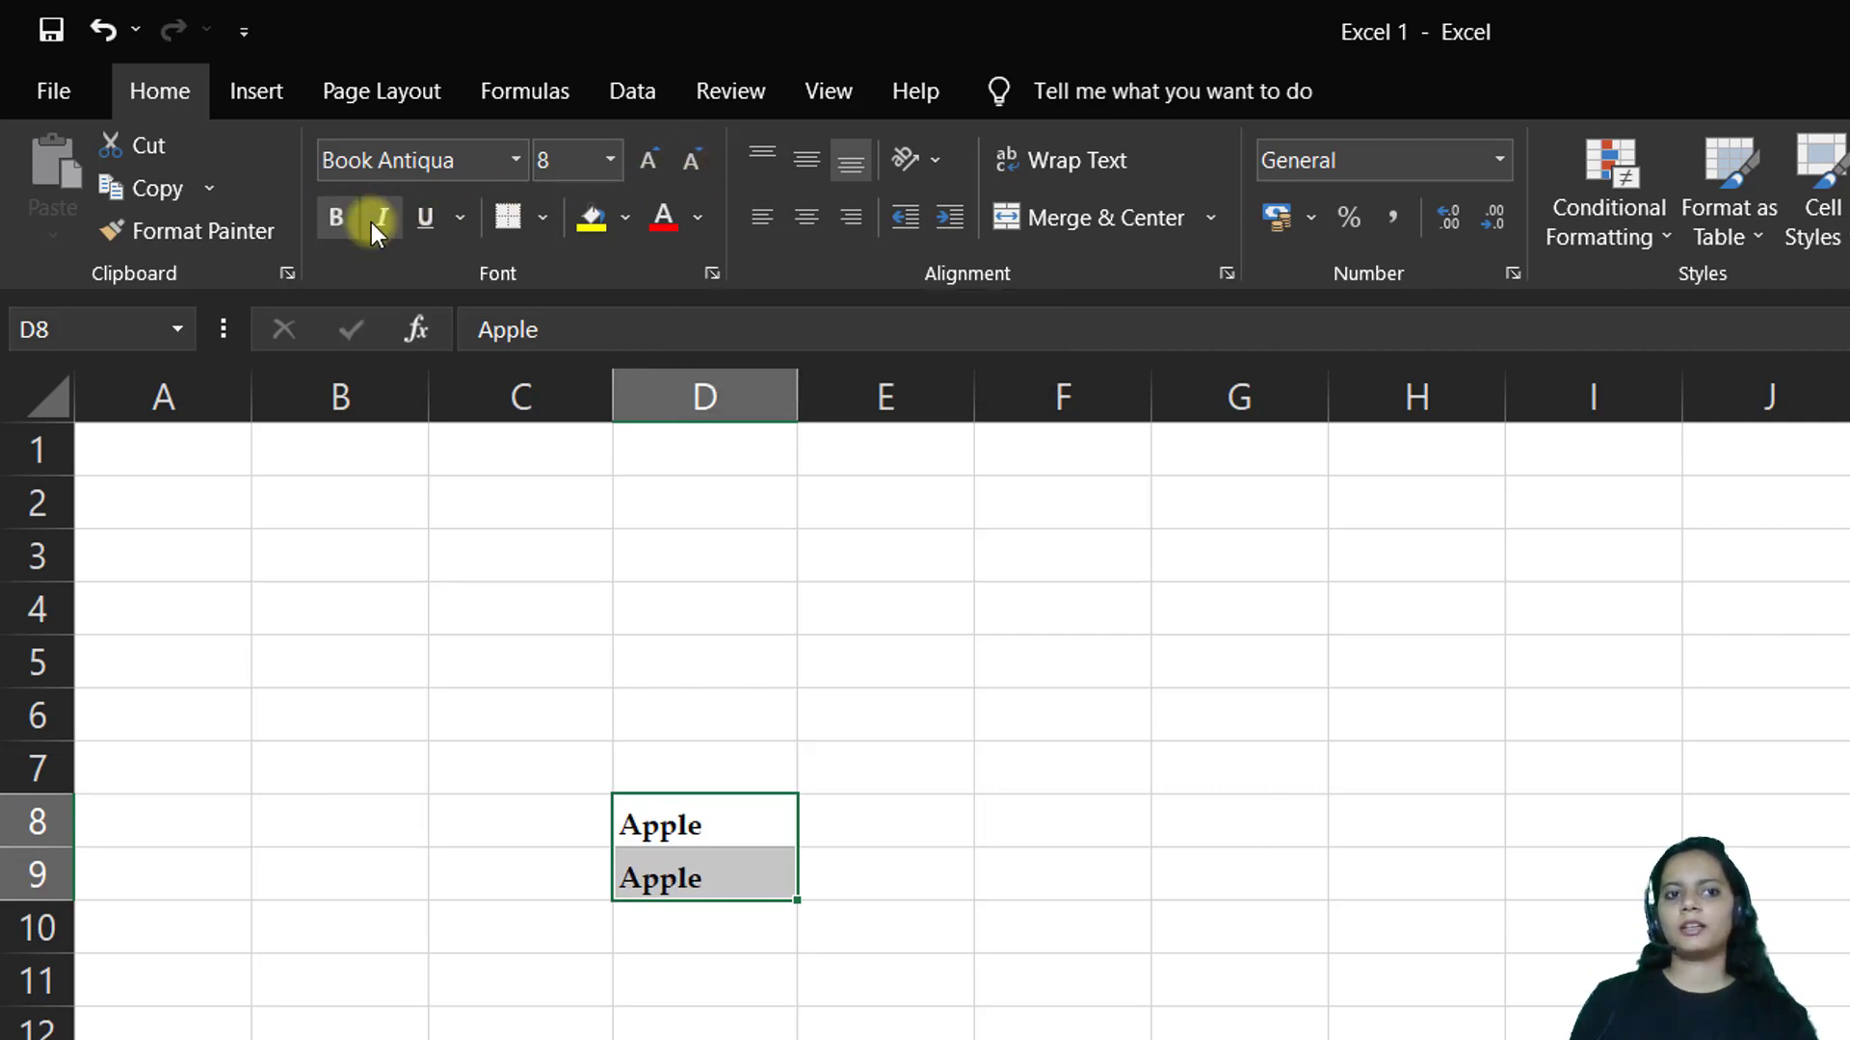
Make Apple in D8:D9 italic with a double underline
click(378, 224)
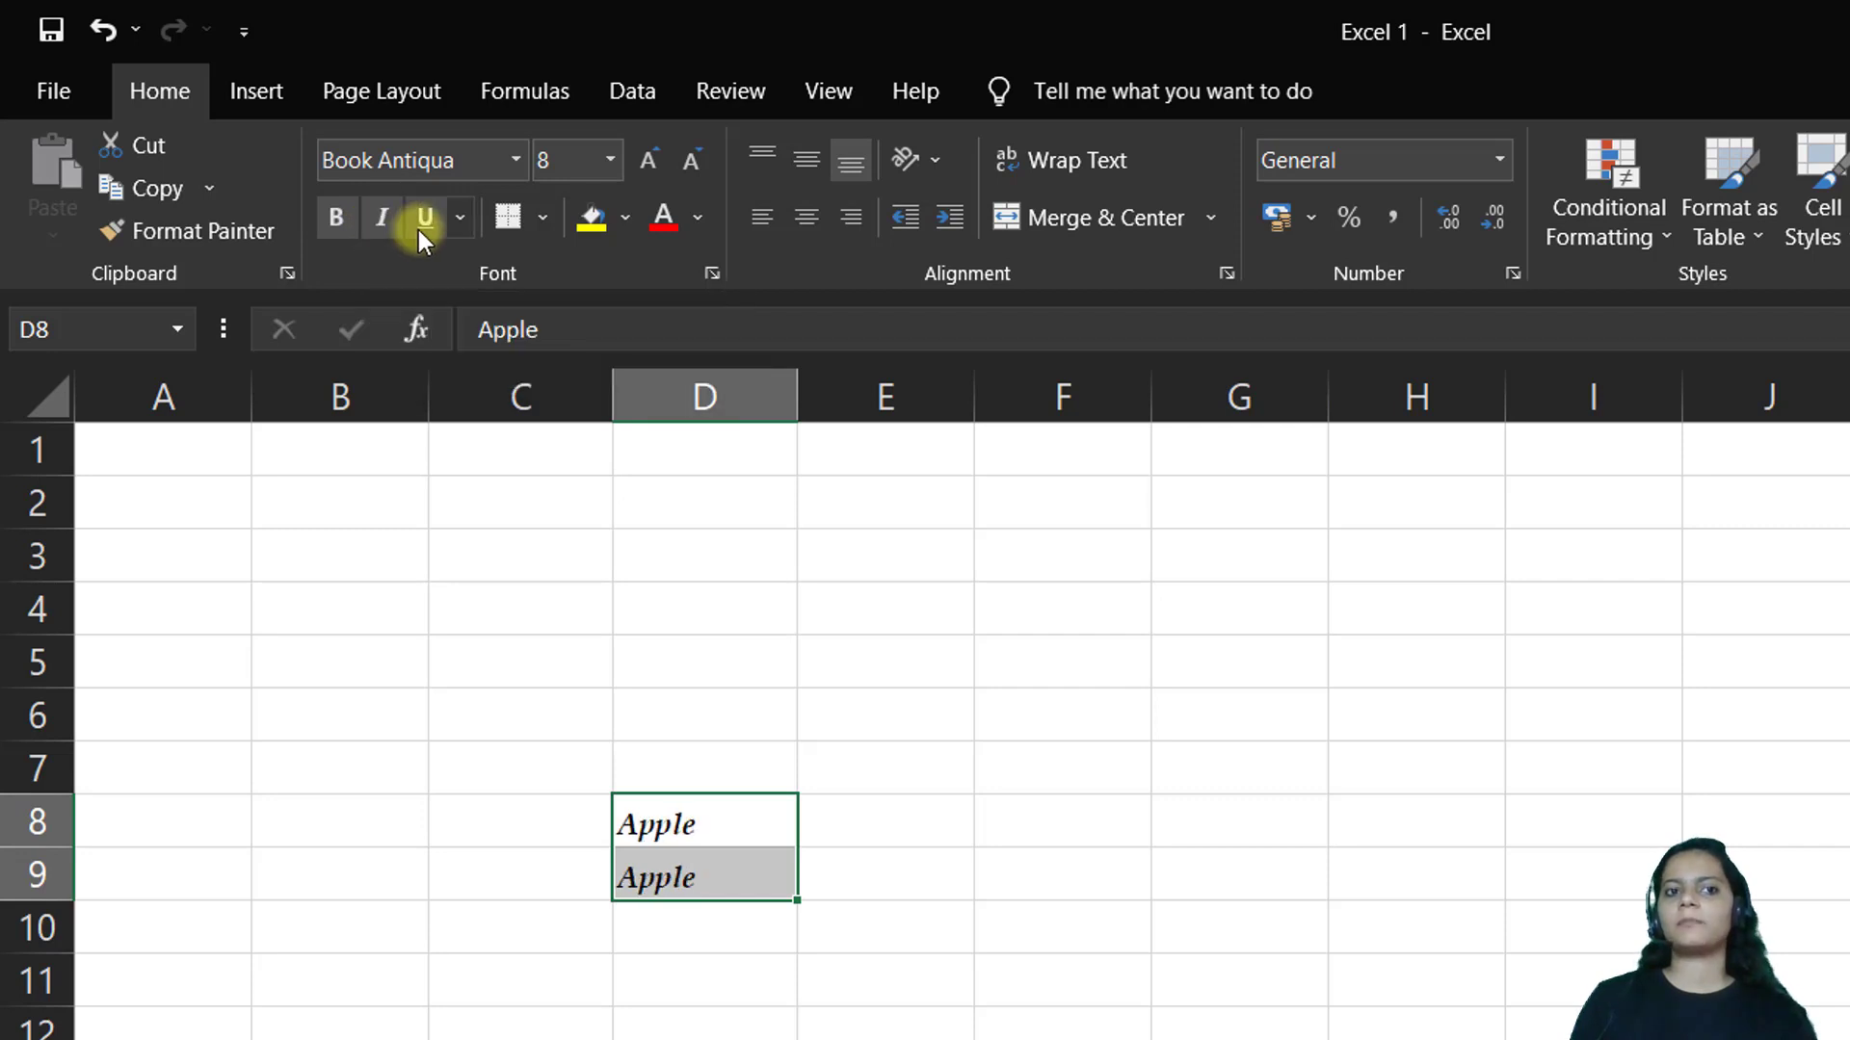
click(424, 229)
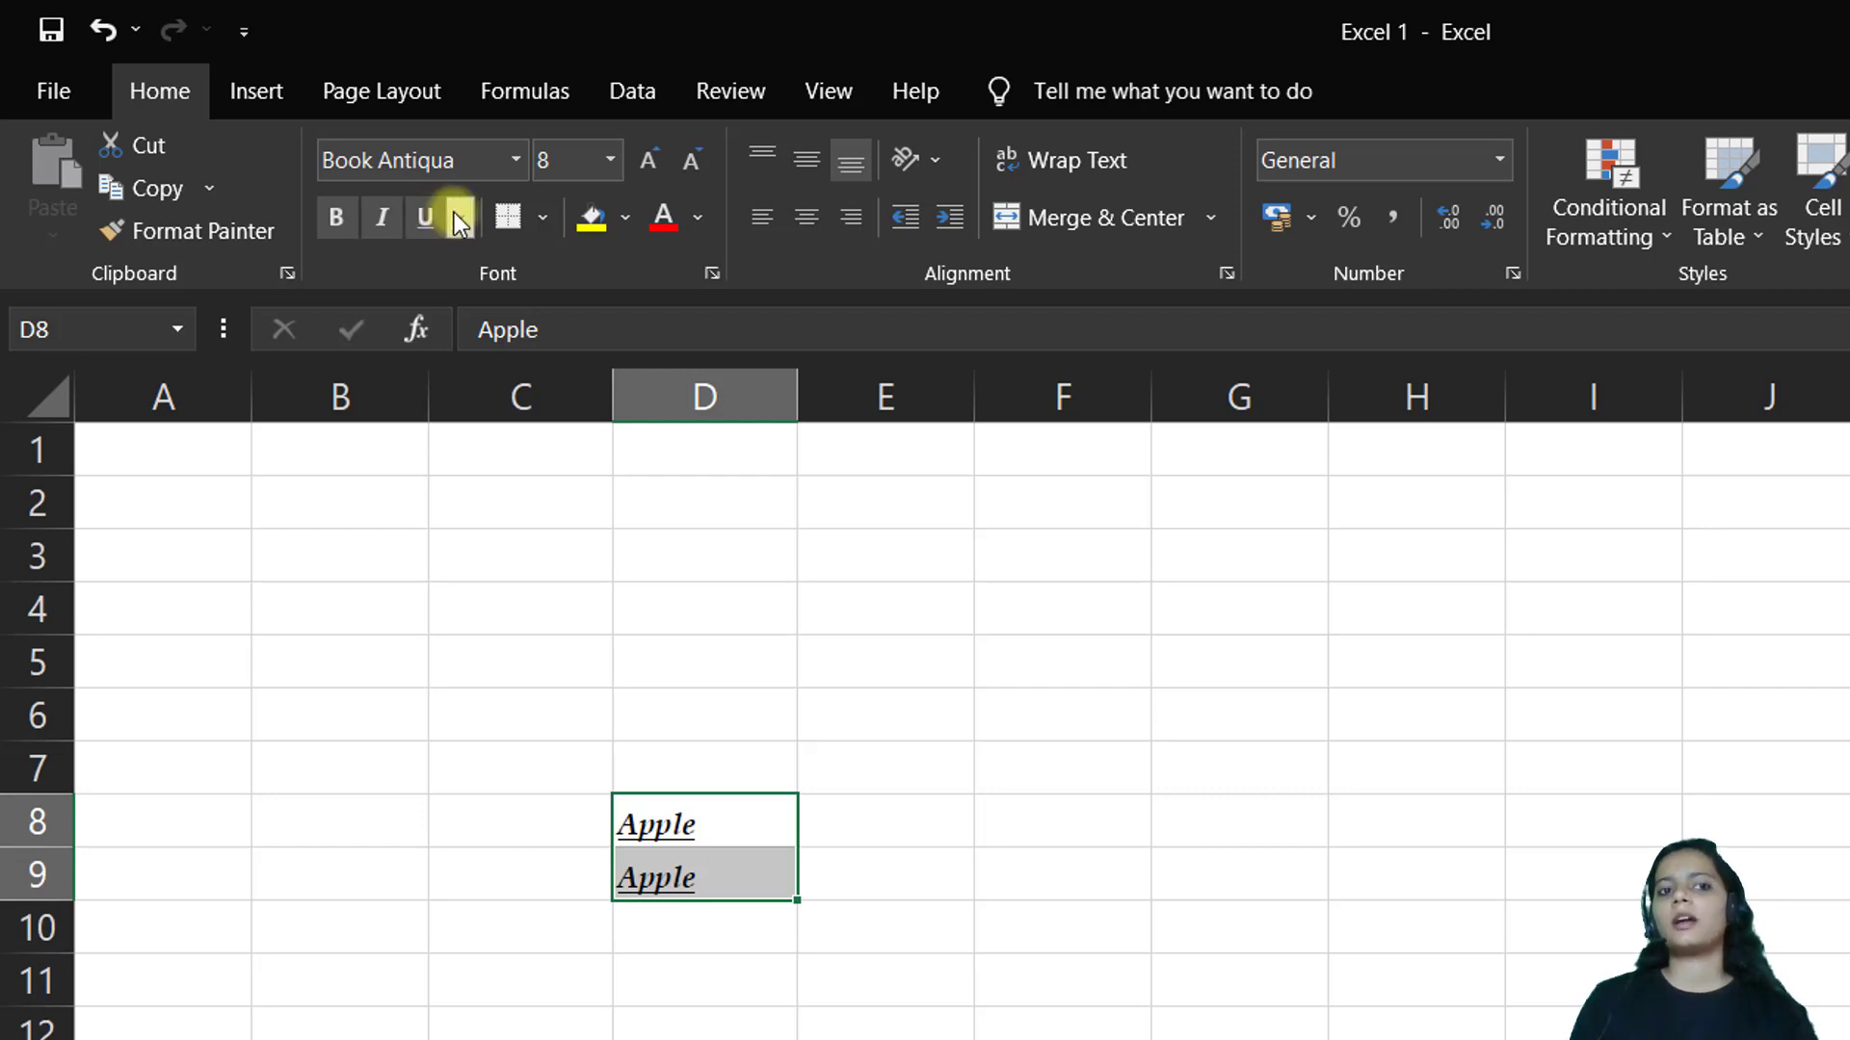
click(457, 222)
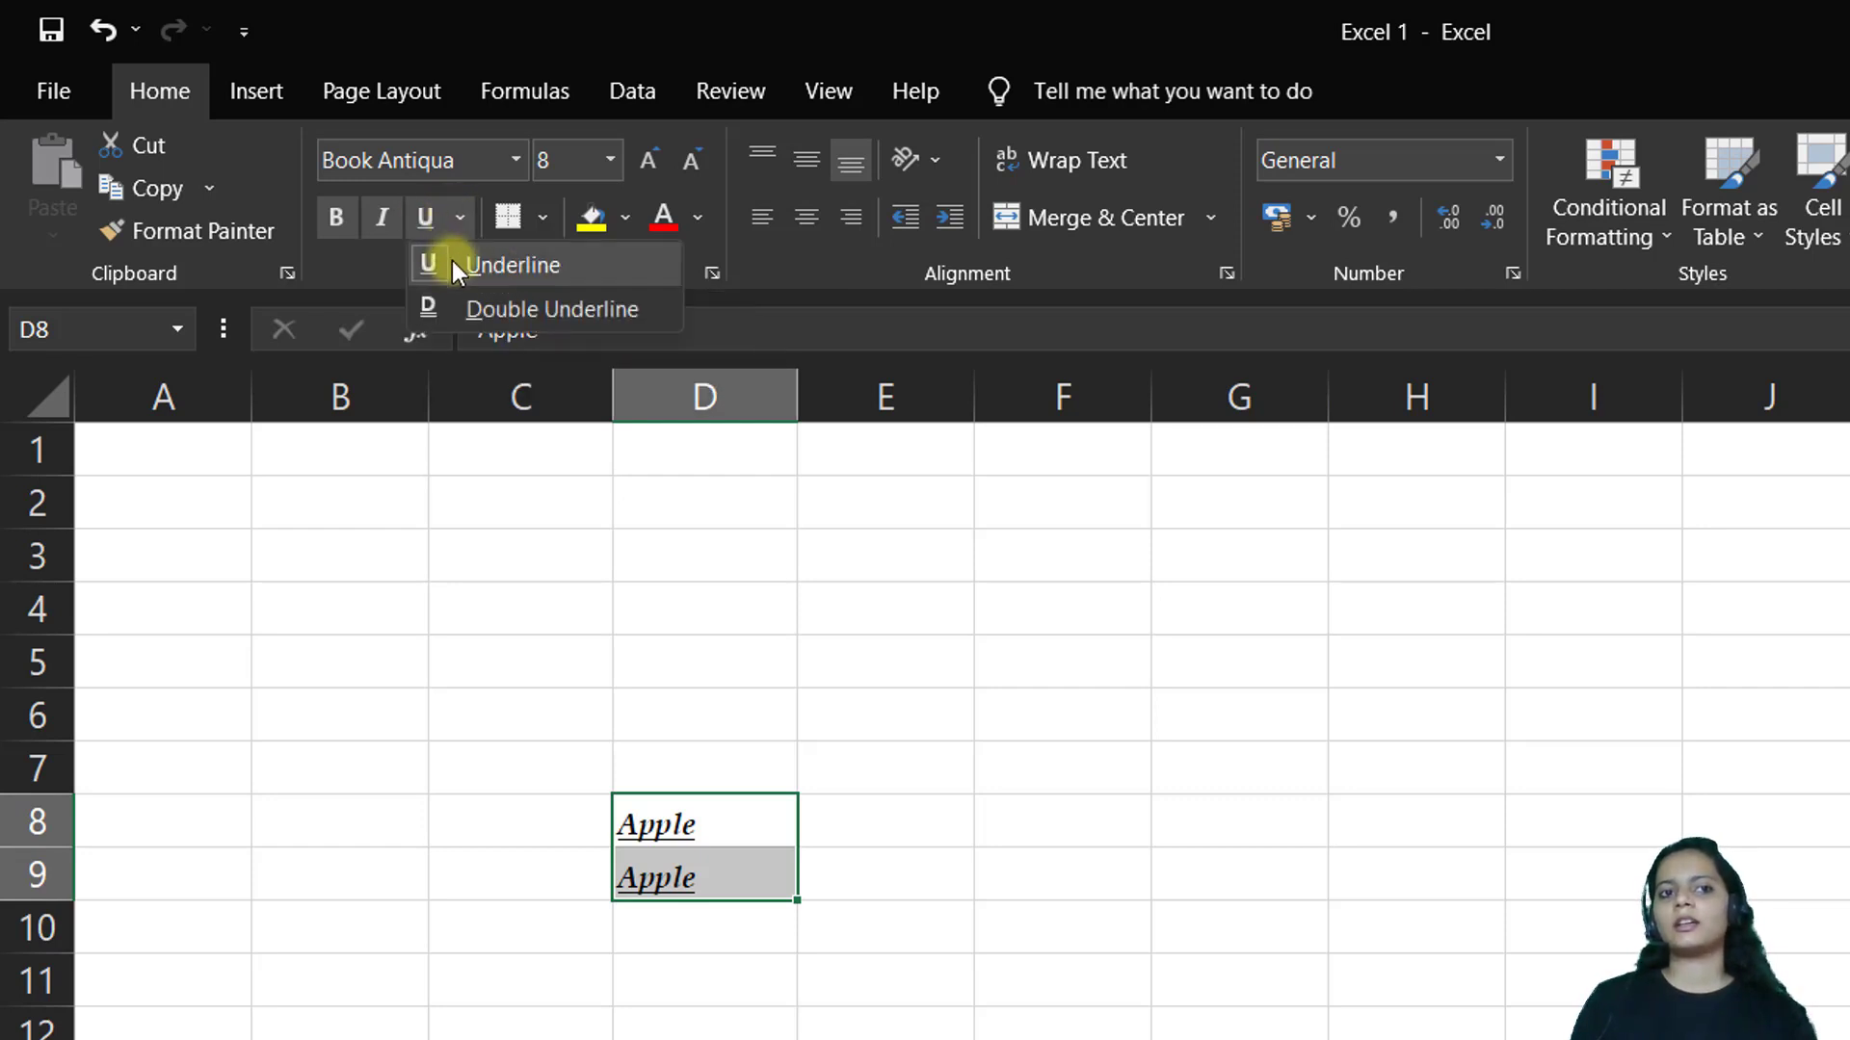
click(449, 308)
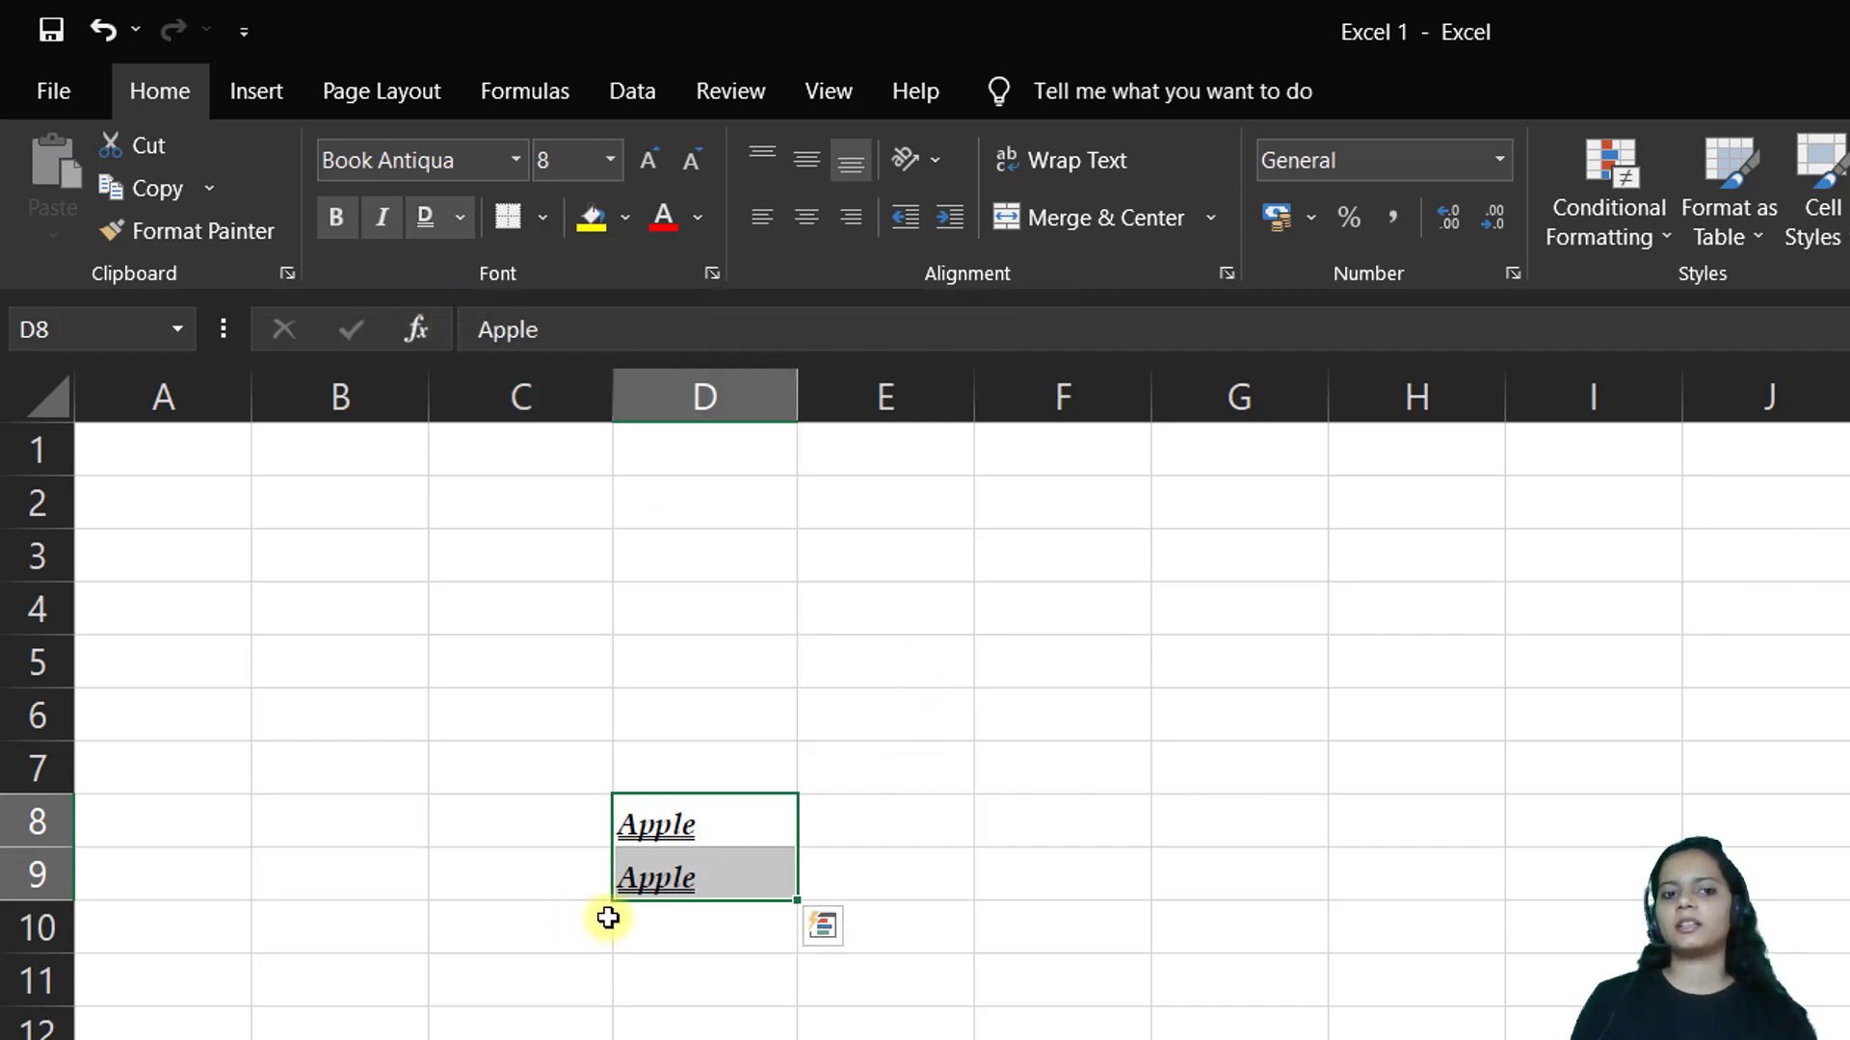
click(660, 978)
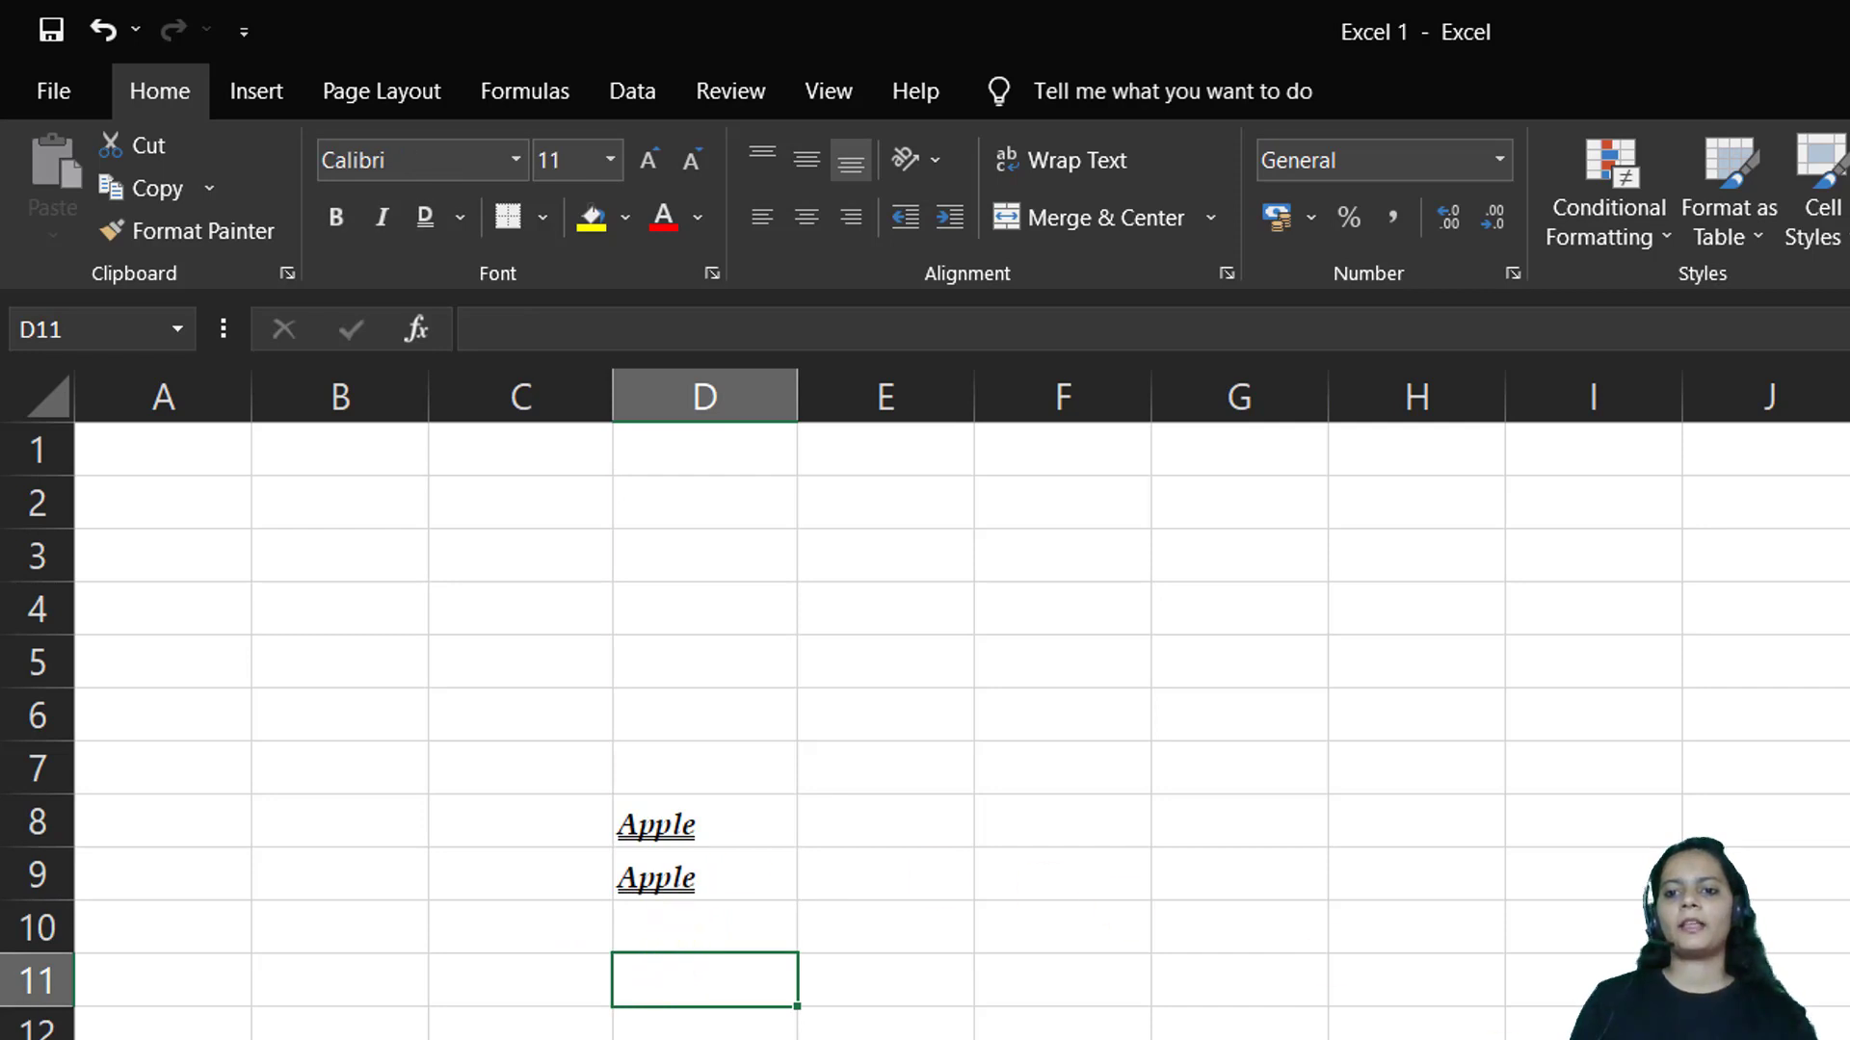
Give D8:D9 a bottom border, then All Borders
scroll(1021, 853, up, 3)
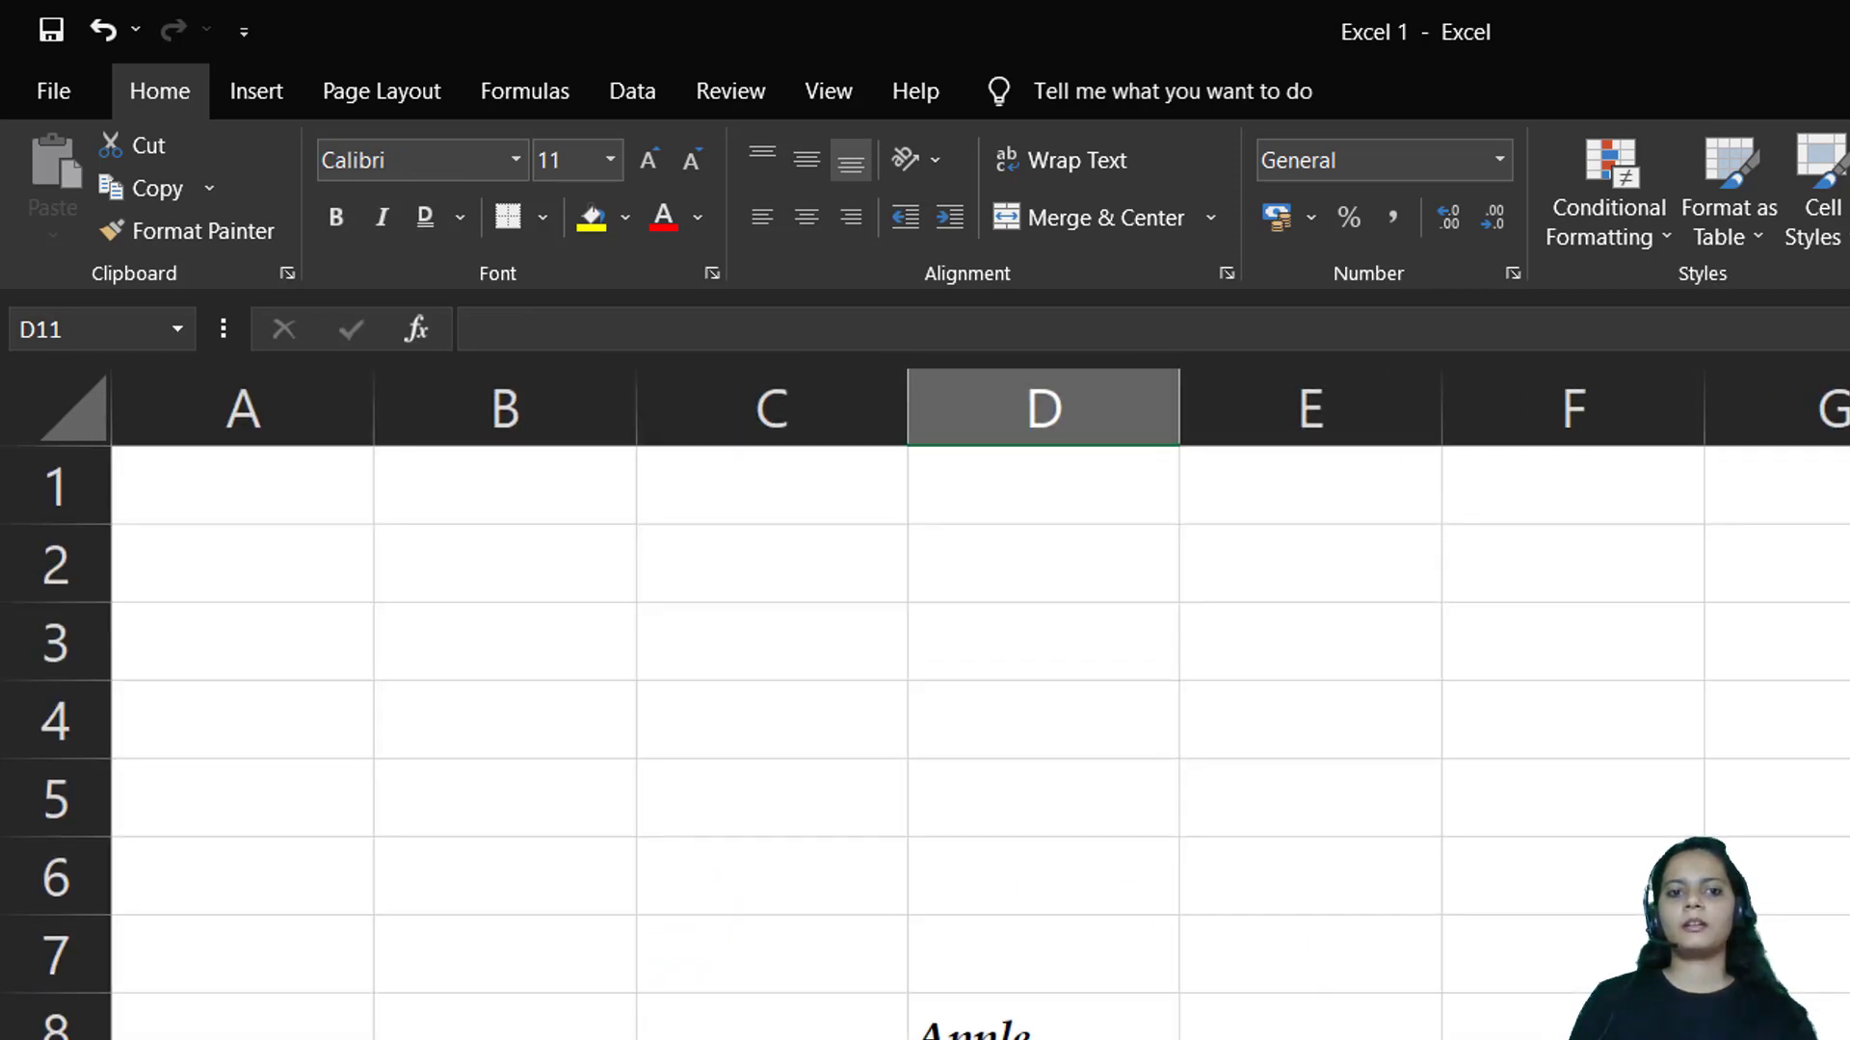
scroll(1021, 852, down, 2)
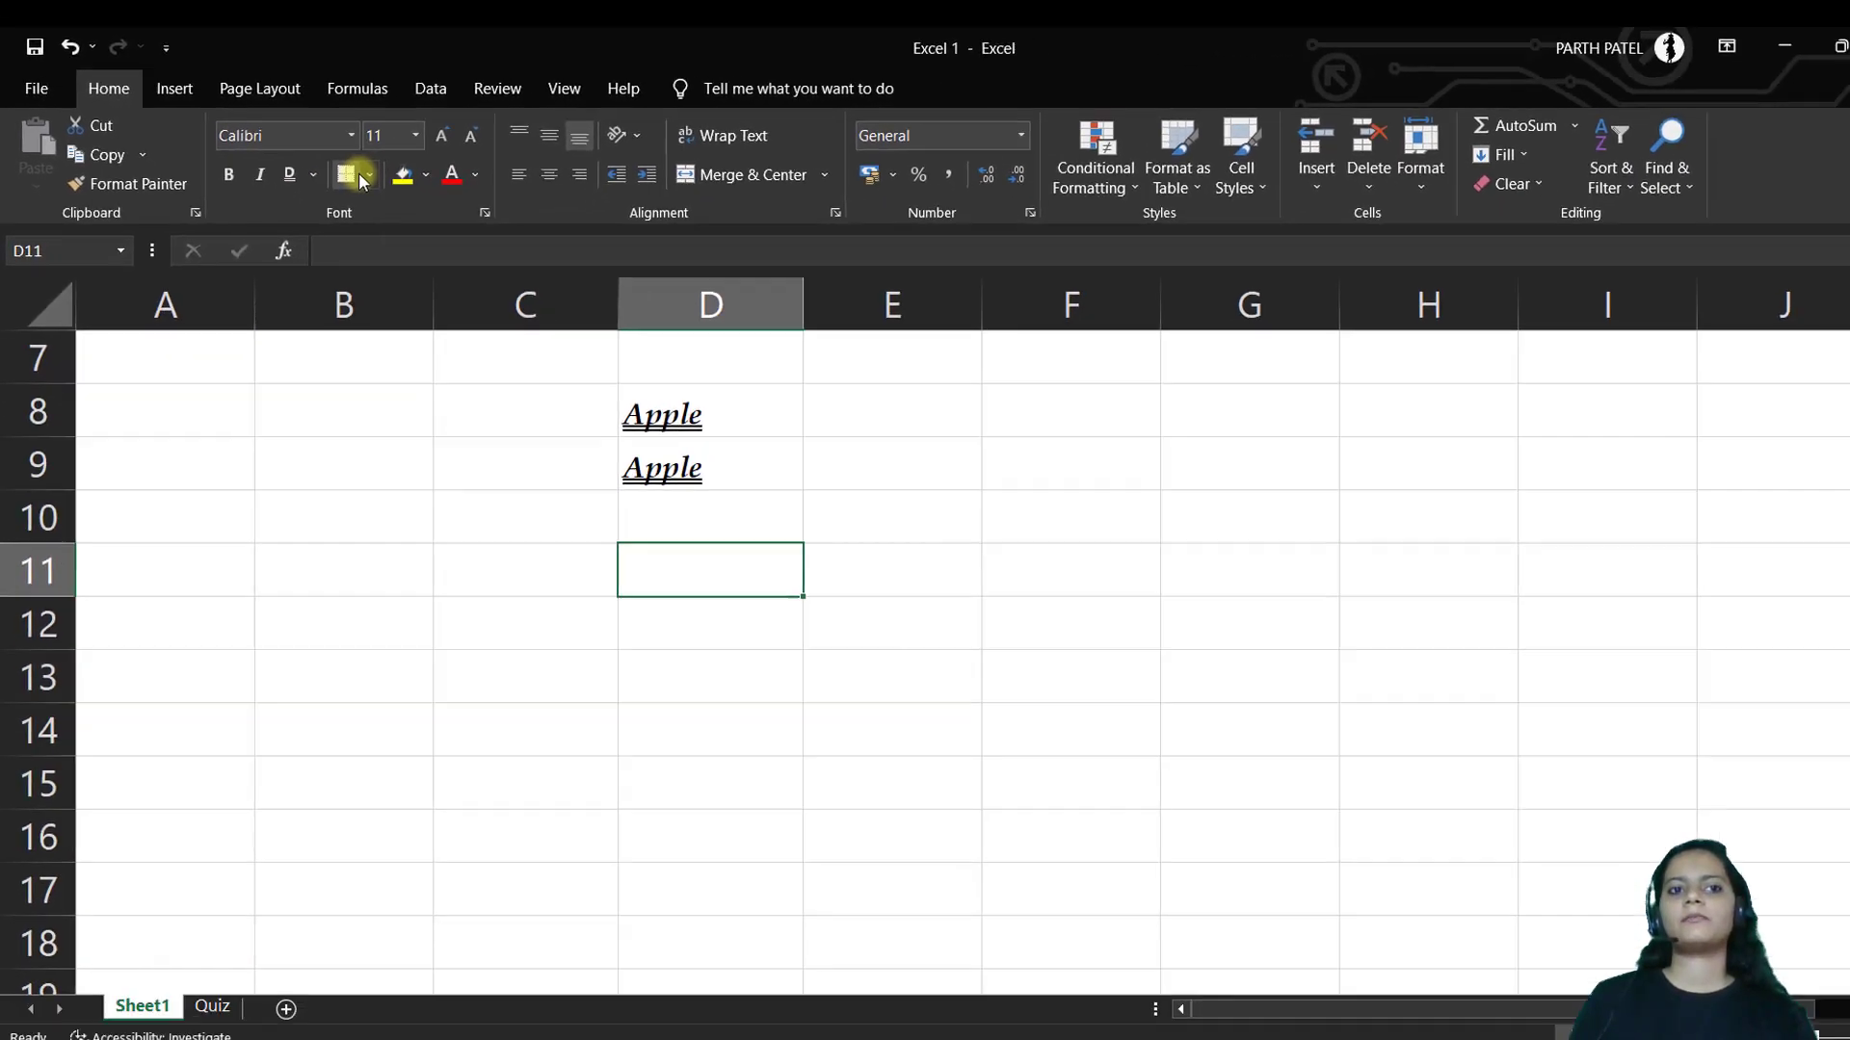
drag(728, 418, 729, 456)
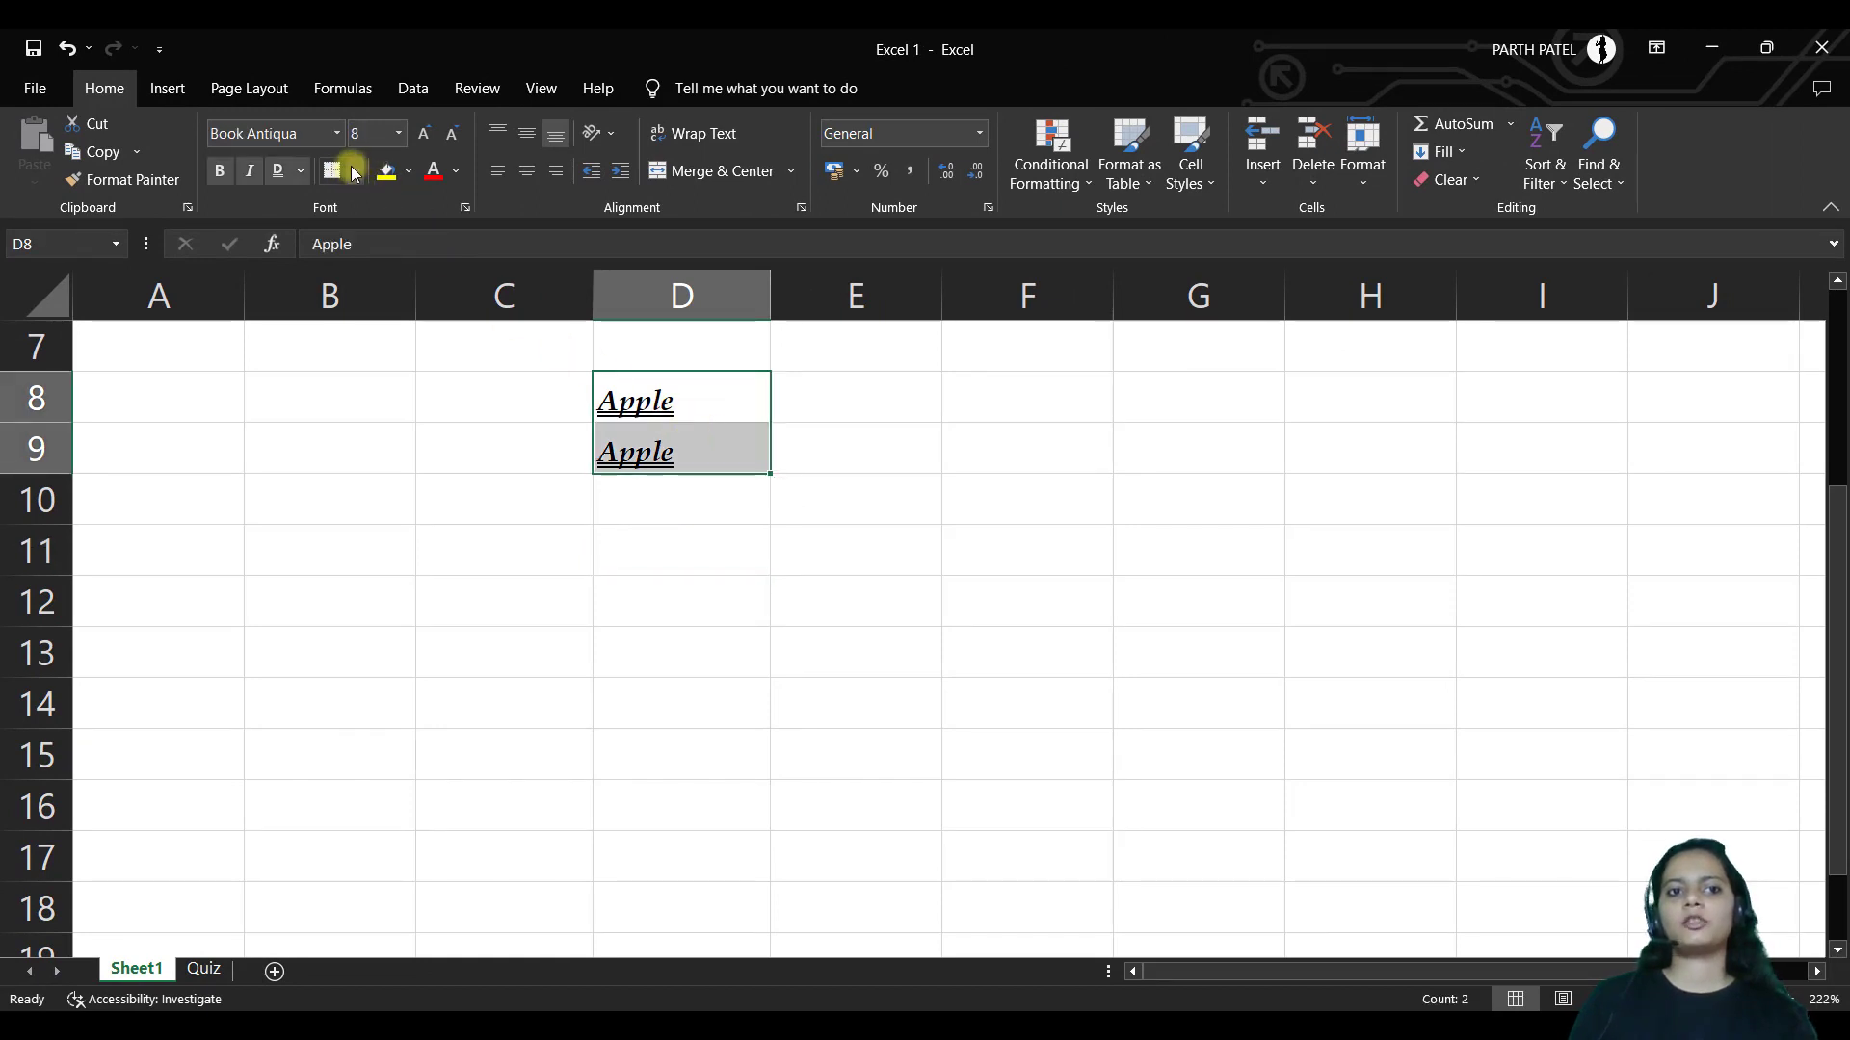
click(353, 170)
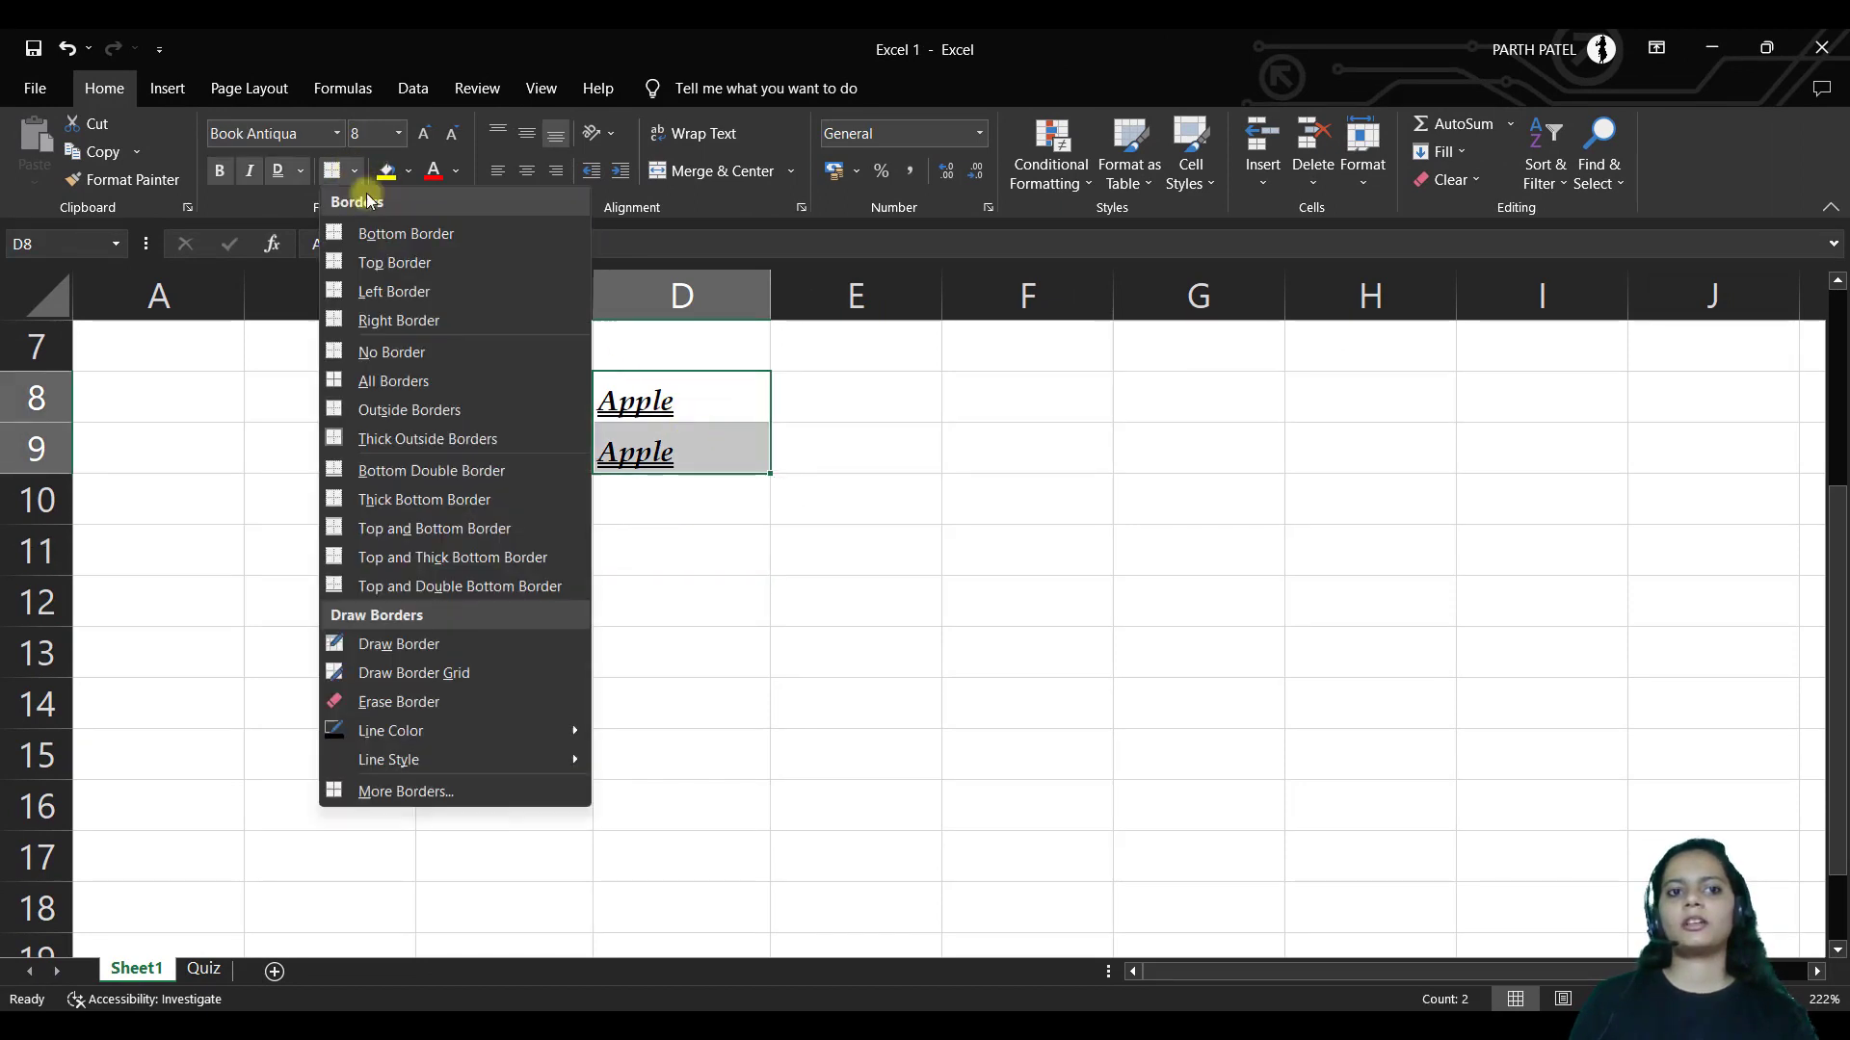
click(381, 233)
click(1070, 454)
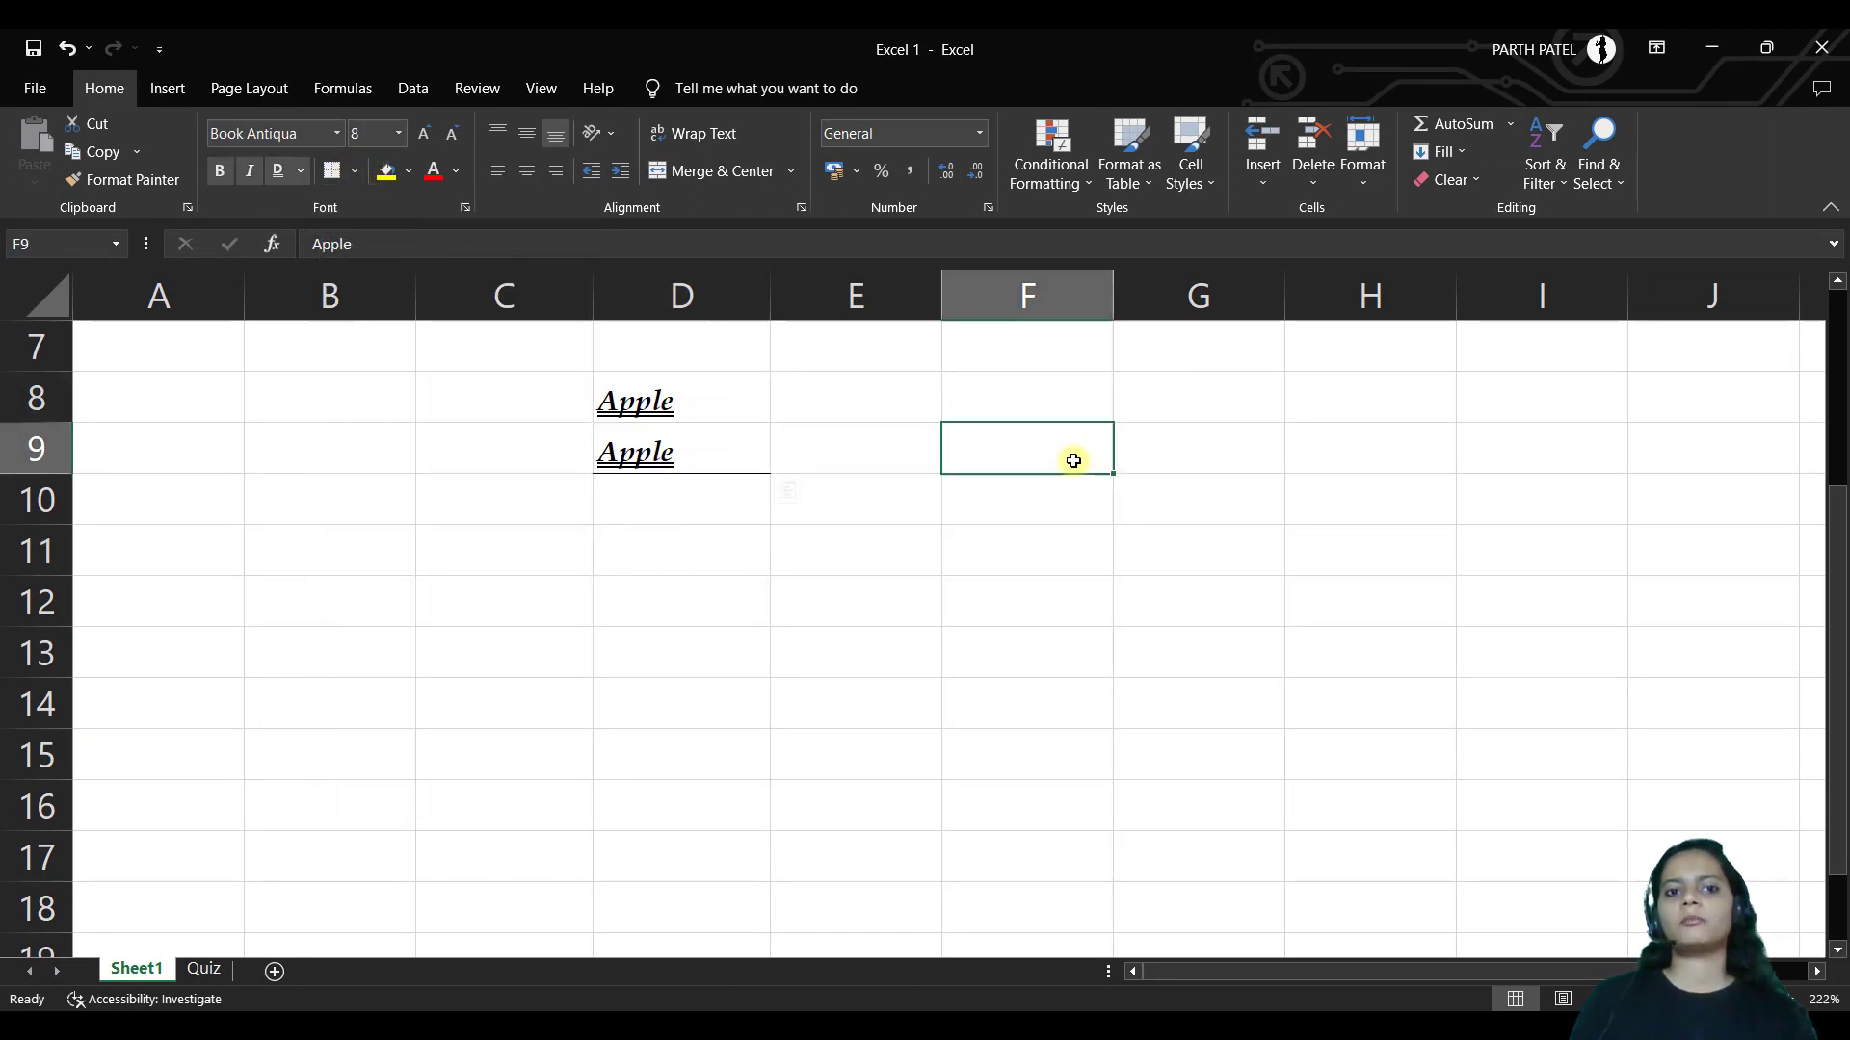
drag(706, 405, 703, 450)
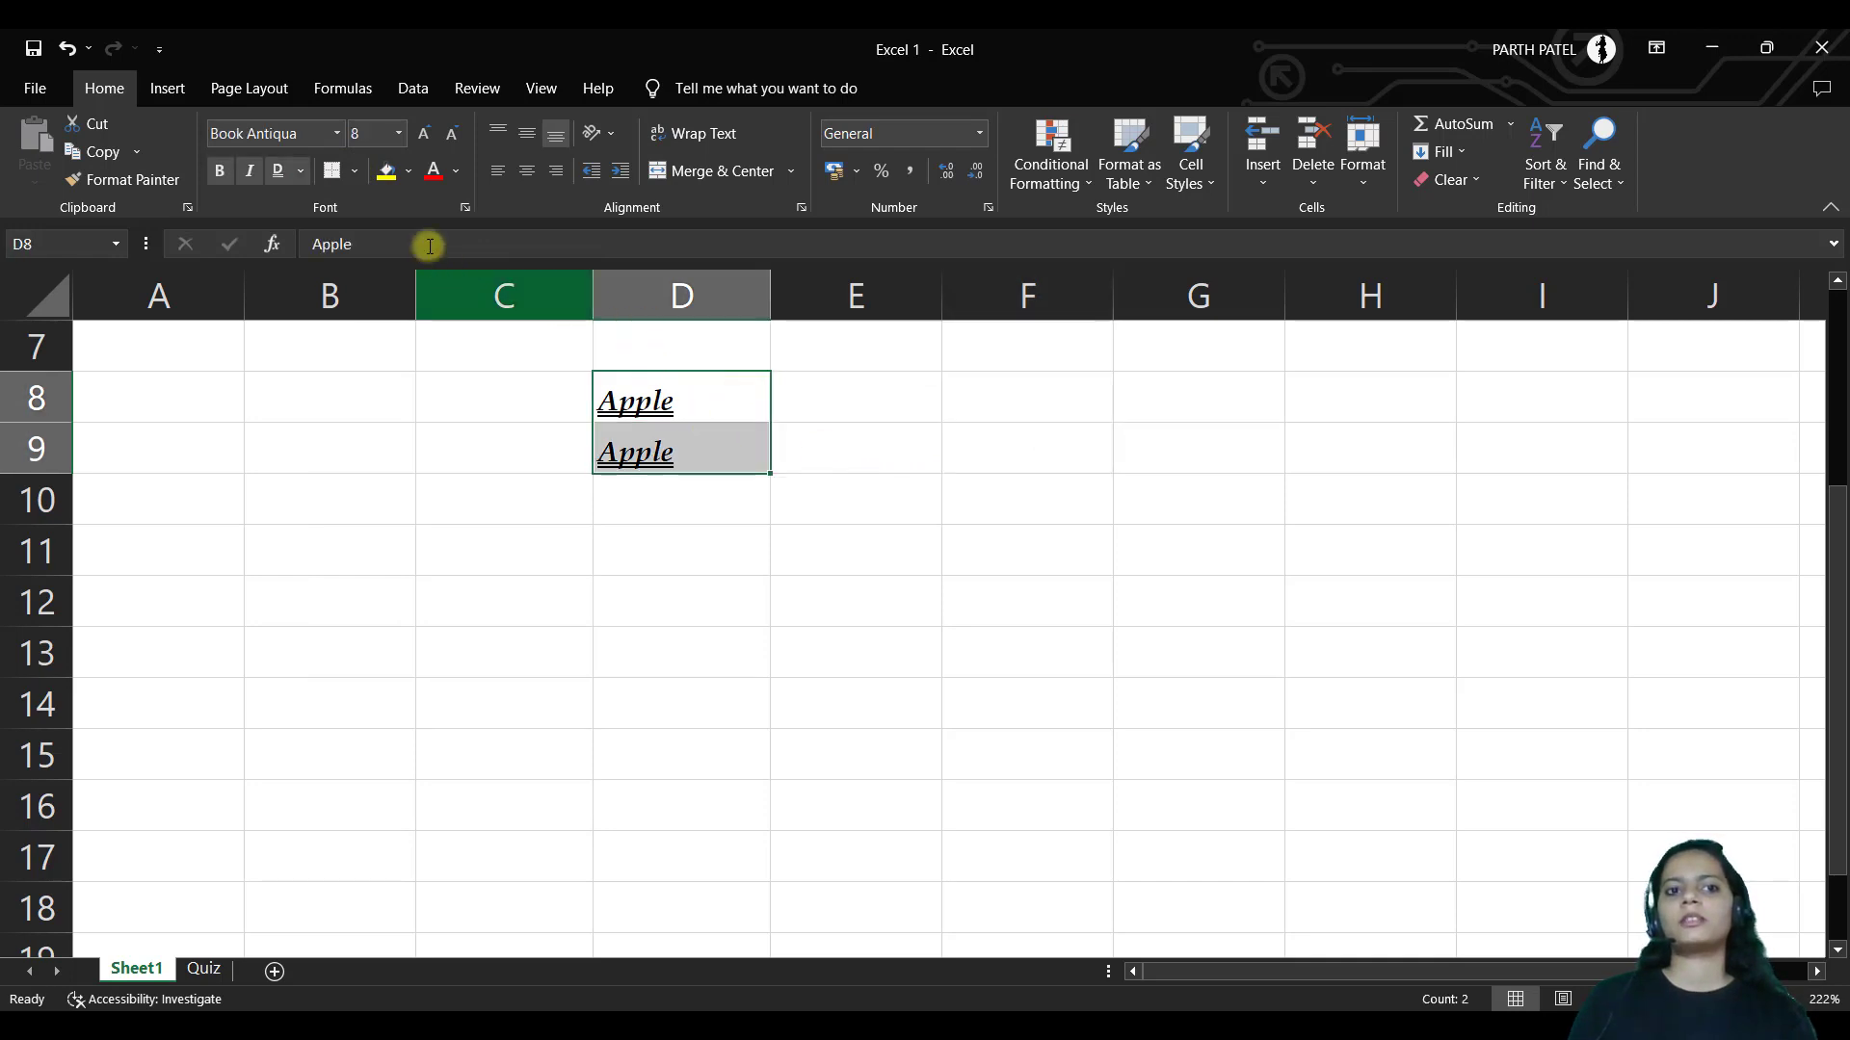
click(354, 170)
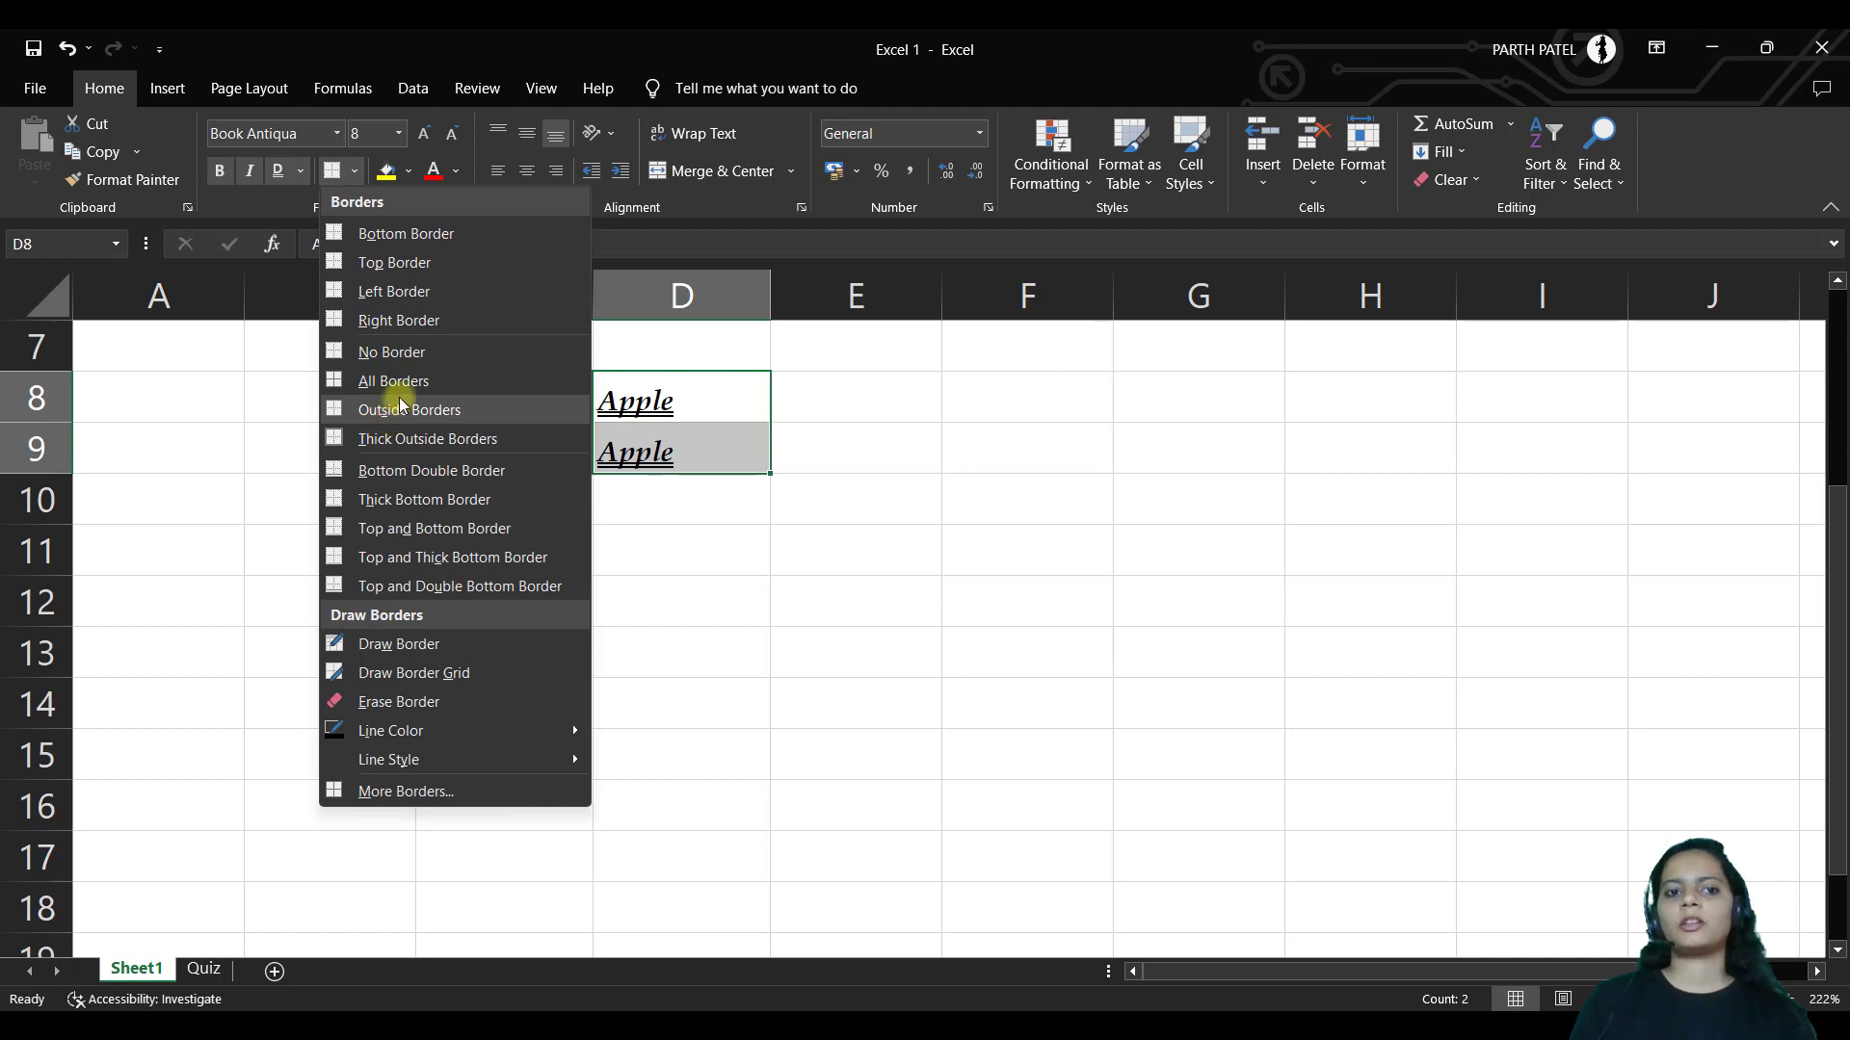
click(376, 380)
click(896, 655)
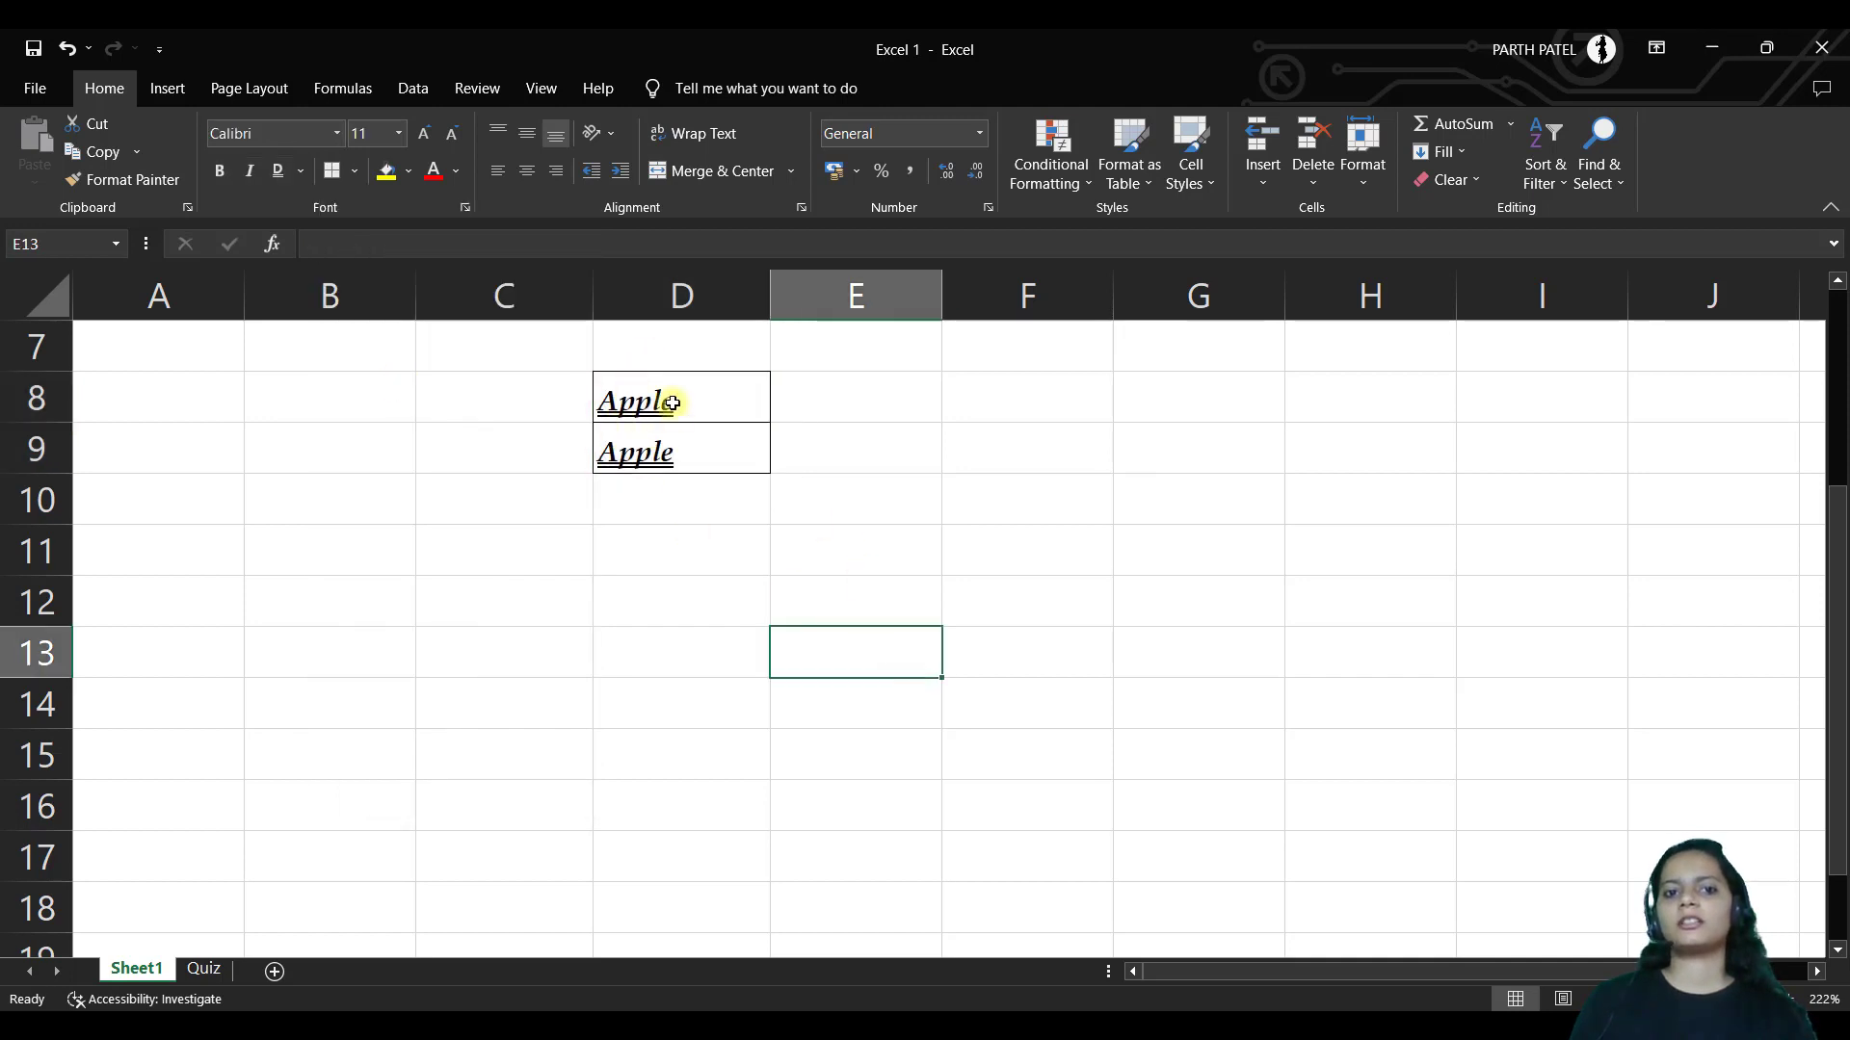
Draw left and right borders on D11 with Draw Border, then erase them
click(354, 171)
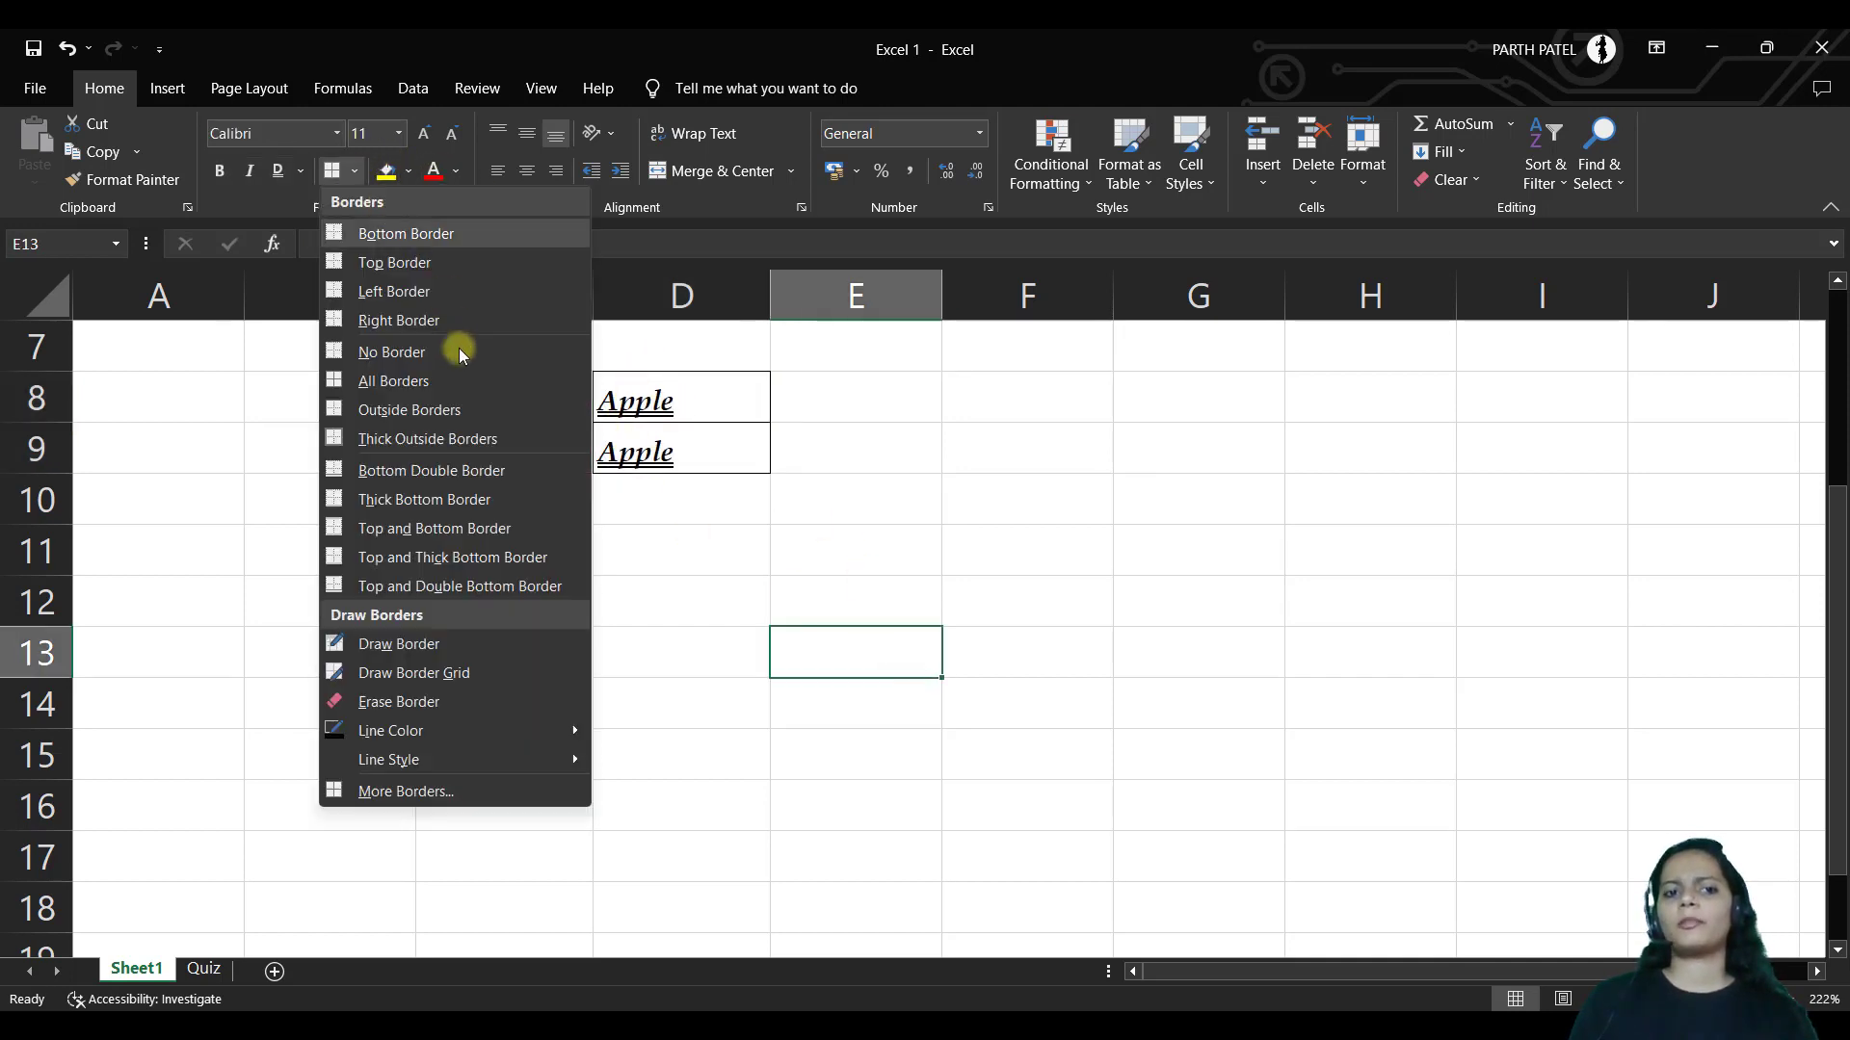
click(466, 643)
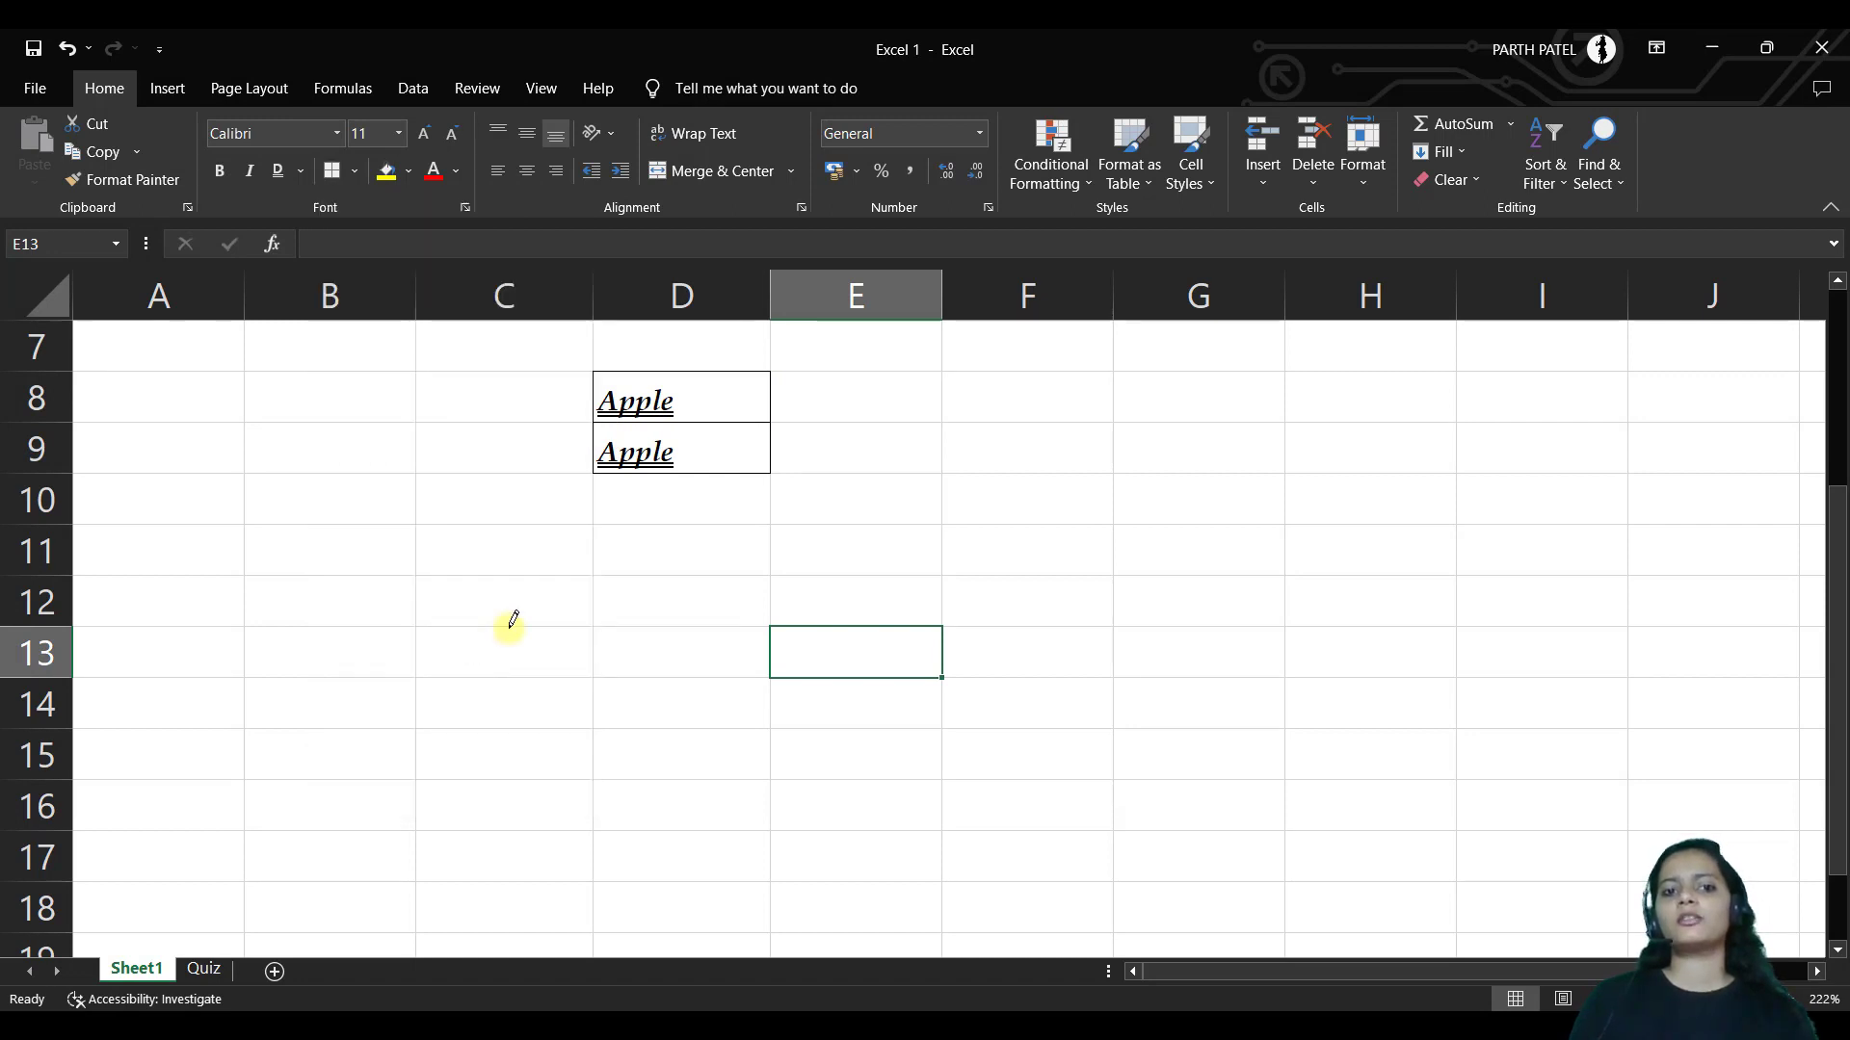
click(593, 533)
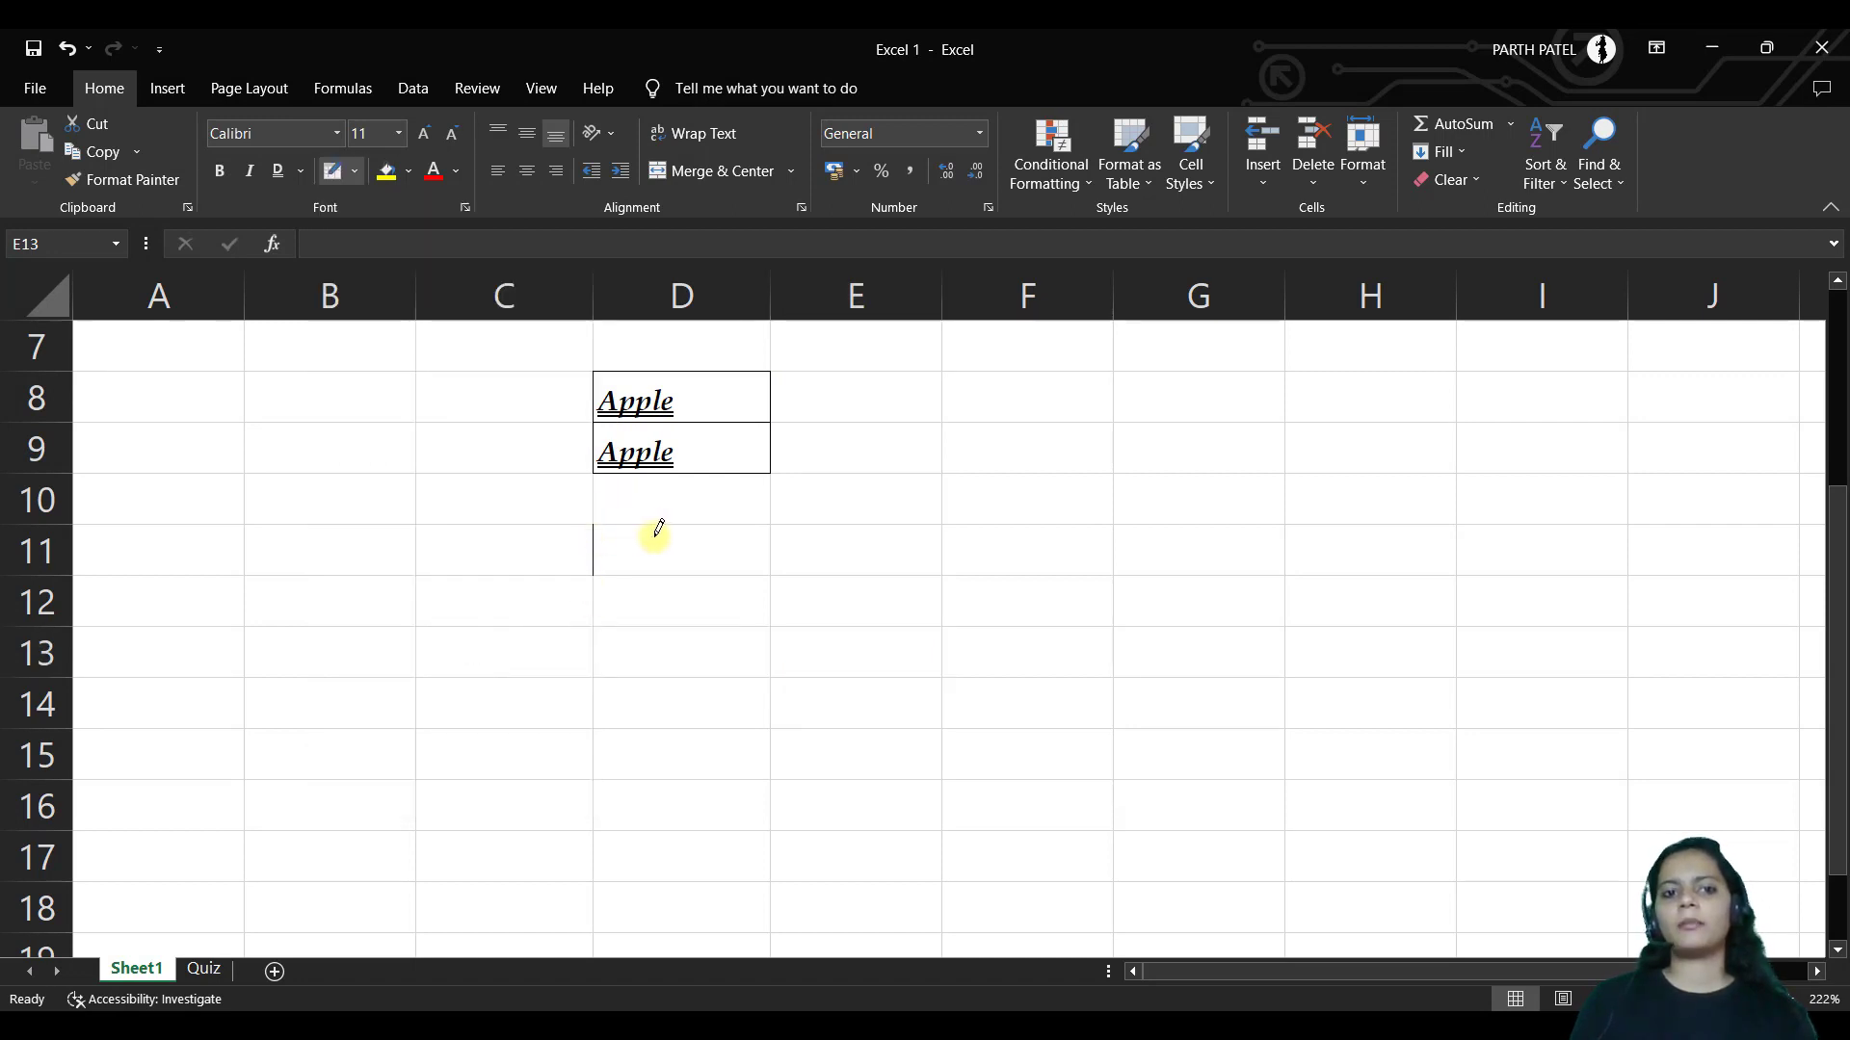
click(771, 532)
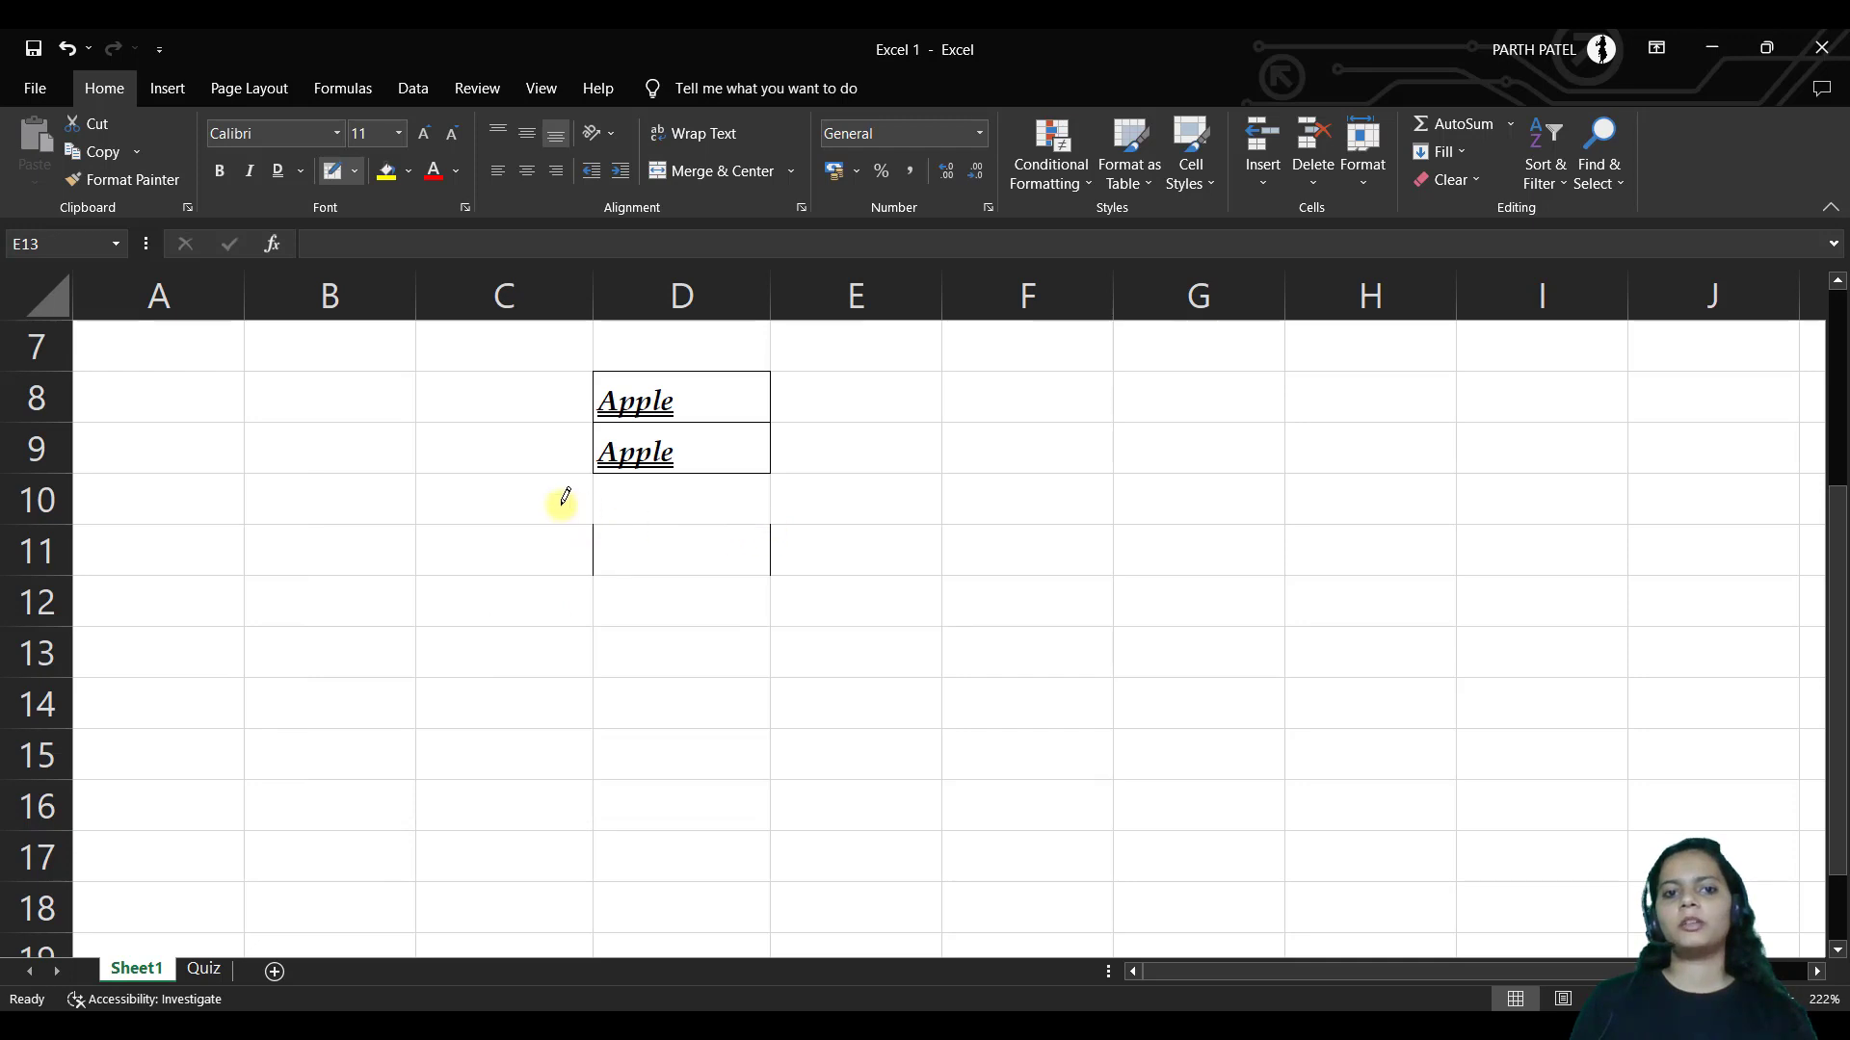
click(357, 171)
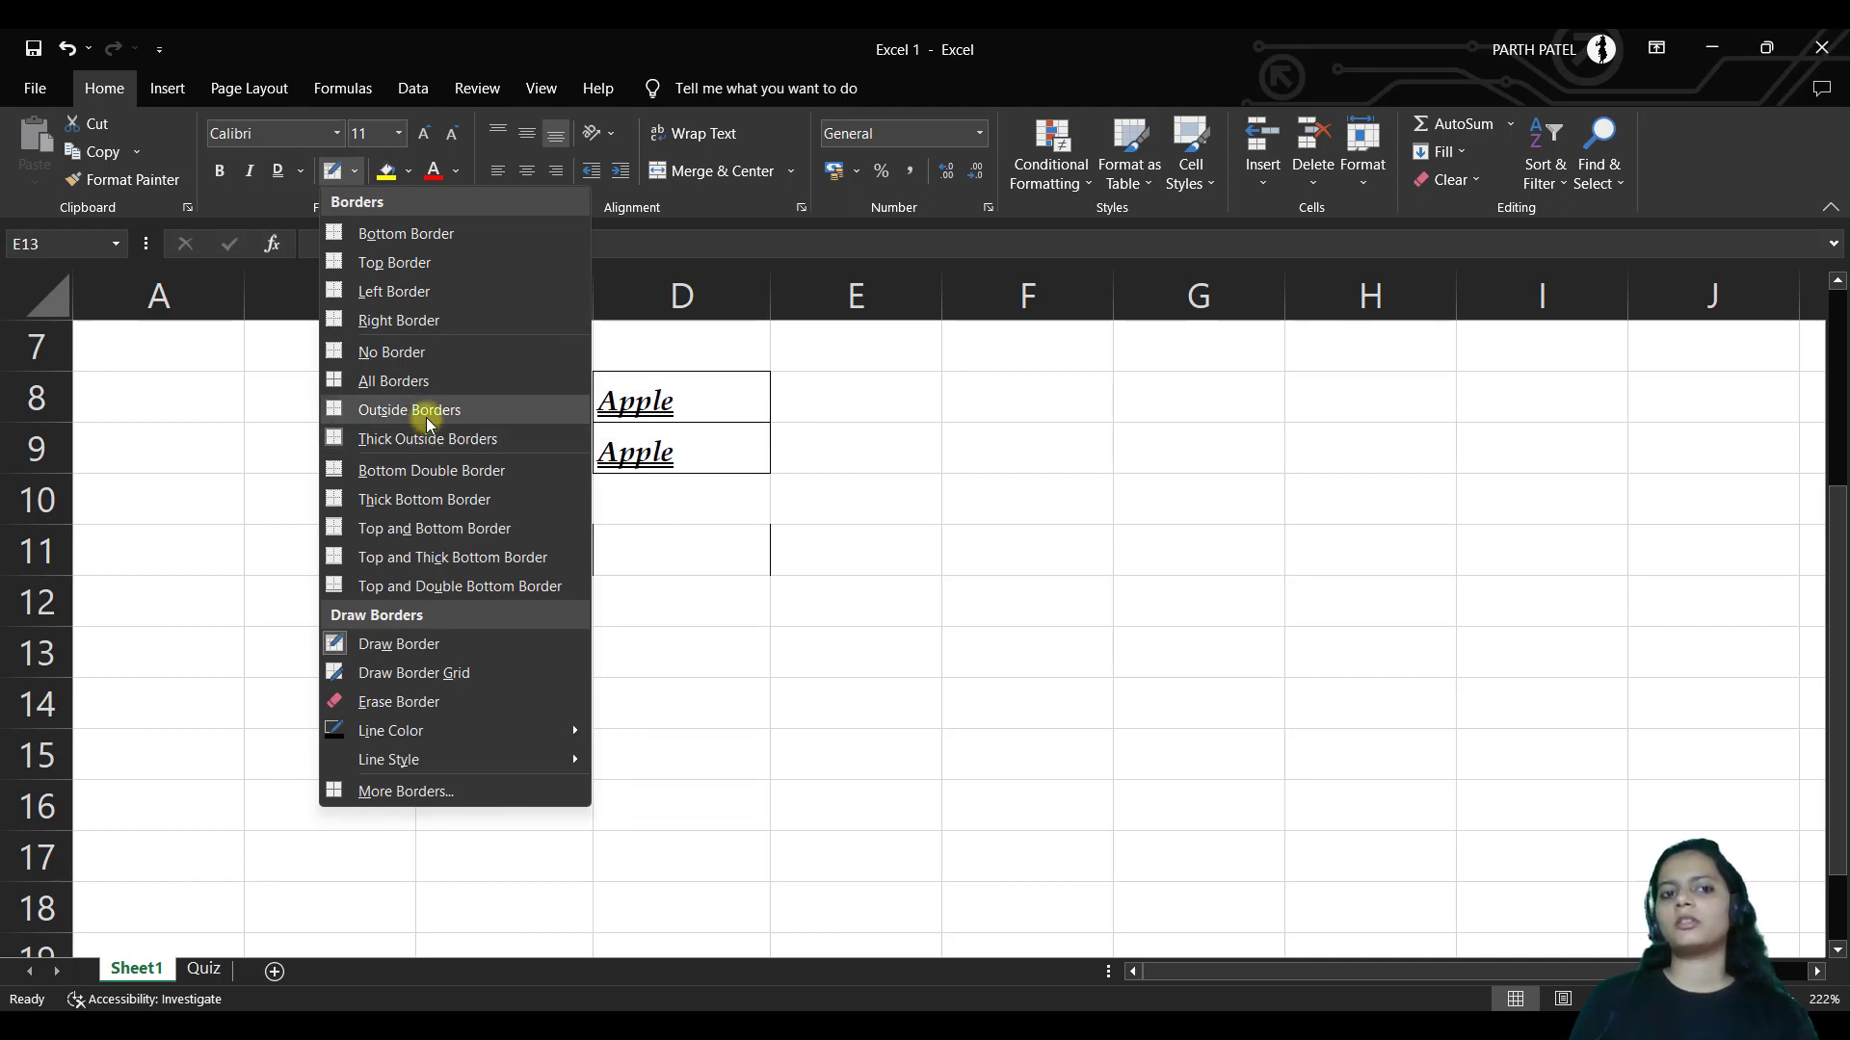
click(471, 700)
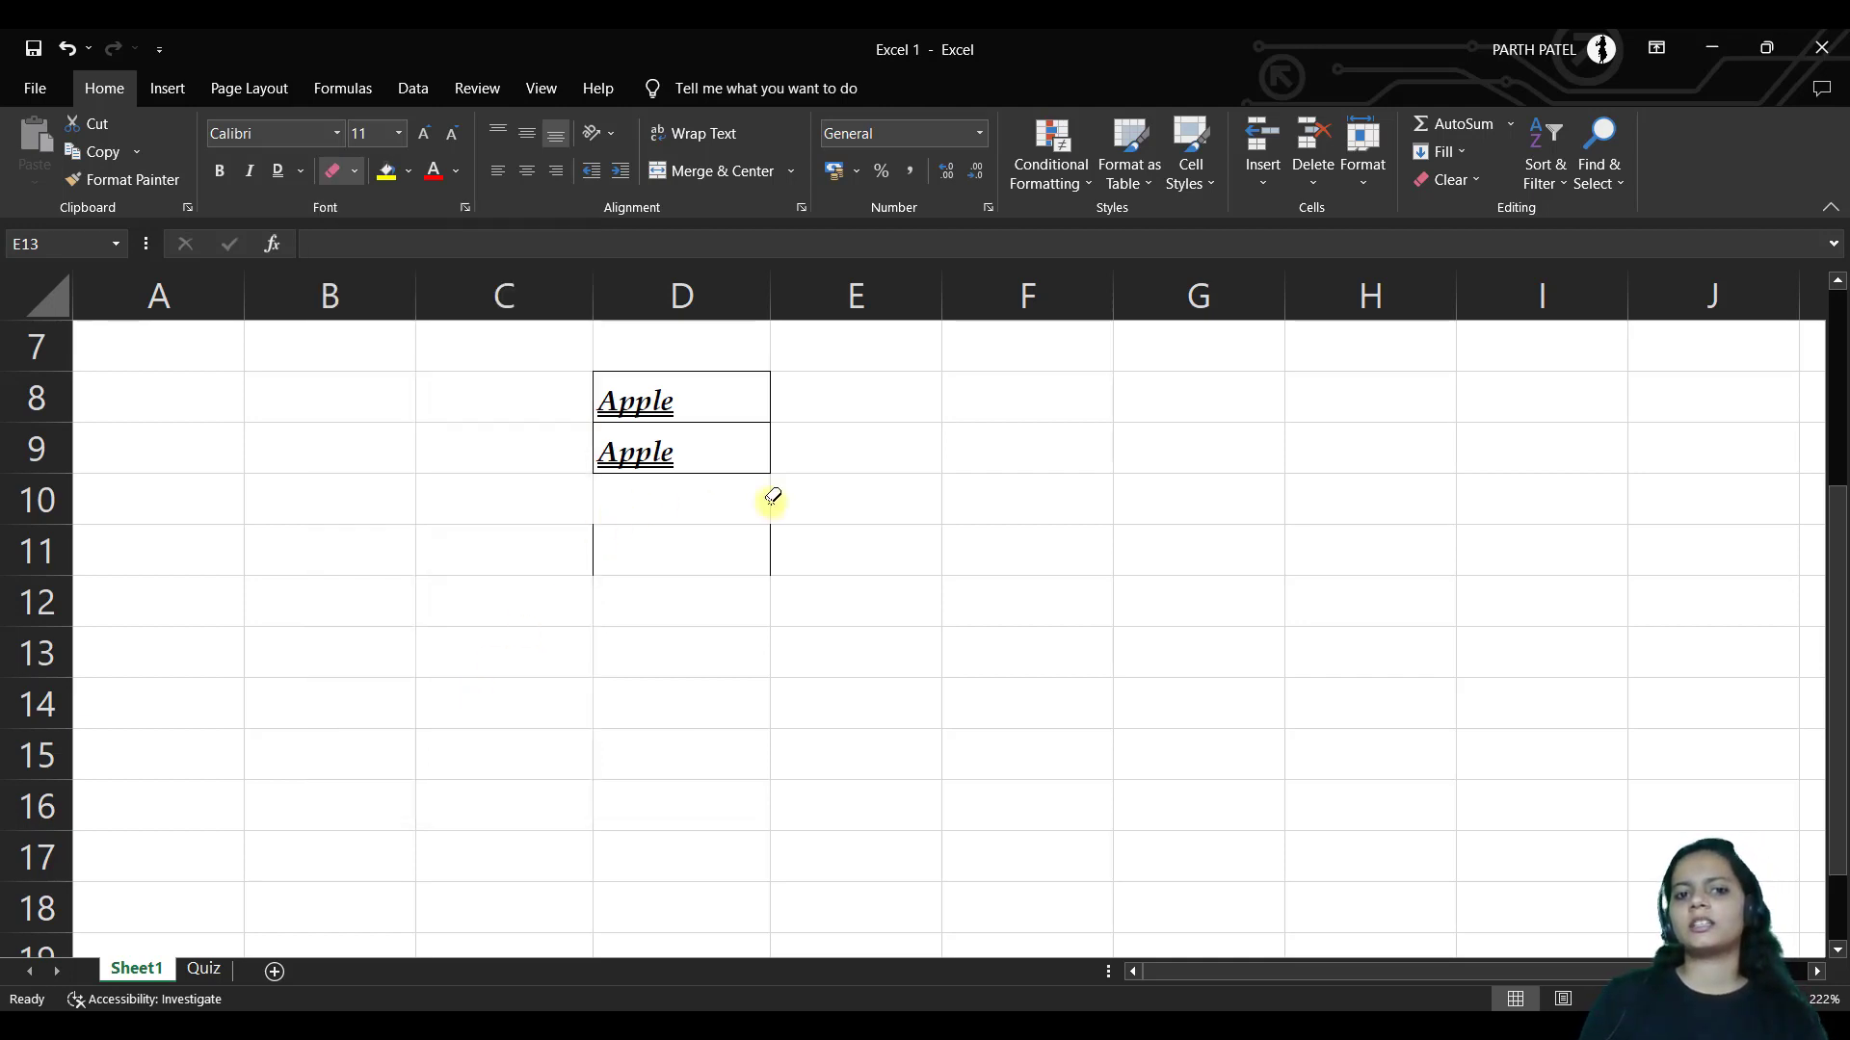
click(771, 545)
click(594, 540)
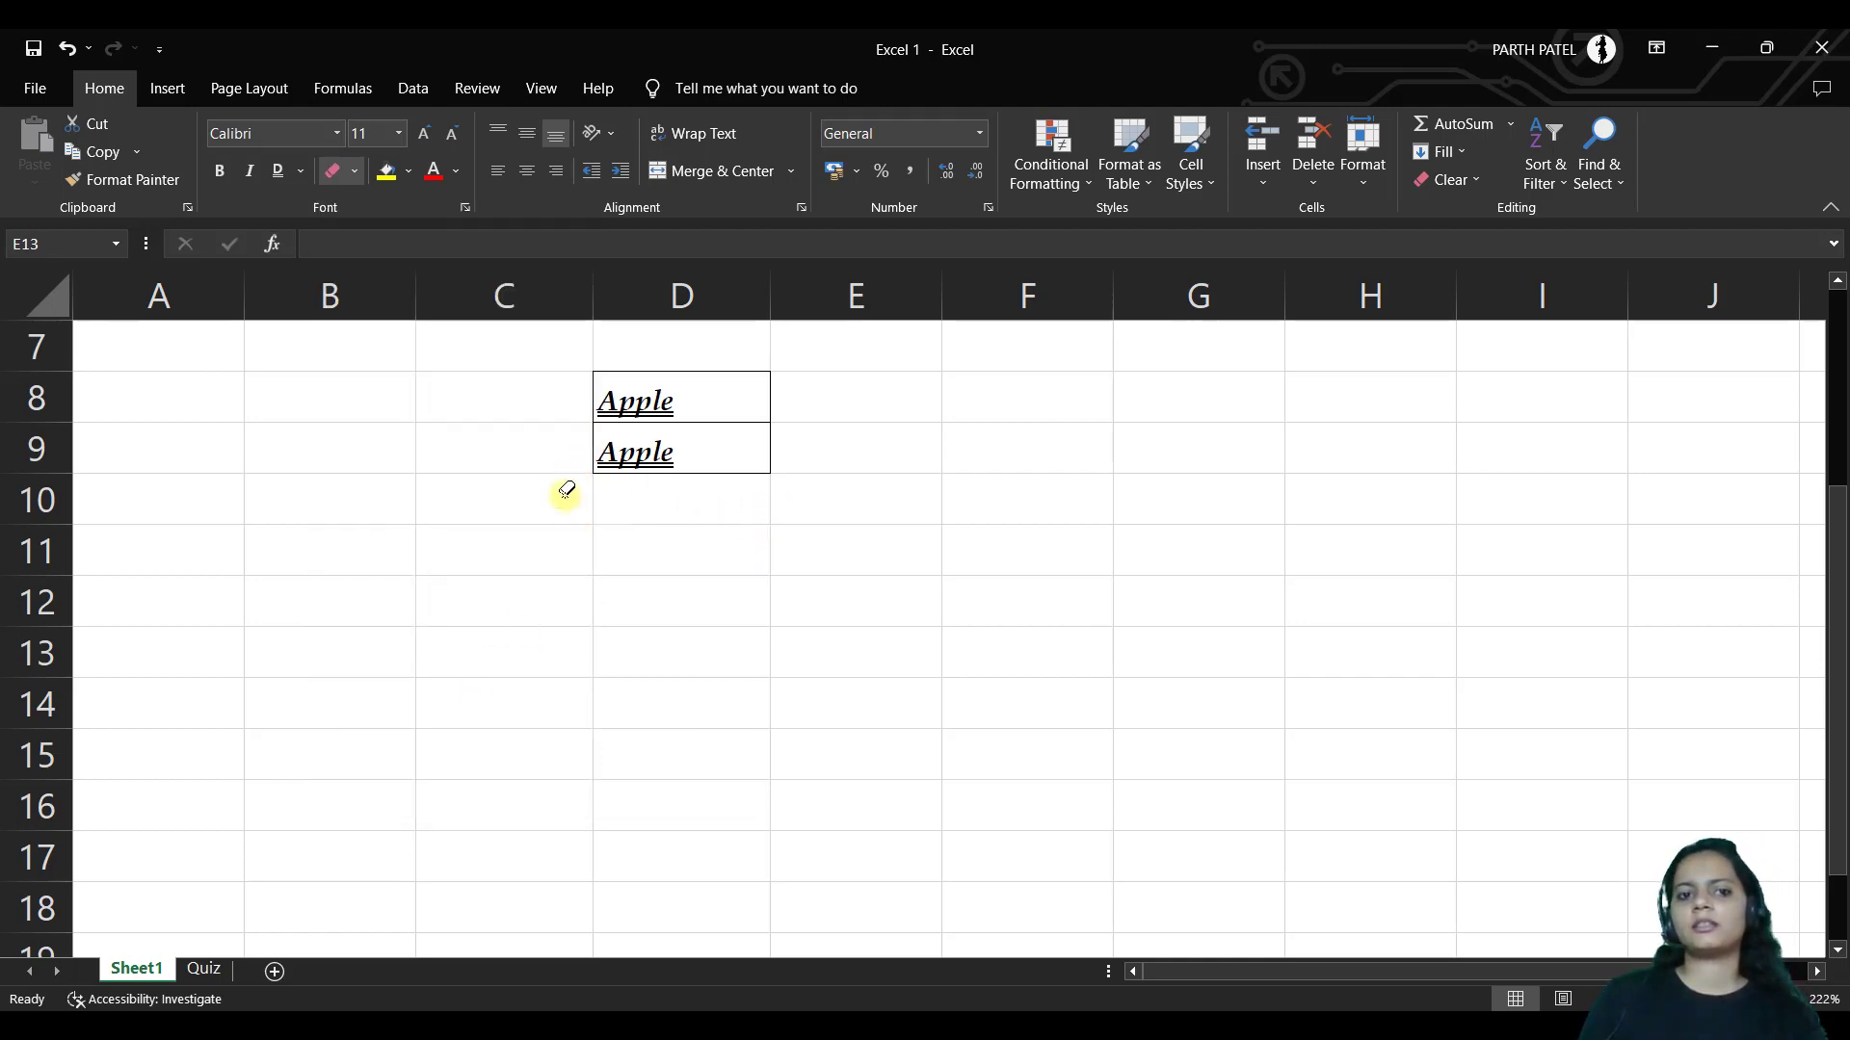
Set the border line colour to red and draw a red left border on D10
click(360, 177)
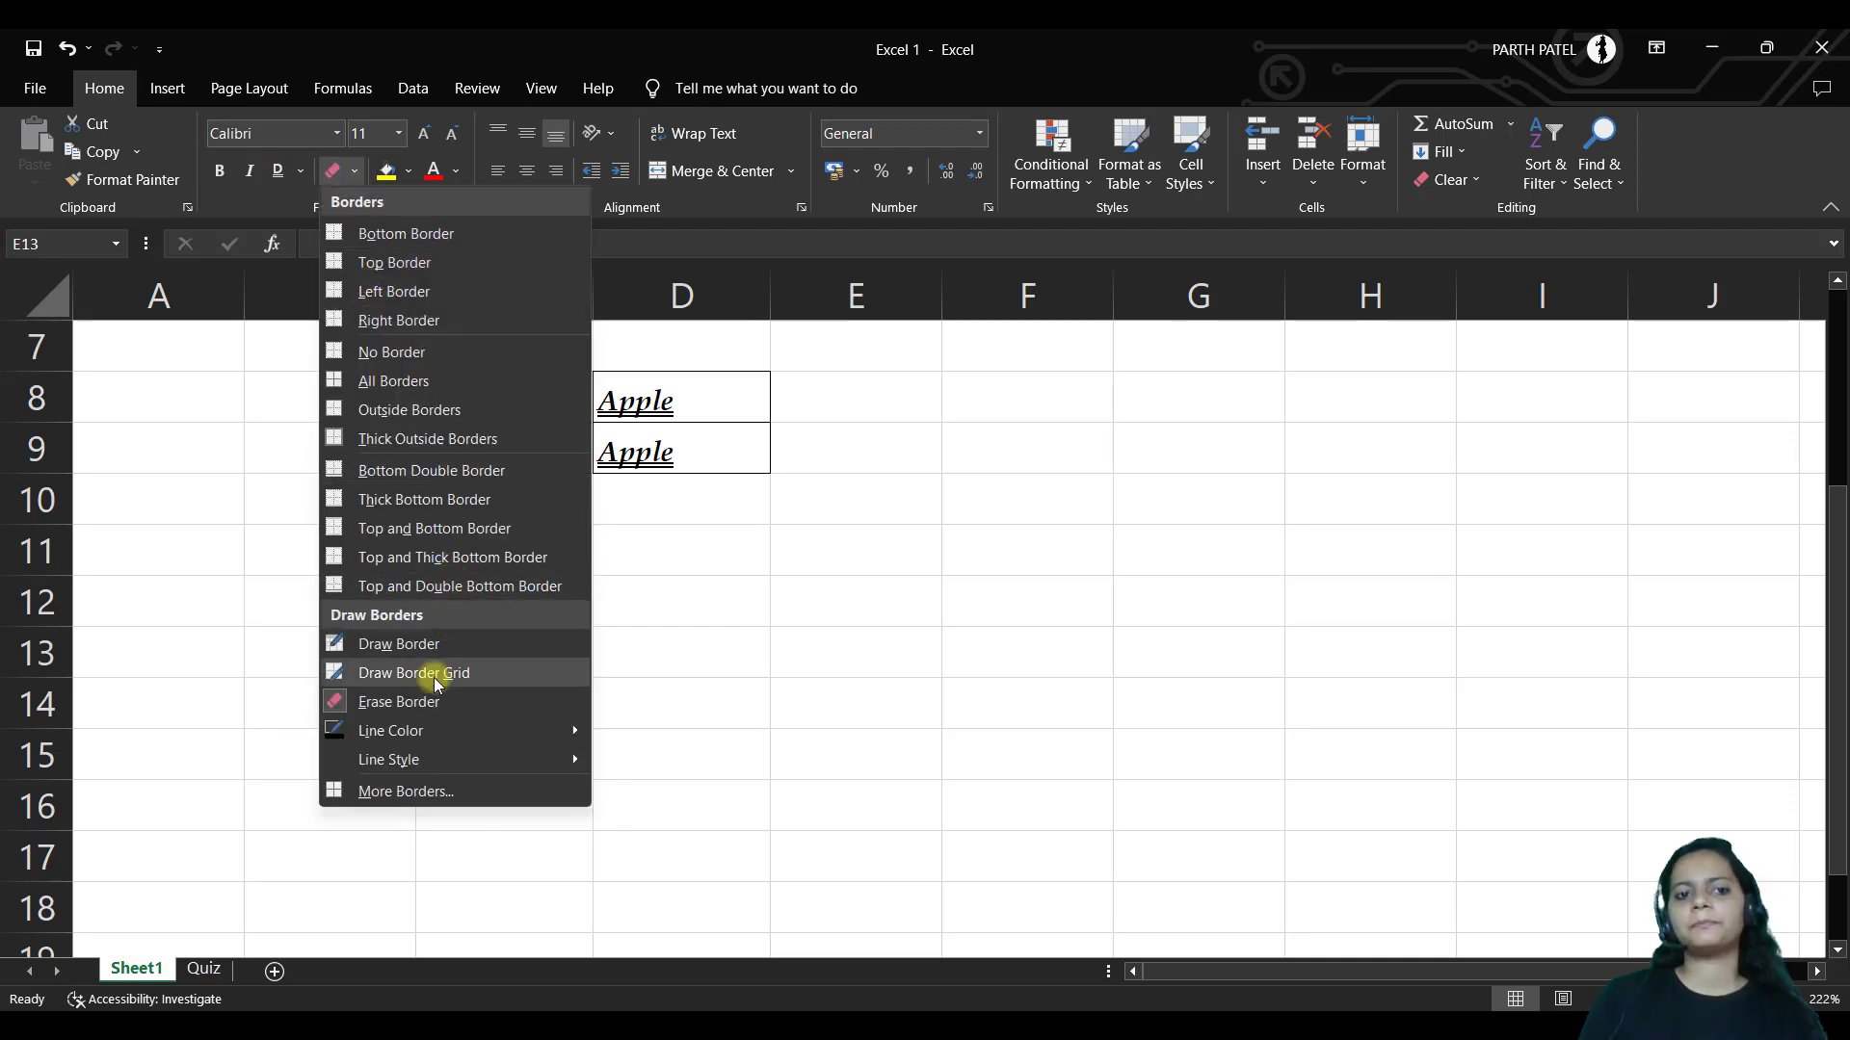
mouse_move(438, 734)
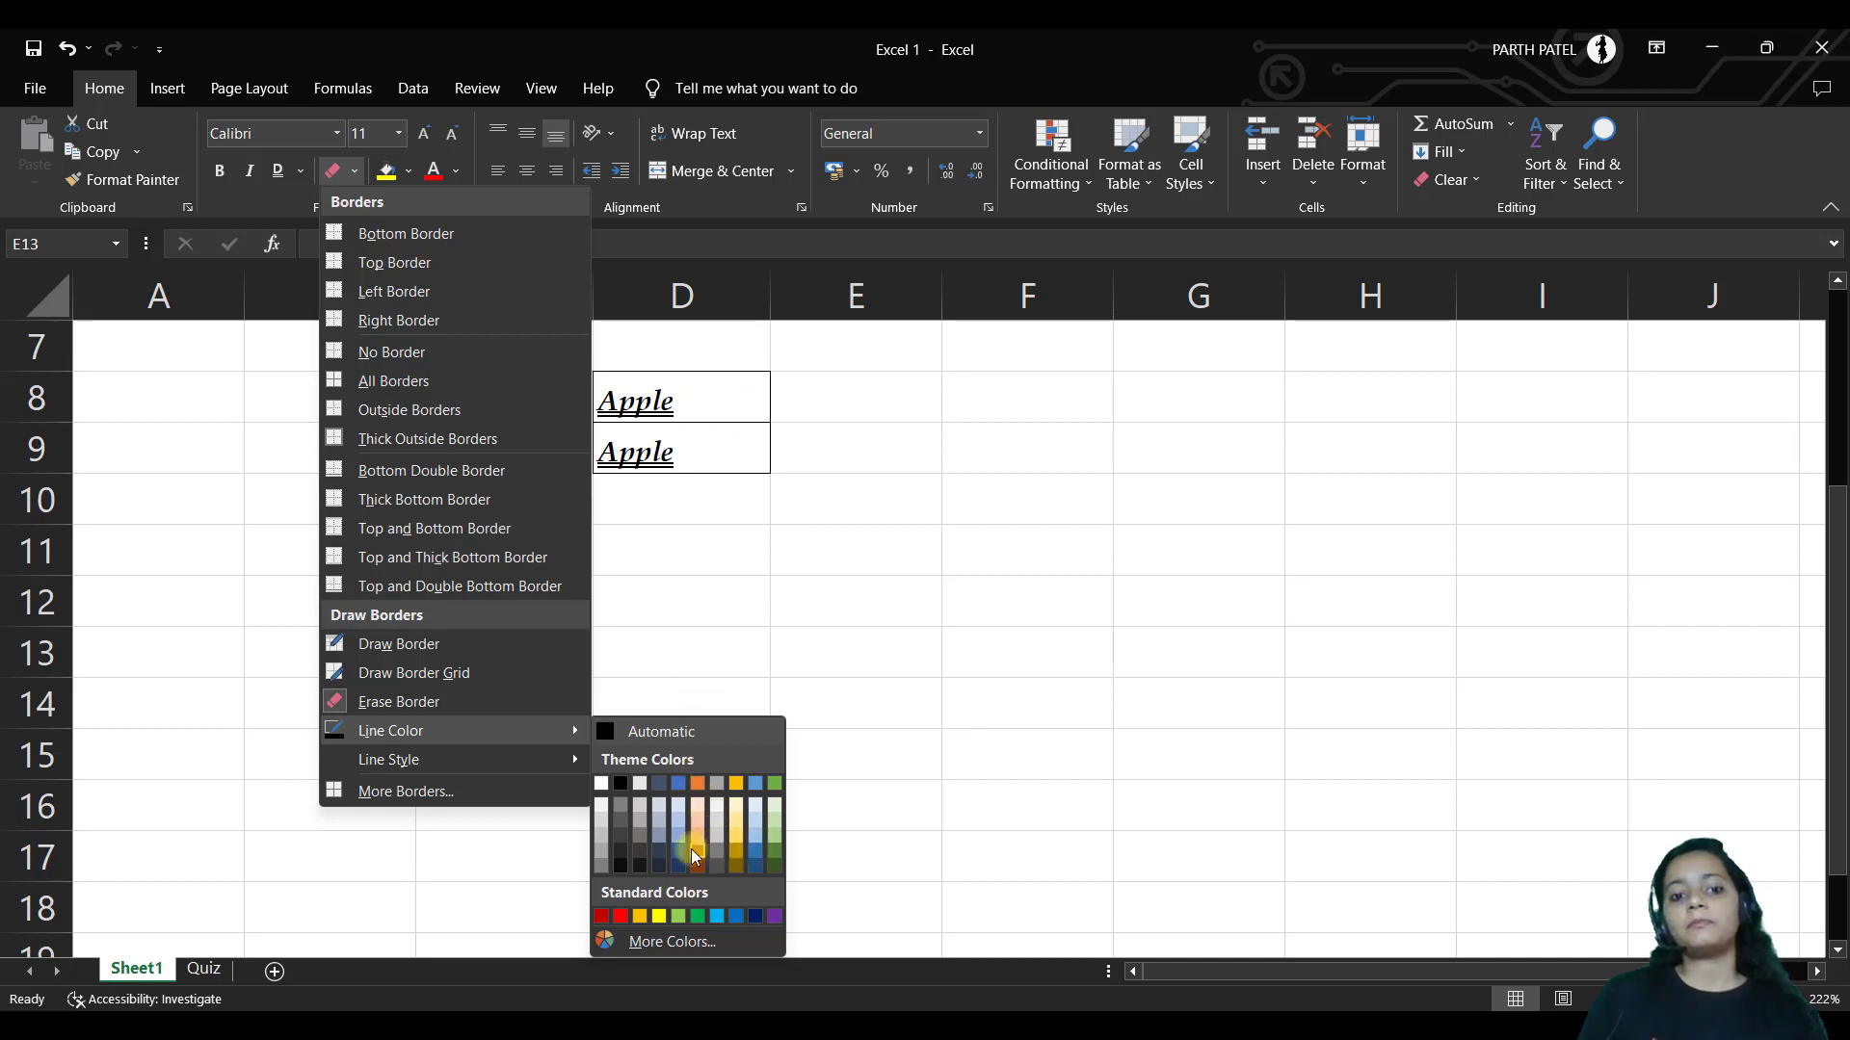
click(621, 917)
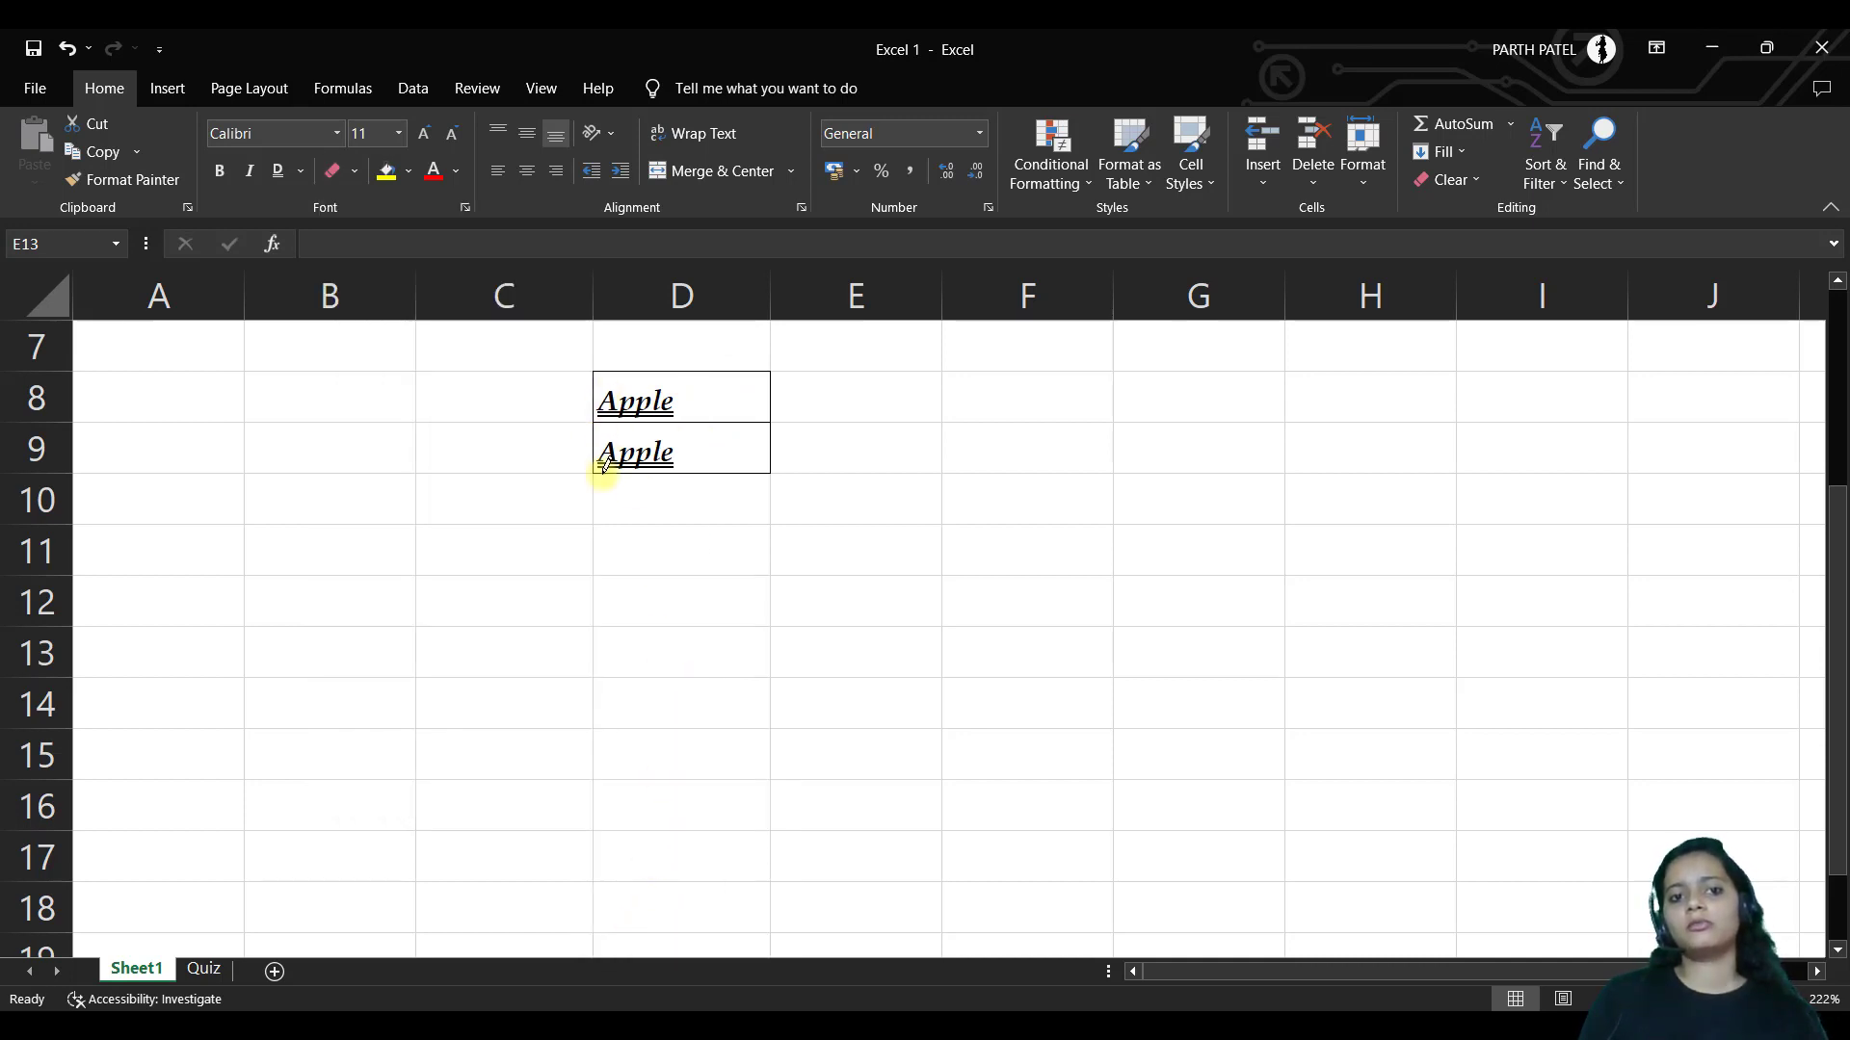
click(596, 501)
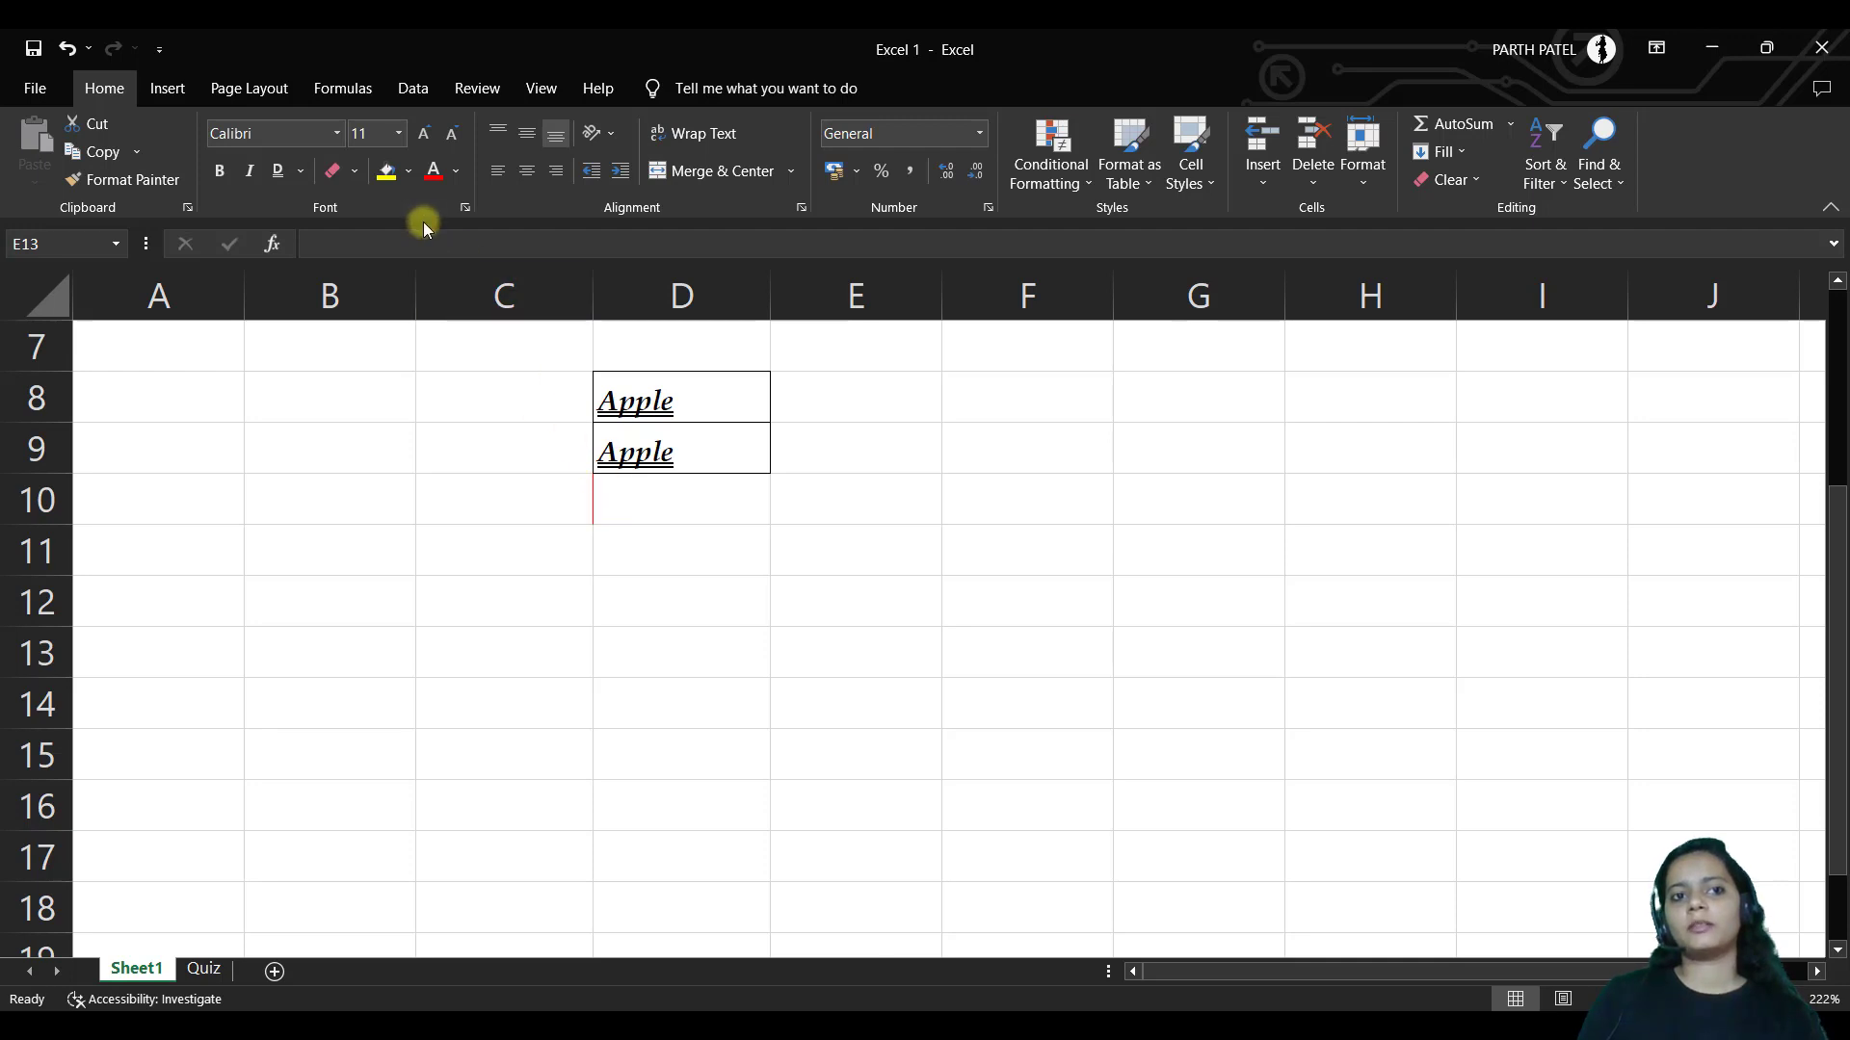
Apply a red border to cell E13, then select D10
click(356, 172)
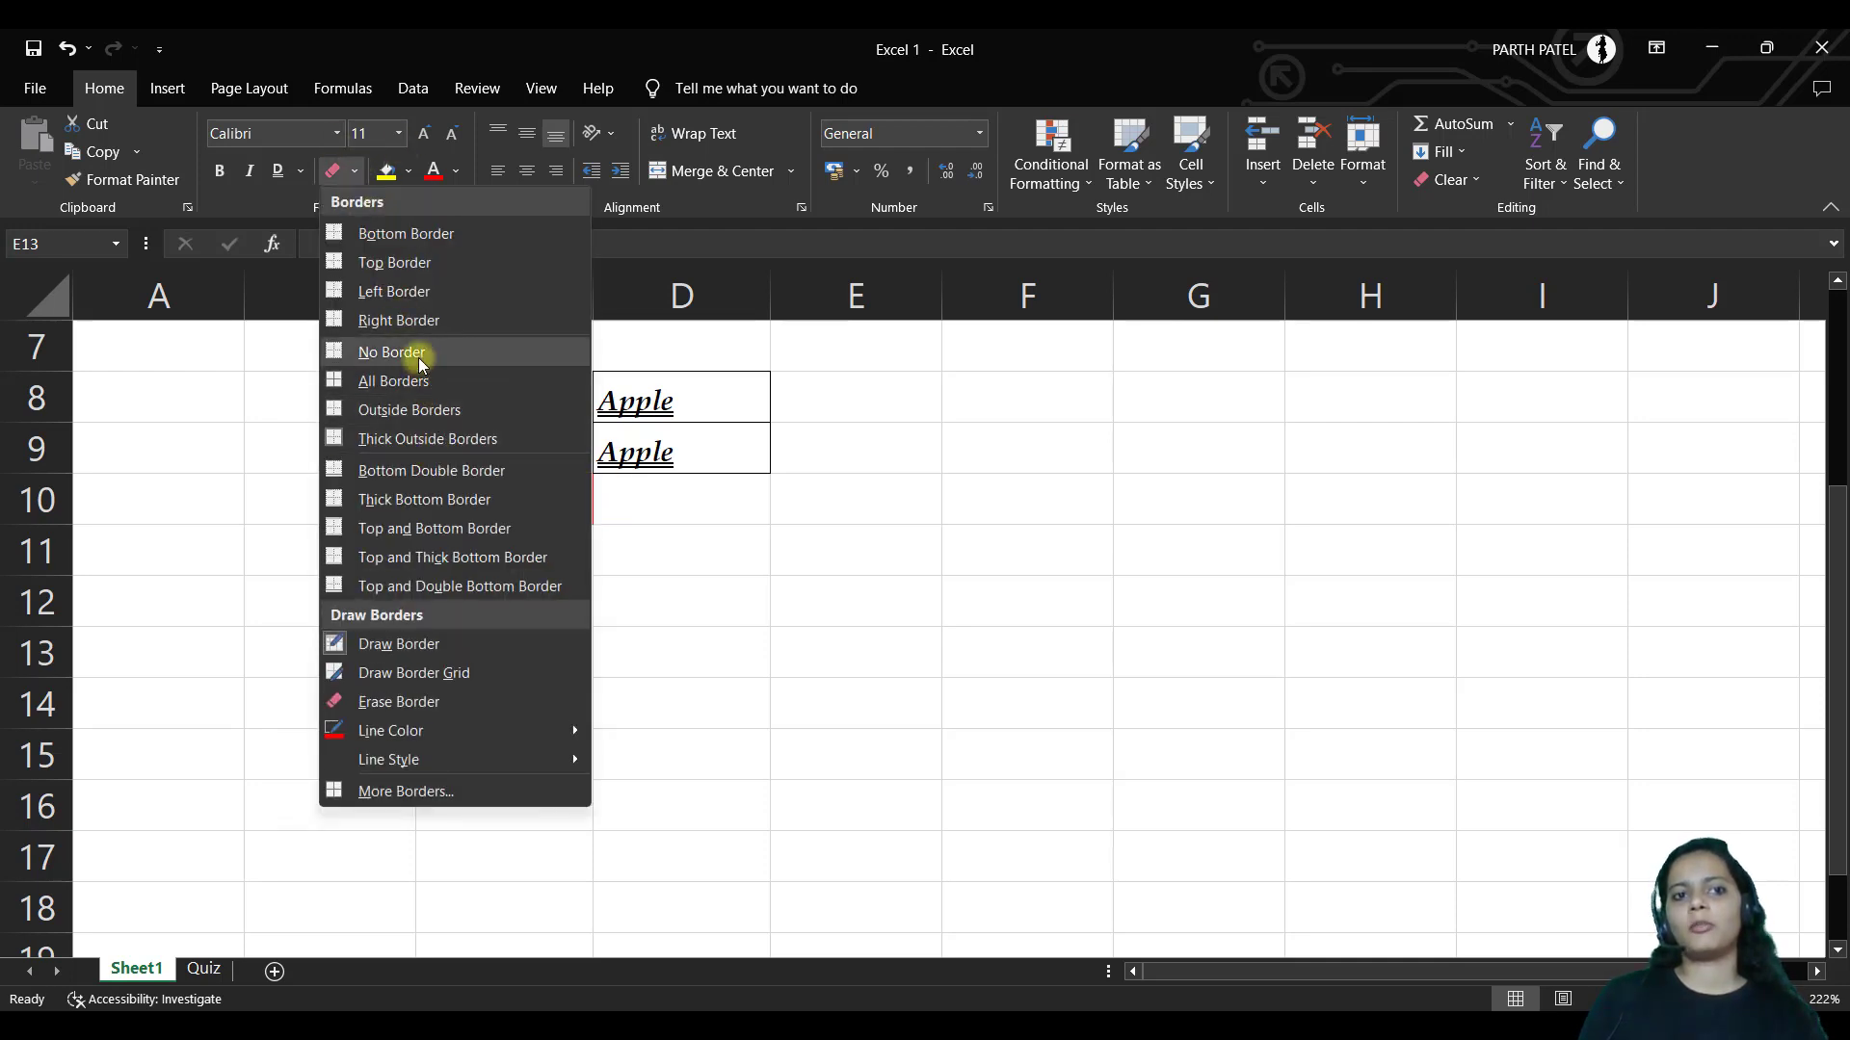
click(437, 377)
click(619, 489)
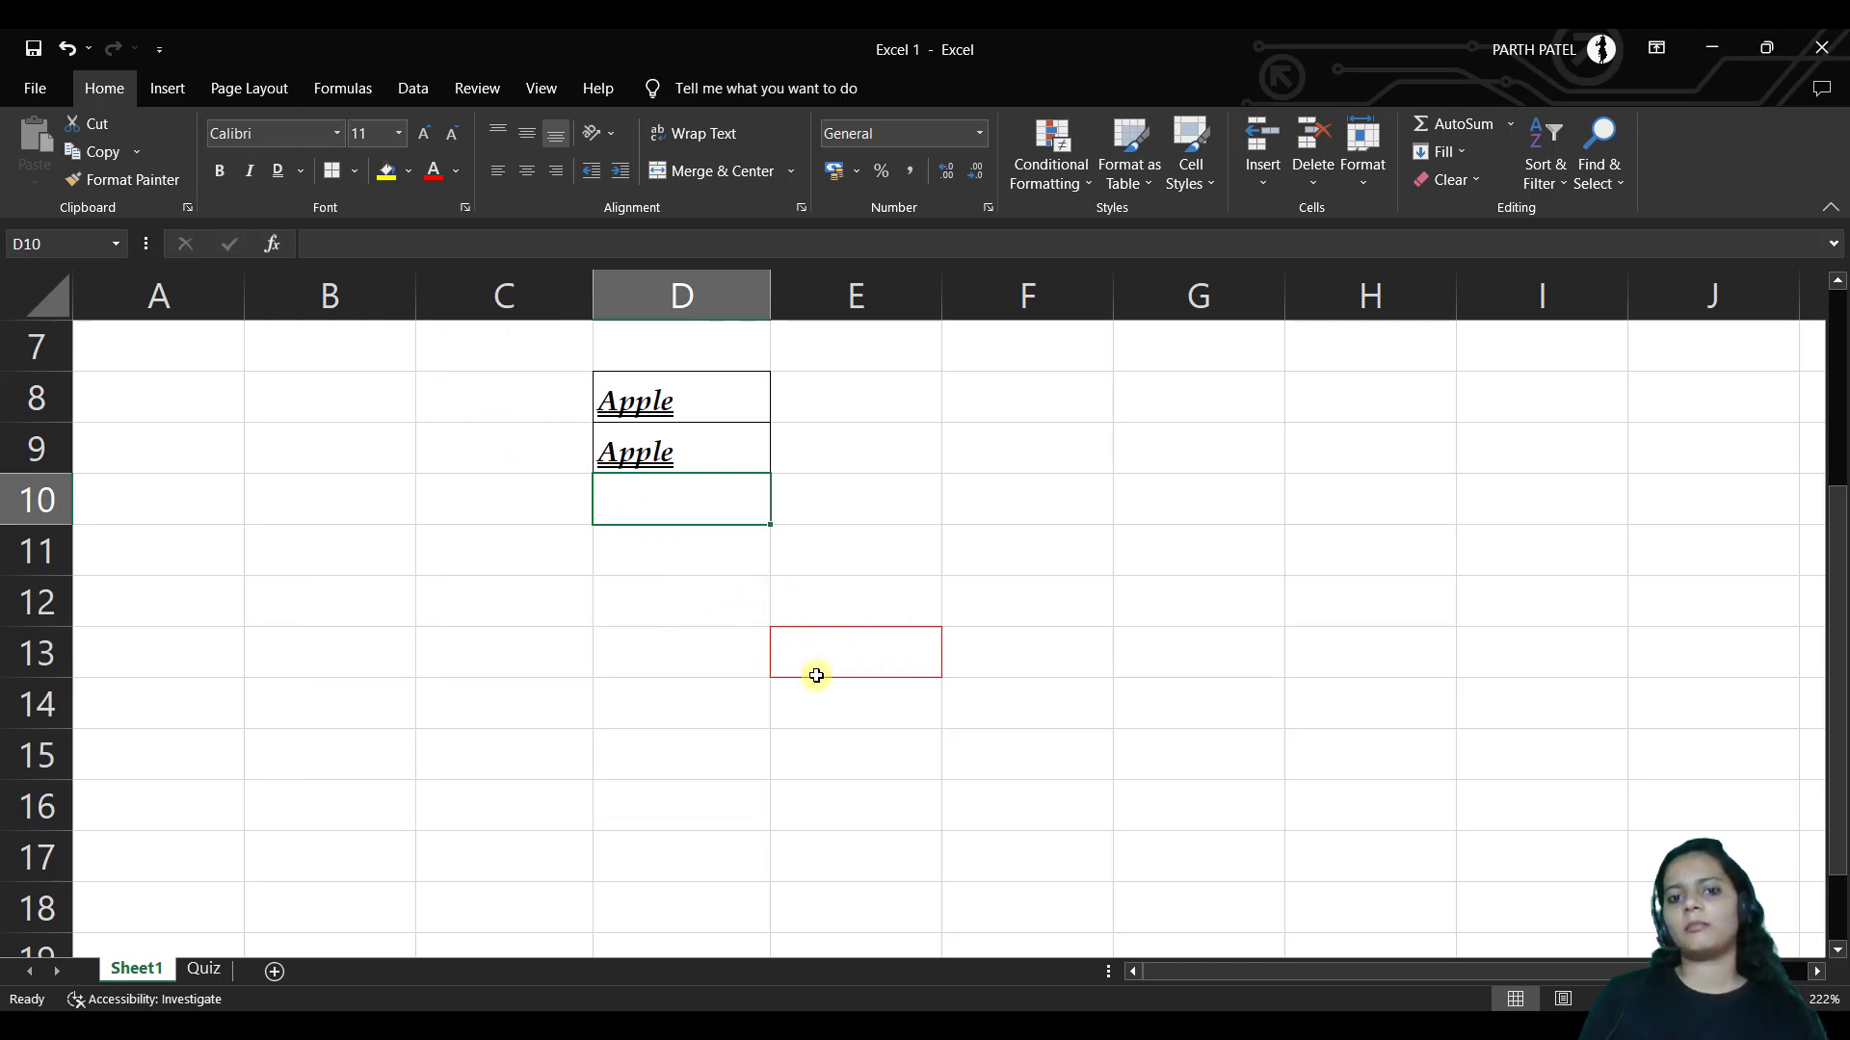
Open the border line colour's More Colors picker and close it unchanged
click(356, 173)
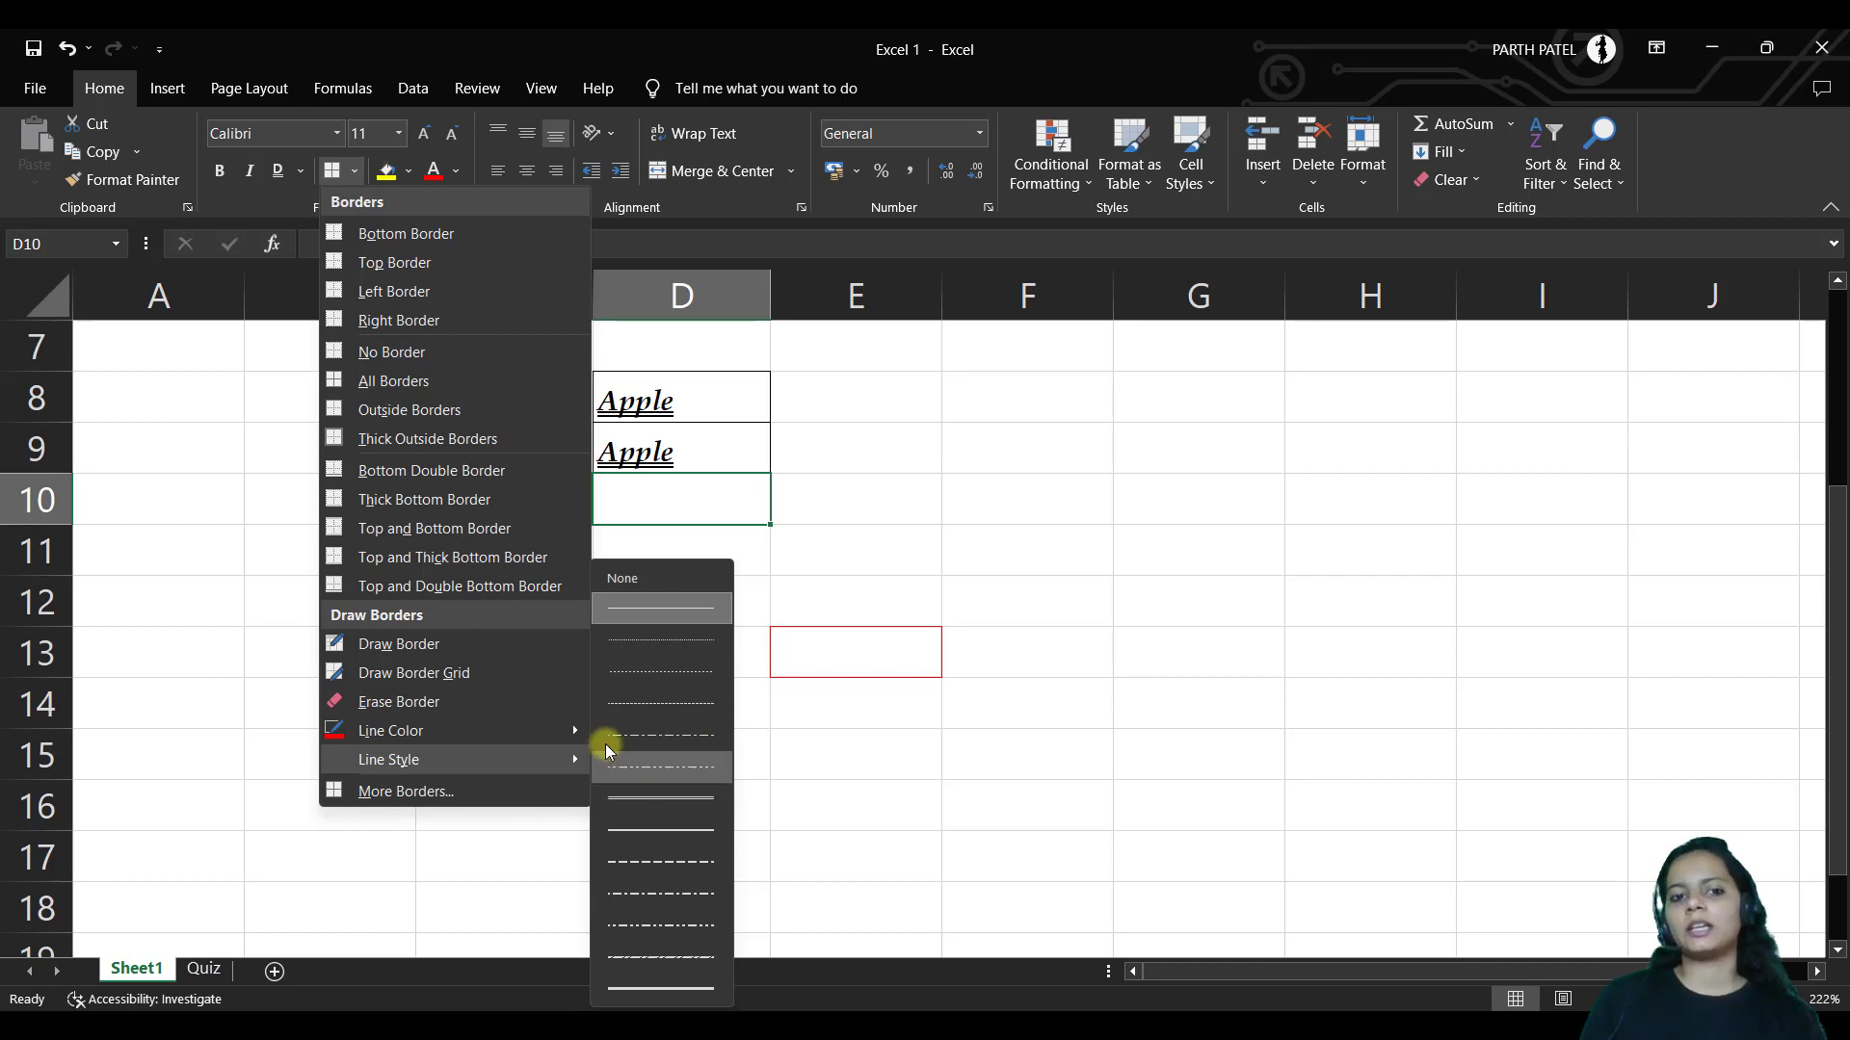
mouse_move(566, 732)
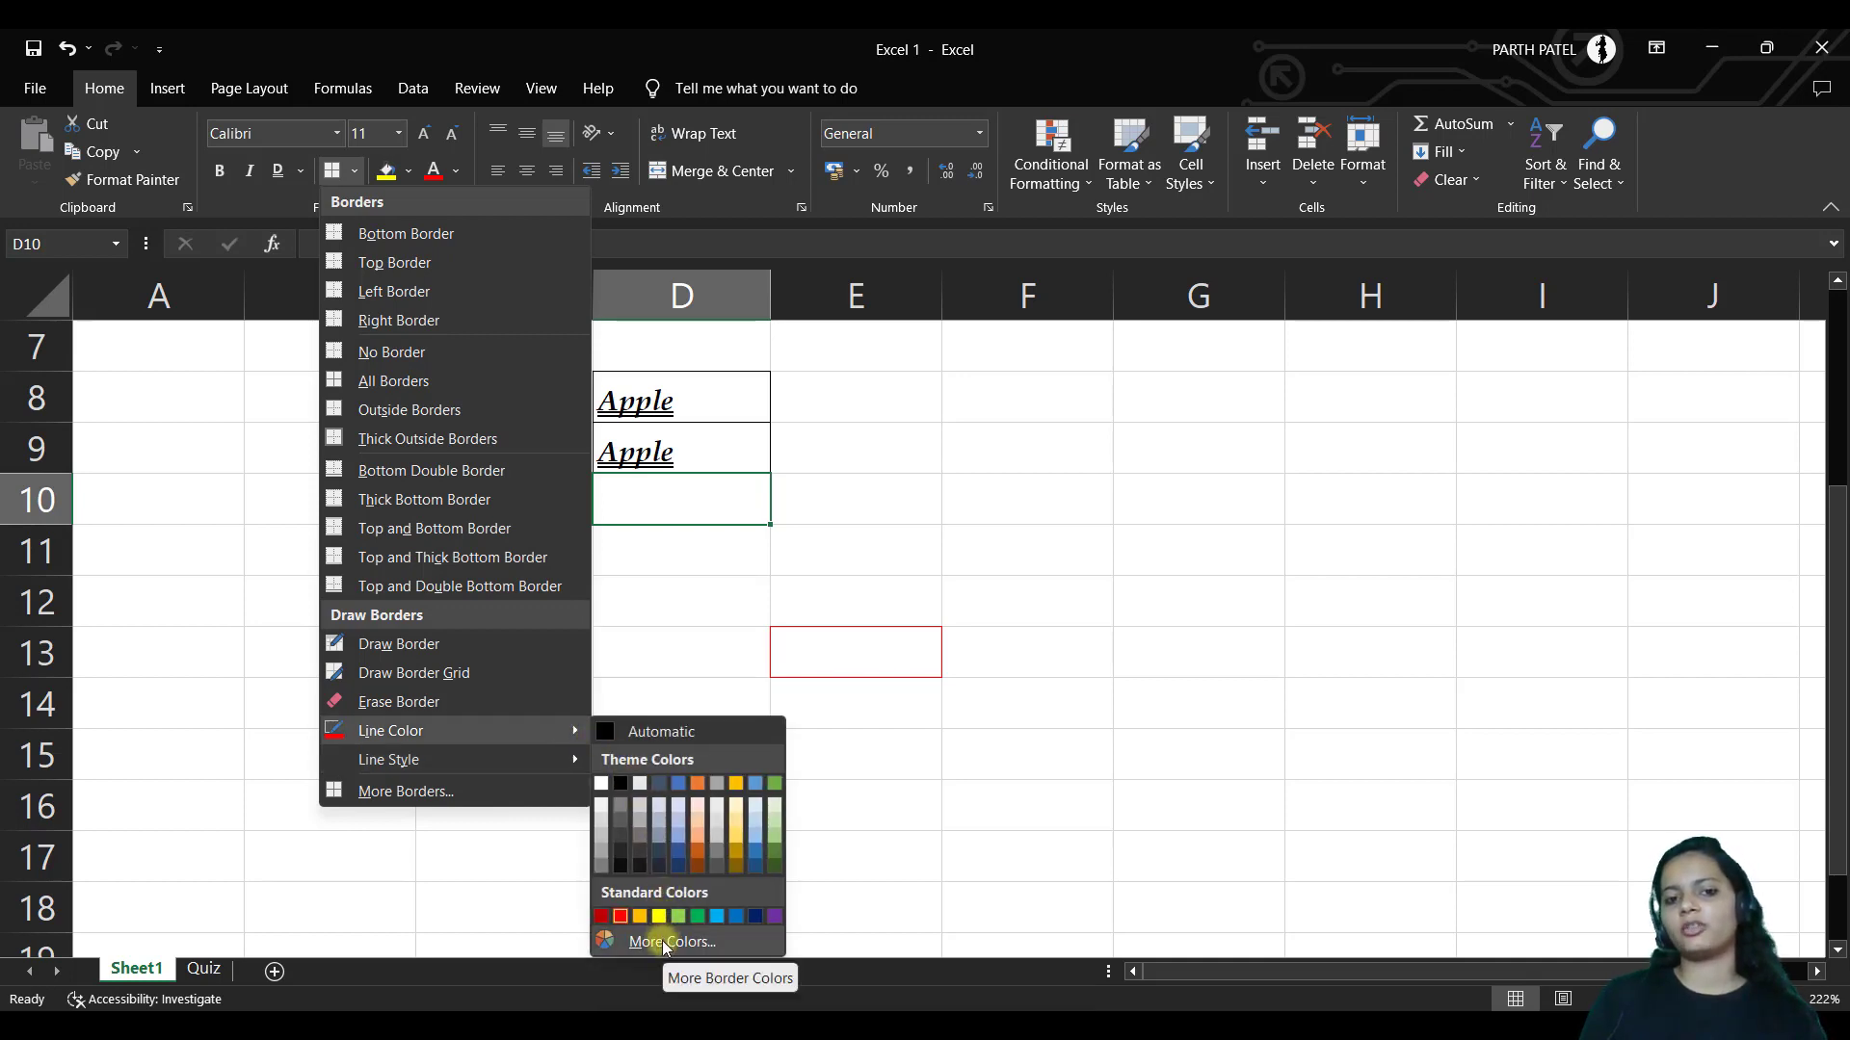
click(663, 943)
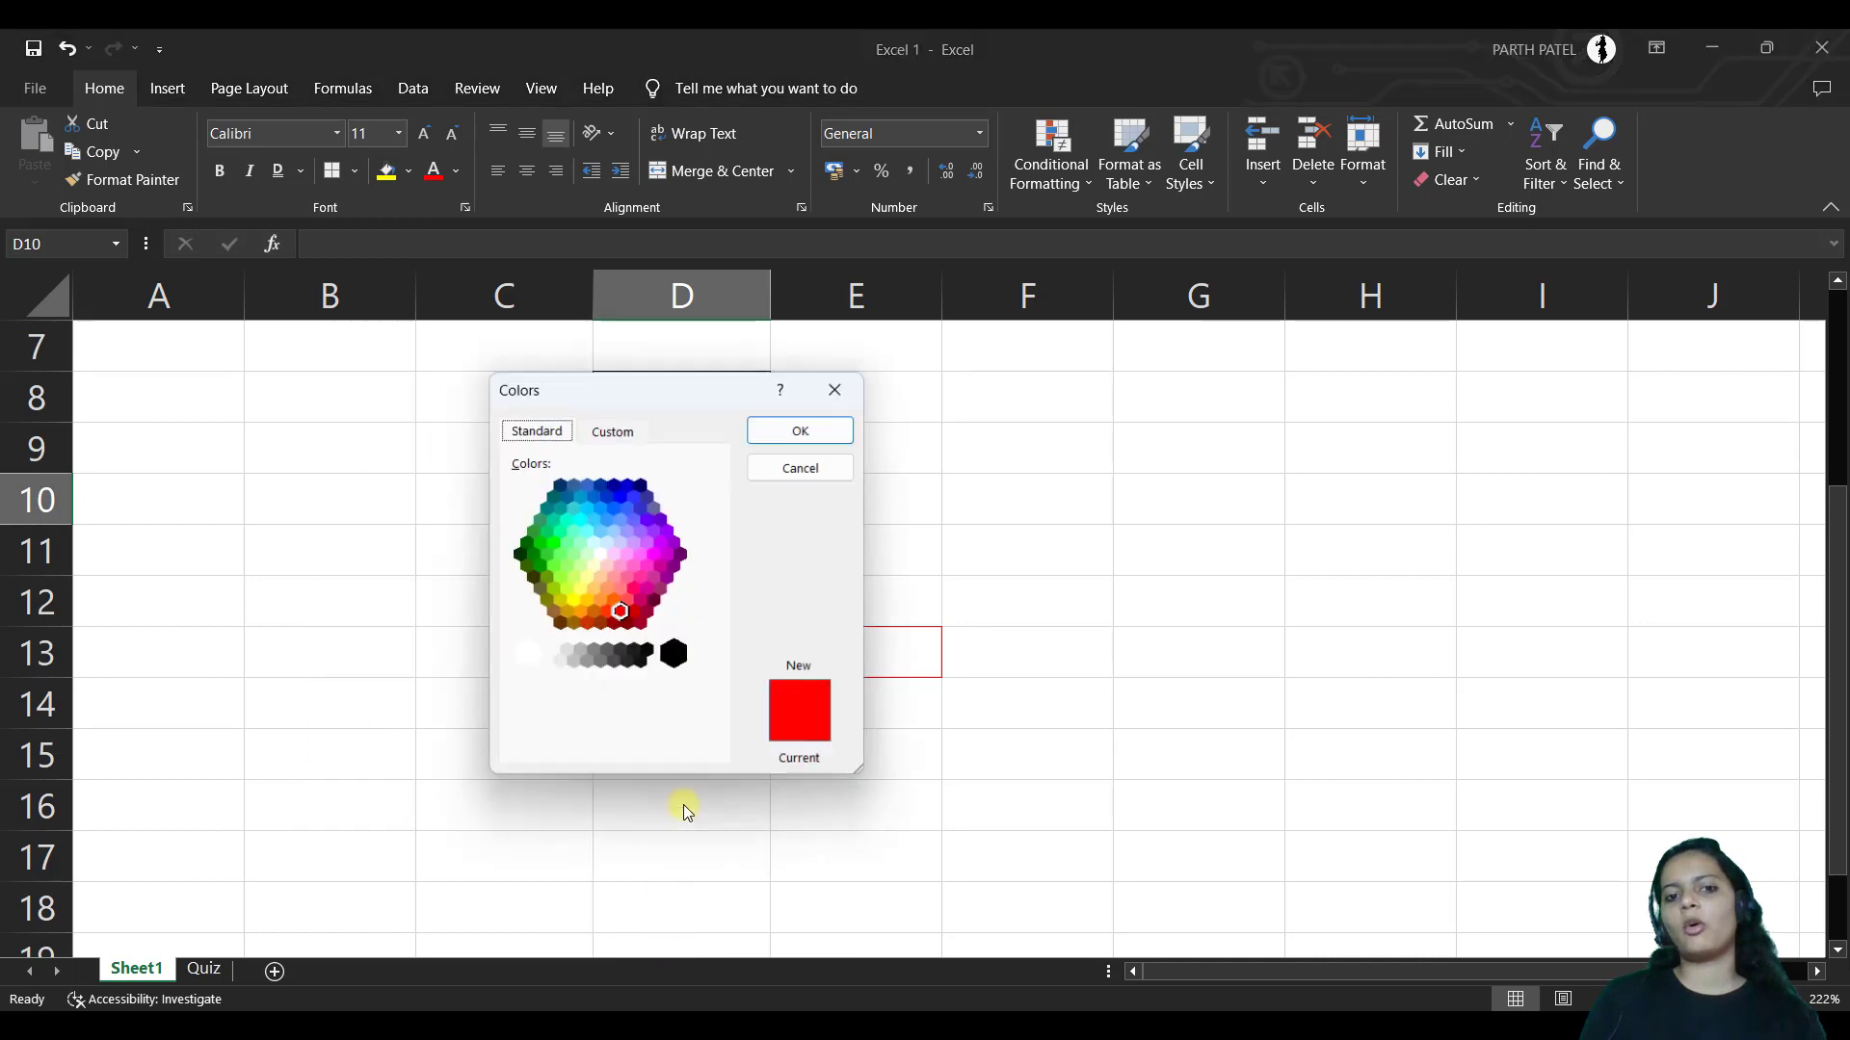
click(834, 391)
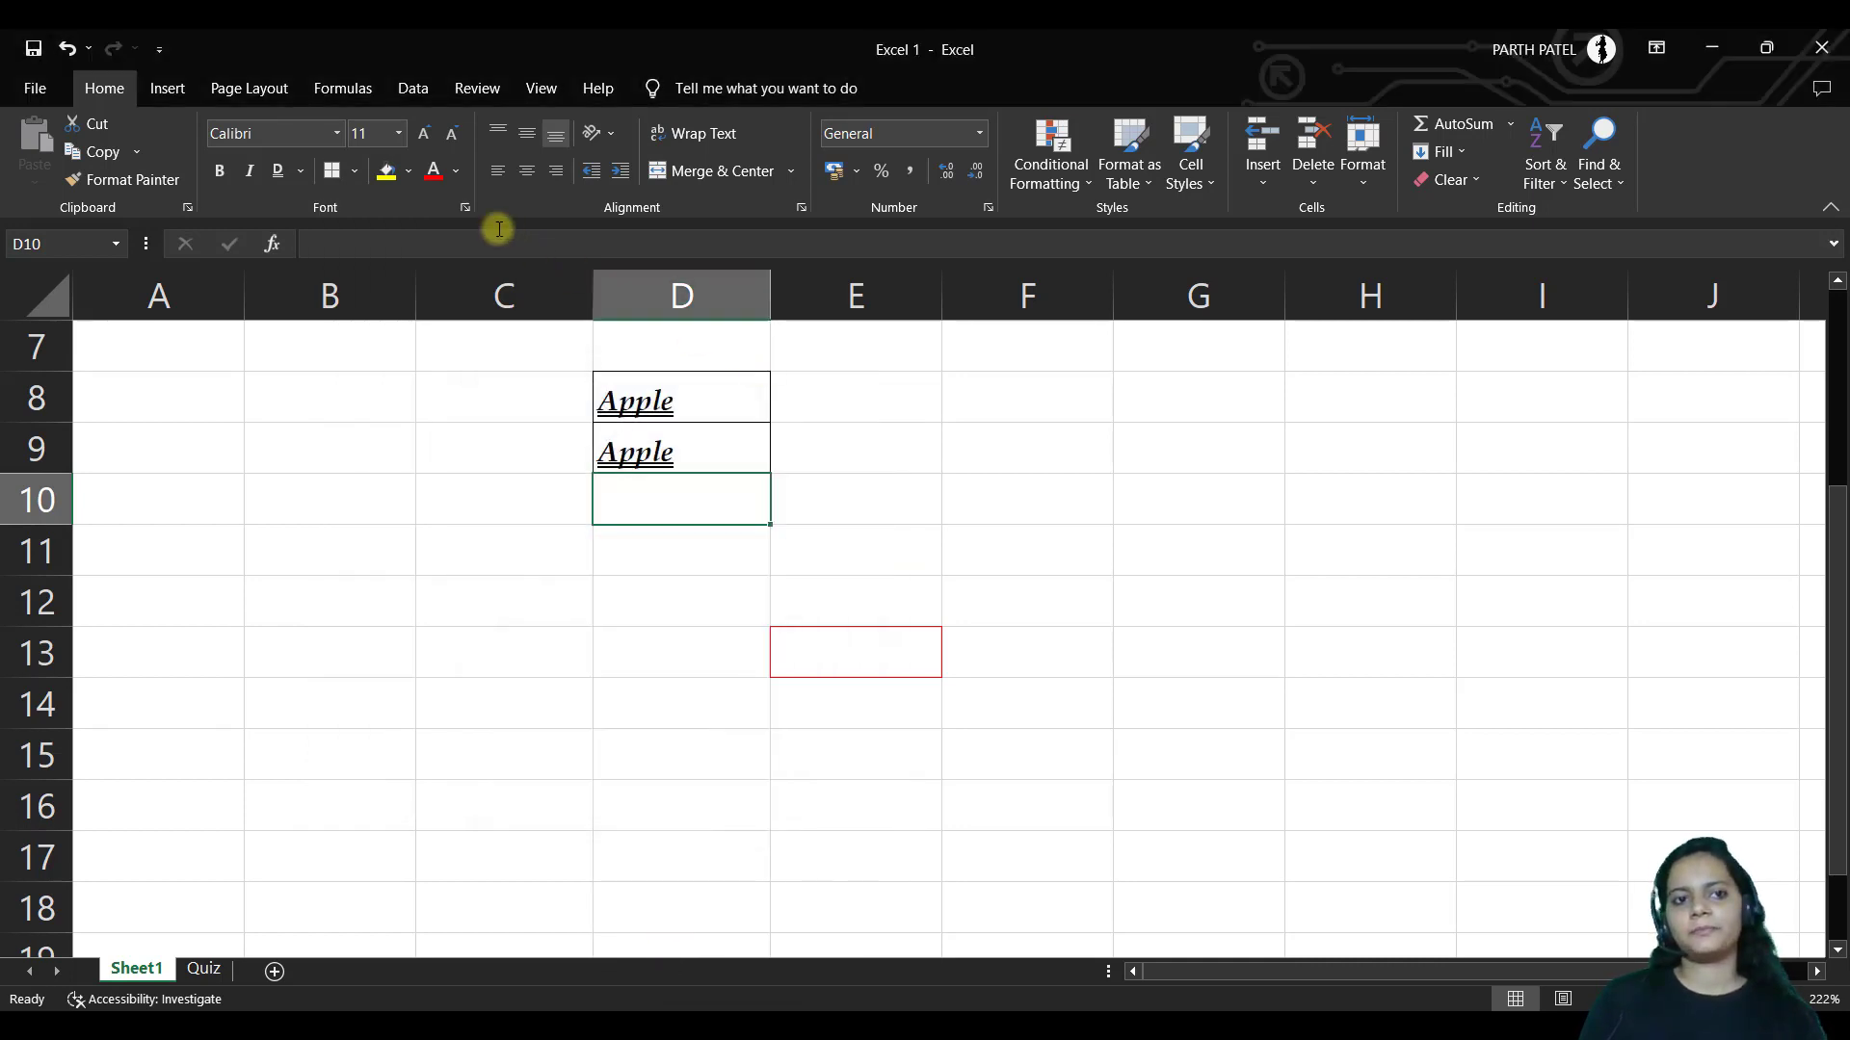
click(356, 170)
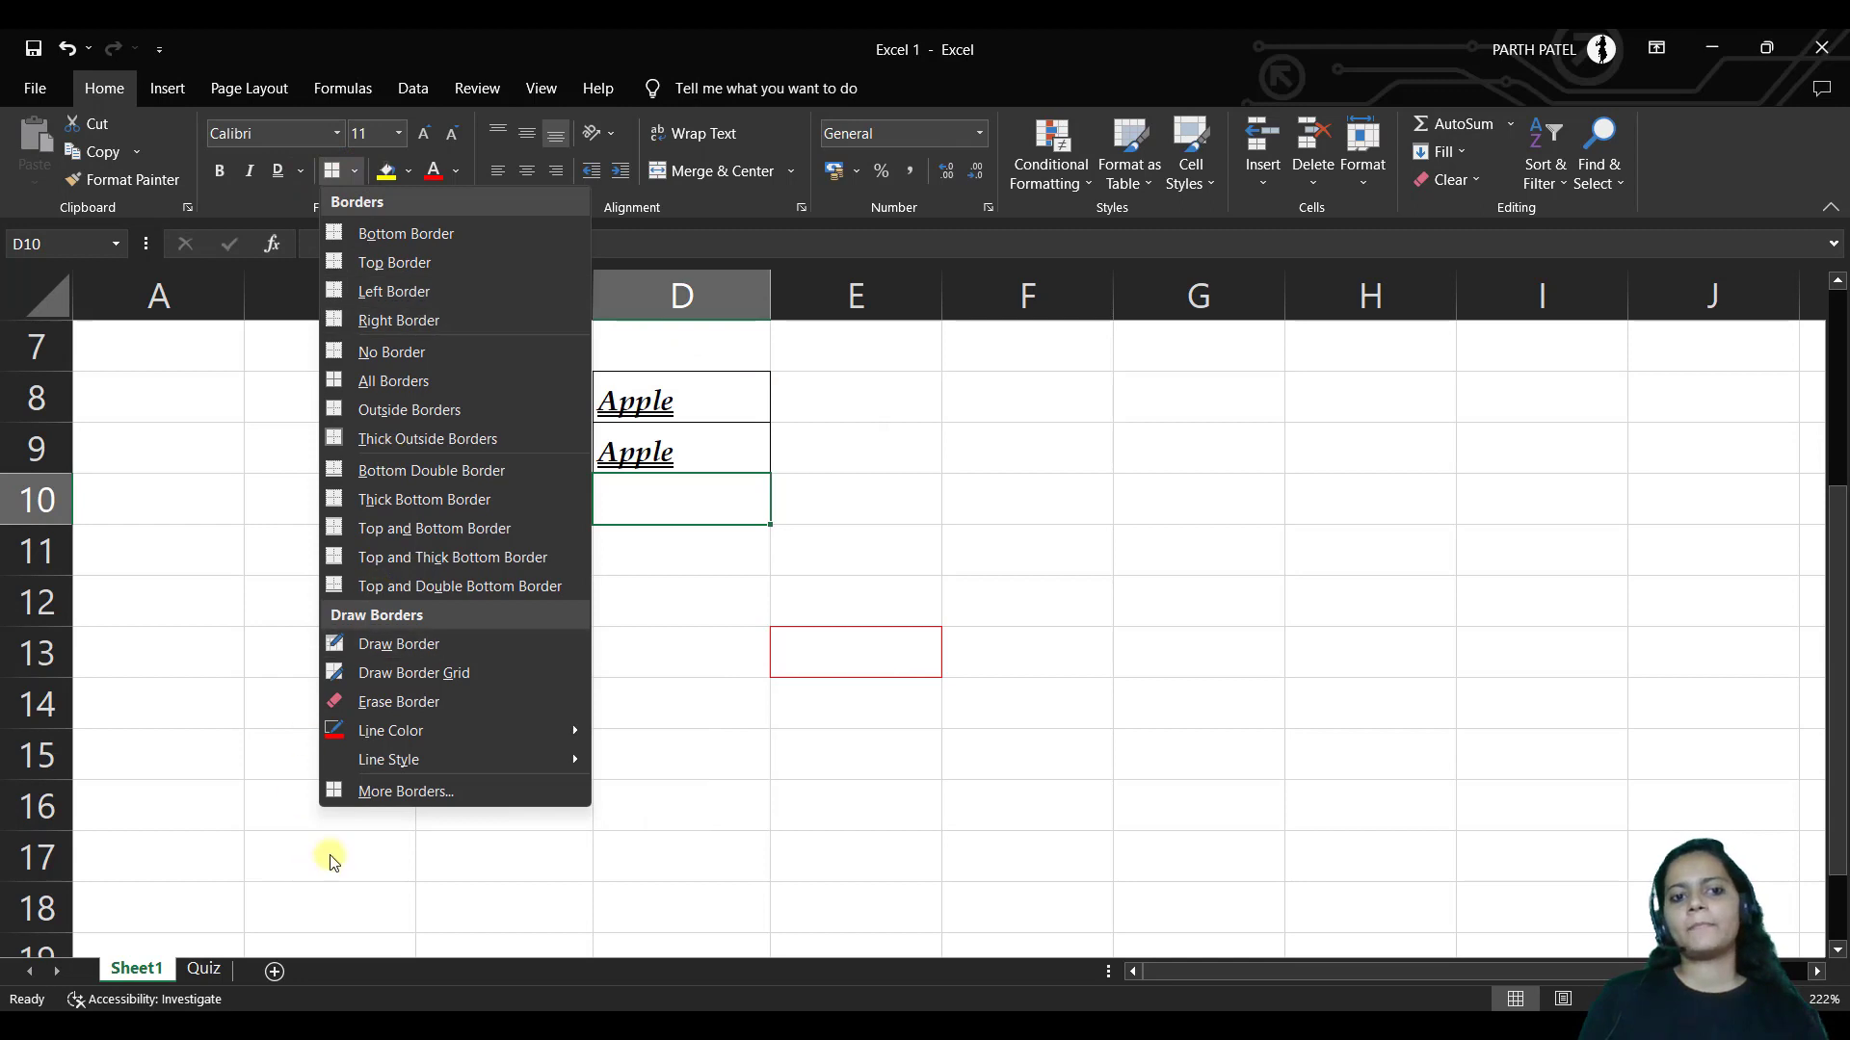
In Format Cells Border, try dotted diagonal, bottom and outline borders, then cancel
click(437, 794)
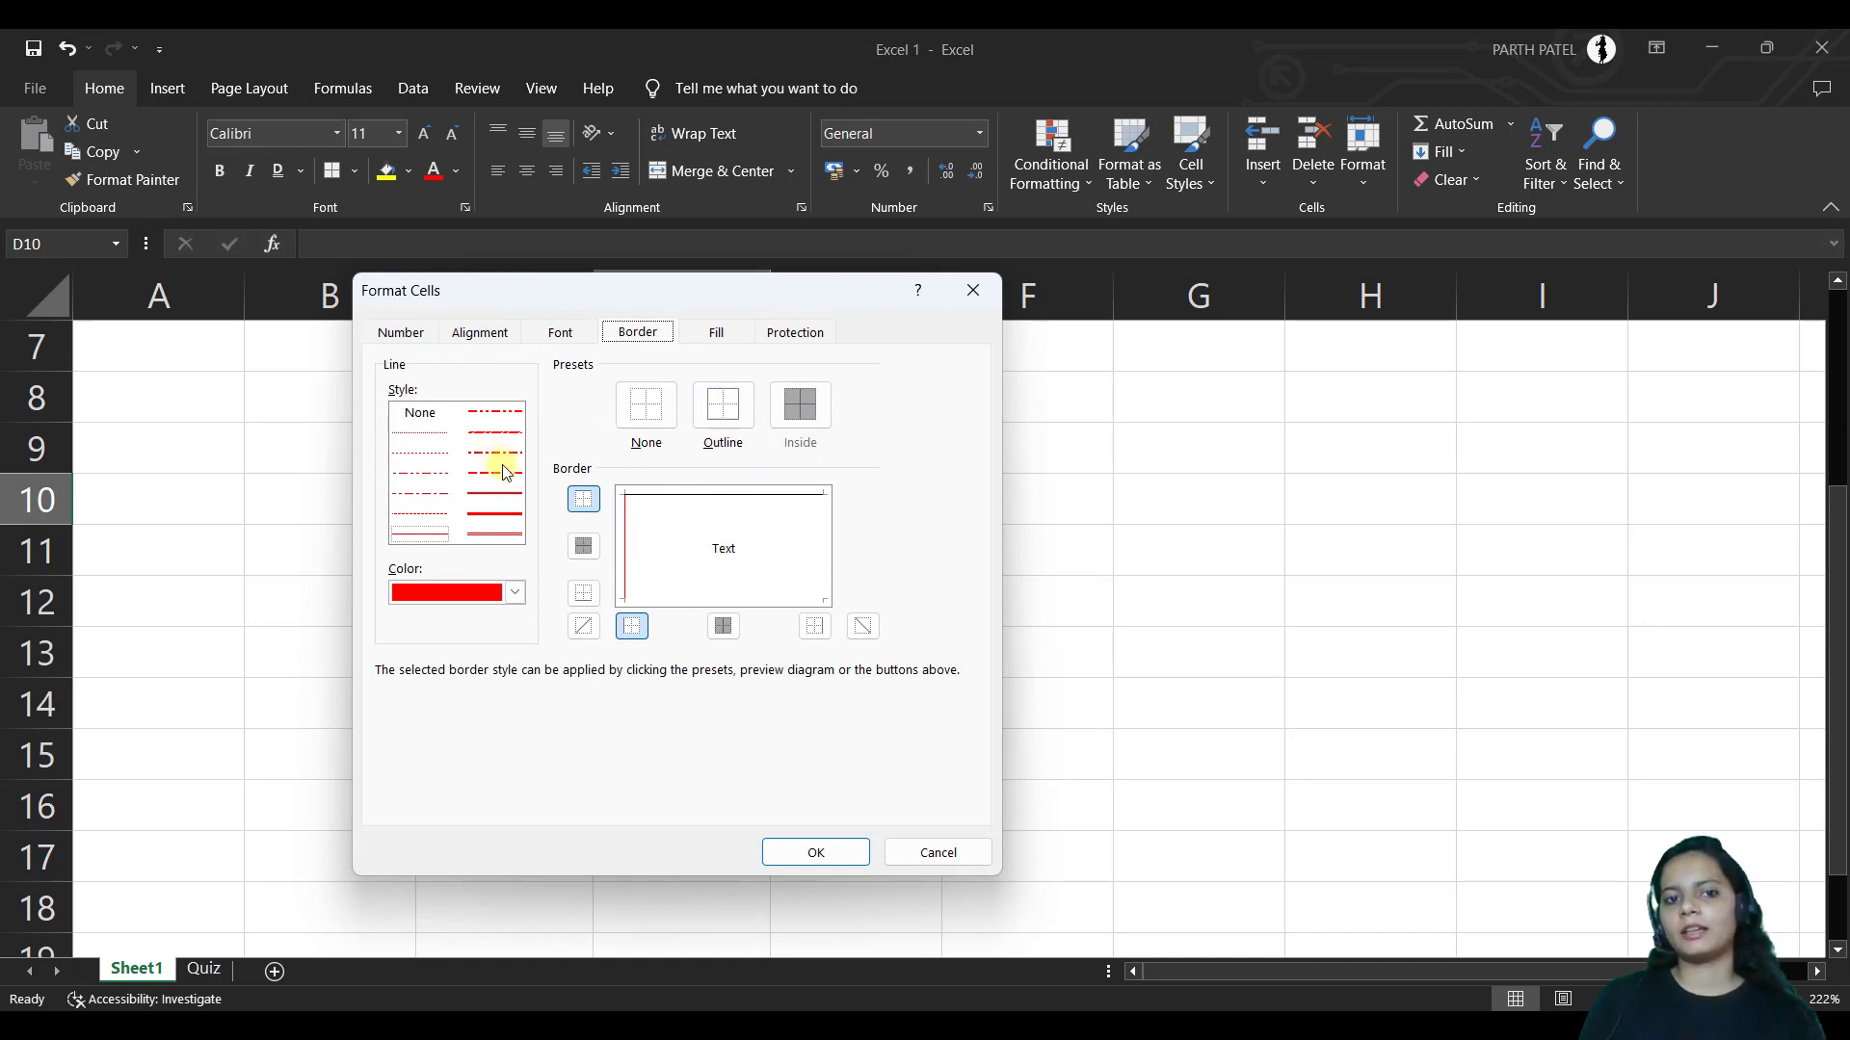
click(423, 457)
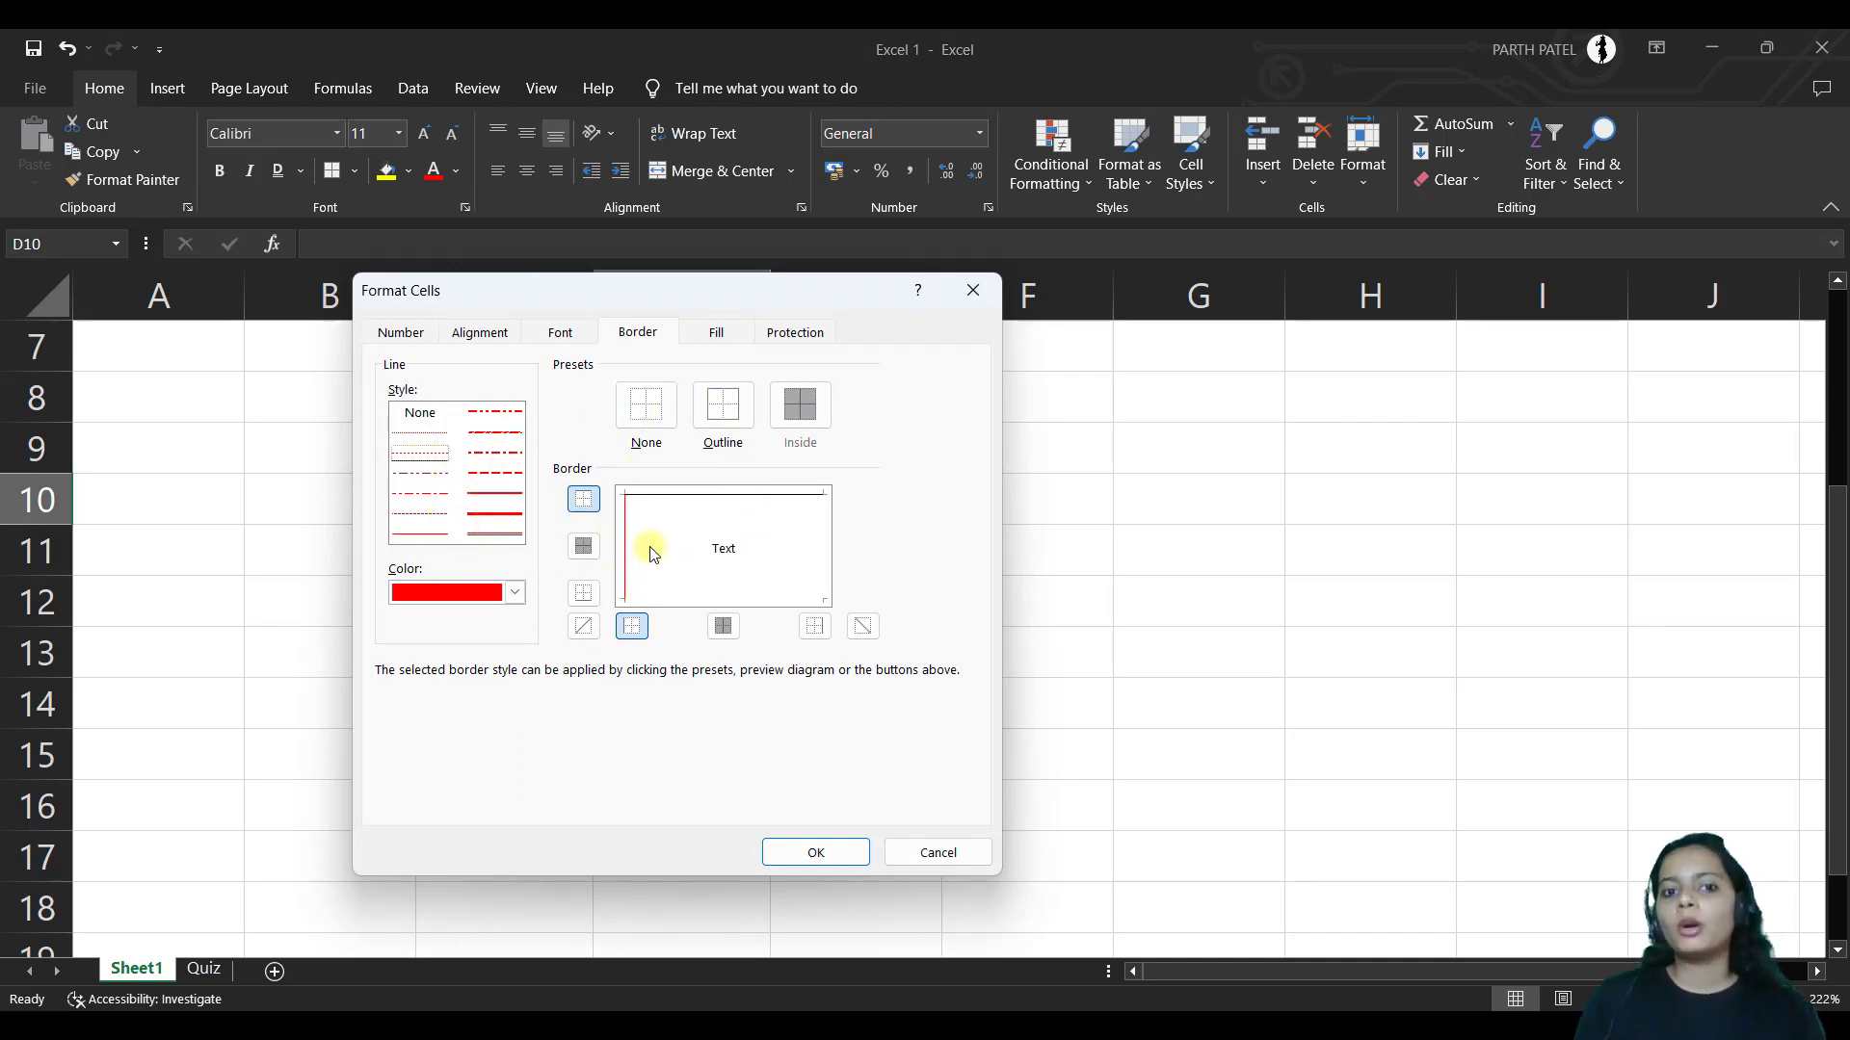
click(582, 626)
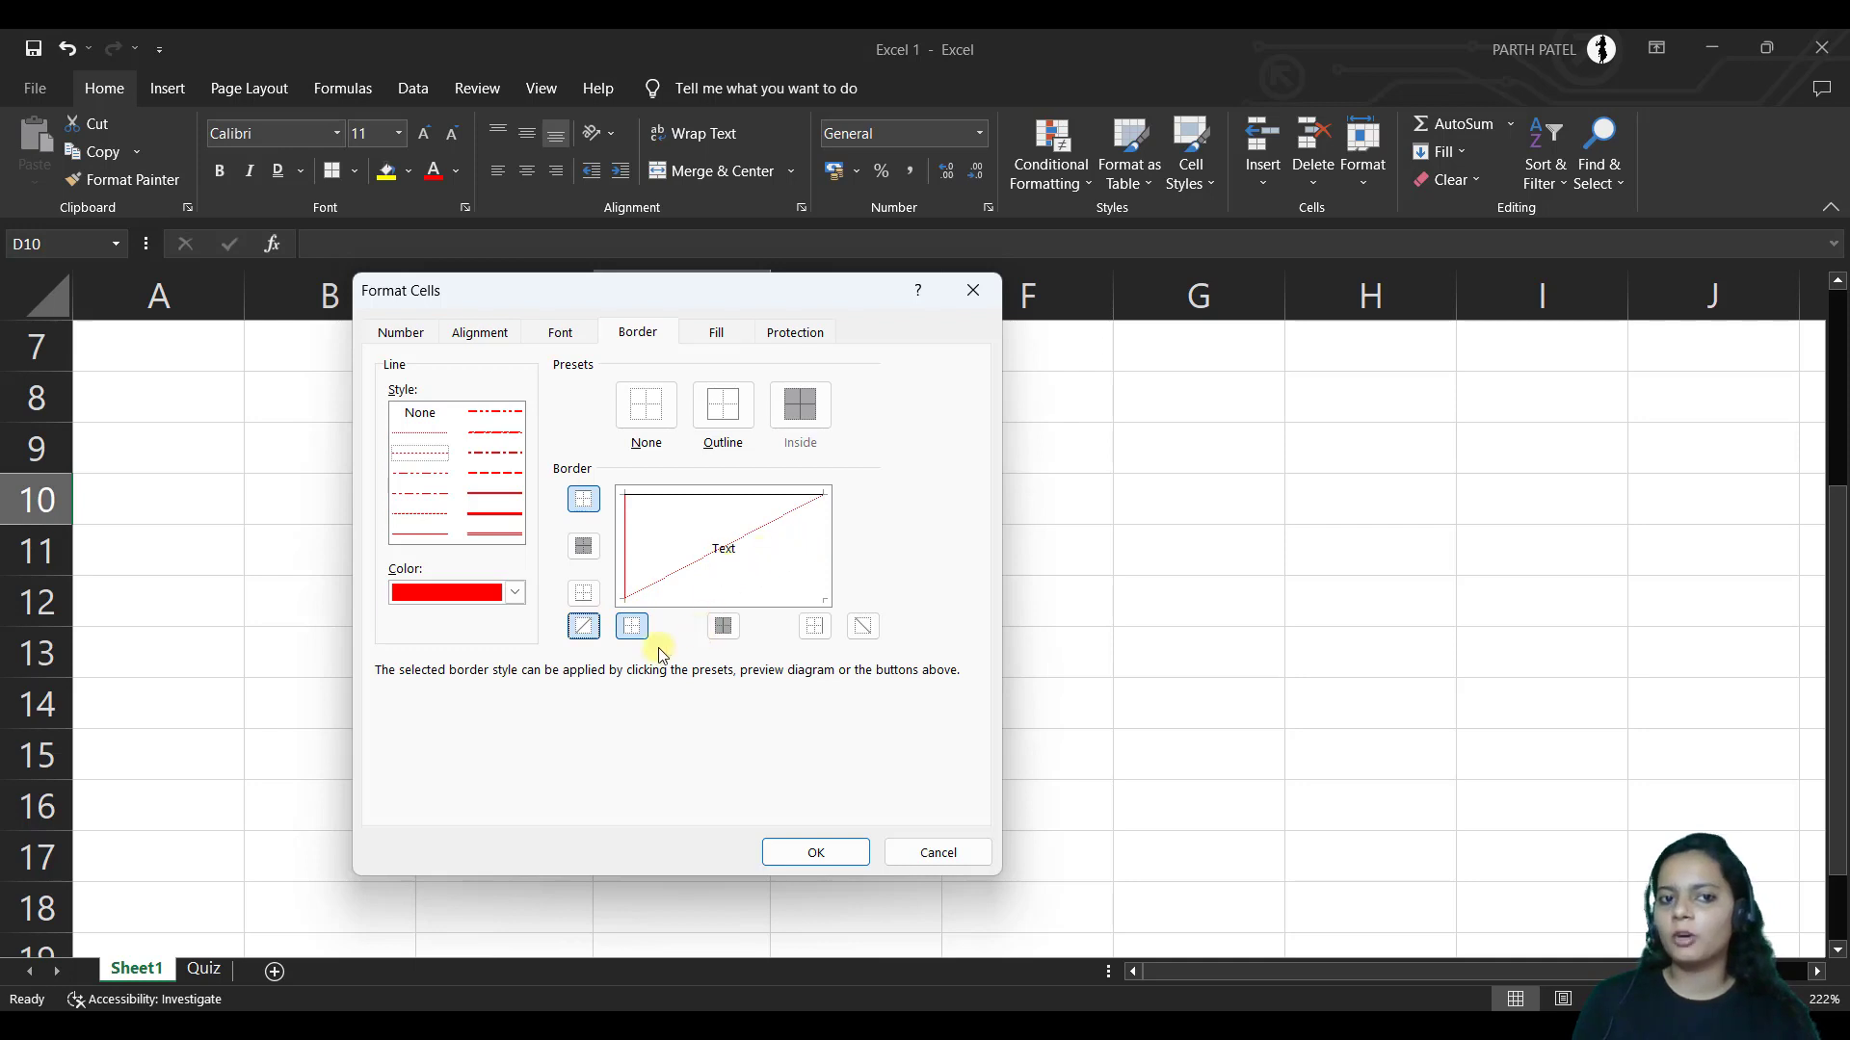
click(862, 630)
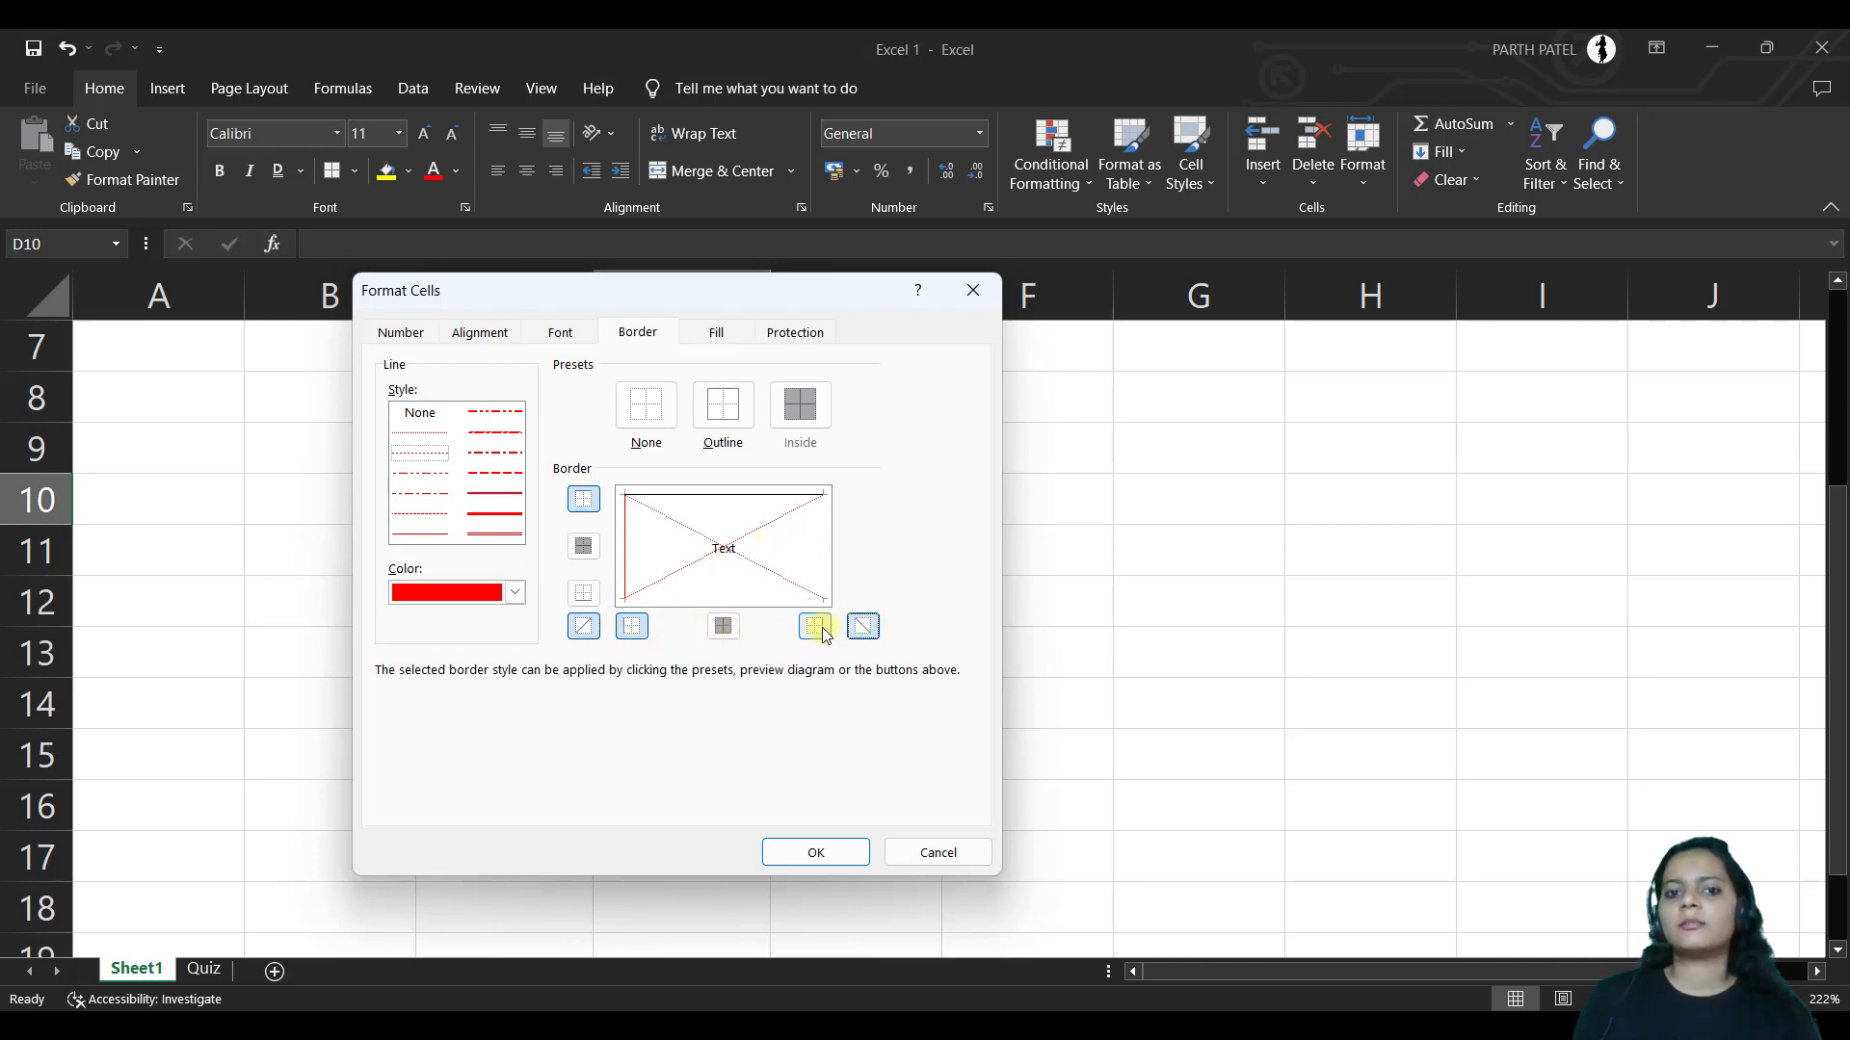
click(584, 592)
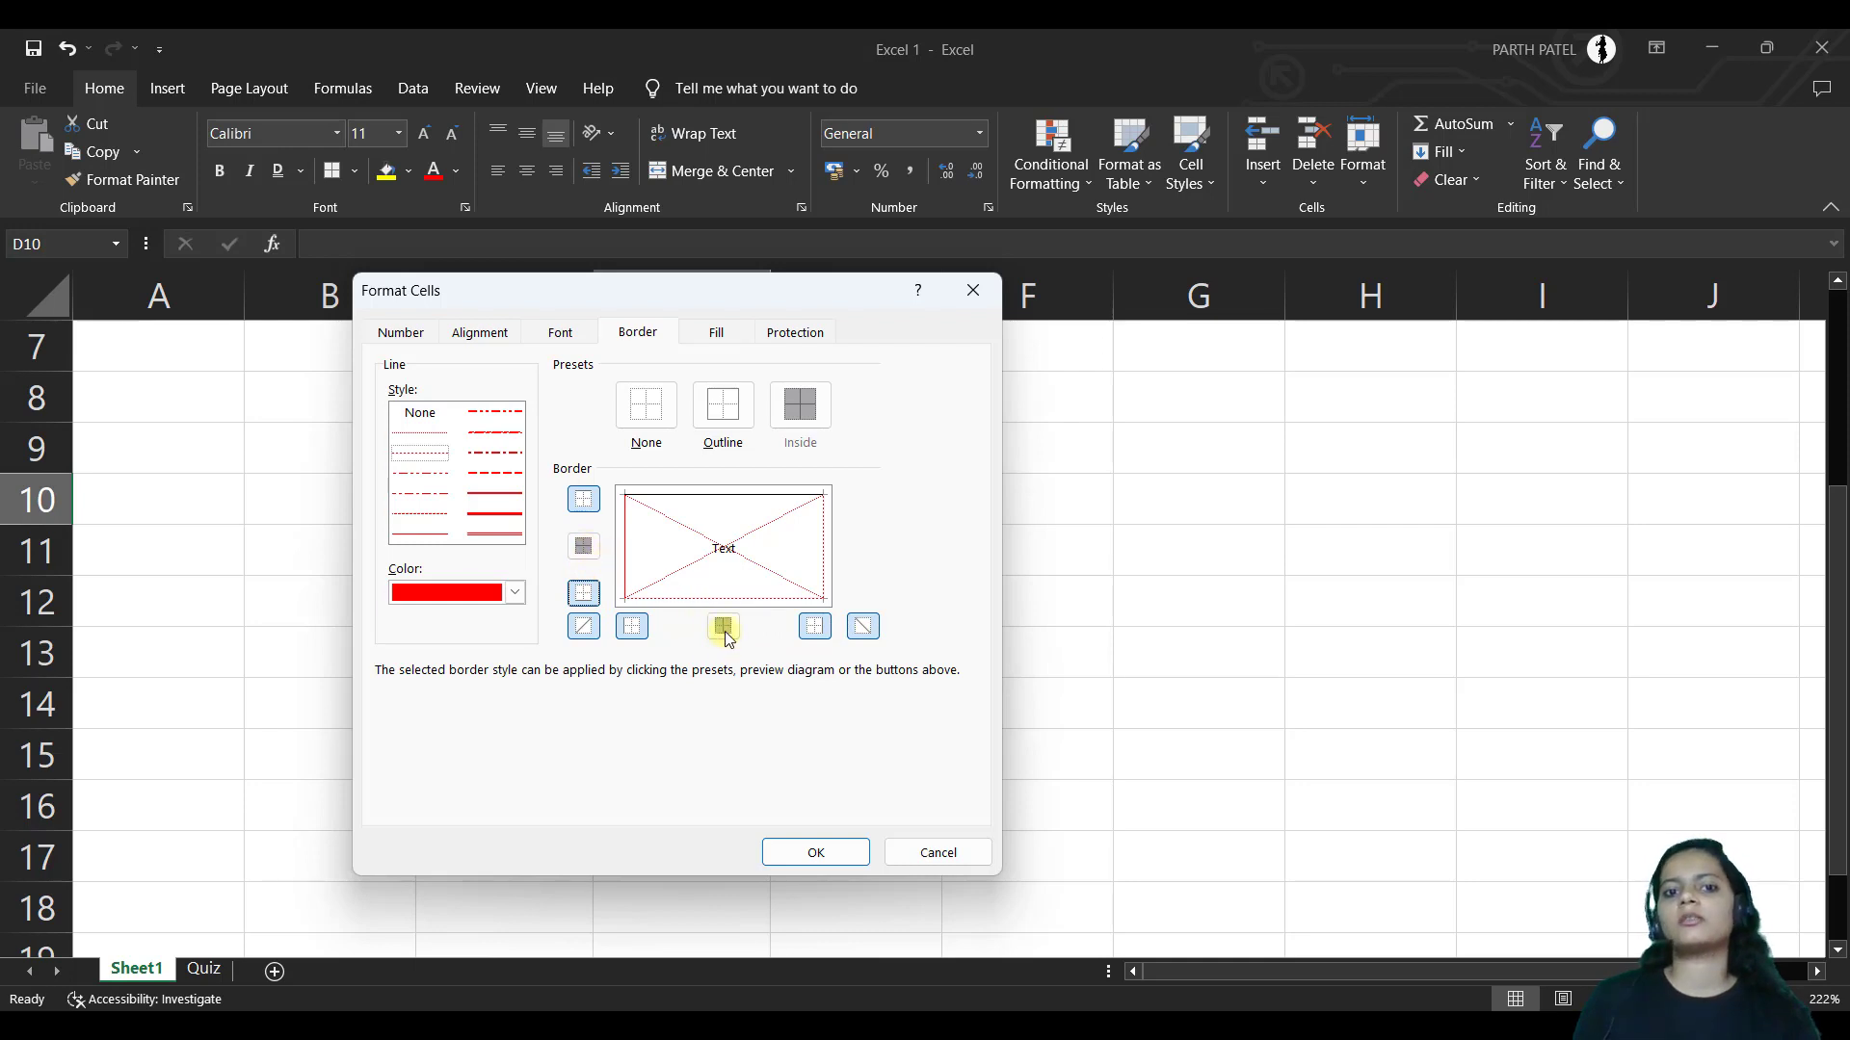
click(746, 422)
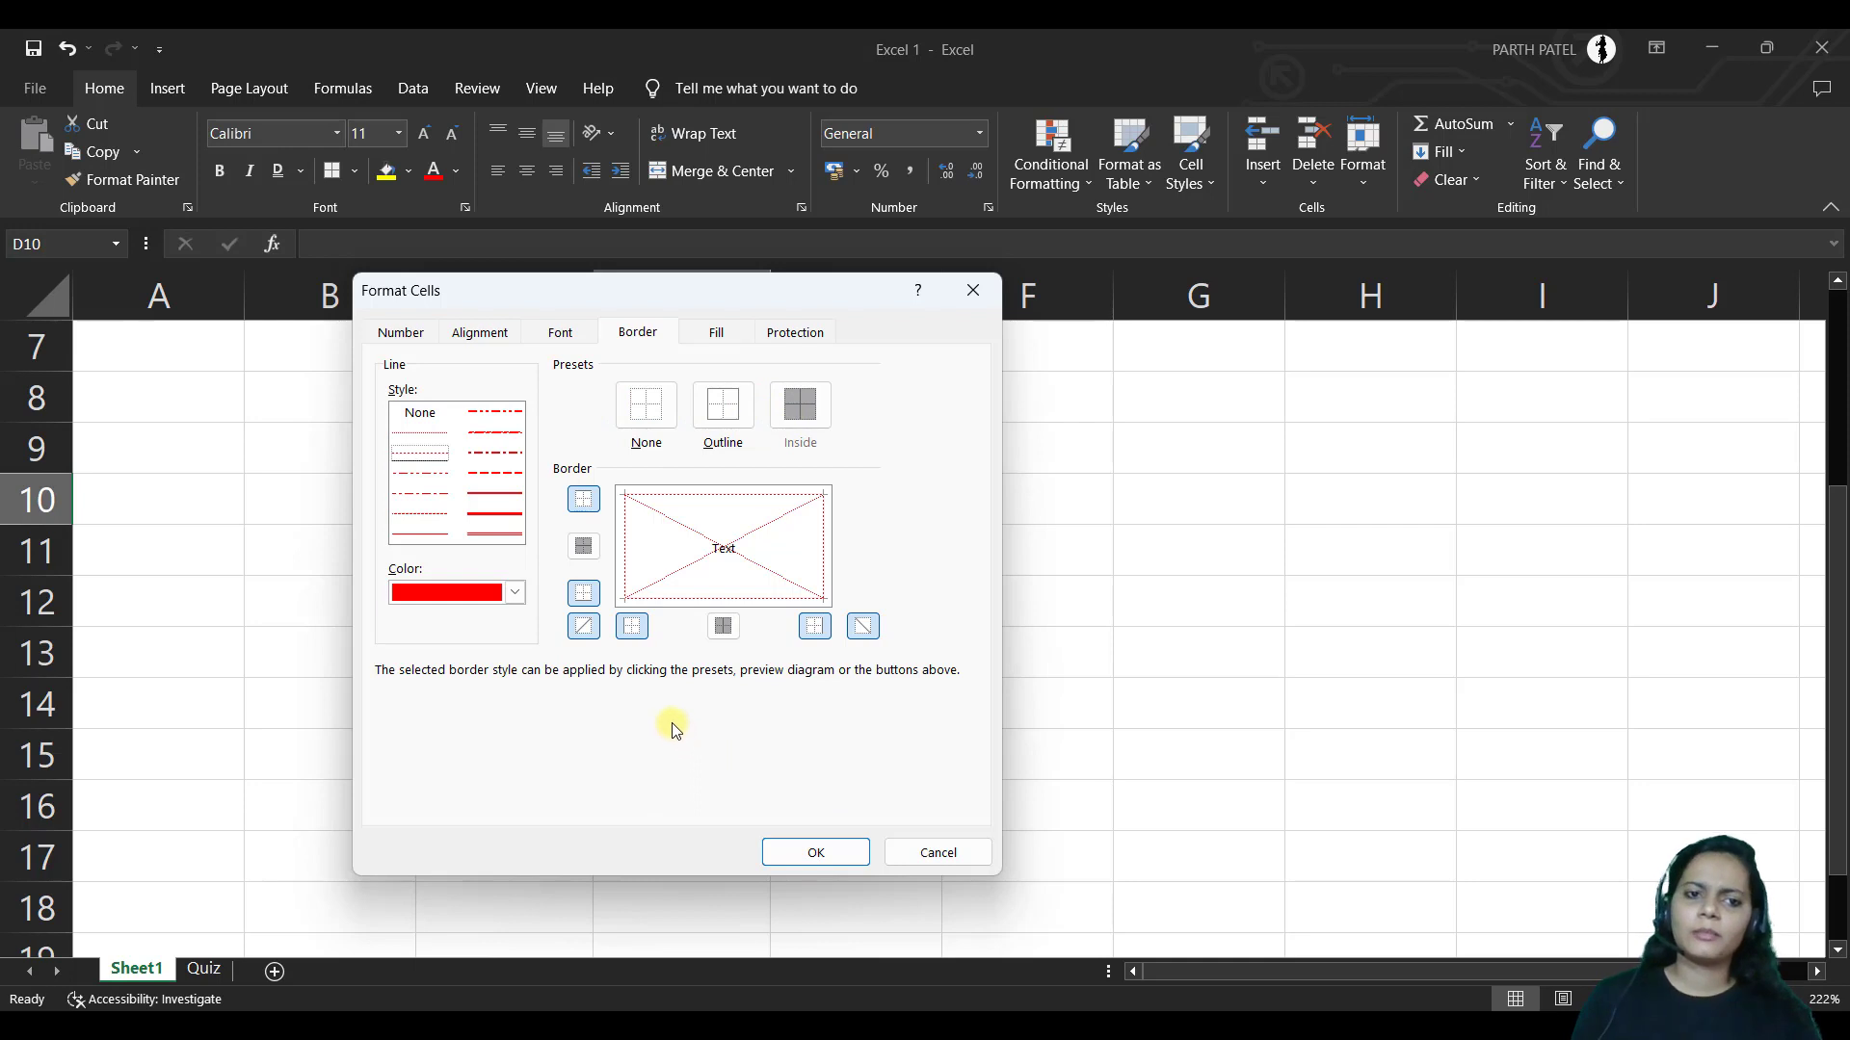
click(920, 852)
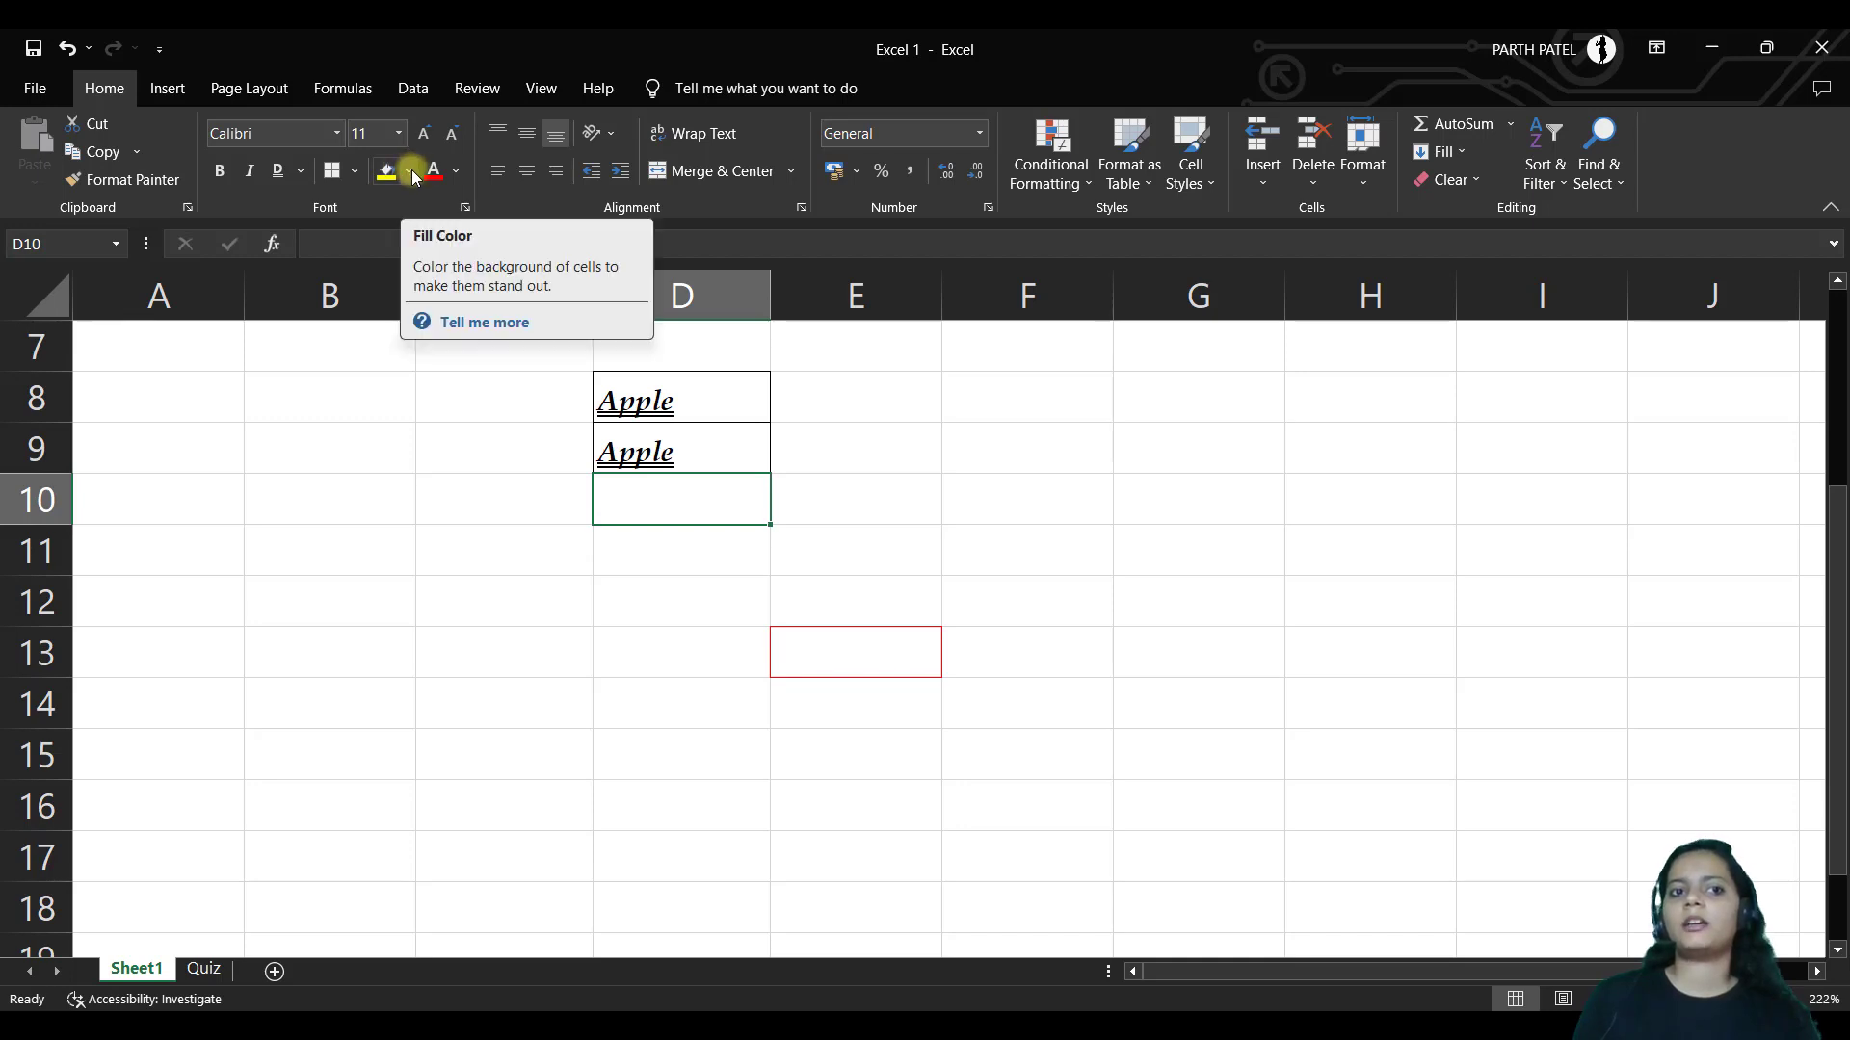
Fill cell D8 with yellow
drag(743, 391, 747, 442)
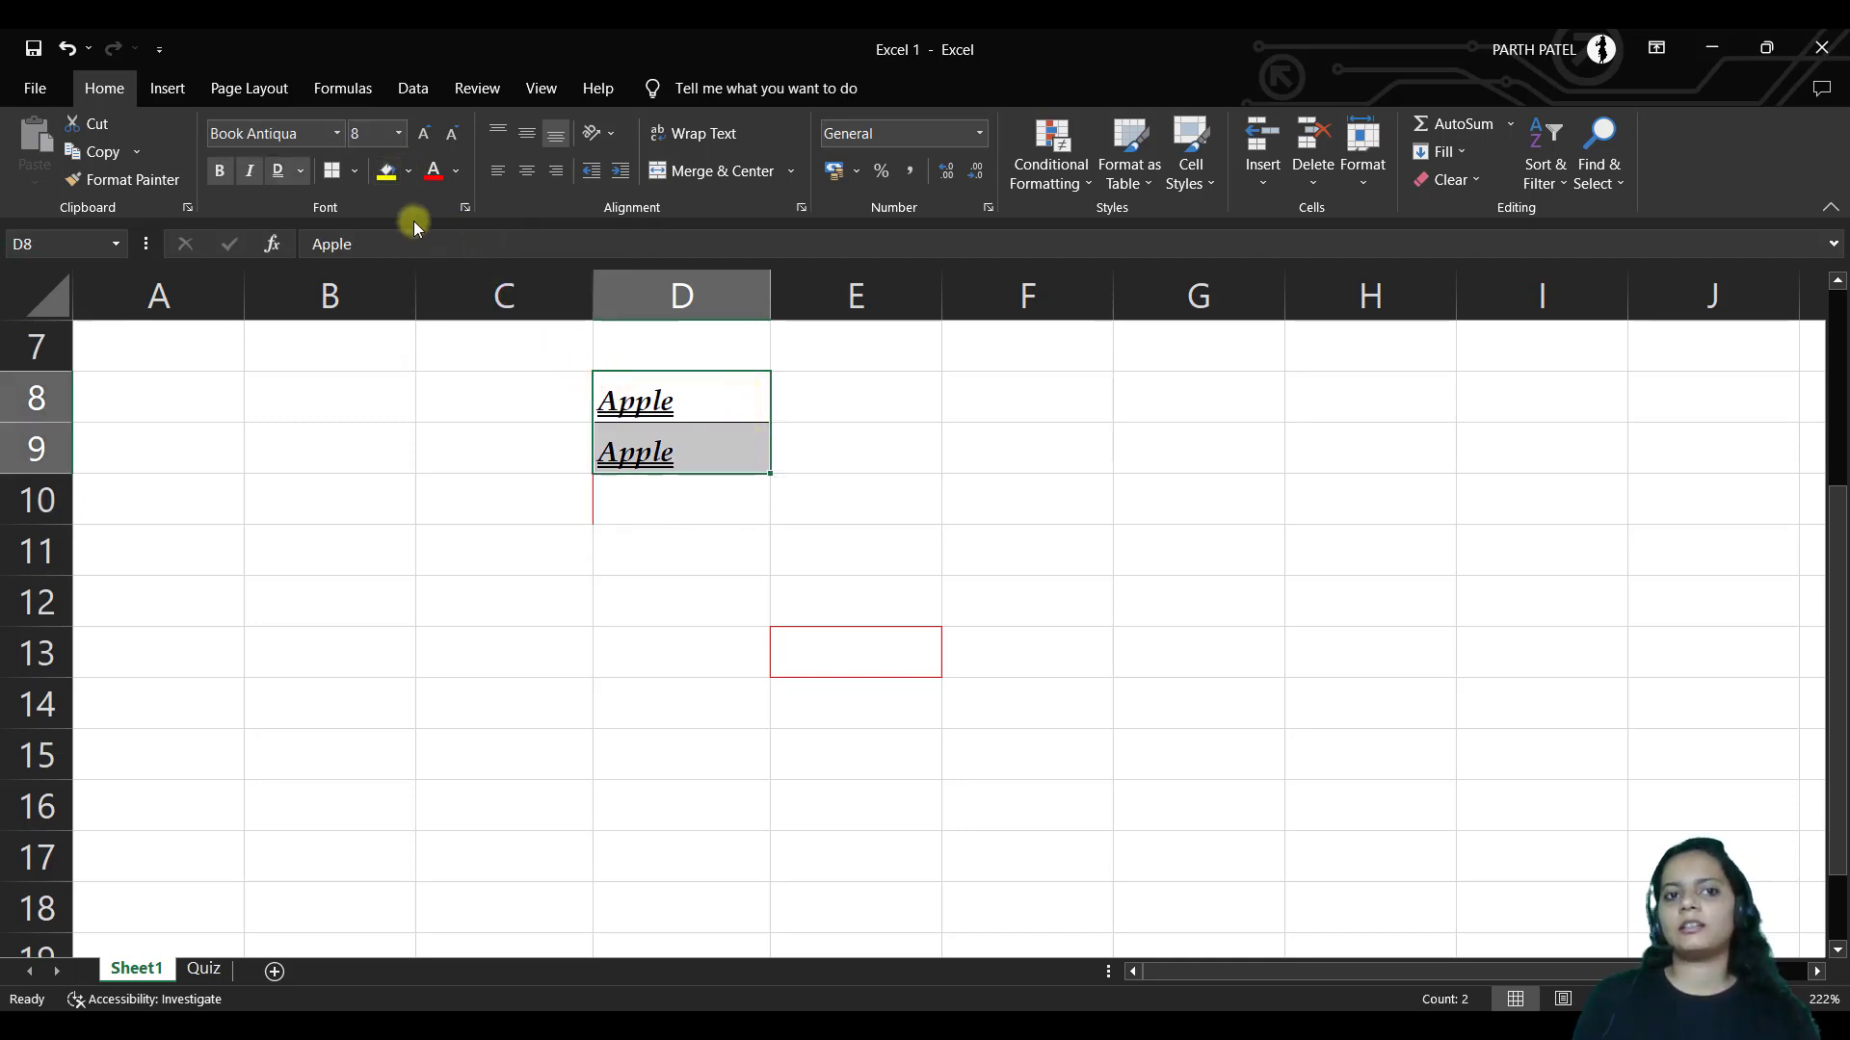
click(722, 394)
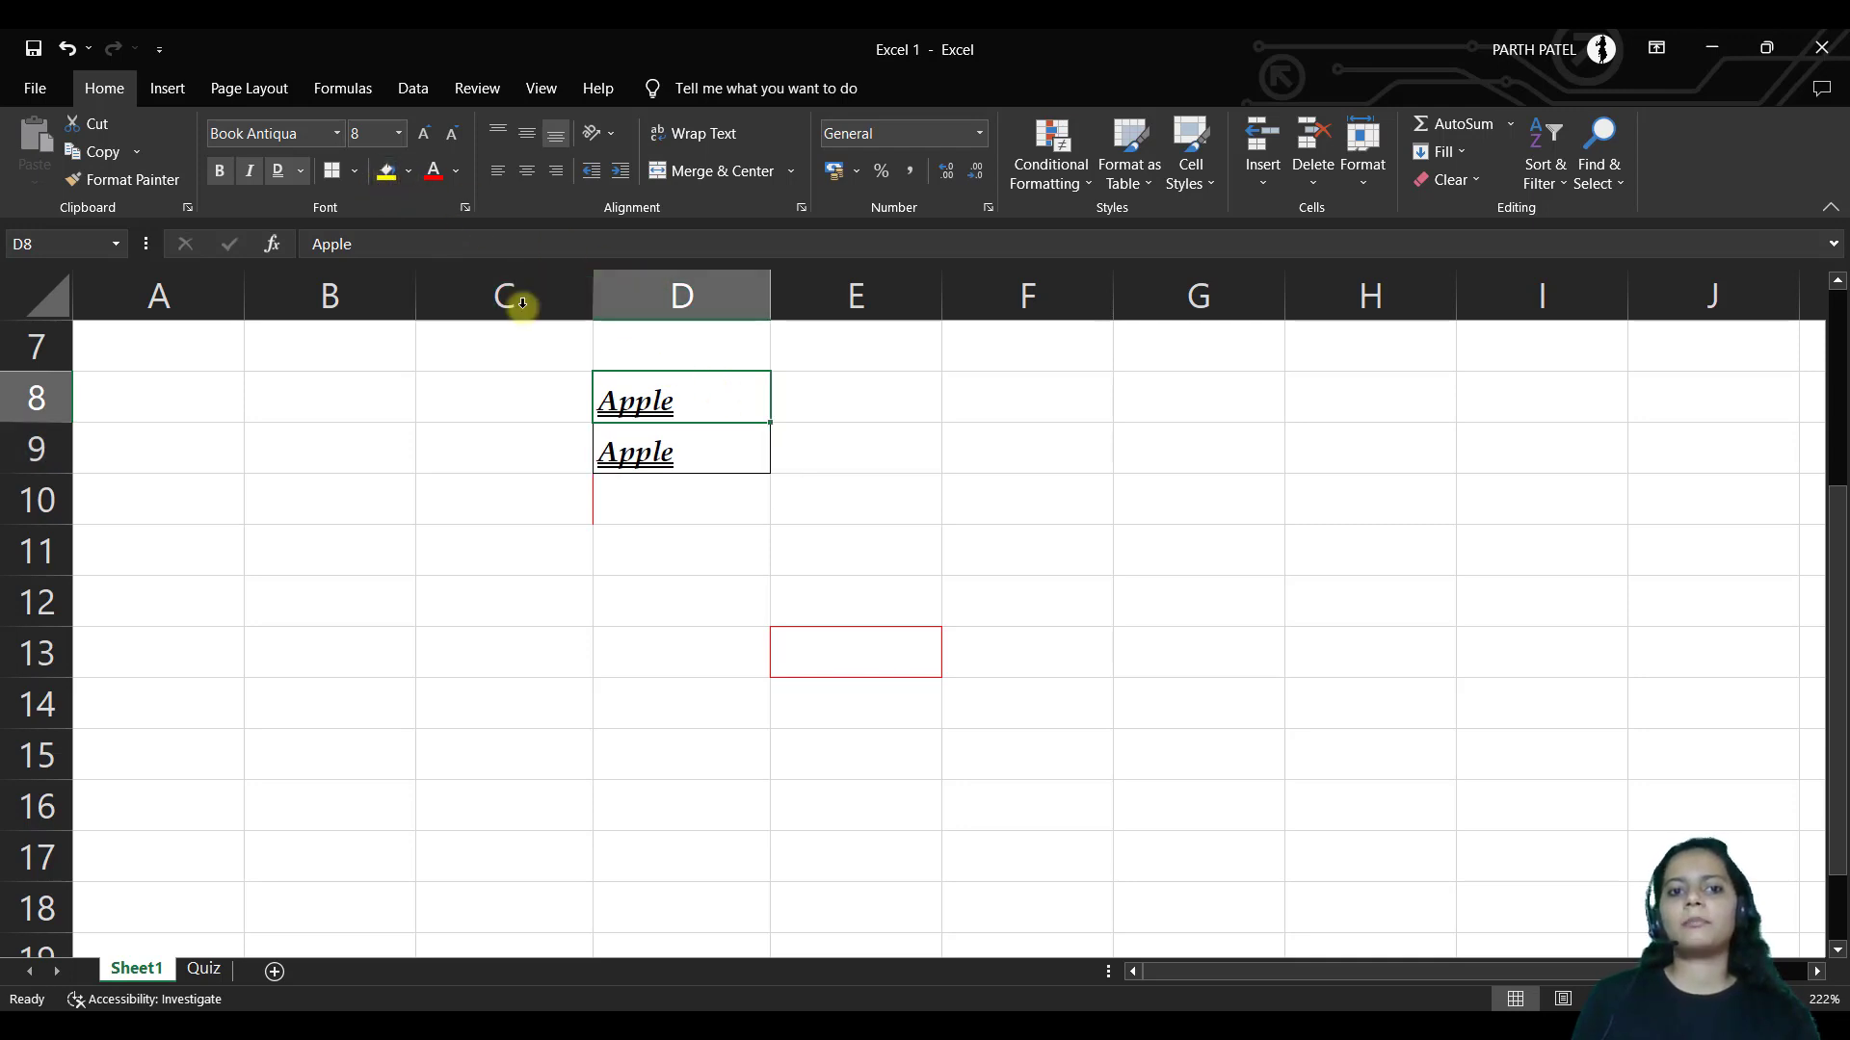
click(409, 172)
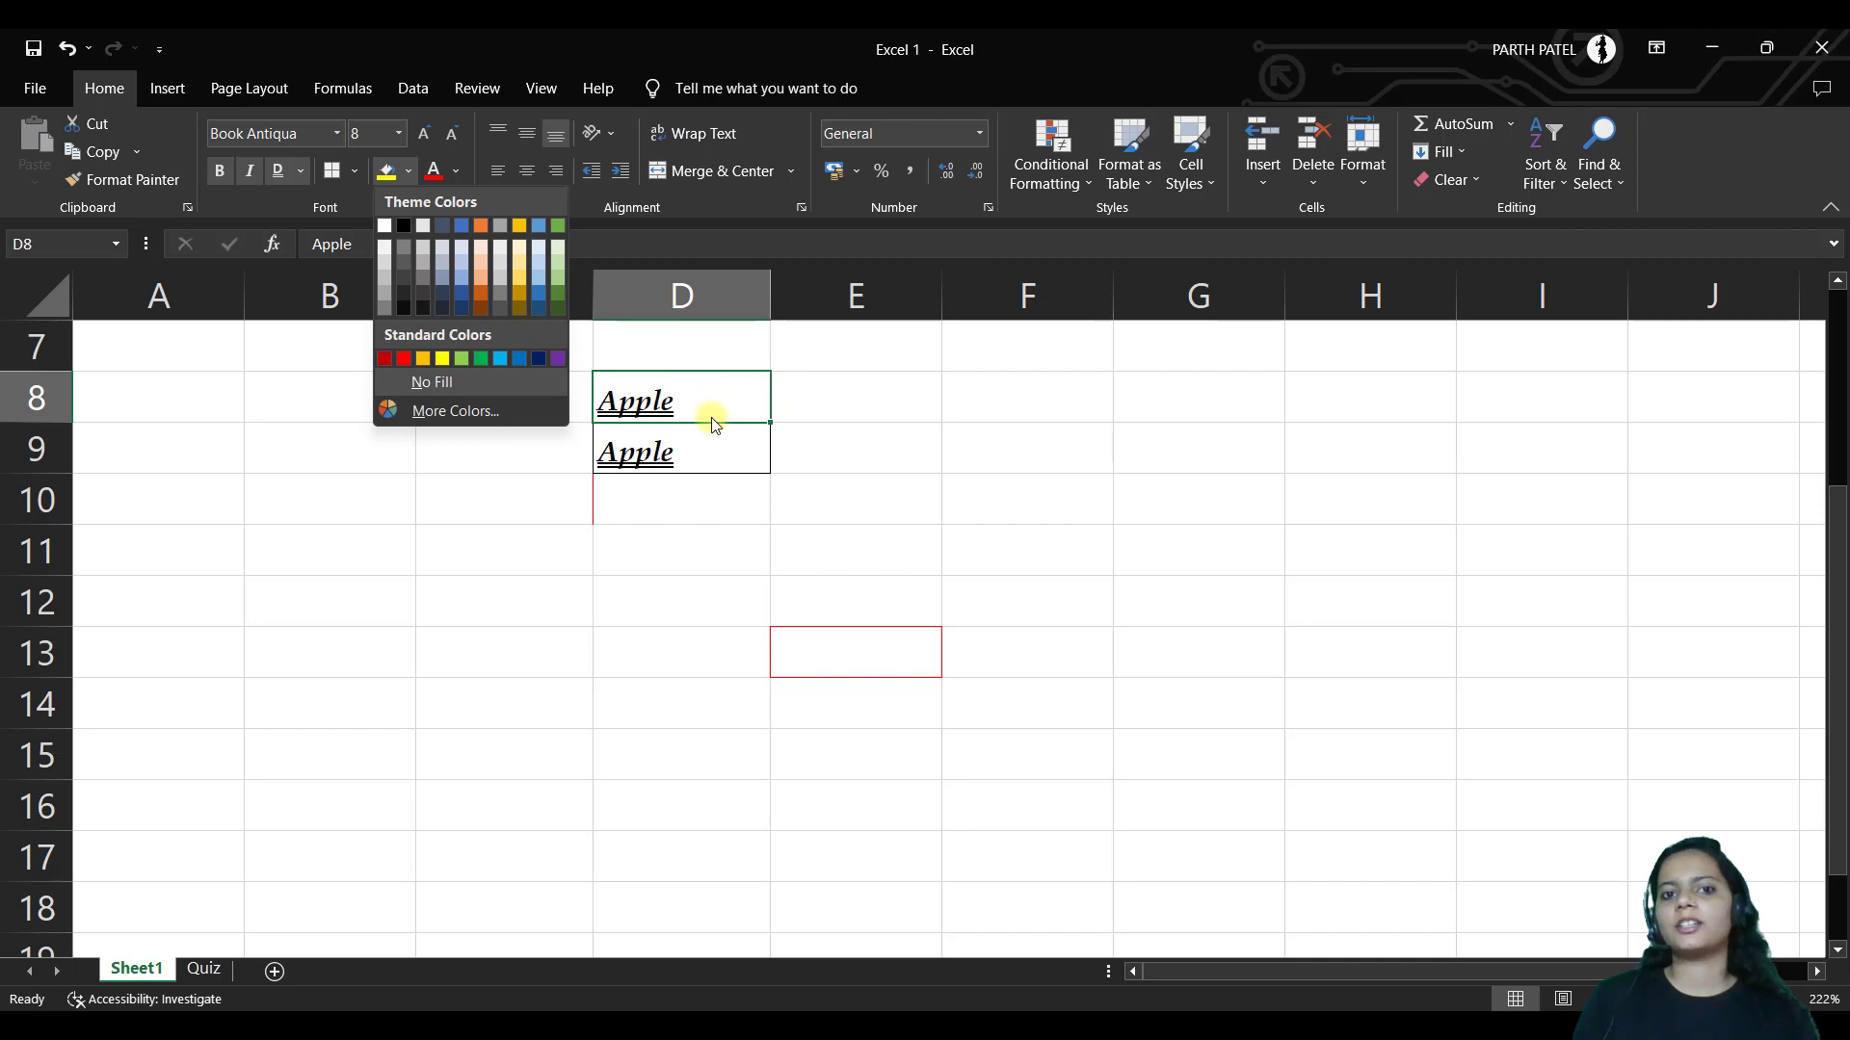
click(443, 361)
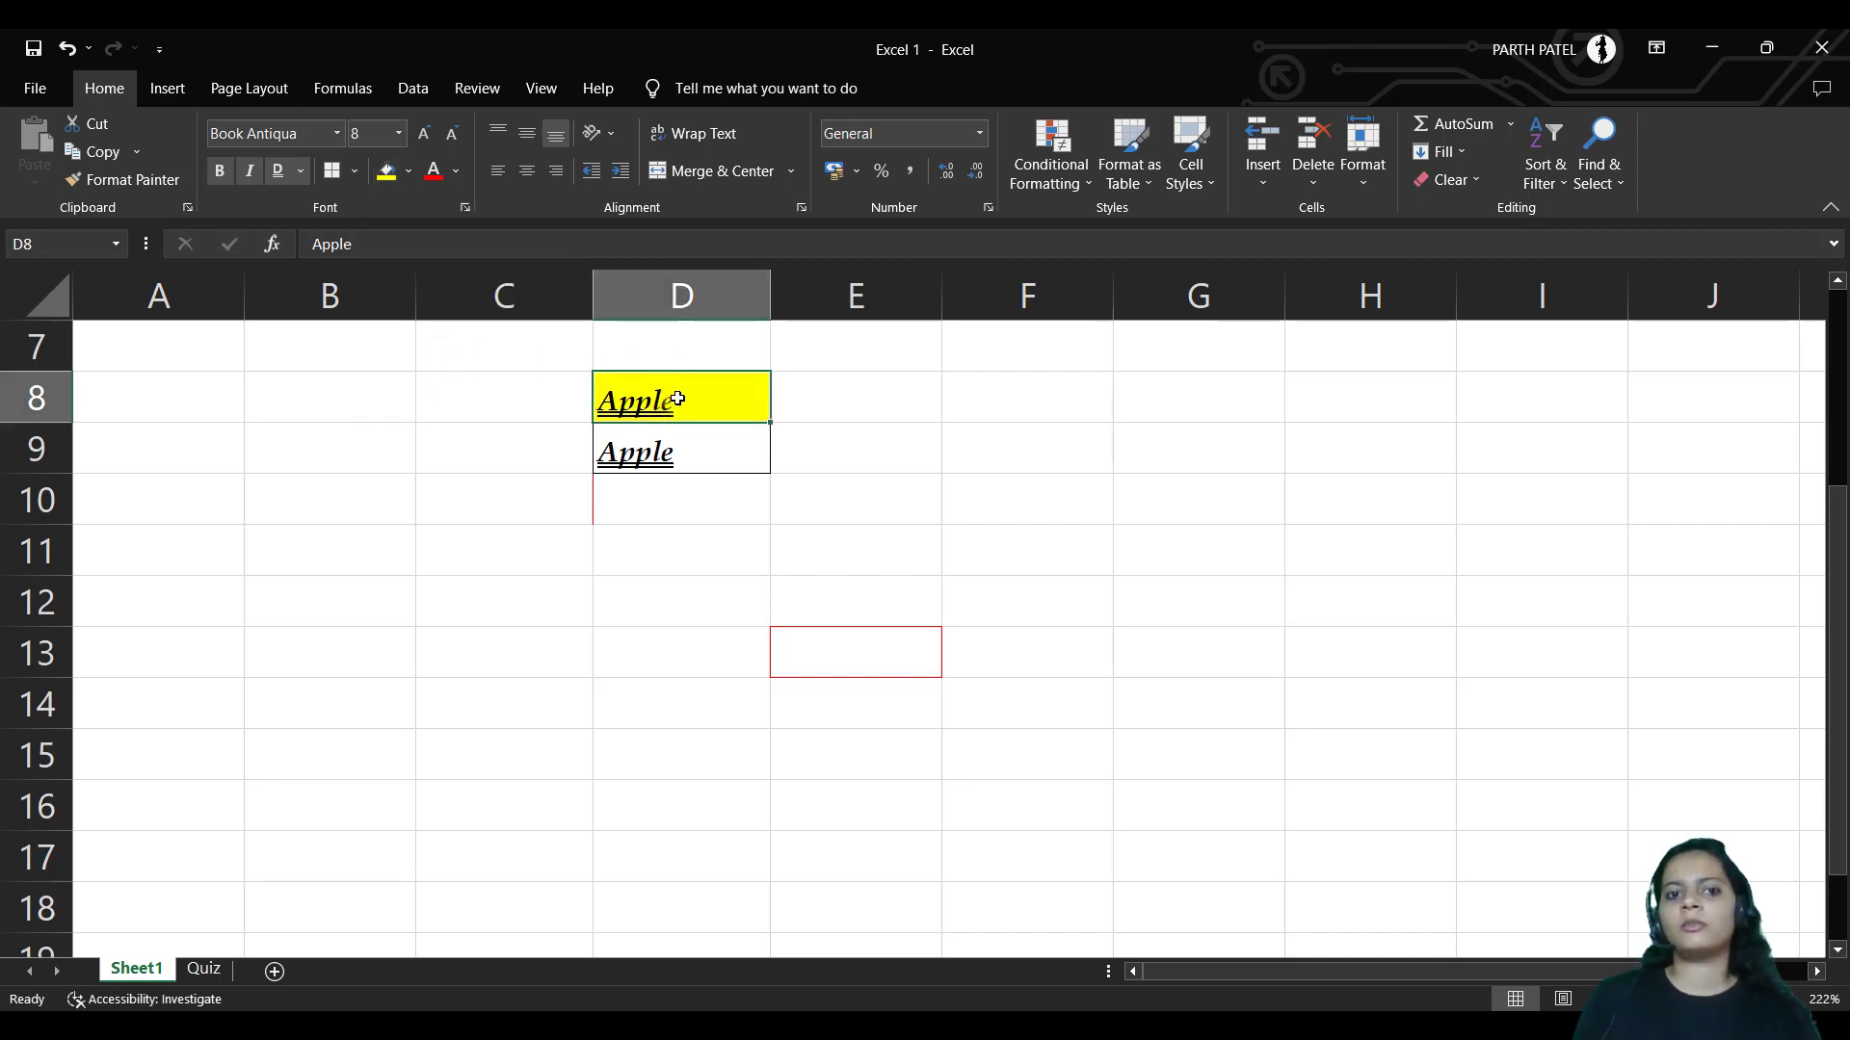
Recolour D8's Apple text from the Font Color palette
click(408, 171)
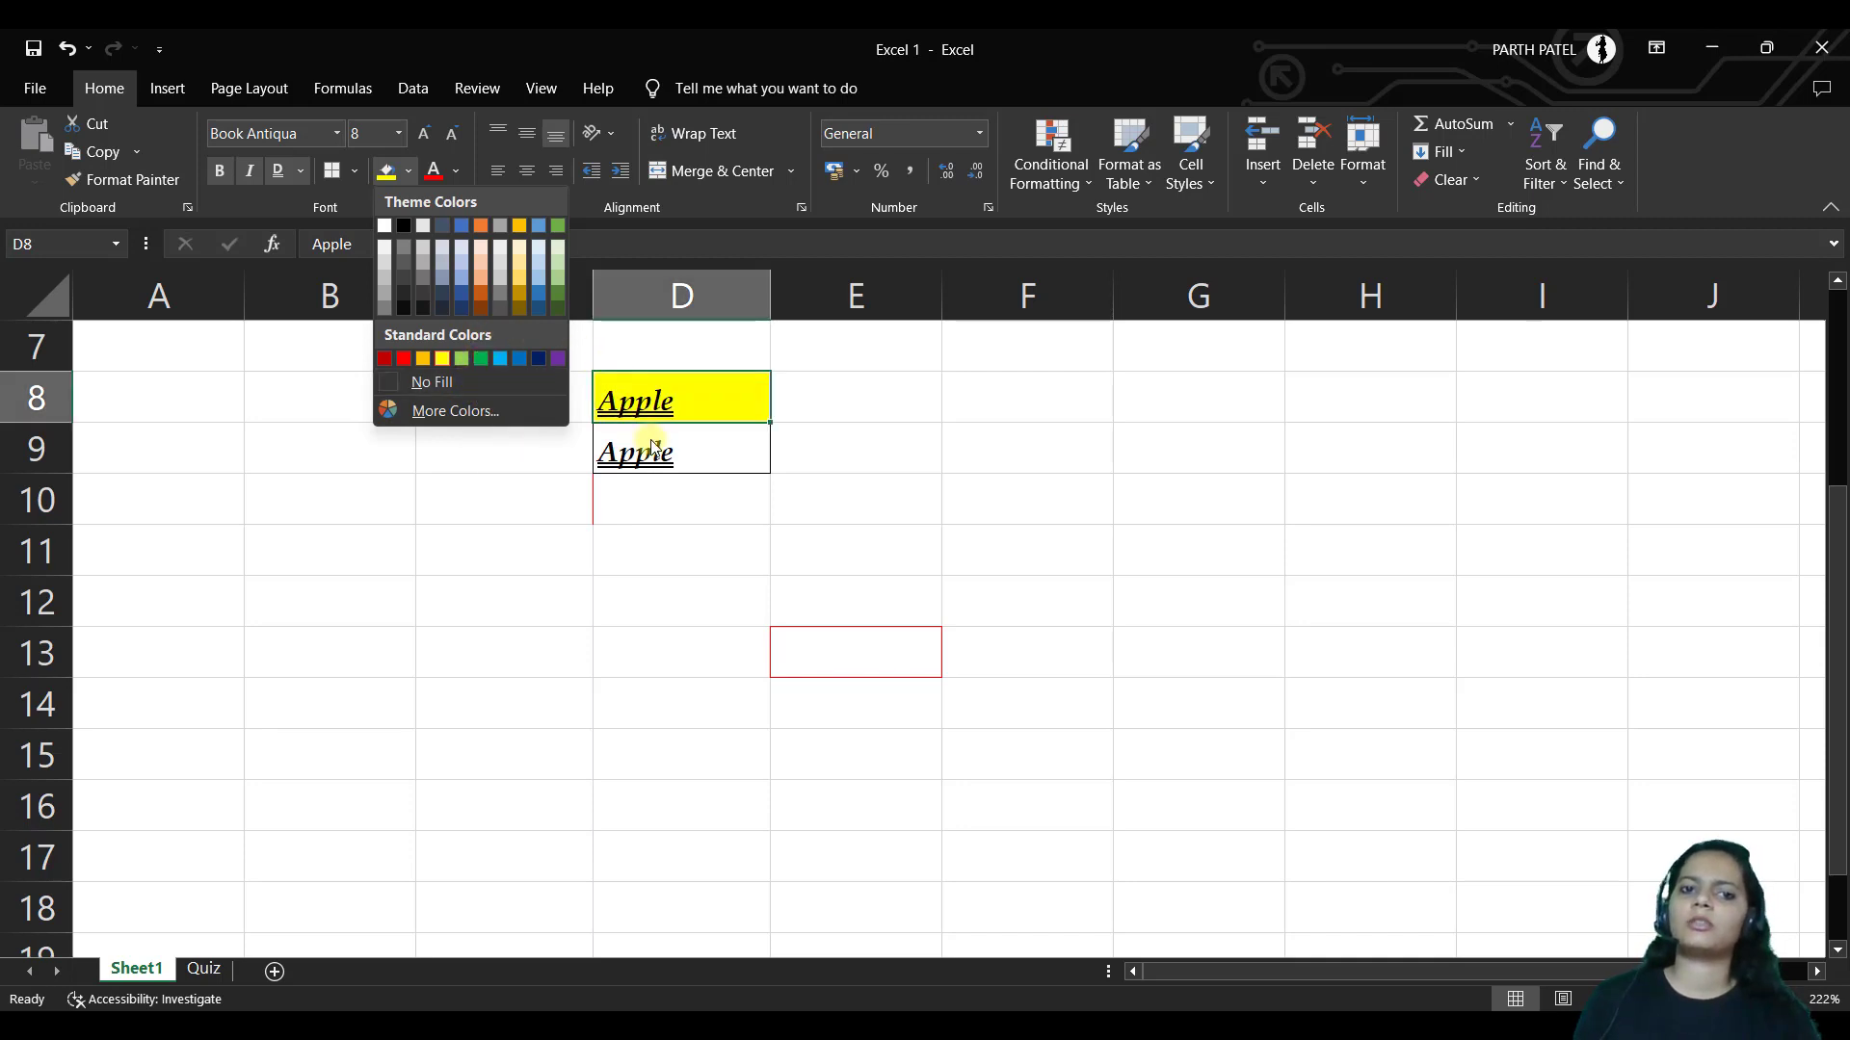
click(667, 465)
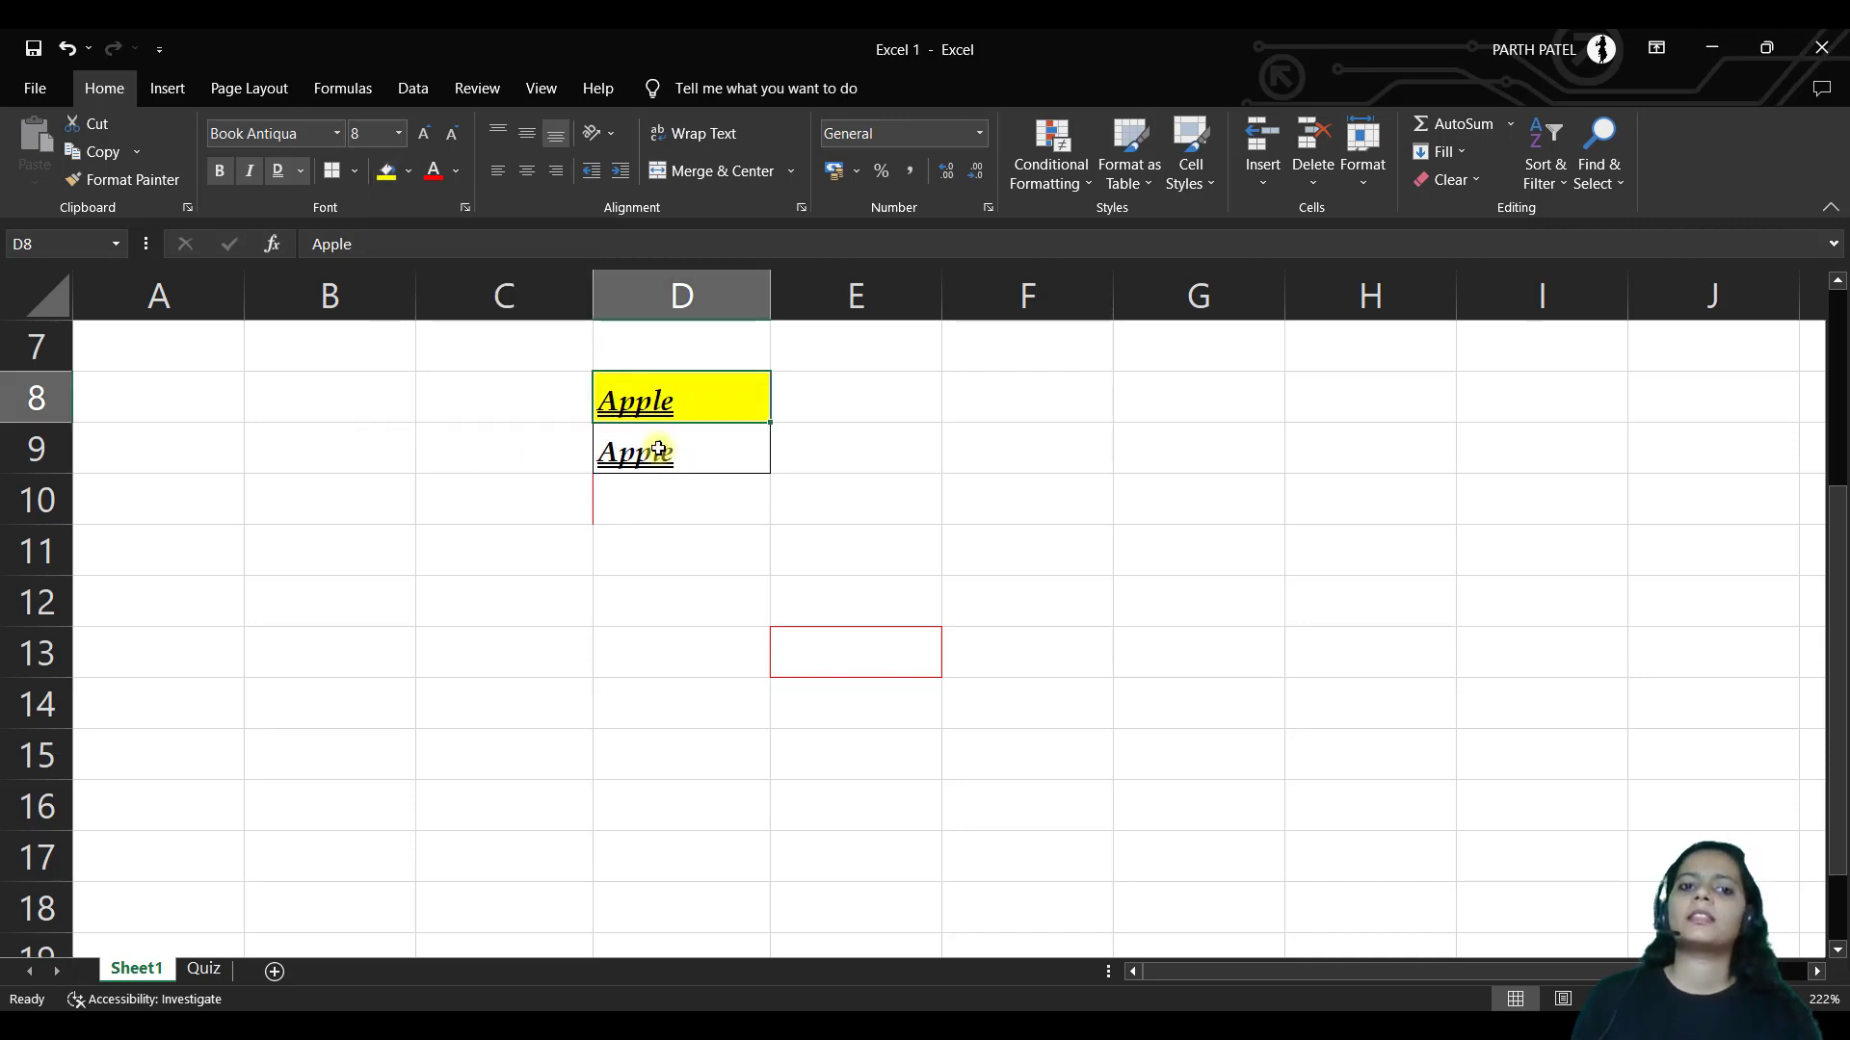
click(458, 174)
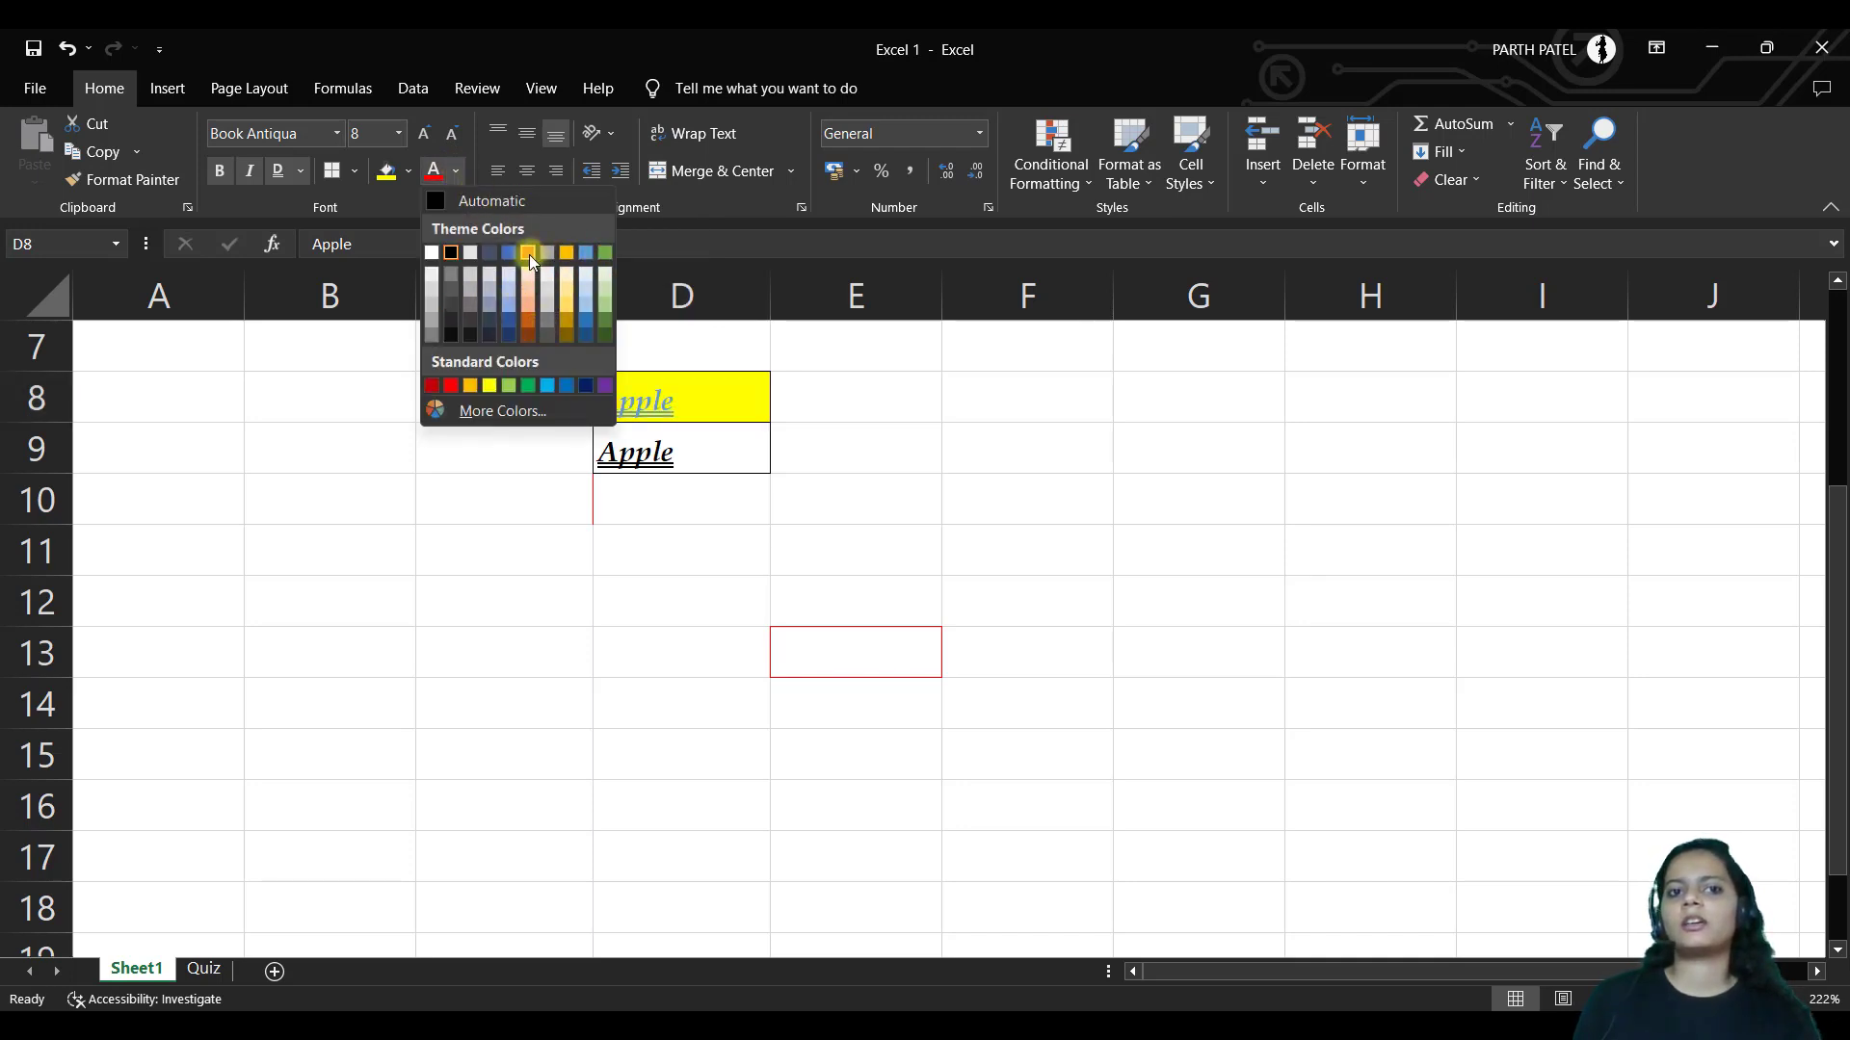
click(599, 381)
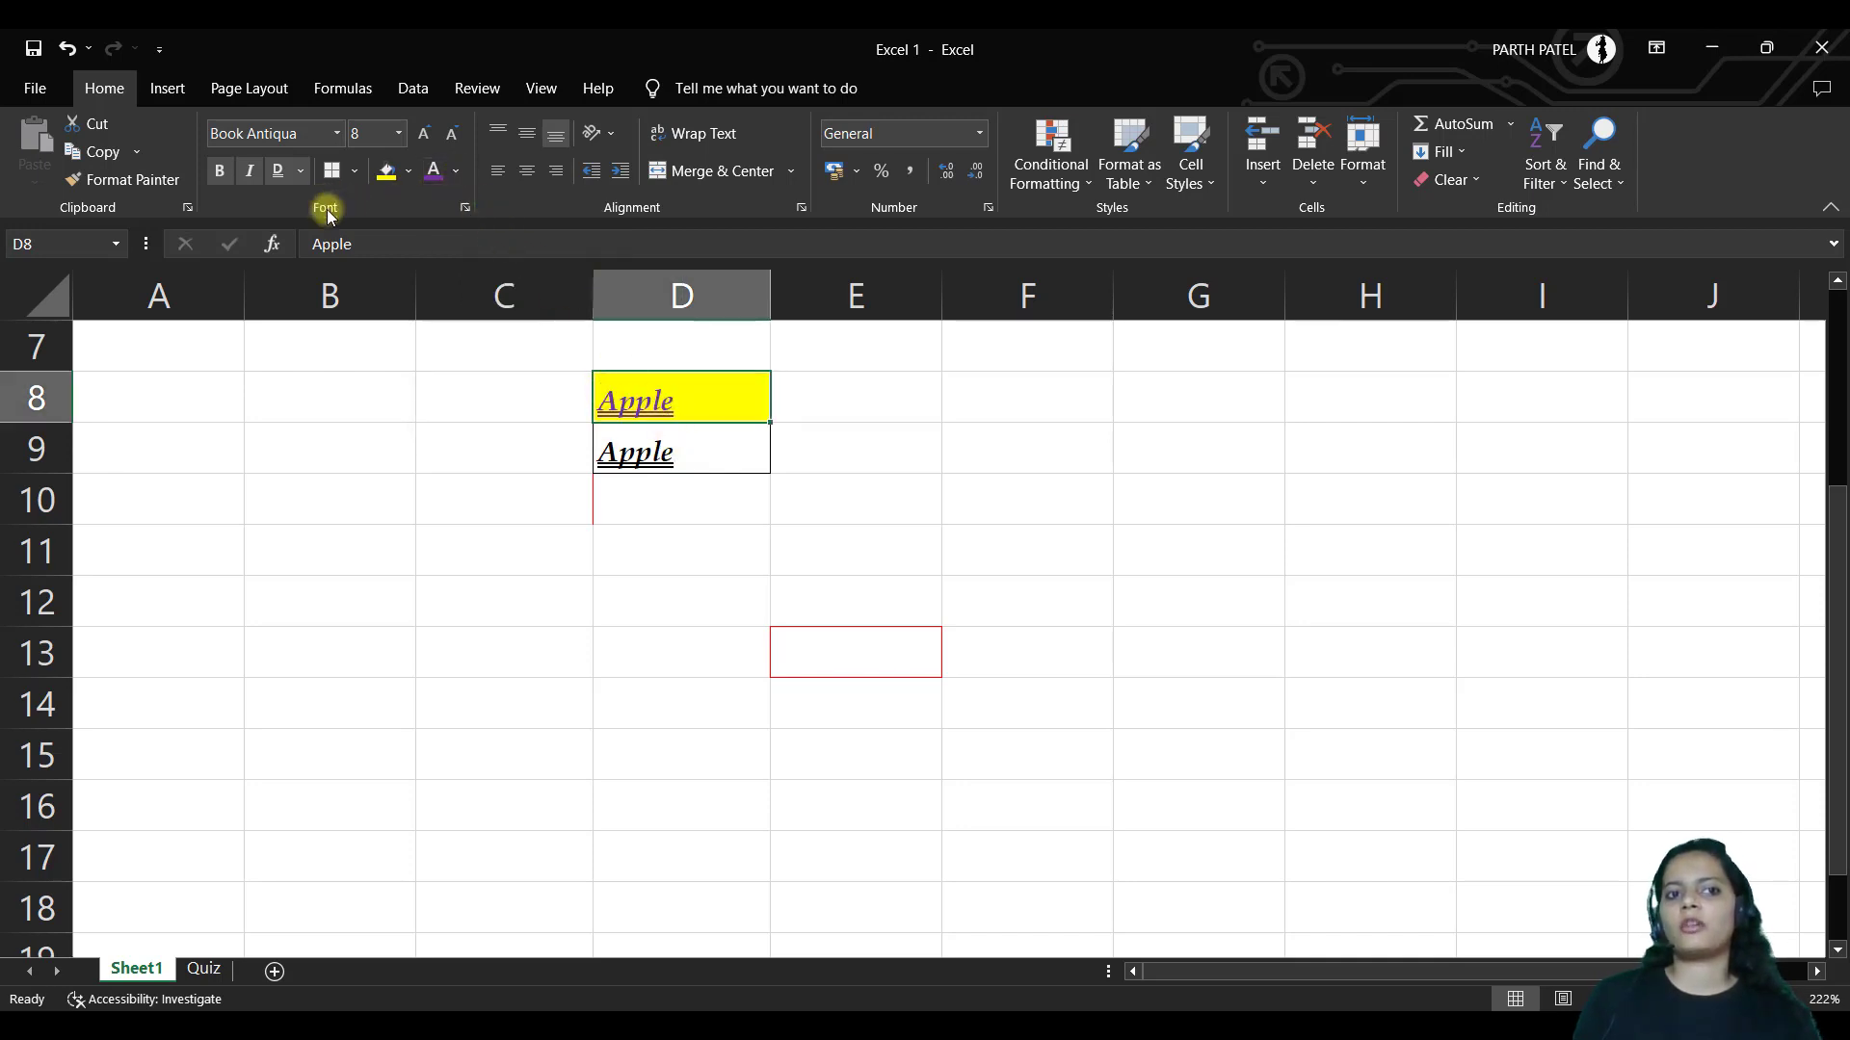
click(463, 207)
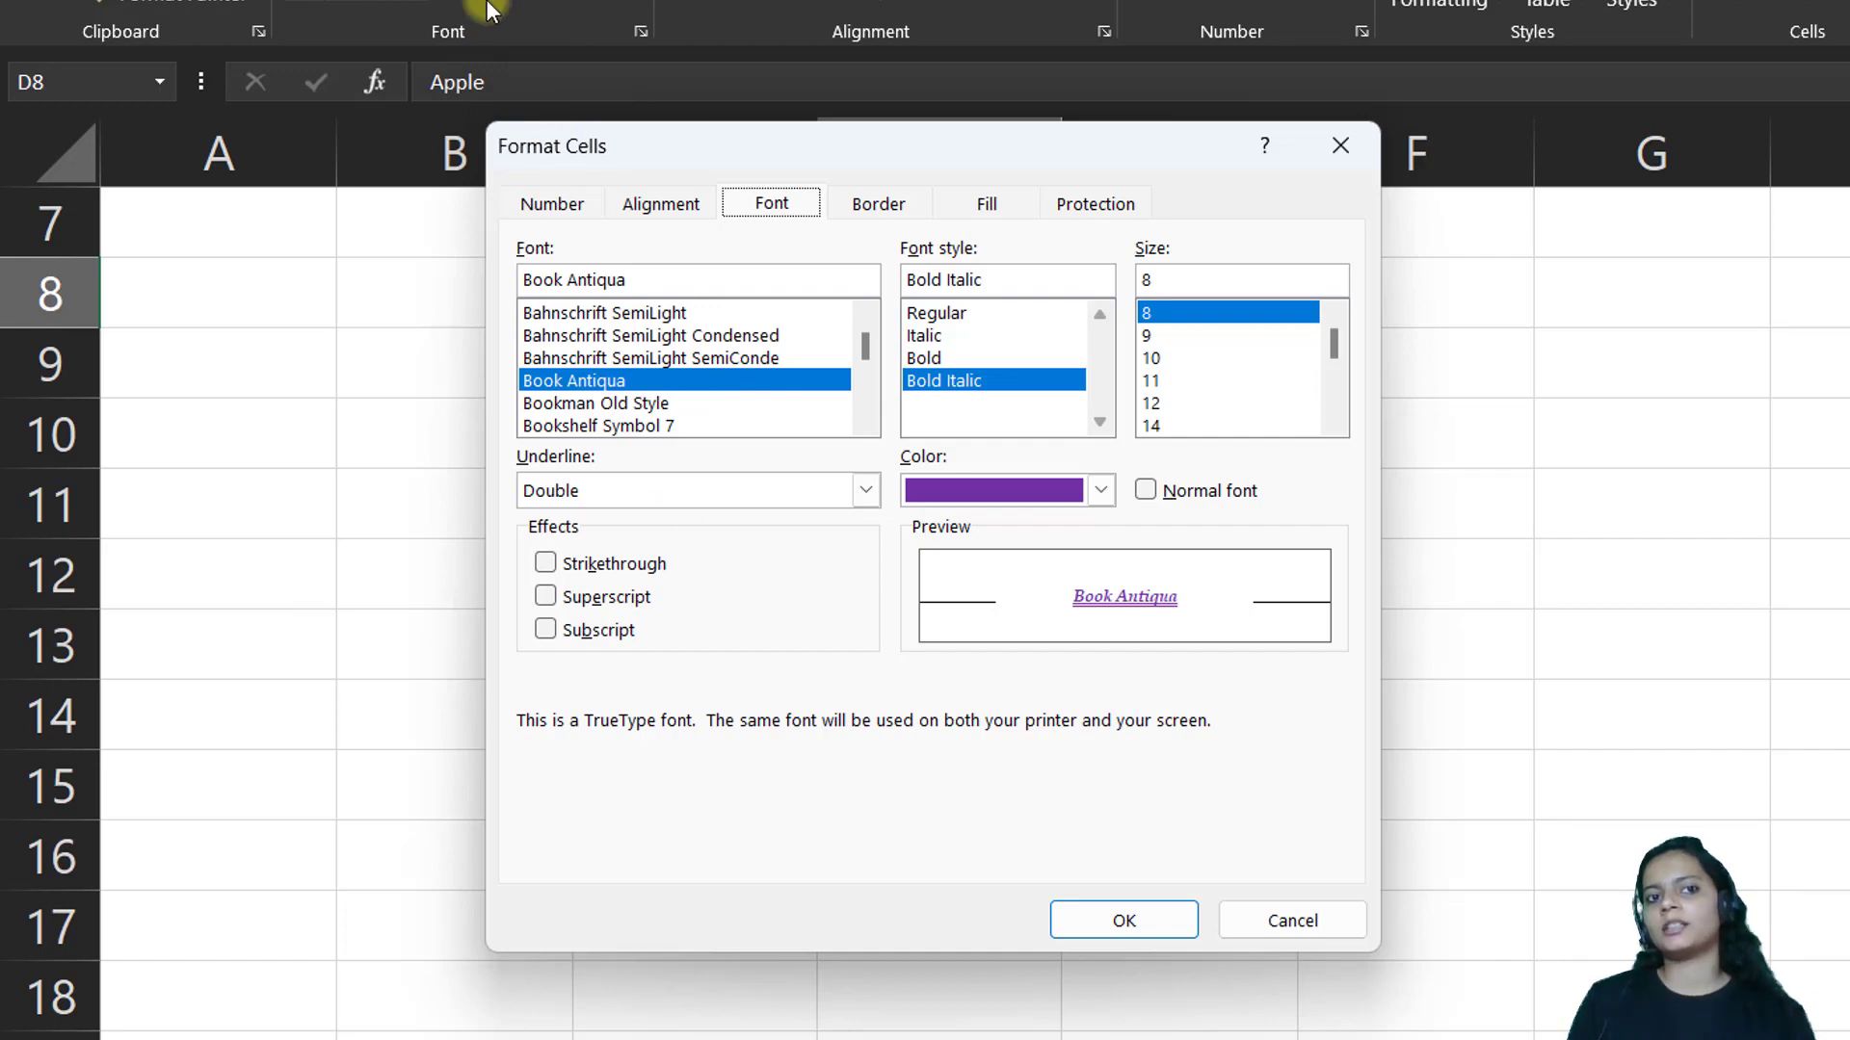
click(879, 205)
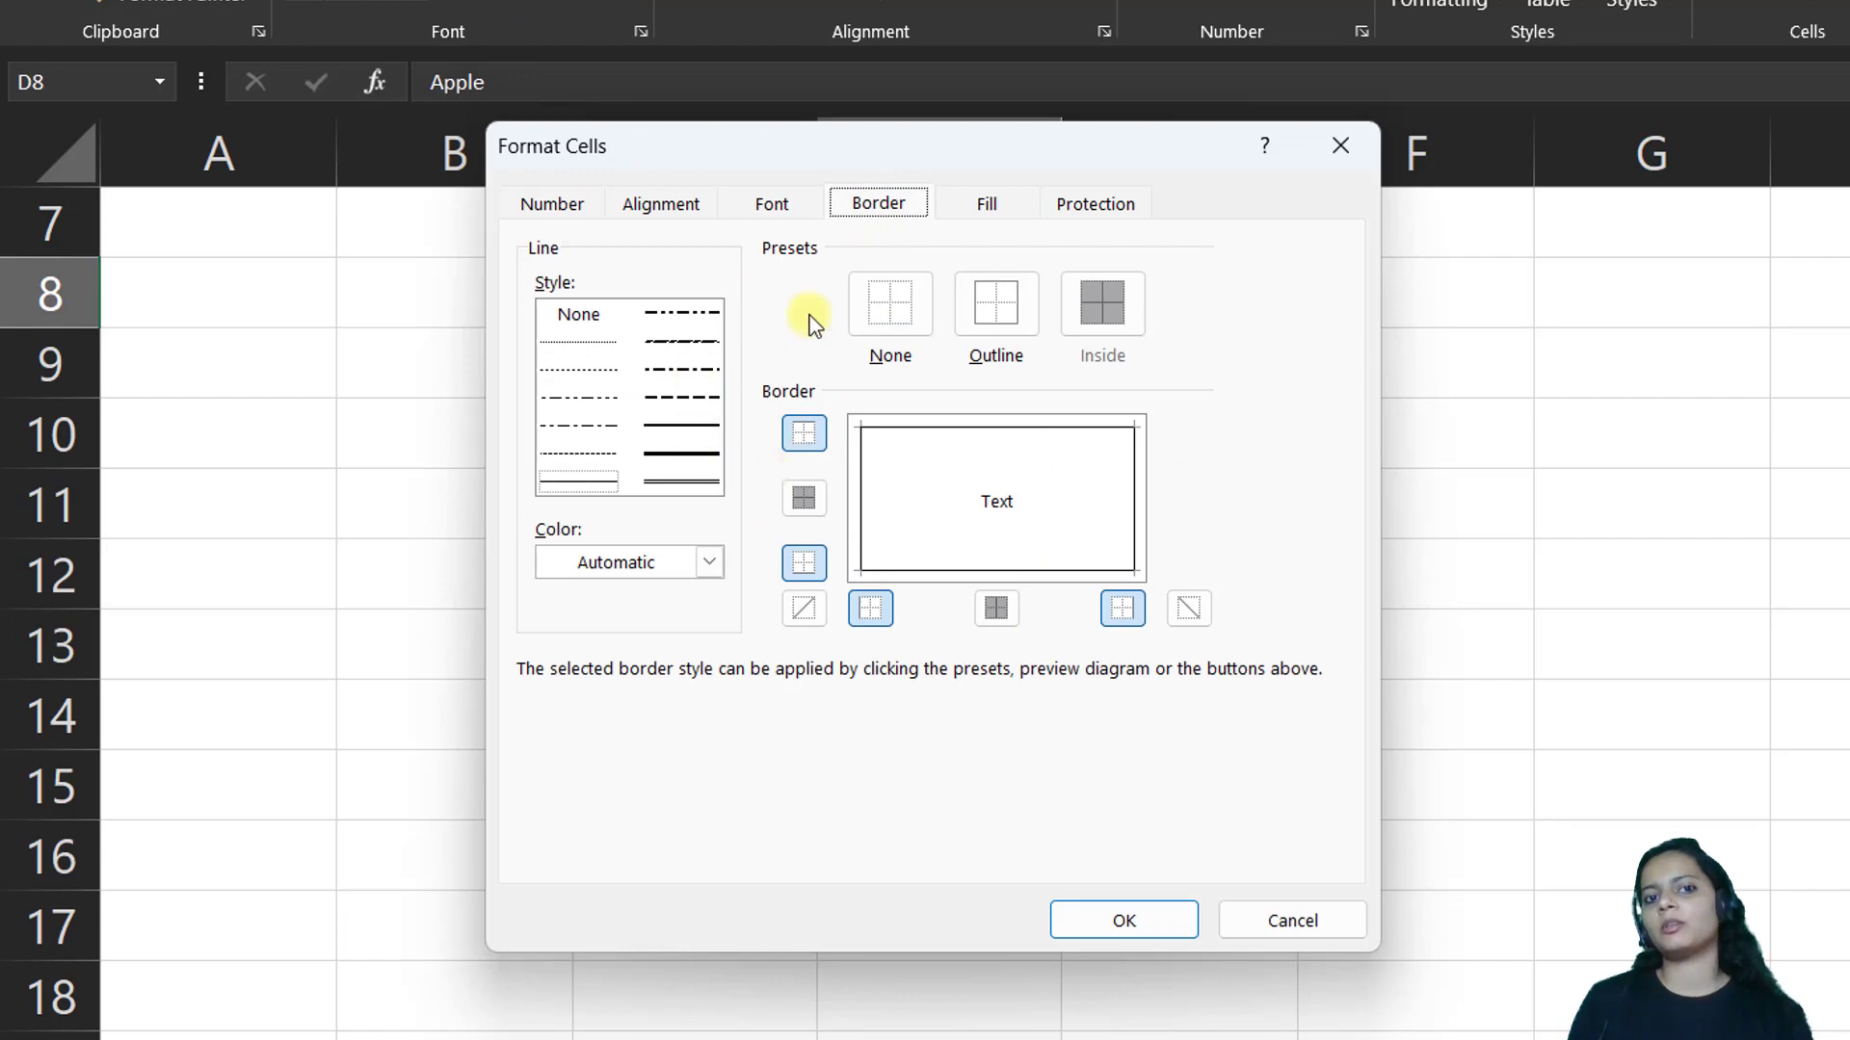
click(751, 202)
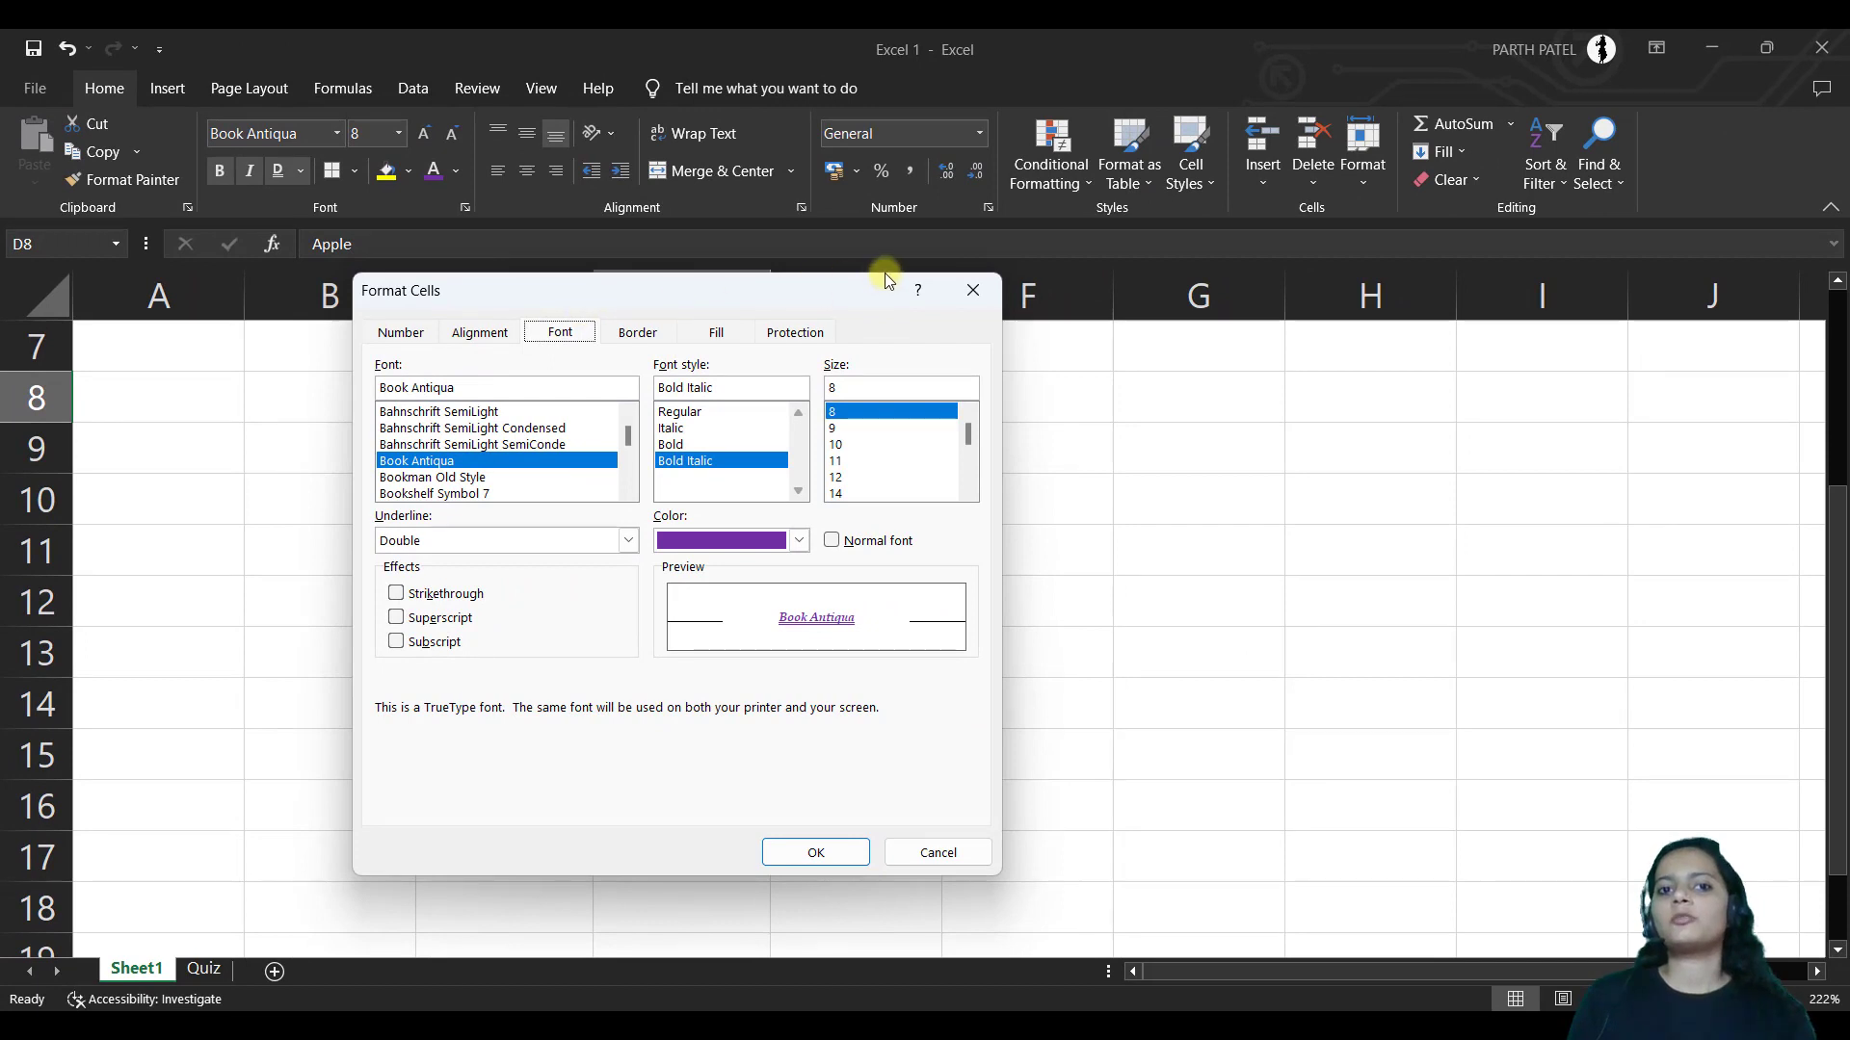
drag(827, 292, 1312, 303)
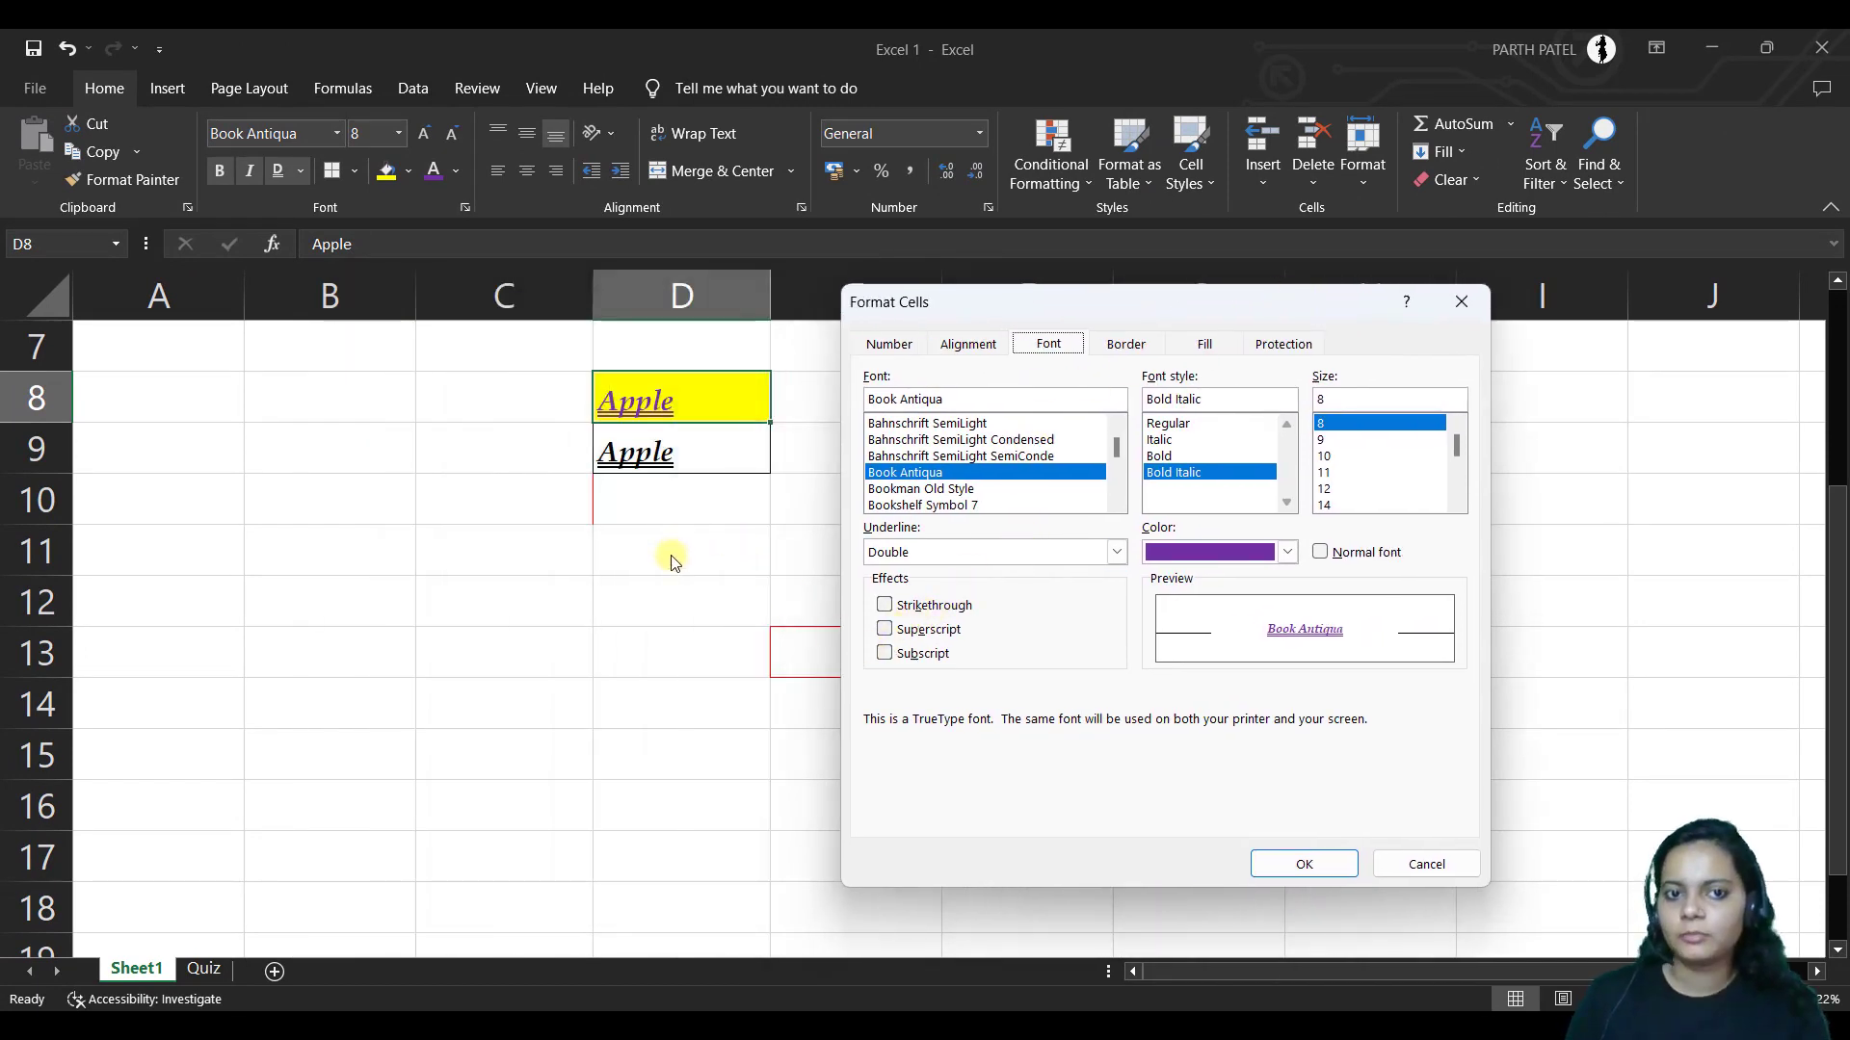
click(1461, 302)
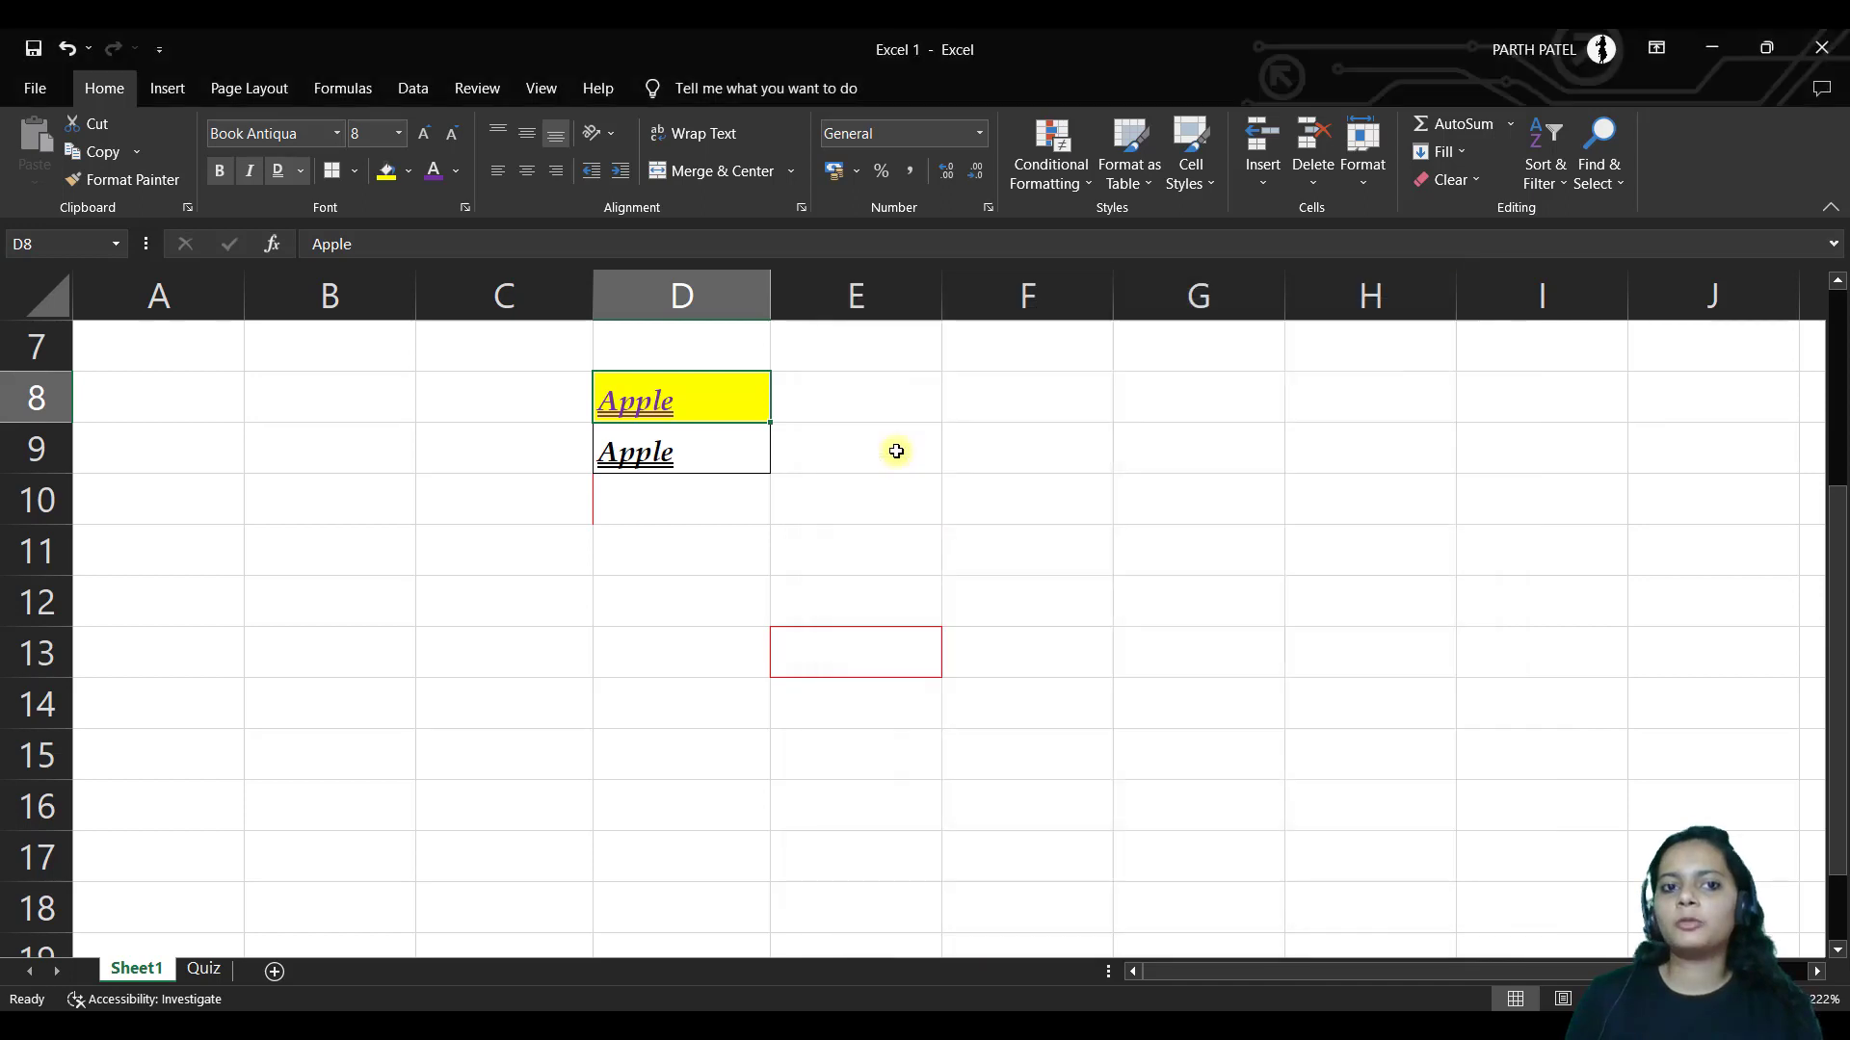
Enter x2 in D11 and make the 2 superscript
click(680, 550)
text(x2)
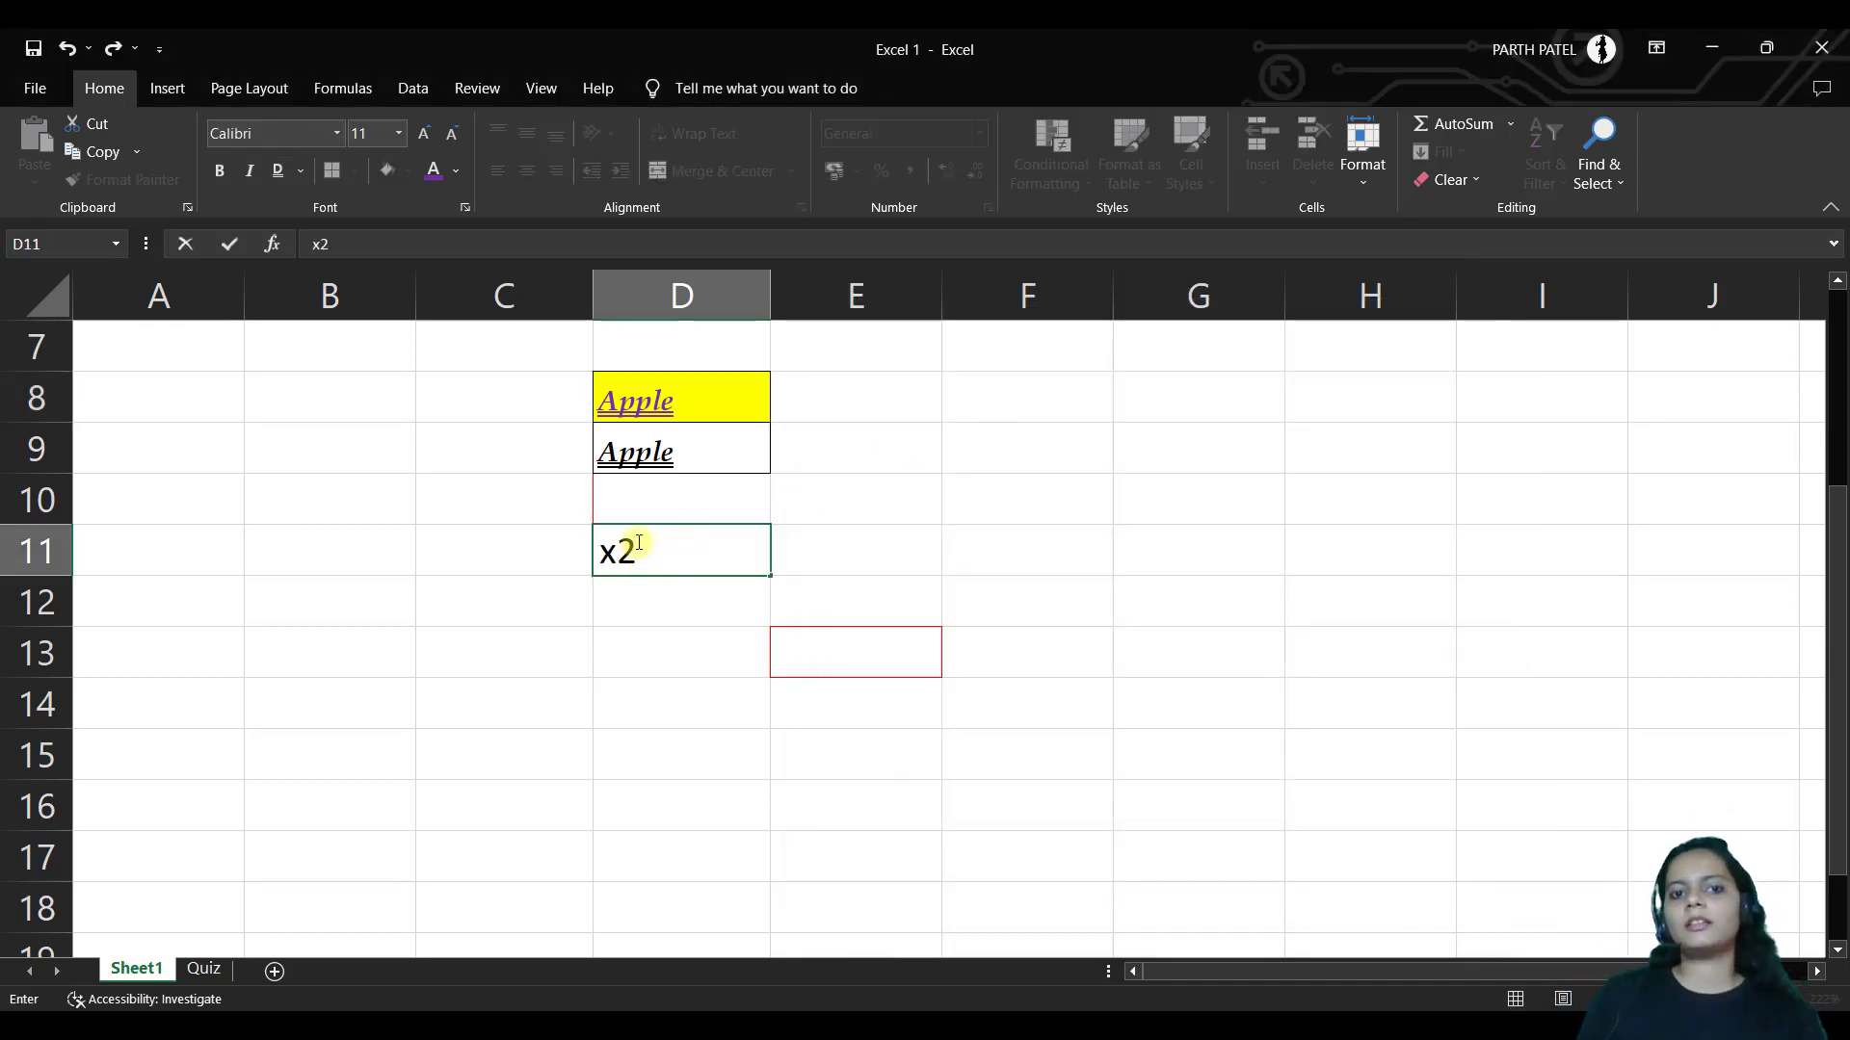
drag(639, 545, 617, 551)
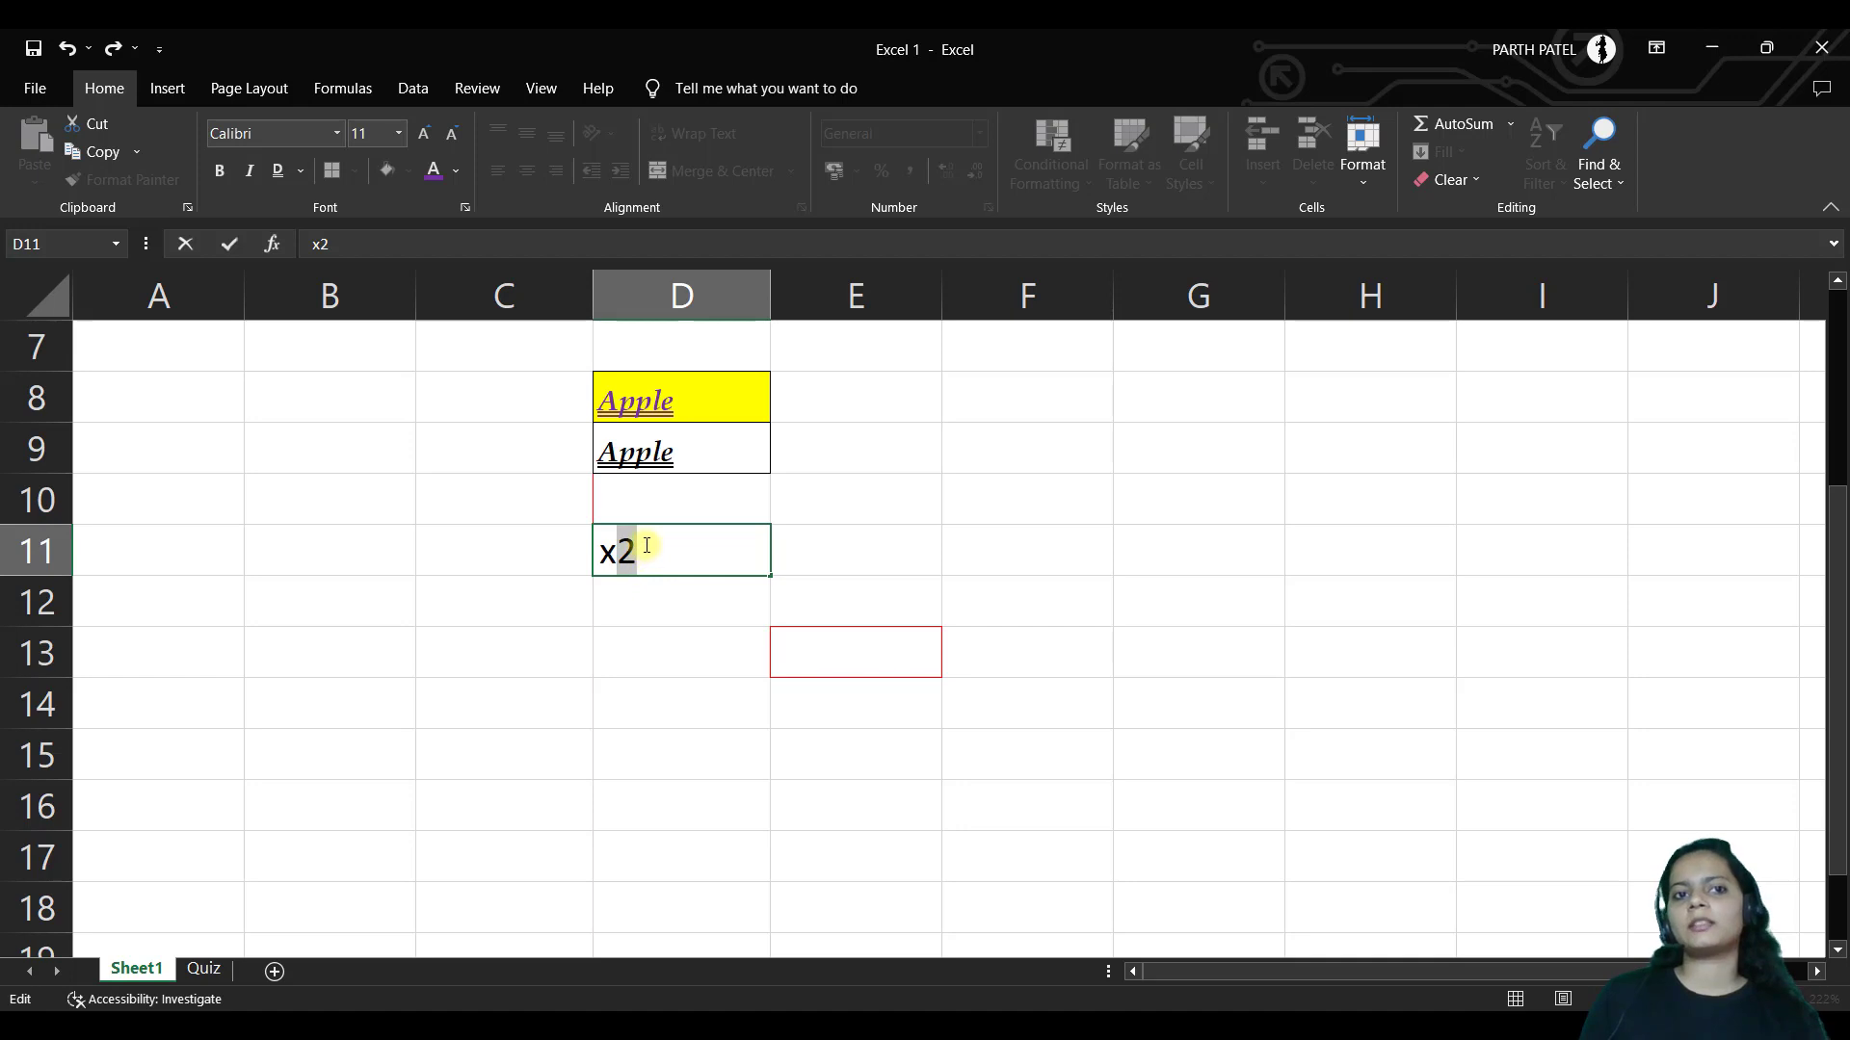
click(465, 209)
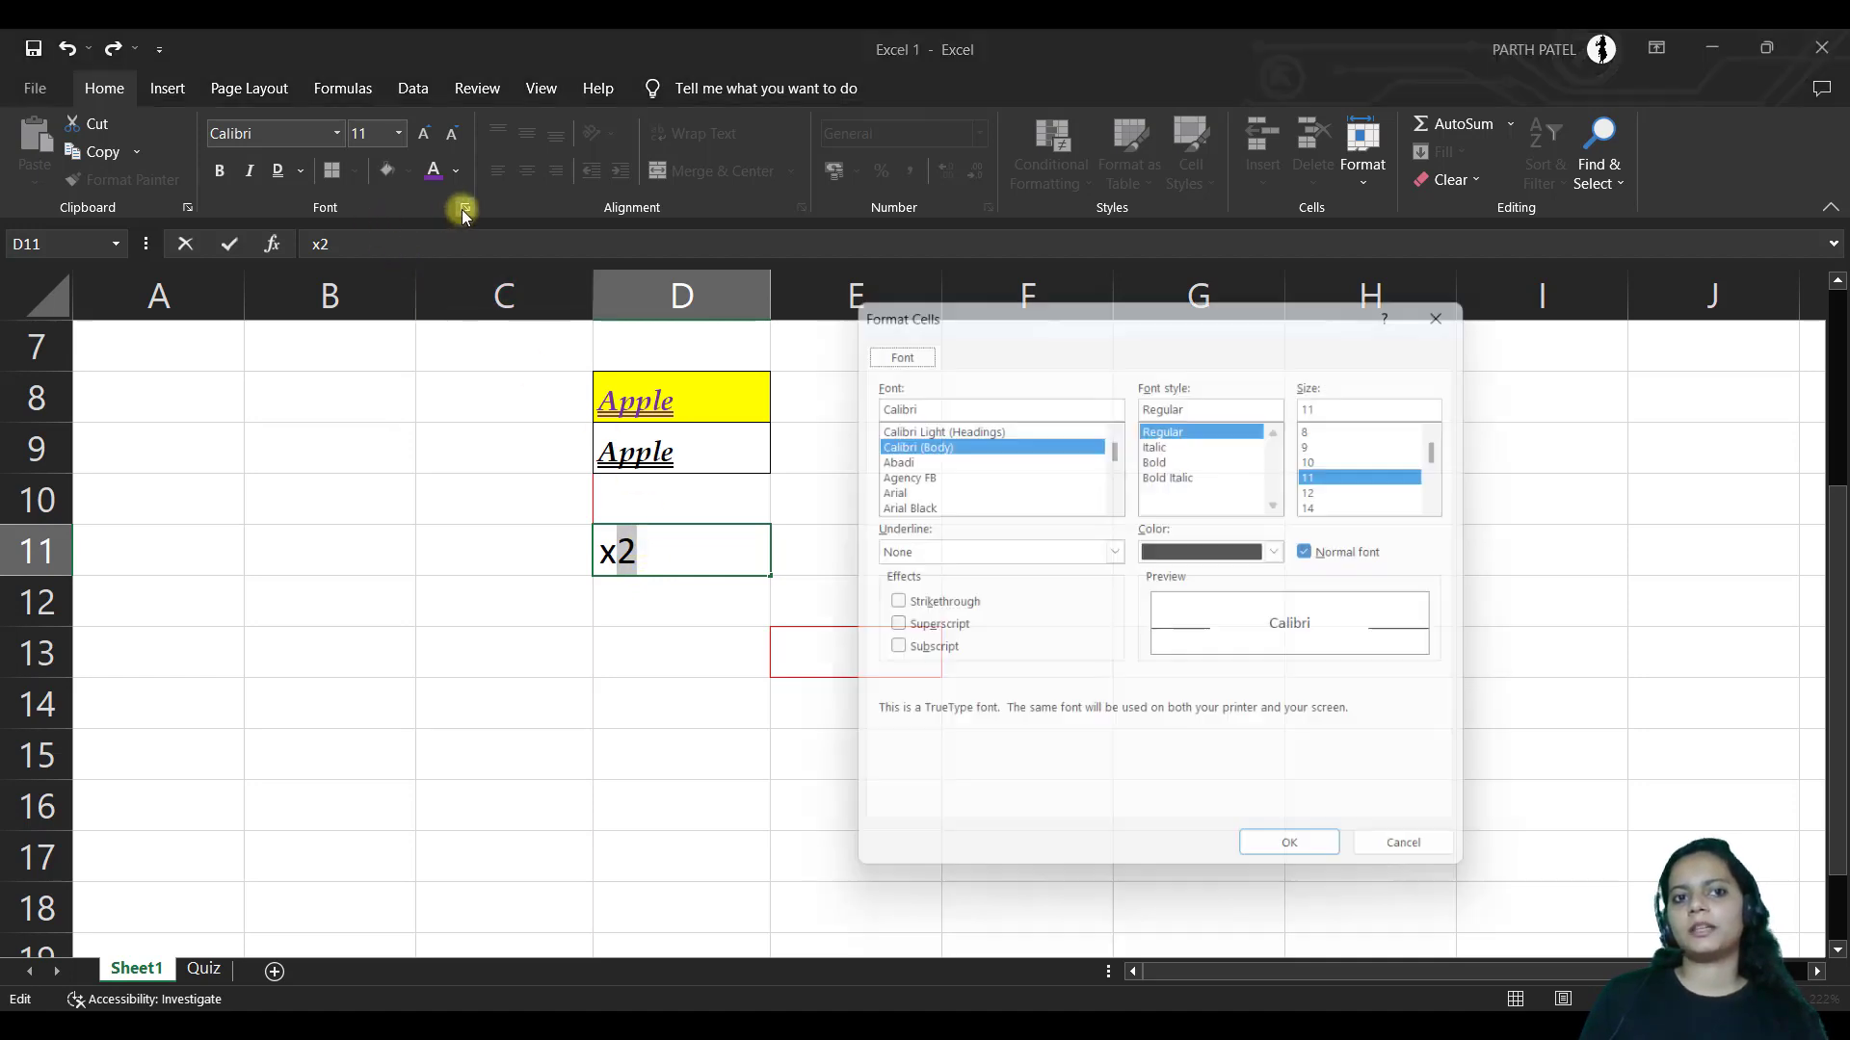
click(886, 632)
click(1303, 867)
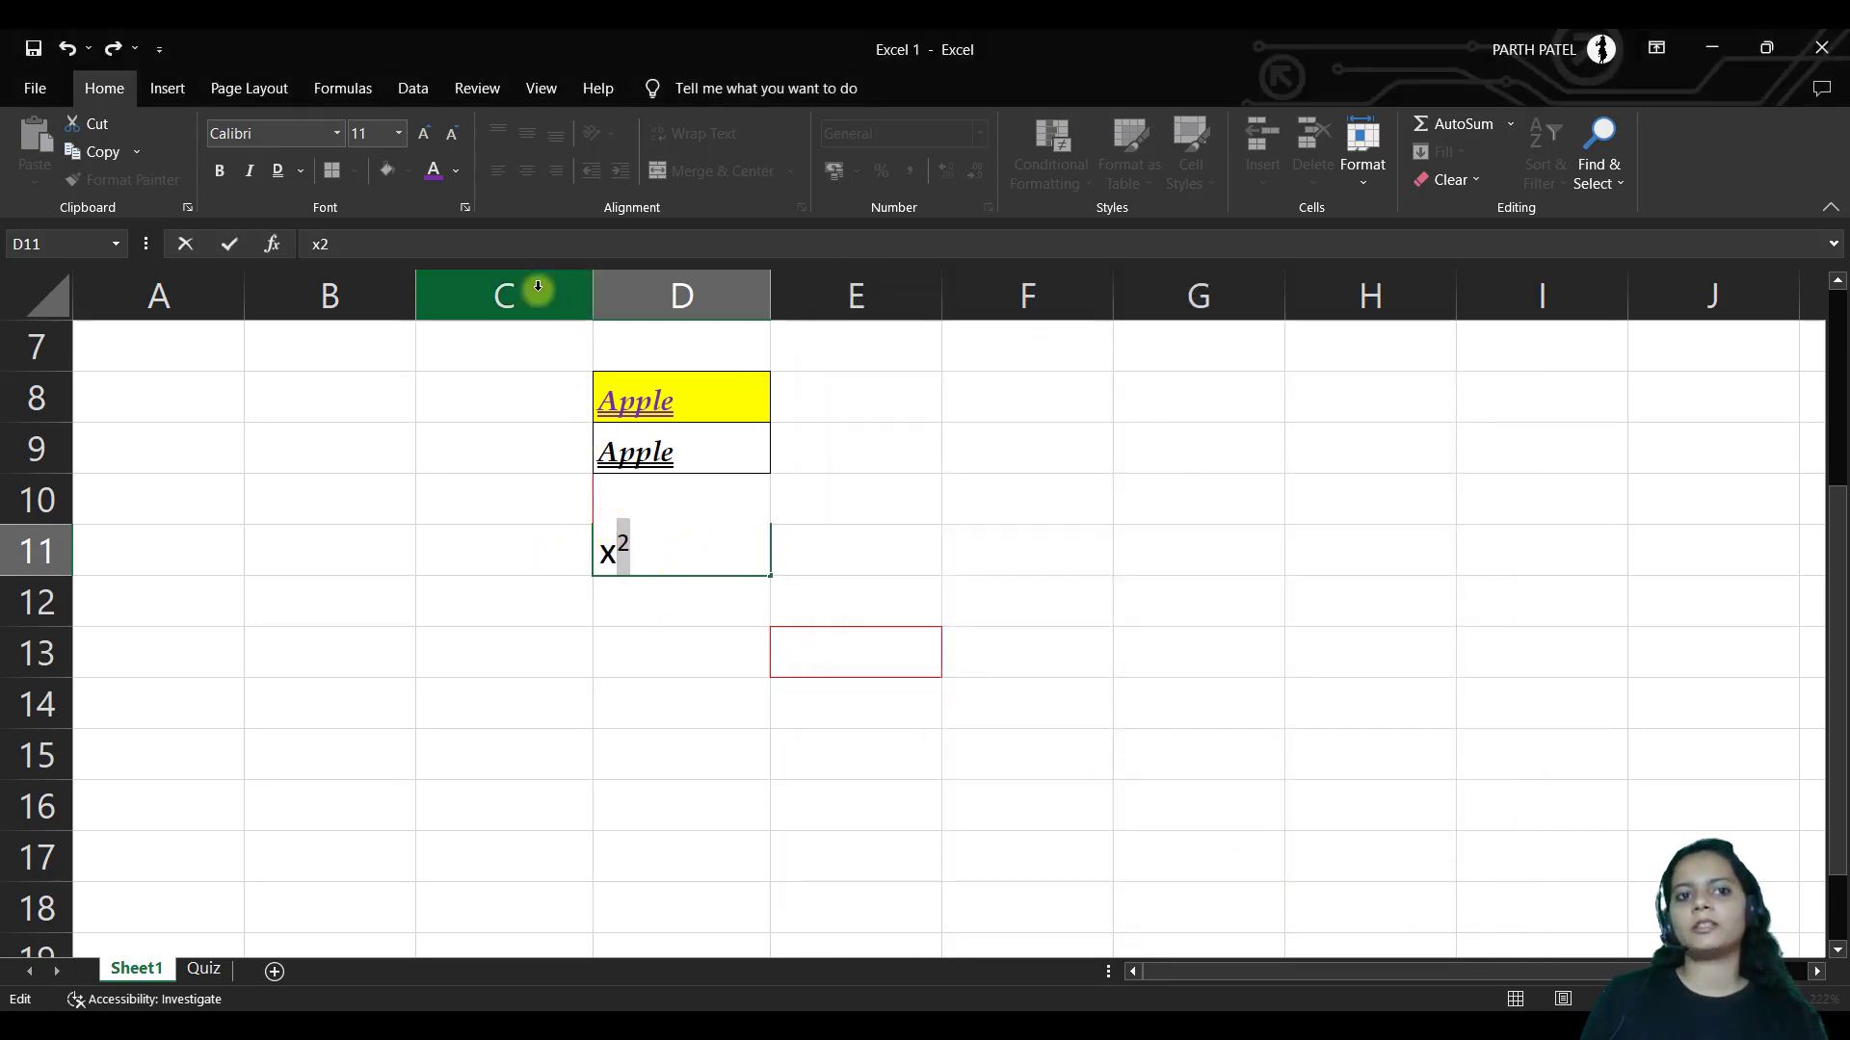
Switch the 2 to subscript, then to strikethrough without subscript
click(464, 207)
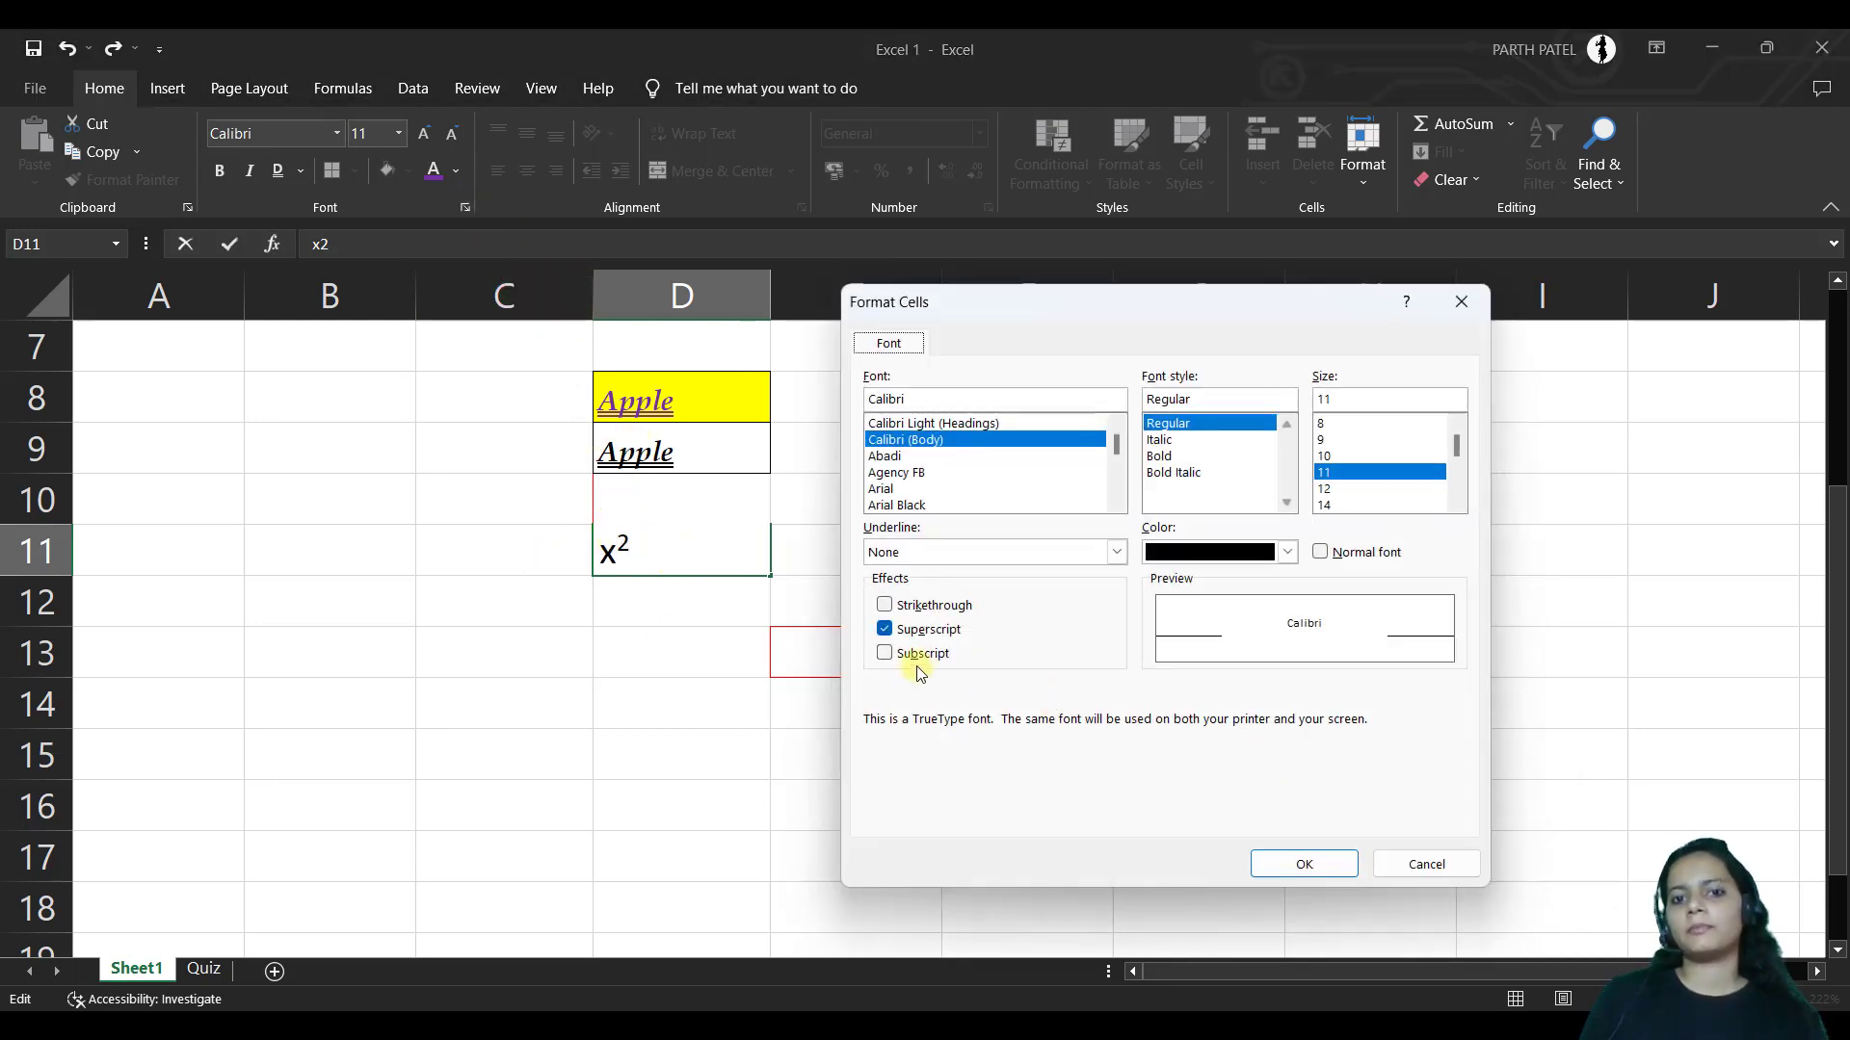
click(884, 653)
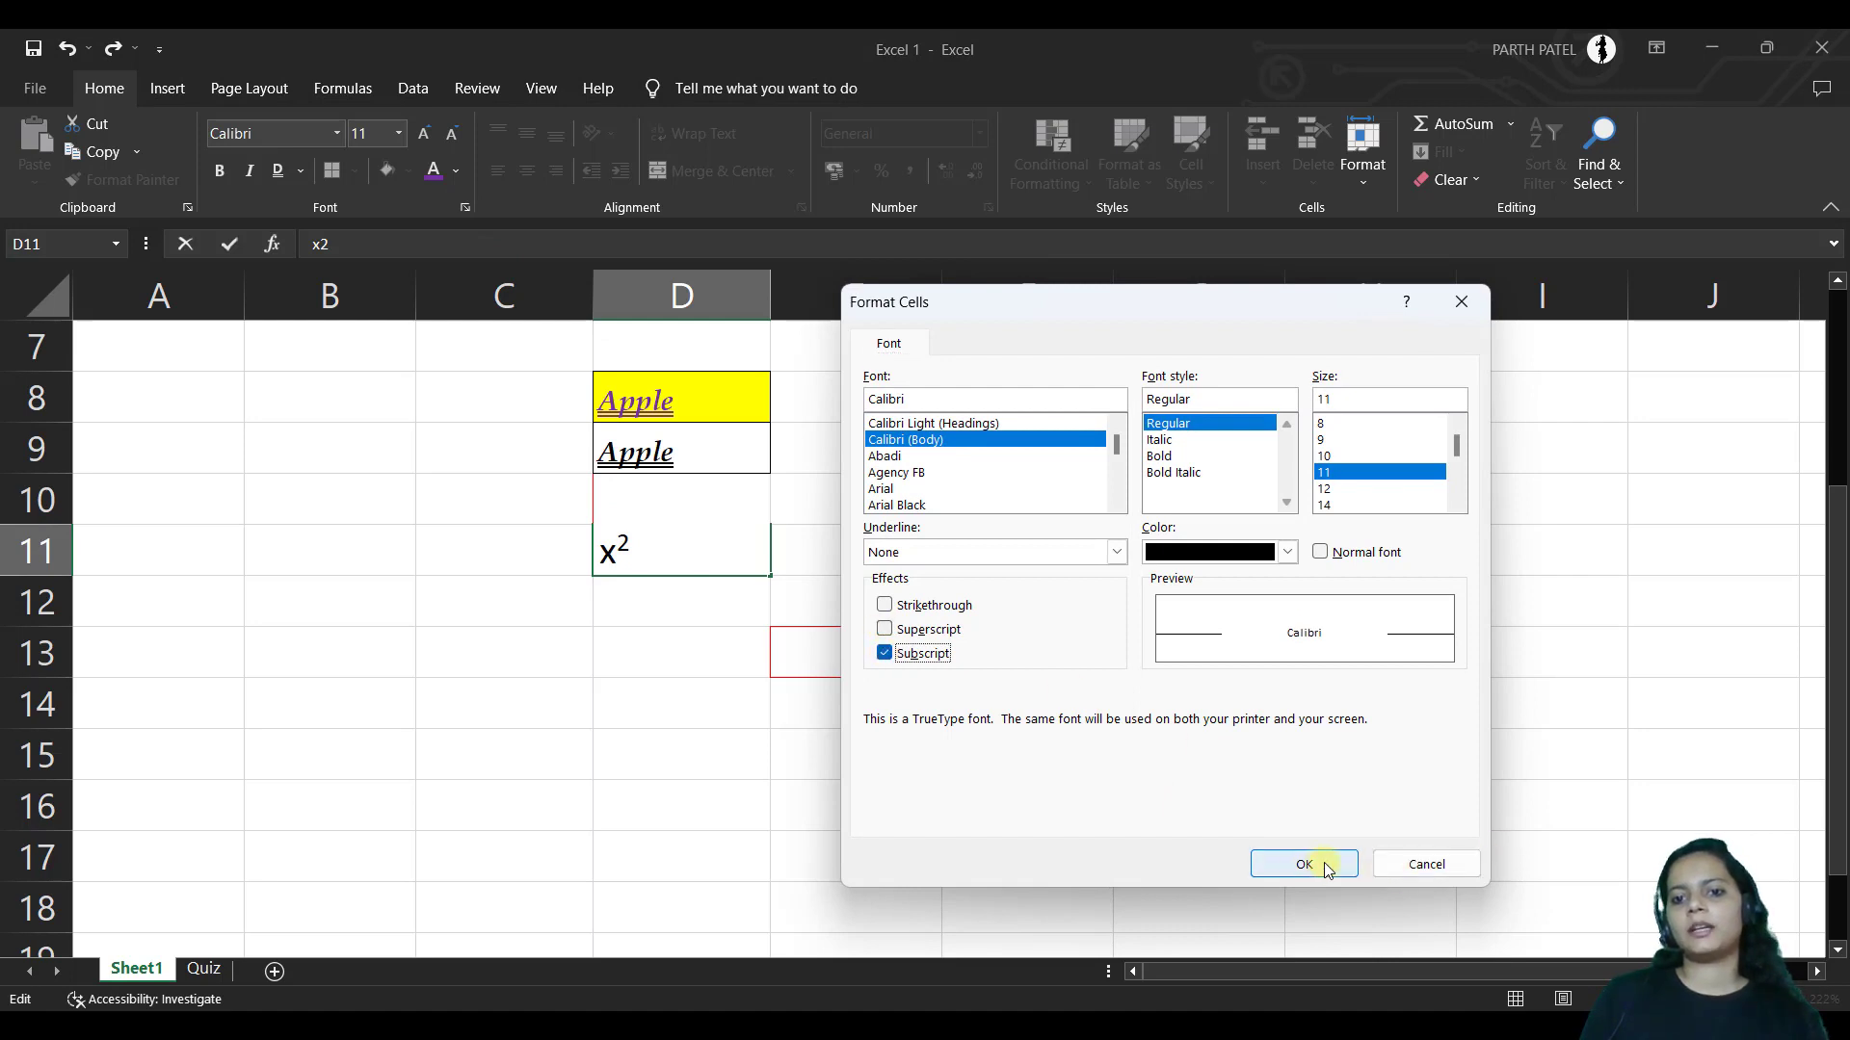
click(1304, 864)
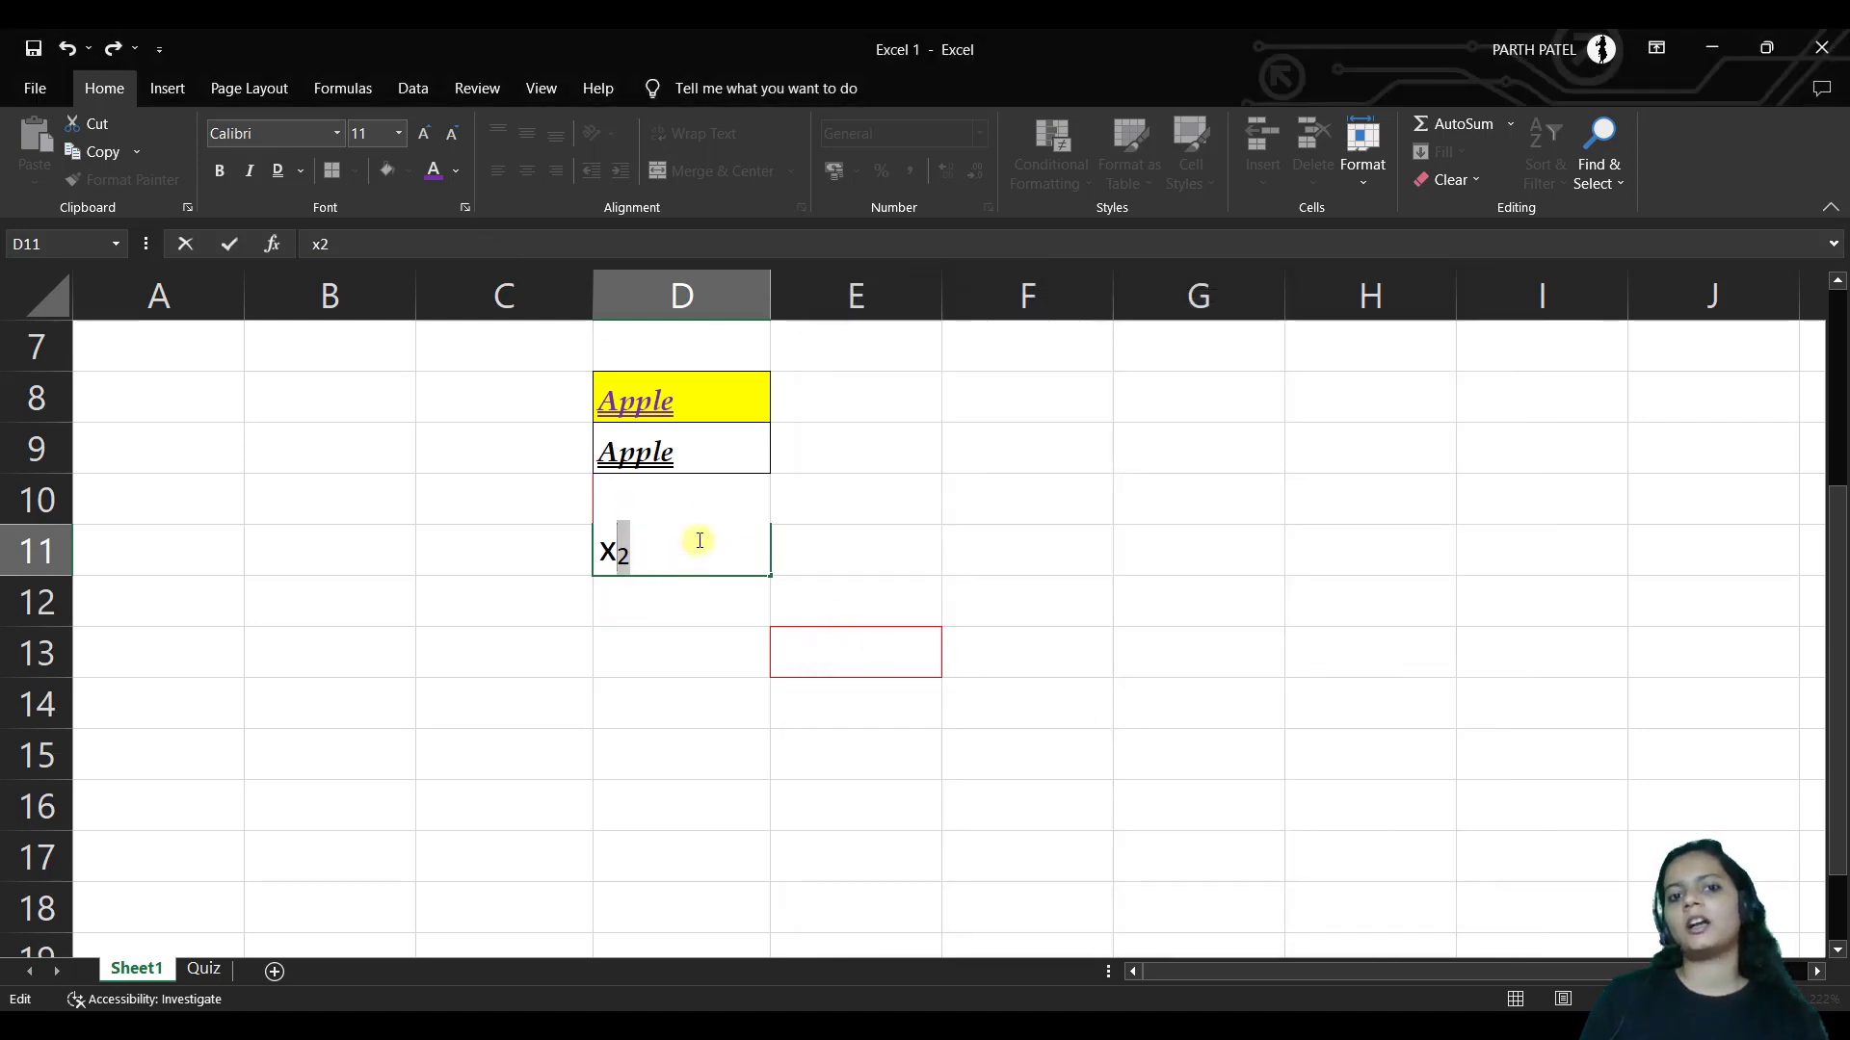
click(466, 207)
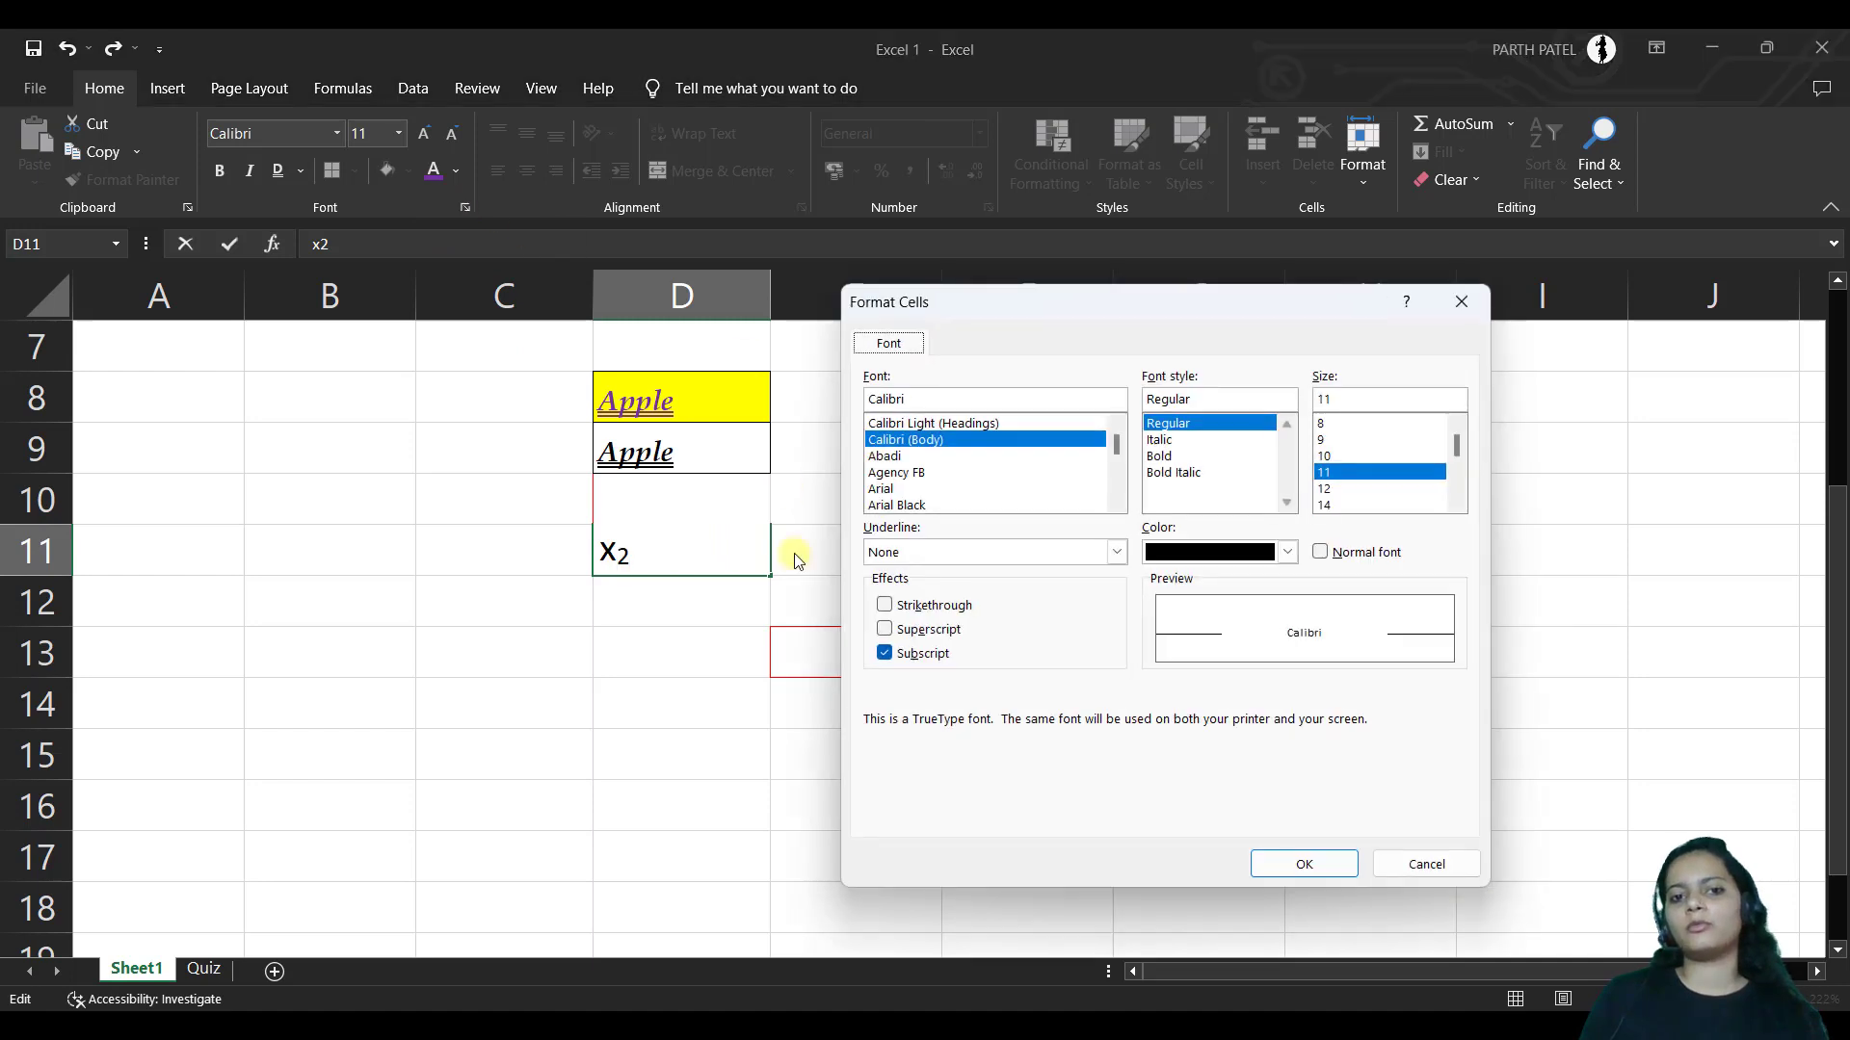
click(884, 605)
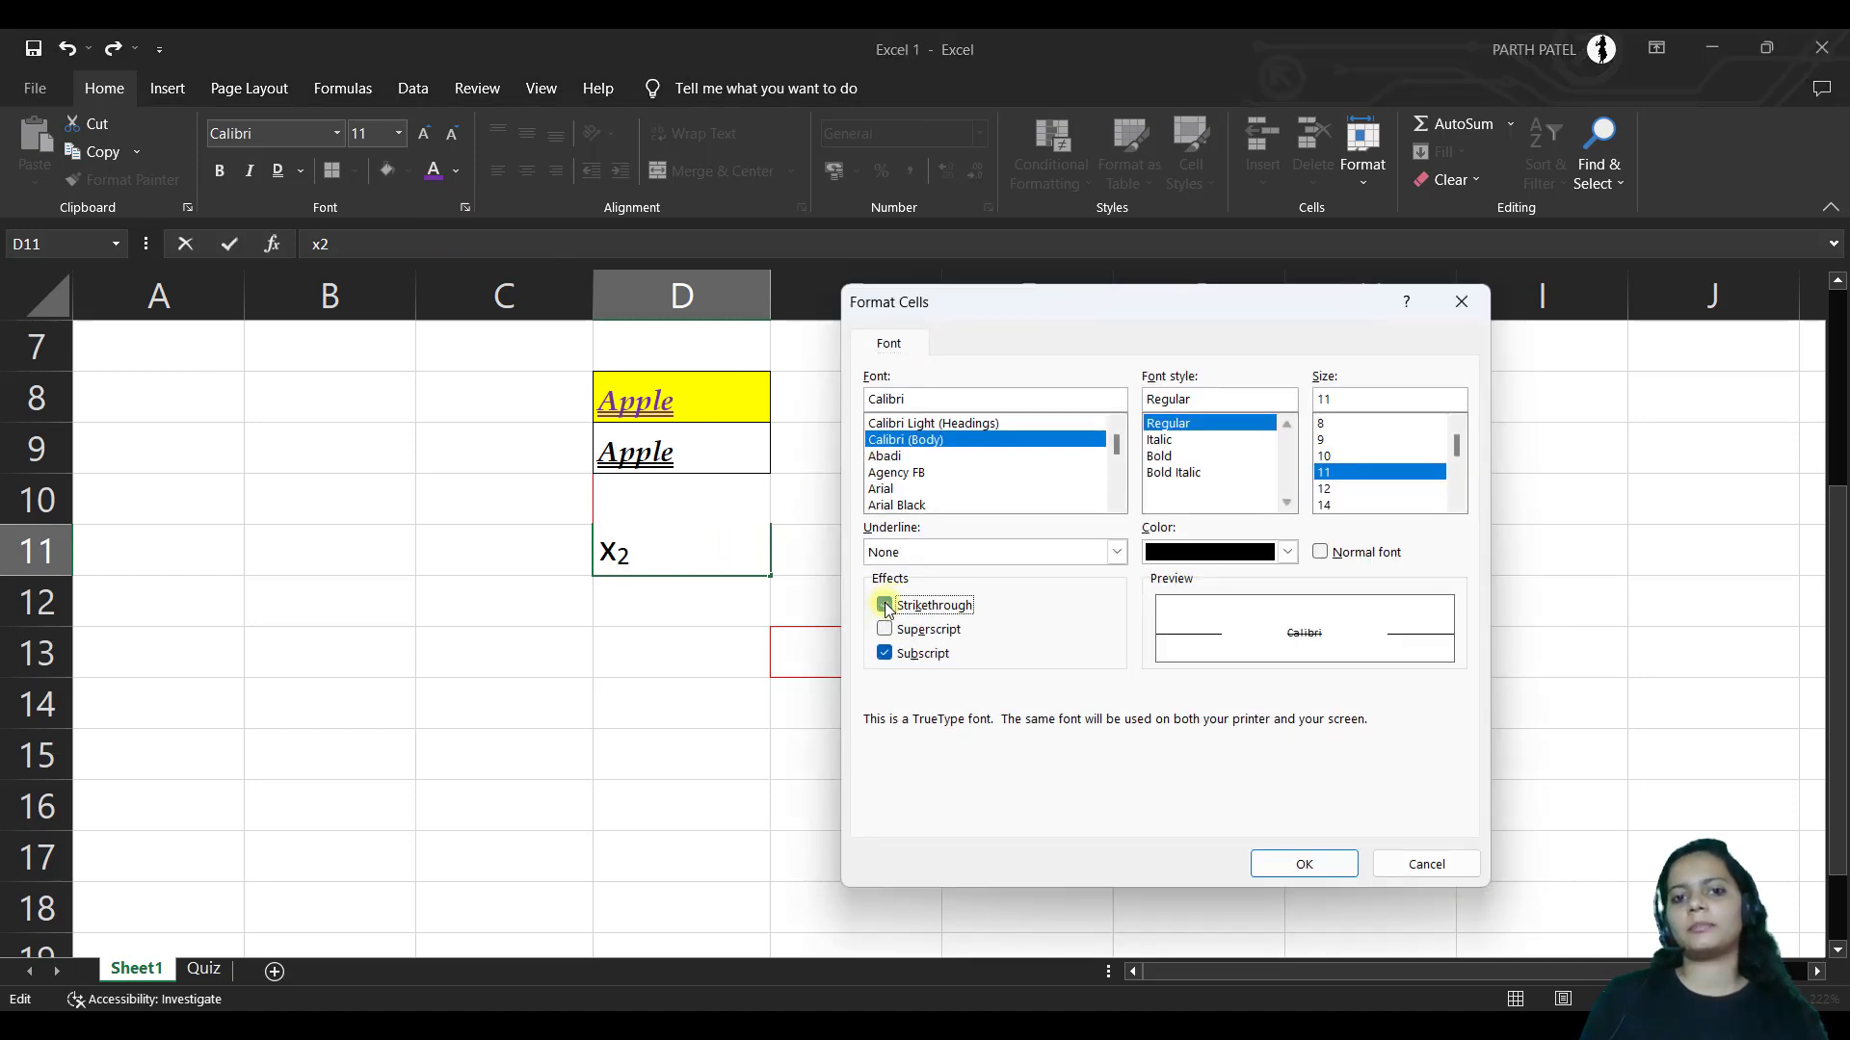
click(884, 653)
click(1304, 864)
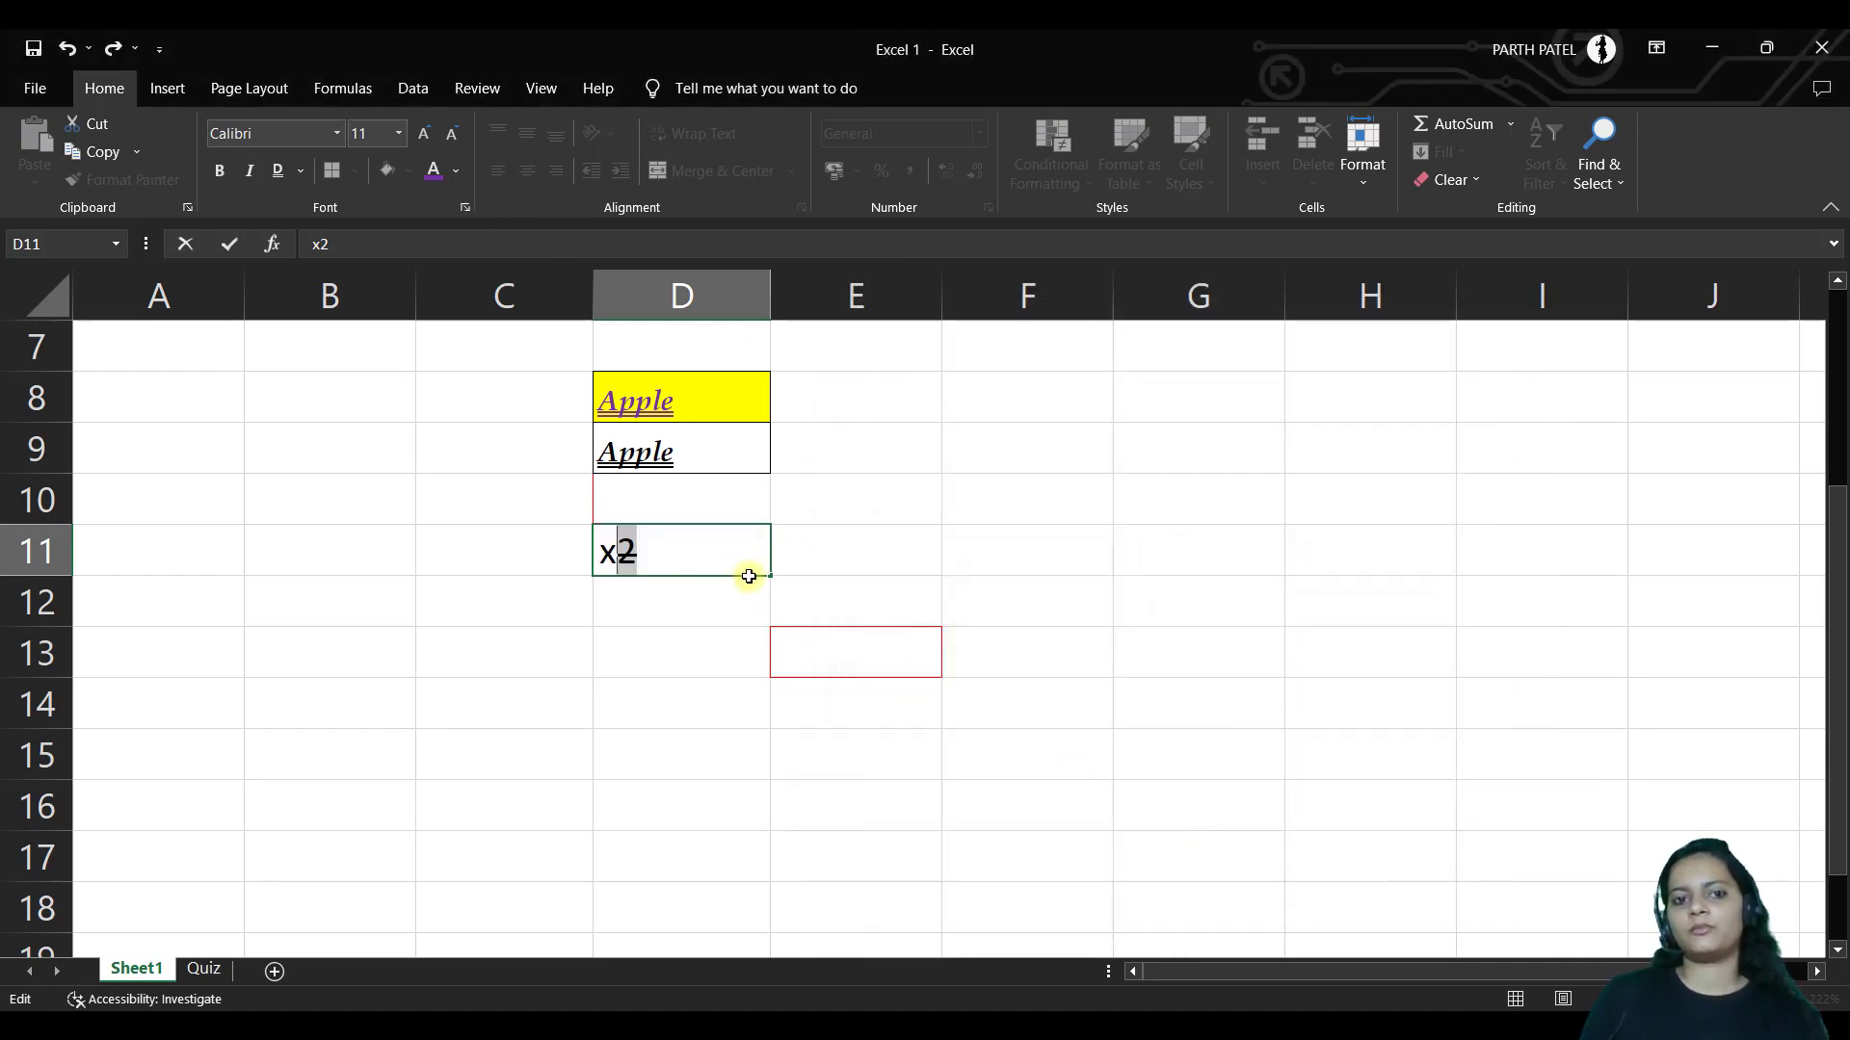
click(830, 540)
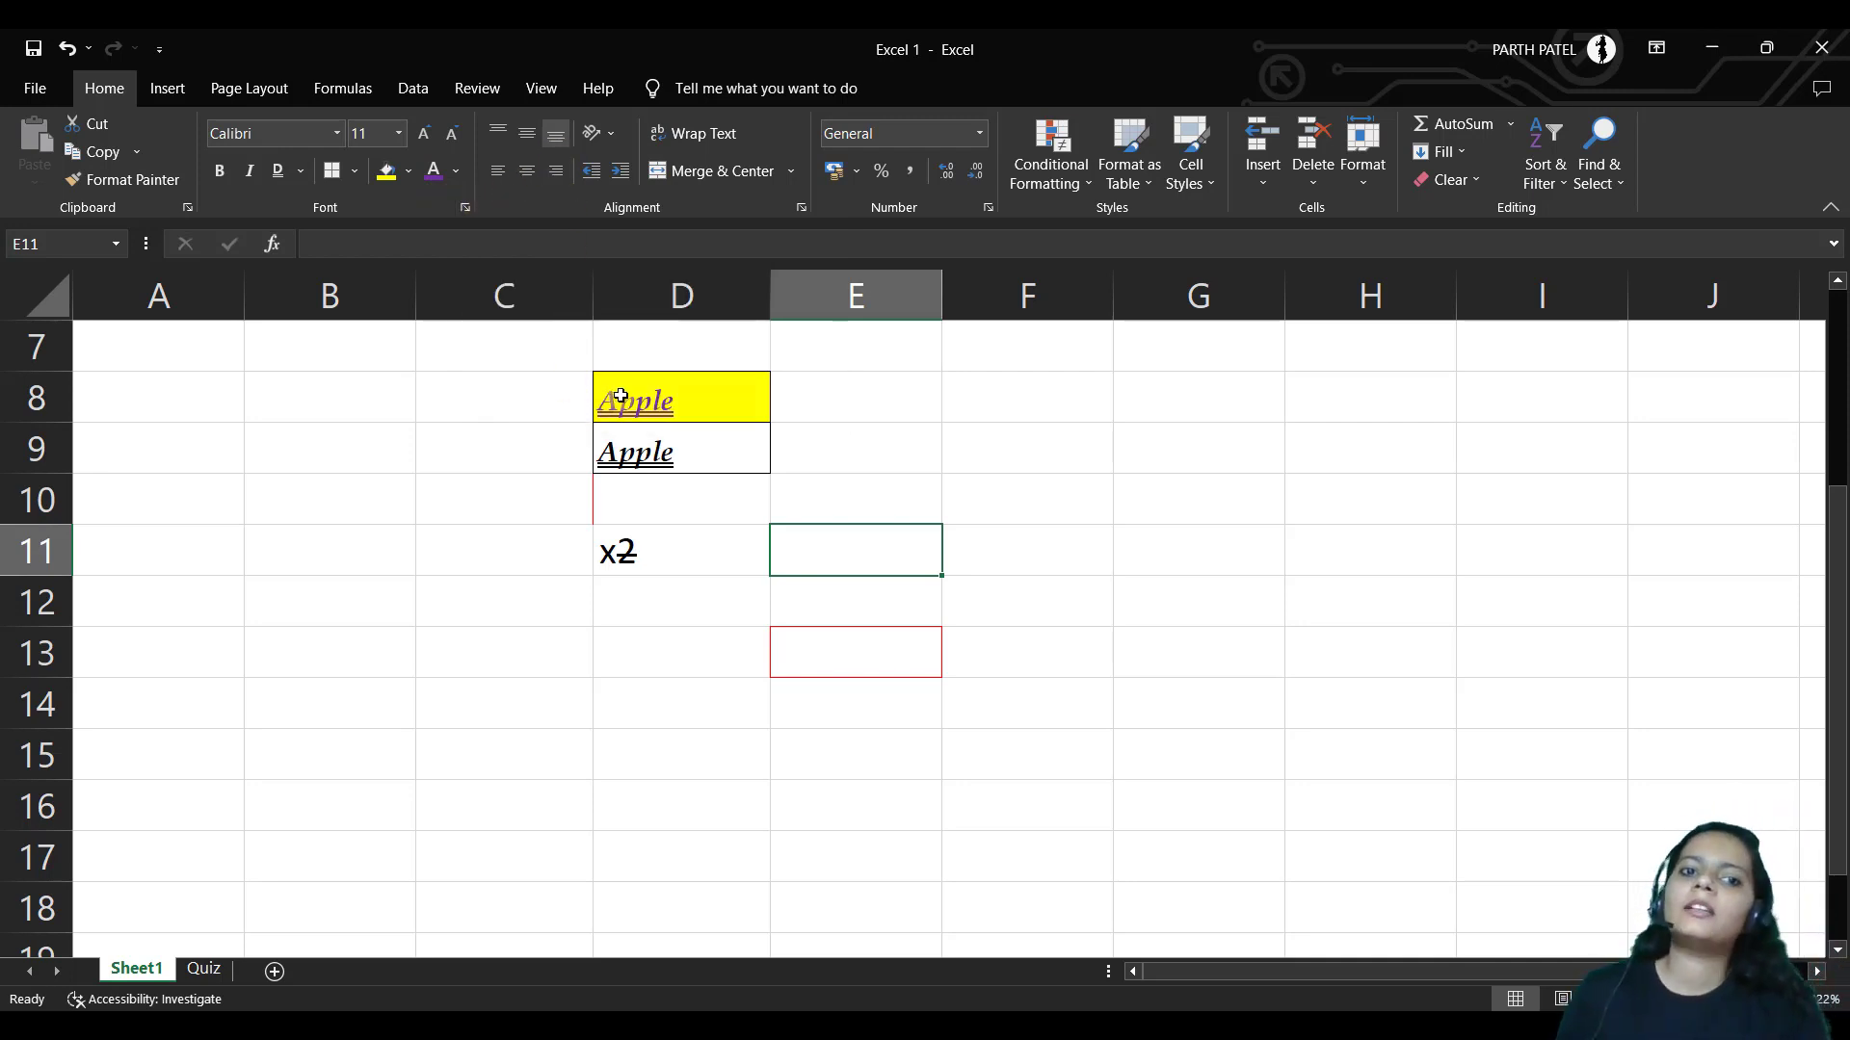
drag(620, 396, 631, 449)
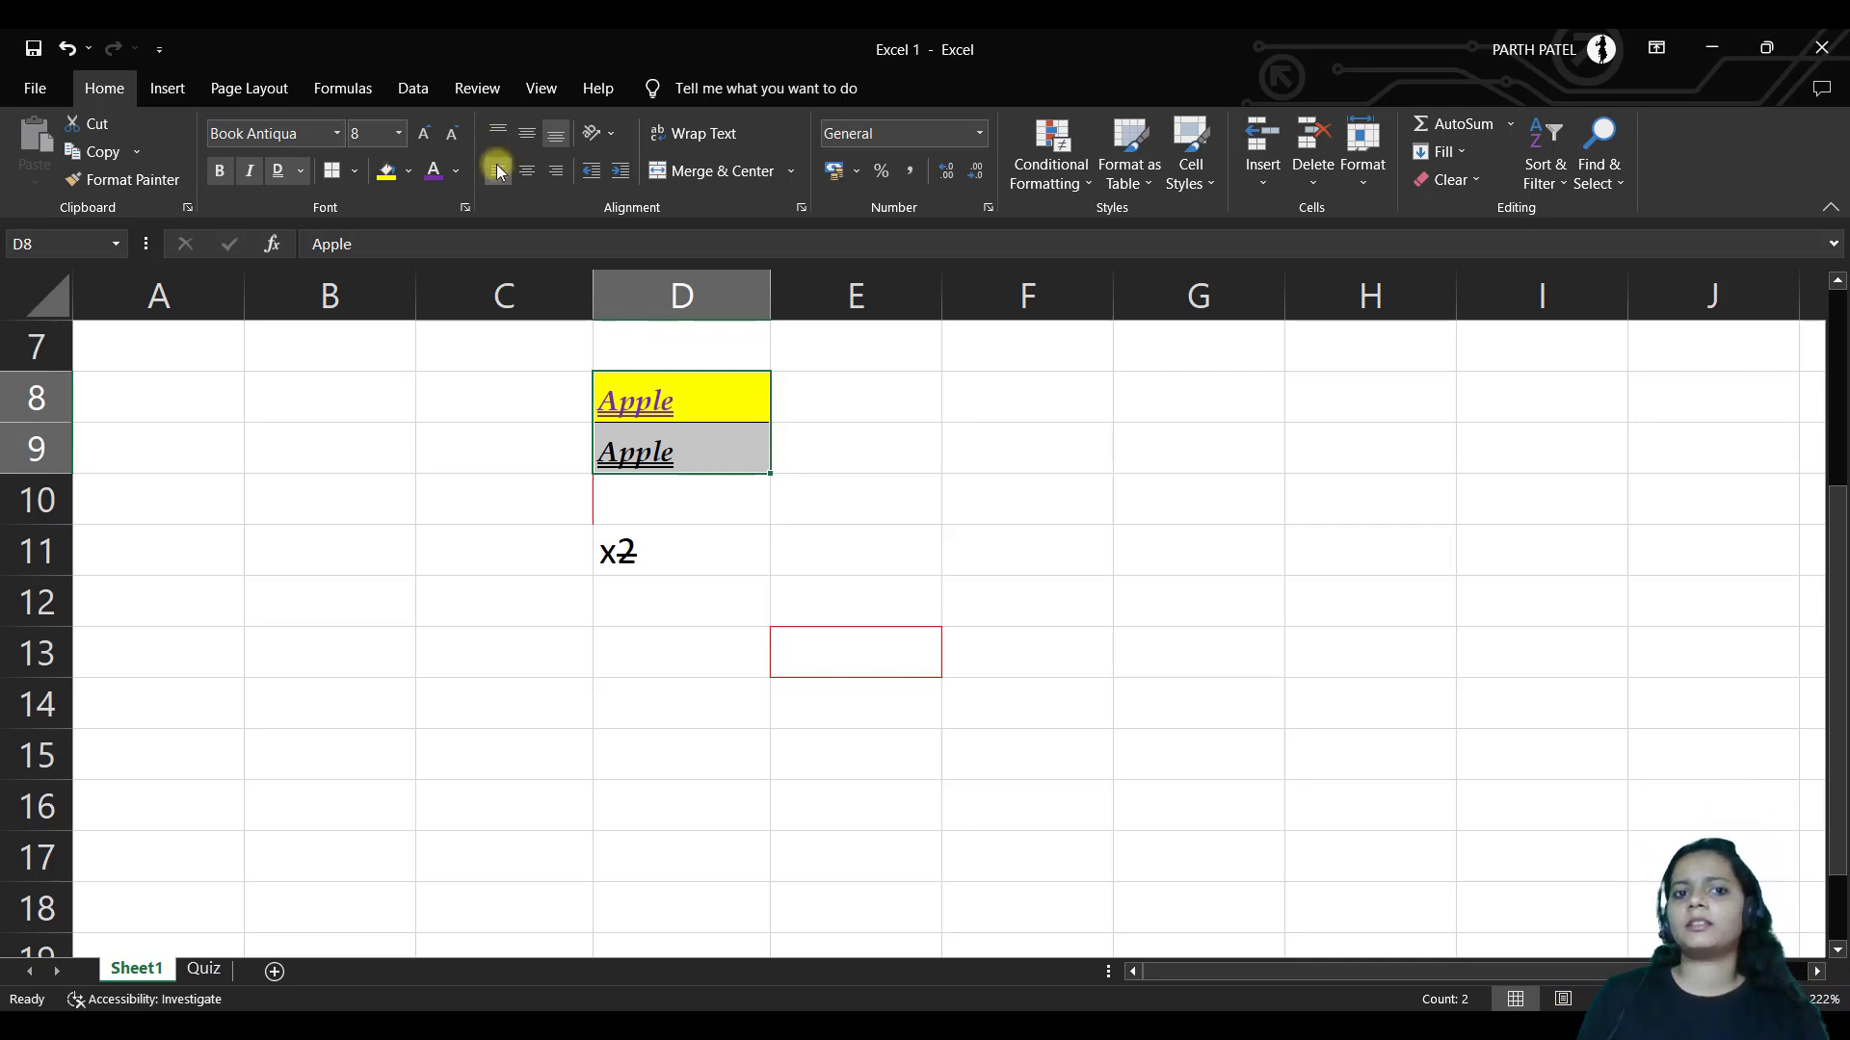
click(530, 175)
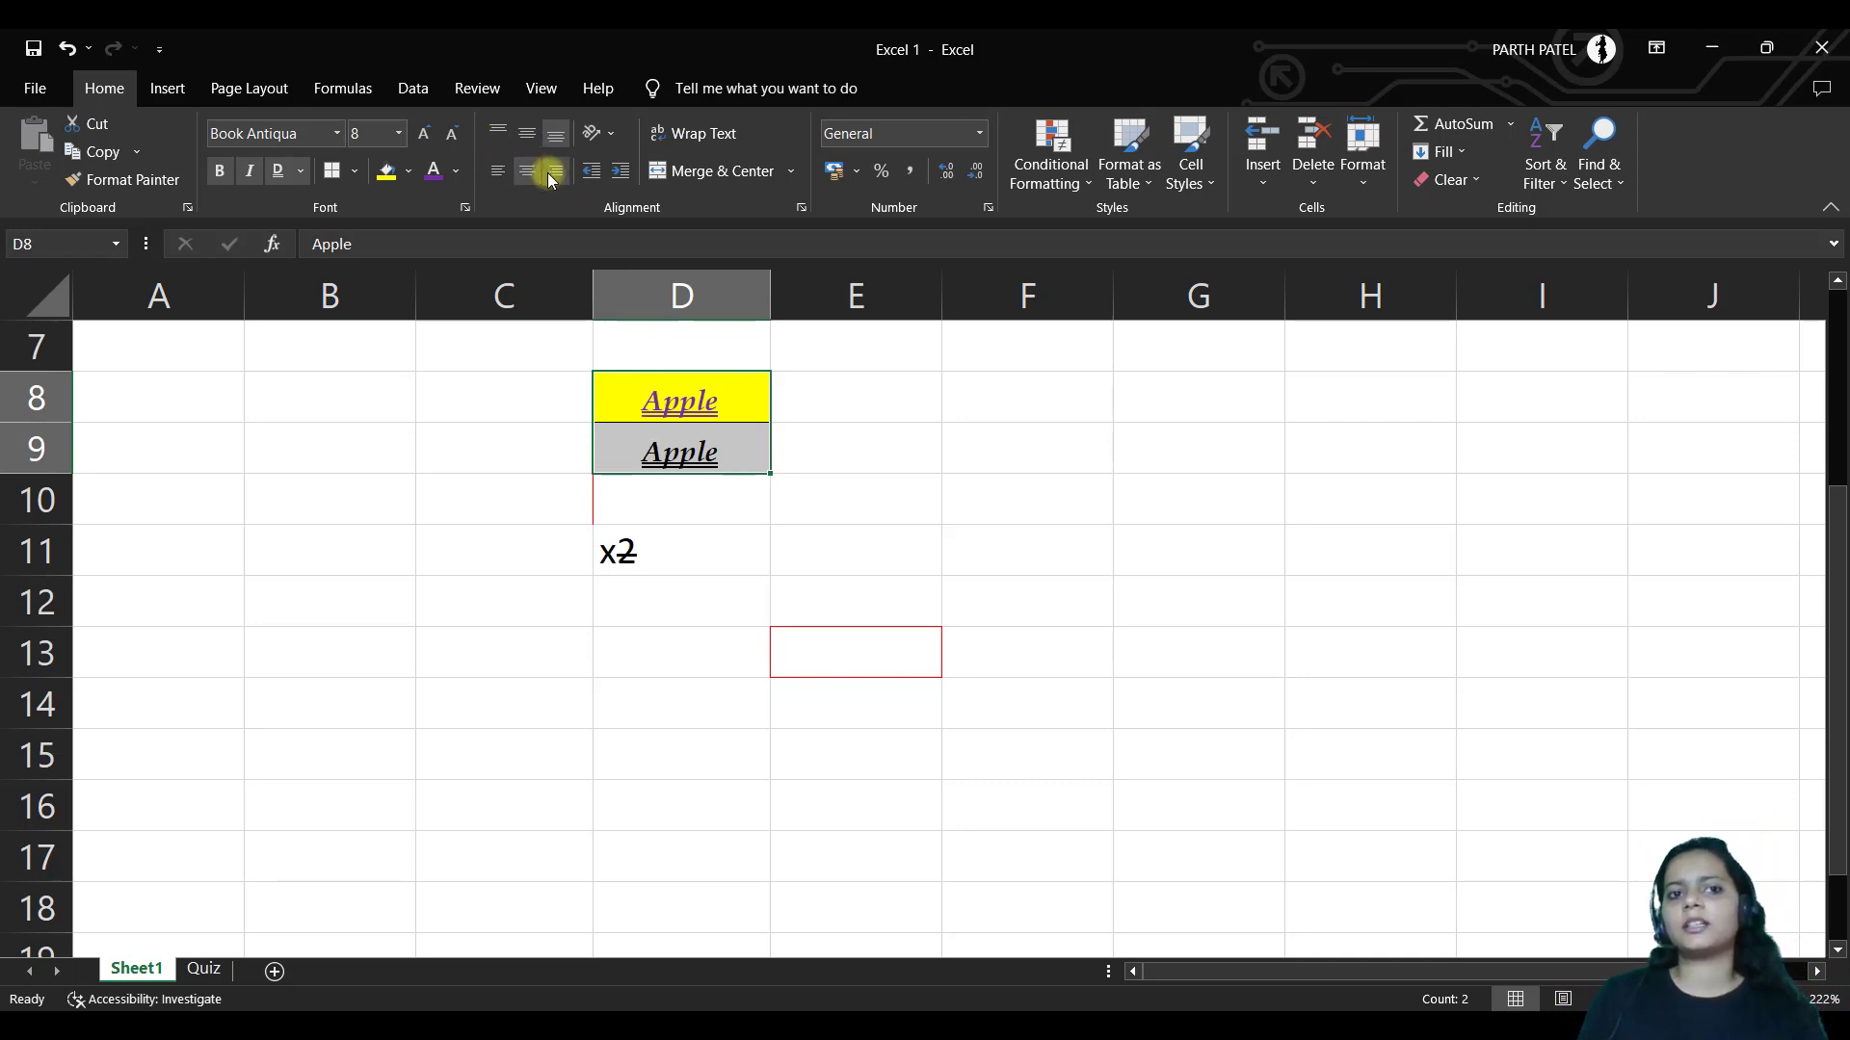
click(553, 175)
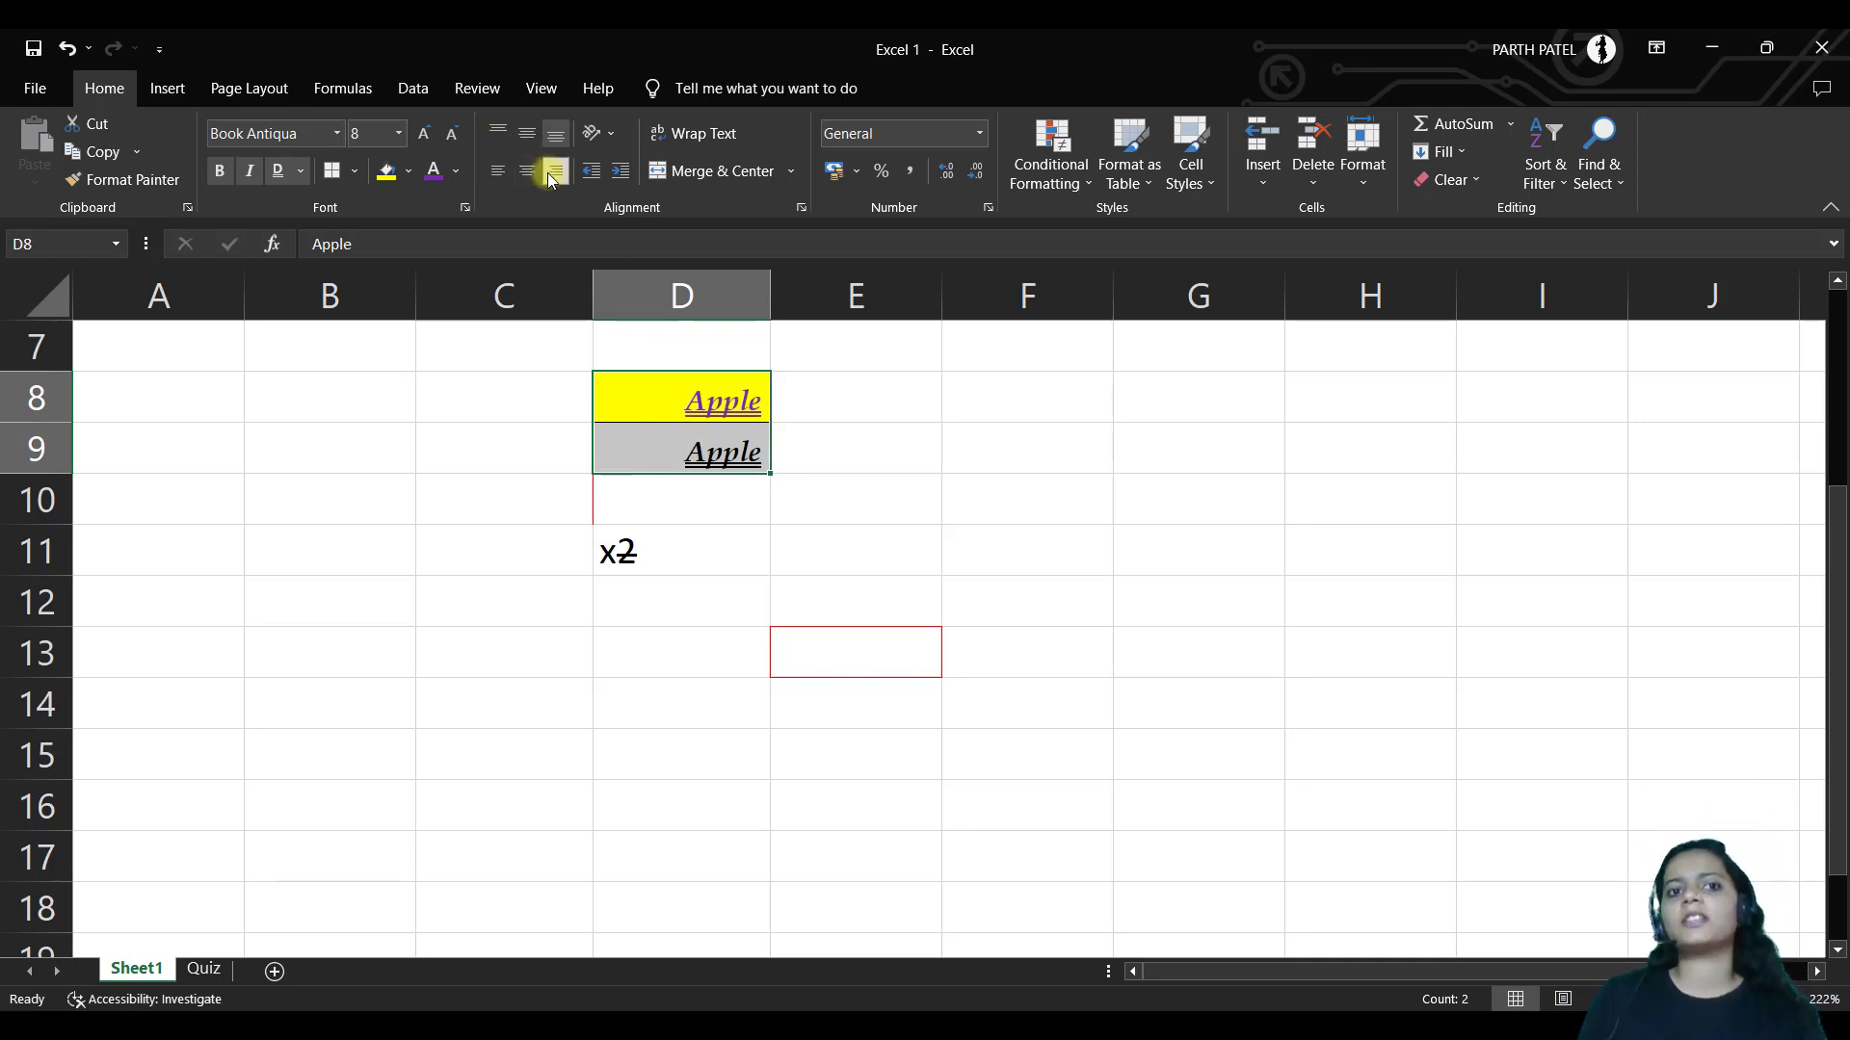
click(609, 135)
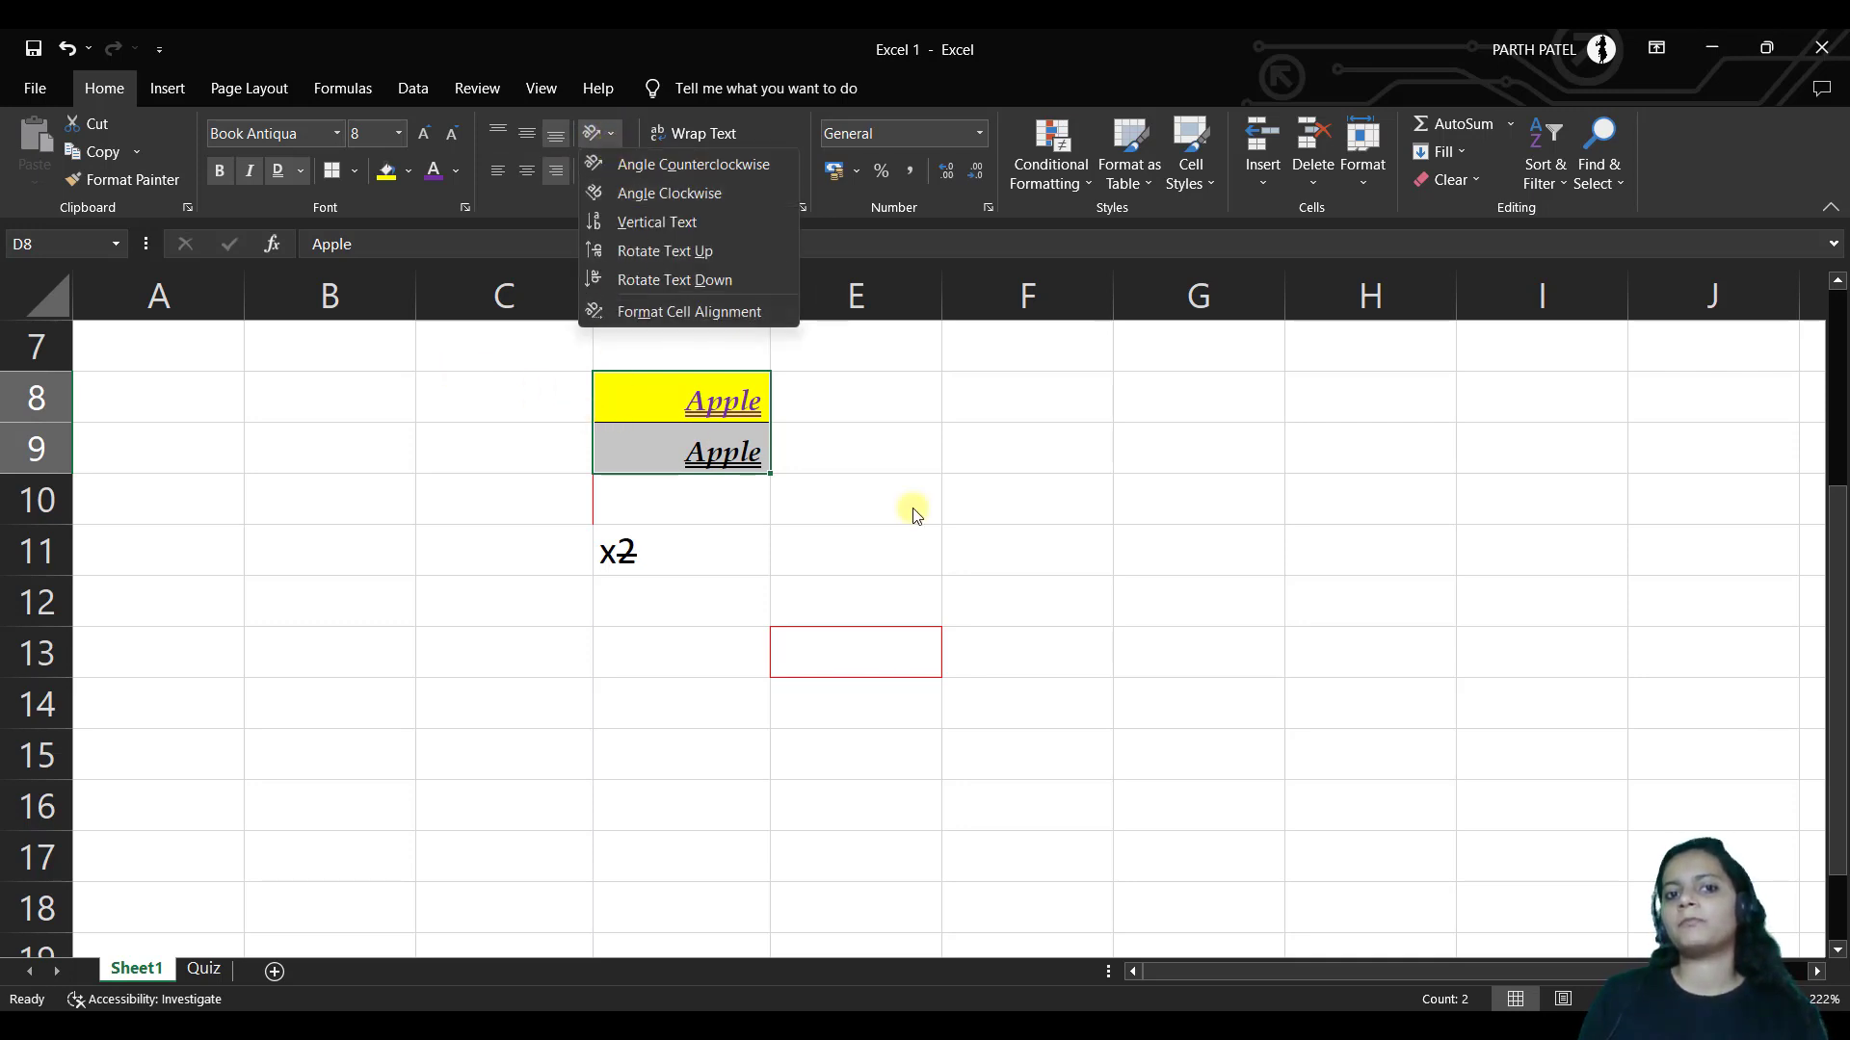
click(655, 219)
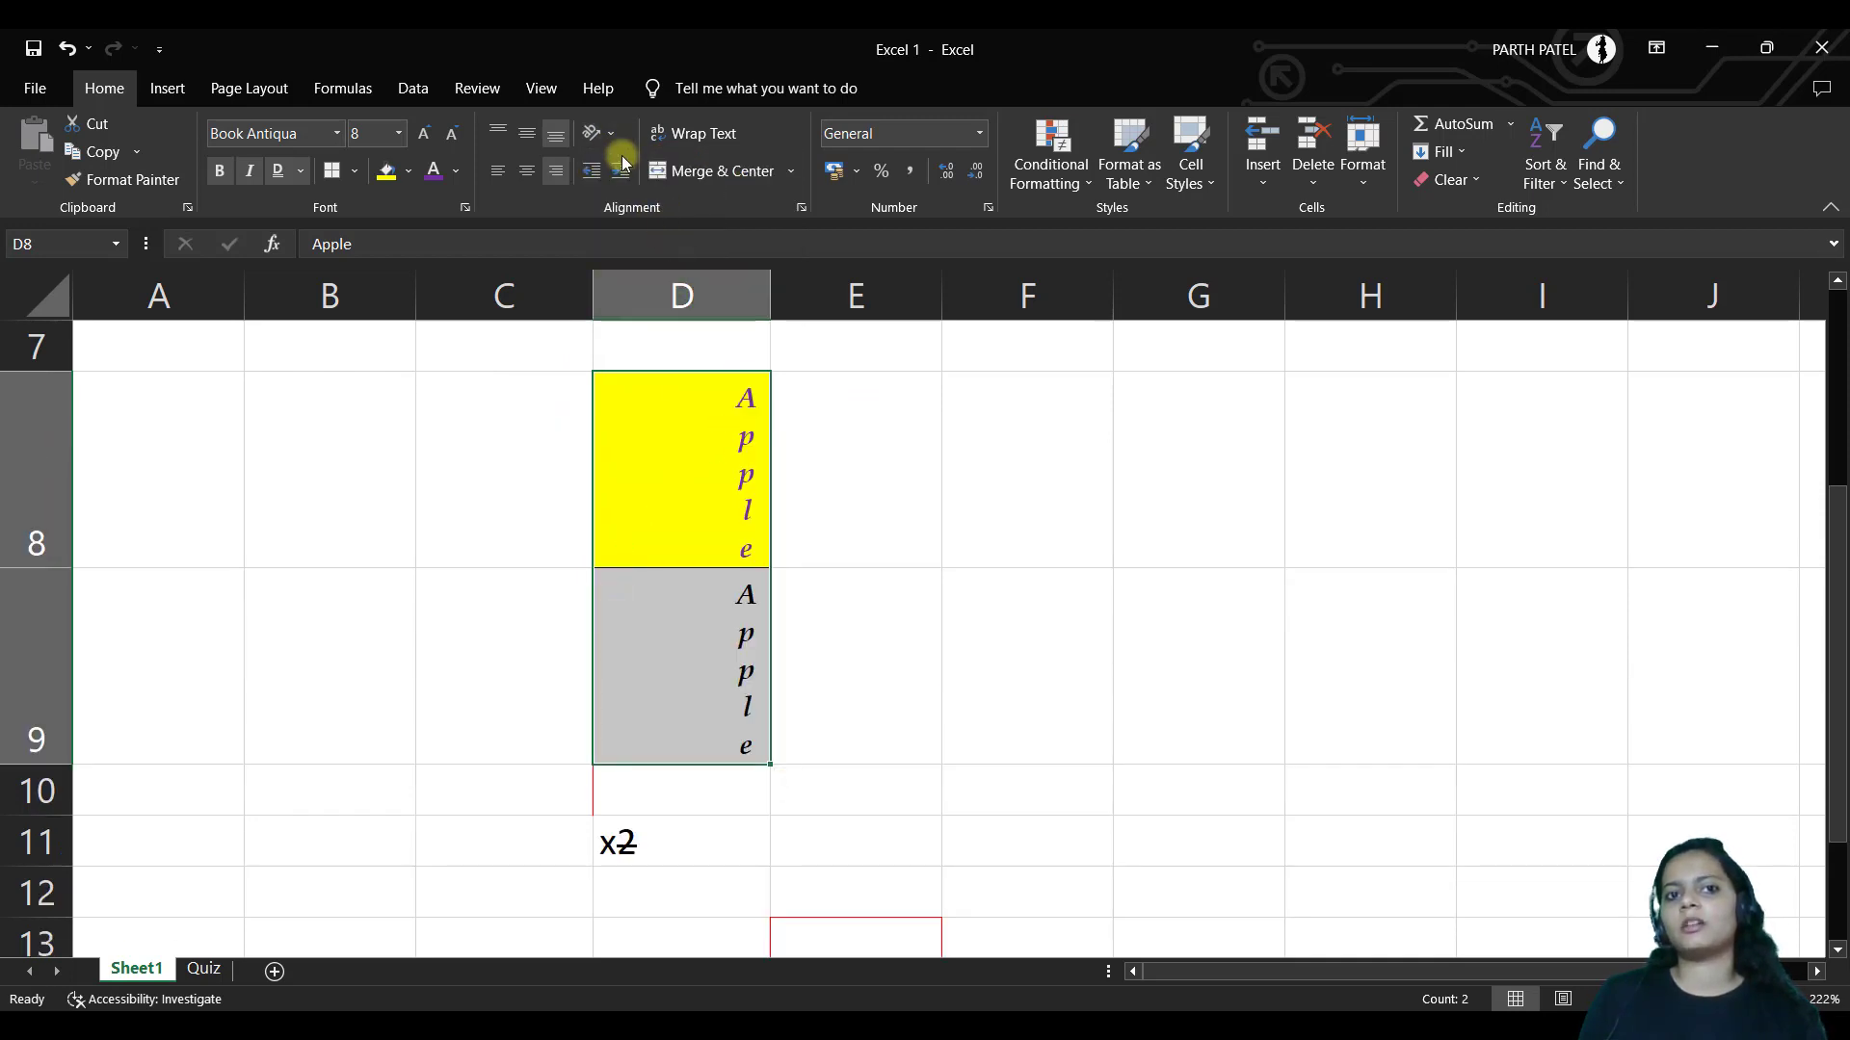
click(605, 133)
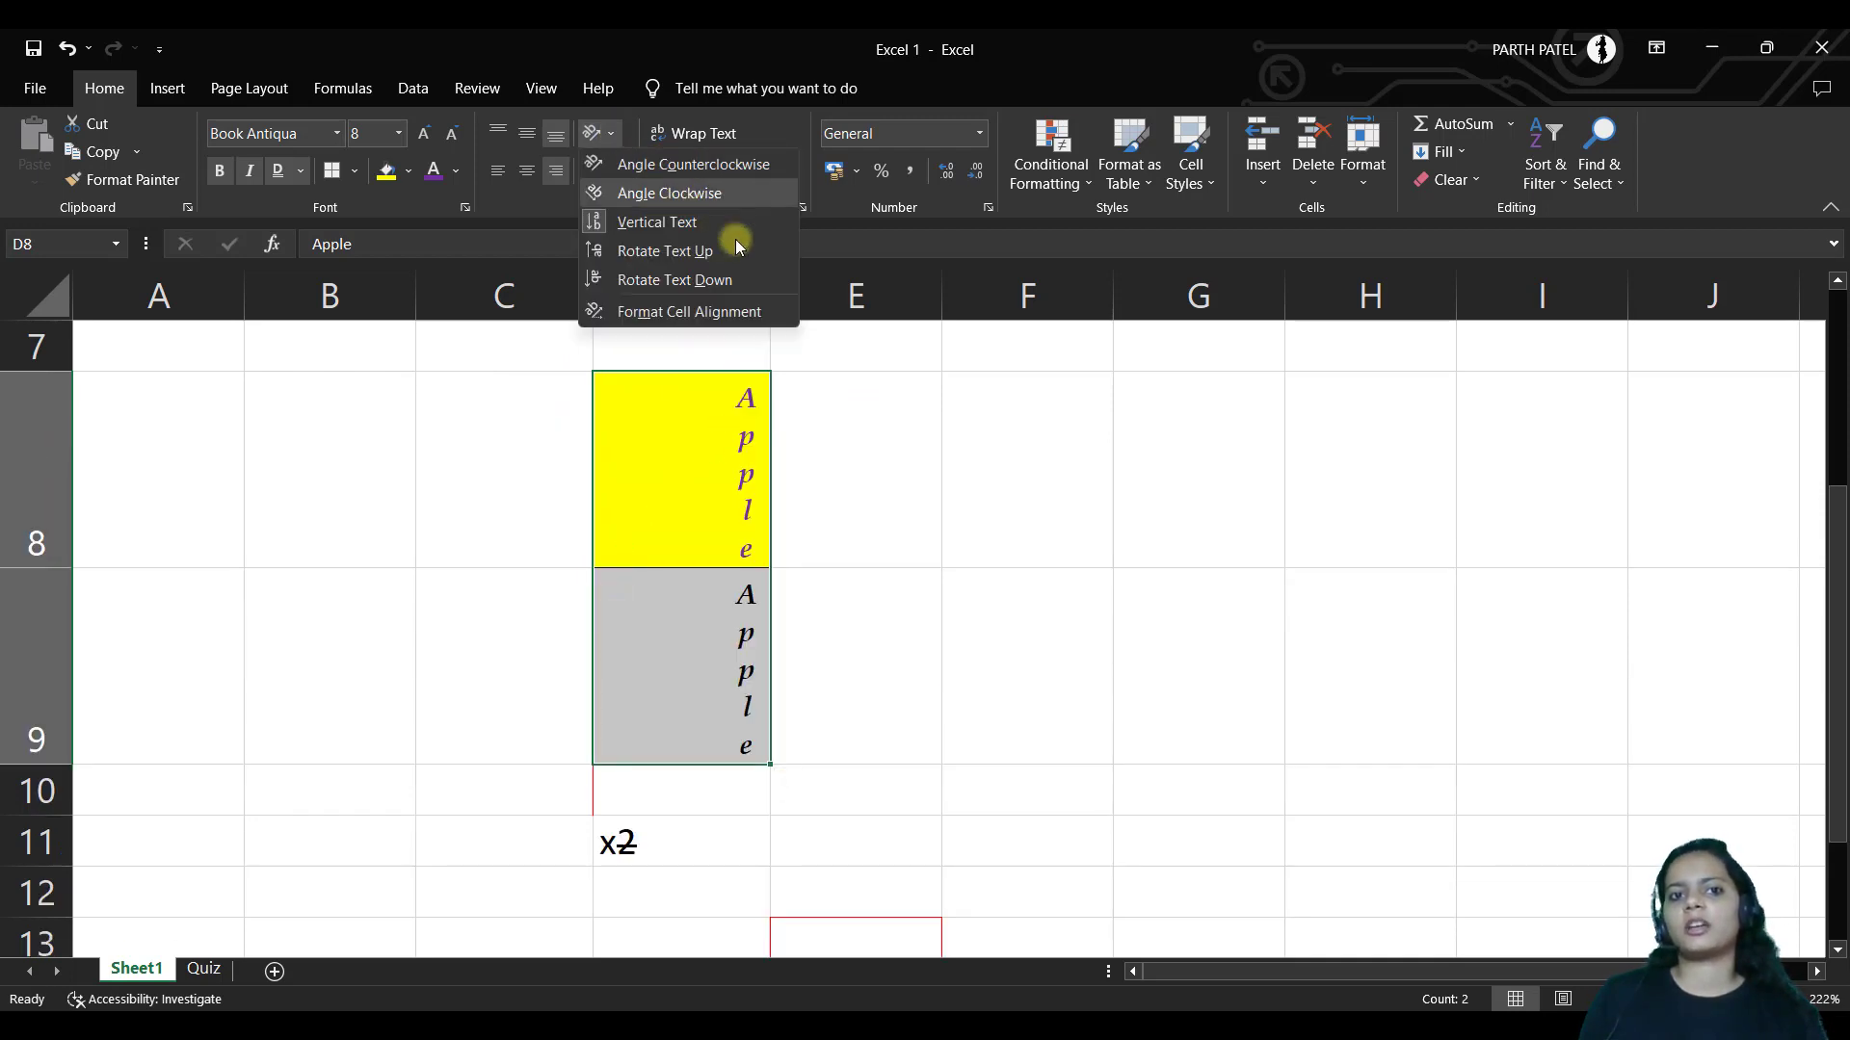
click(699, 165)
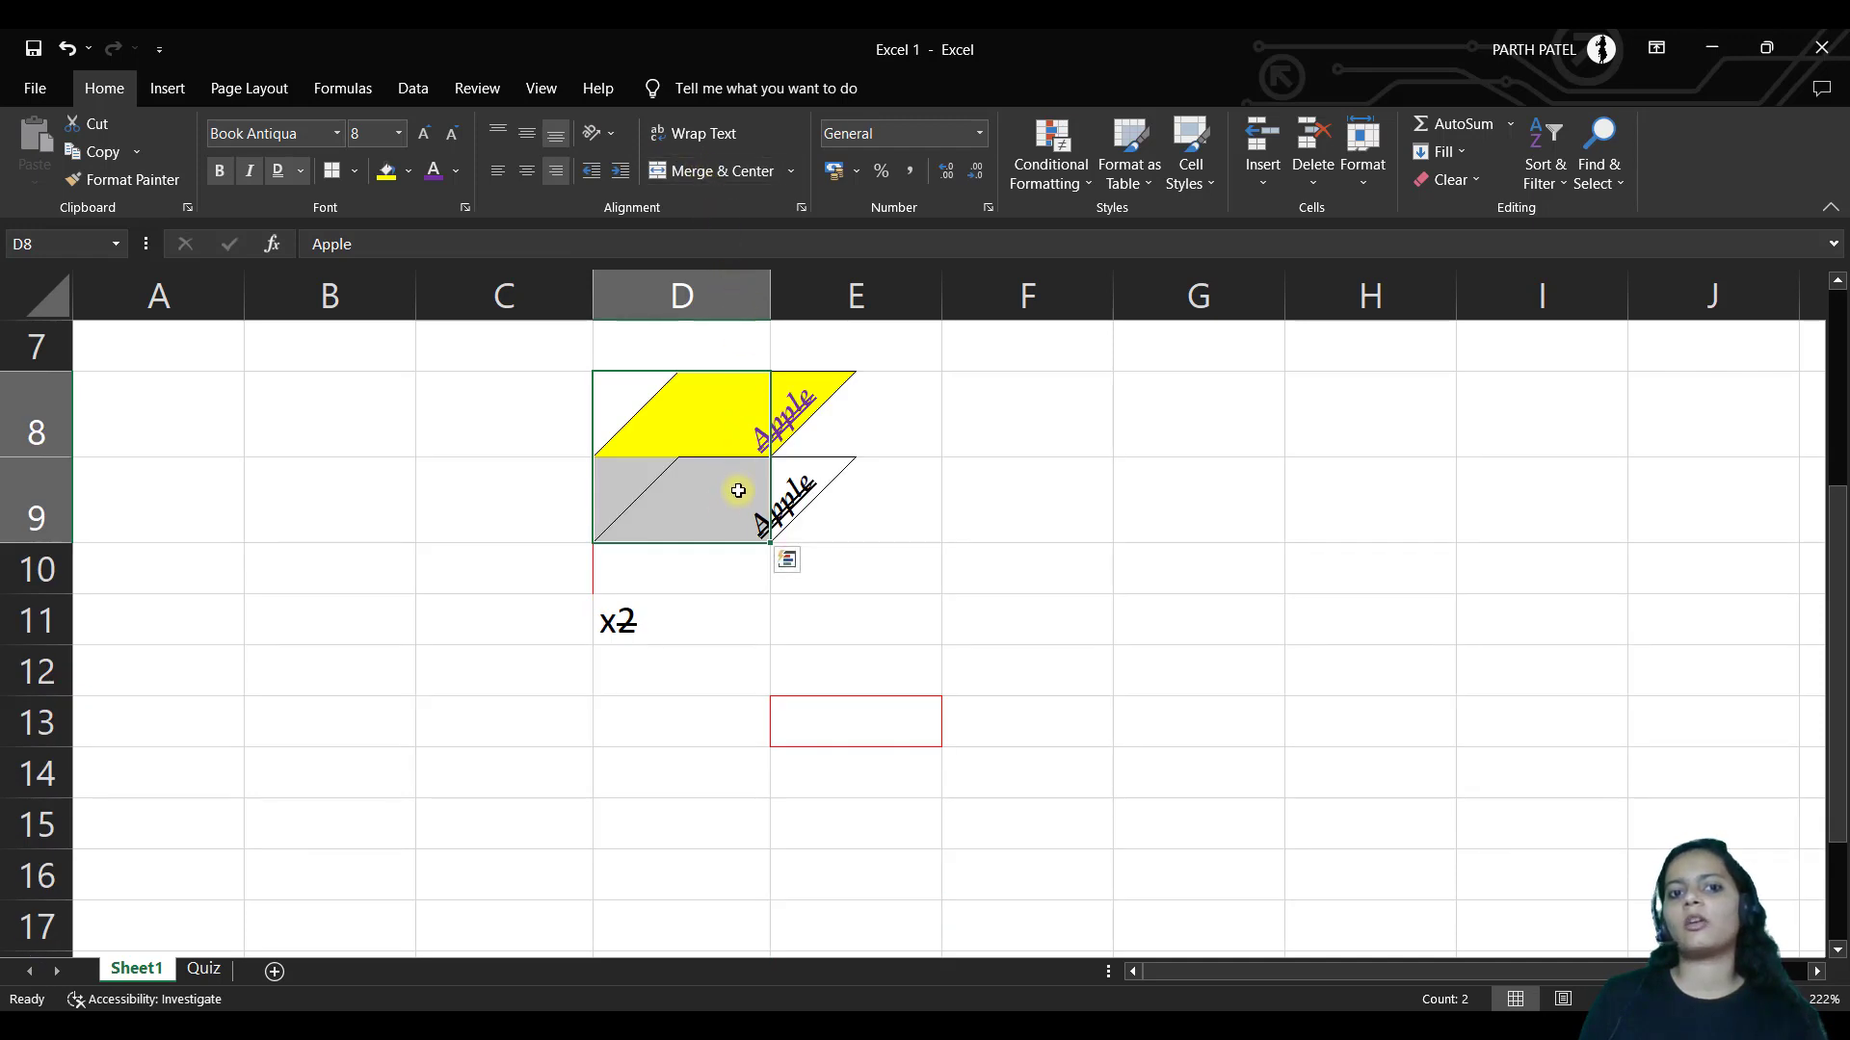
click(719, 438)
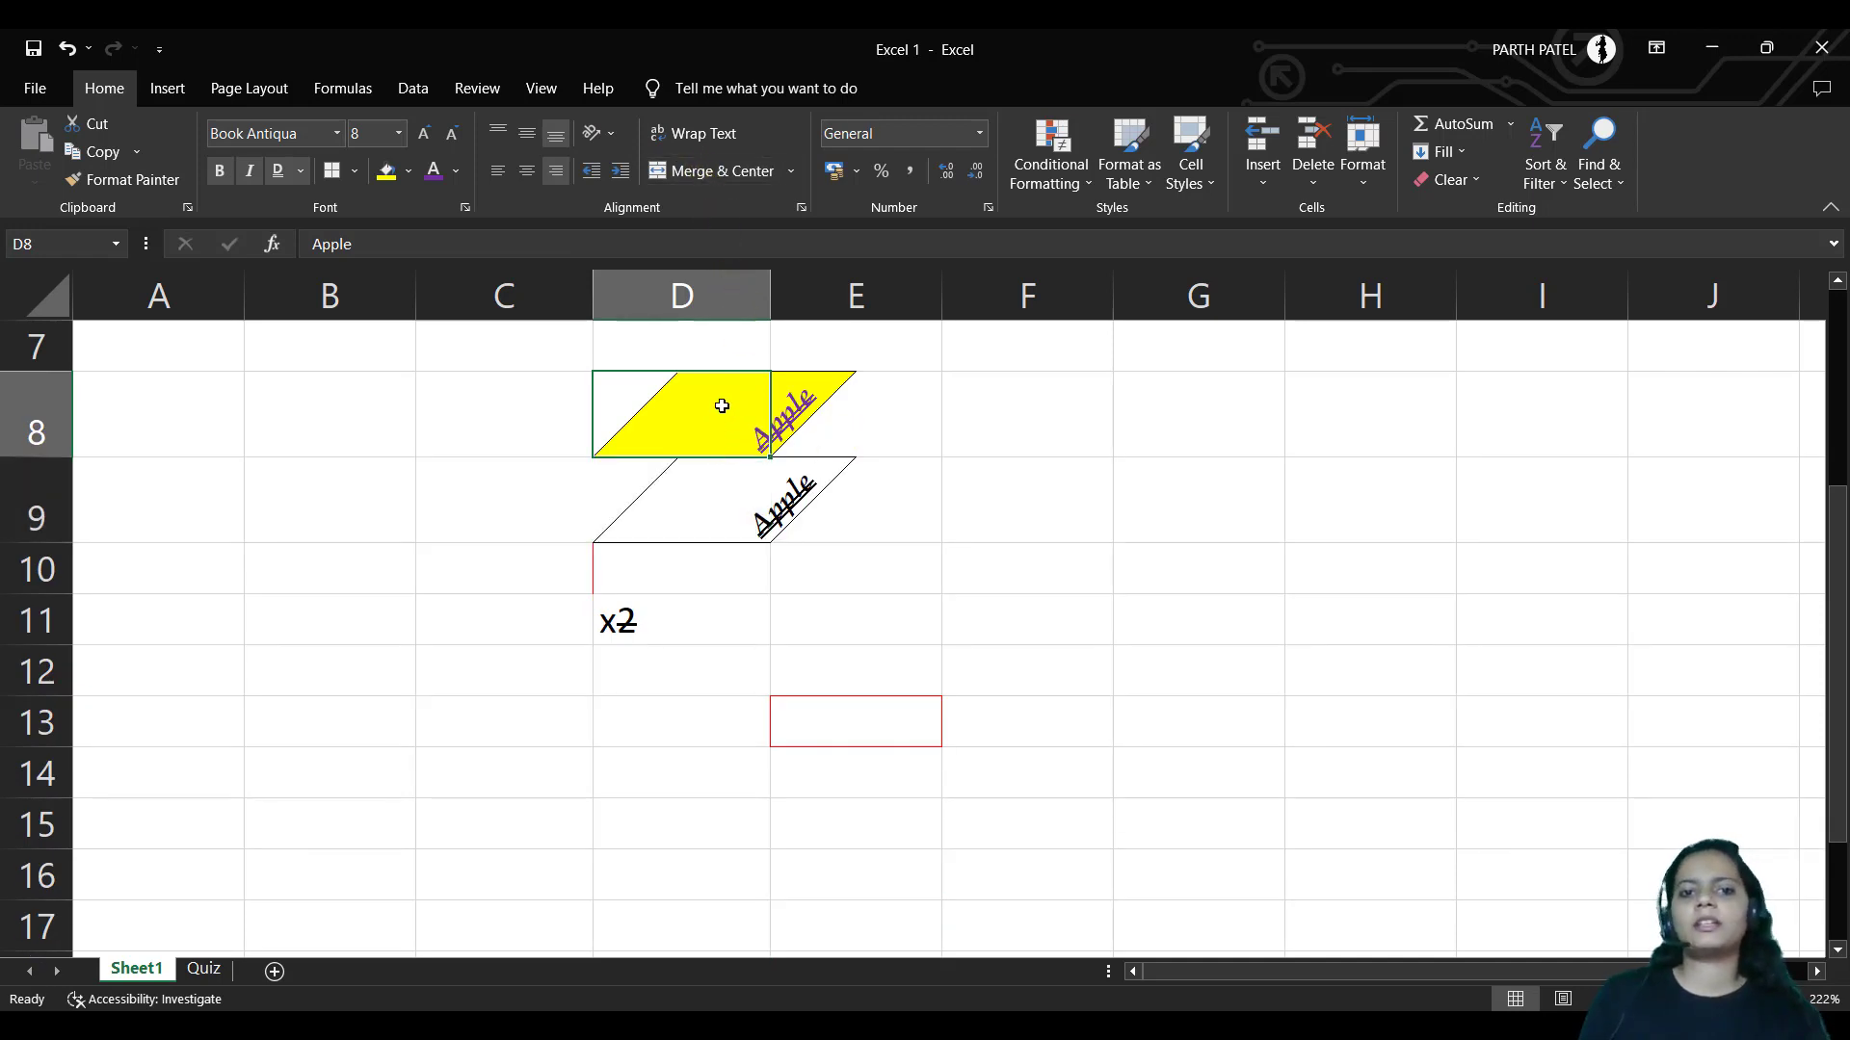
drag(722, 405, 723, 487)
click(602, 130)
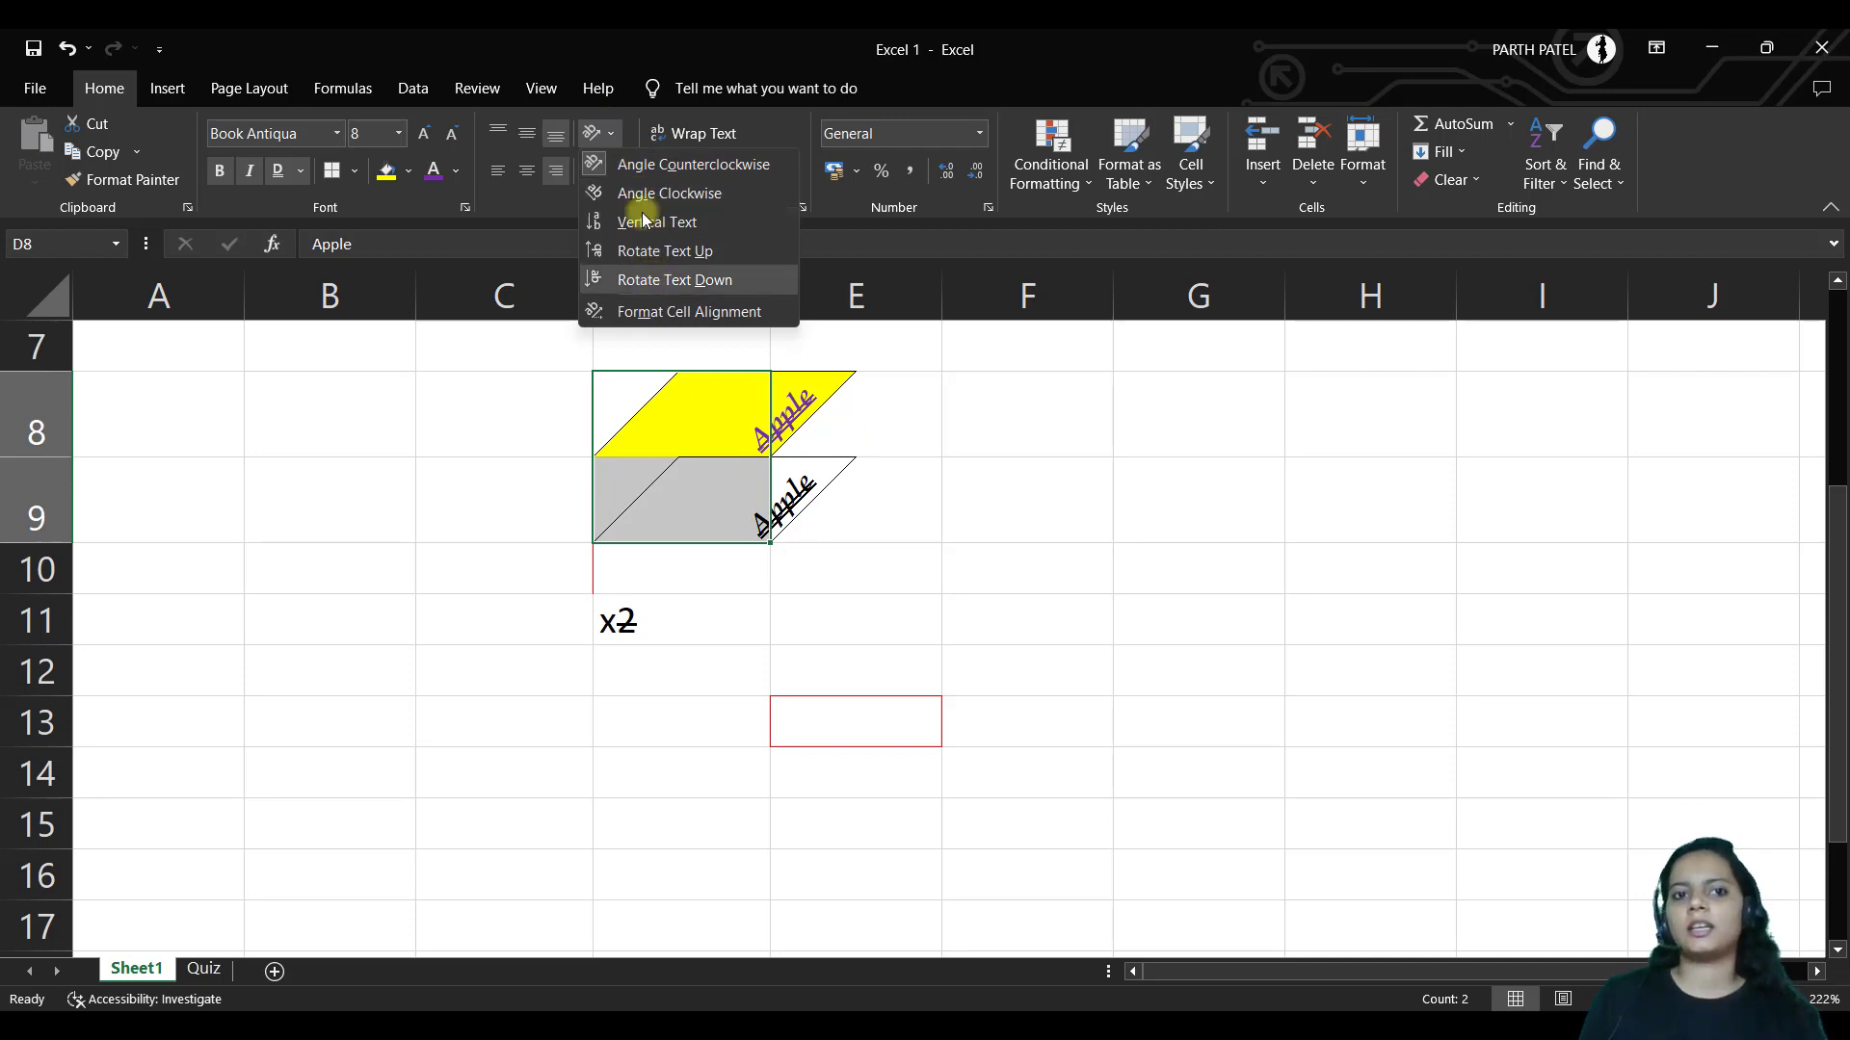
click(607, 164)
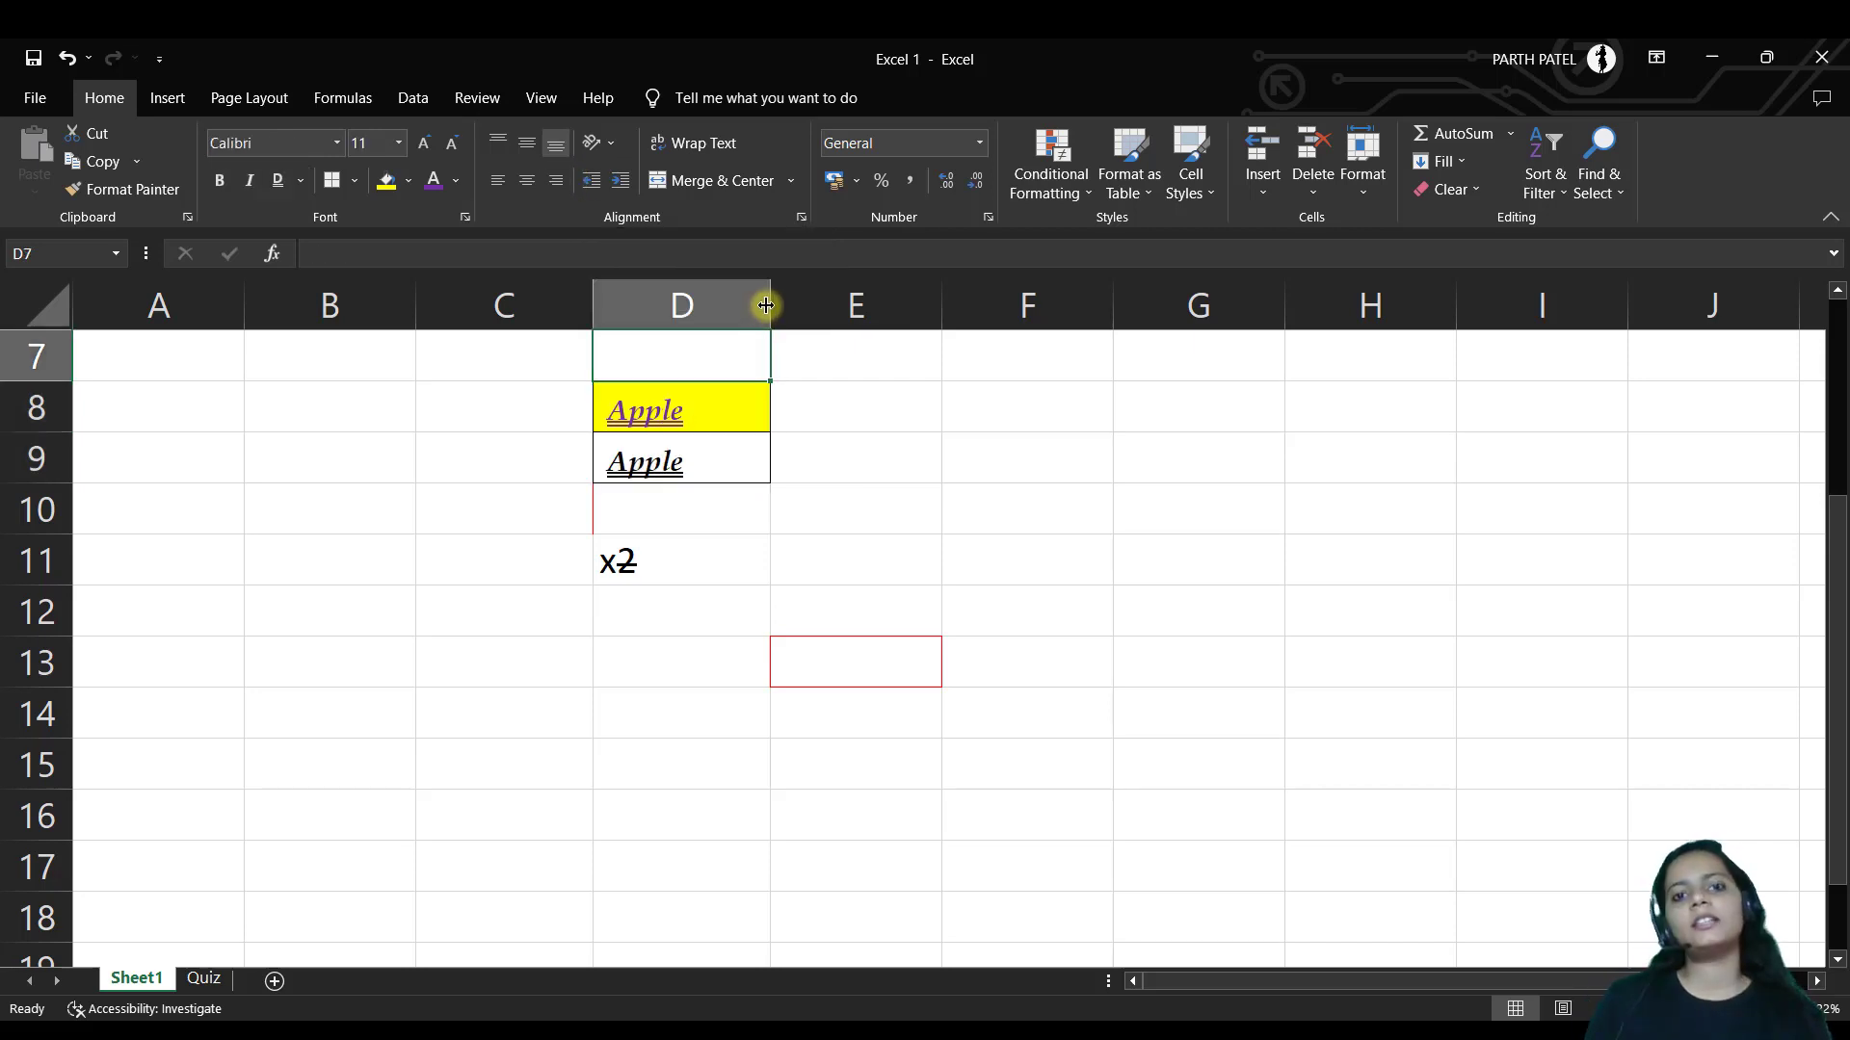
Narrow column D, left-align D8, and toggle Wrap Text on and back off
drag(770, 299, 676, 300)
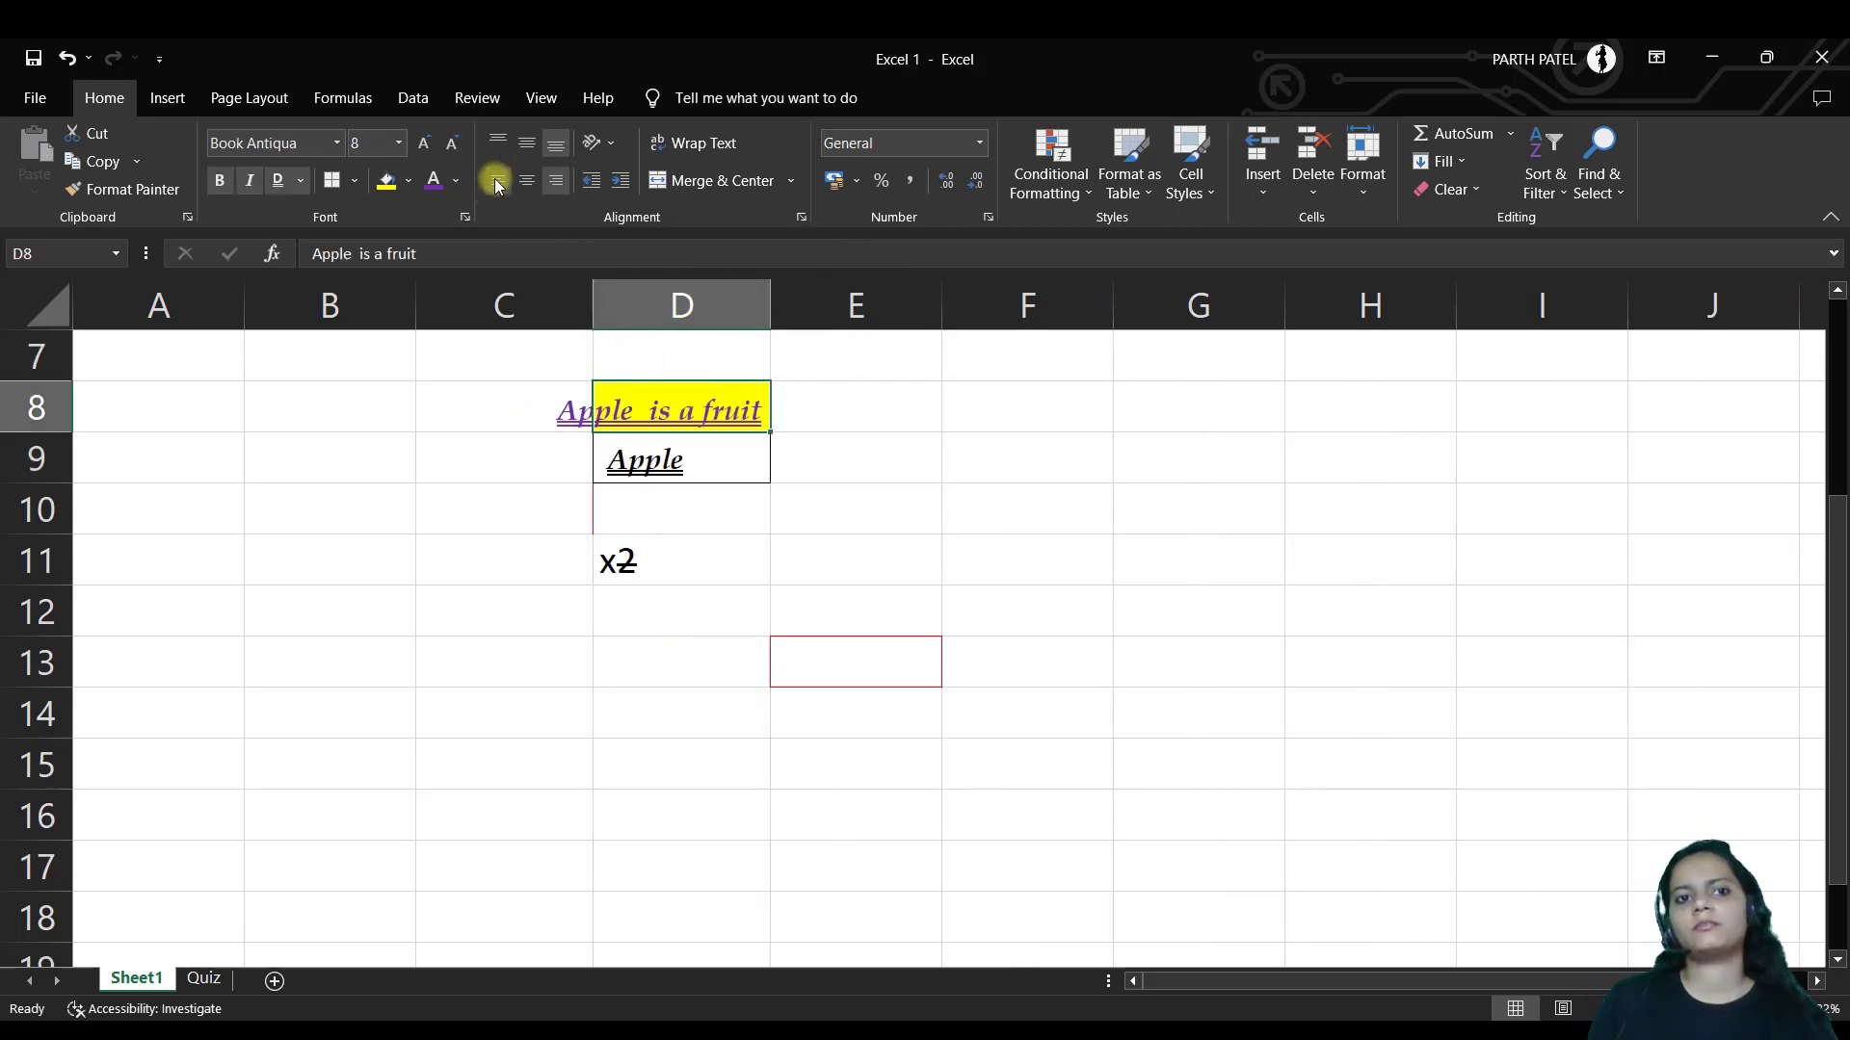
click(497, 181)
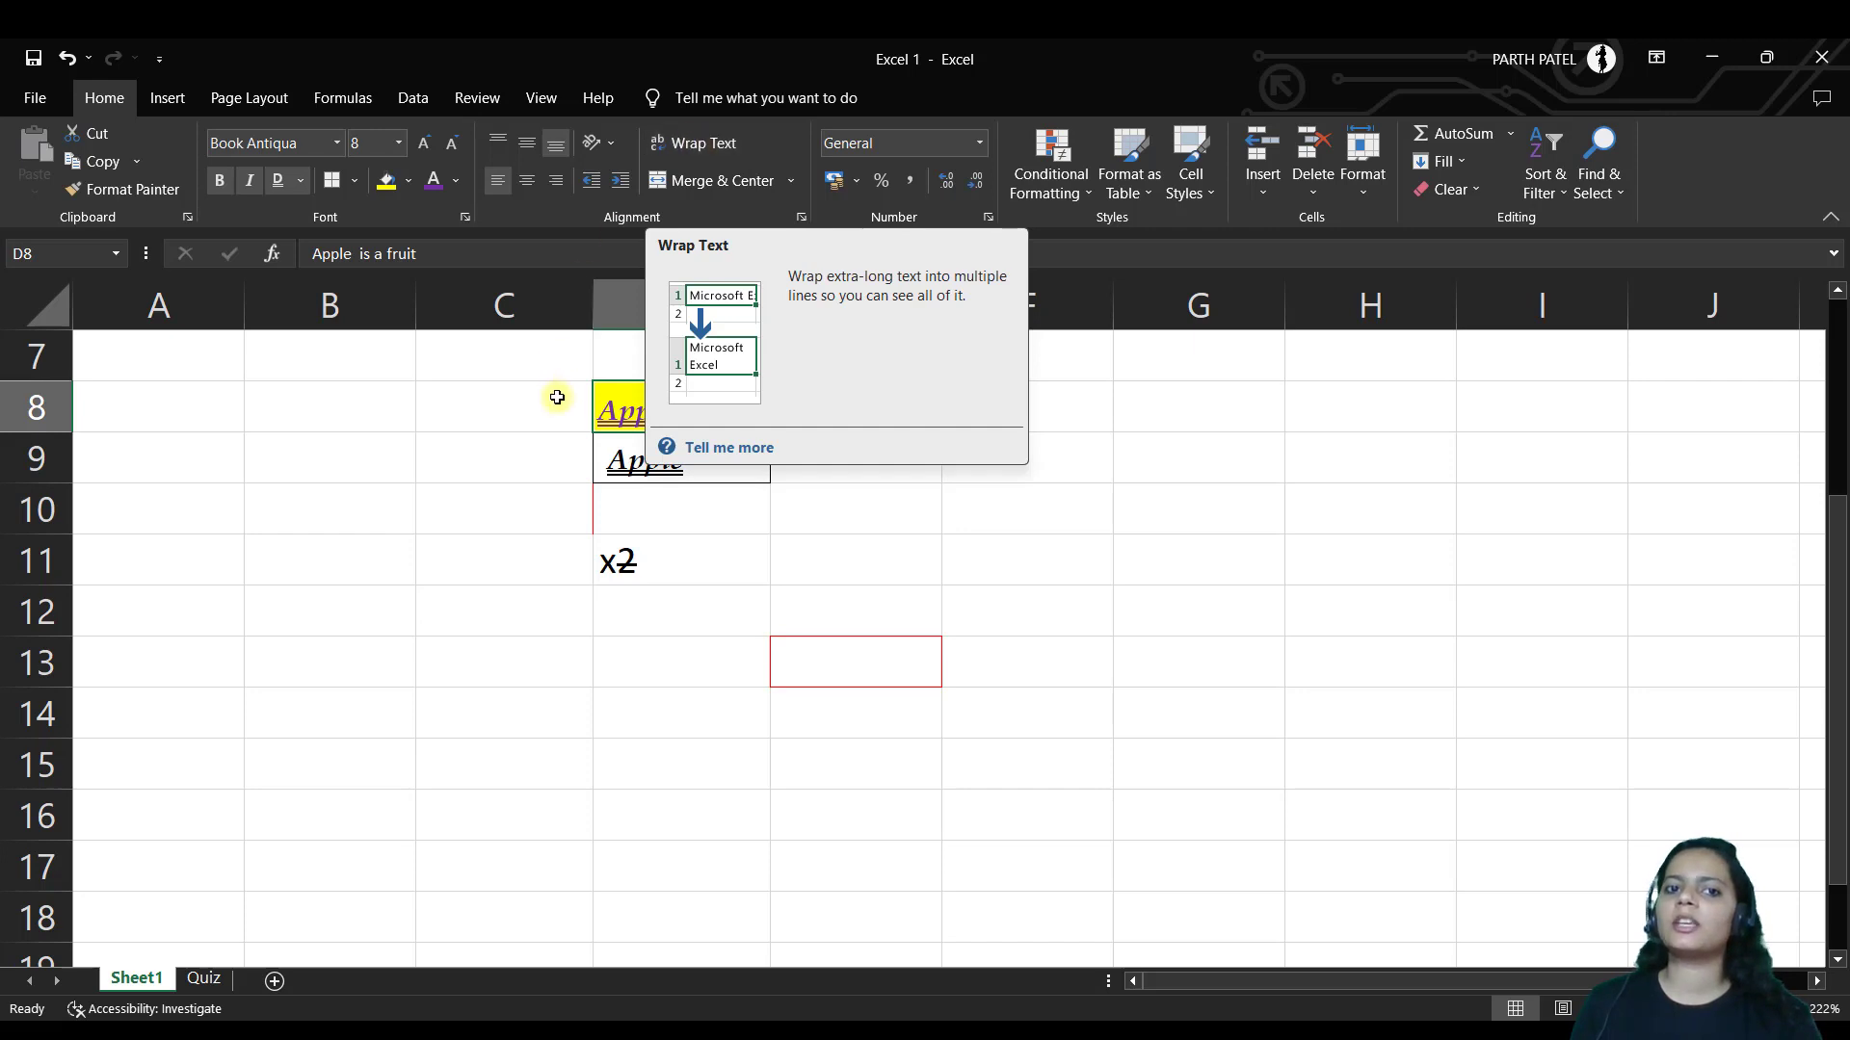
click(702, 144)
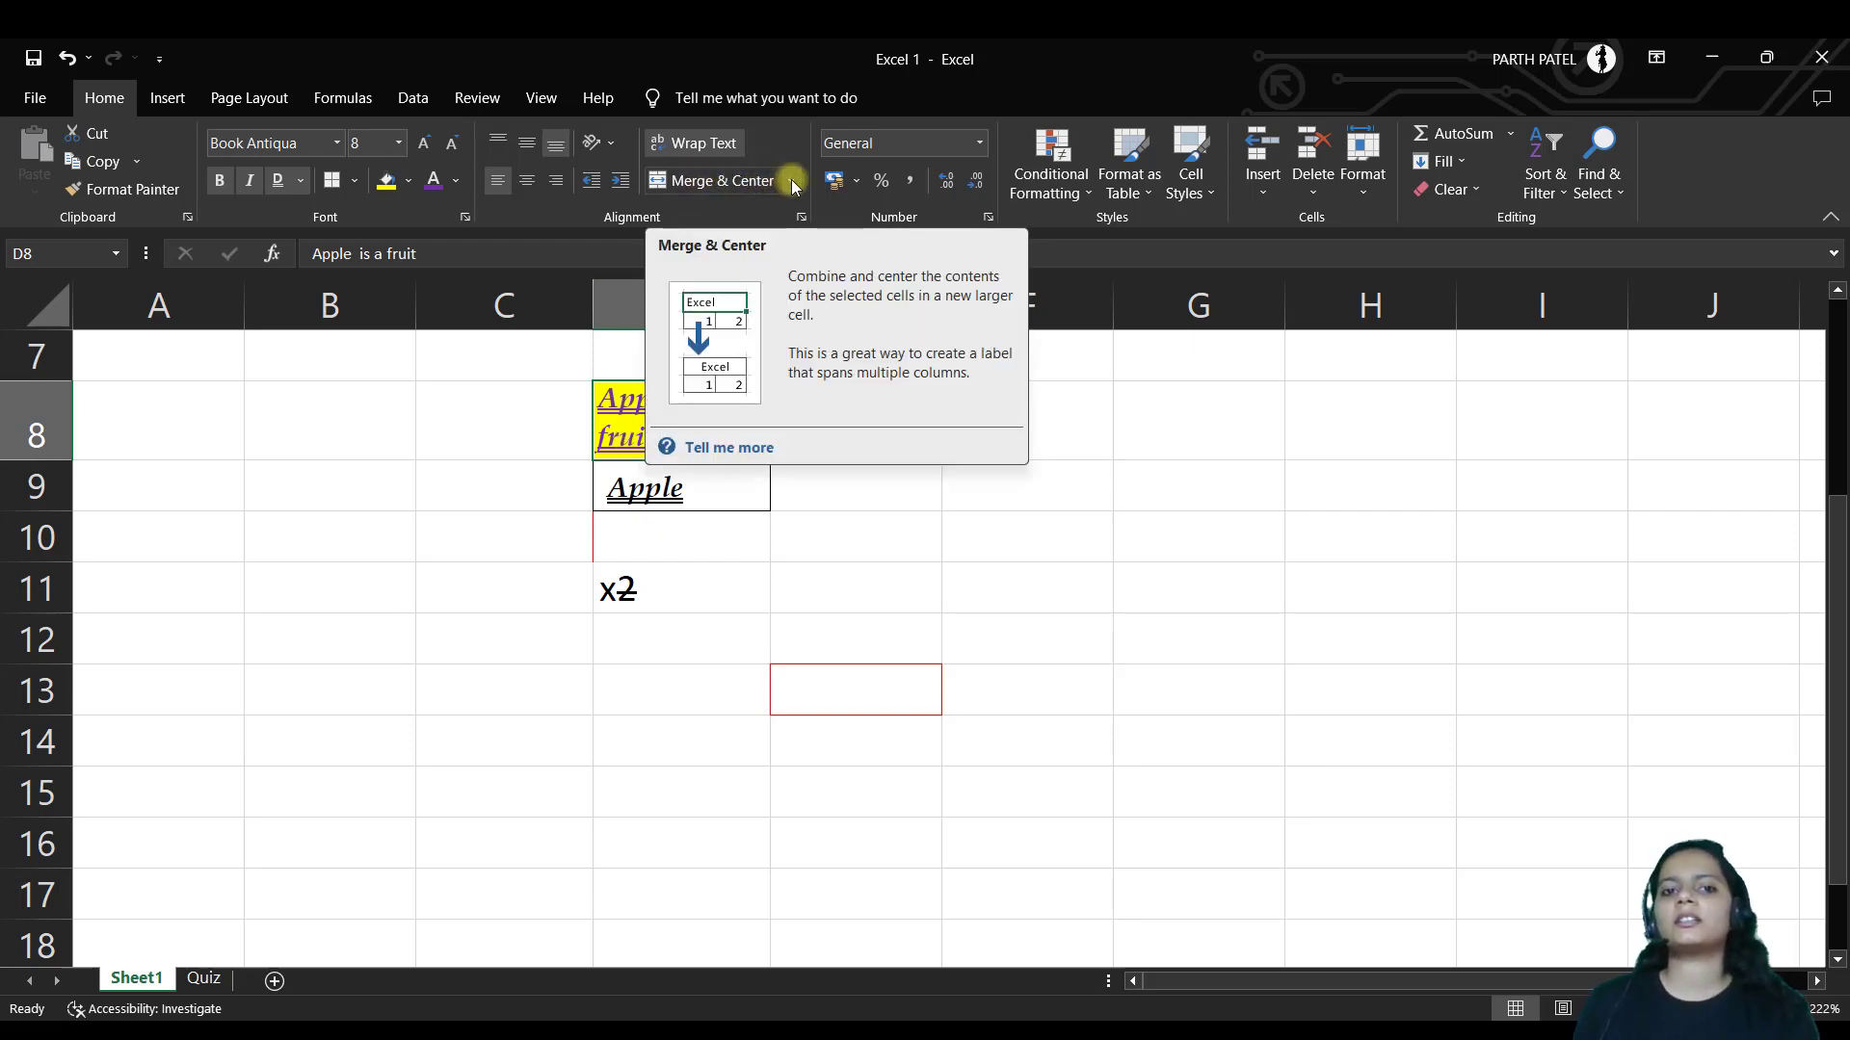
drag(751, 424, 815, 414)
click(694, 143)
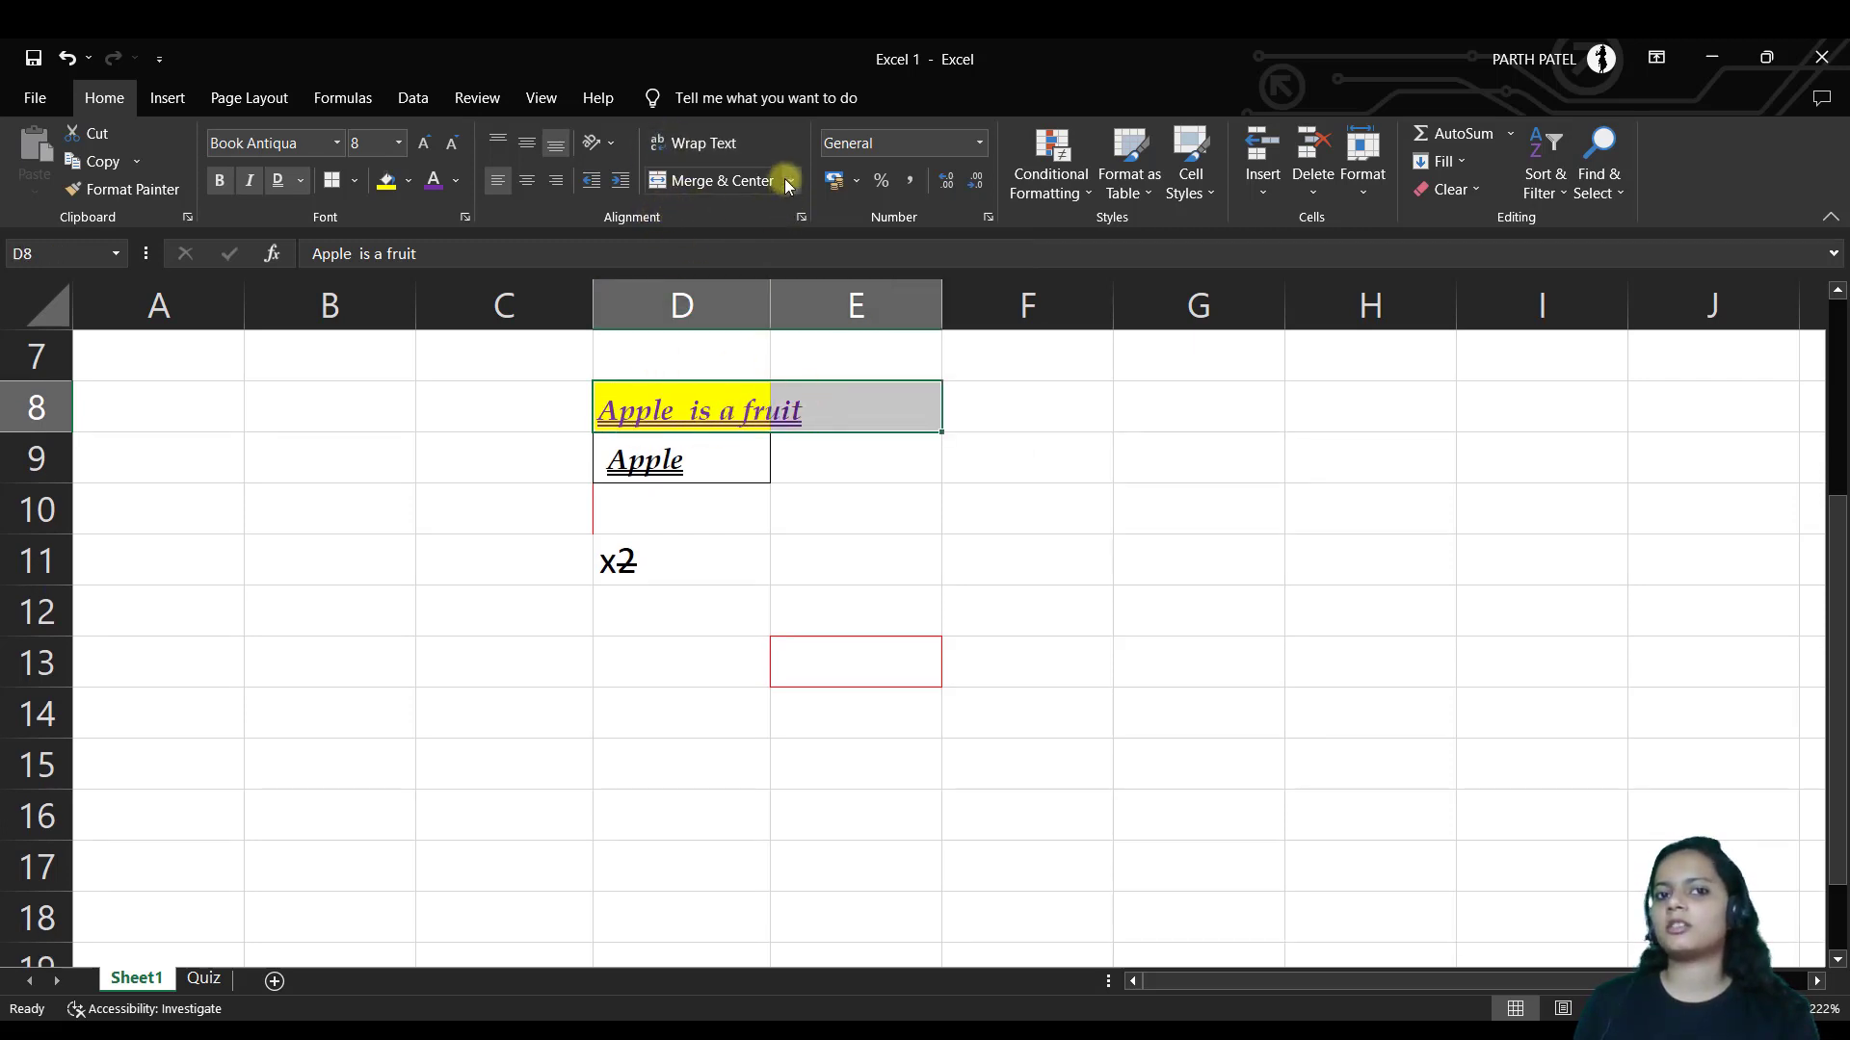
Merge & Center D8:E8 and then unmerge it, doing this twice
click(787, 183)
click(743, 205)
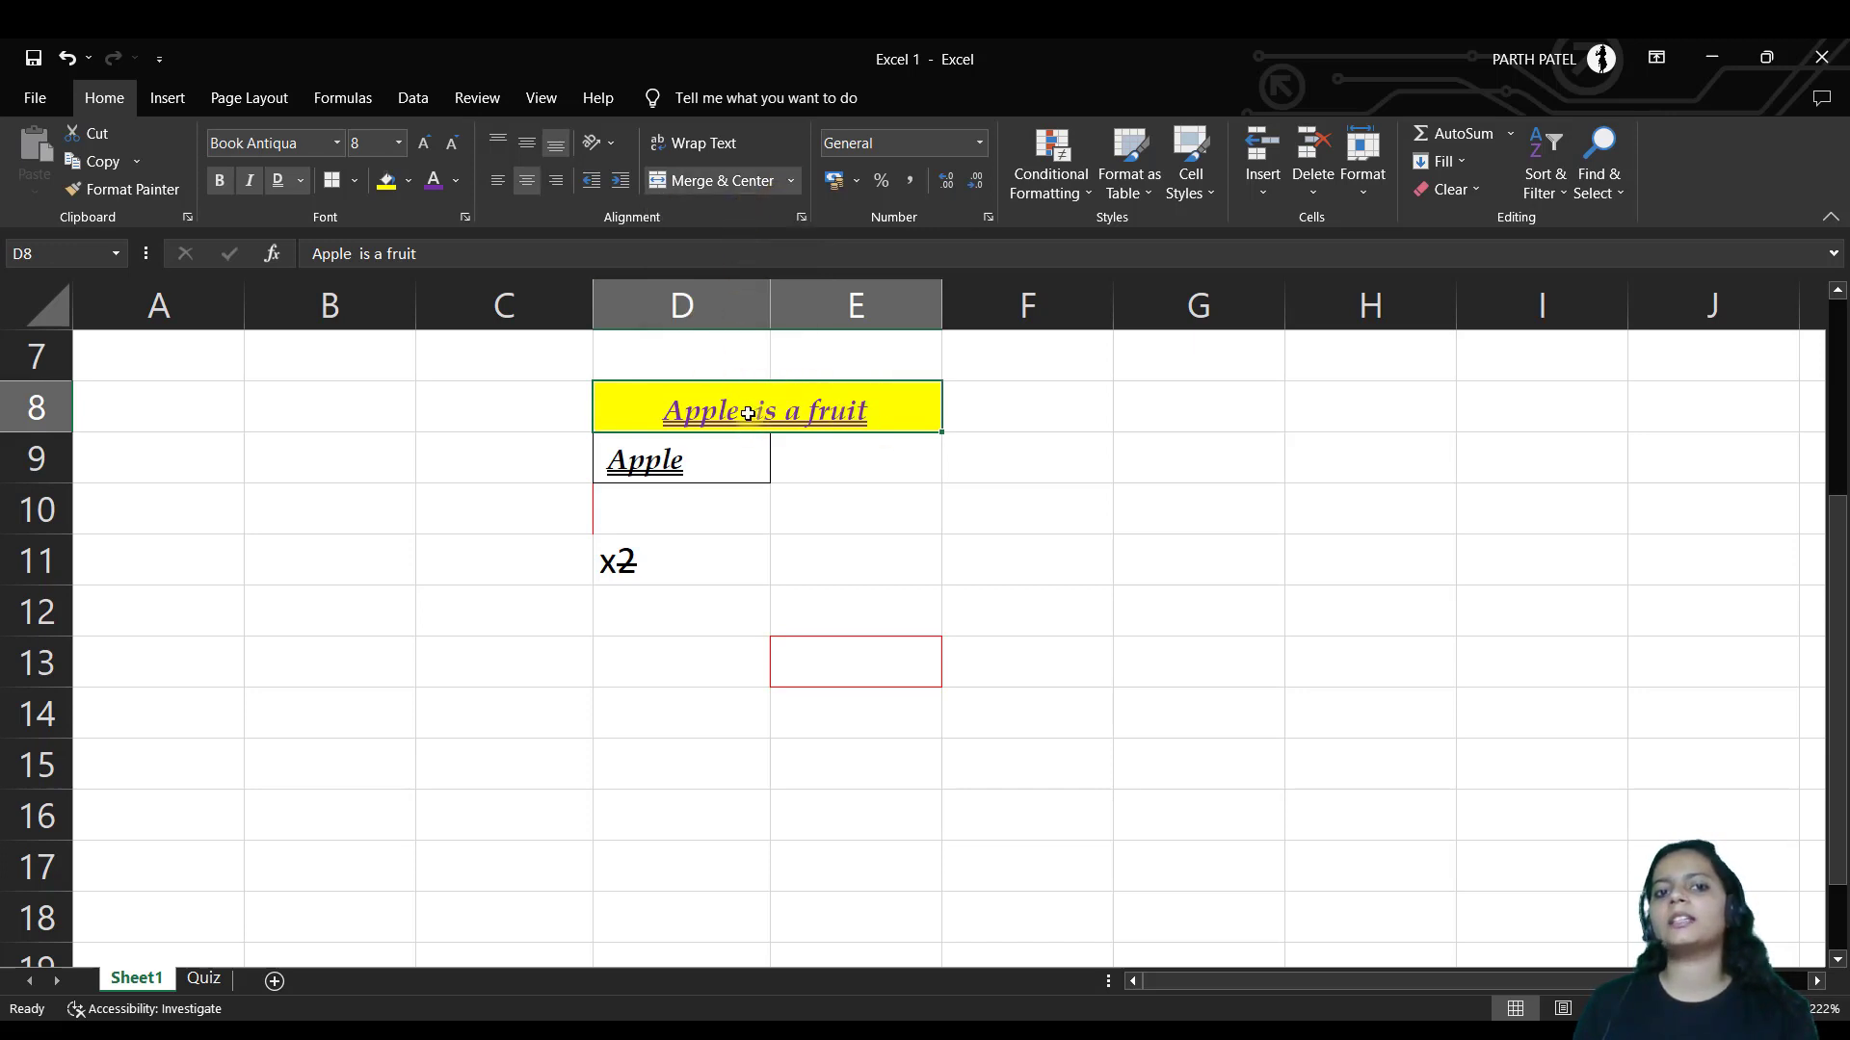
click(711, 180)
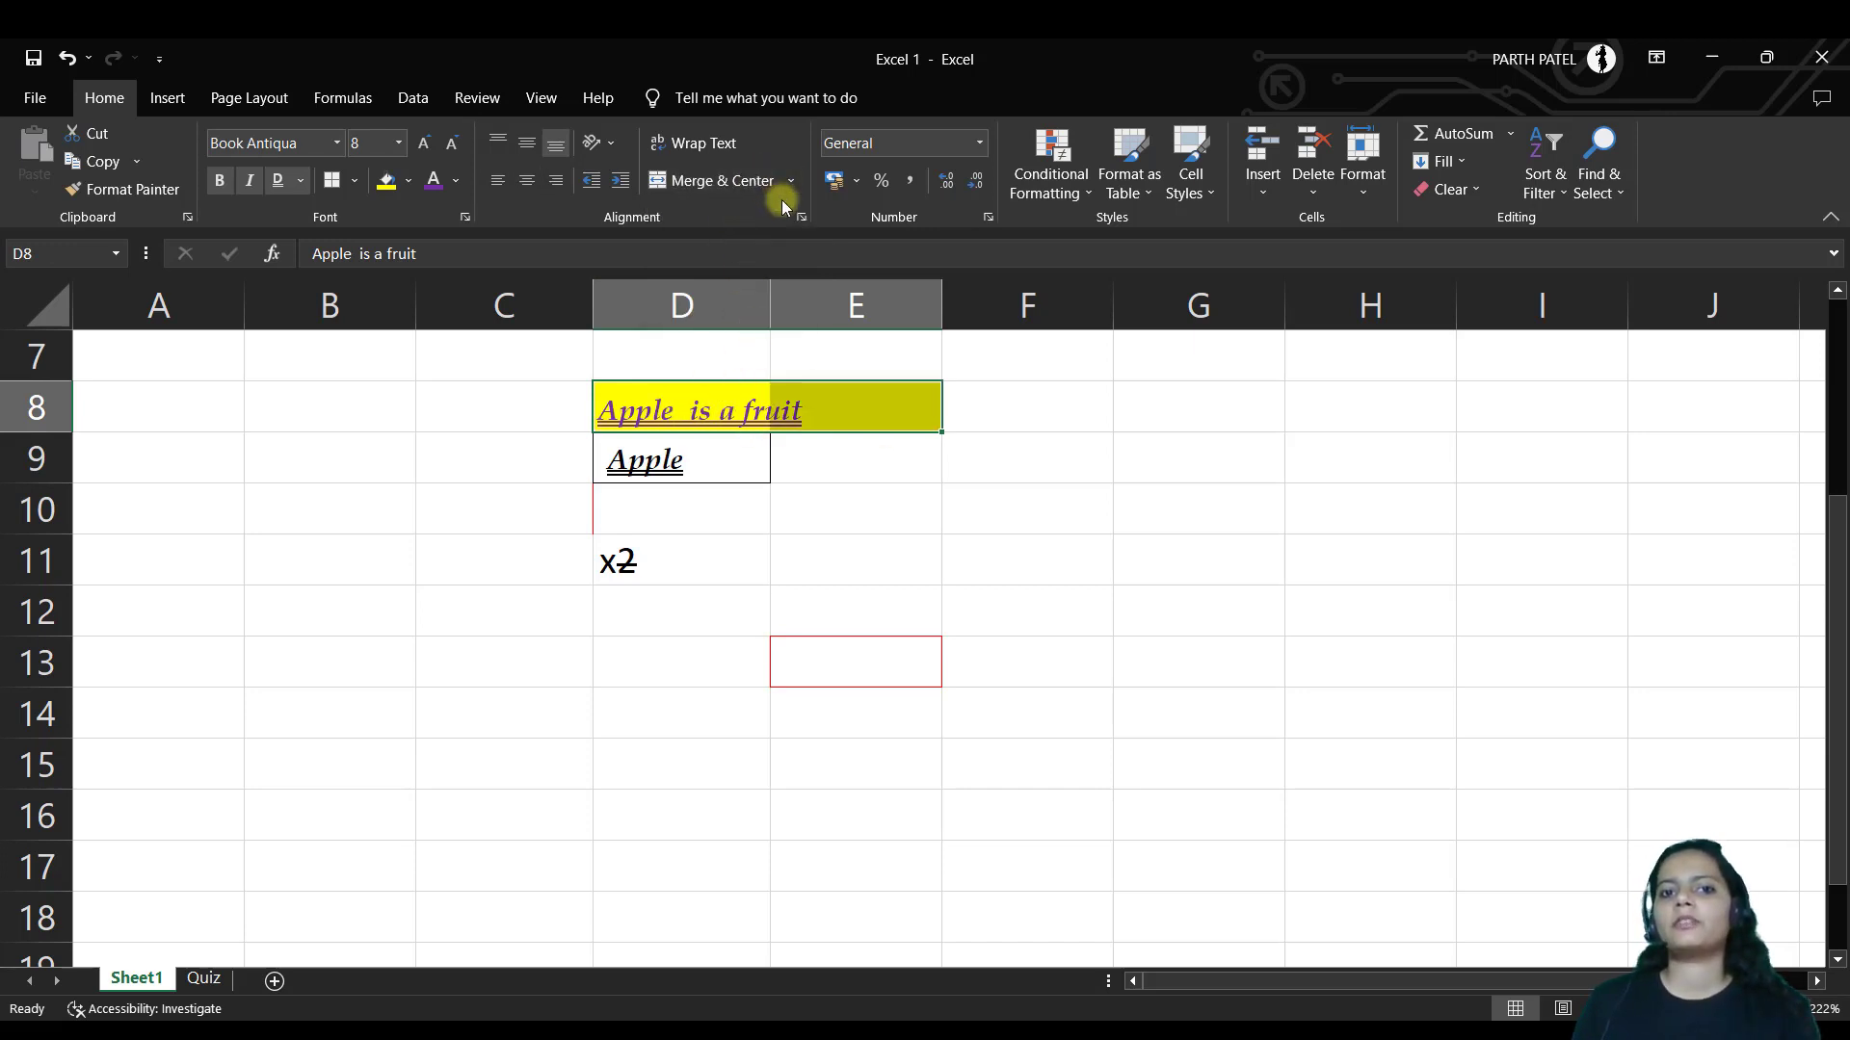
click(787, 181)
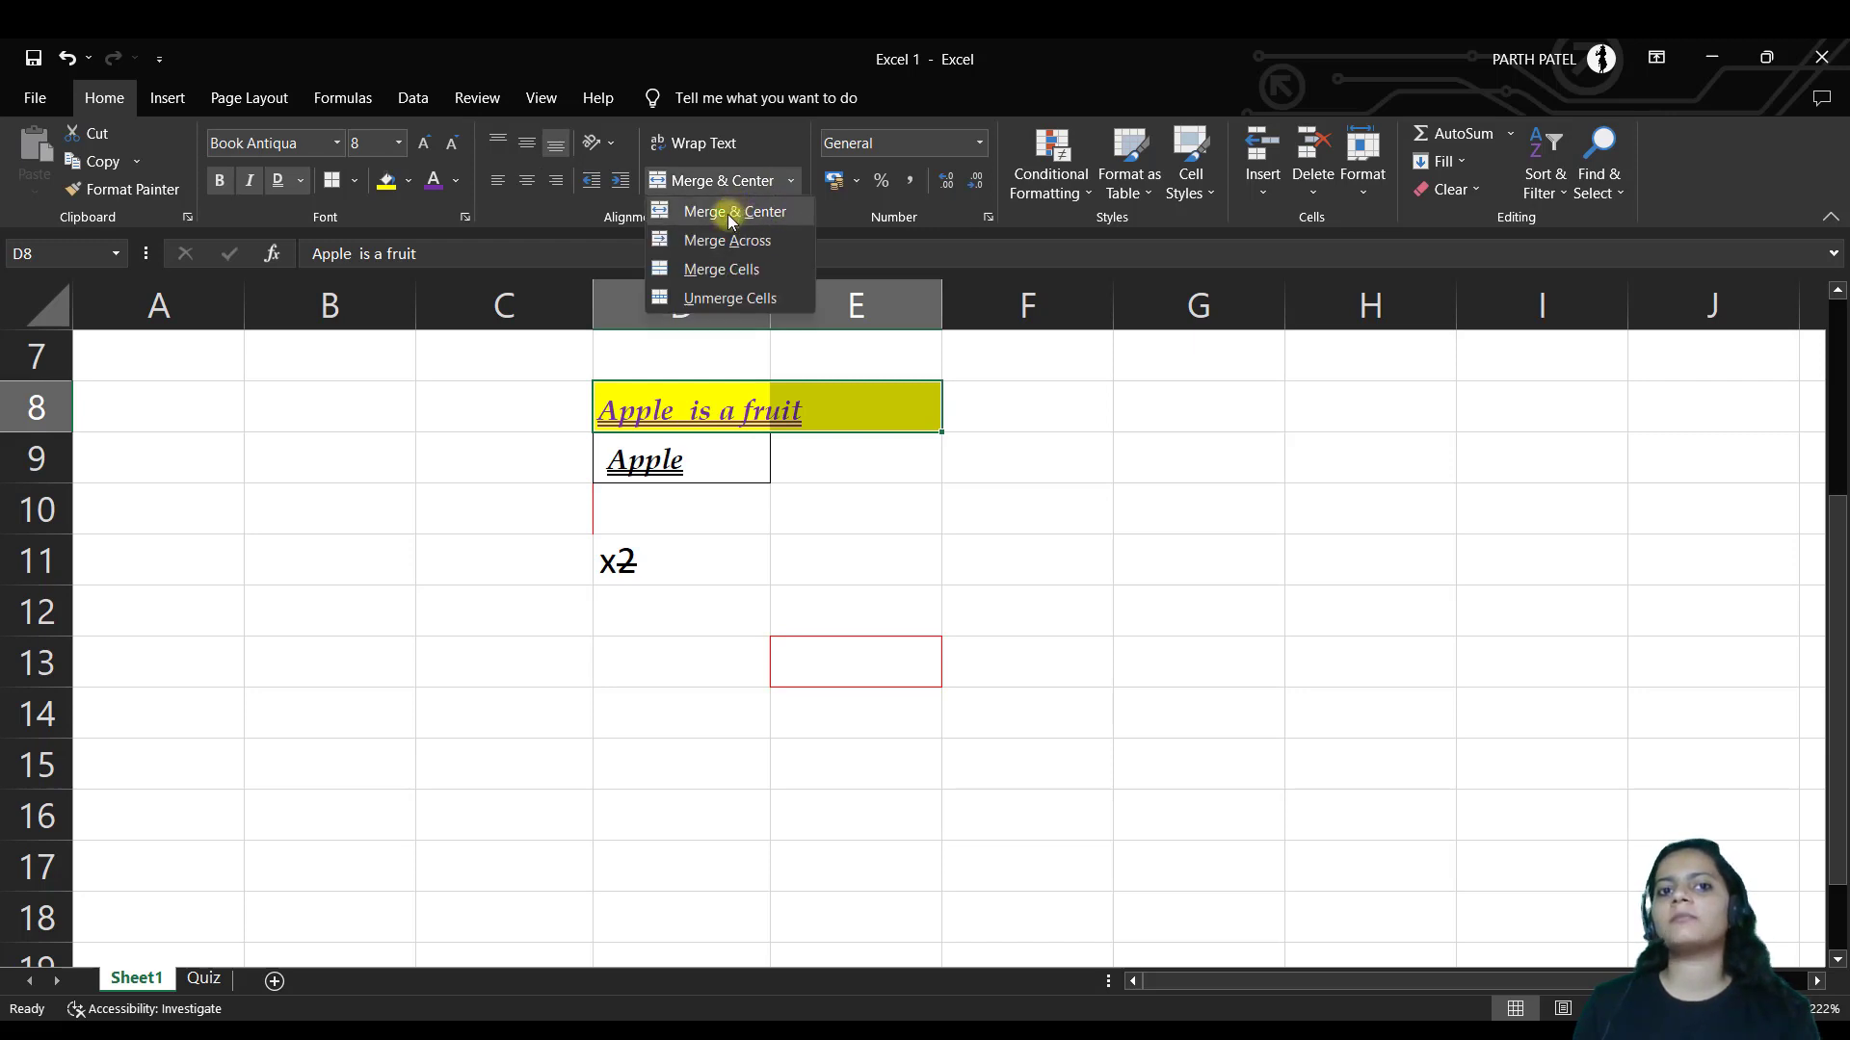
click(732, 300)
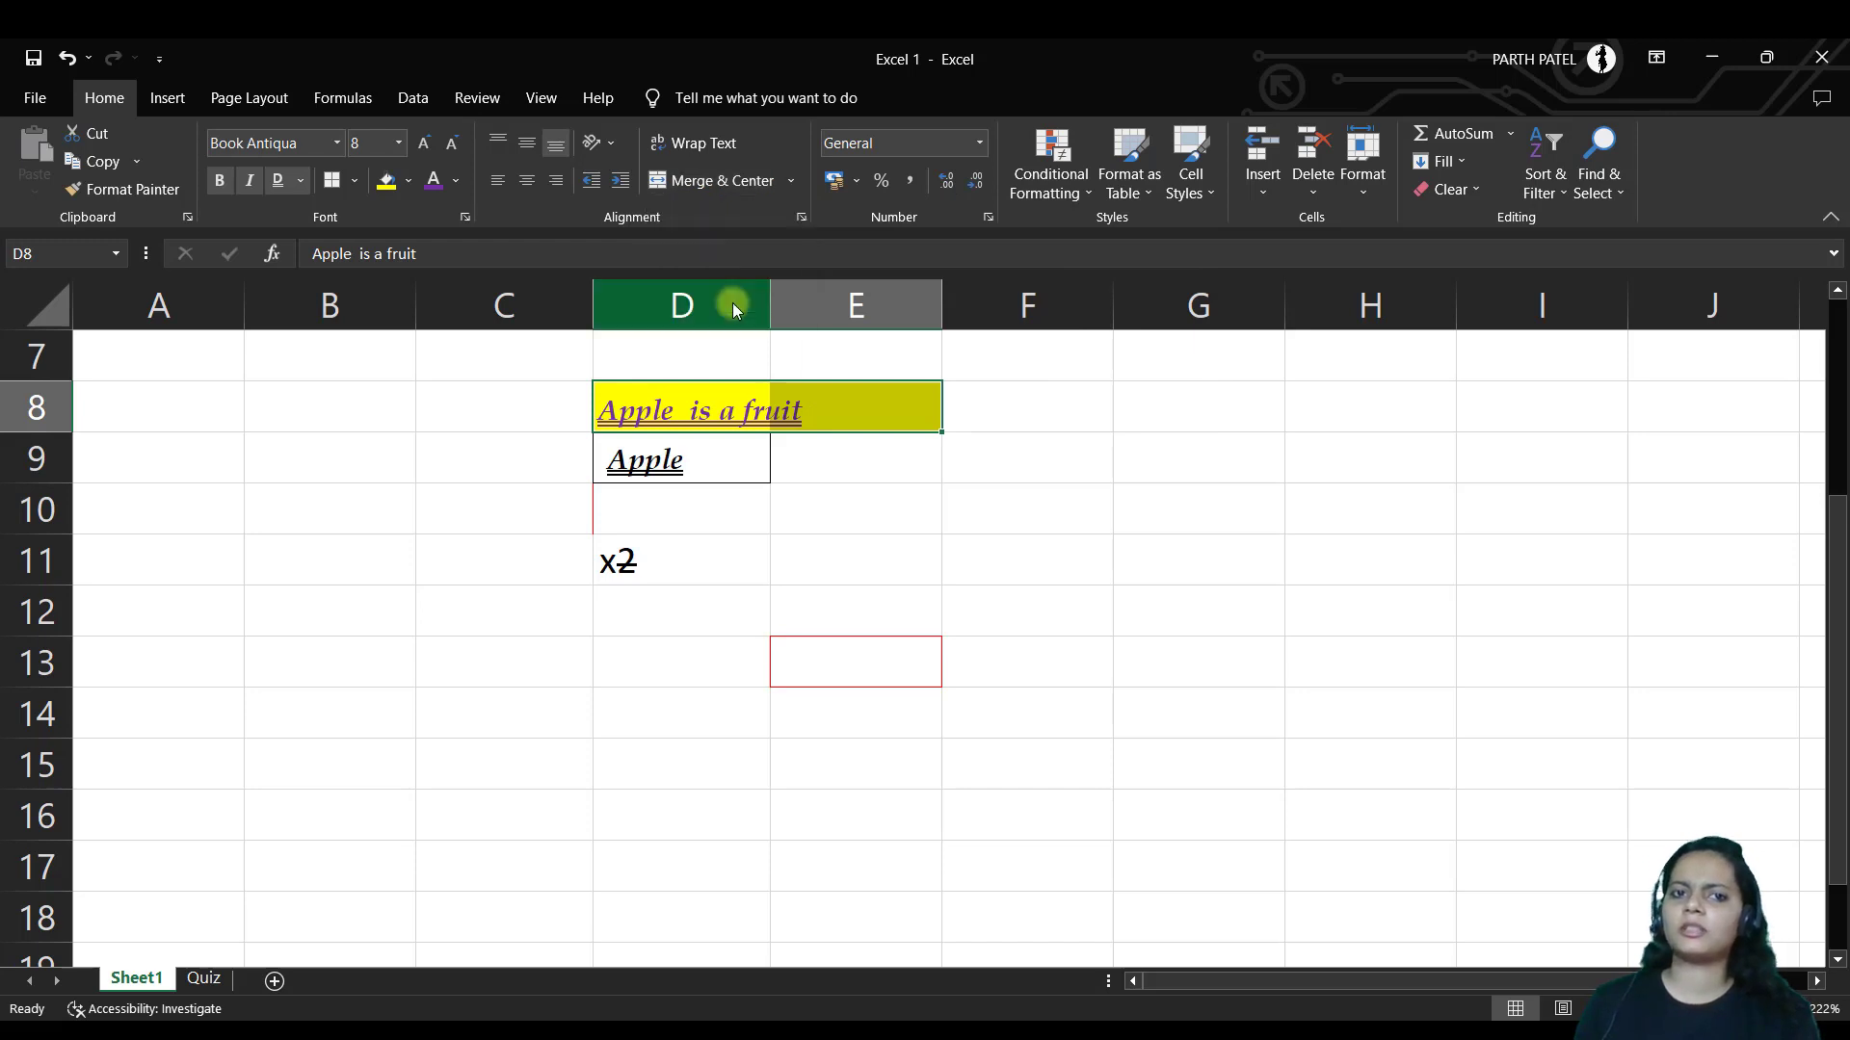
click(751, 192)
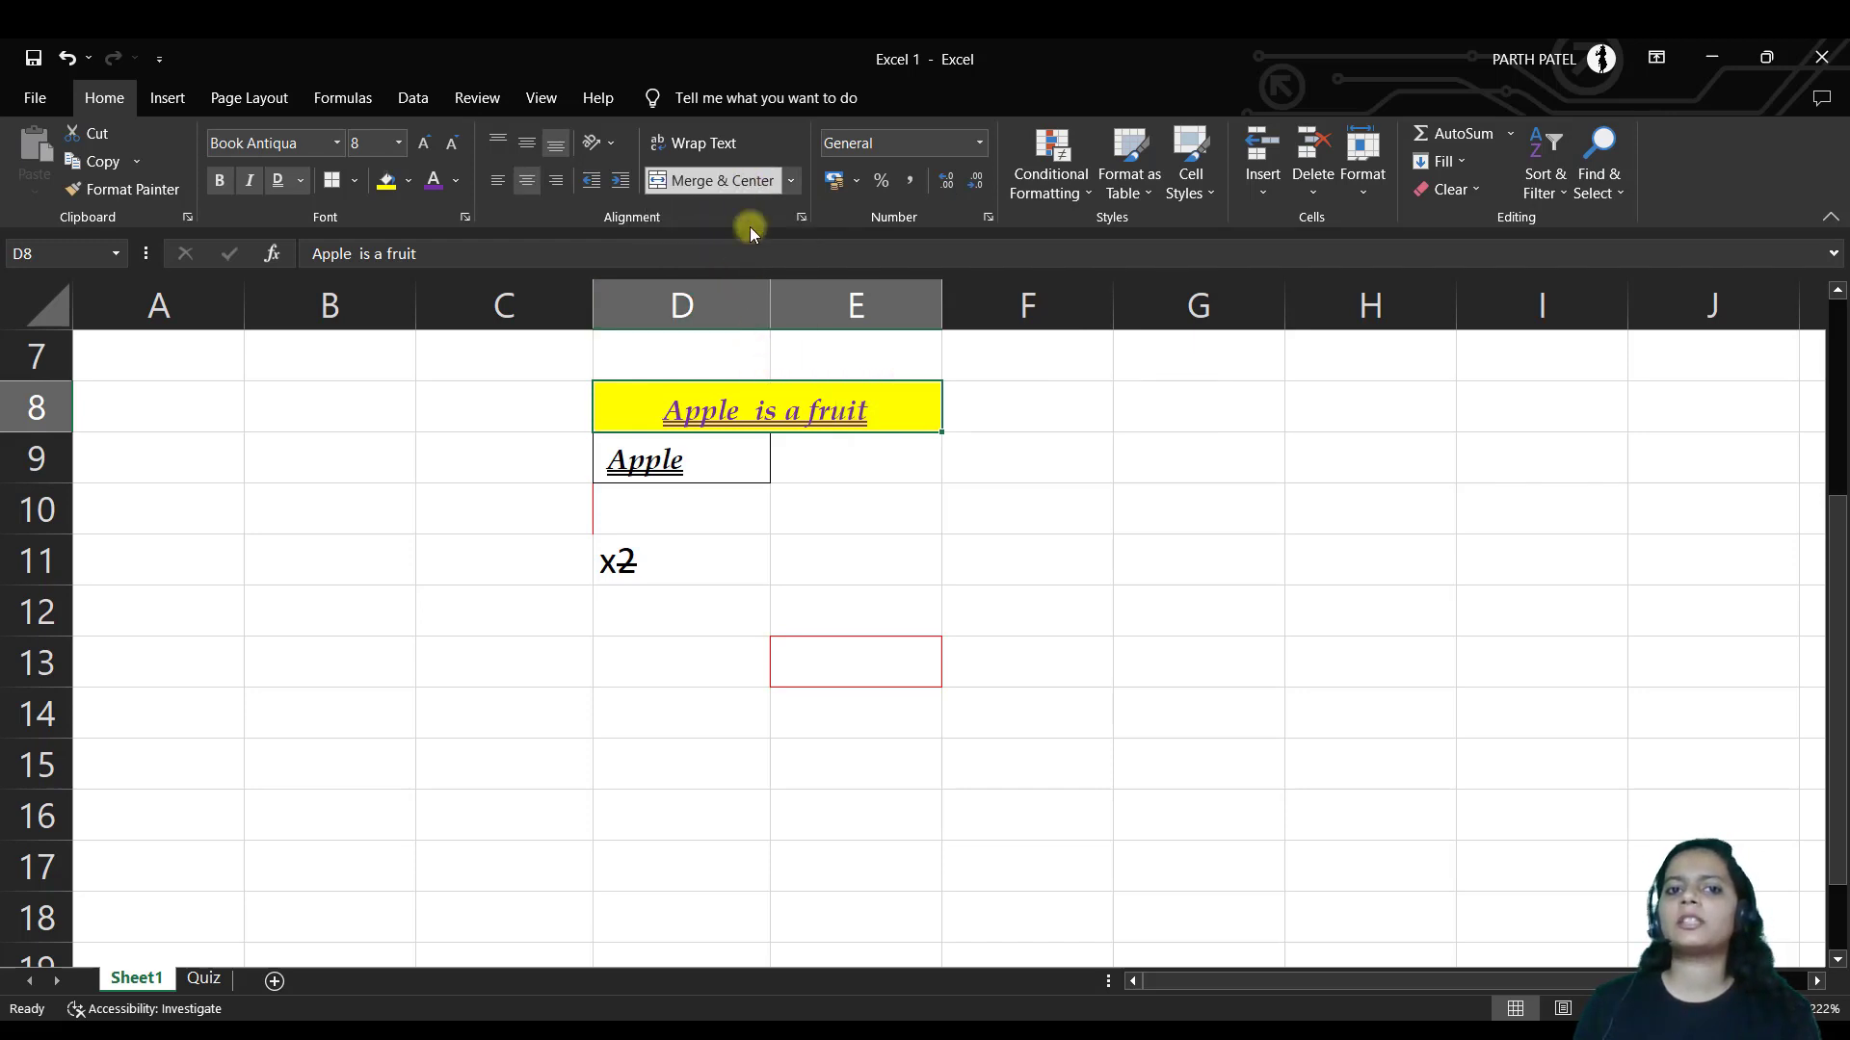
click(788, 184)
click(730, 301)
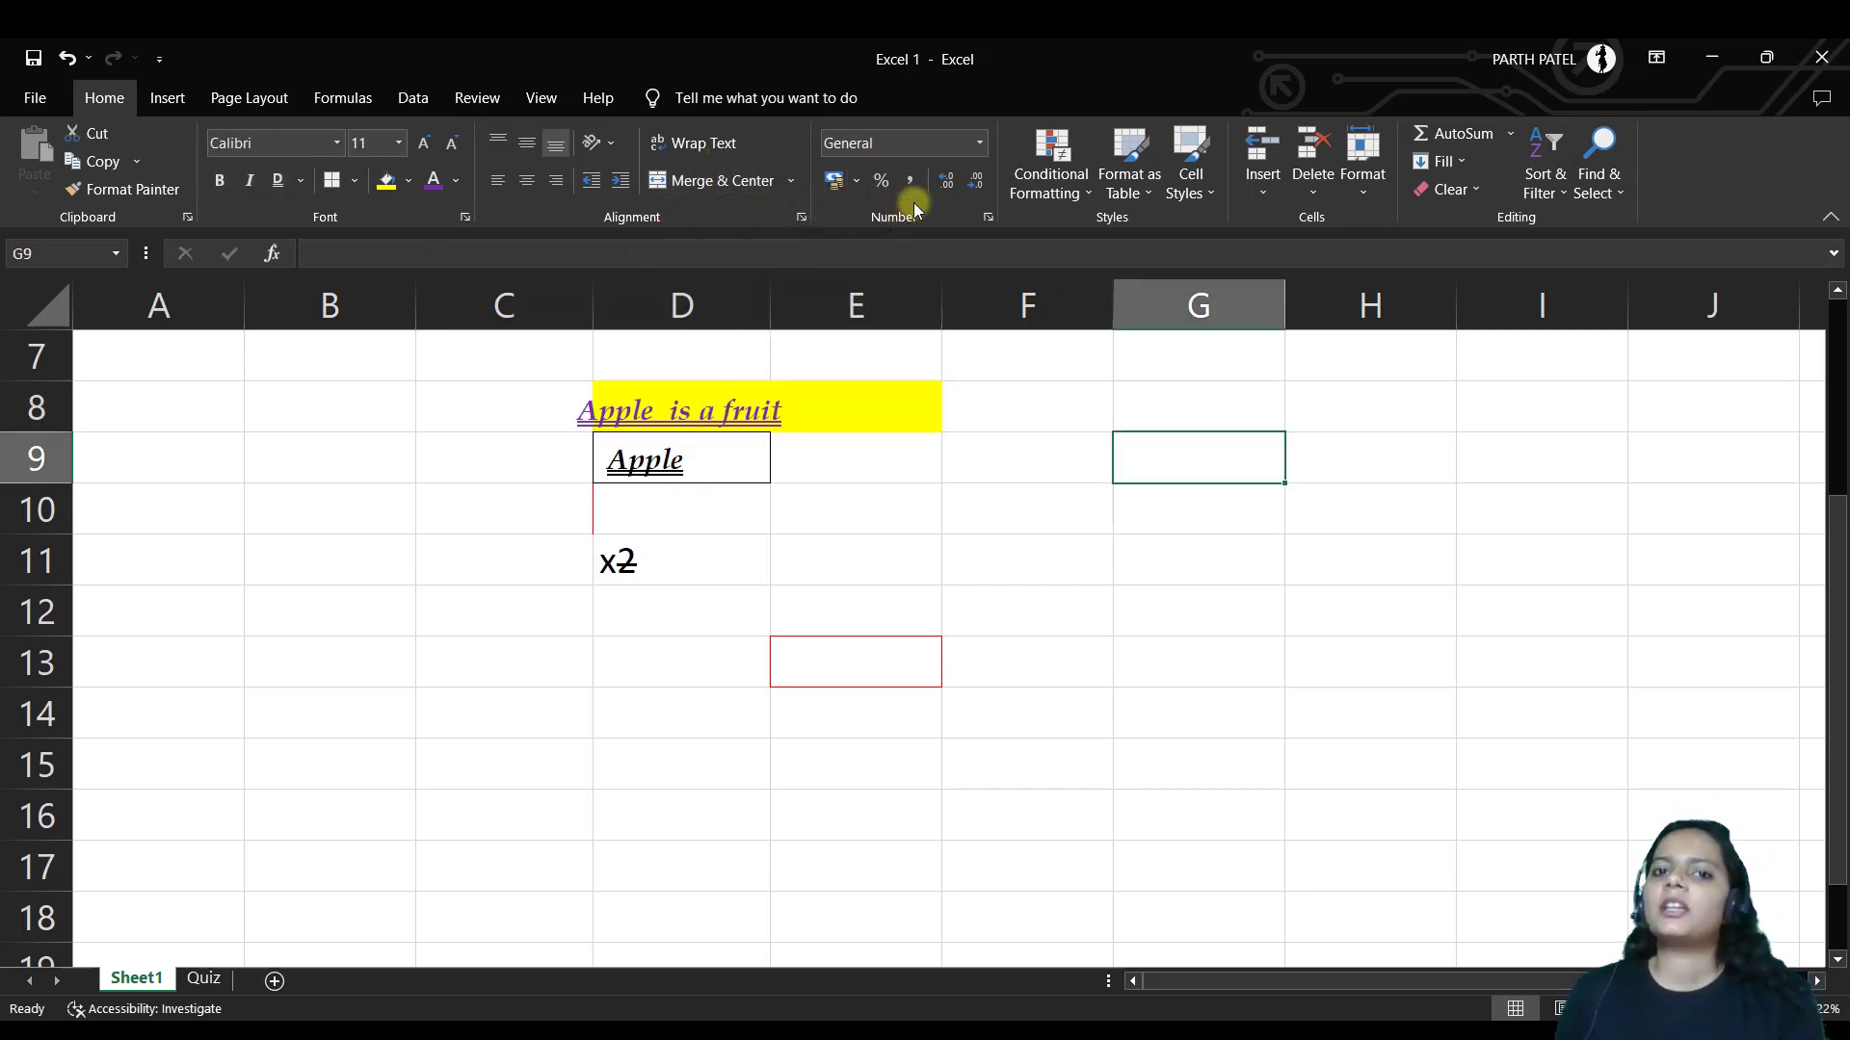
Enter 24 in cell G9
click(978, 143)
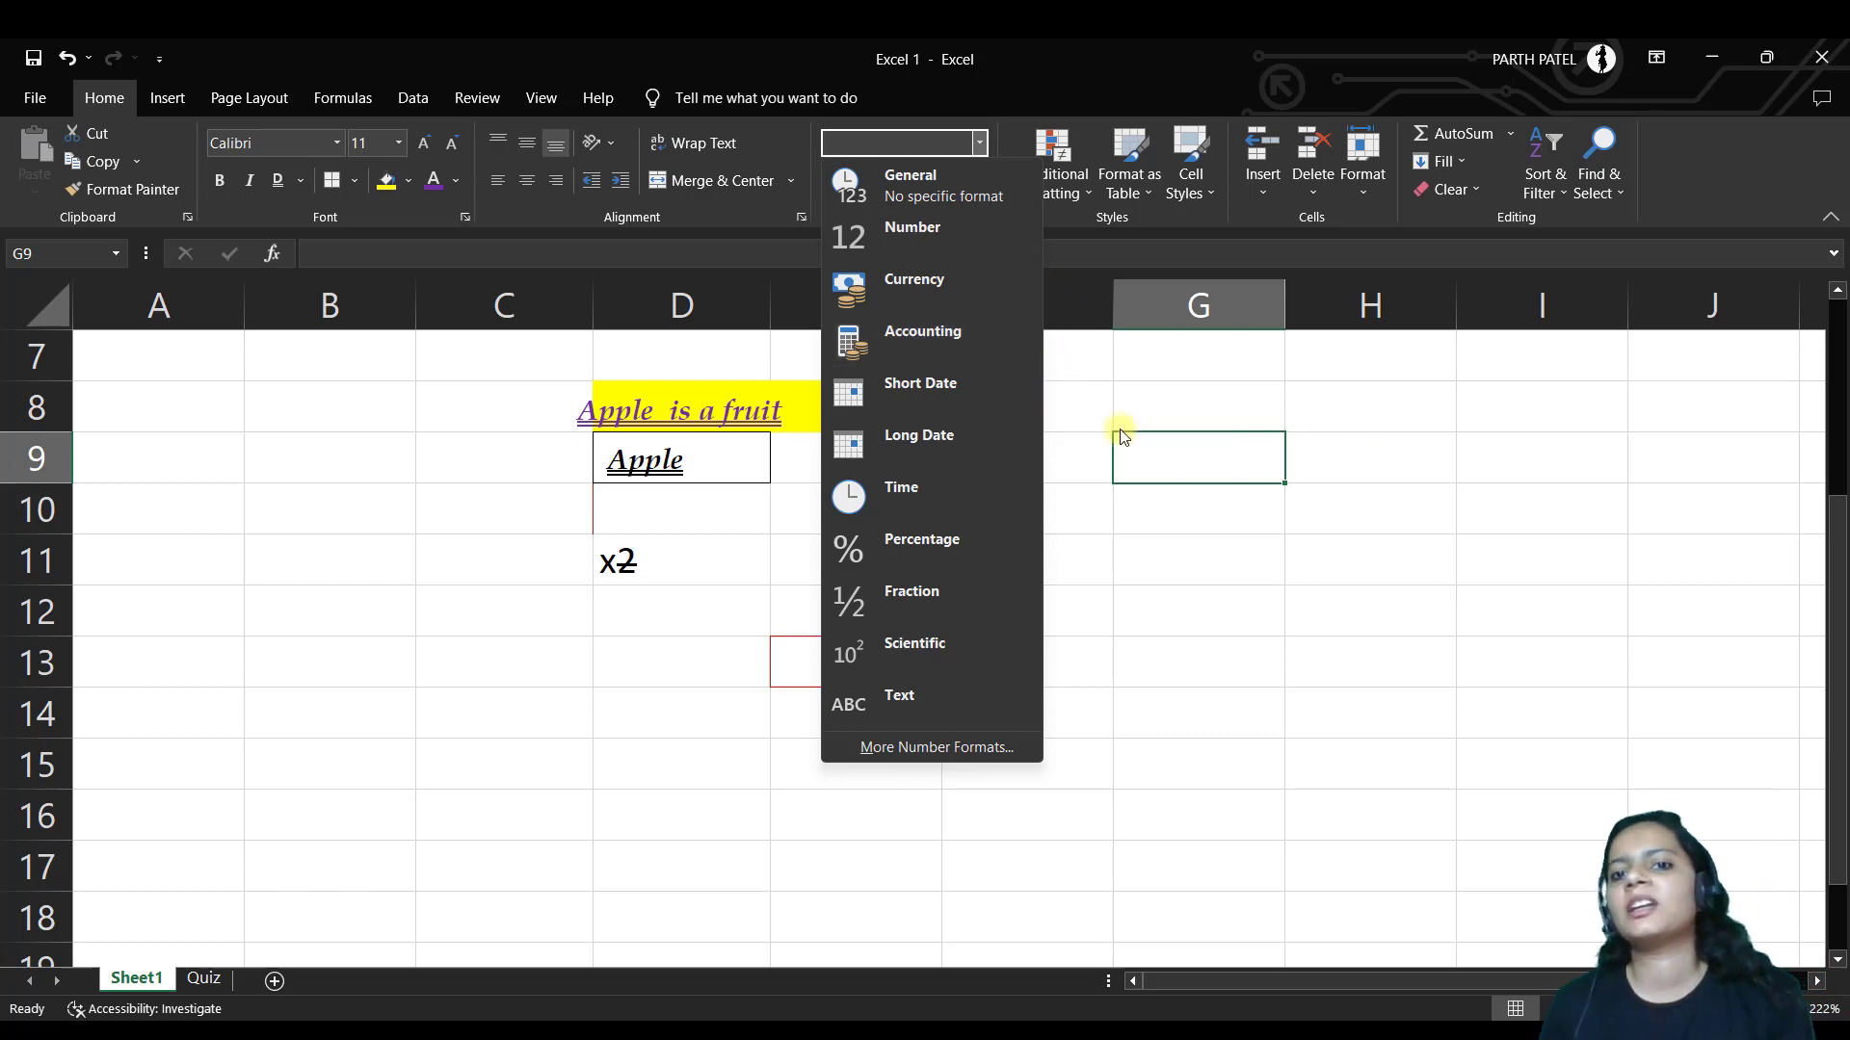
click(1228, 450)
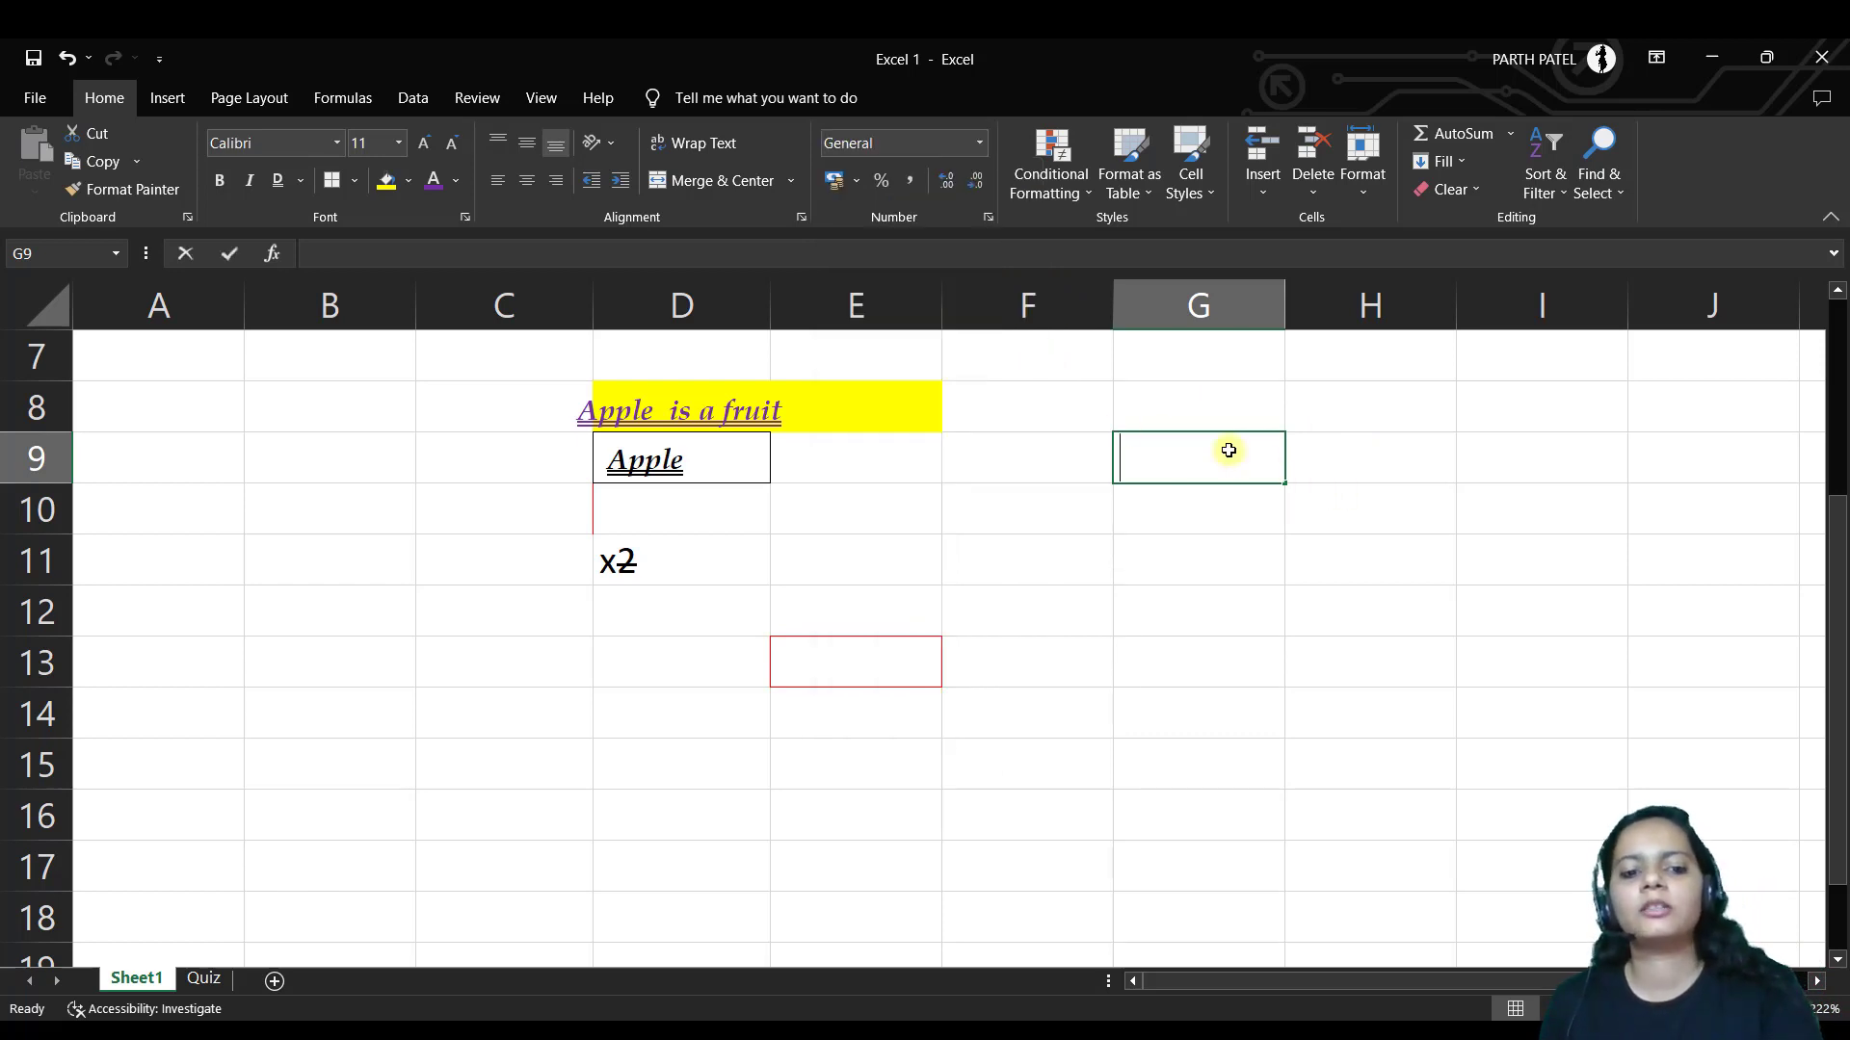
text(24)
key(Return)
click(1225, 453)
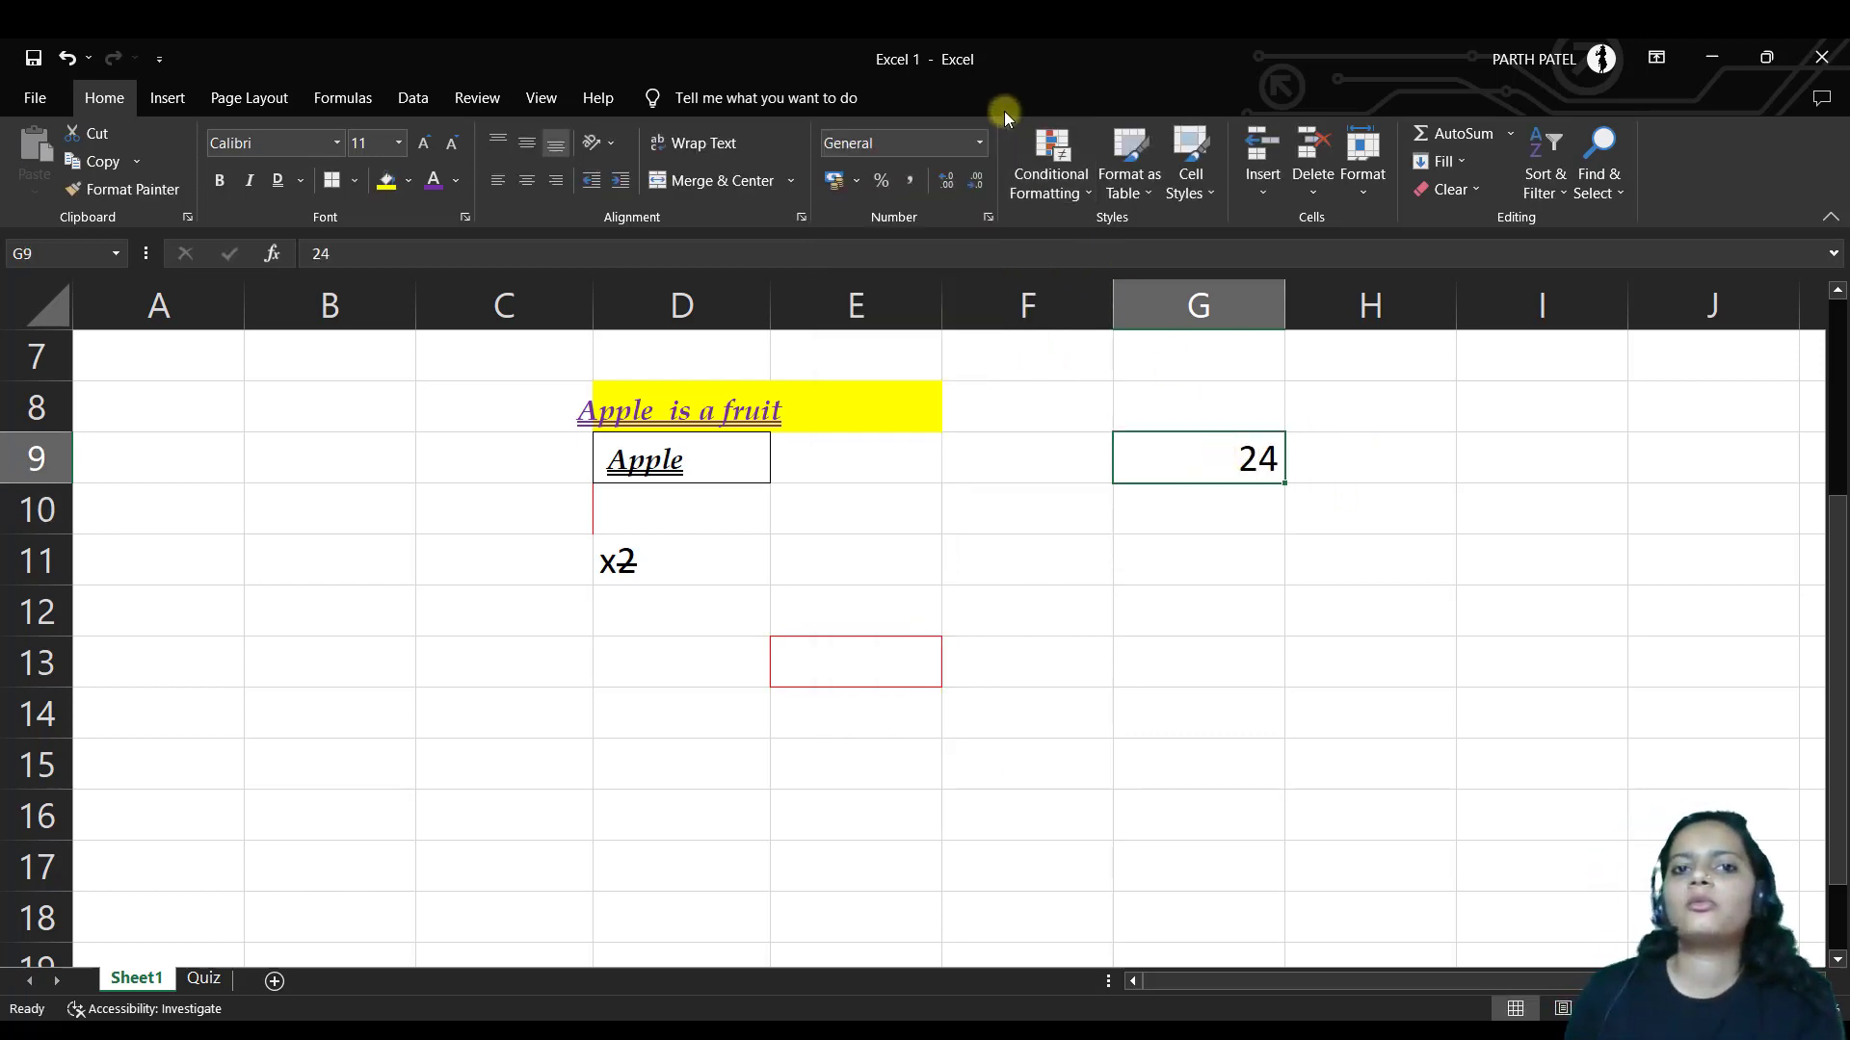
Format G9 as Number, then Currency, then back to Number
click(977, 152)
click(905, 239)
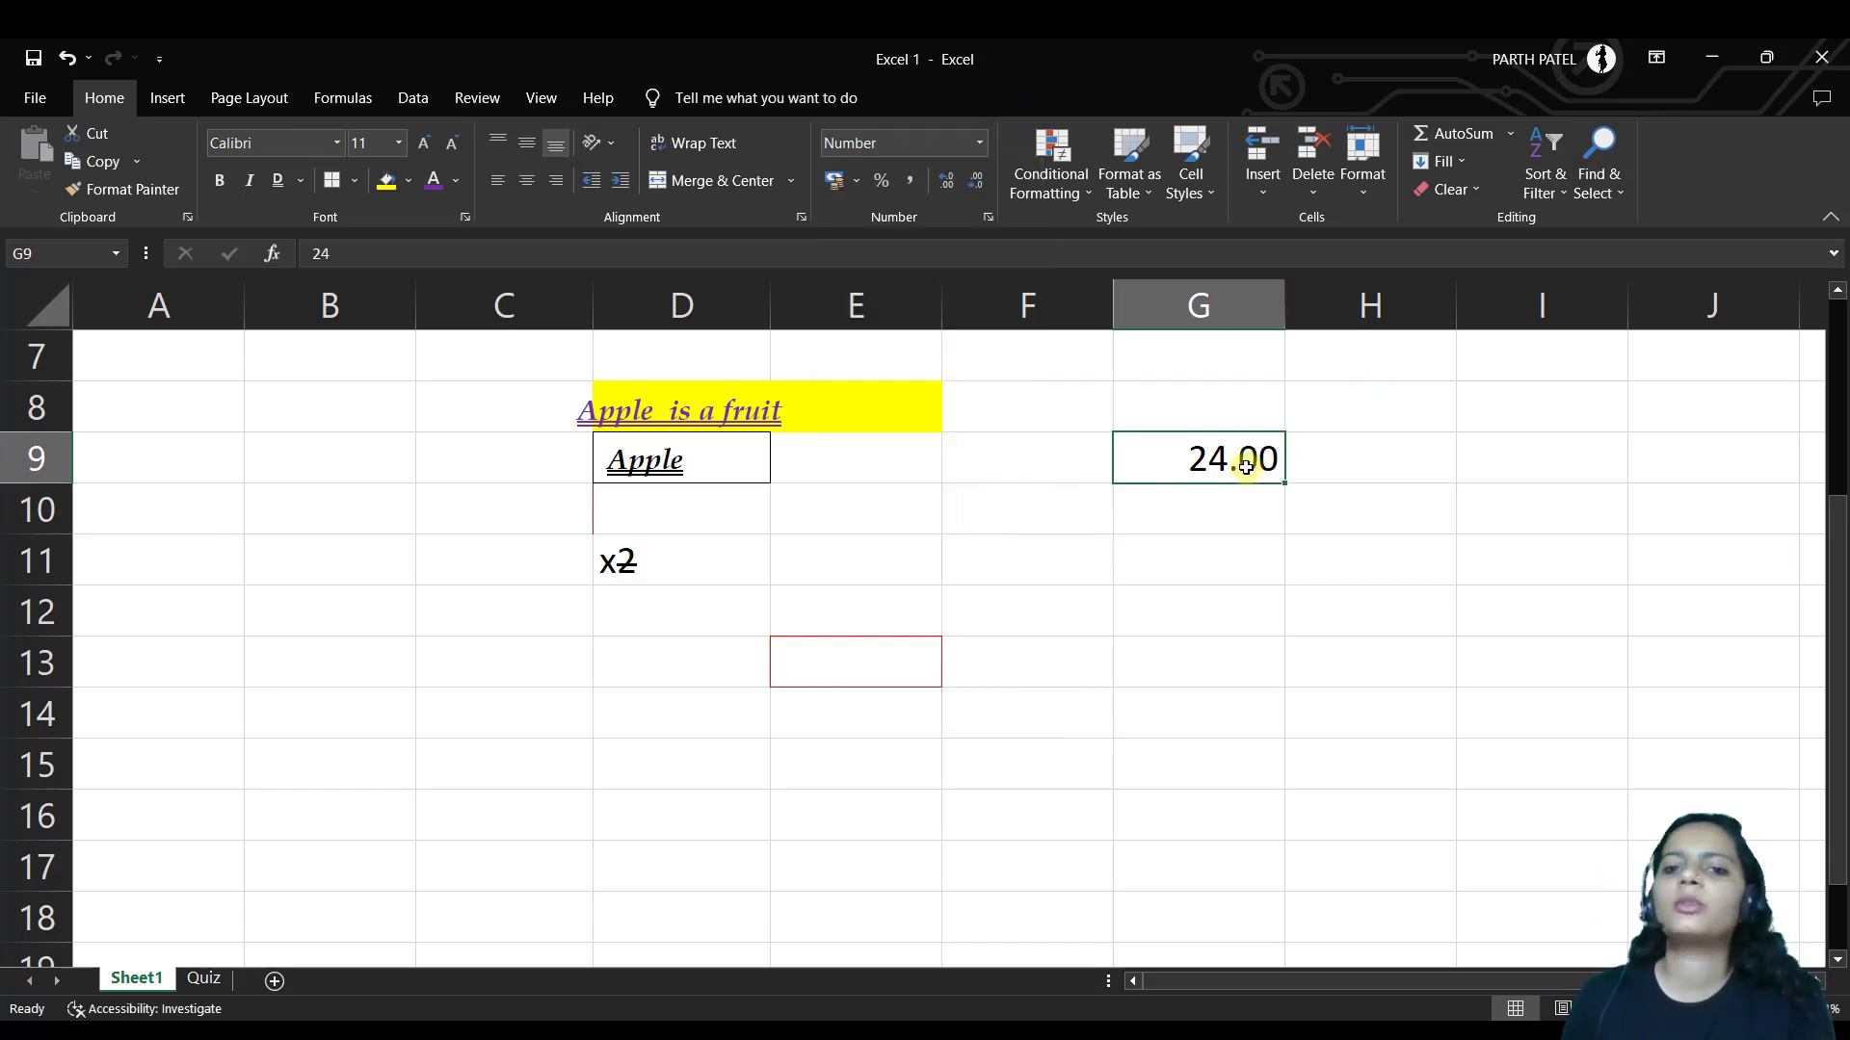
click(981, 146)
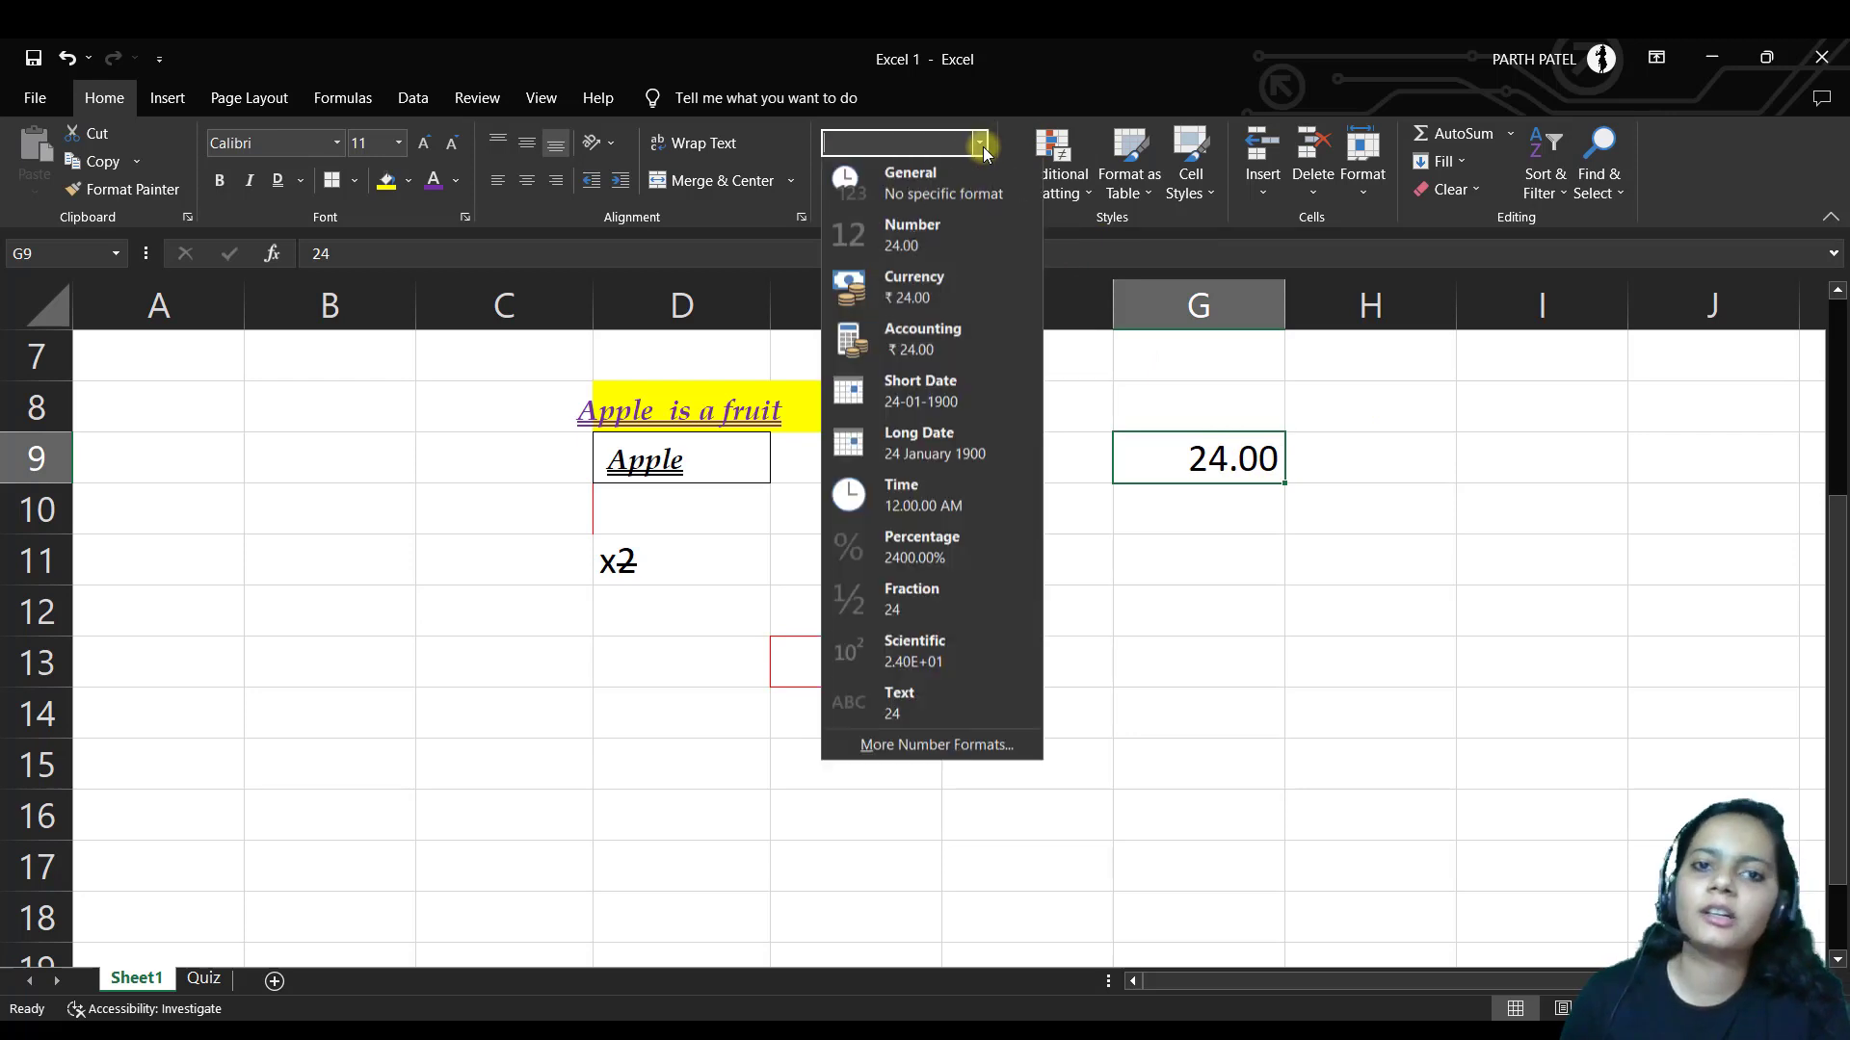
click(971, 281)
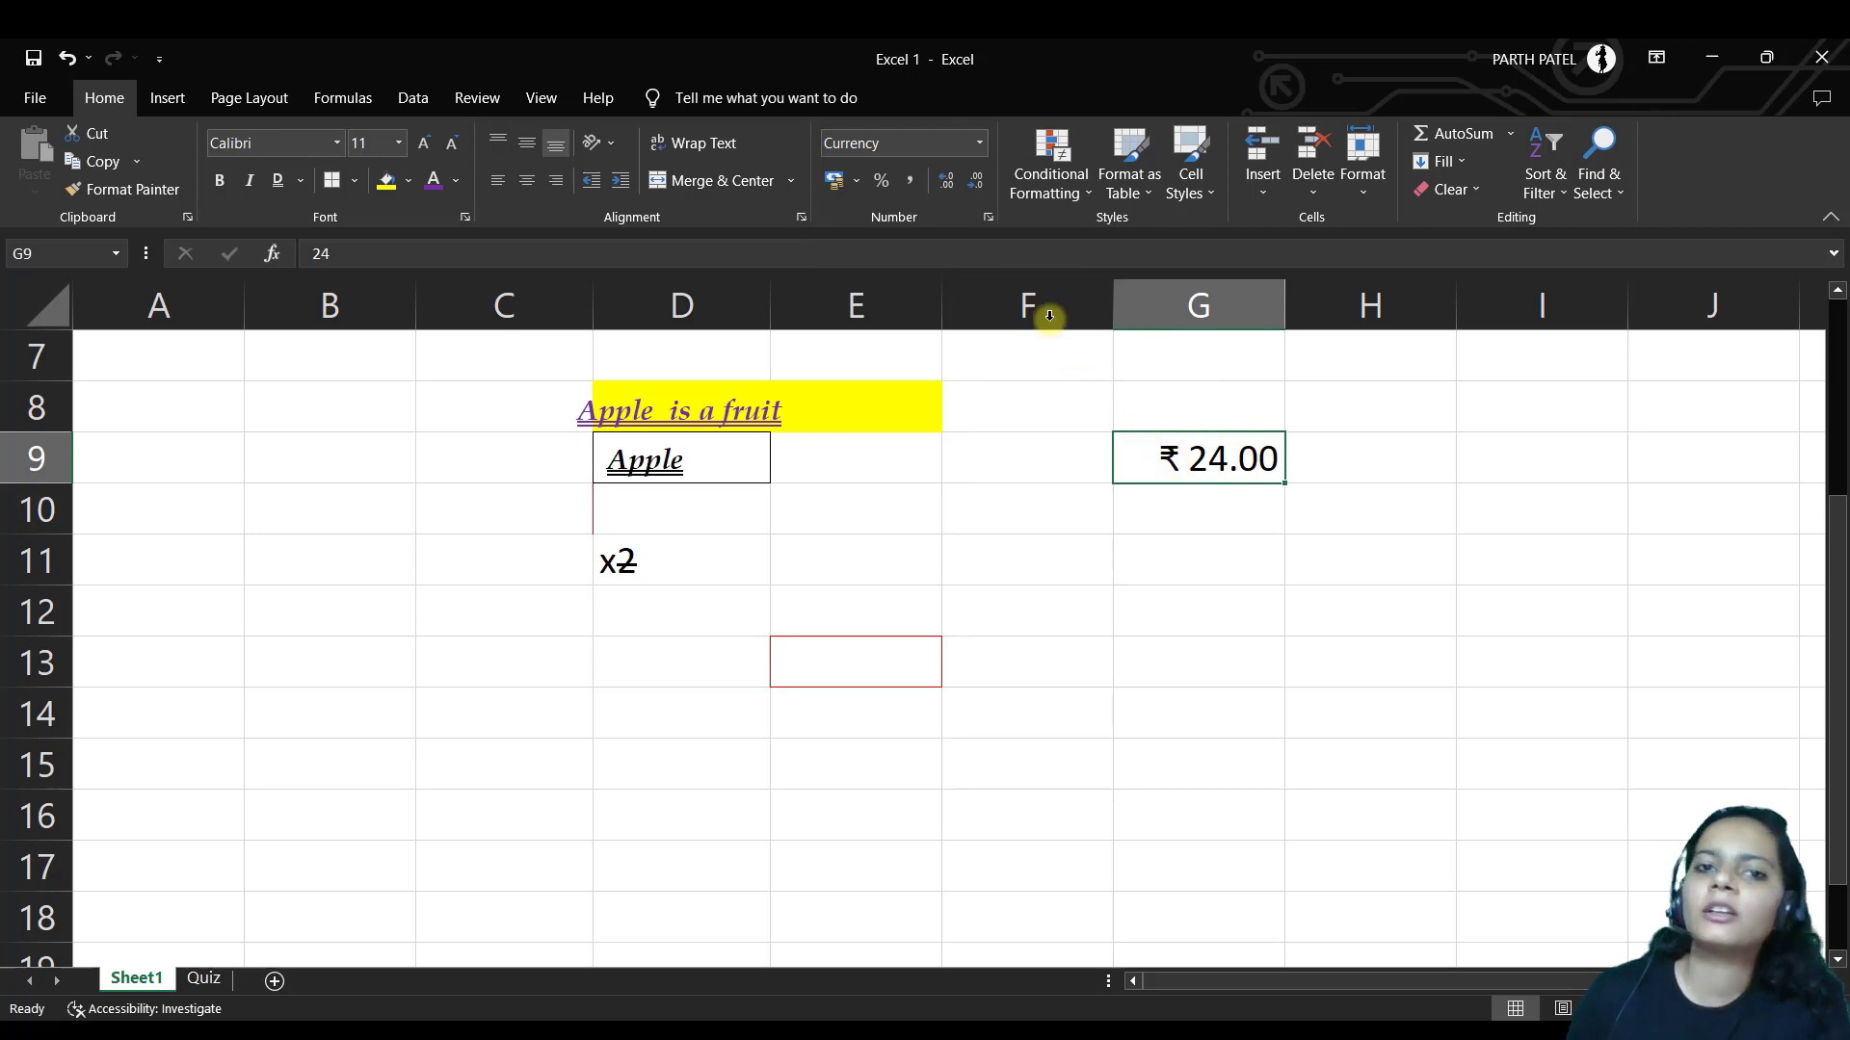
click(976, 145)
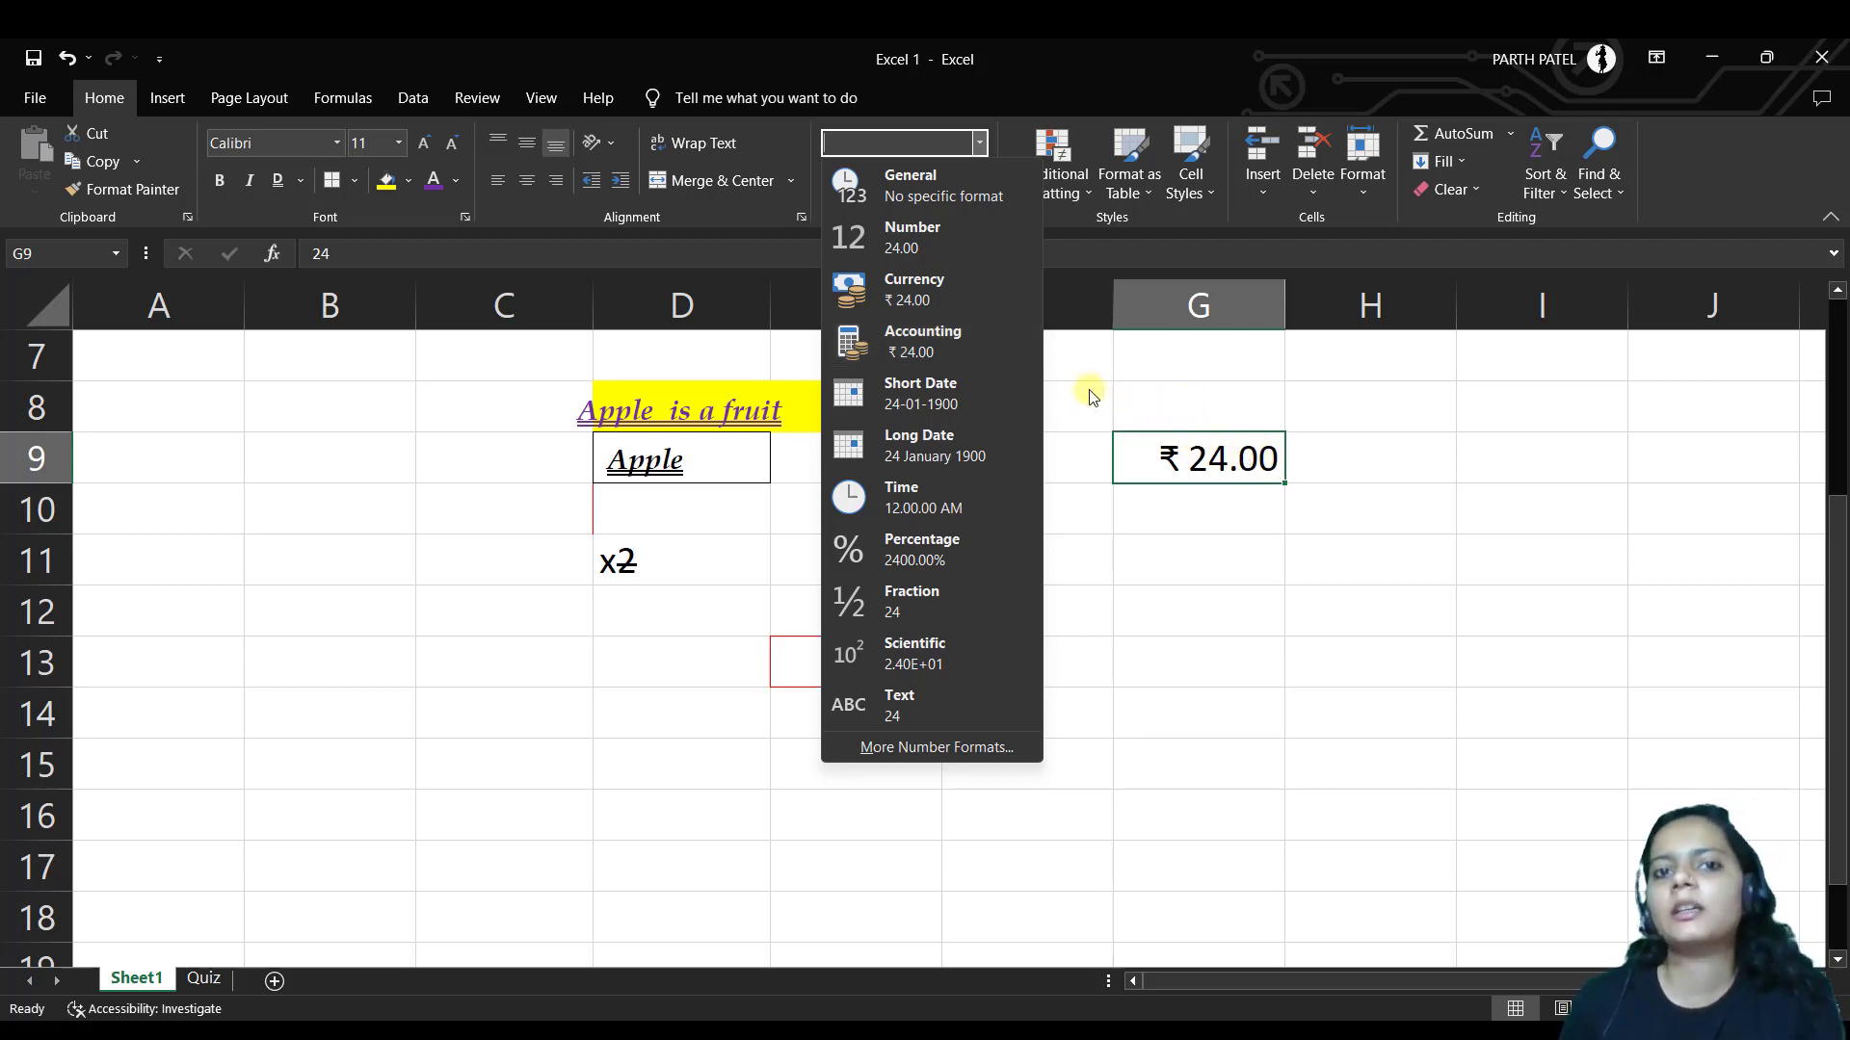
click(951, 232)
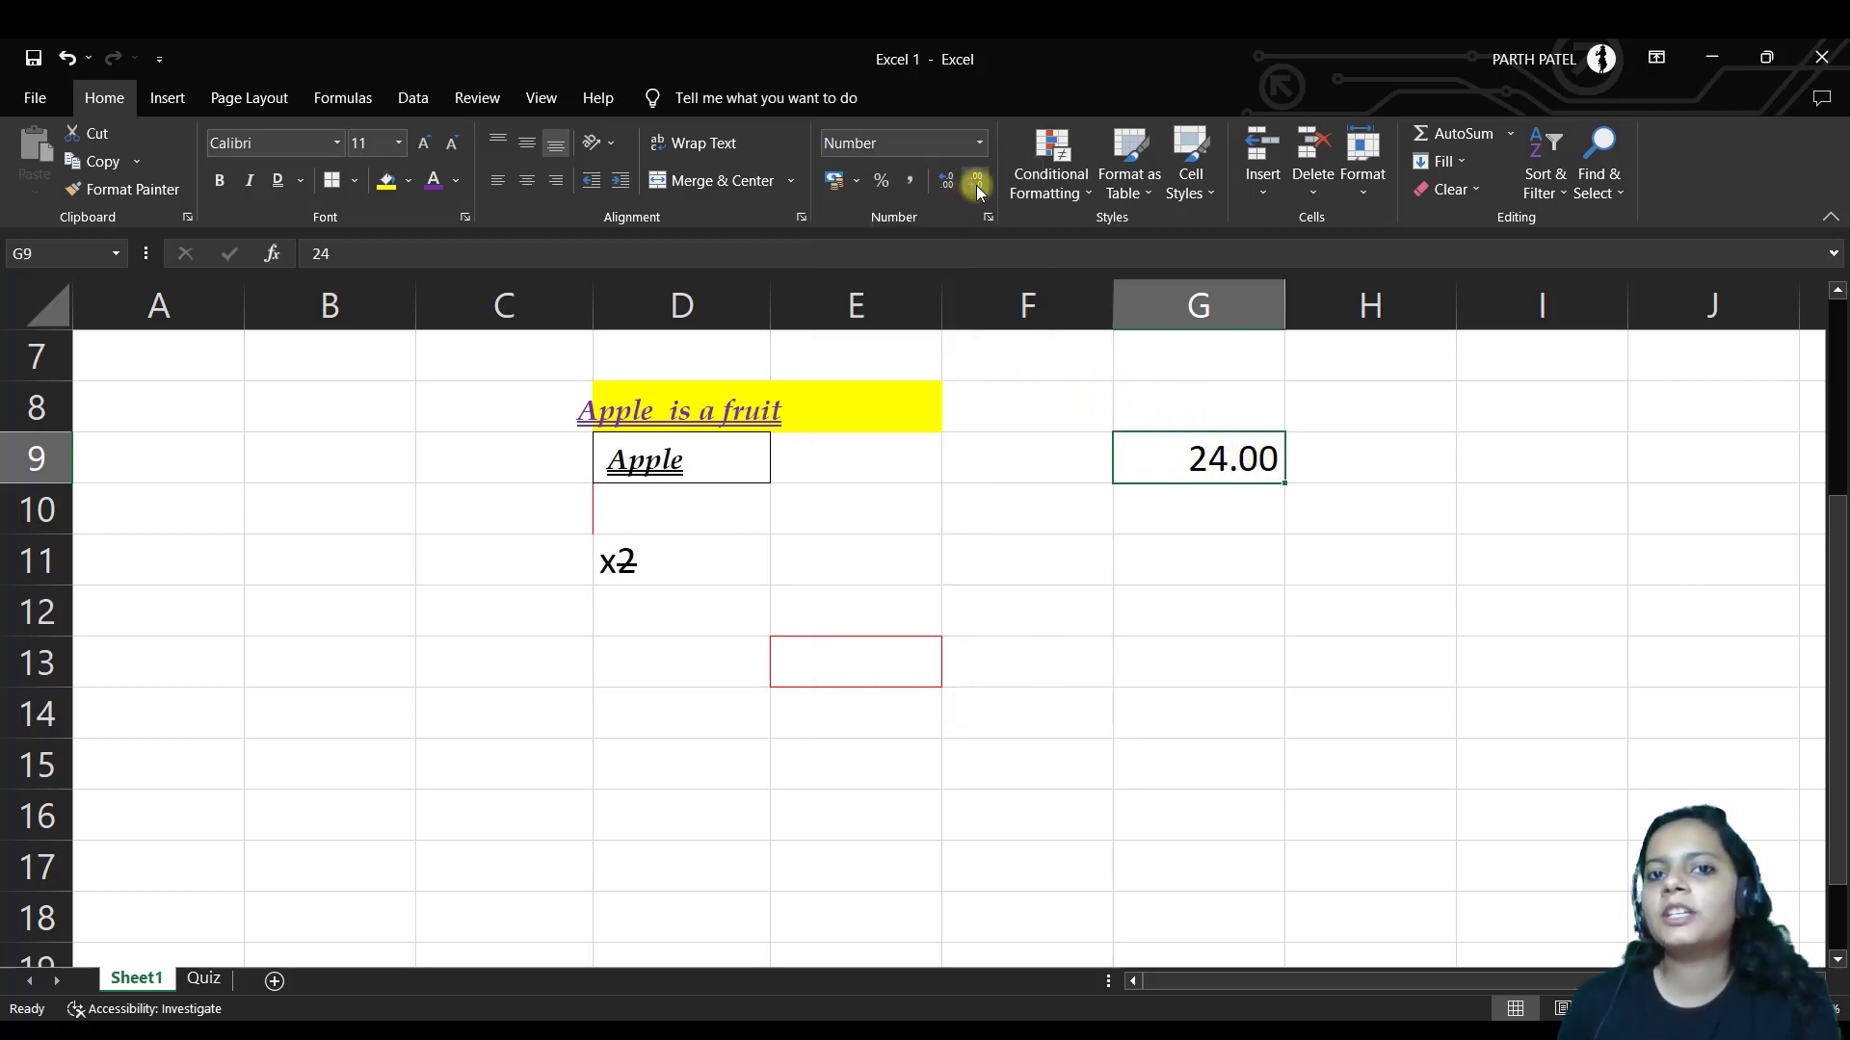
Adjust G9's decimals down and up until it shows 24.00
click(976, 183)
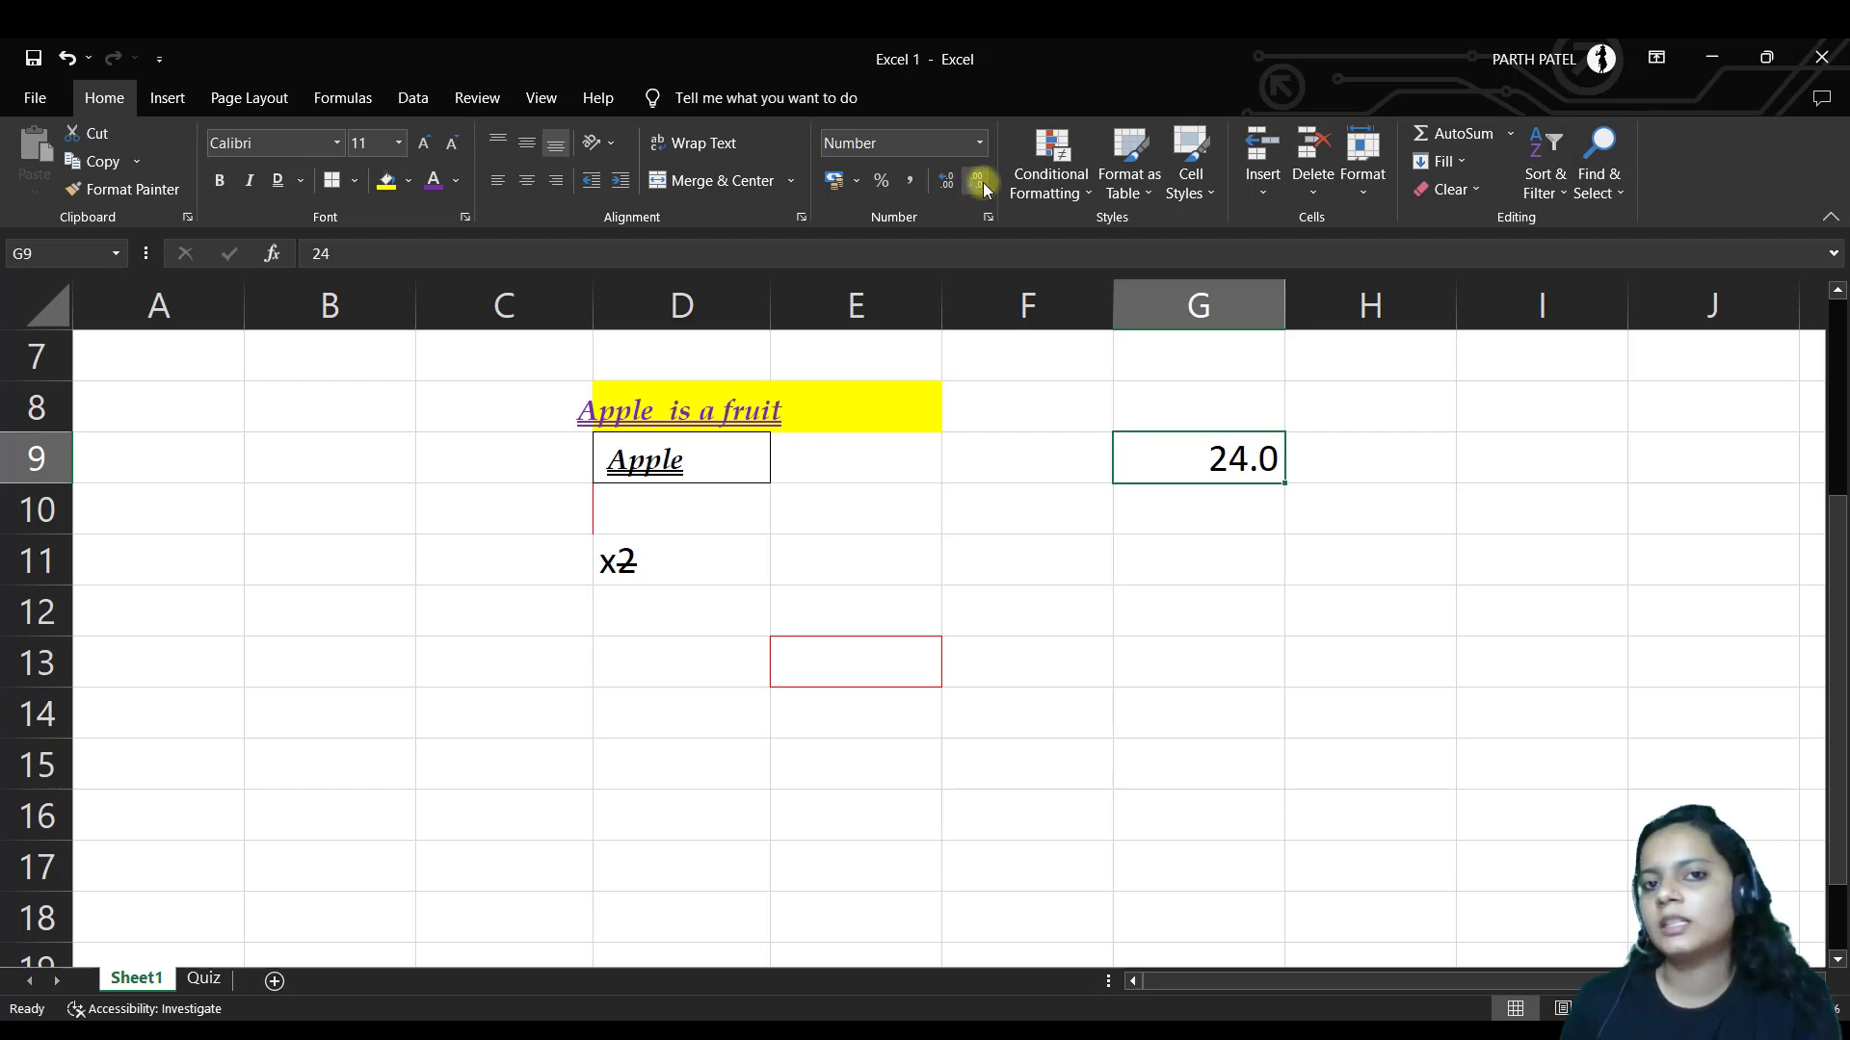
click(976, 183)
click(946, 183)
click(946, 183)
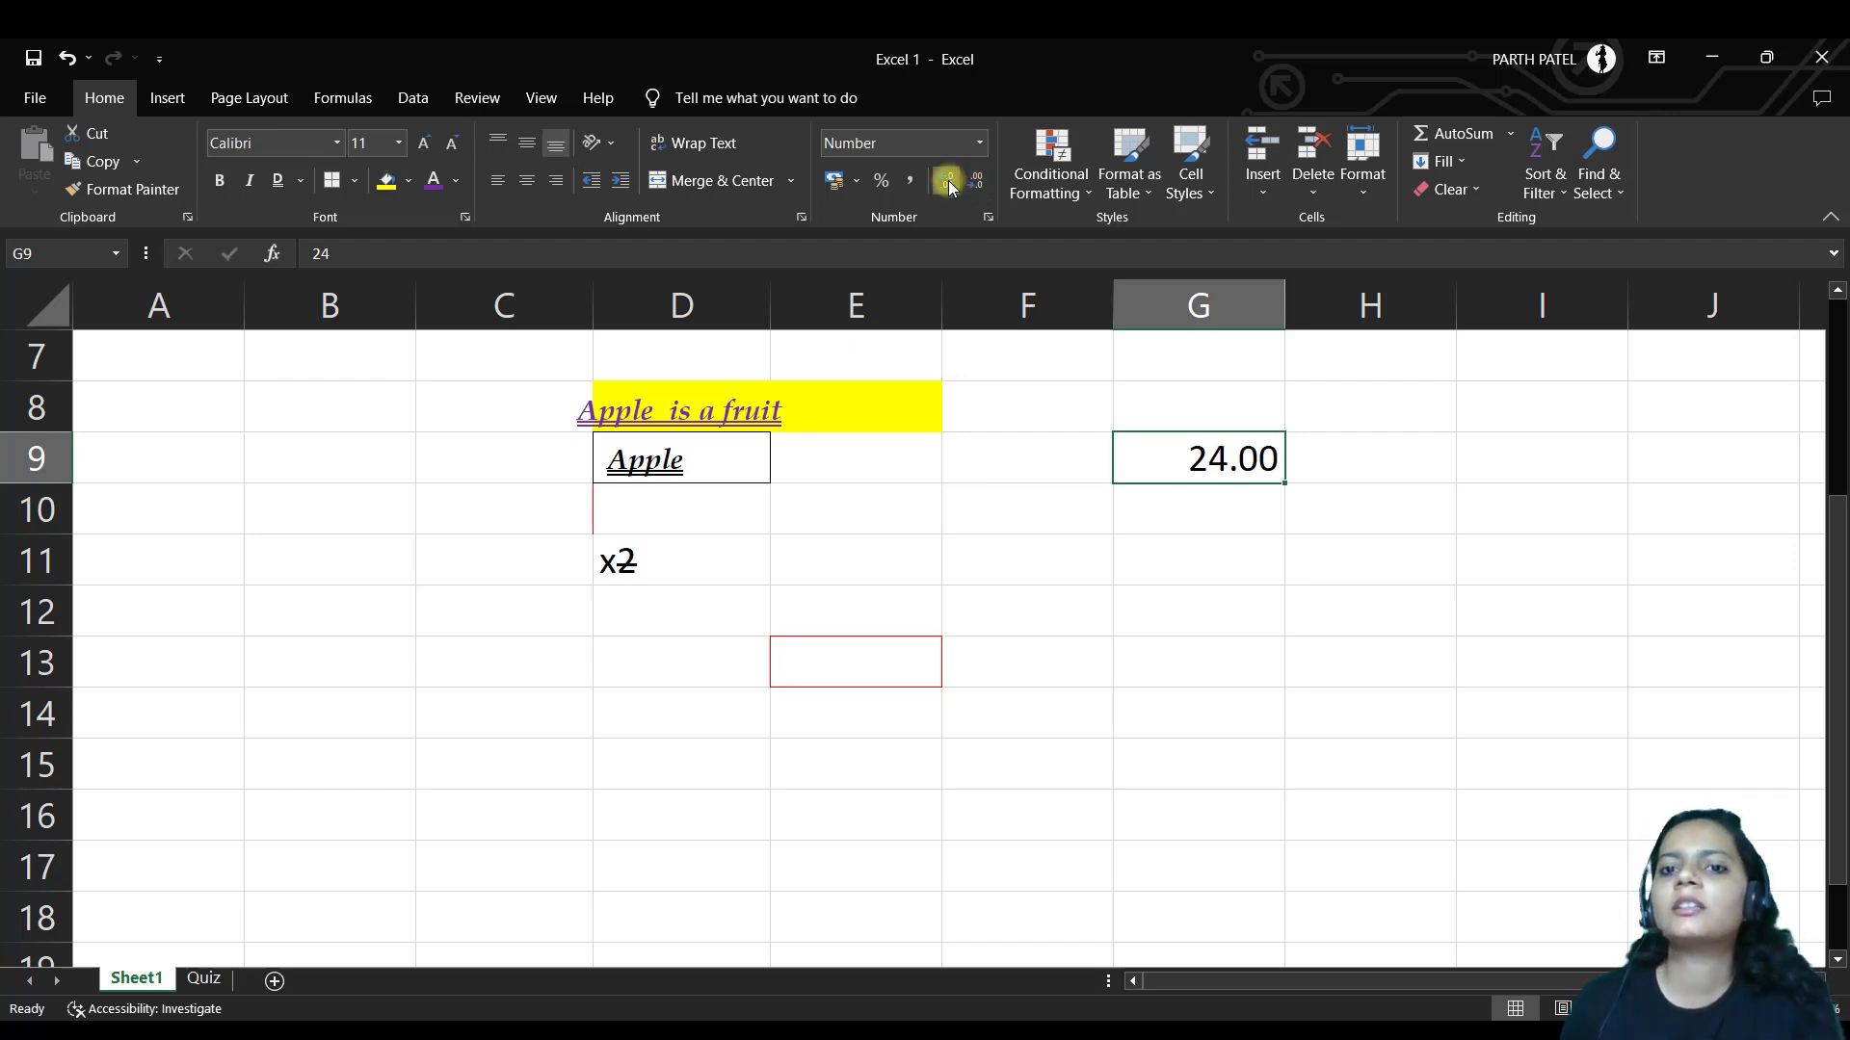
click(946, 183)
click(976, 183)
click(980, 144)
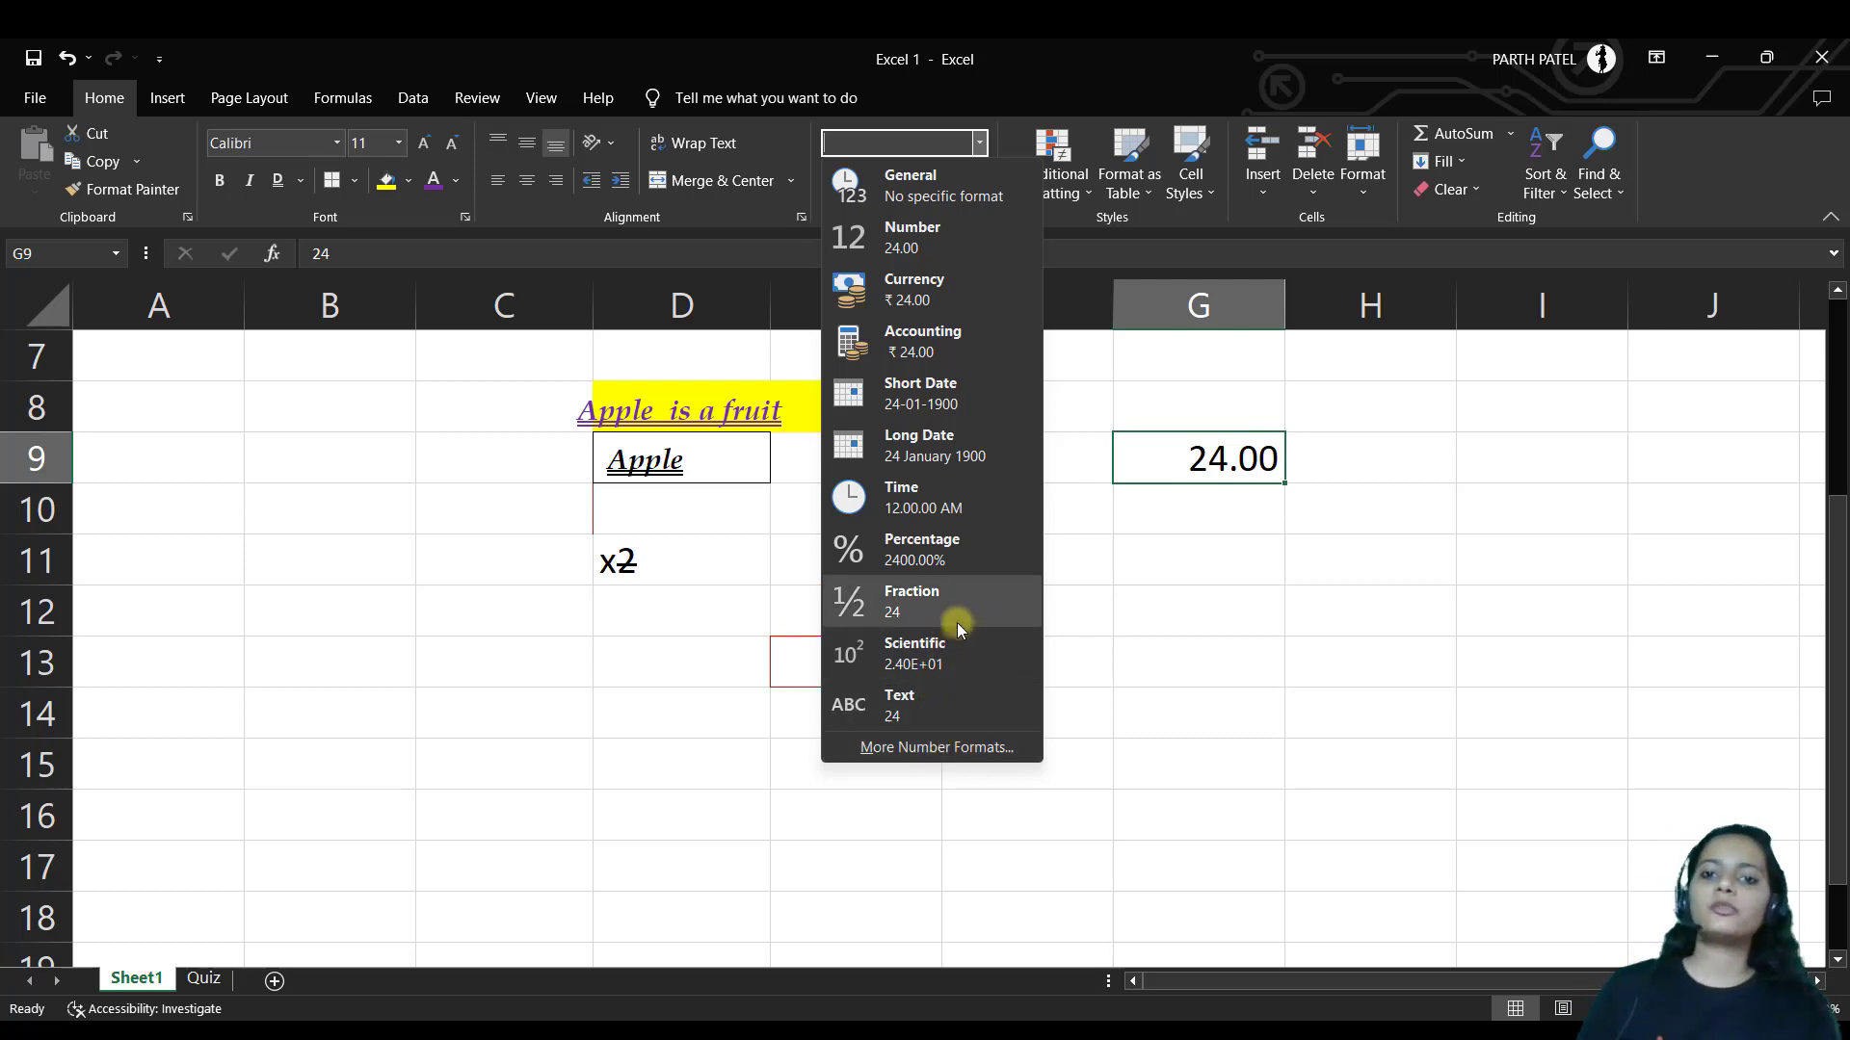
click(1155, 548)
click(1155, 545)
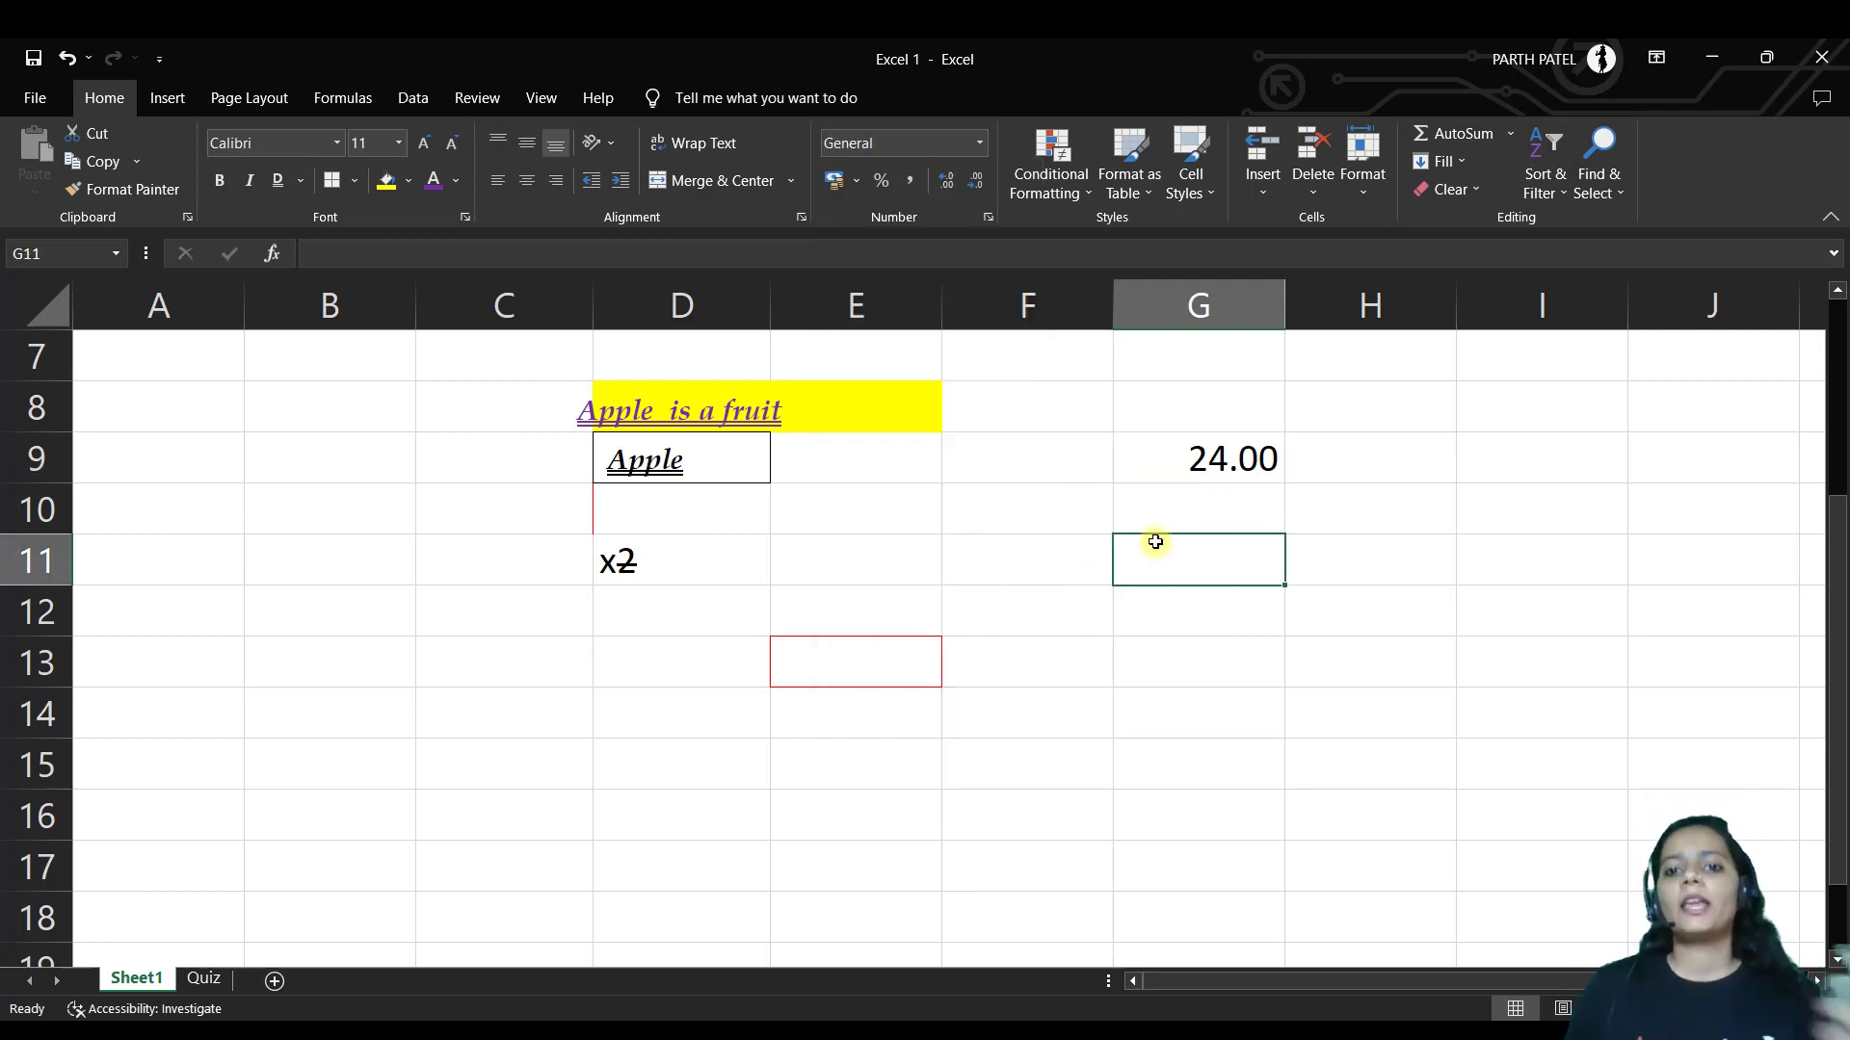
Enter 25 in both G11 and G12
text(25)
key(Return)
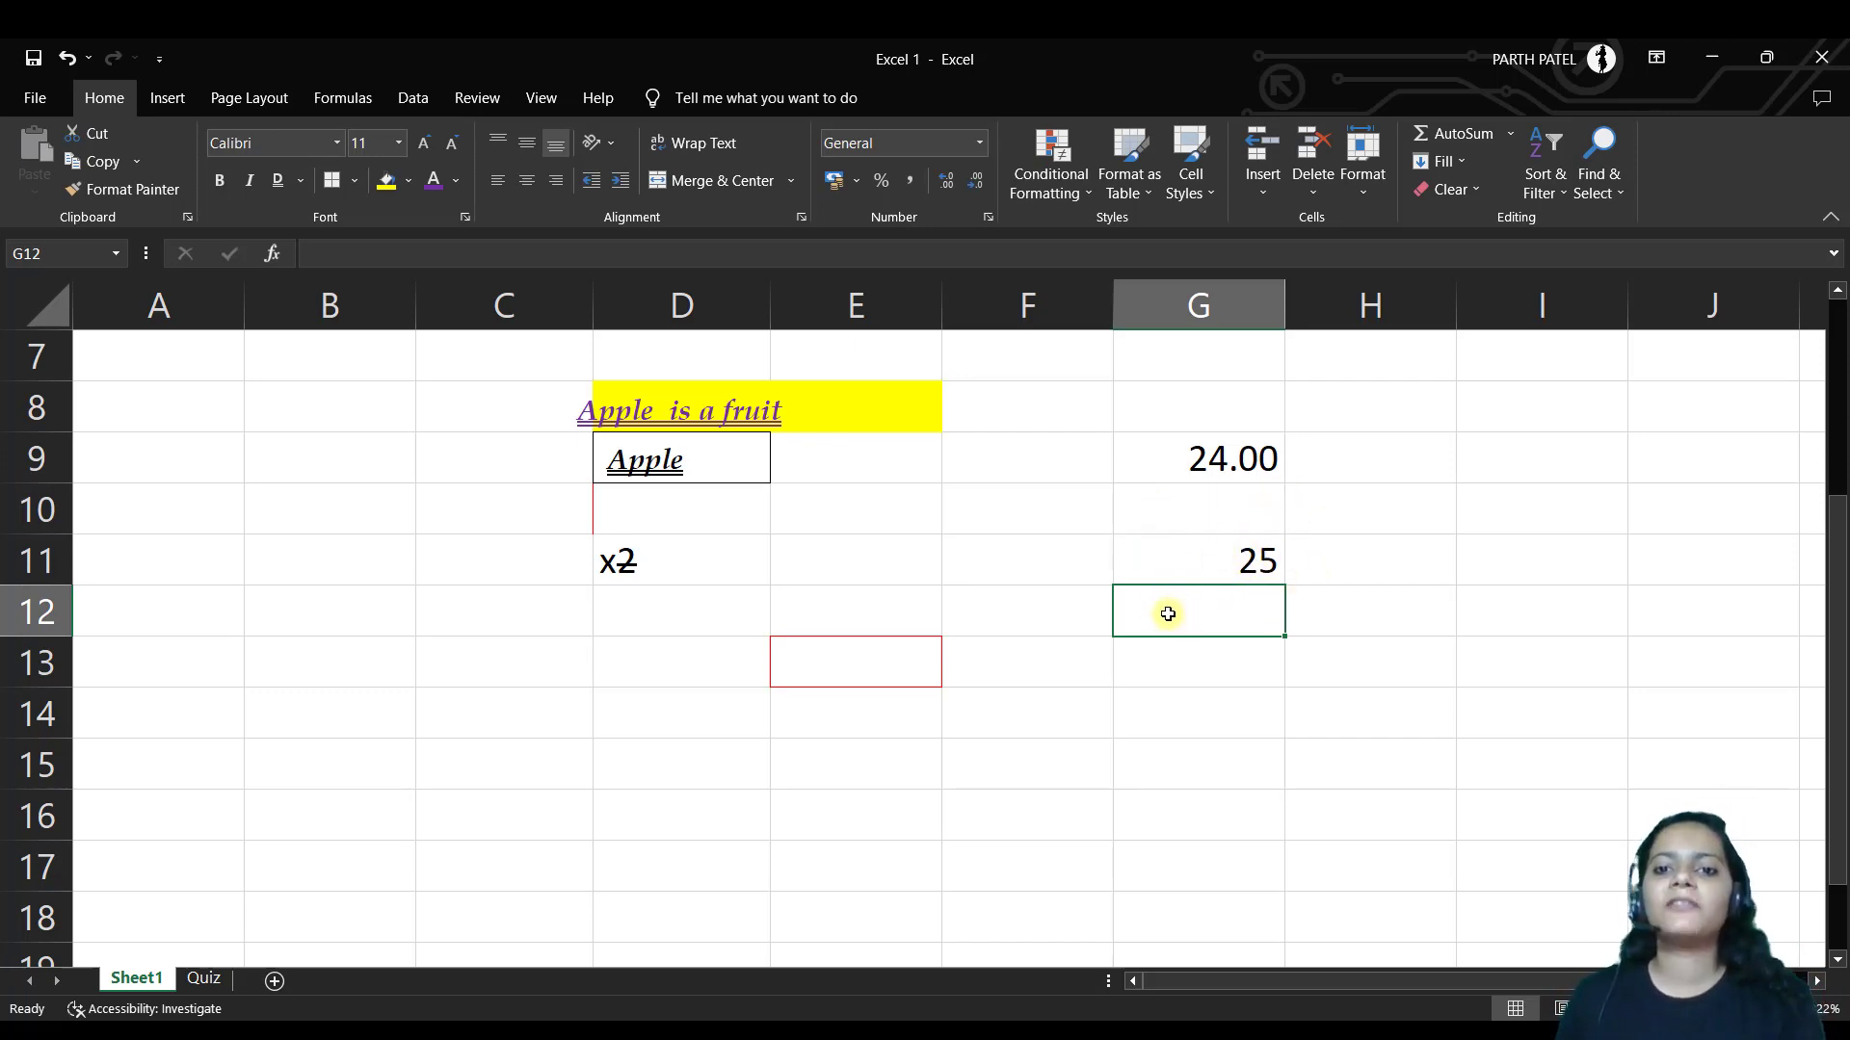
text(25)
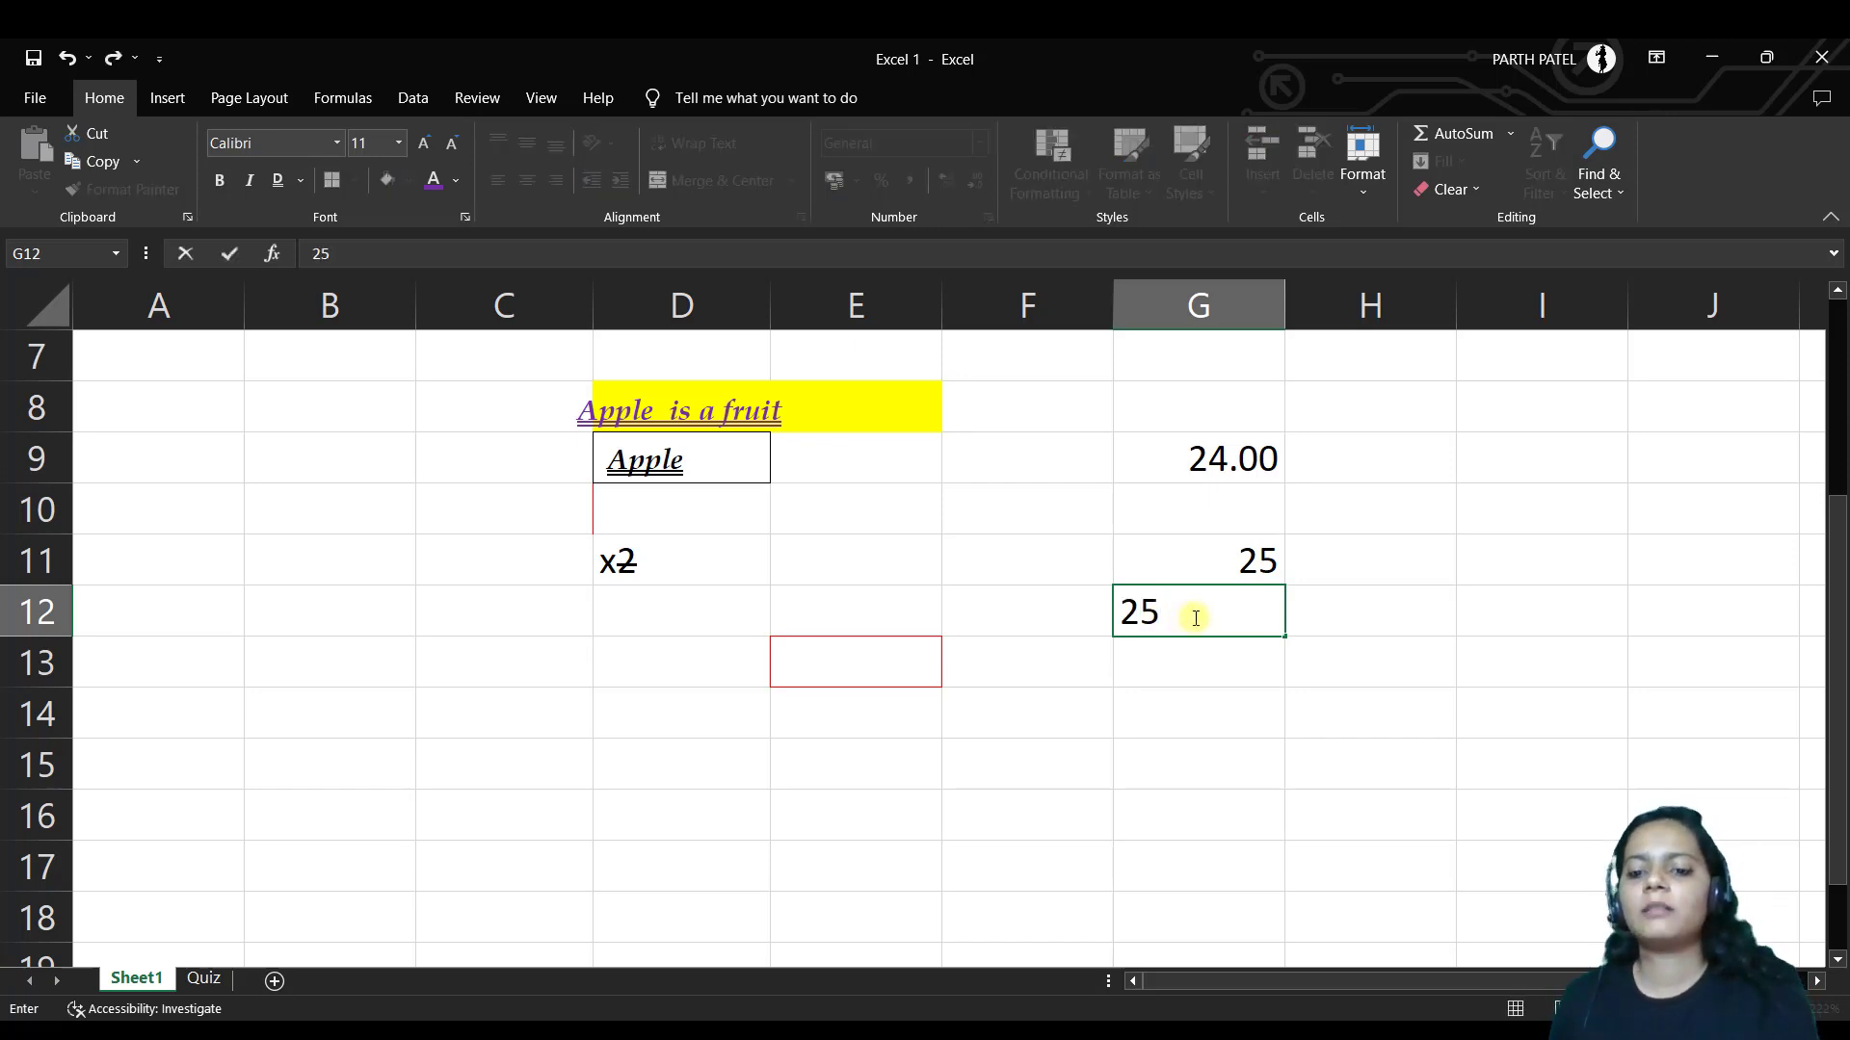
key(Return)
click(1189, 611)
Format G11 as Number with zero decimal places so it shows 25
click(1186, 570)
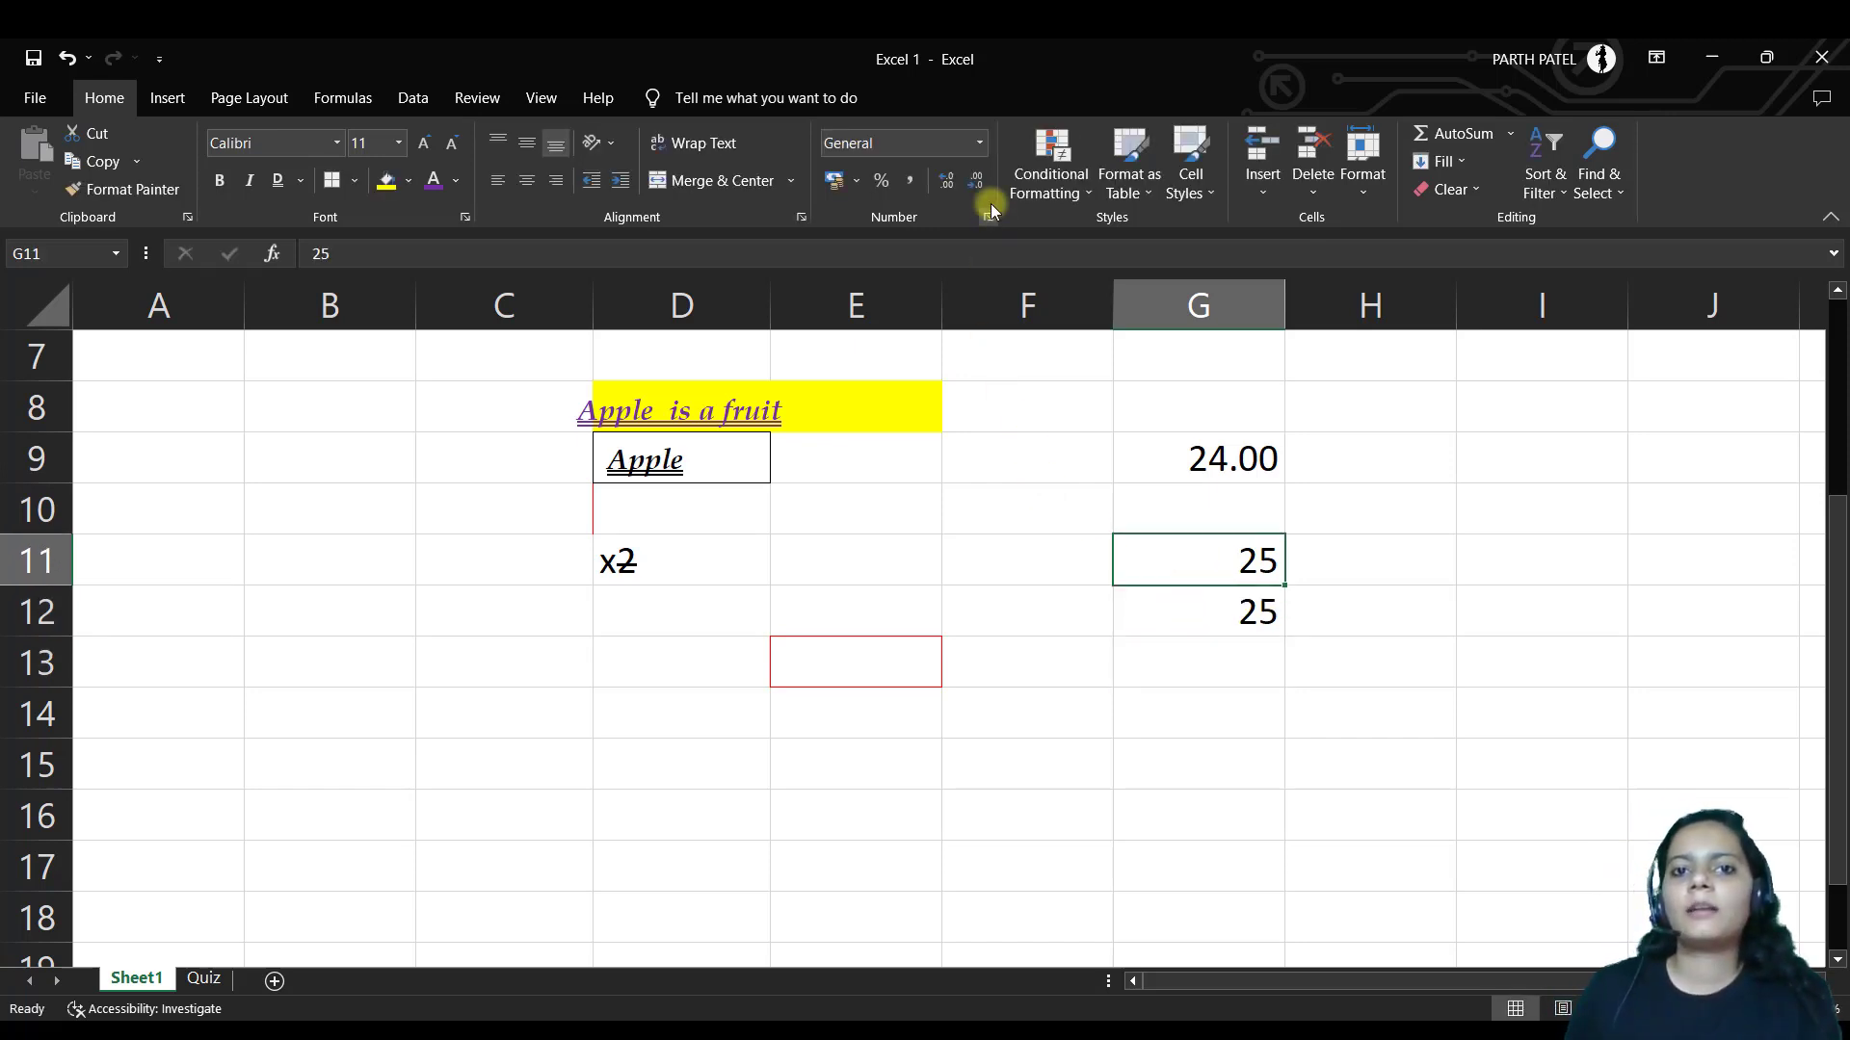
click(977, 143)
click(934, 235)
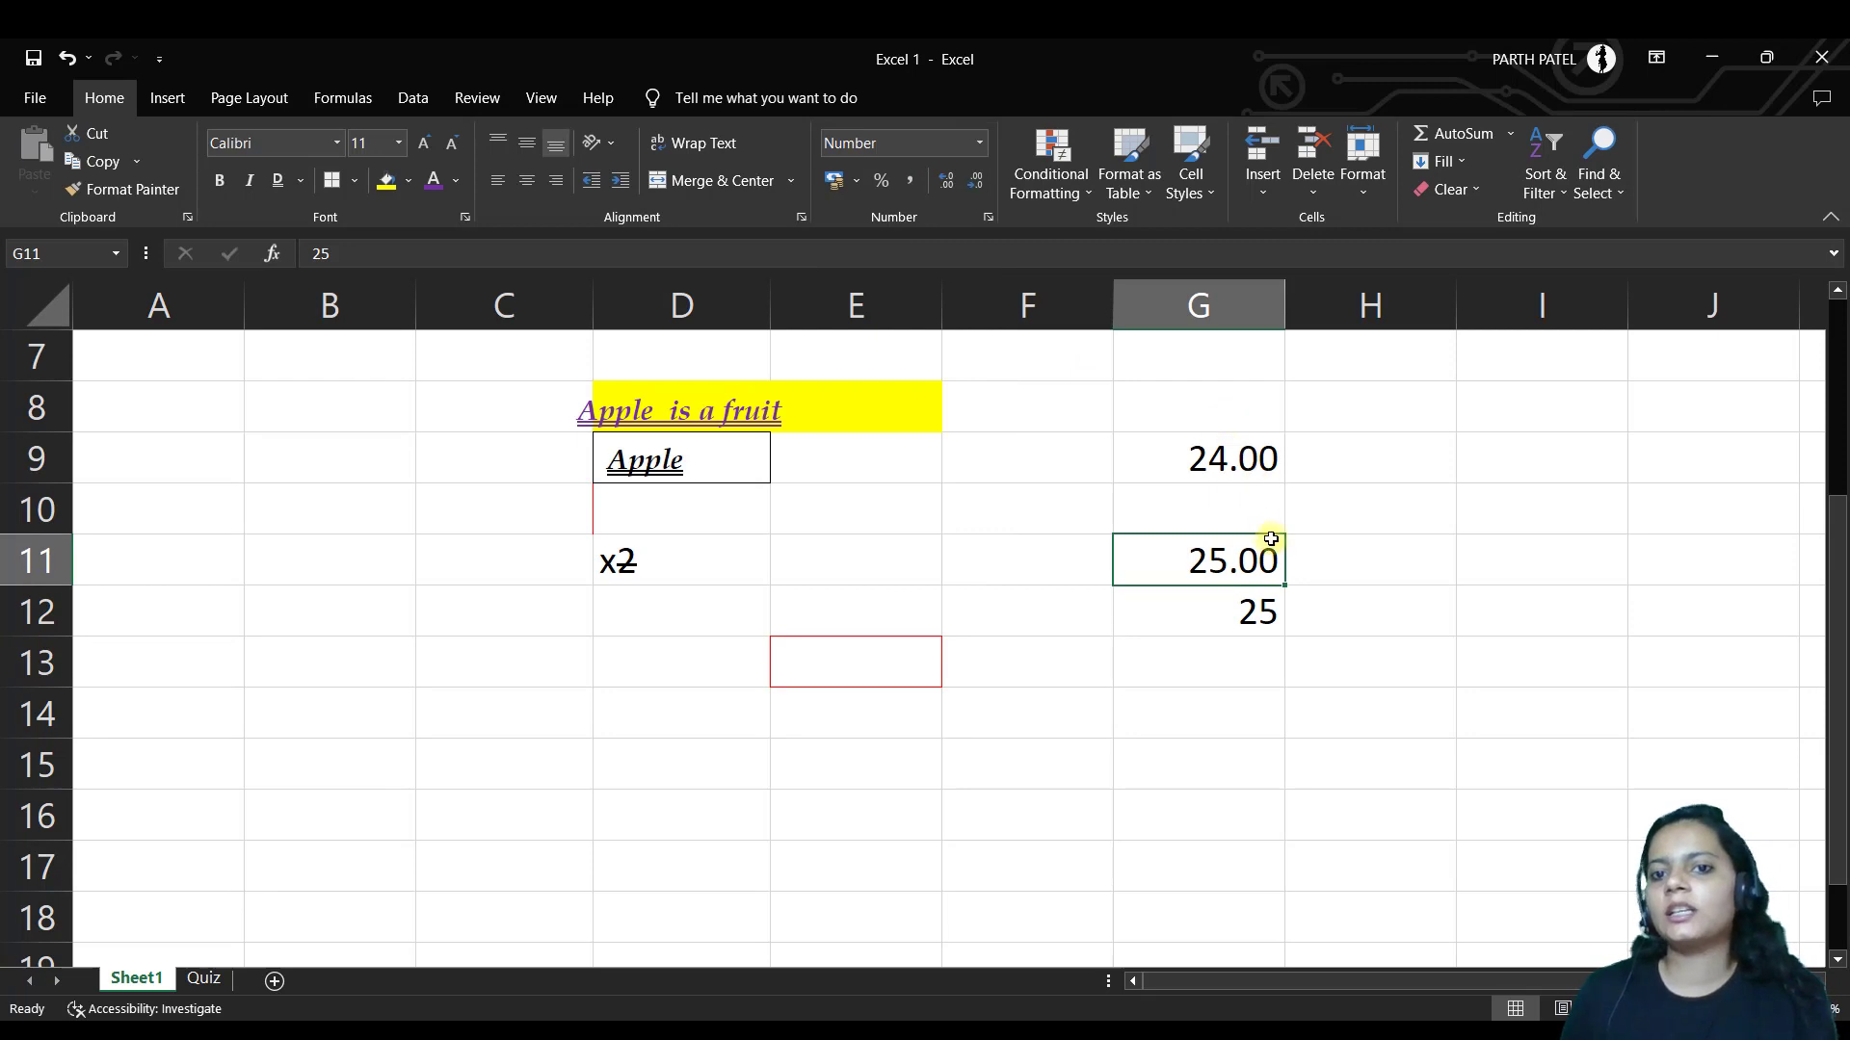
click(973, 188)
click(973, 188)
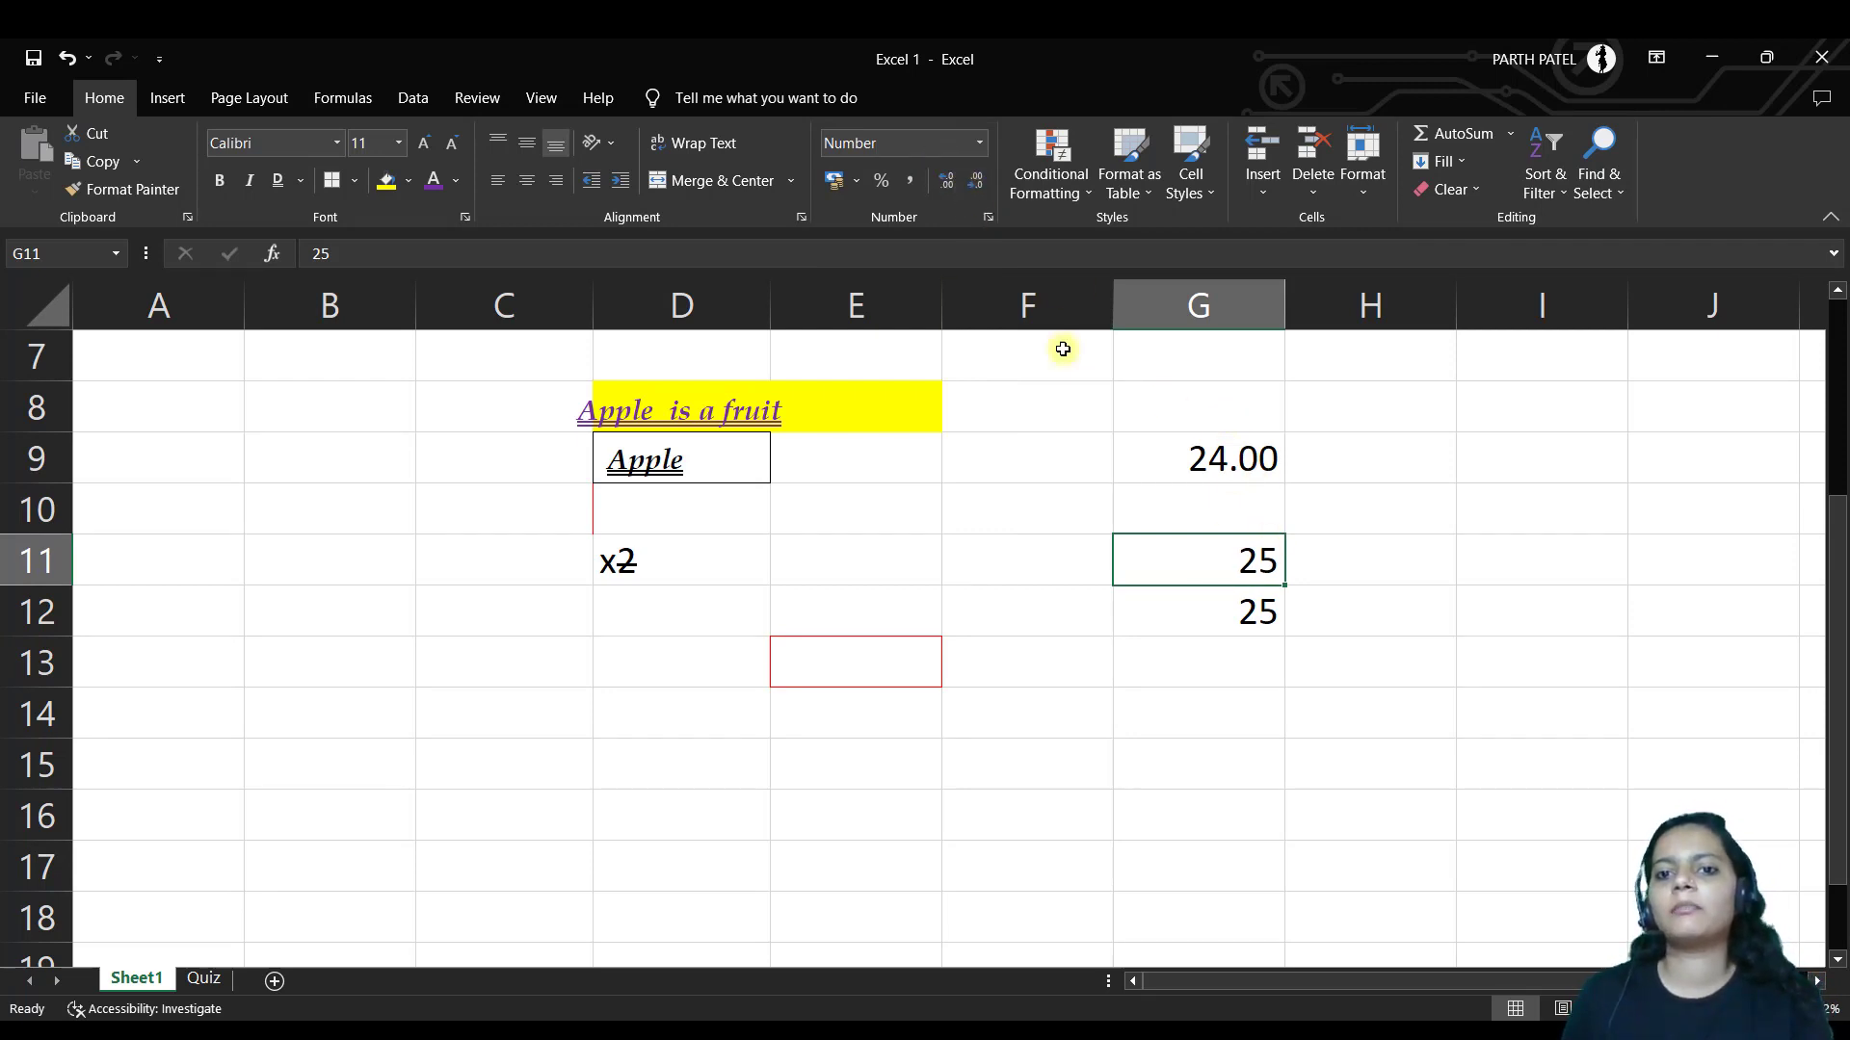
click(1251, 611)
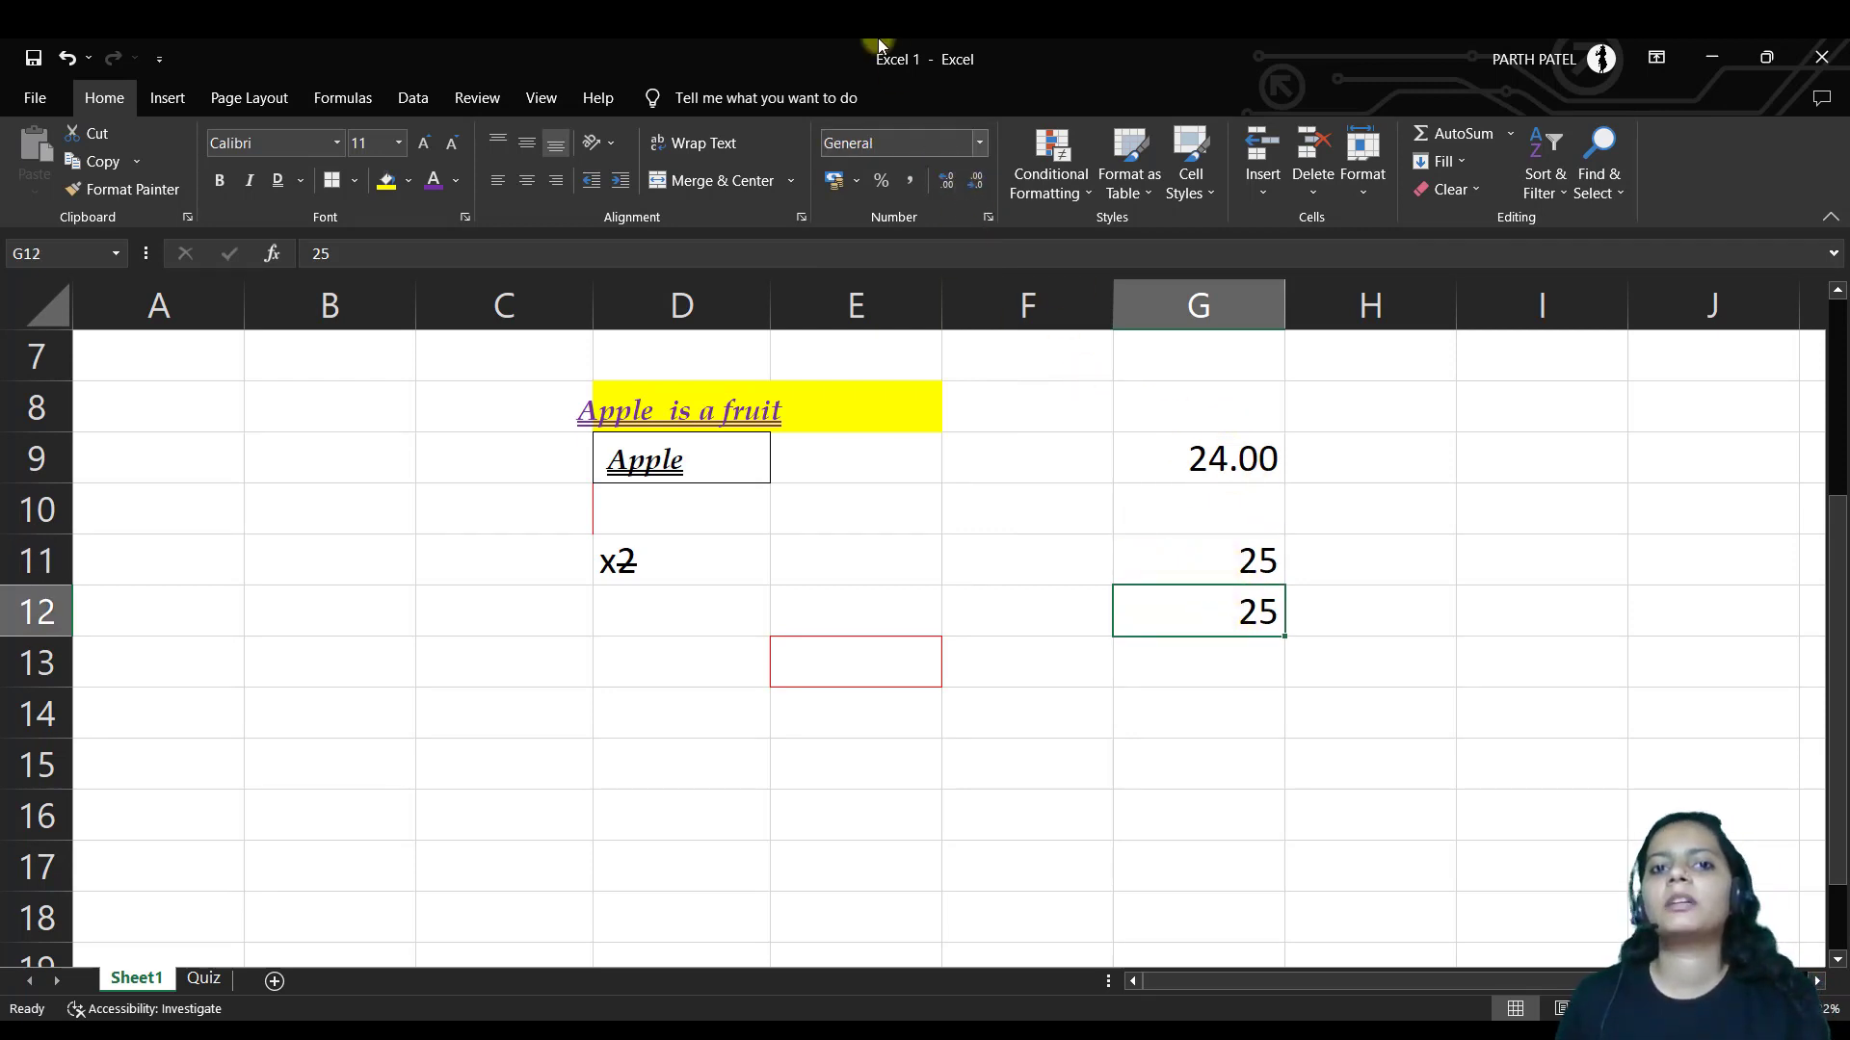
click(979, 142)
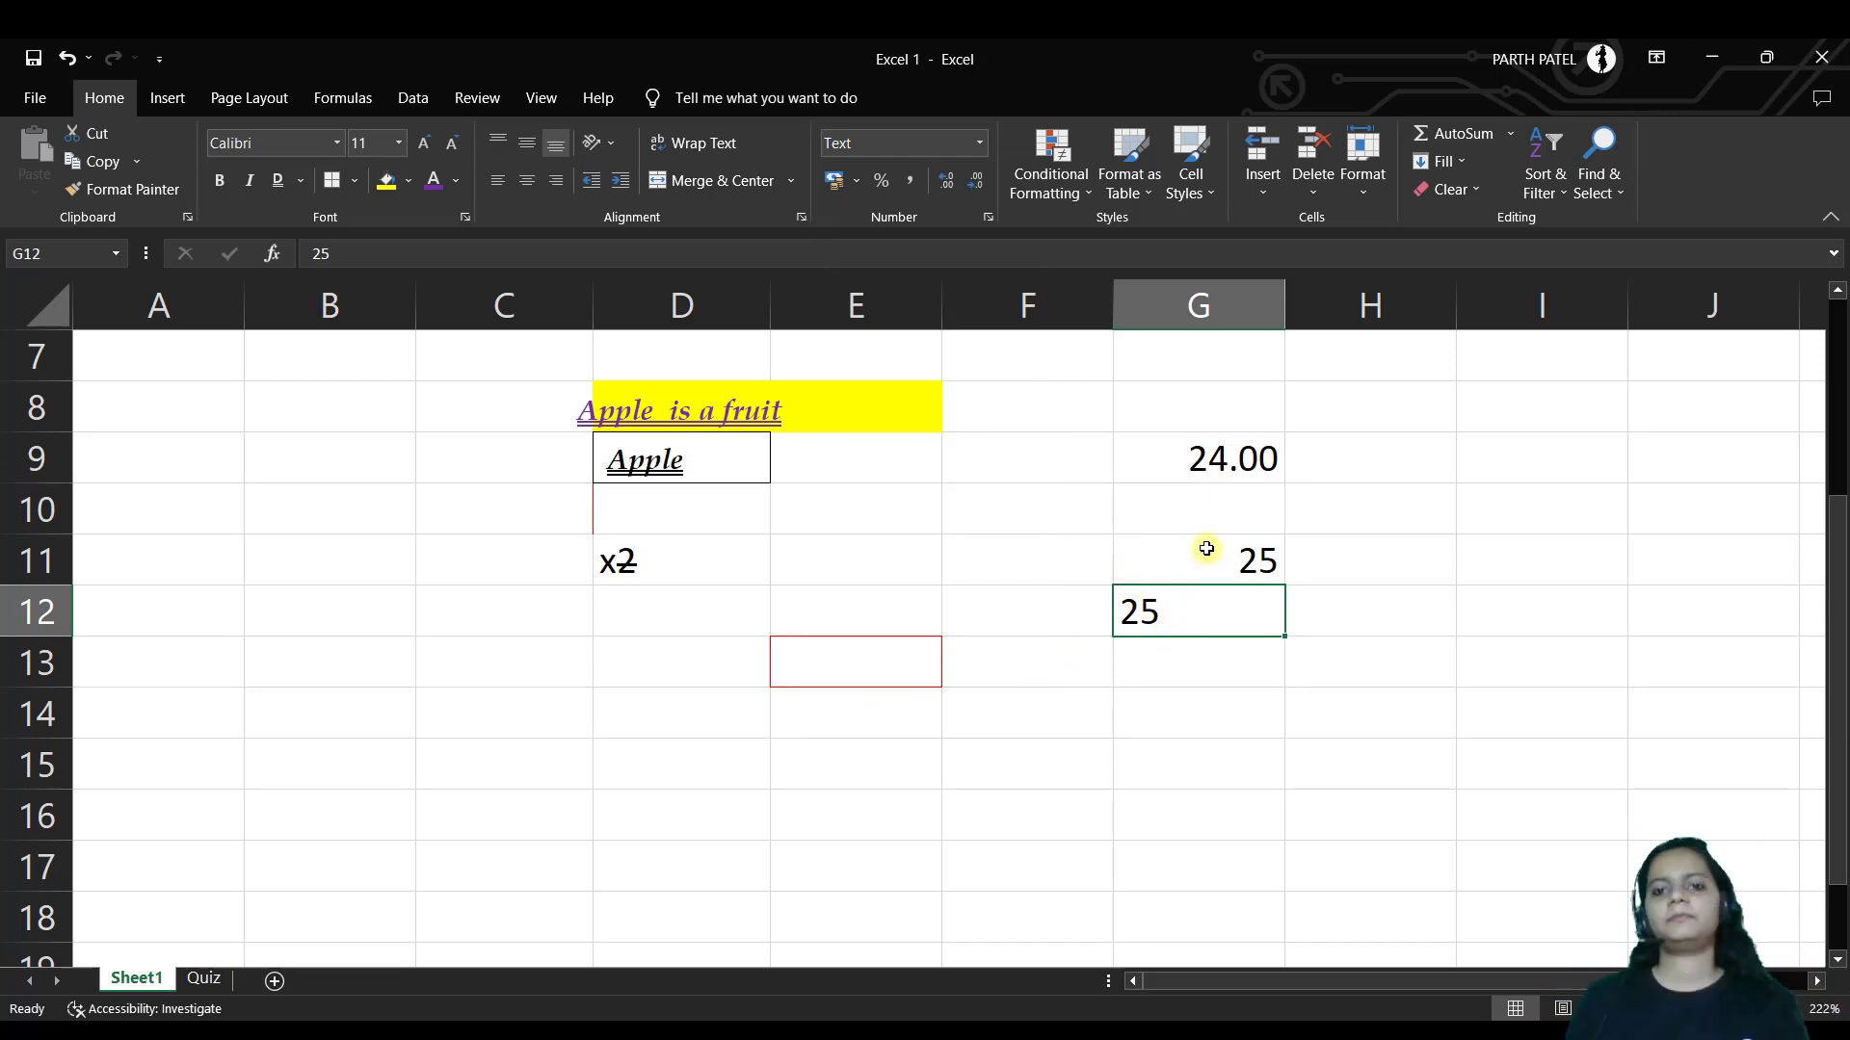
click(981, 143)
click(915, 747)
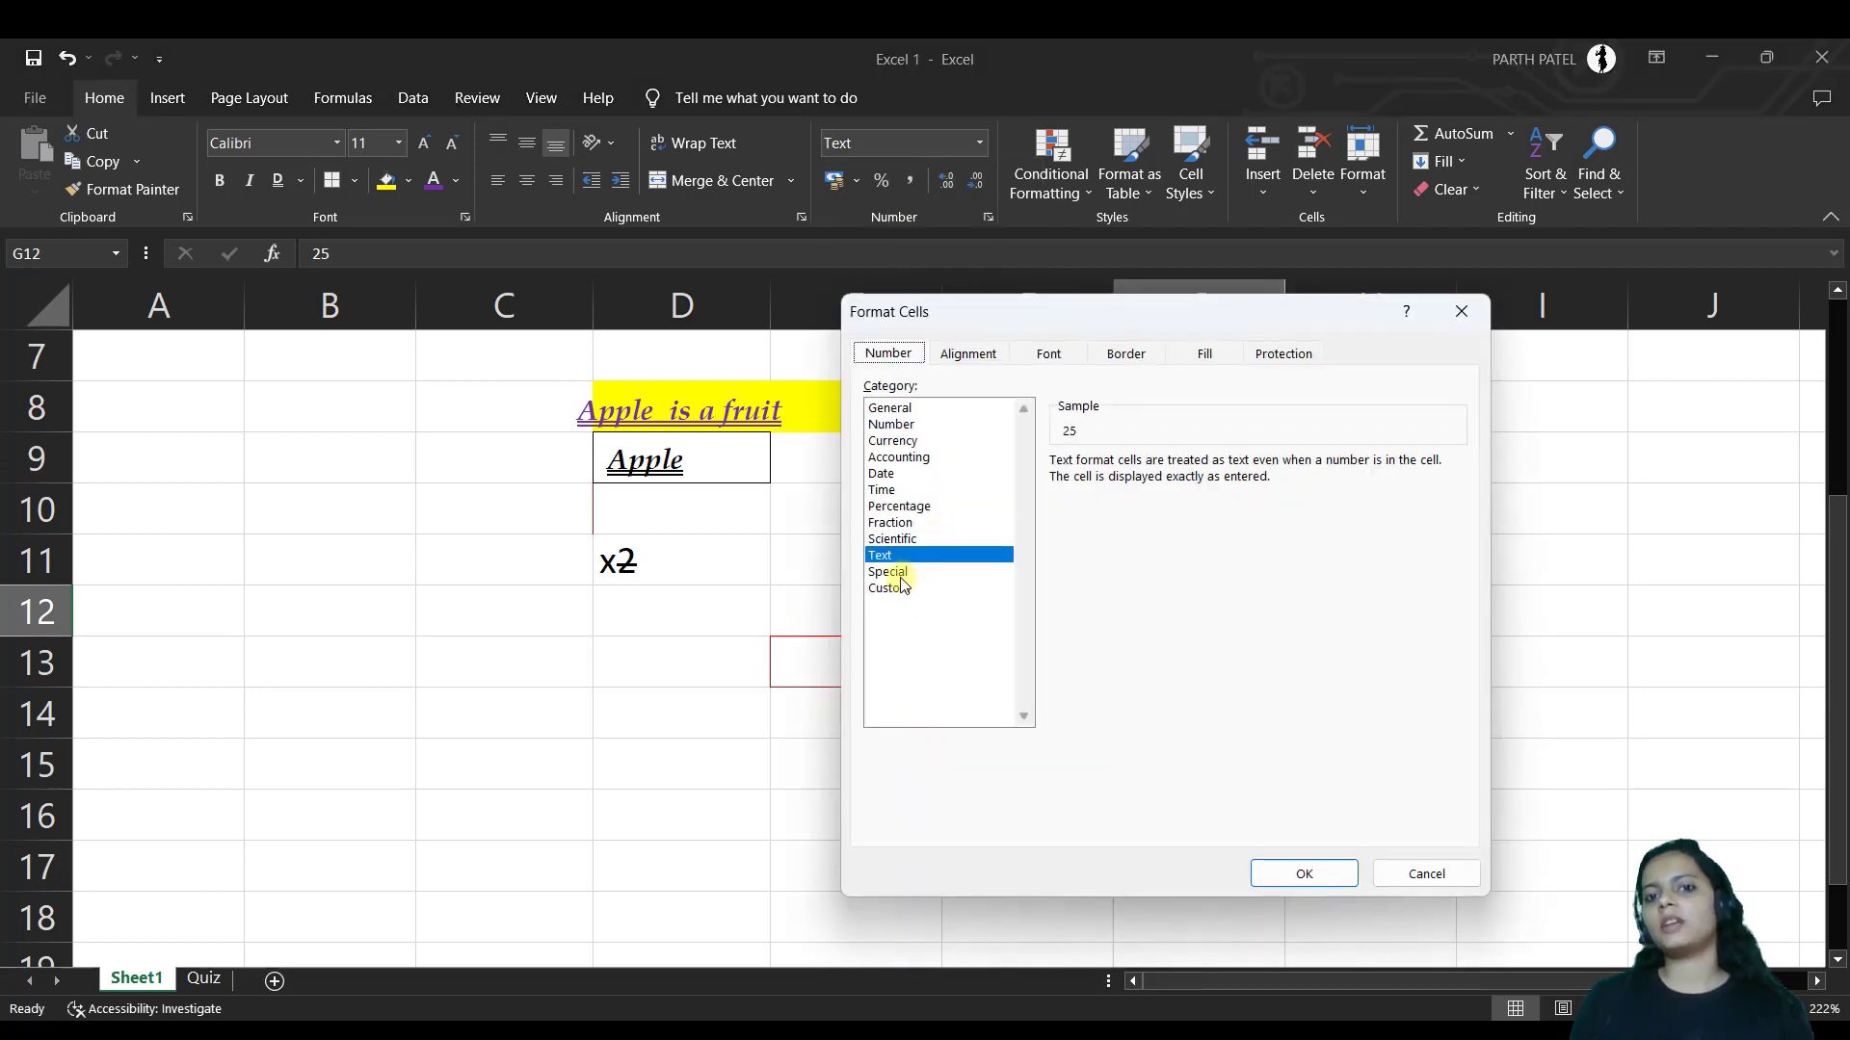
click(900, 574)
click(901, 588)
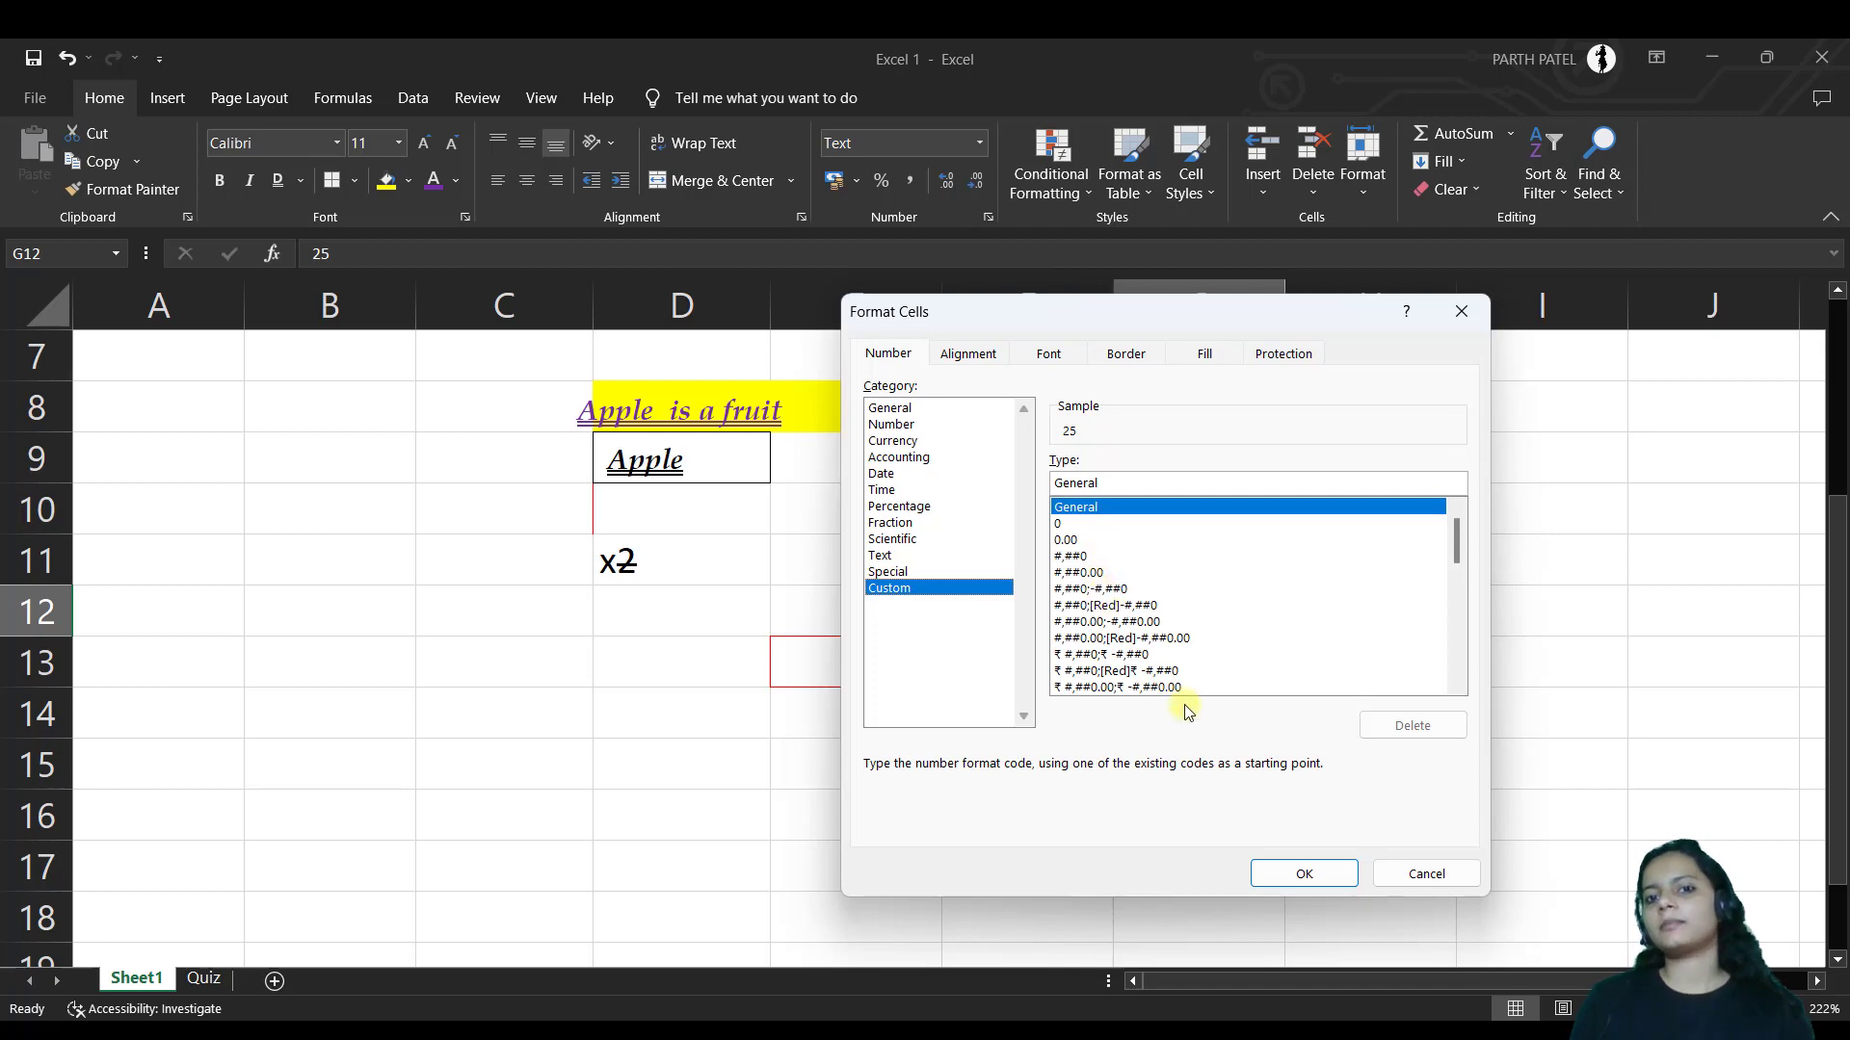
click(892, 442)
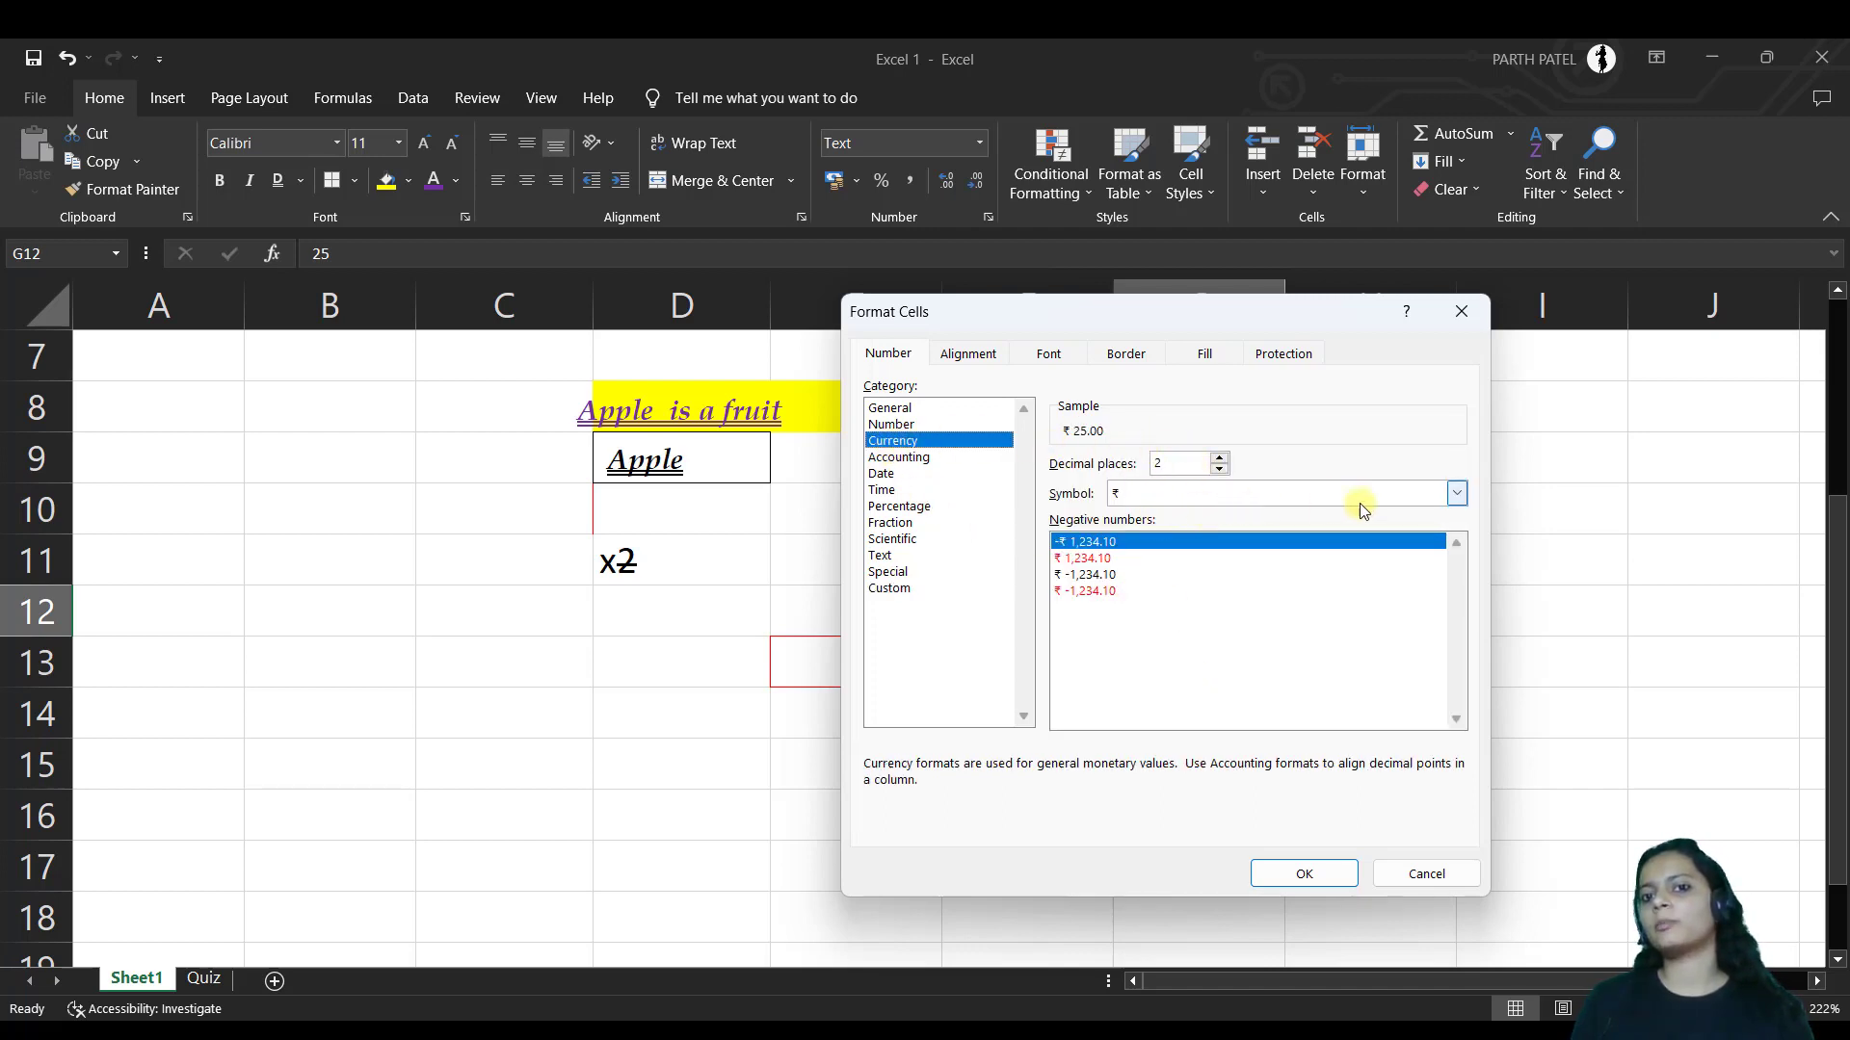
click(1453, 494)
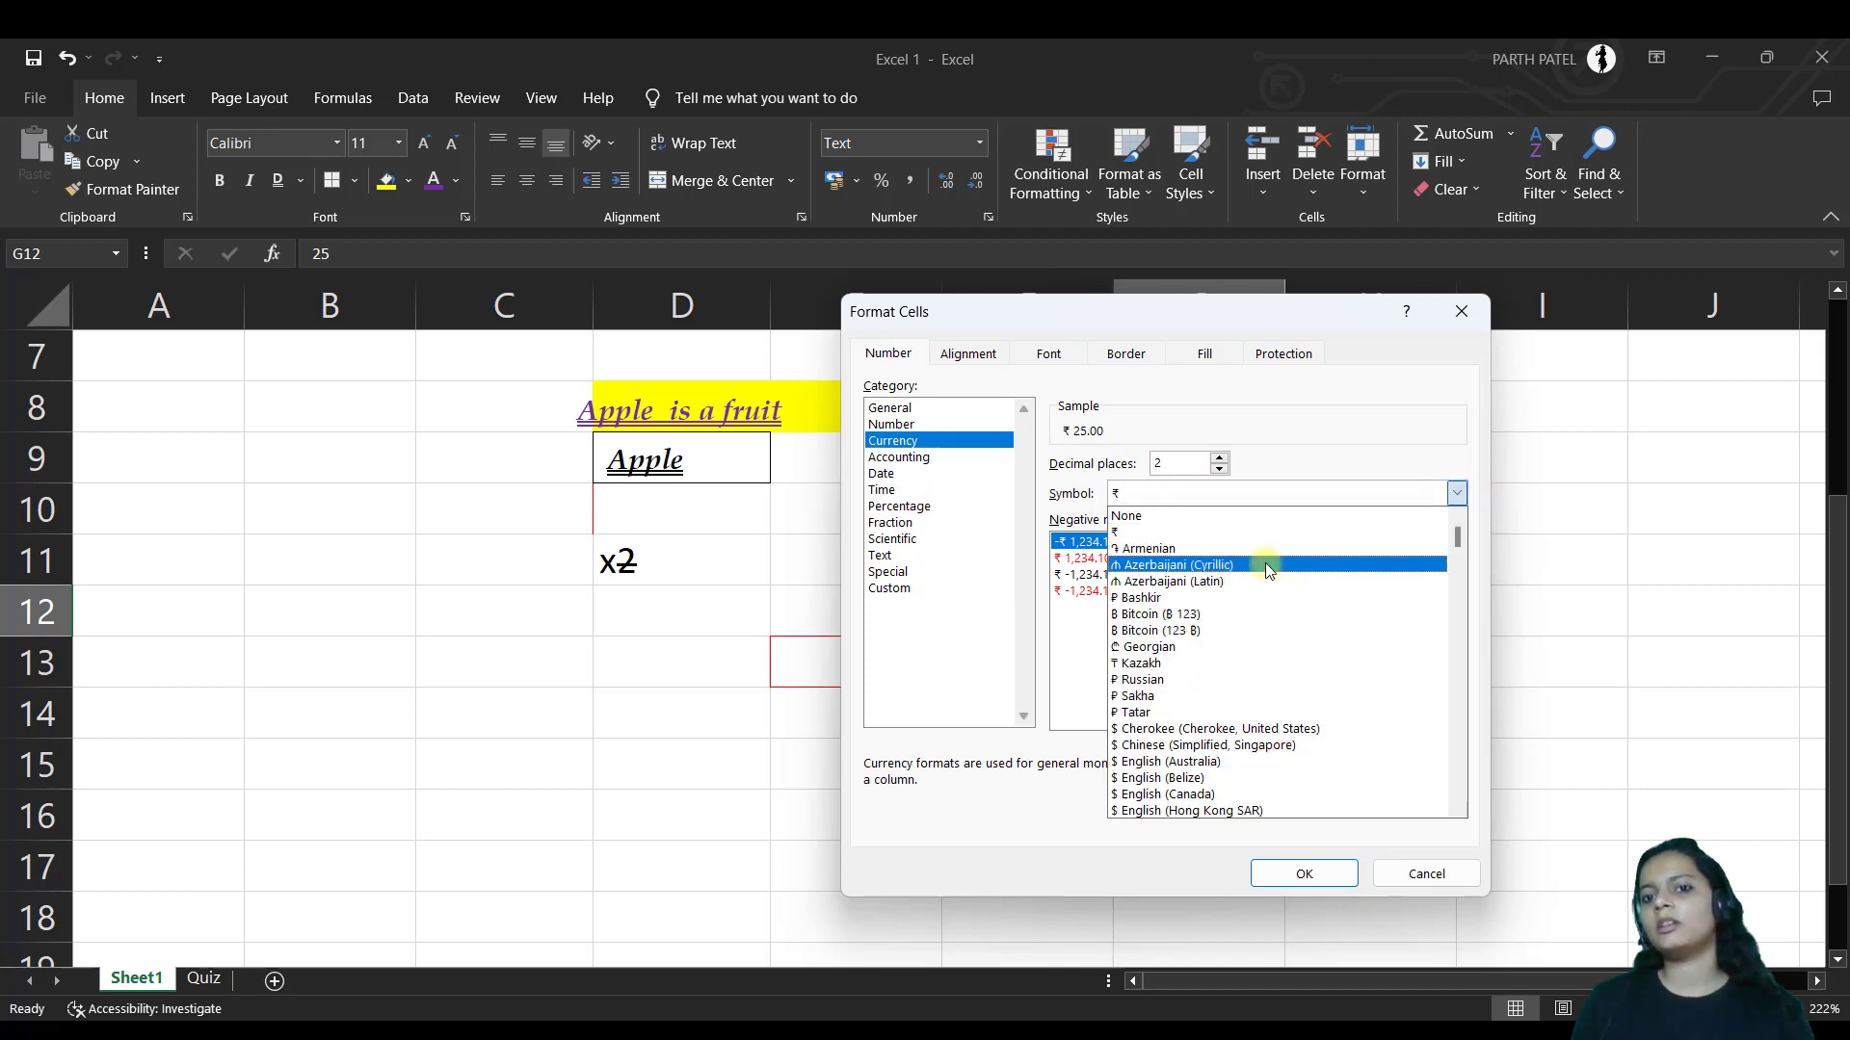
click(1212, 686)
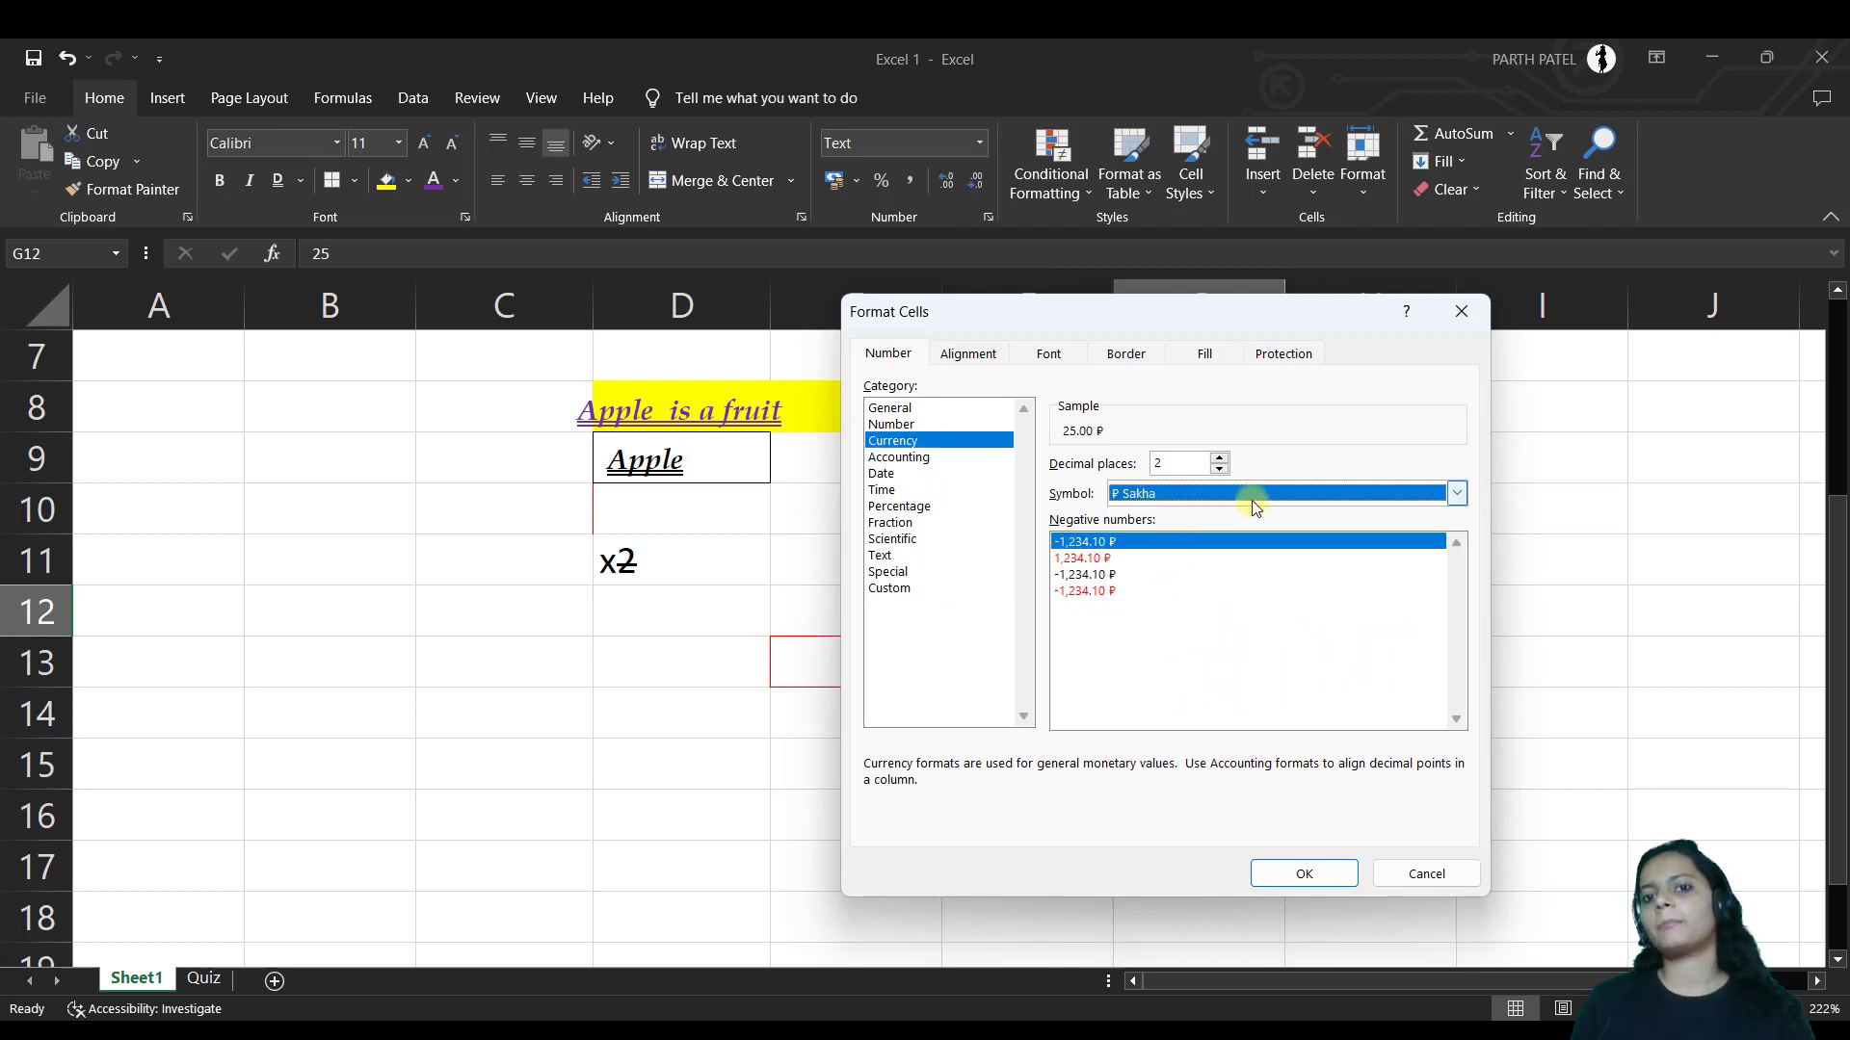
key(Escape)
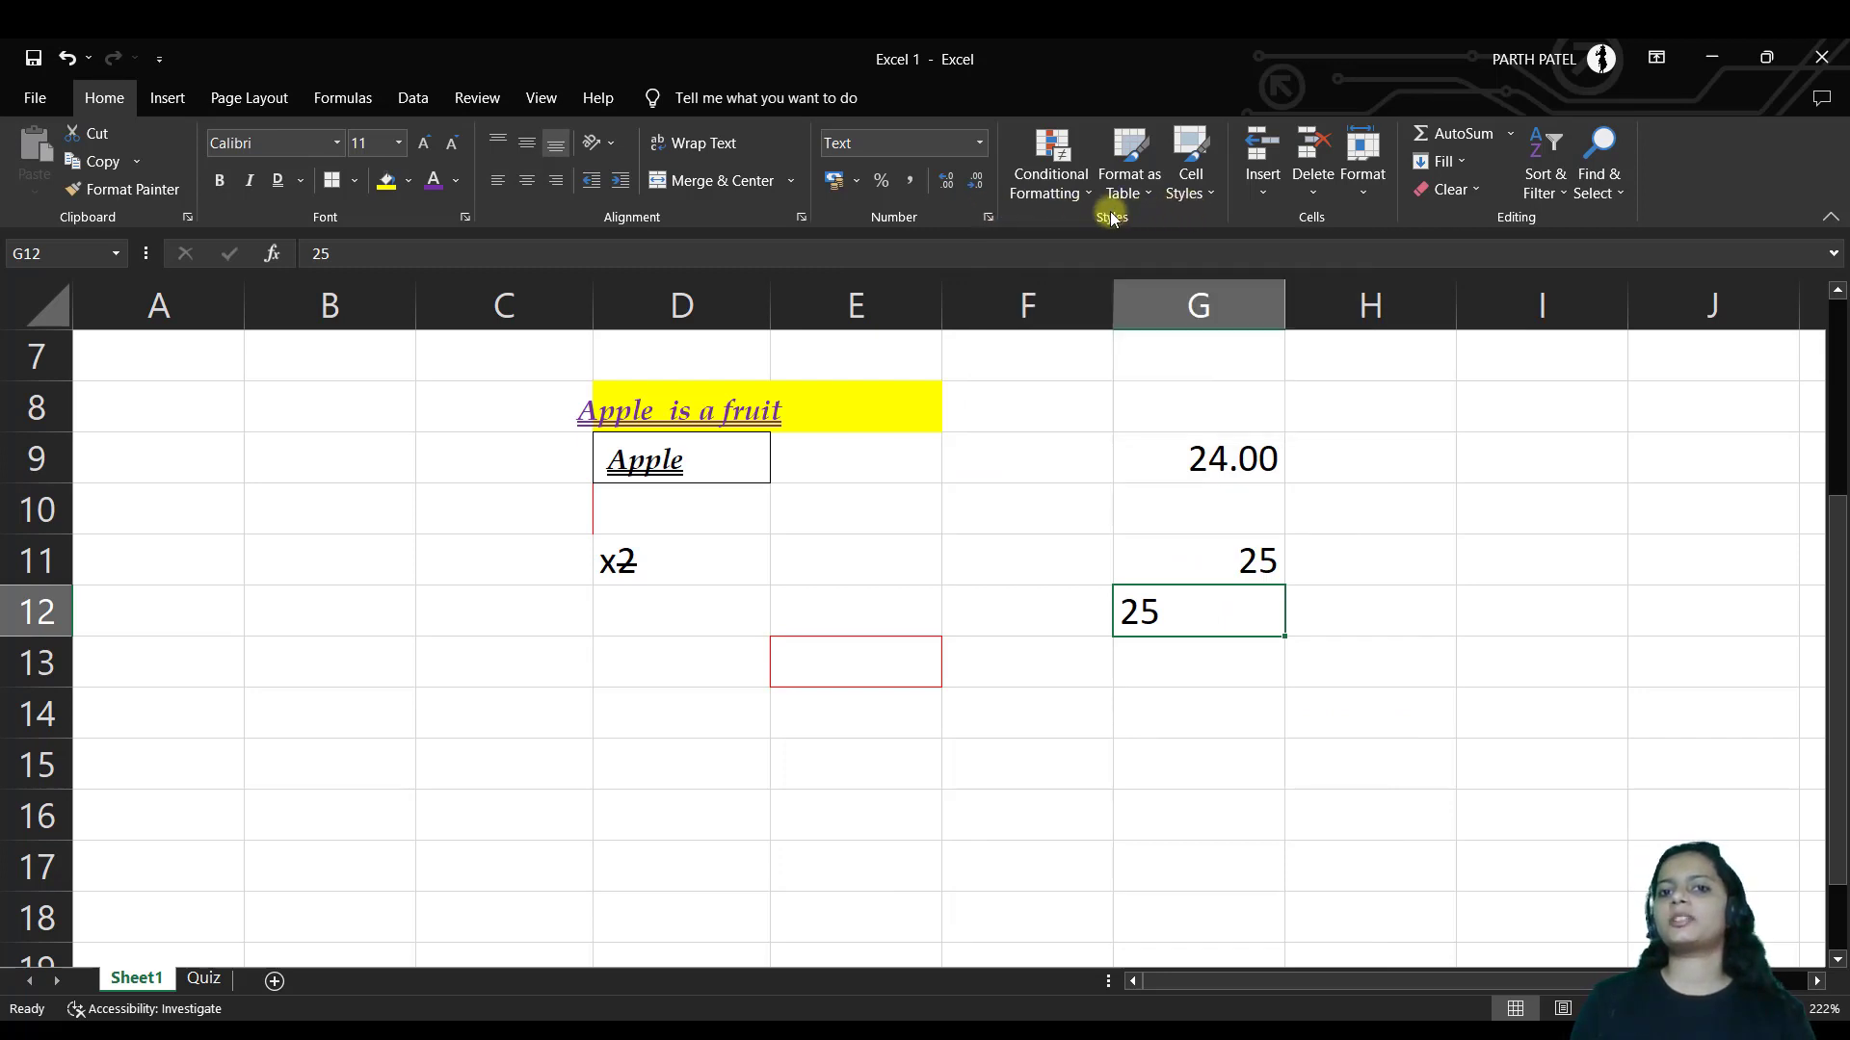
Look over Conditional Formatting's Highlight Cells Rules, then bring up the Format as Table gallery
click(1090, 189)
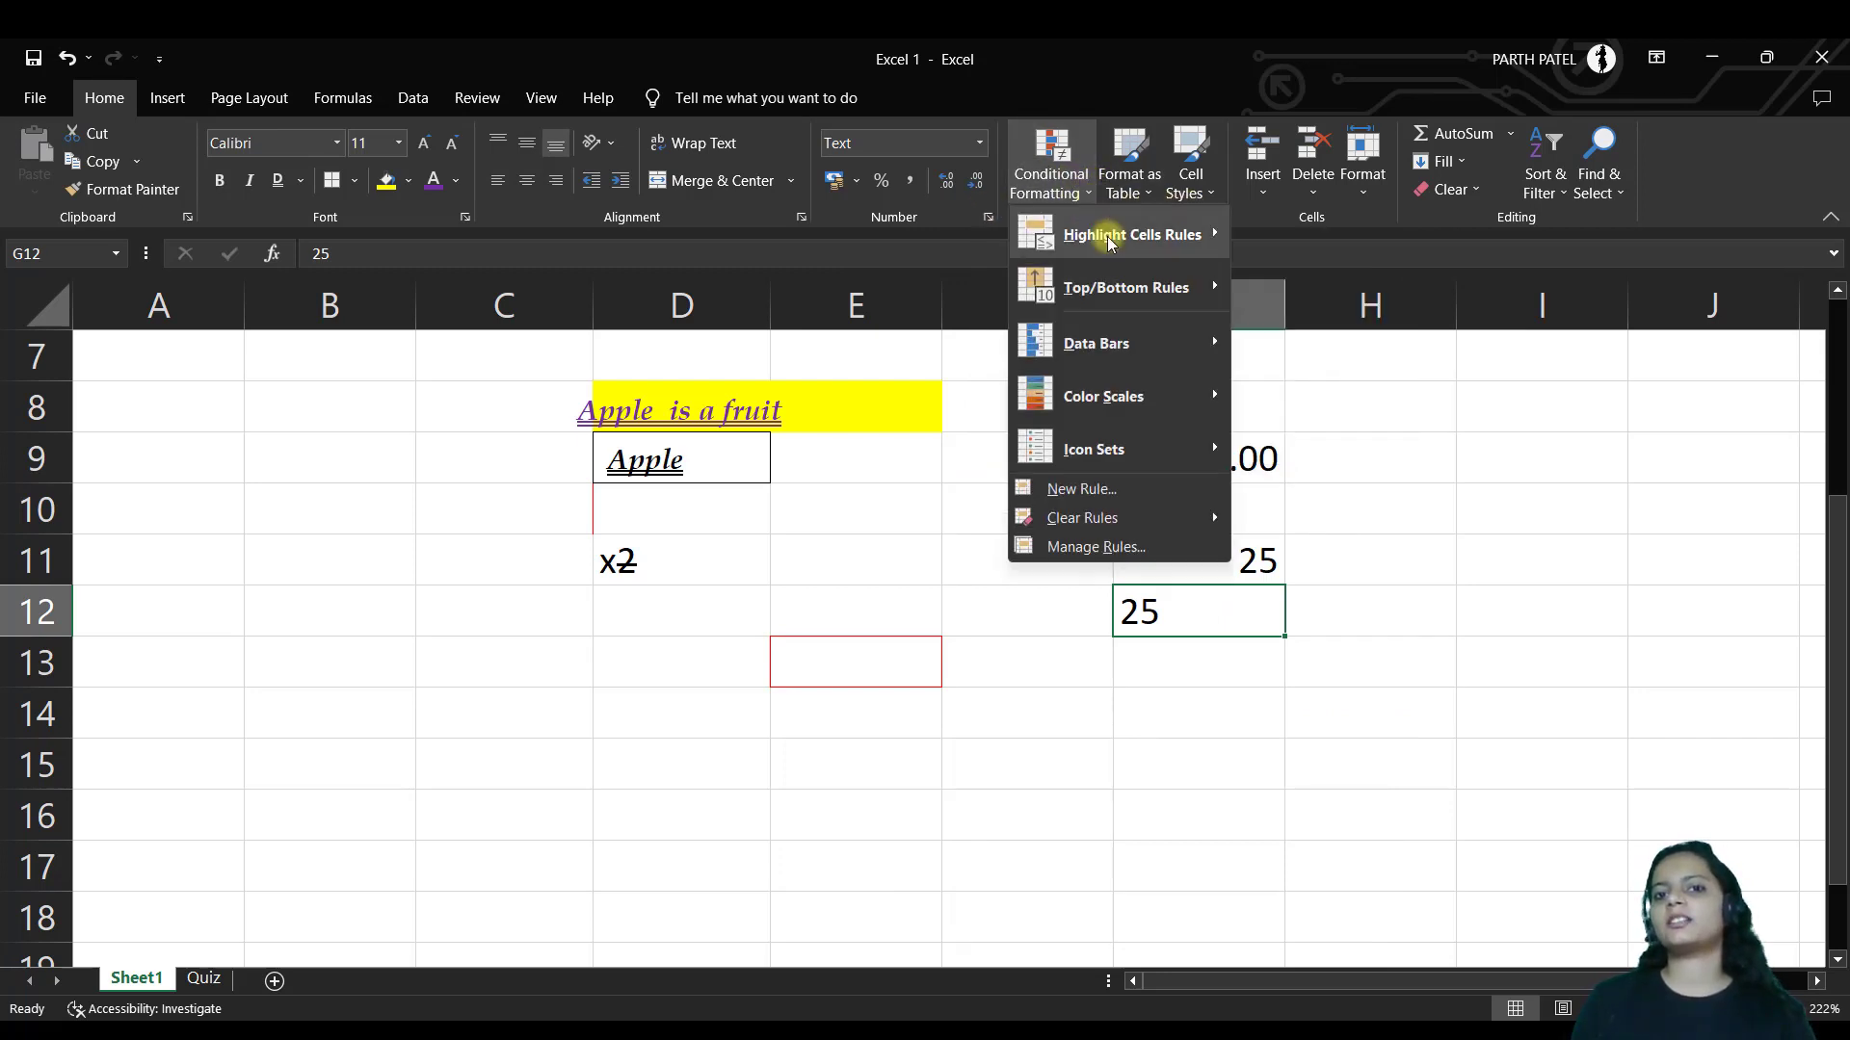
mouse_move(1133, 233)
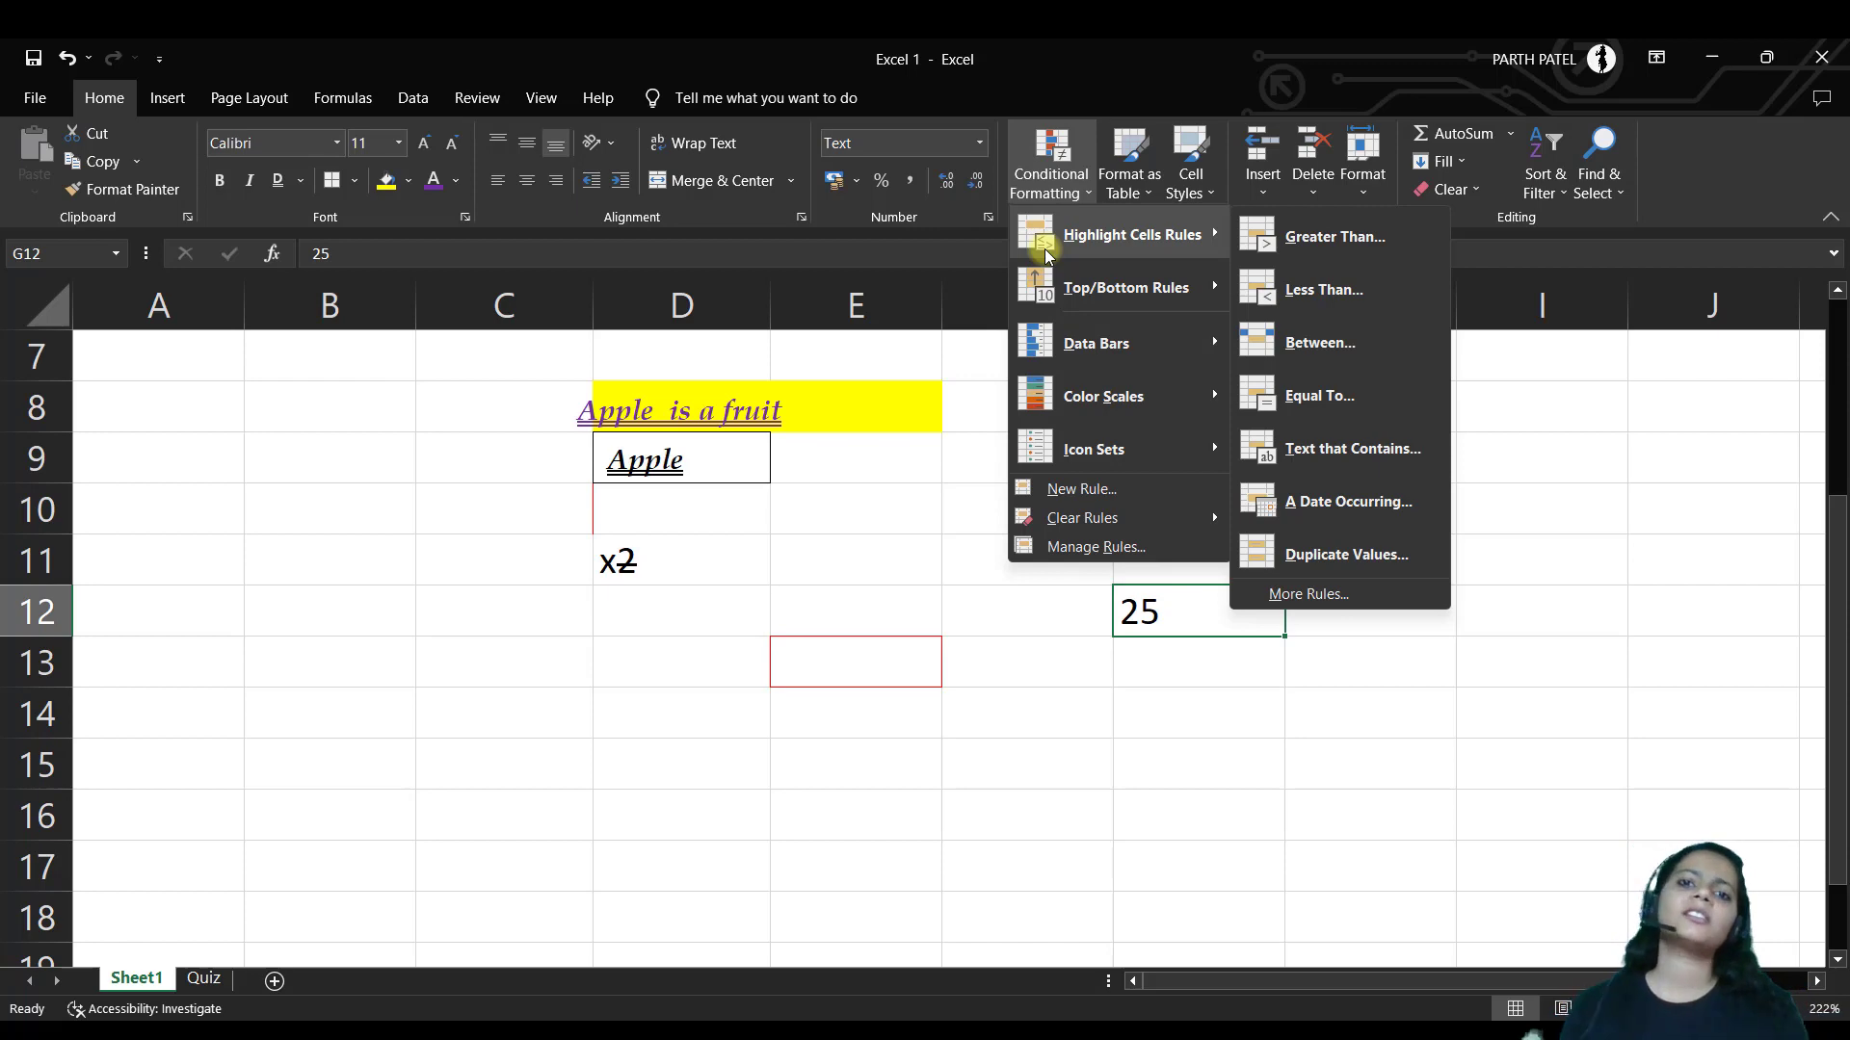
click(1132, 183)
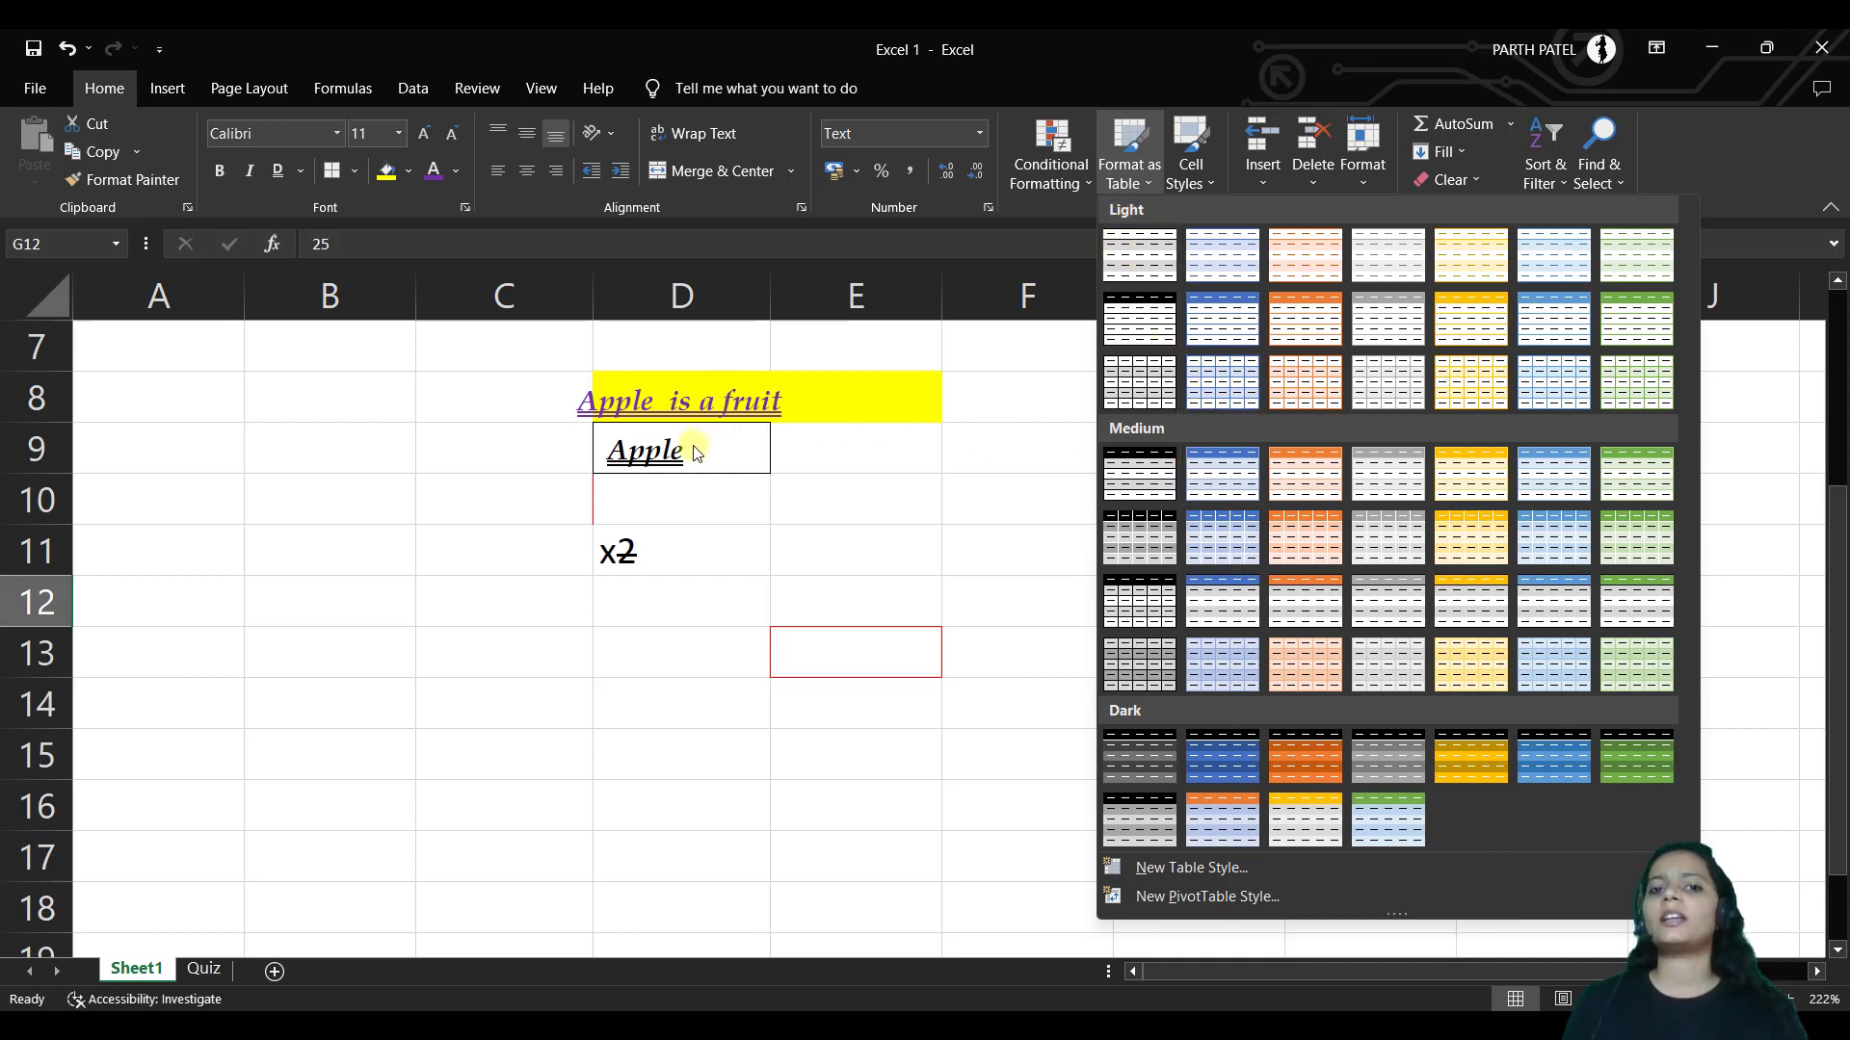
Select B8:E17, pick a table style but cancel Create Table, then show Cell Styles
click(451, 420)
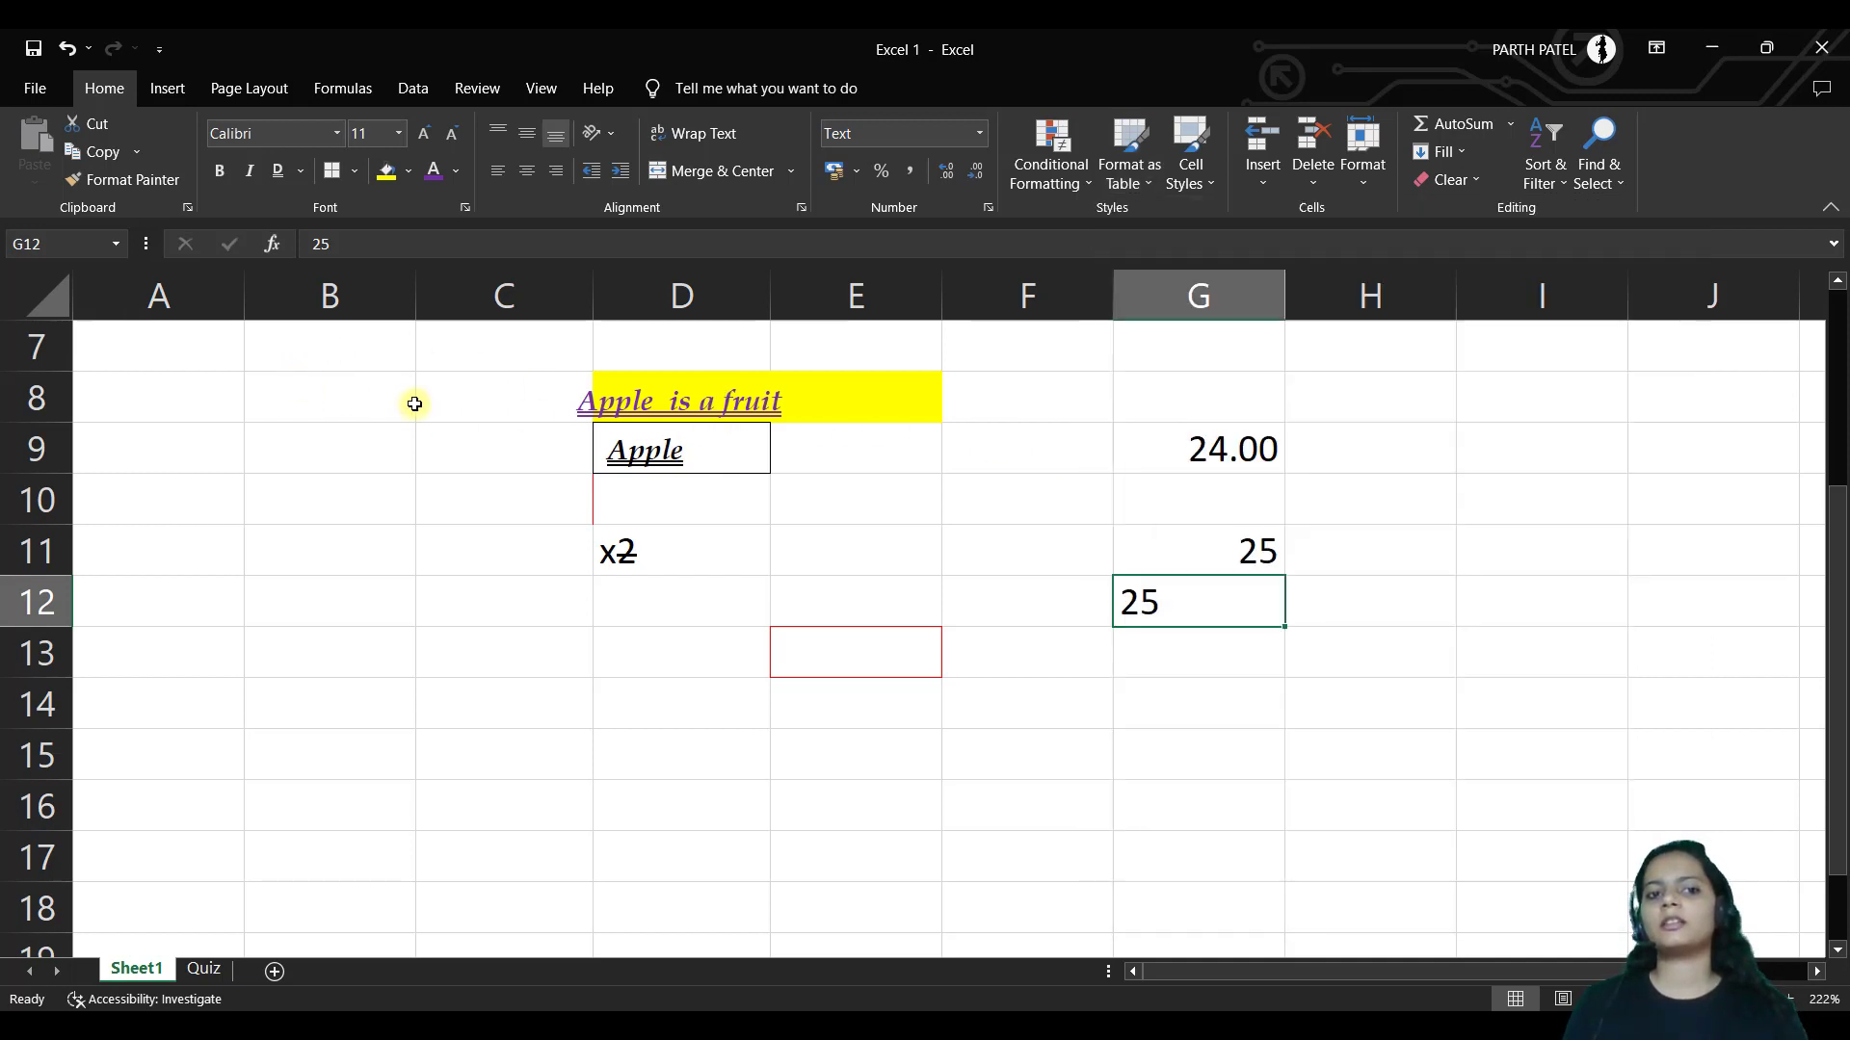
drag(339, 397, 913, 855)
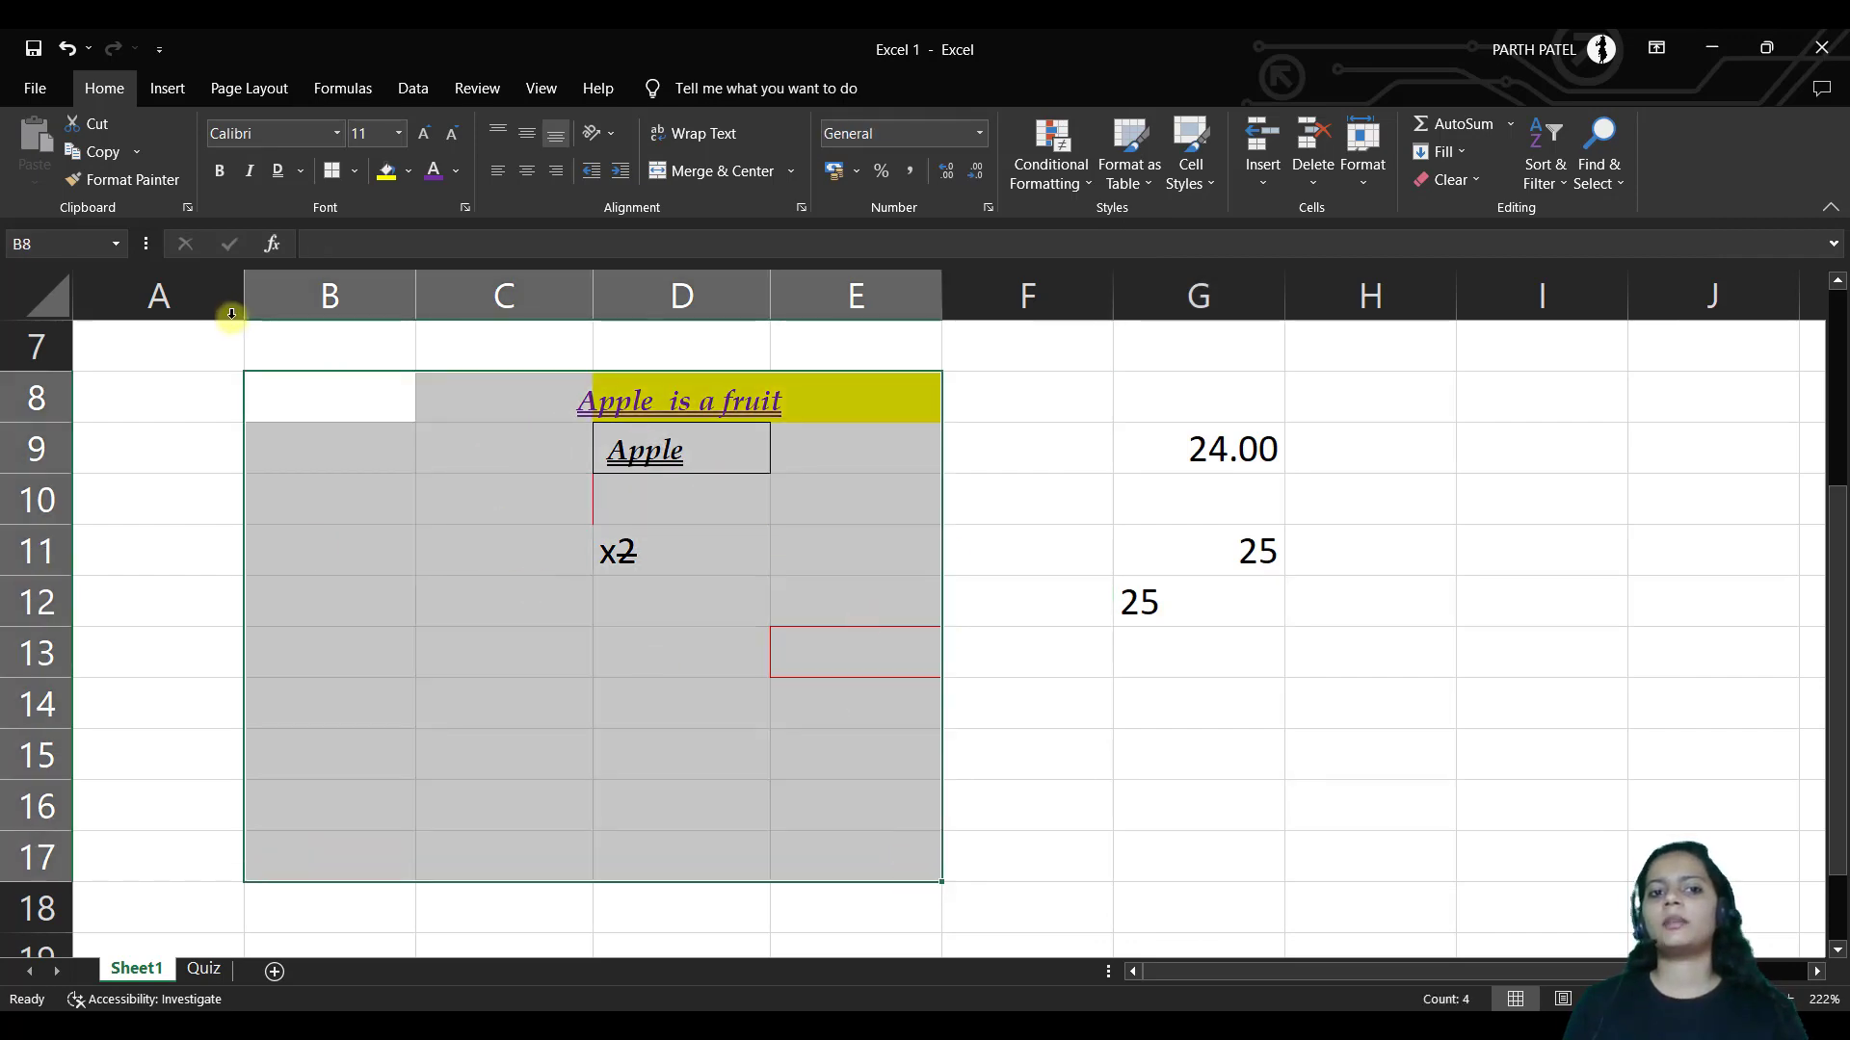
click(1129, 171)
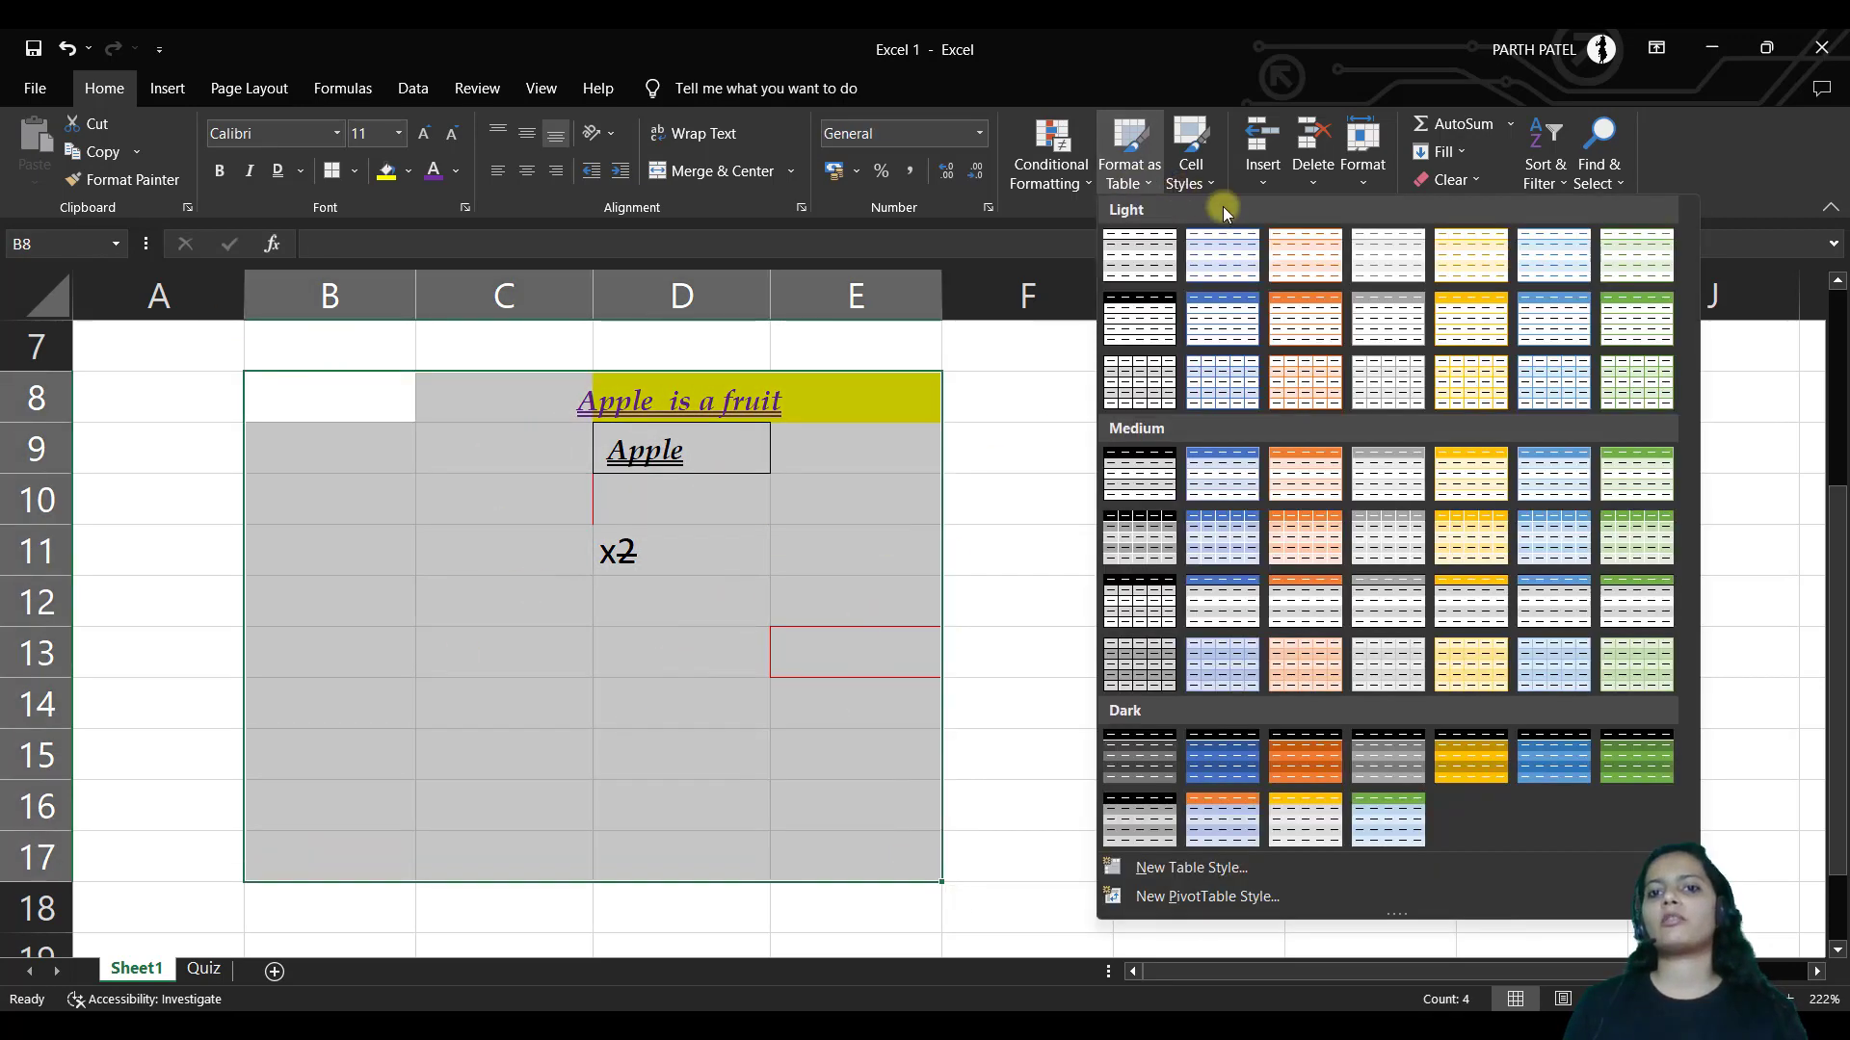
click(1320, 337)
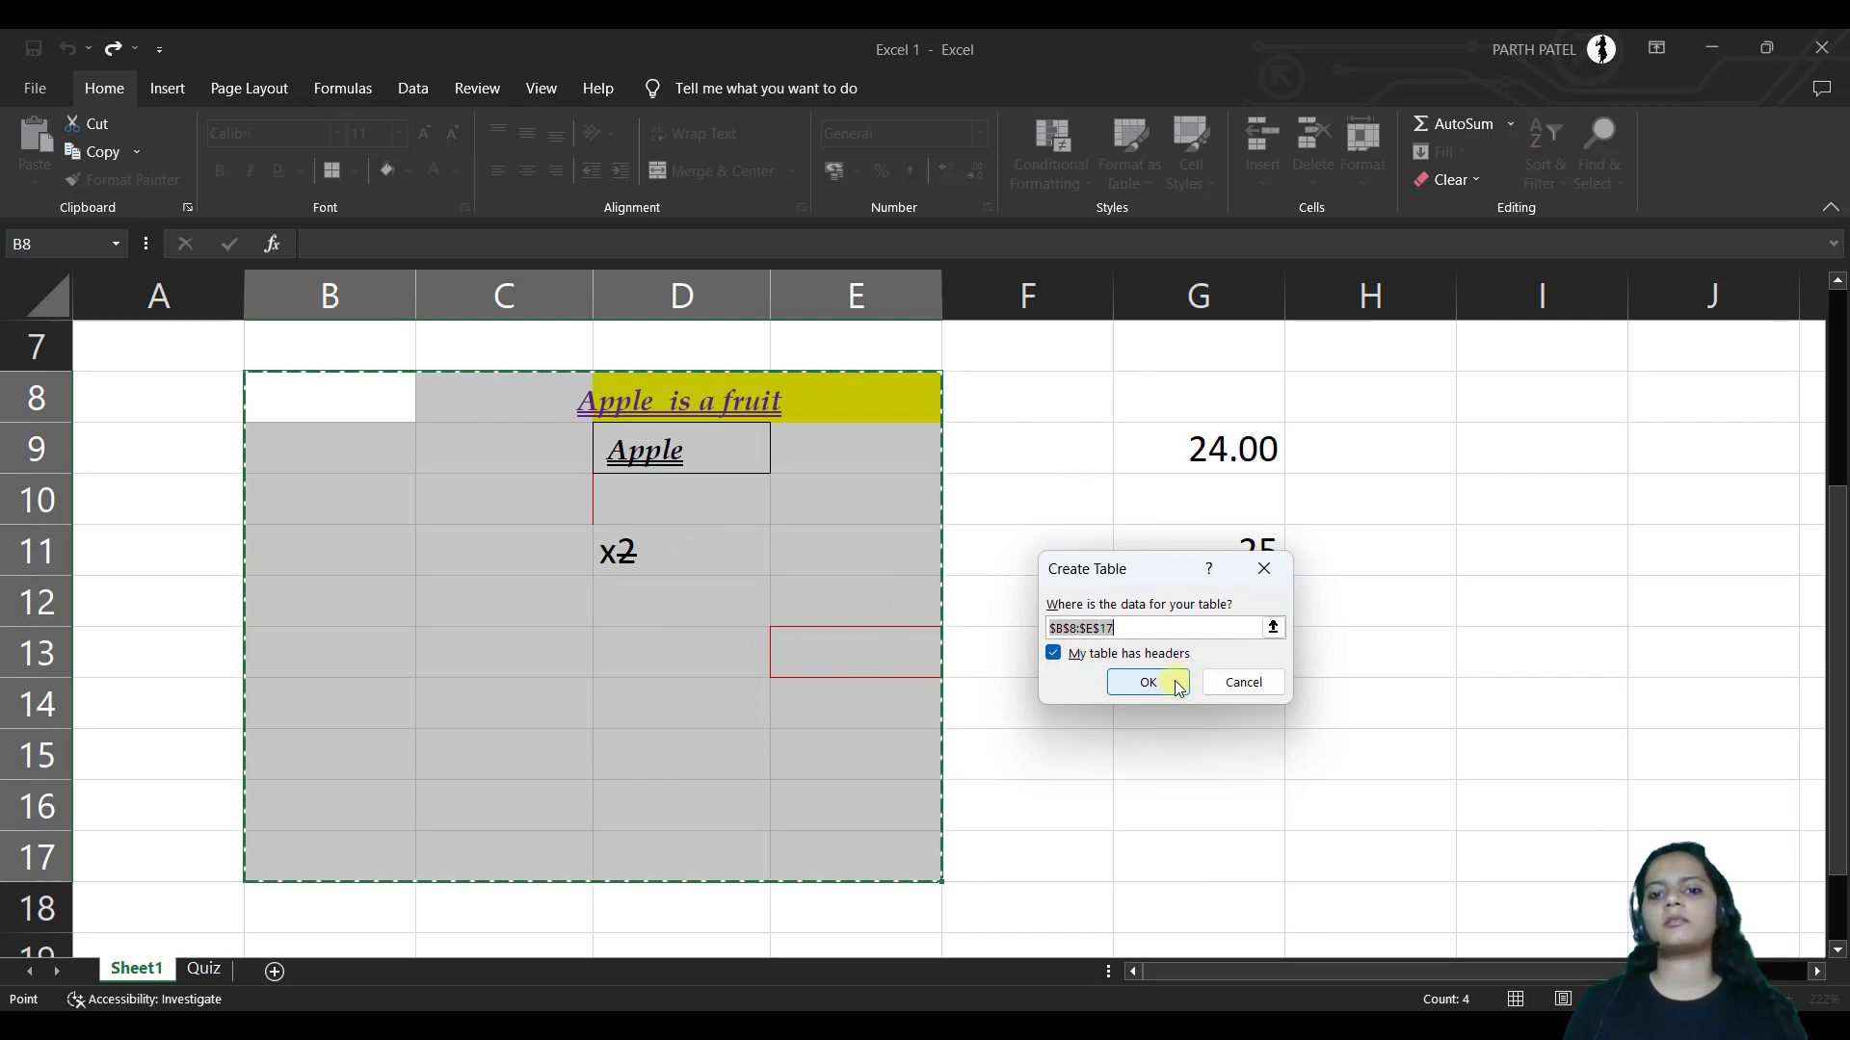
click(1241, 683)
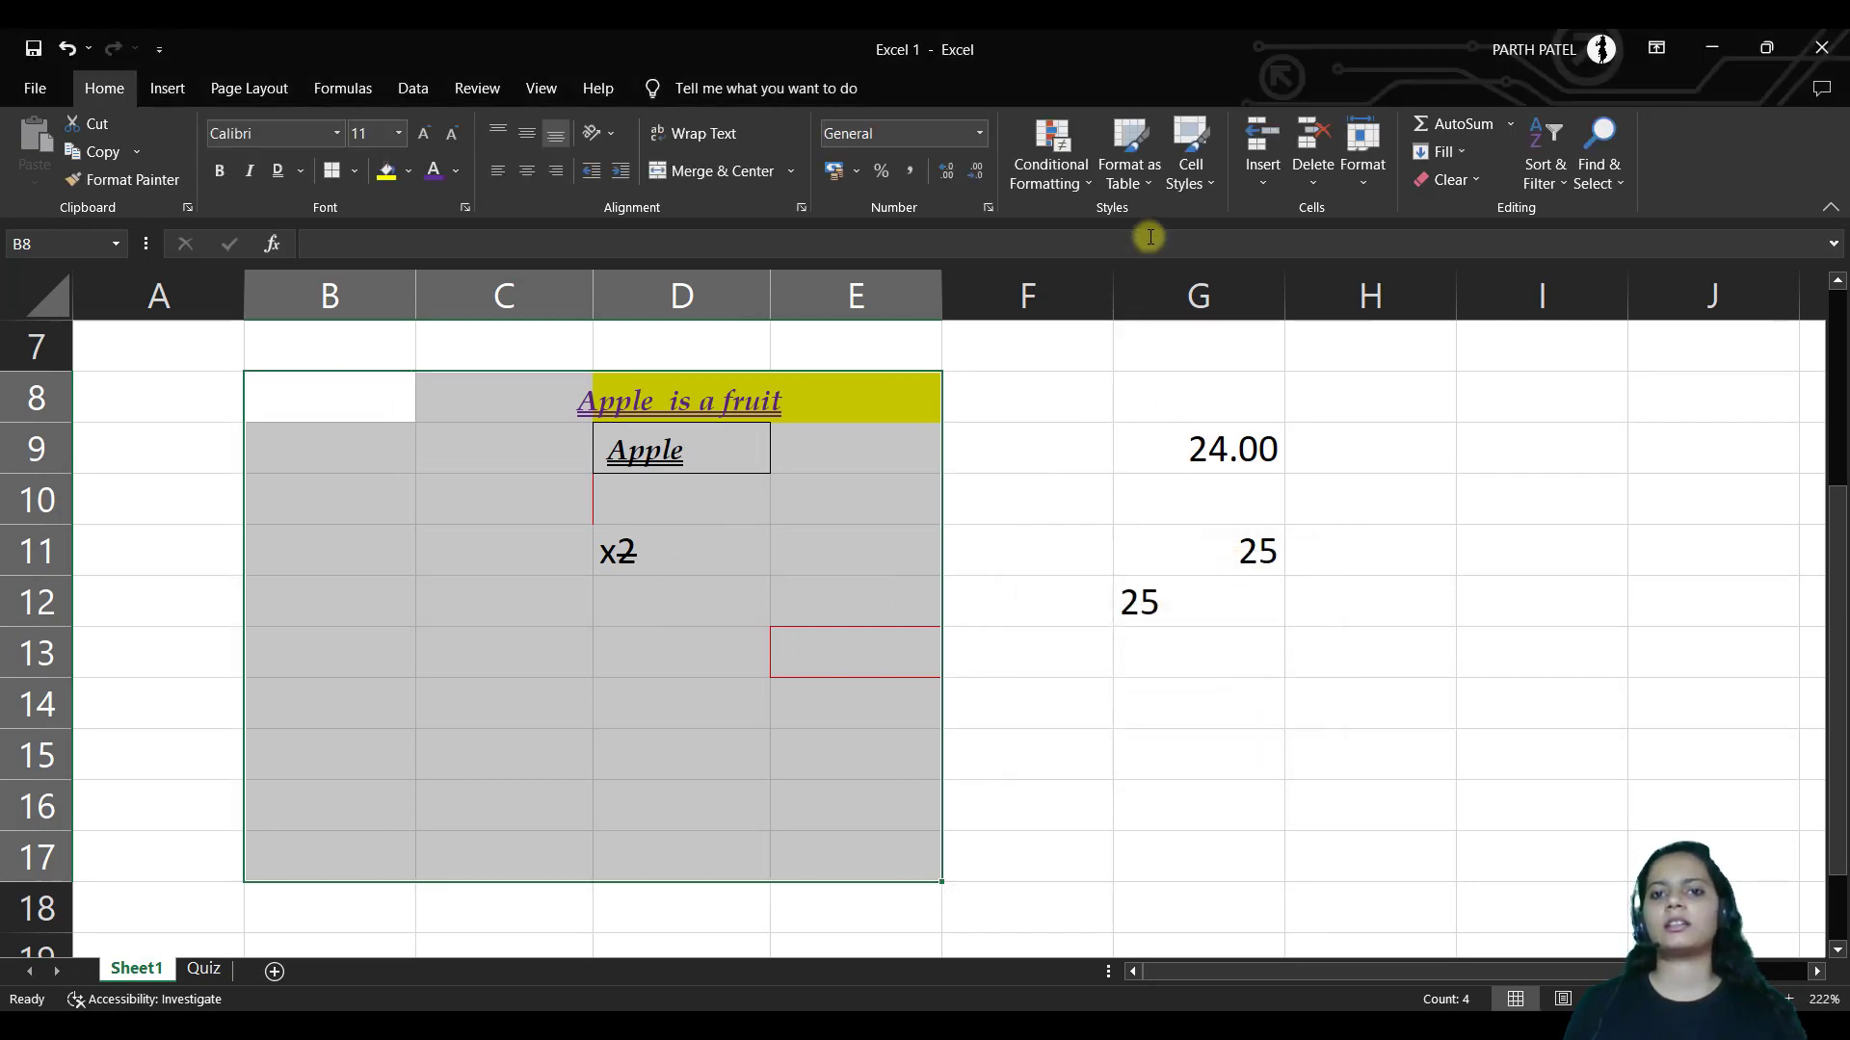
click(1135, 177)
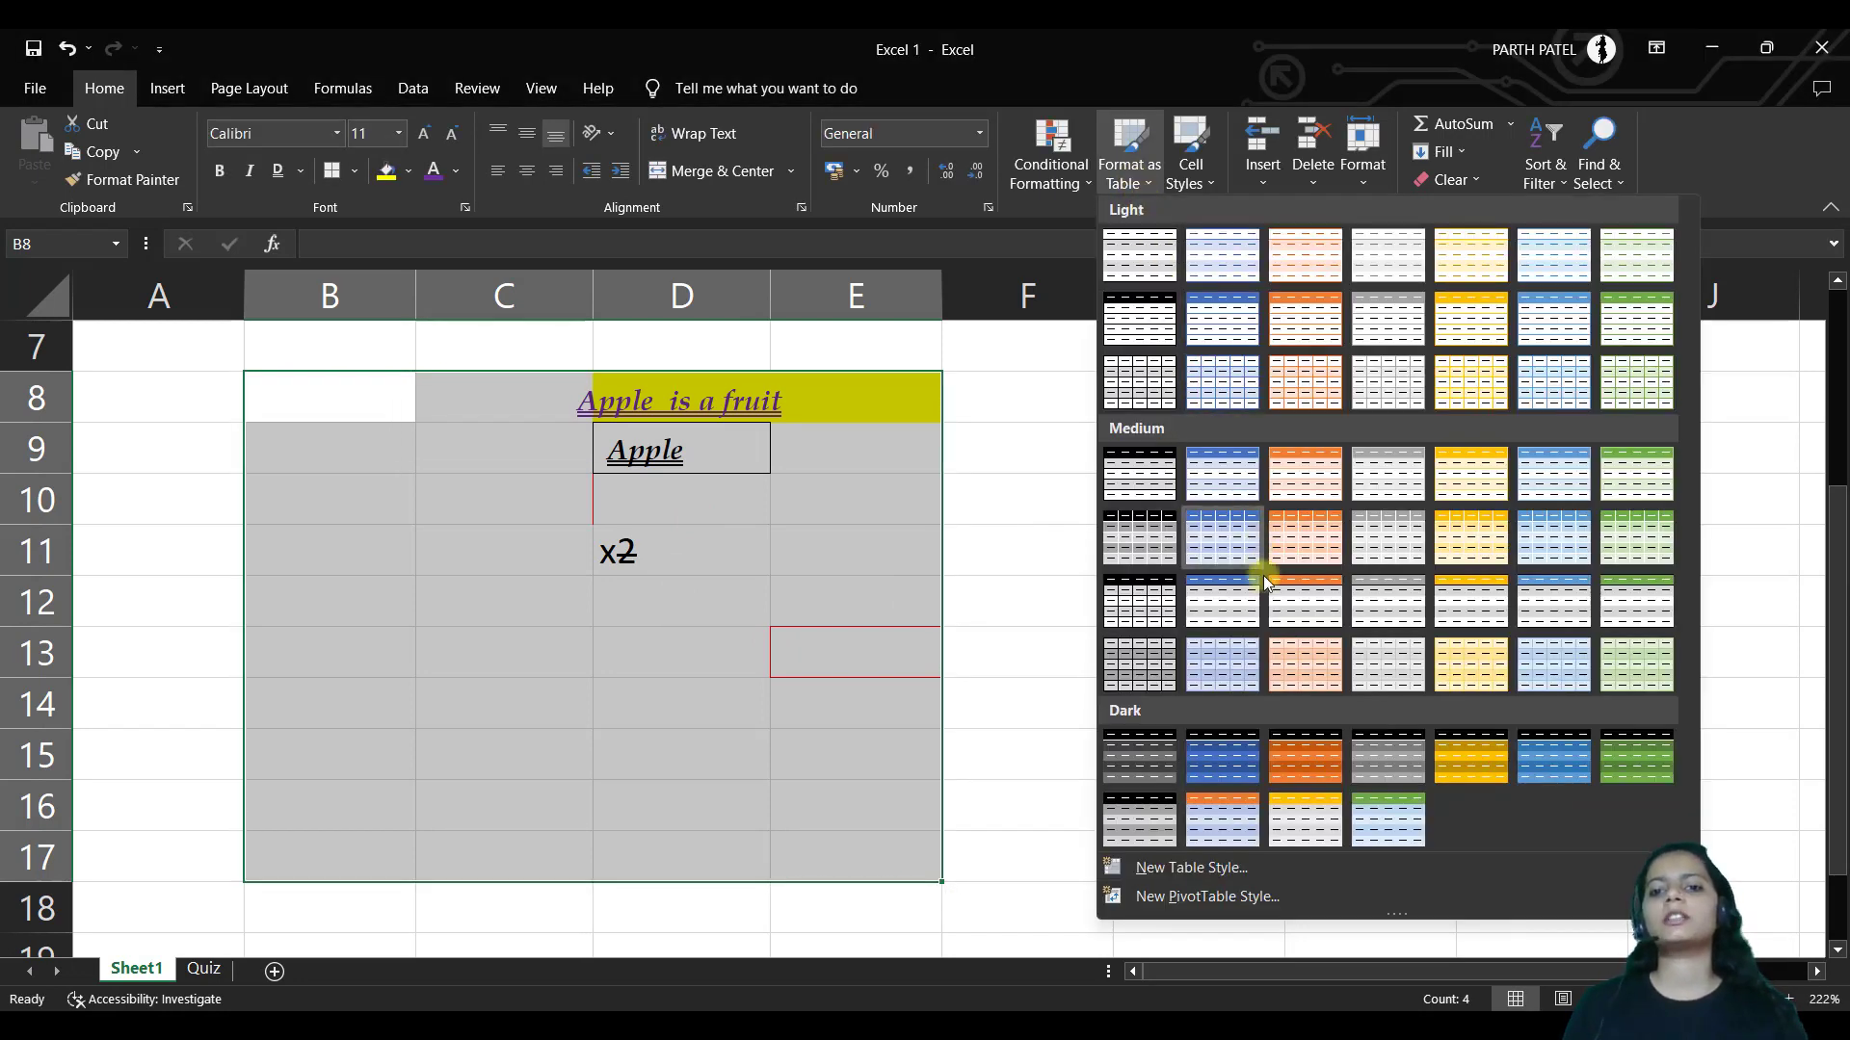
click(1190, 164)
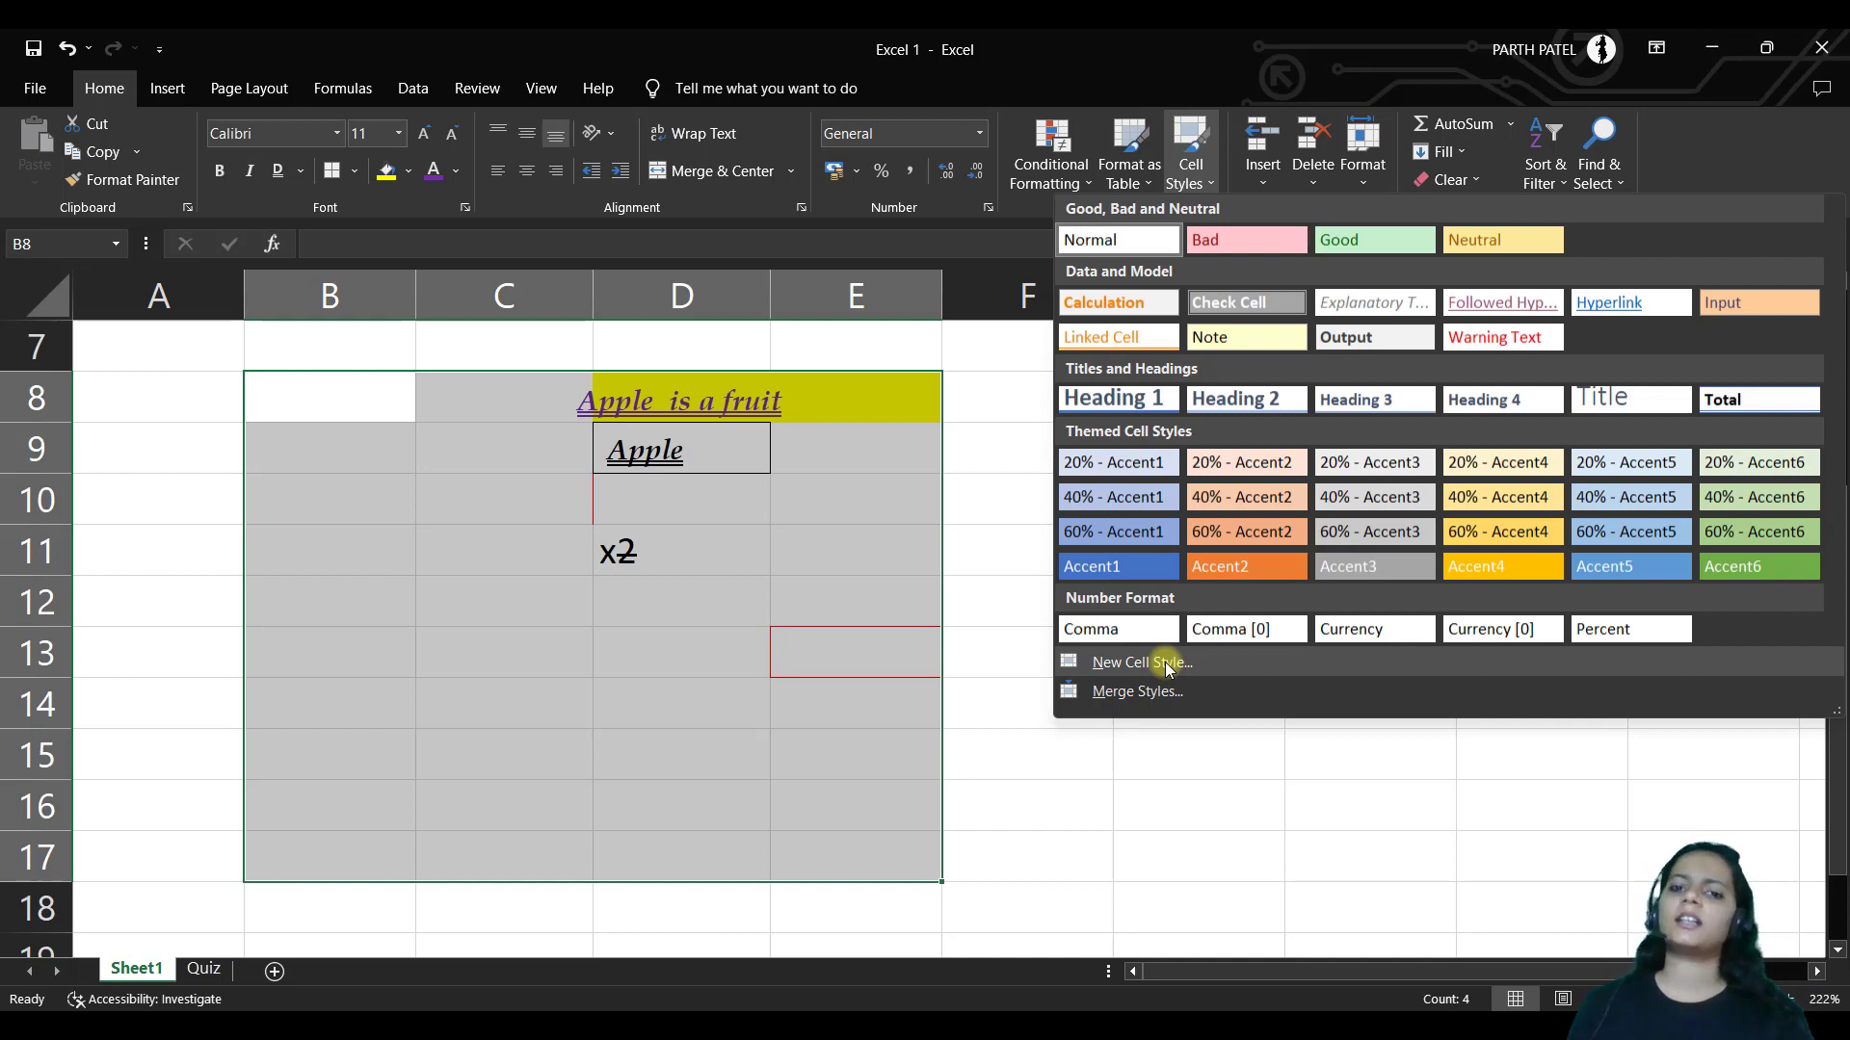
Click an empty area of the sheet to dismiss the Cell Styles gallery
click(1164, 735)
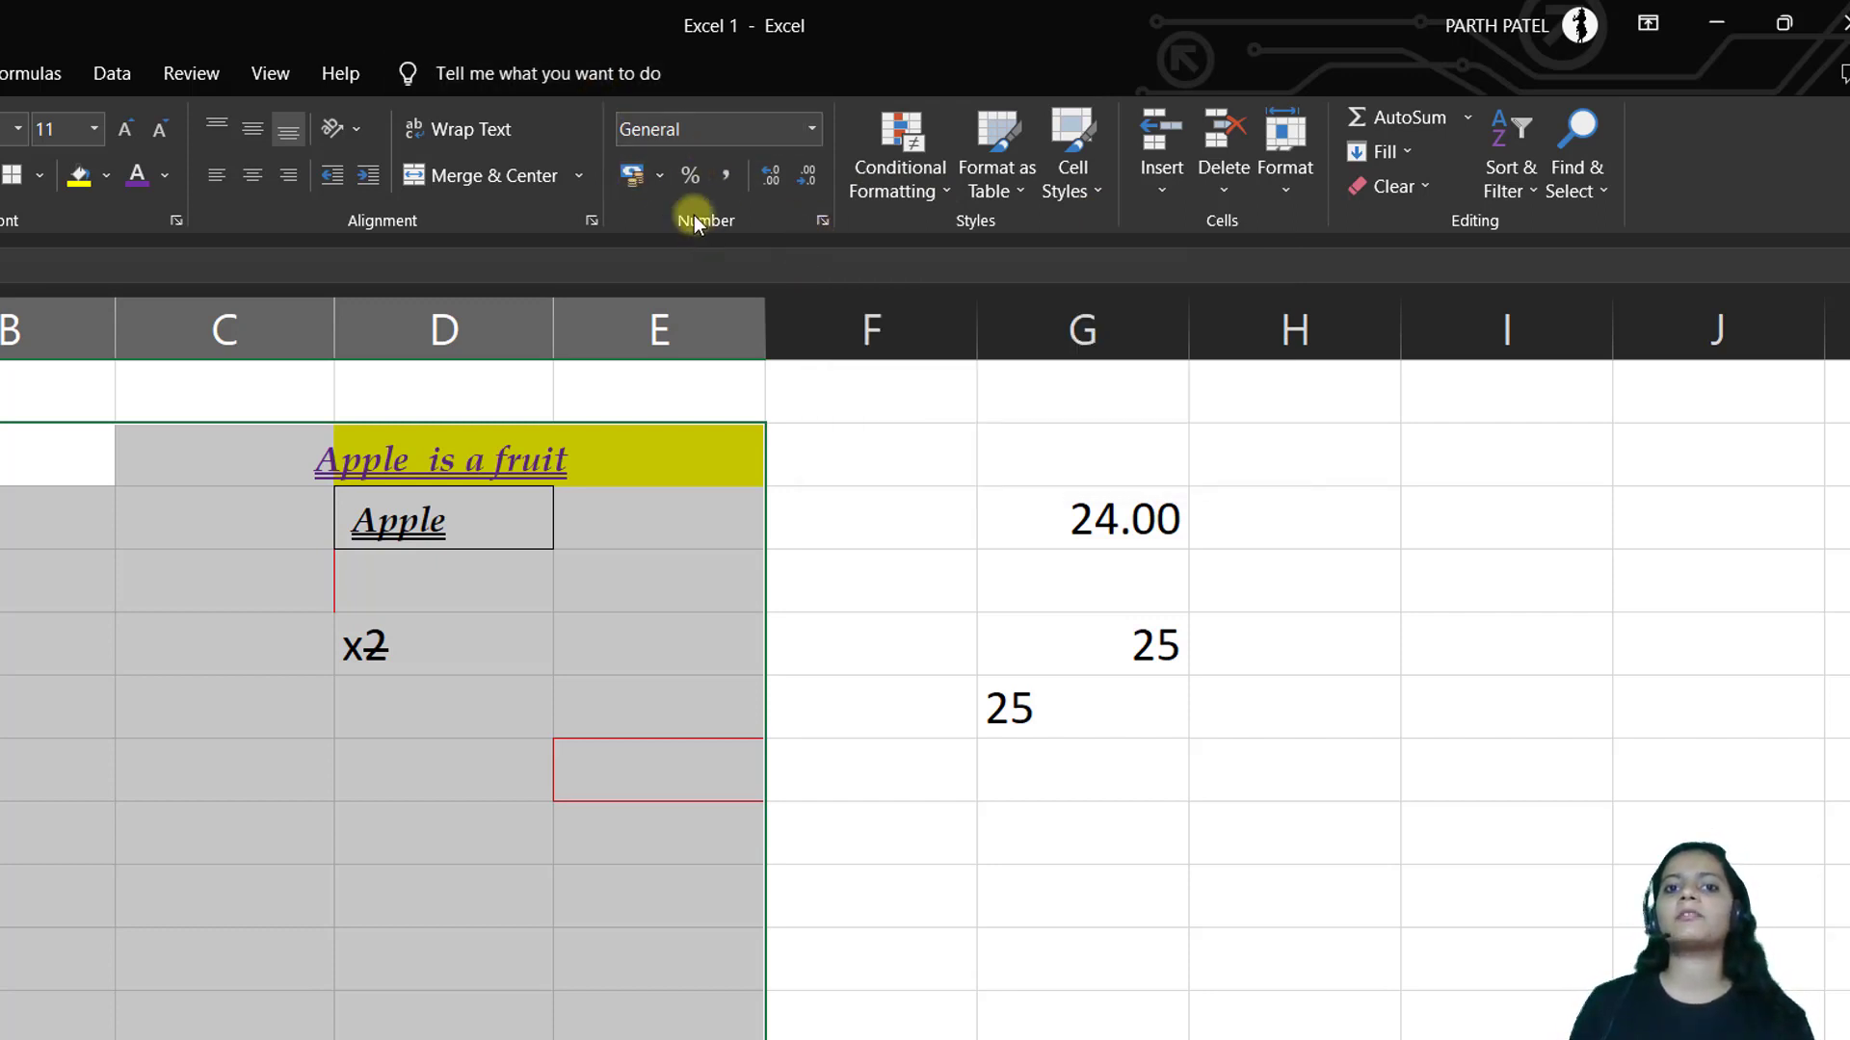
click(822, 221)
click(1409, 336)
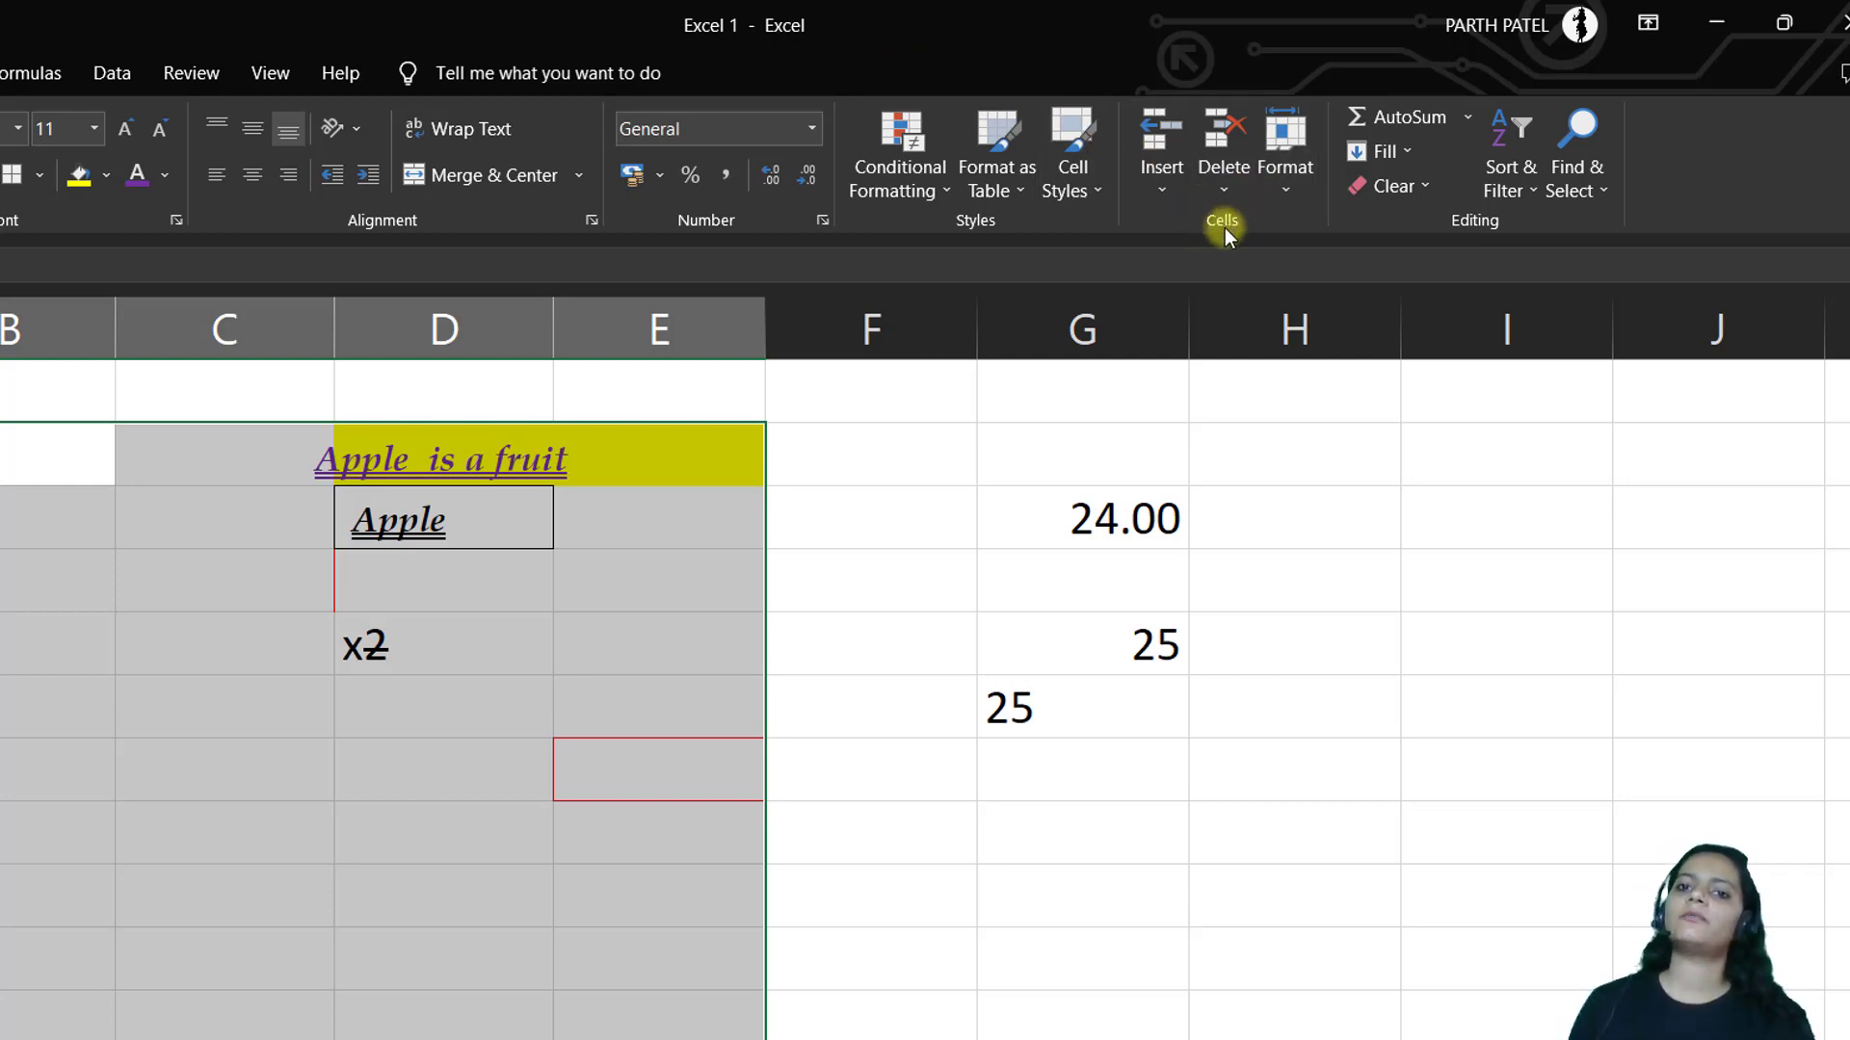
click(1164, 189)
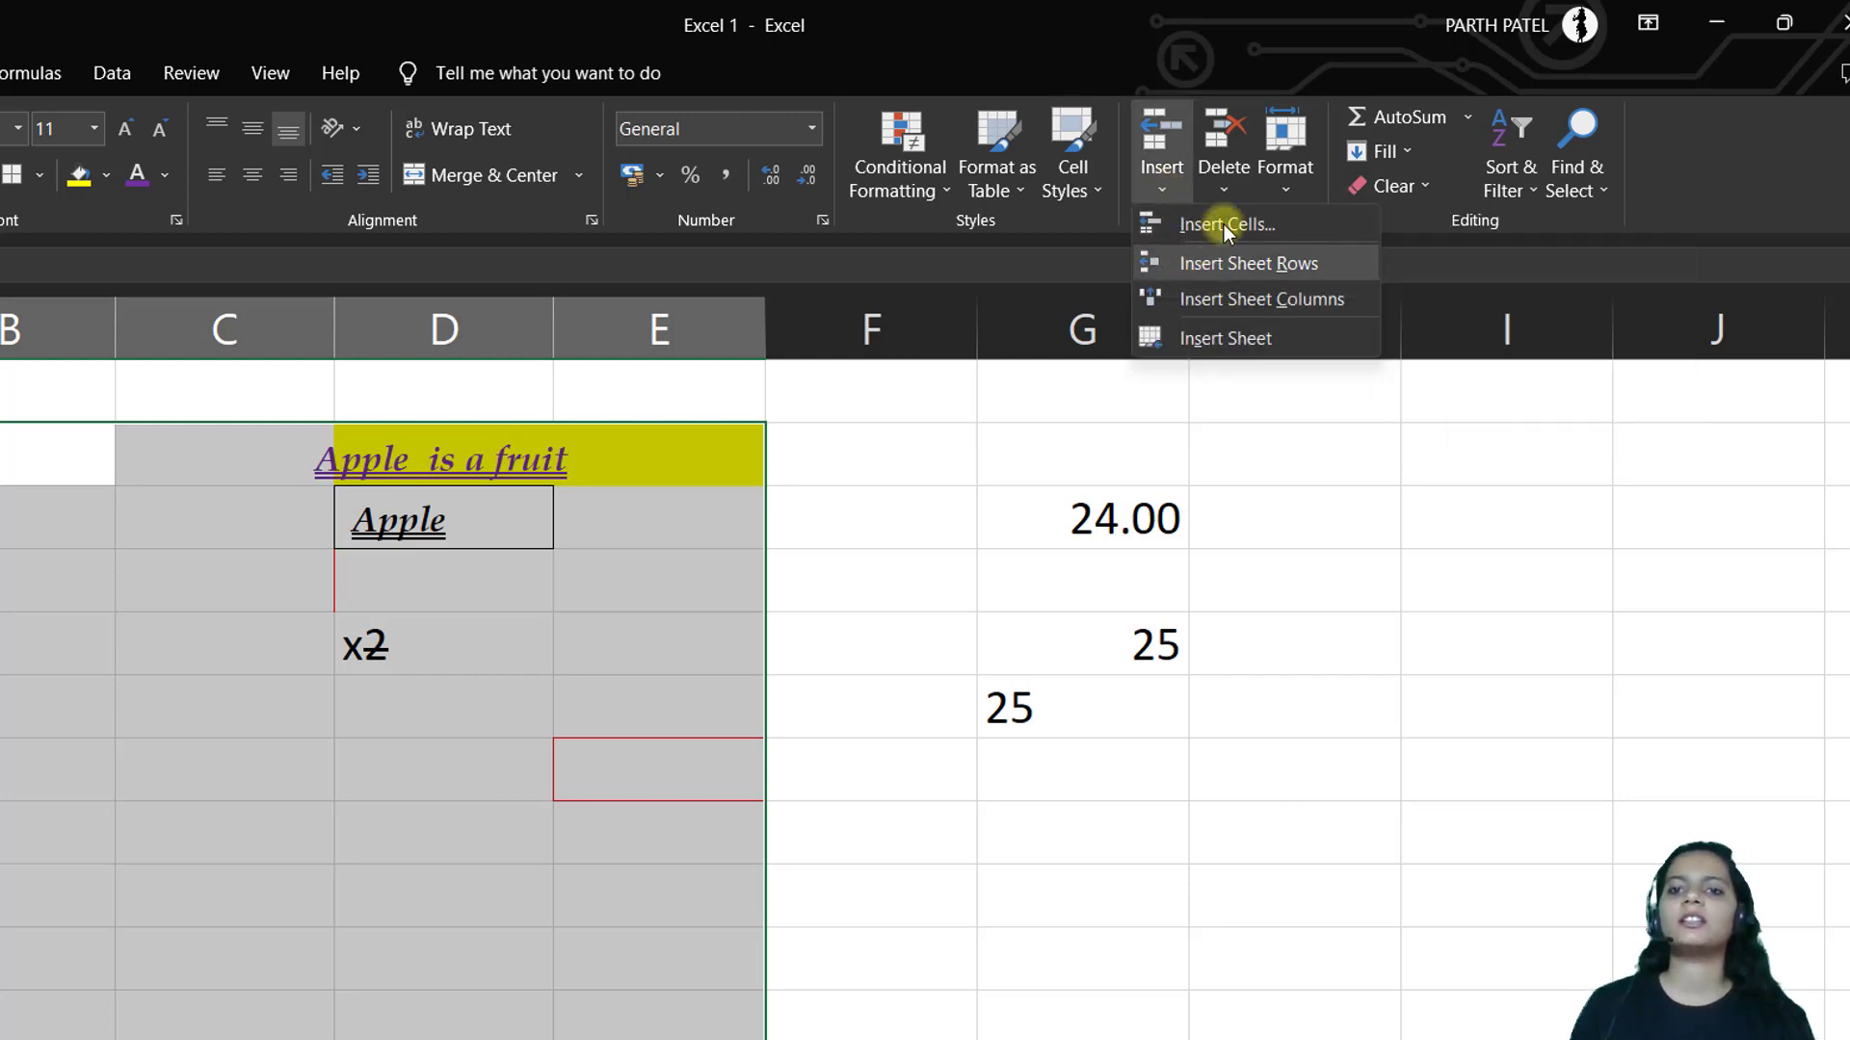
click(1244, 192)
click(1297, 187)
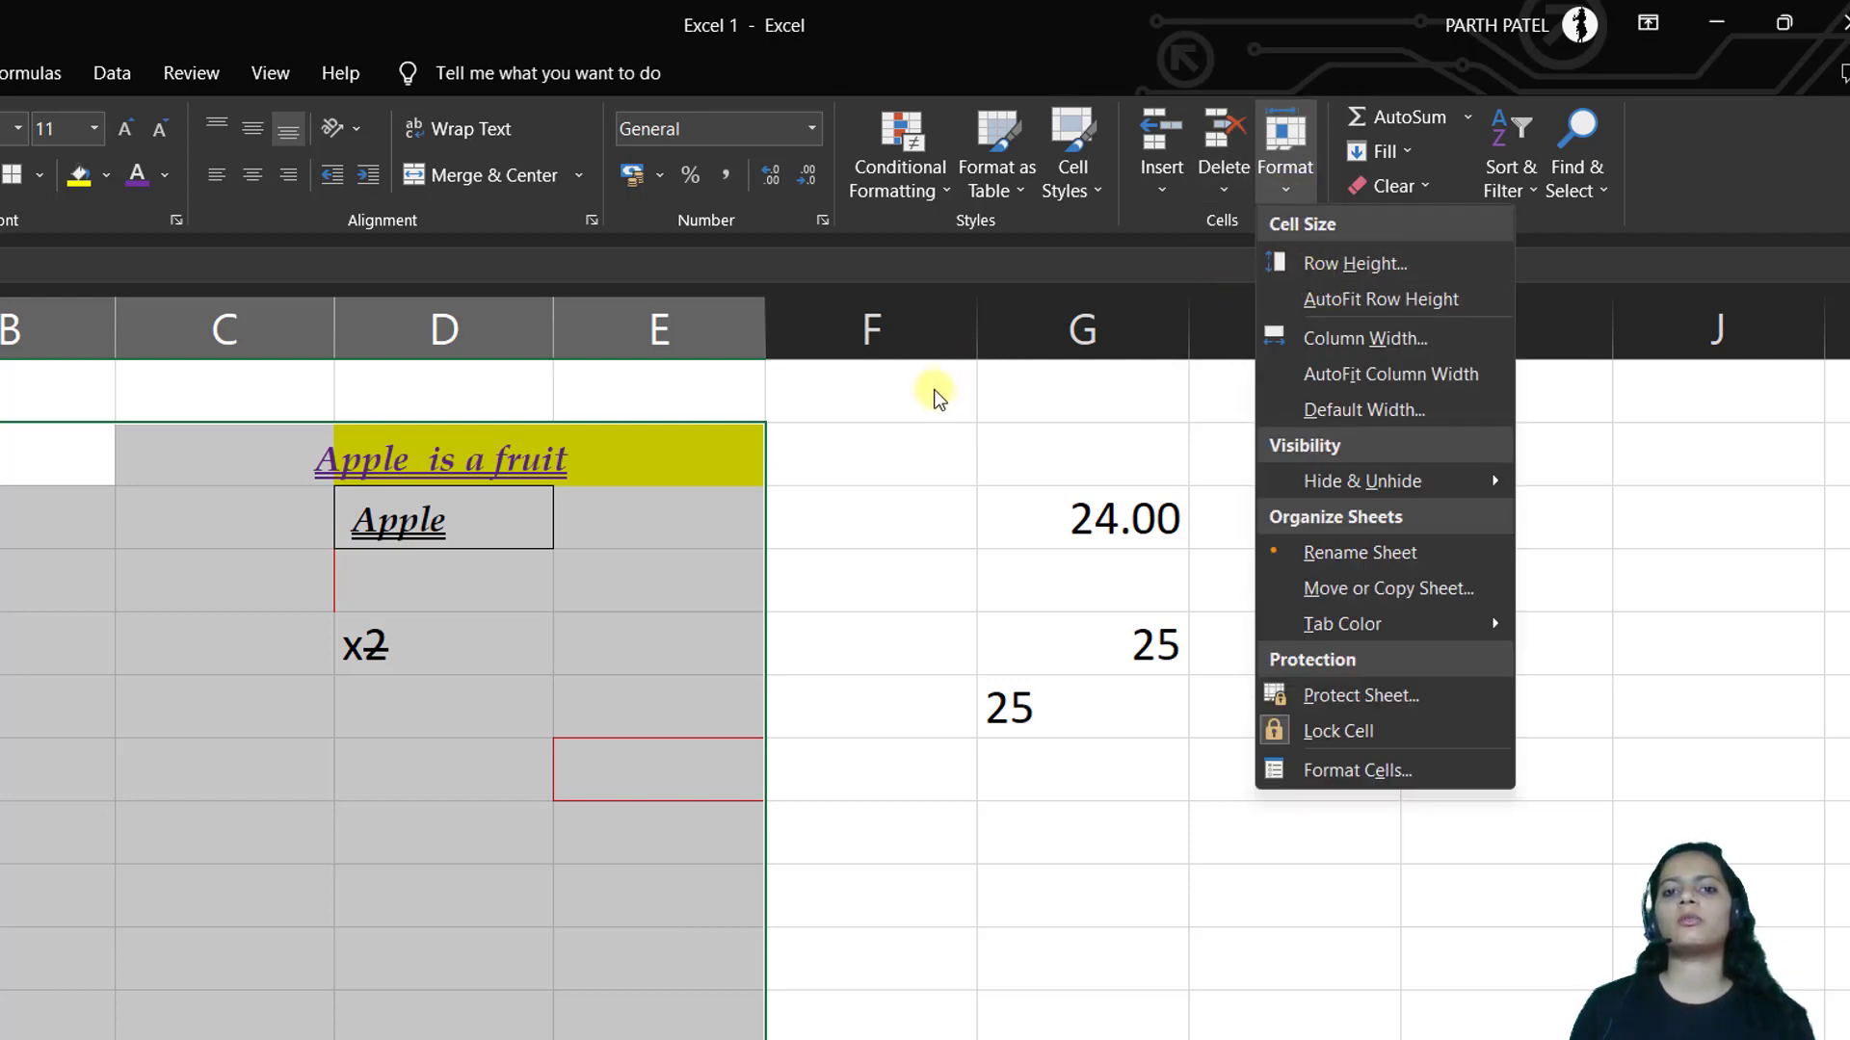
click(940, 424)
click(944, 441)
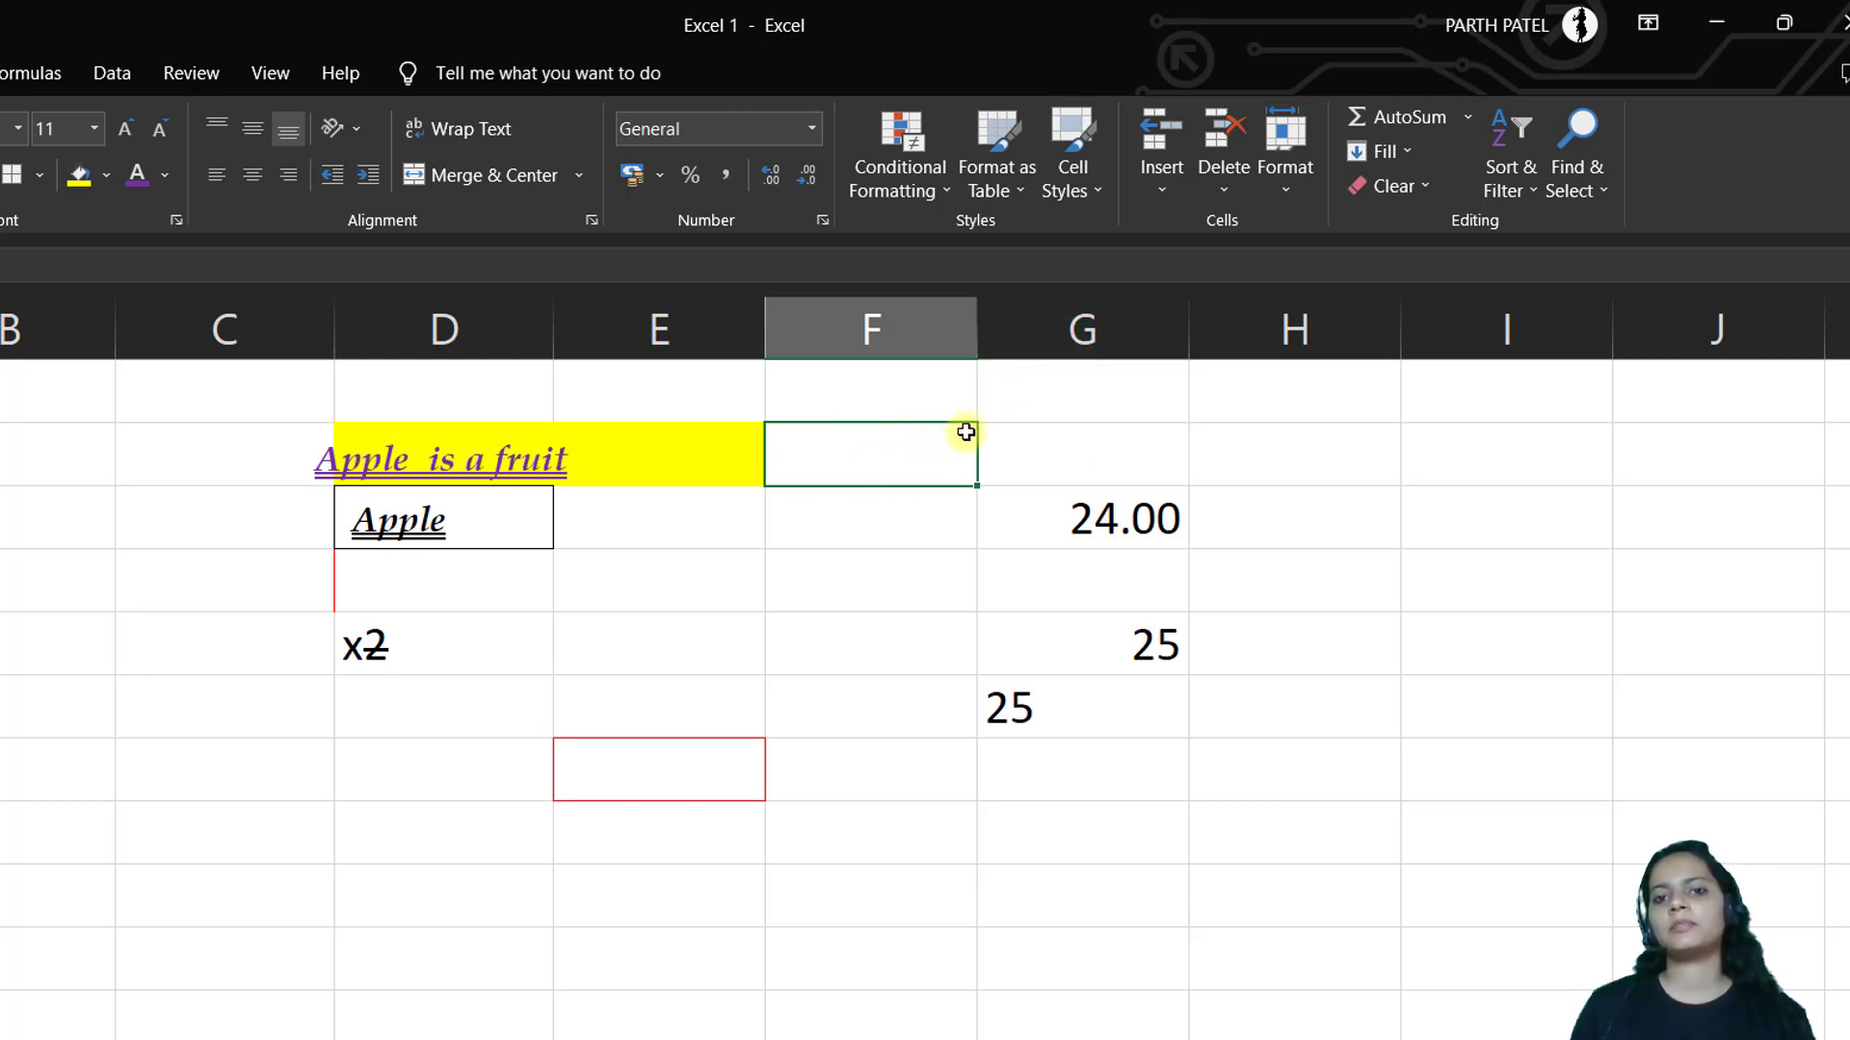
drag(974, 333, 1049, 327)
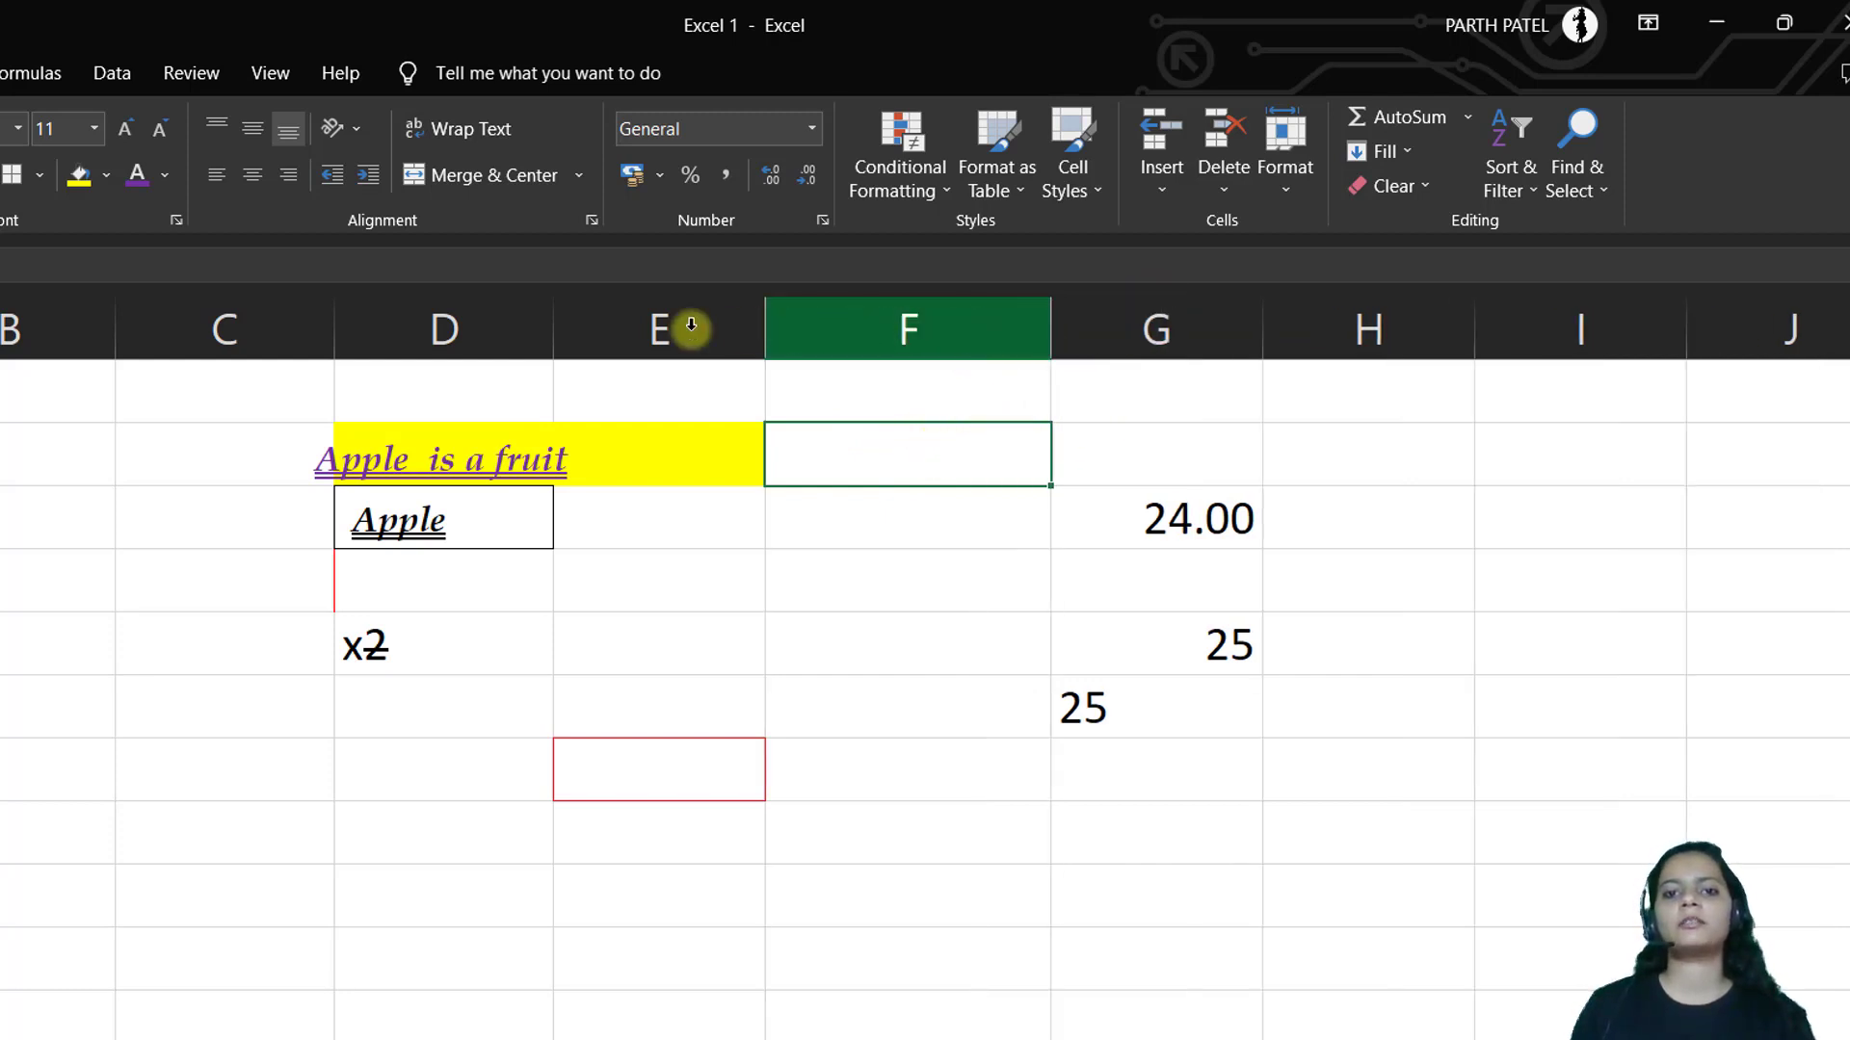
drag(0, 485, 0, 552)
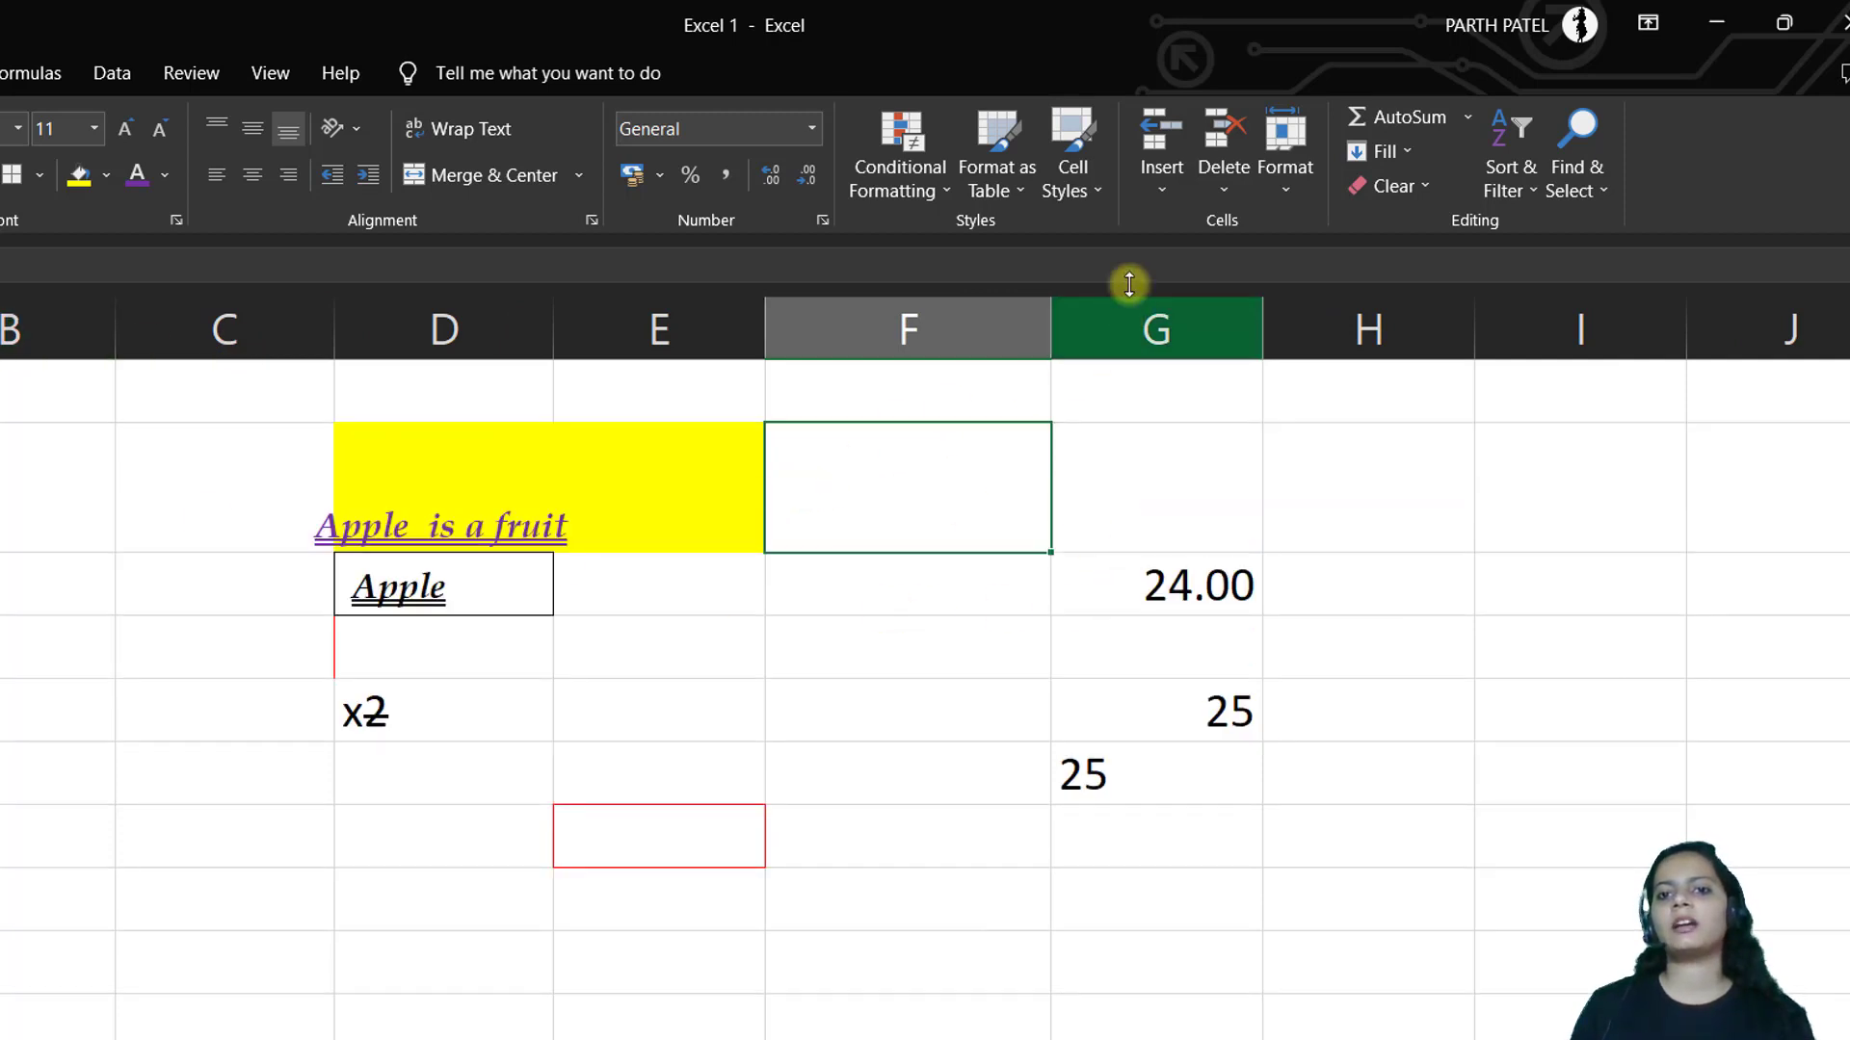
click(1285, 193)
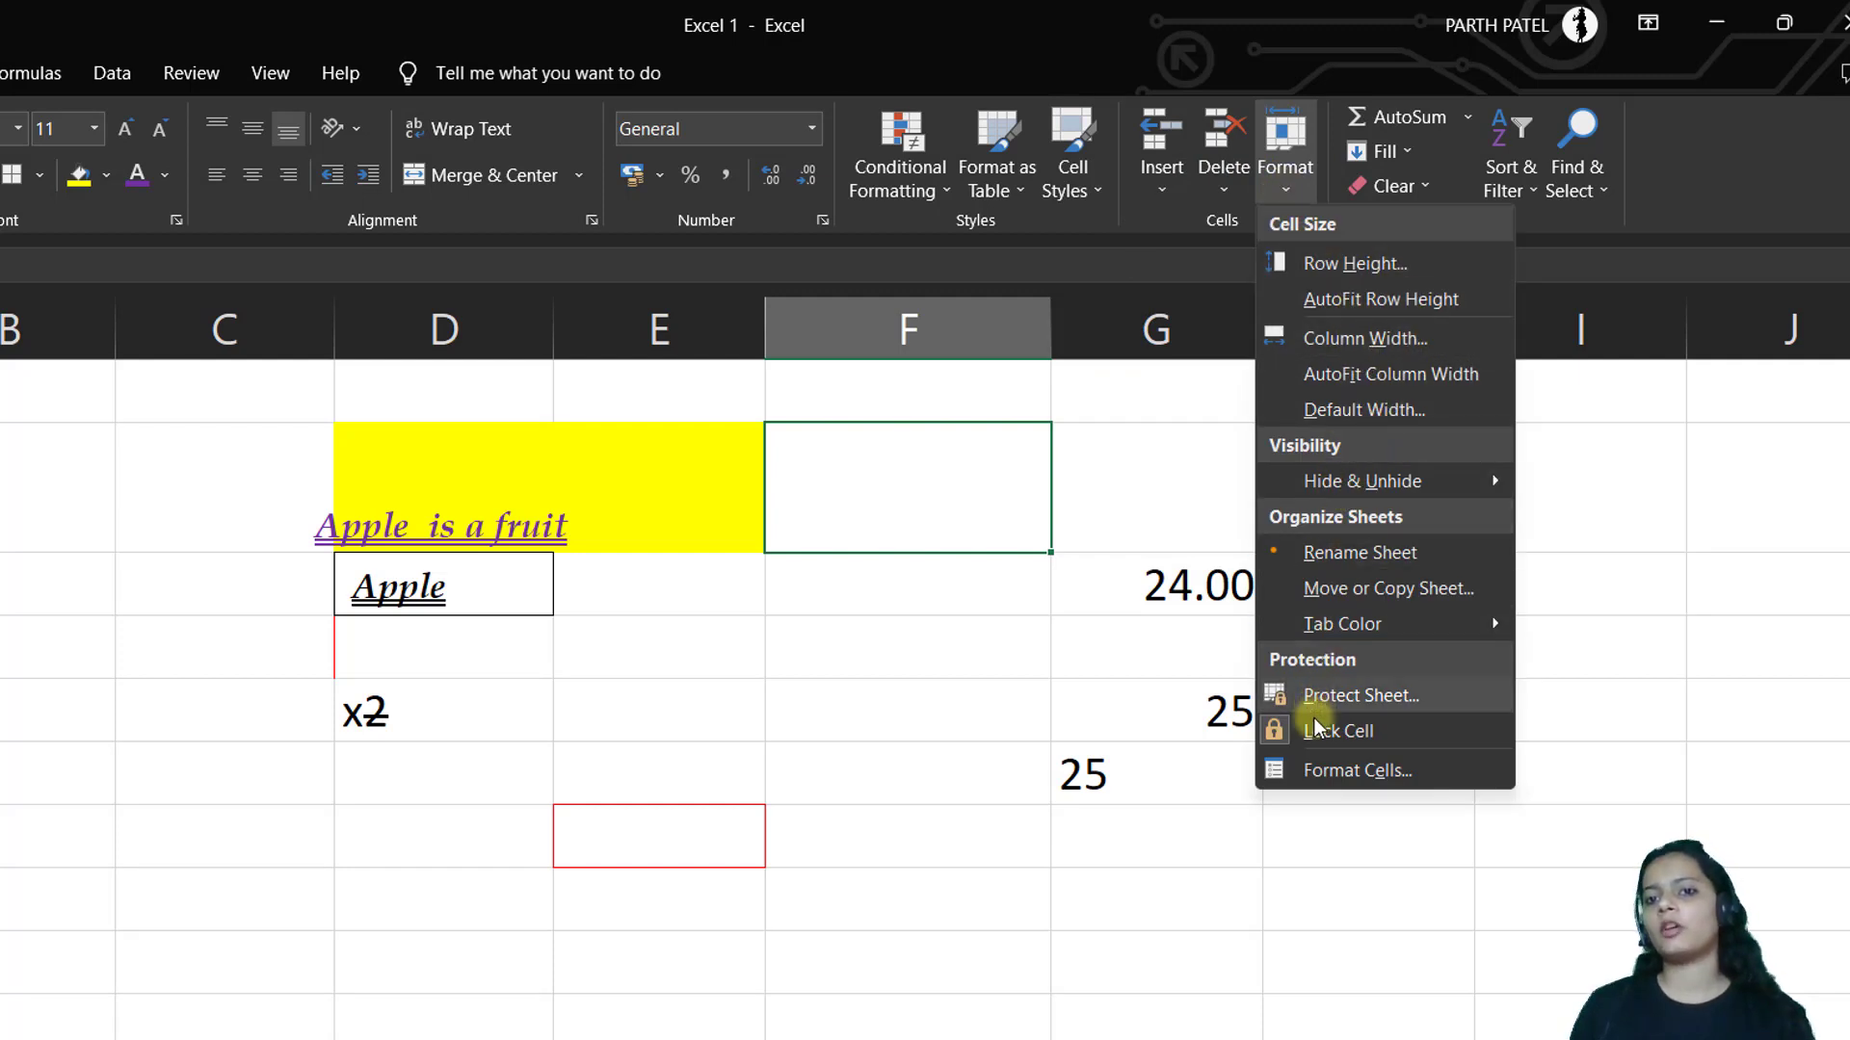
mouse_move(1315, 482)
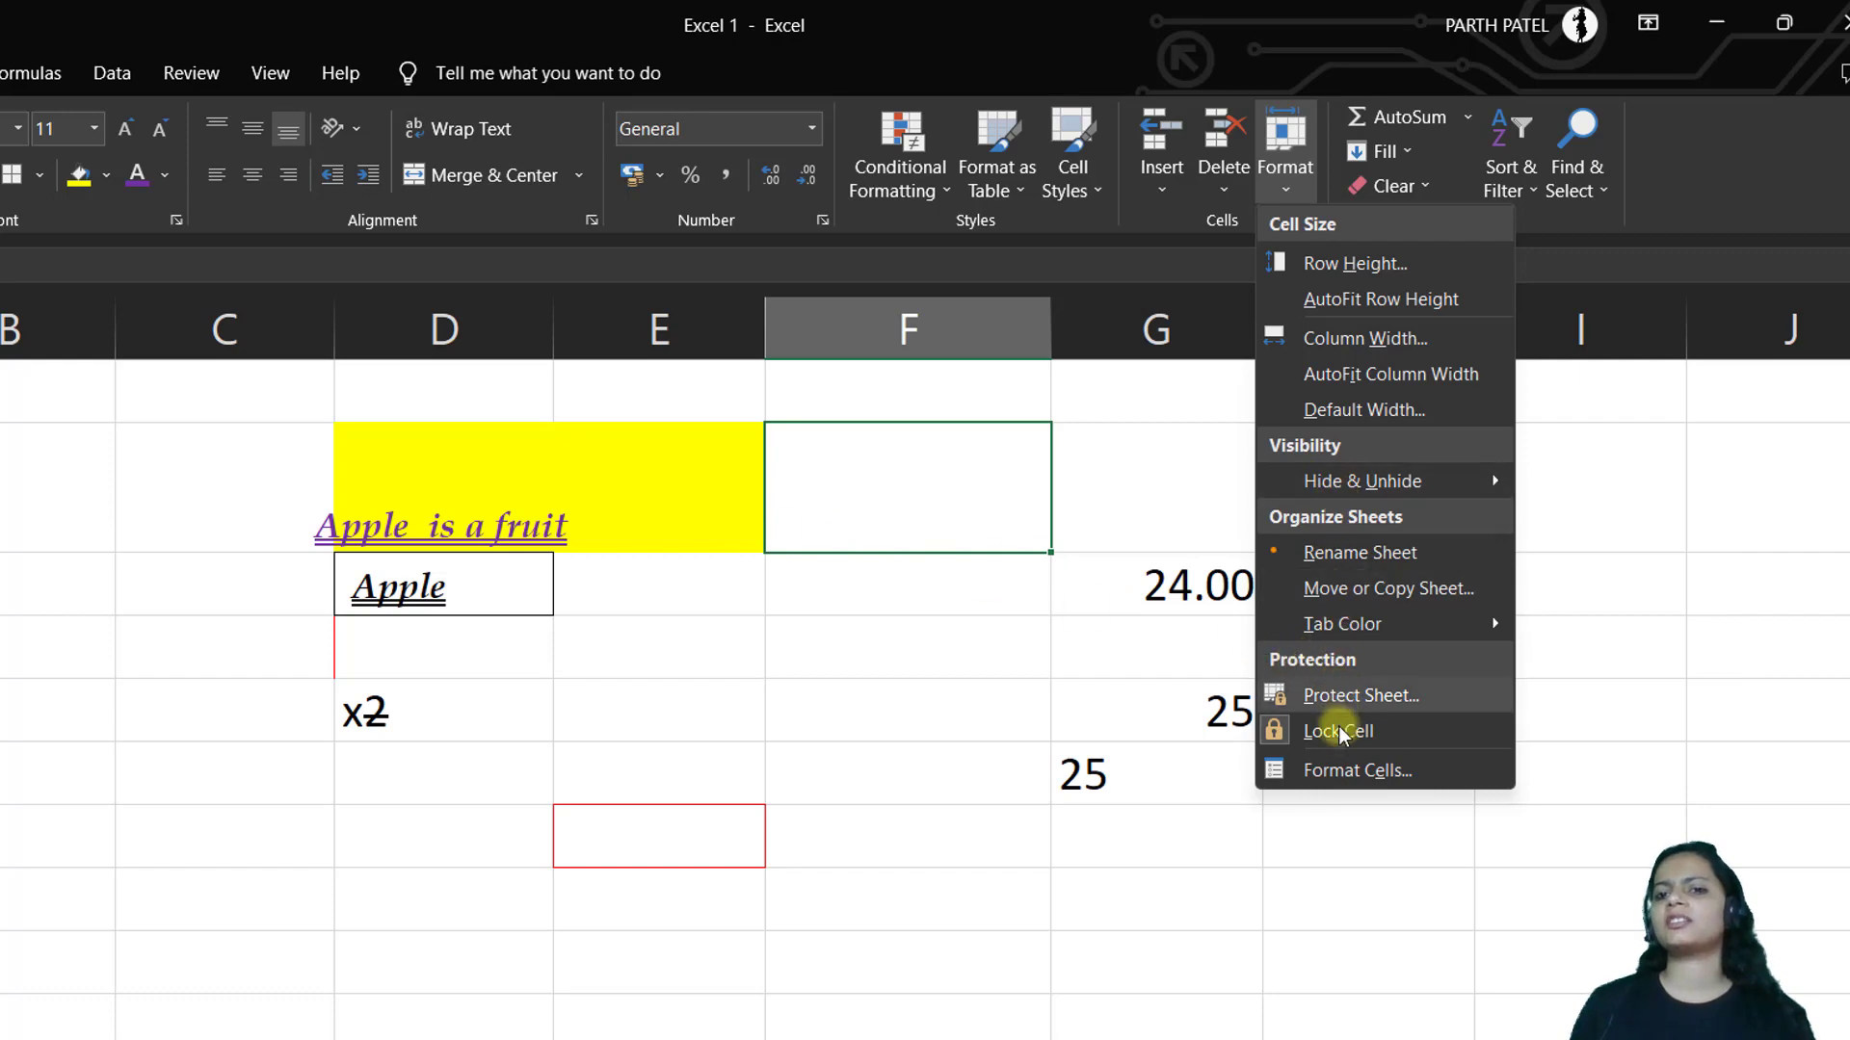
click(1513, 344)
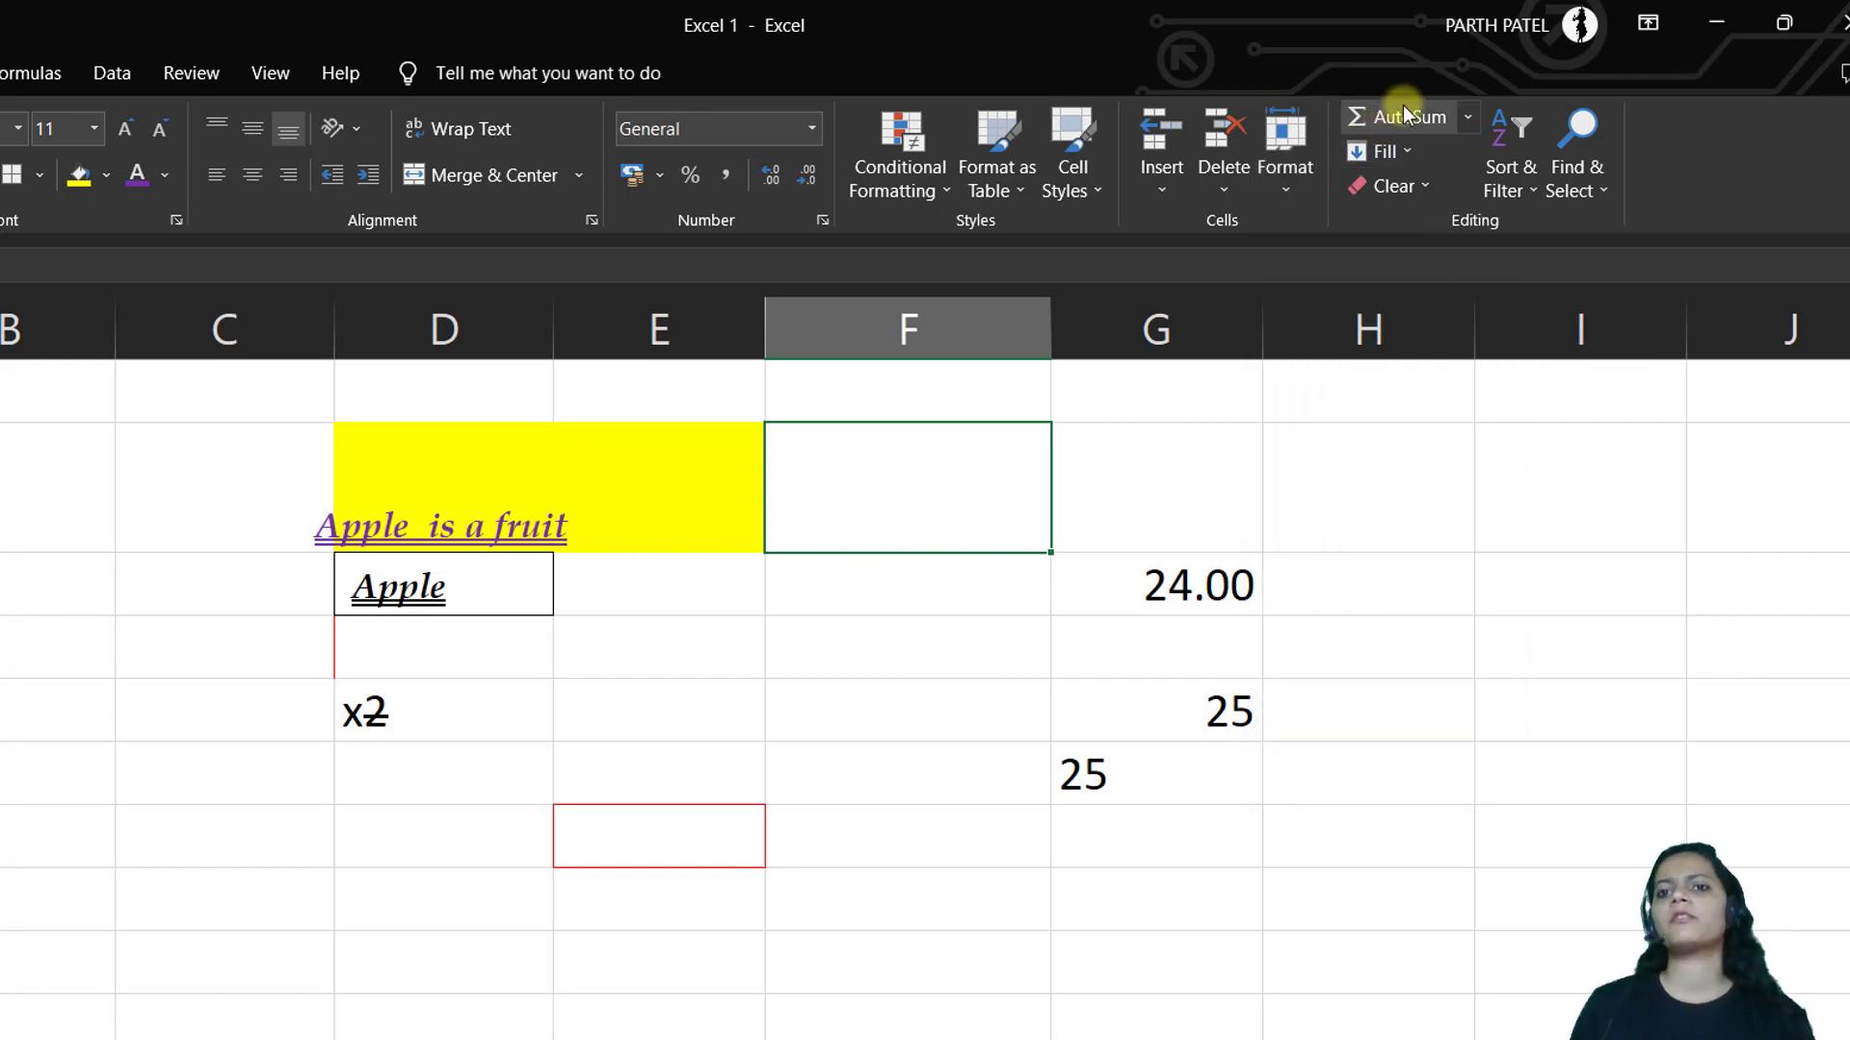
click(1466, 117)
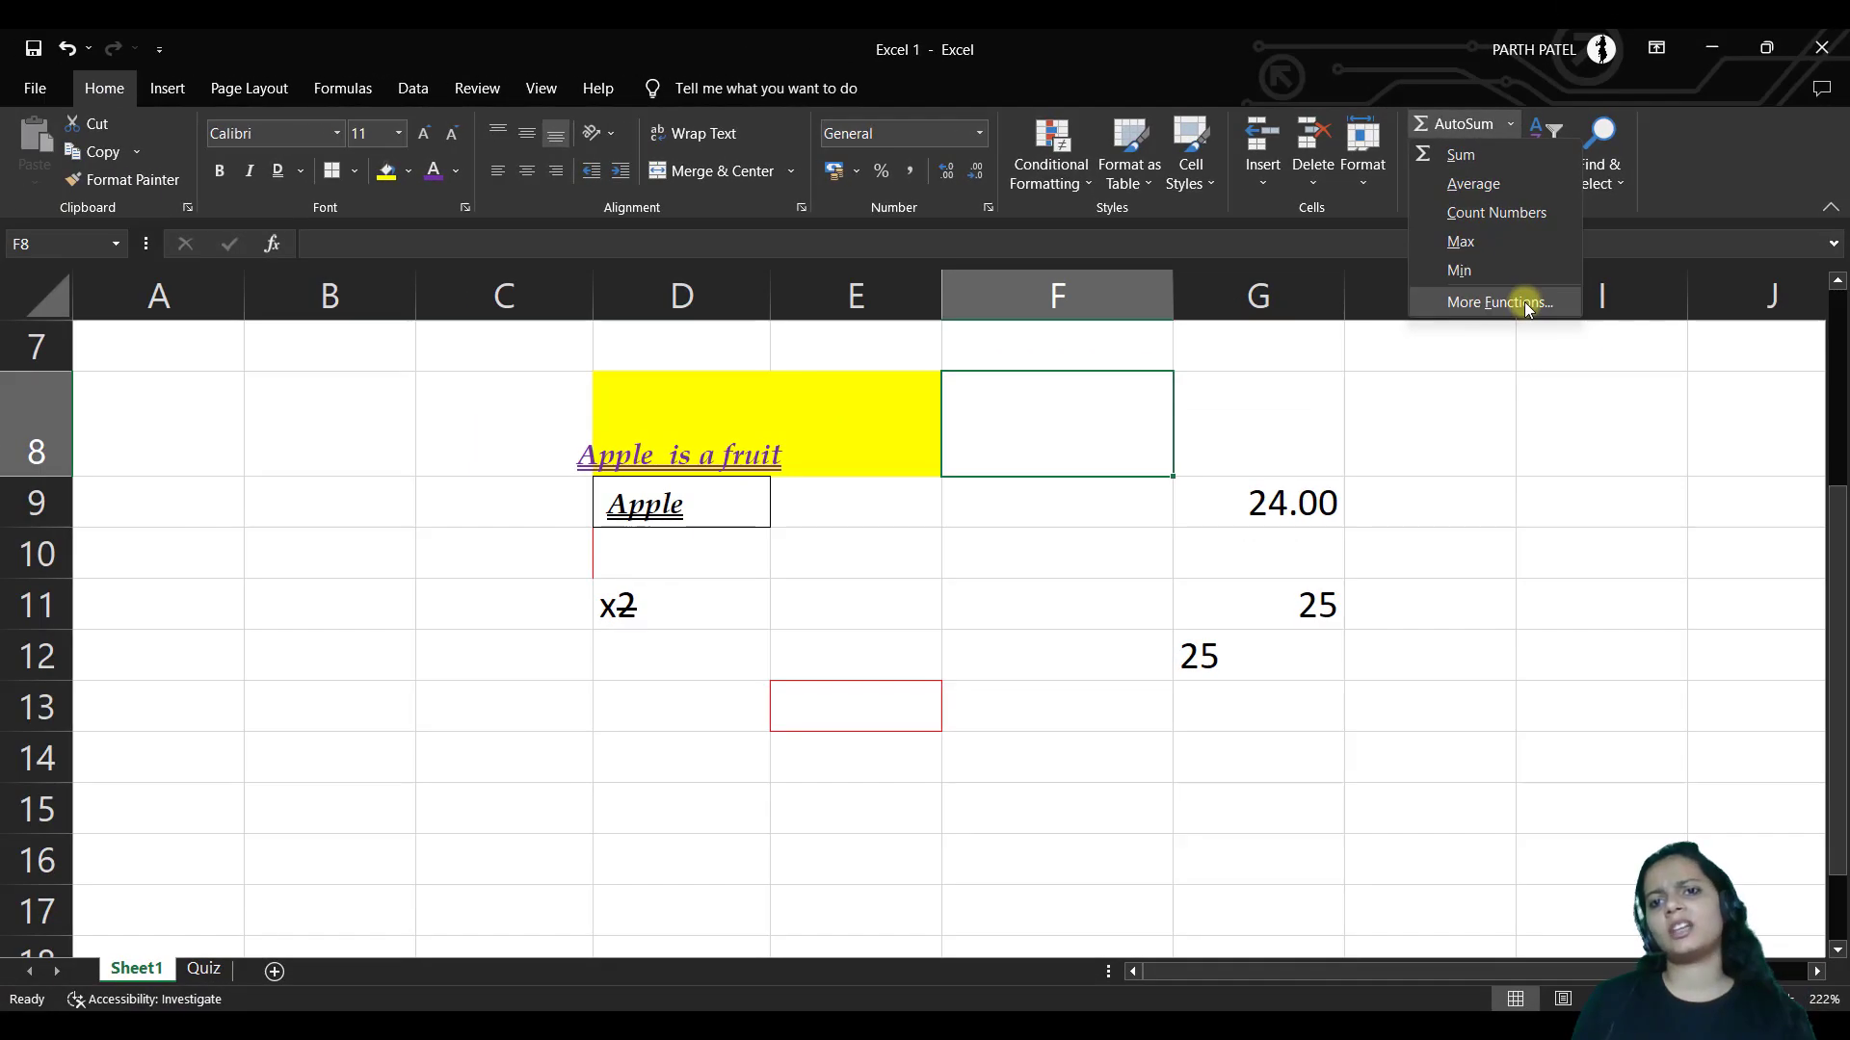
click(1516, 356)
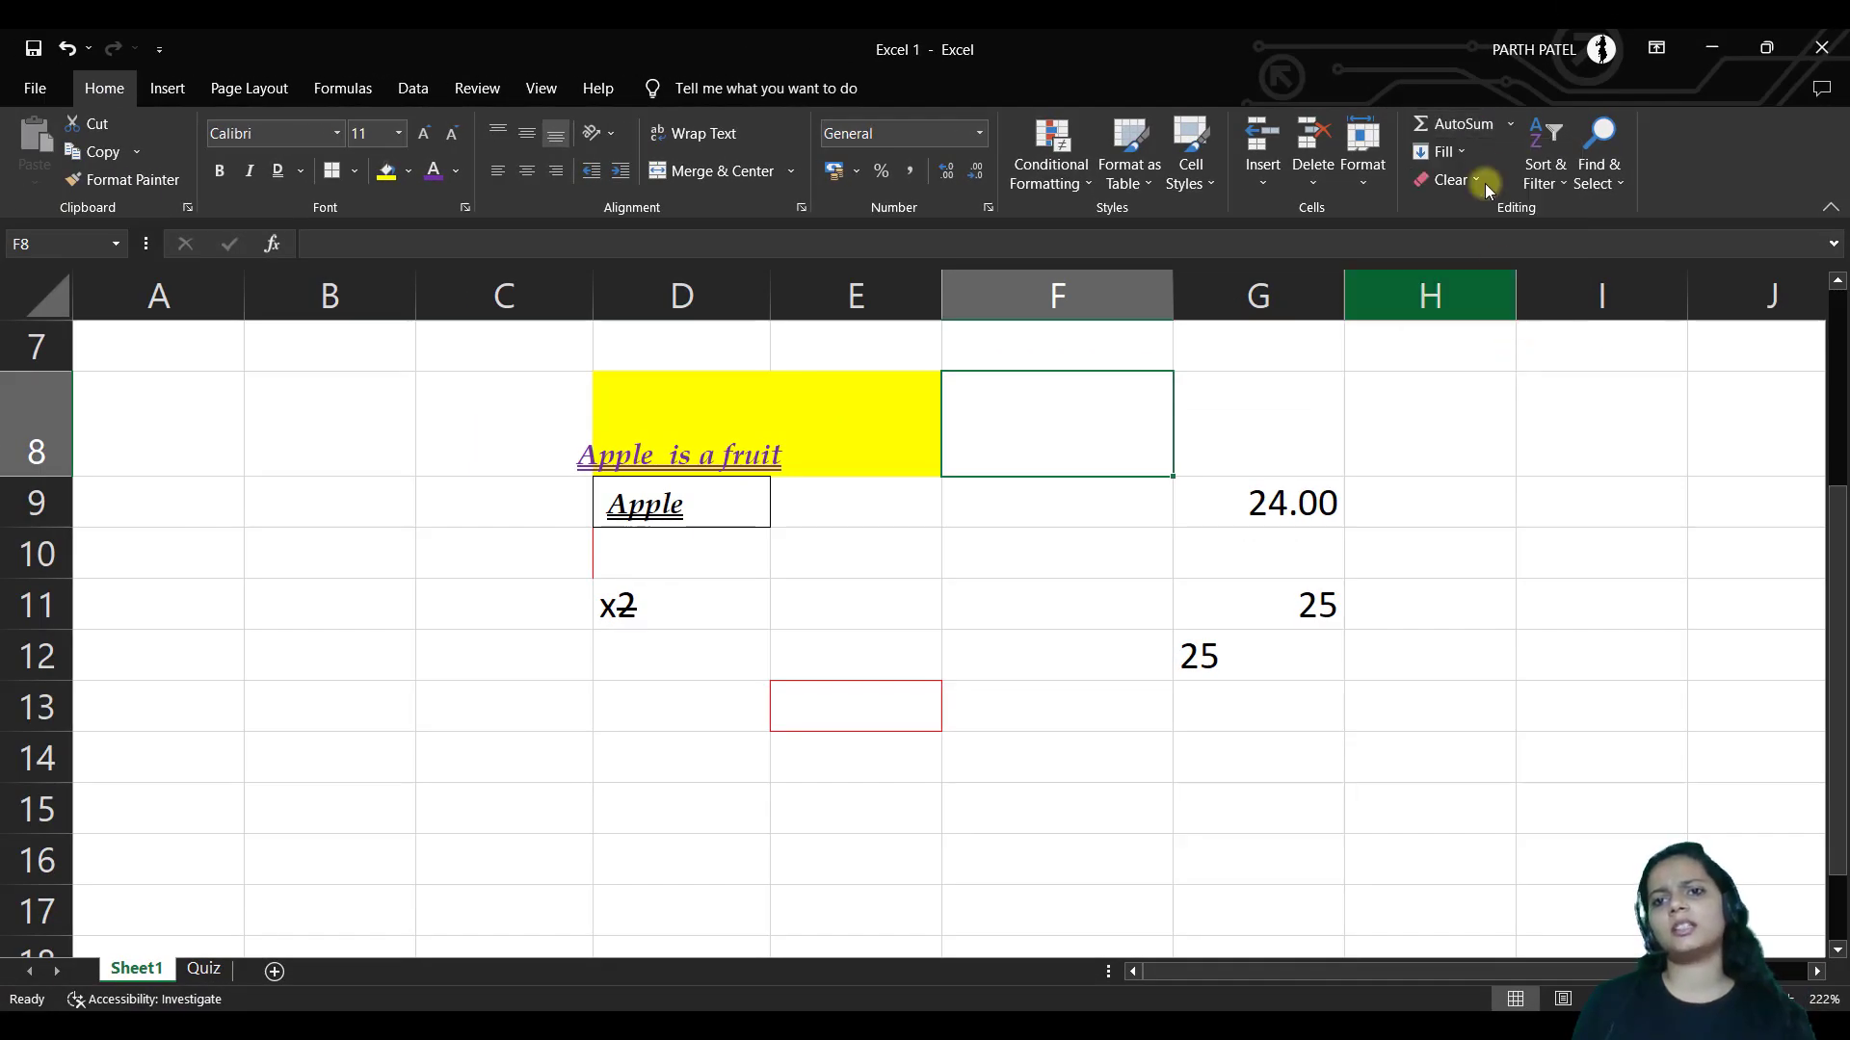
click(1449, 151)
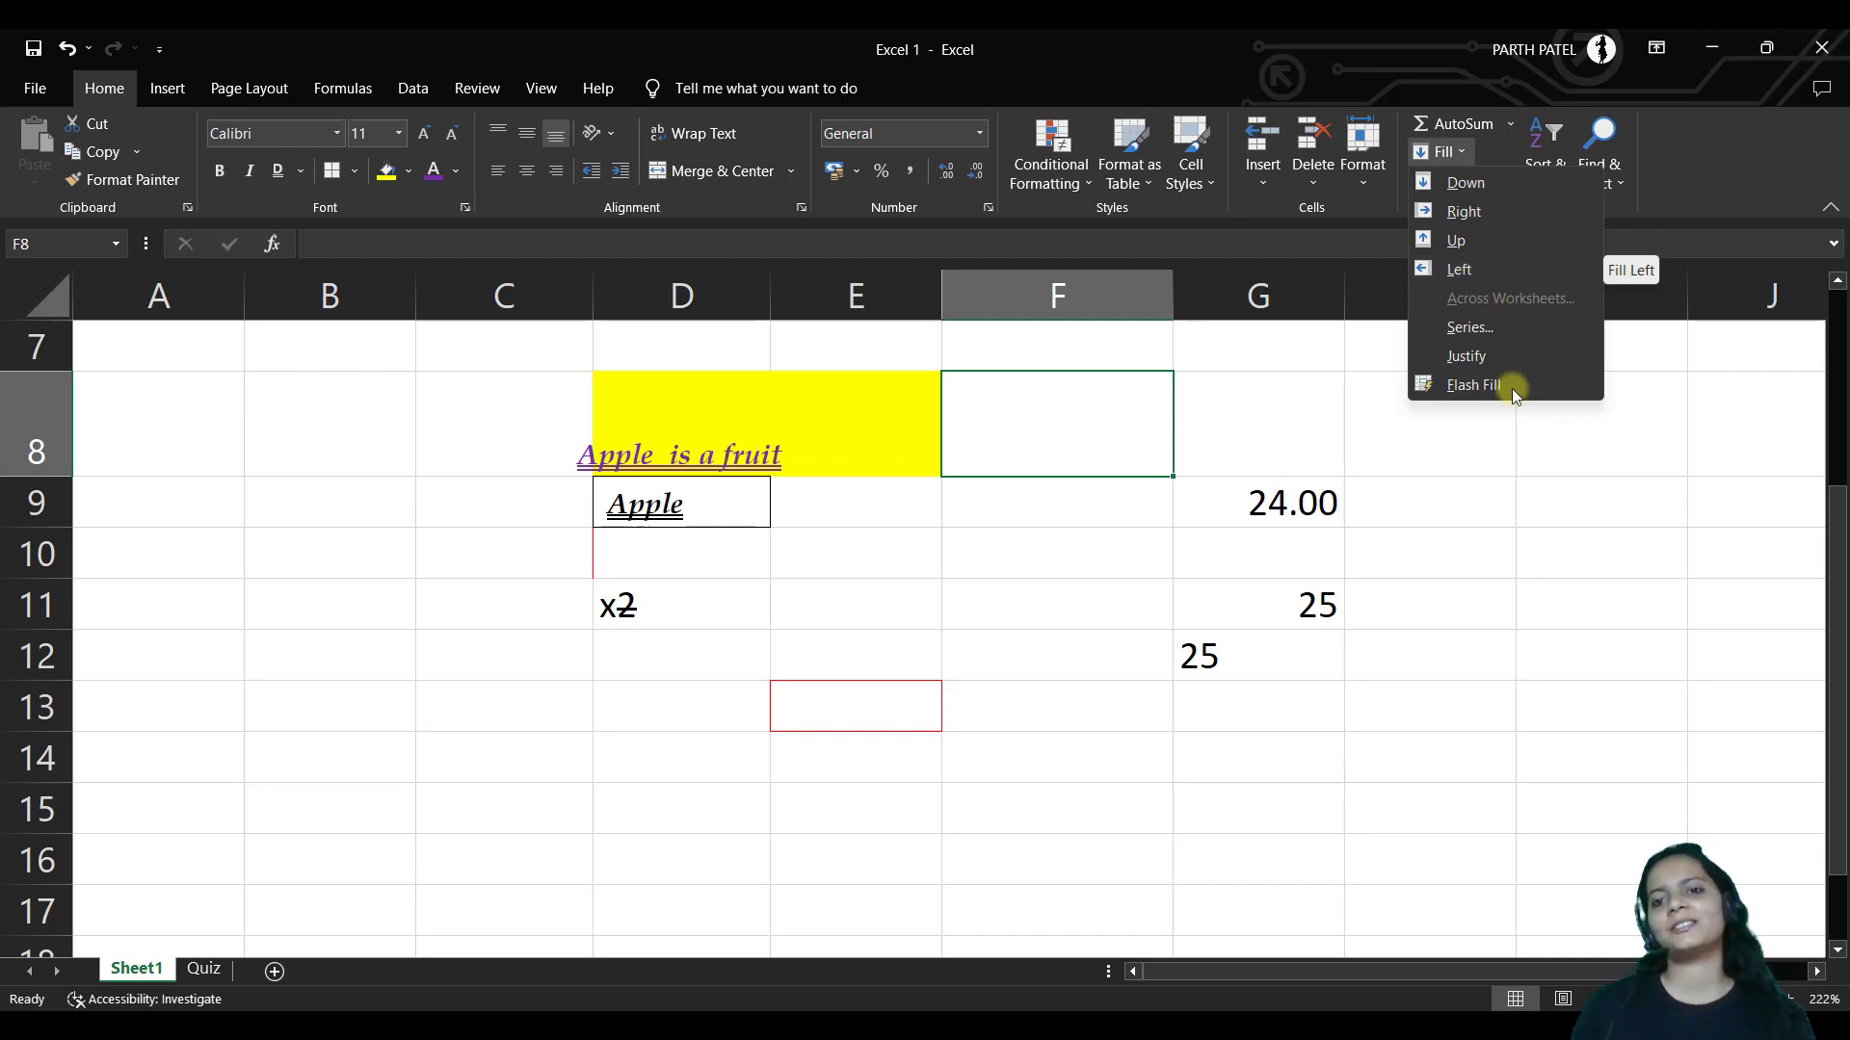
click(1504, 457)
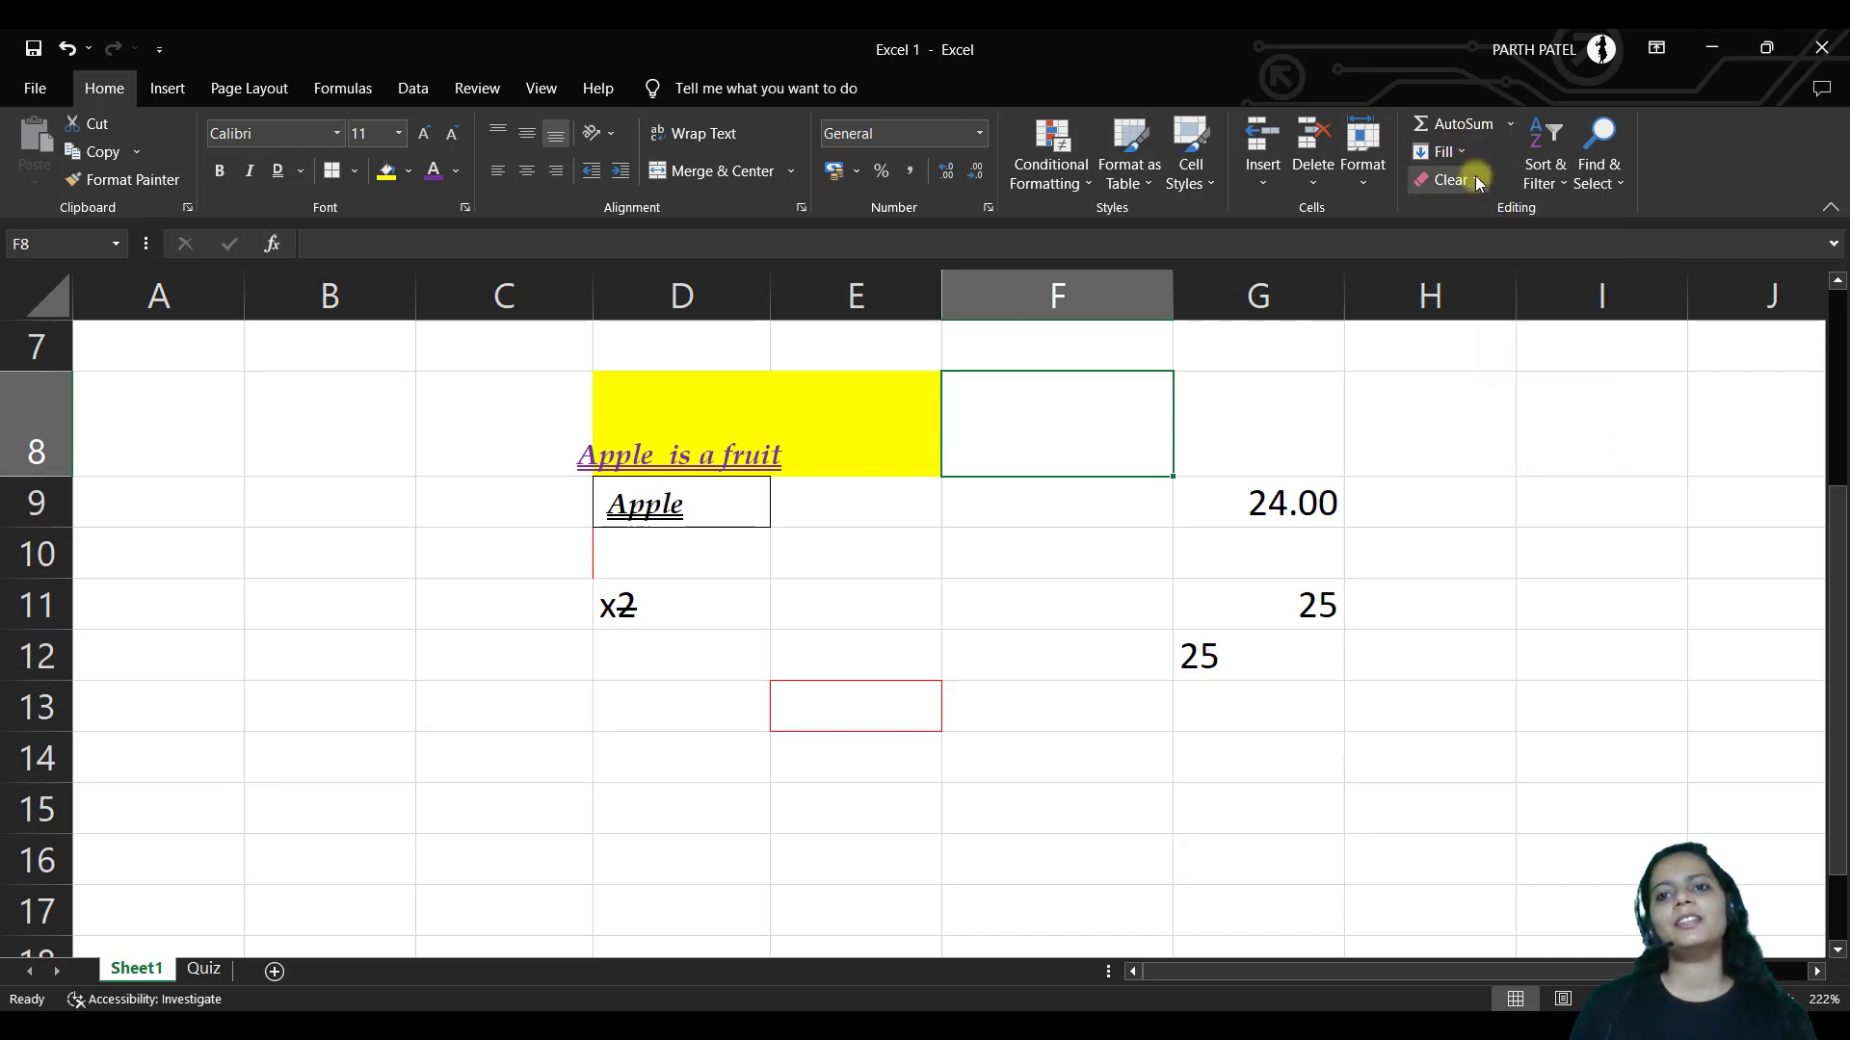
click(1454, 179)
click(1573, 764)
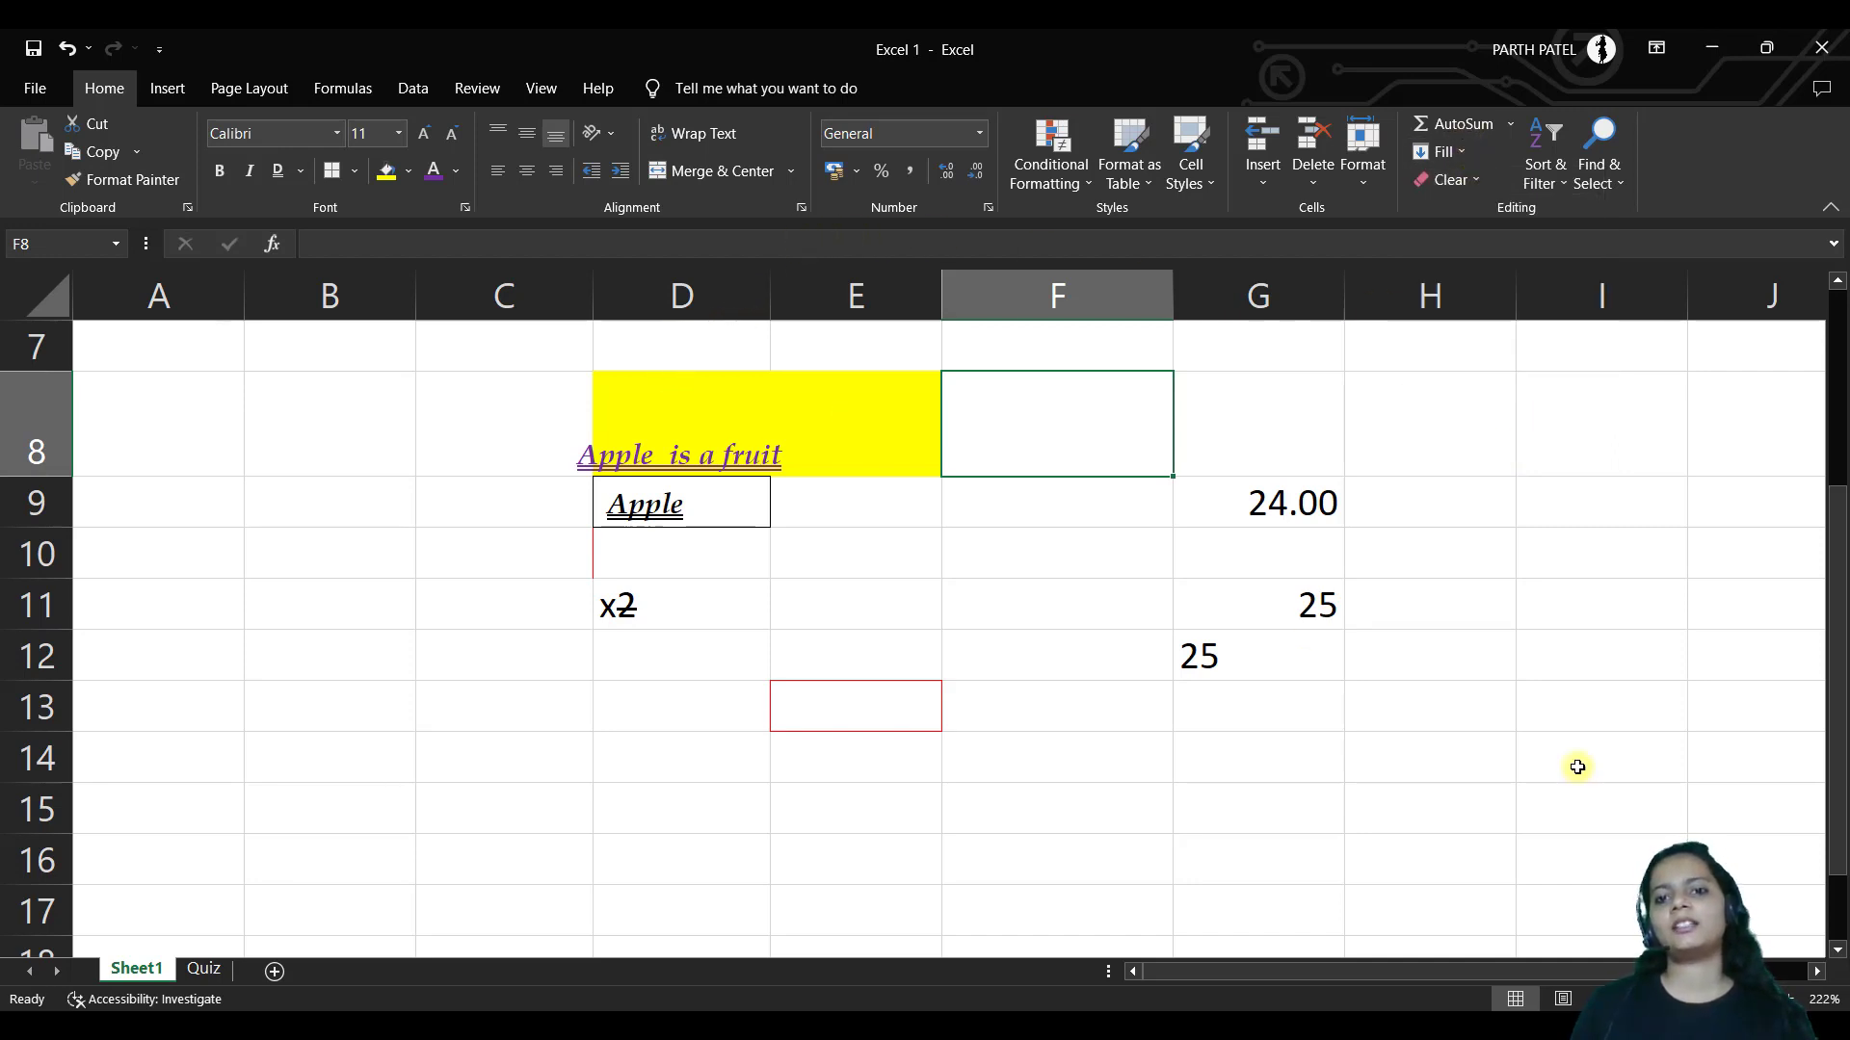
On D7:G13, try Clear All and Clear Formats, undoing each one
drag(726, 347, 1201, 706)
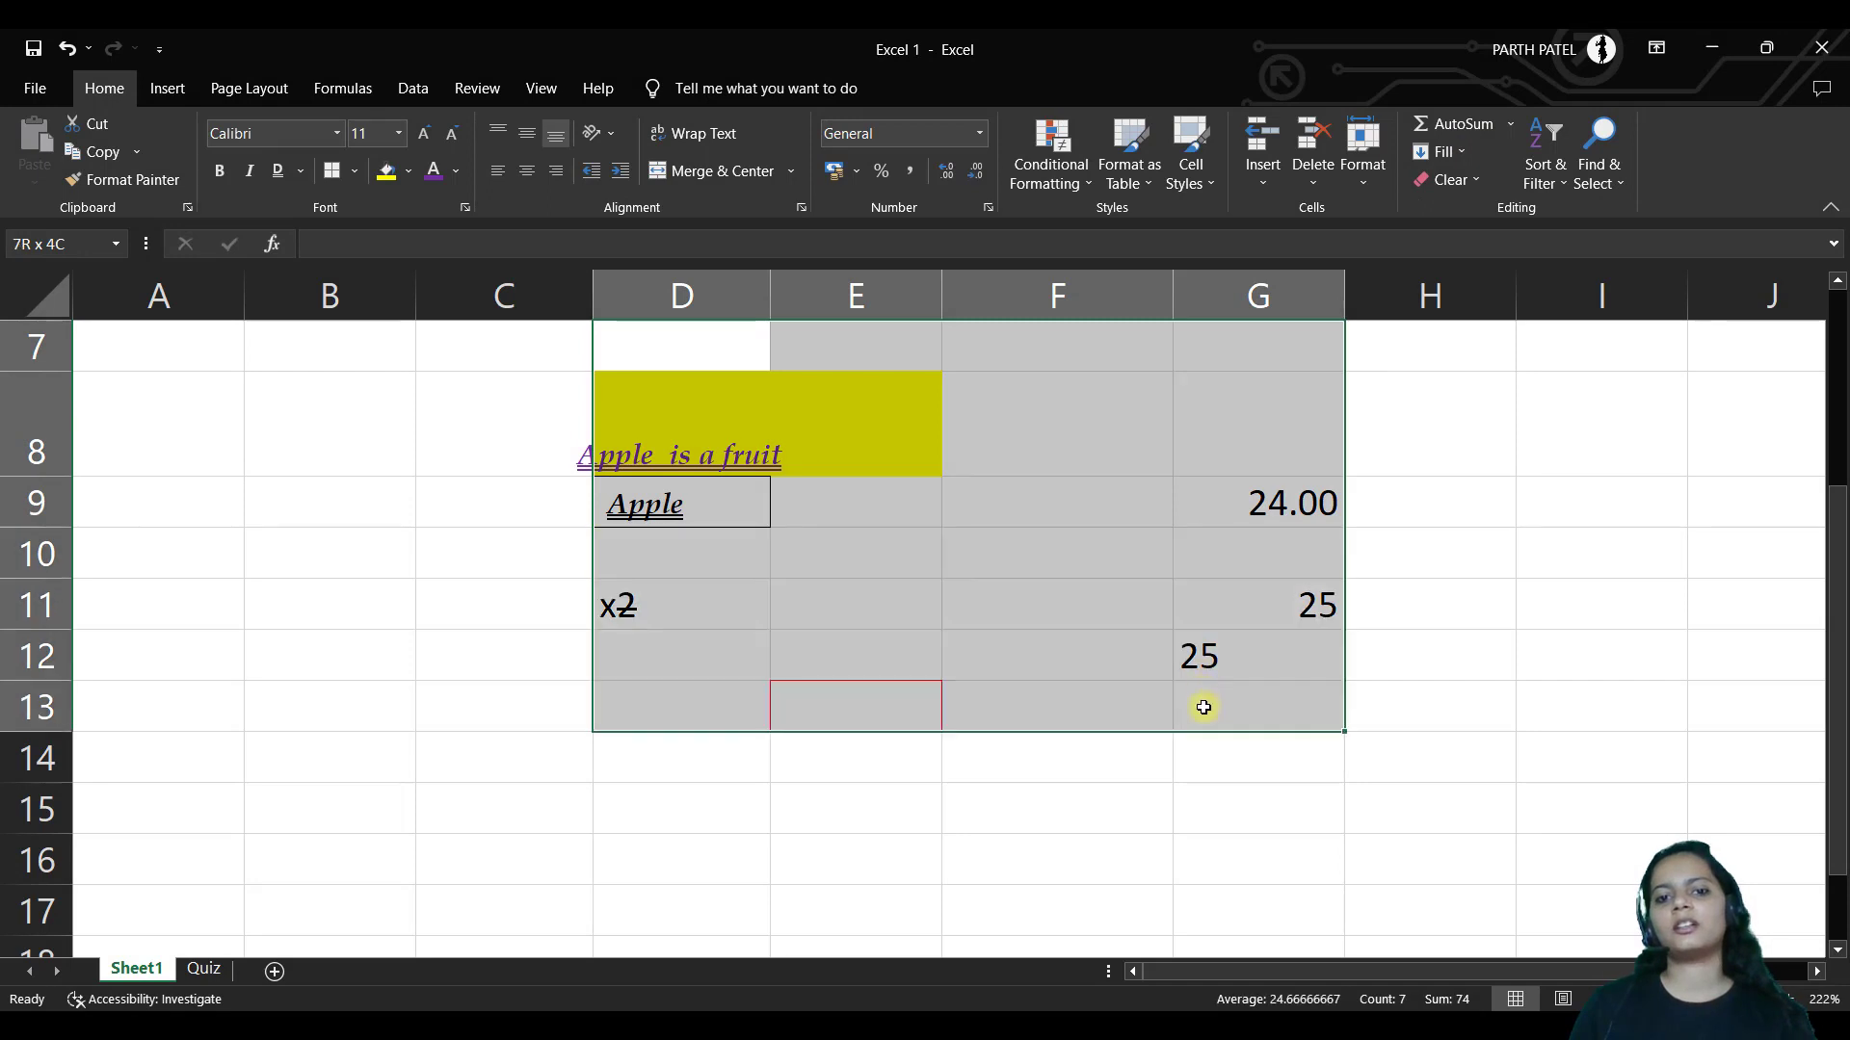
click(1483, 183)
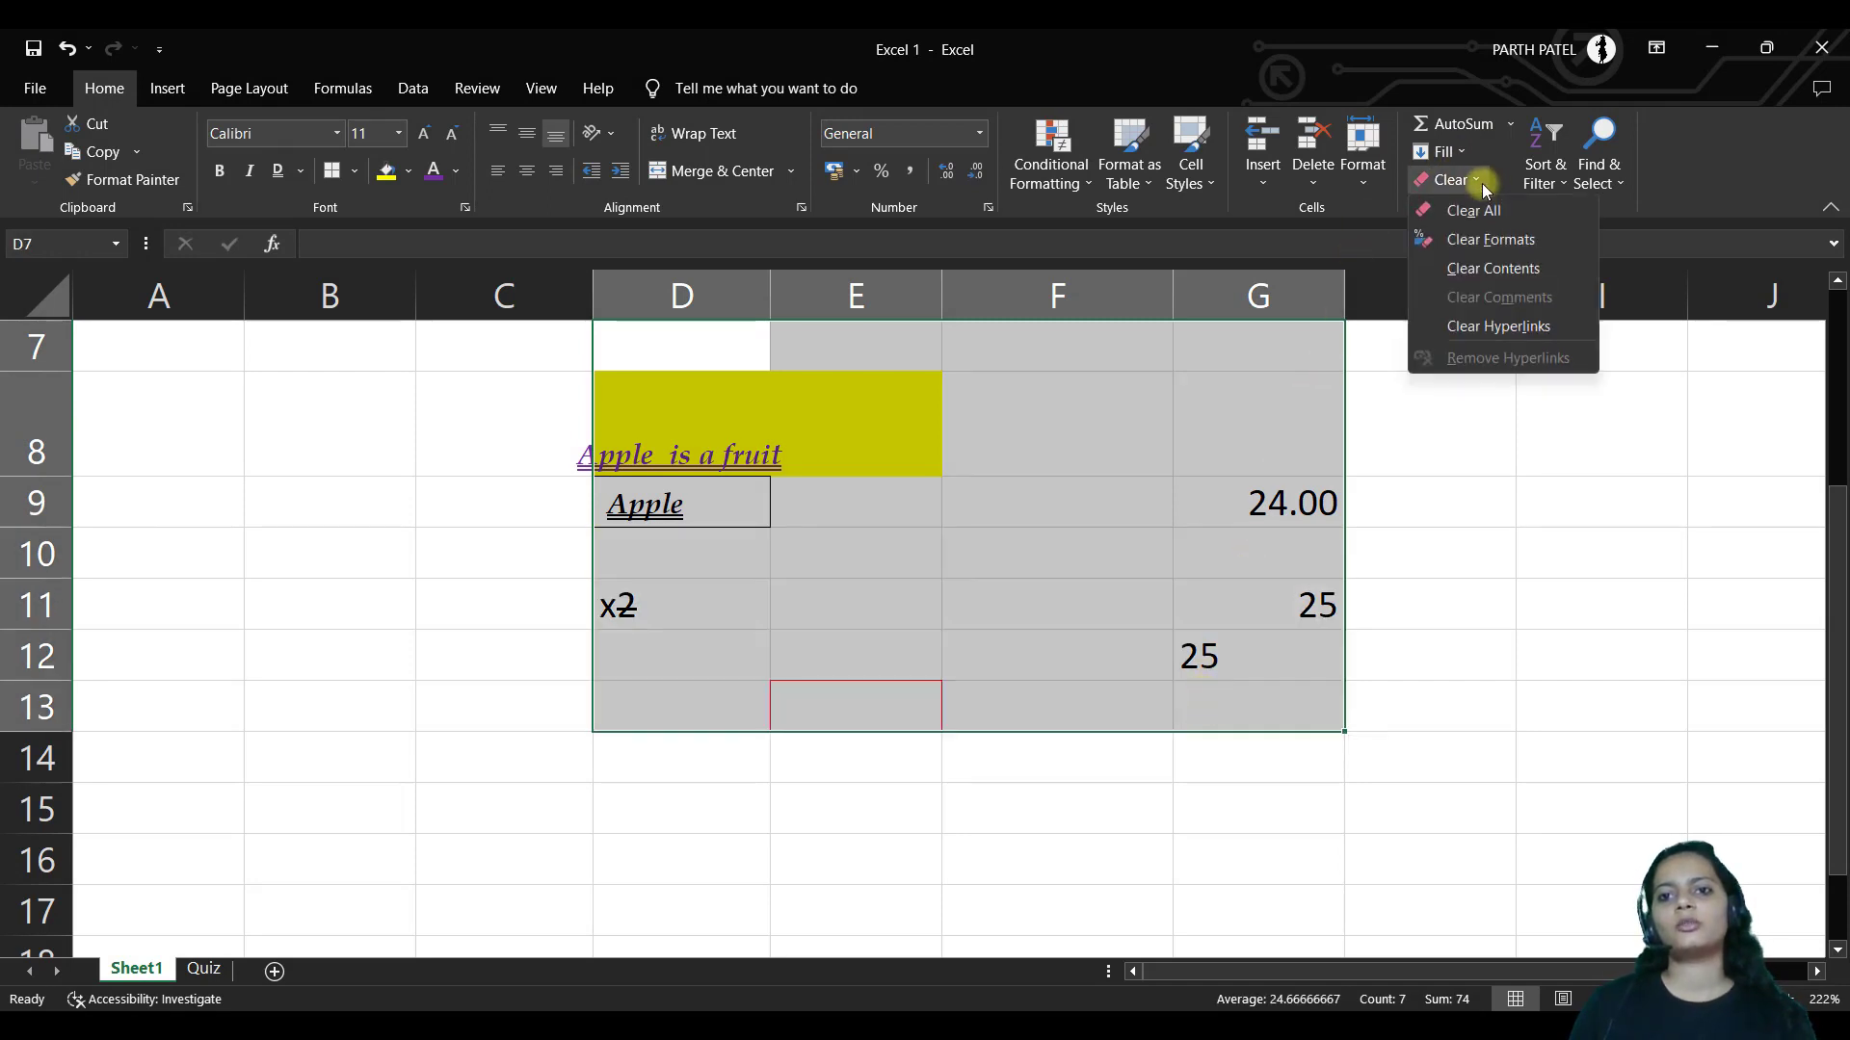
click(1481, 214)
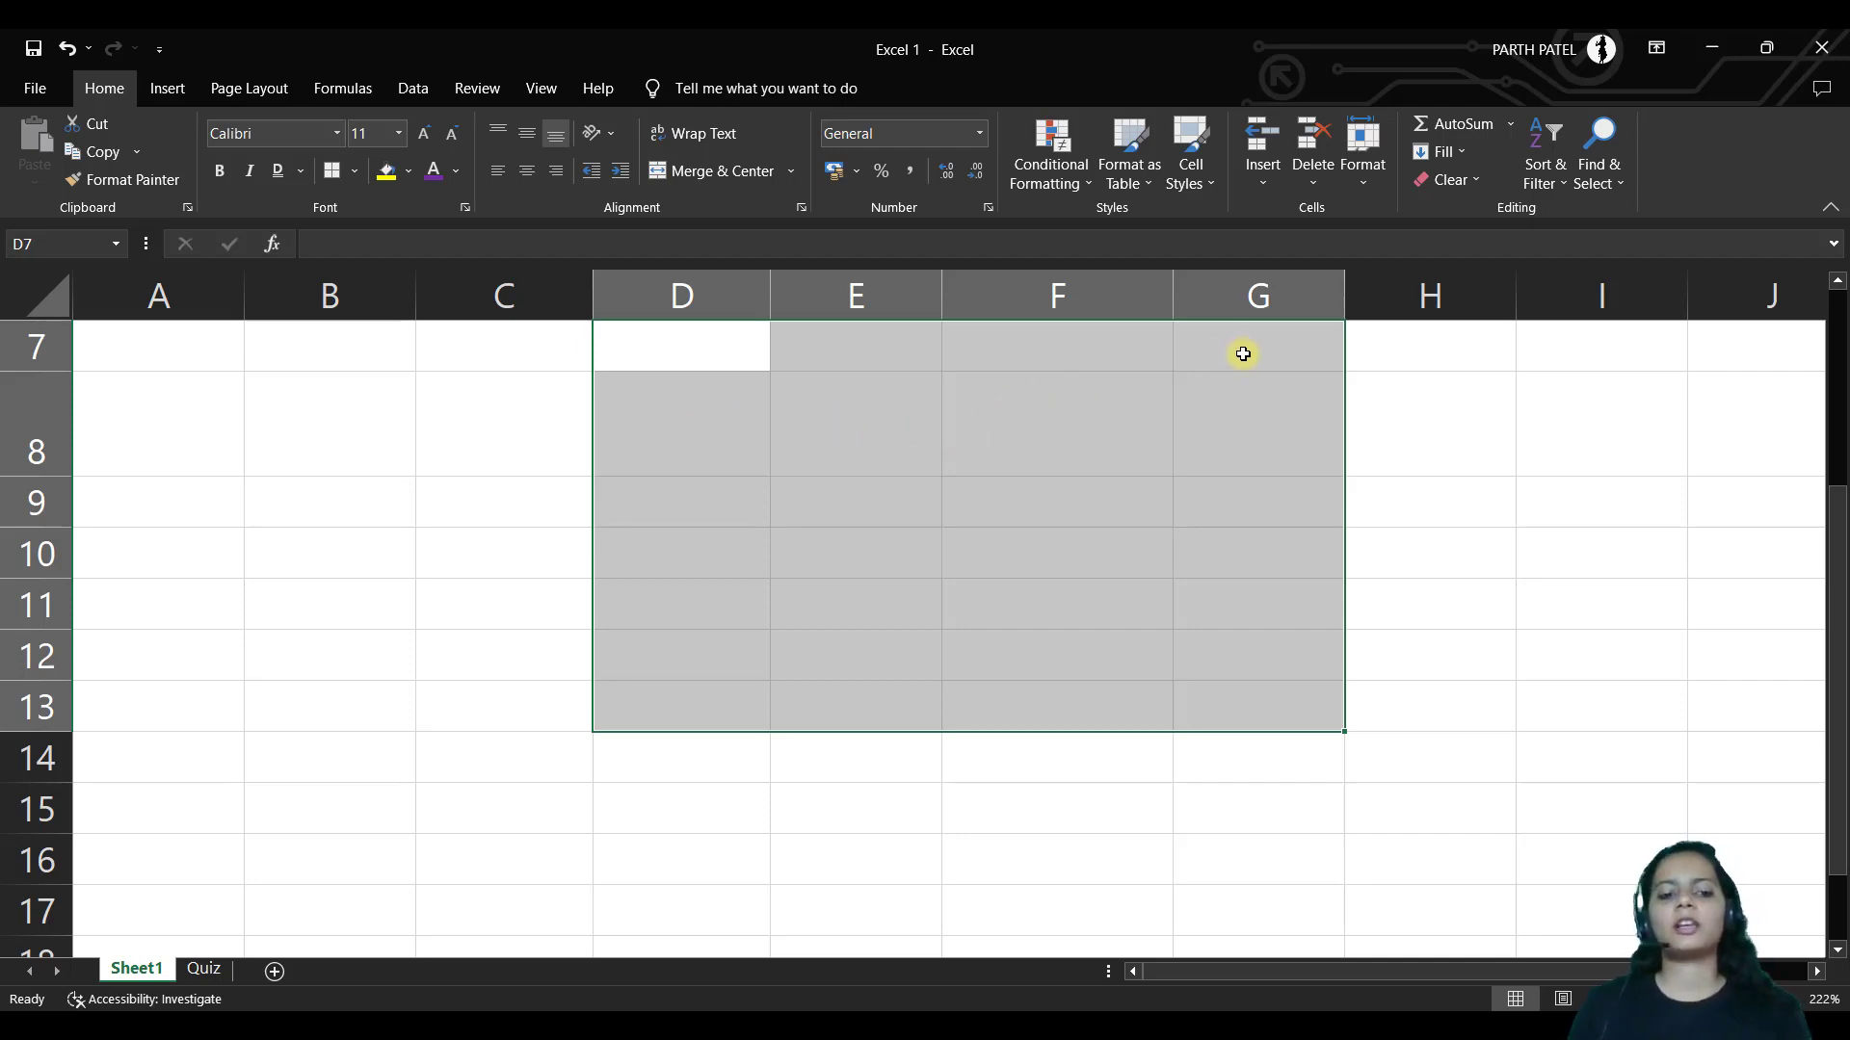
key(ctrl+z)
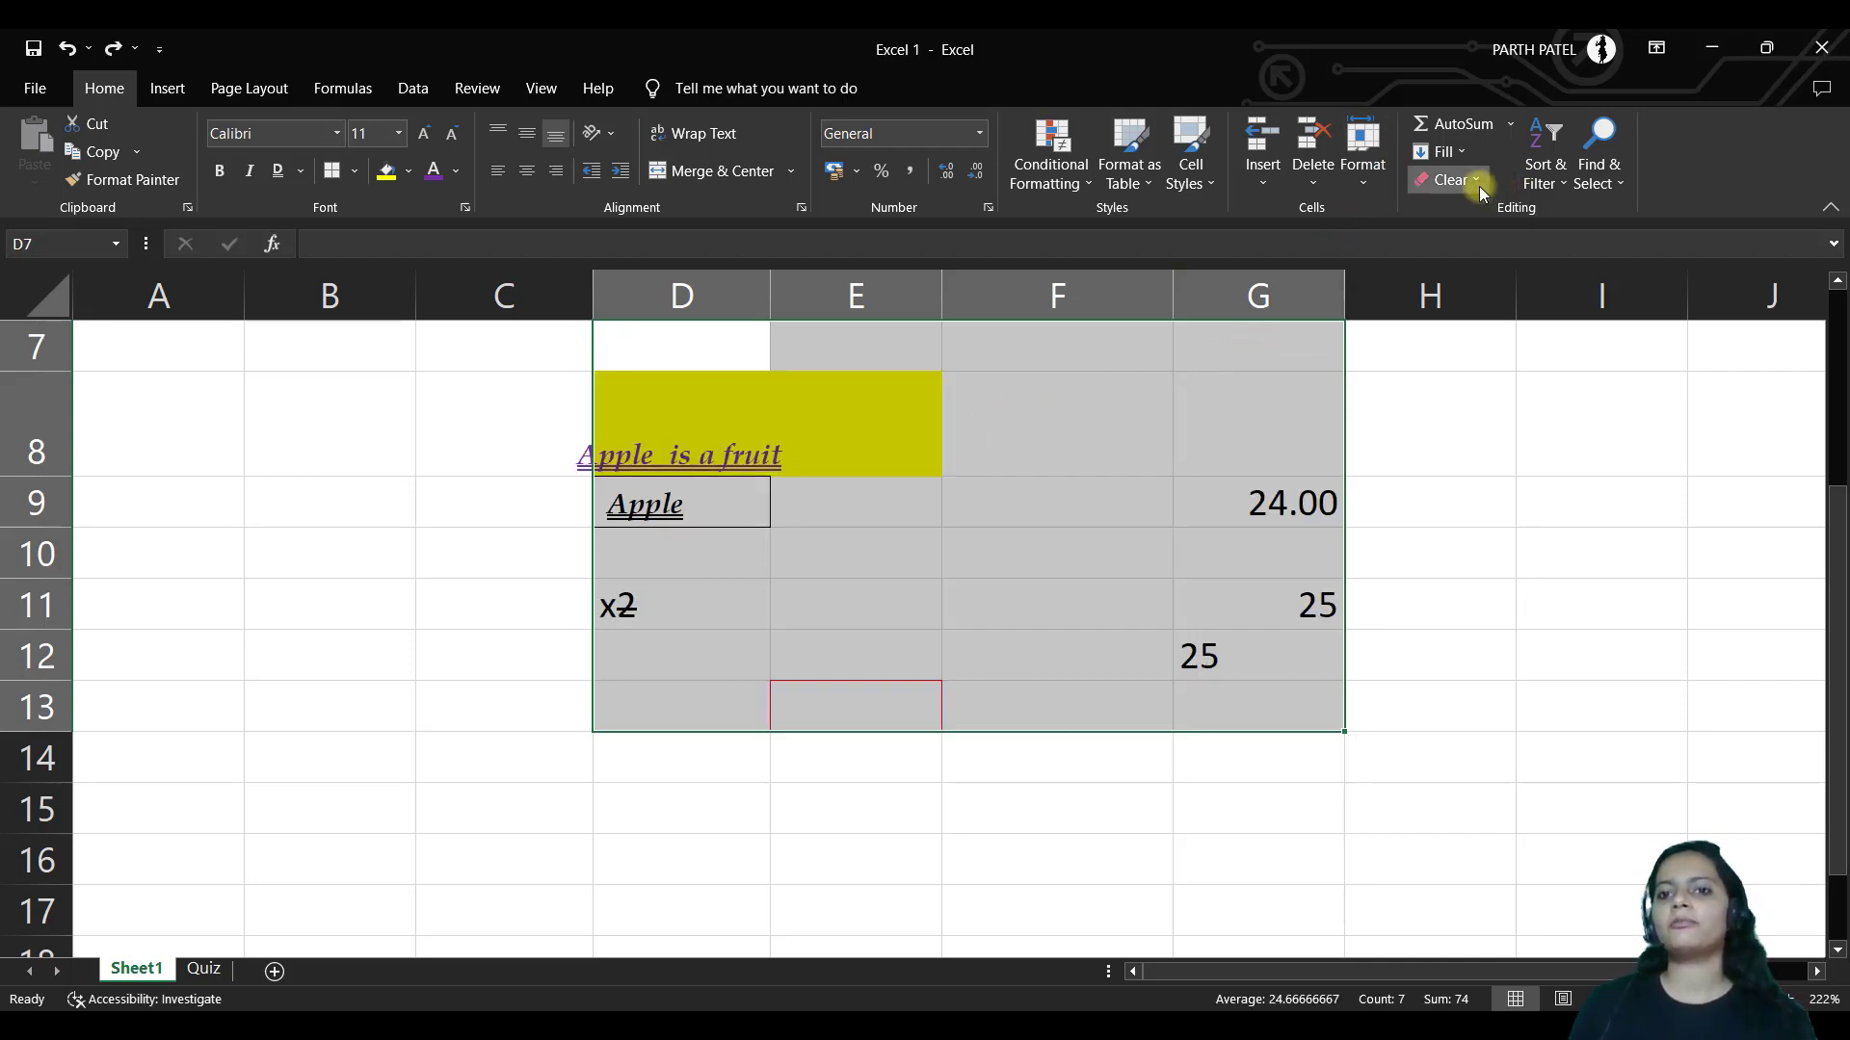
click(1478, 183)
click(1488, 238)
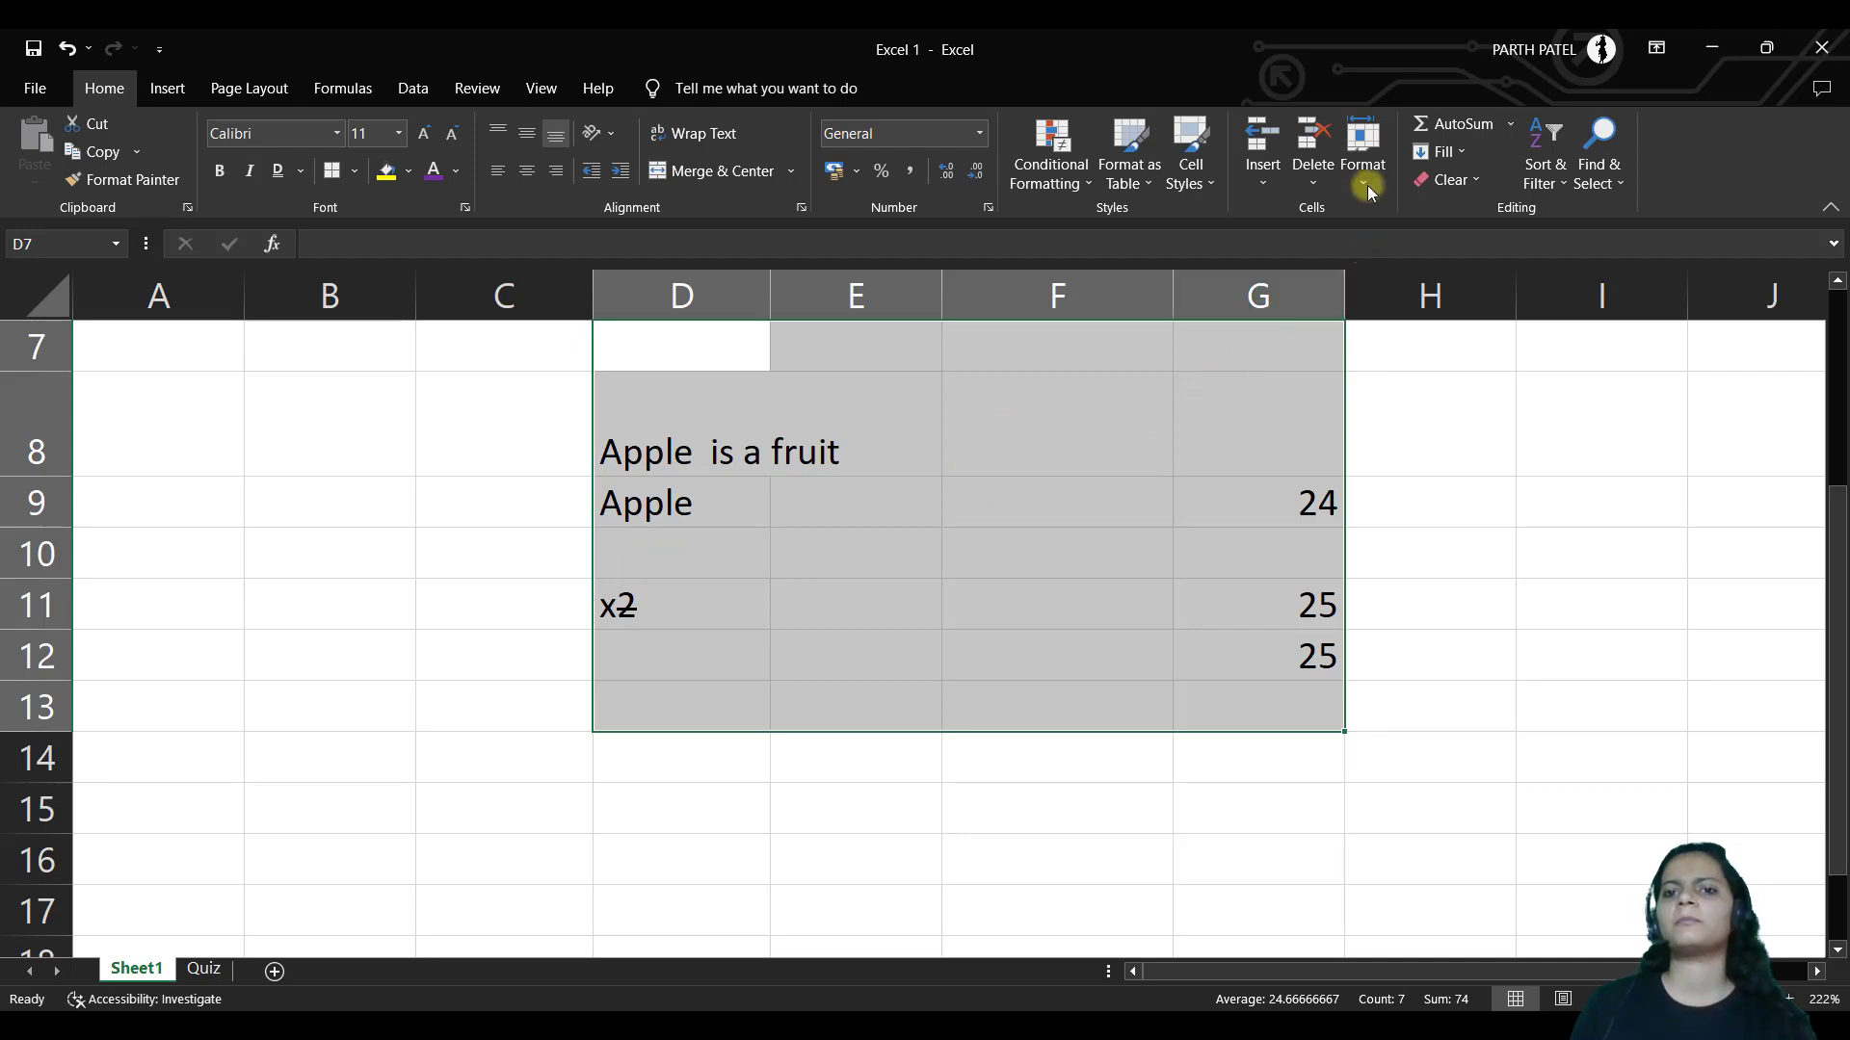
click(1447, 179)
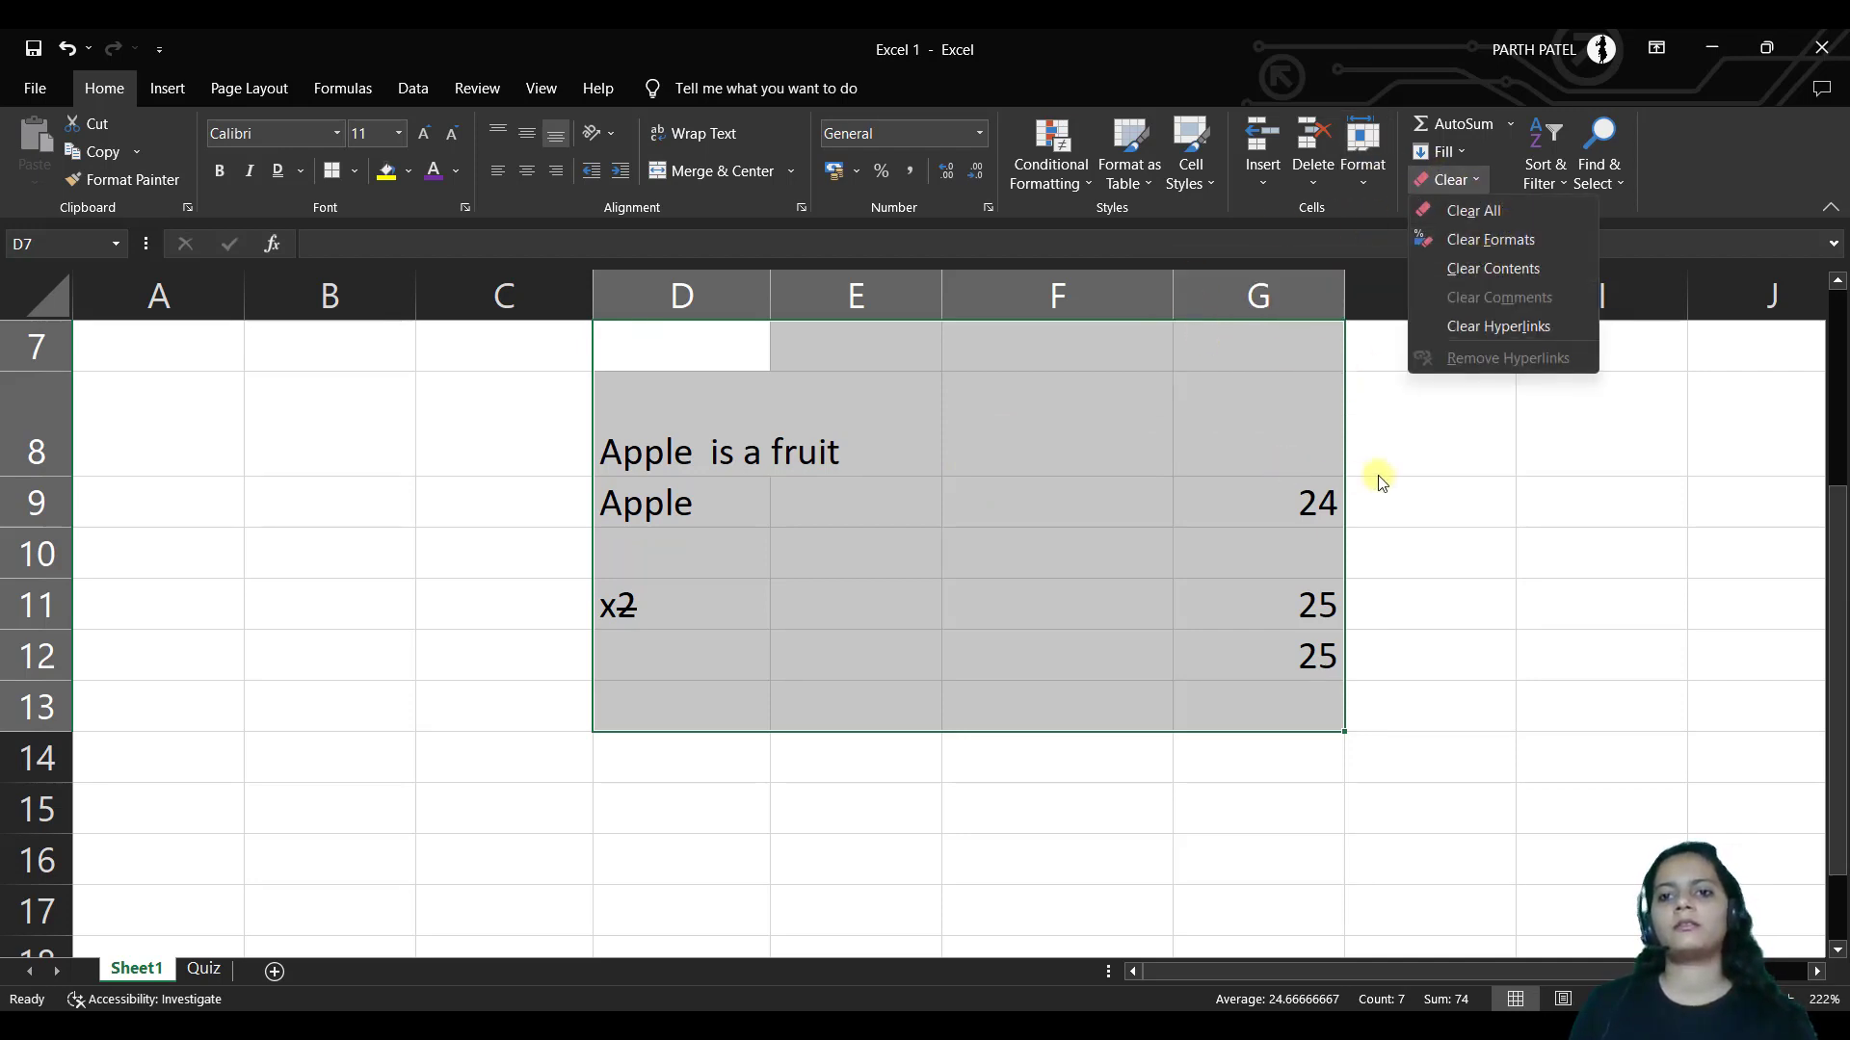
key(Escape)
key(ctrl+z)
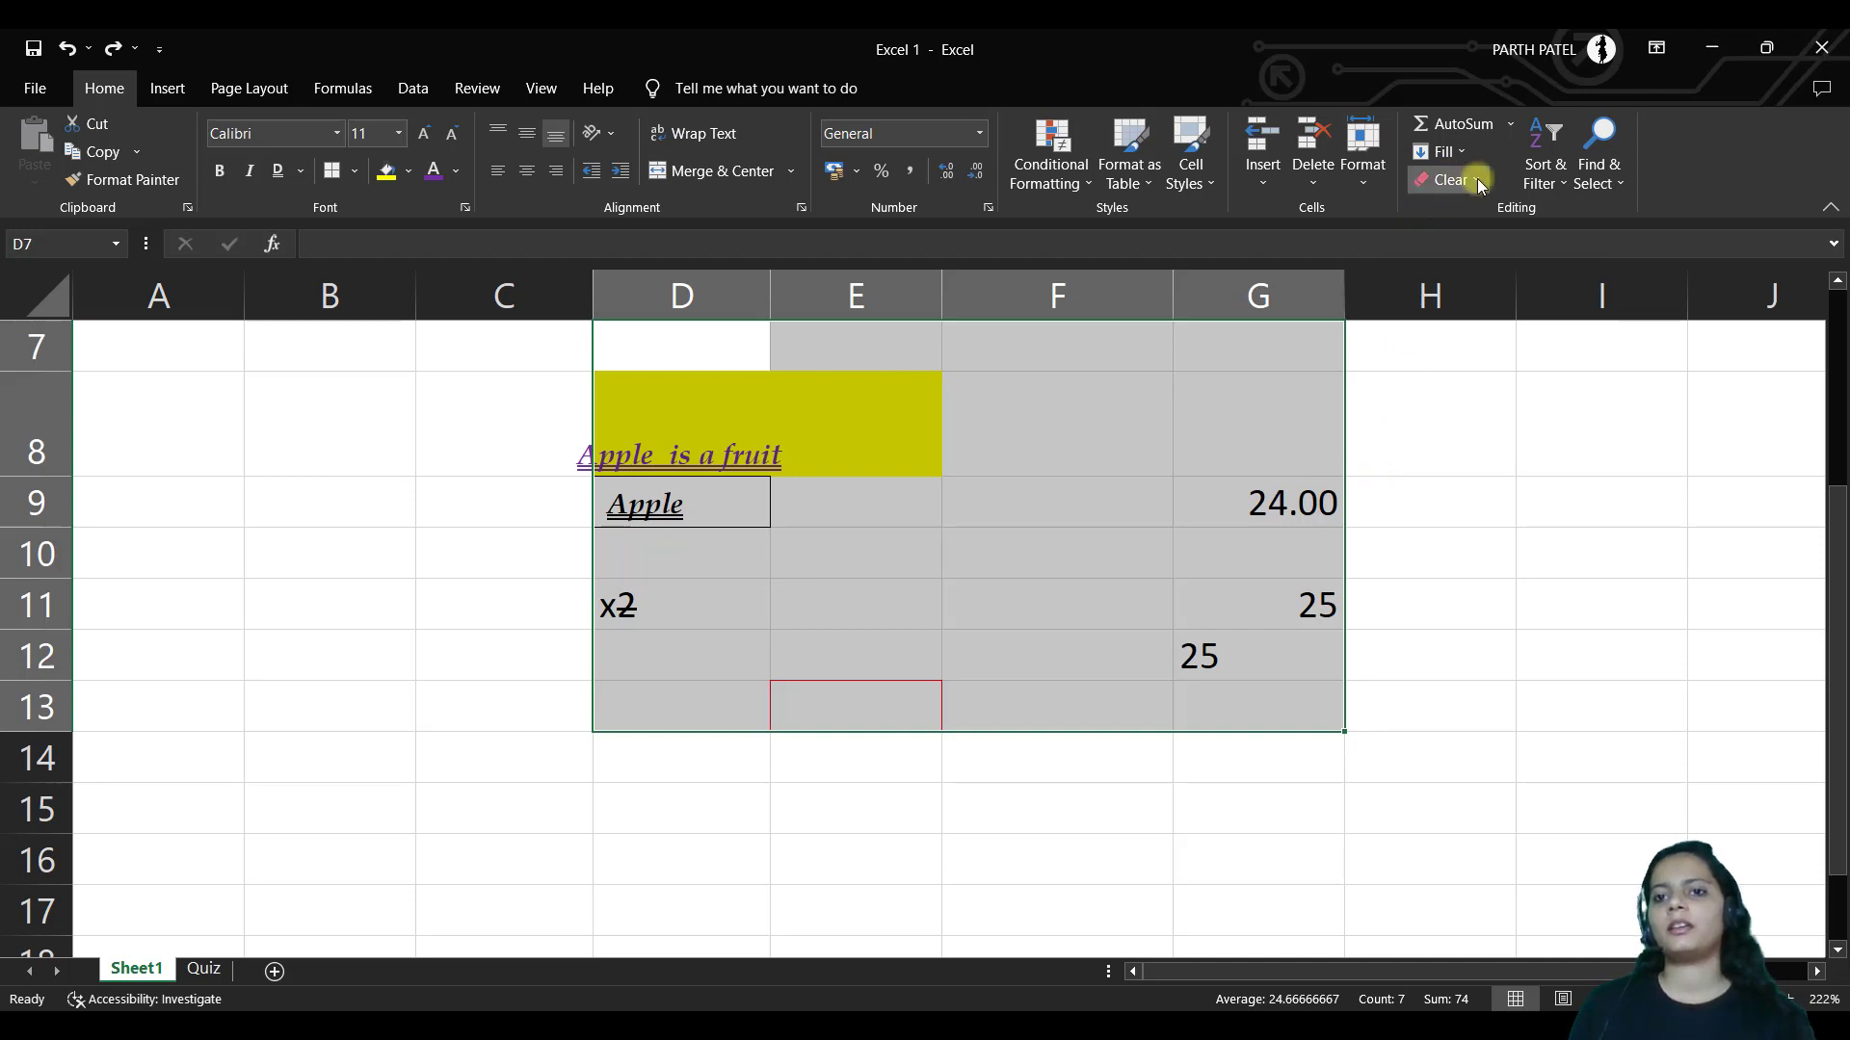
Clear Contents from D7:G13, then Clear All on D8:G13 to remove fill and borders
click(1451, 180)
click(1480, 271)
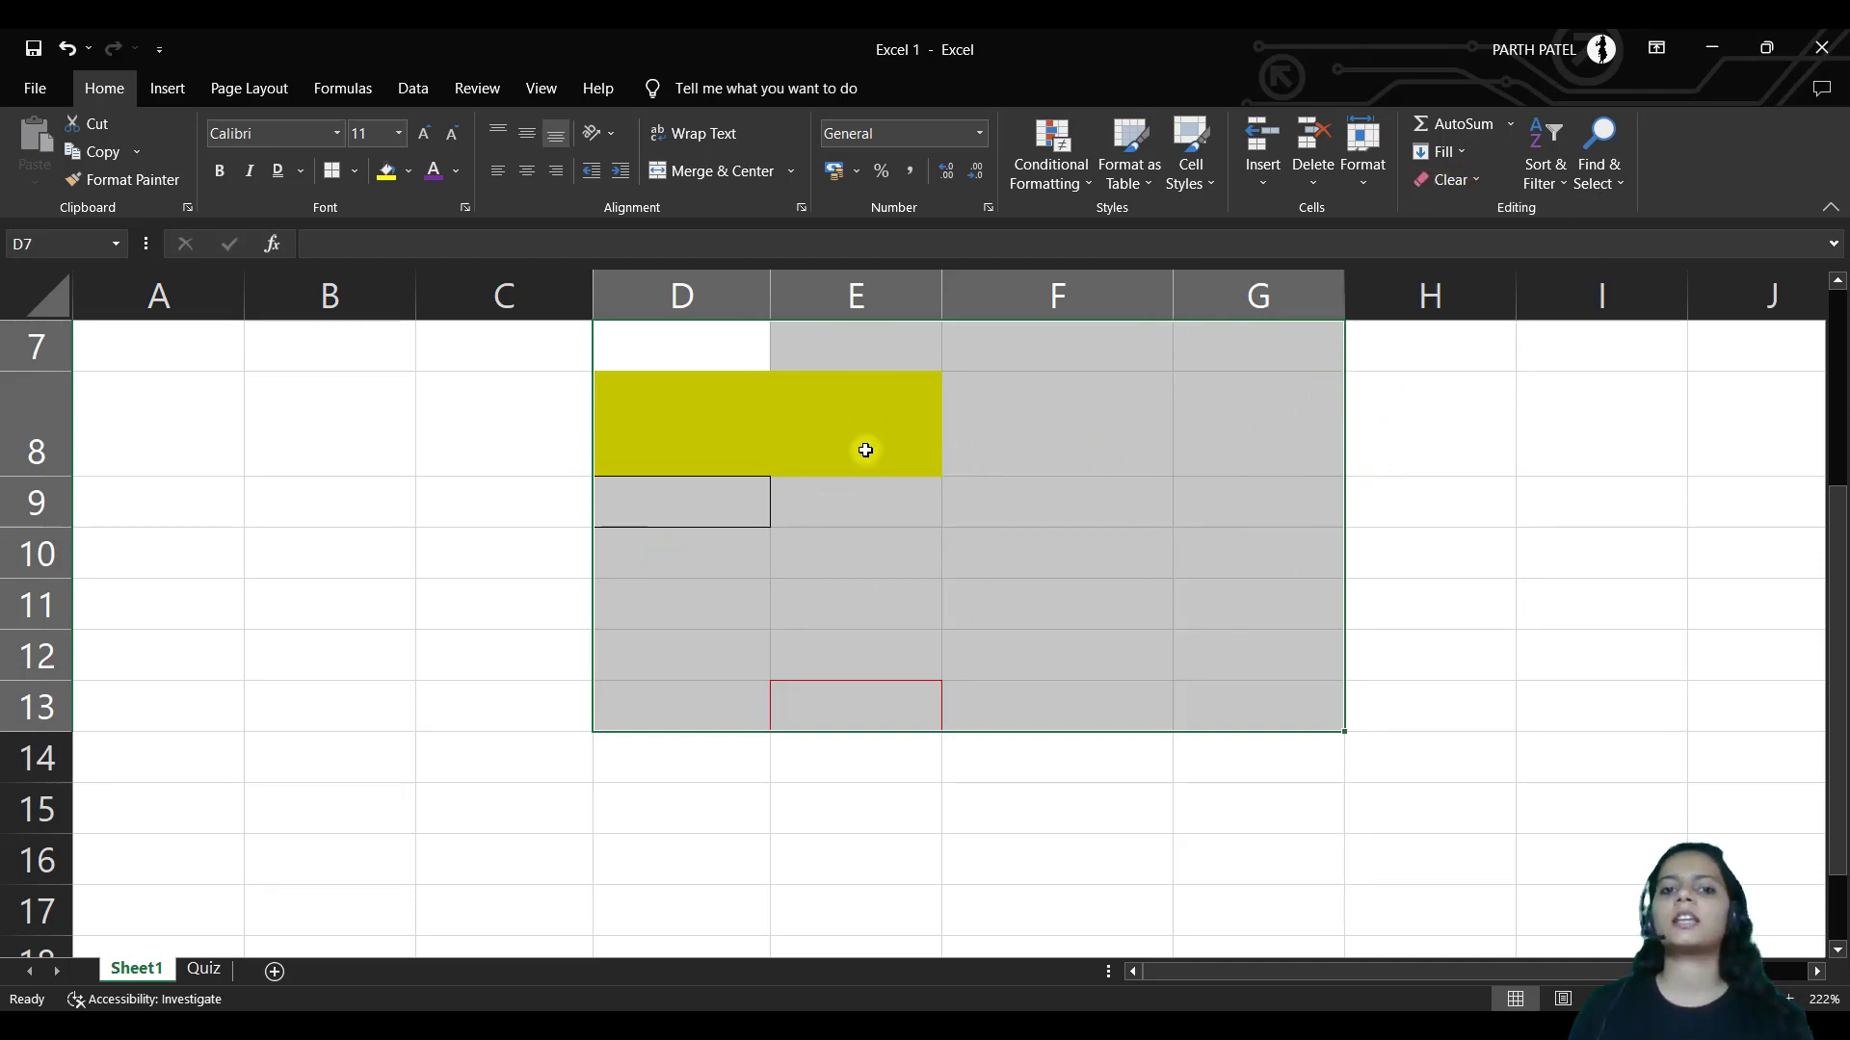
drag(737, 439, 1195, 682)
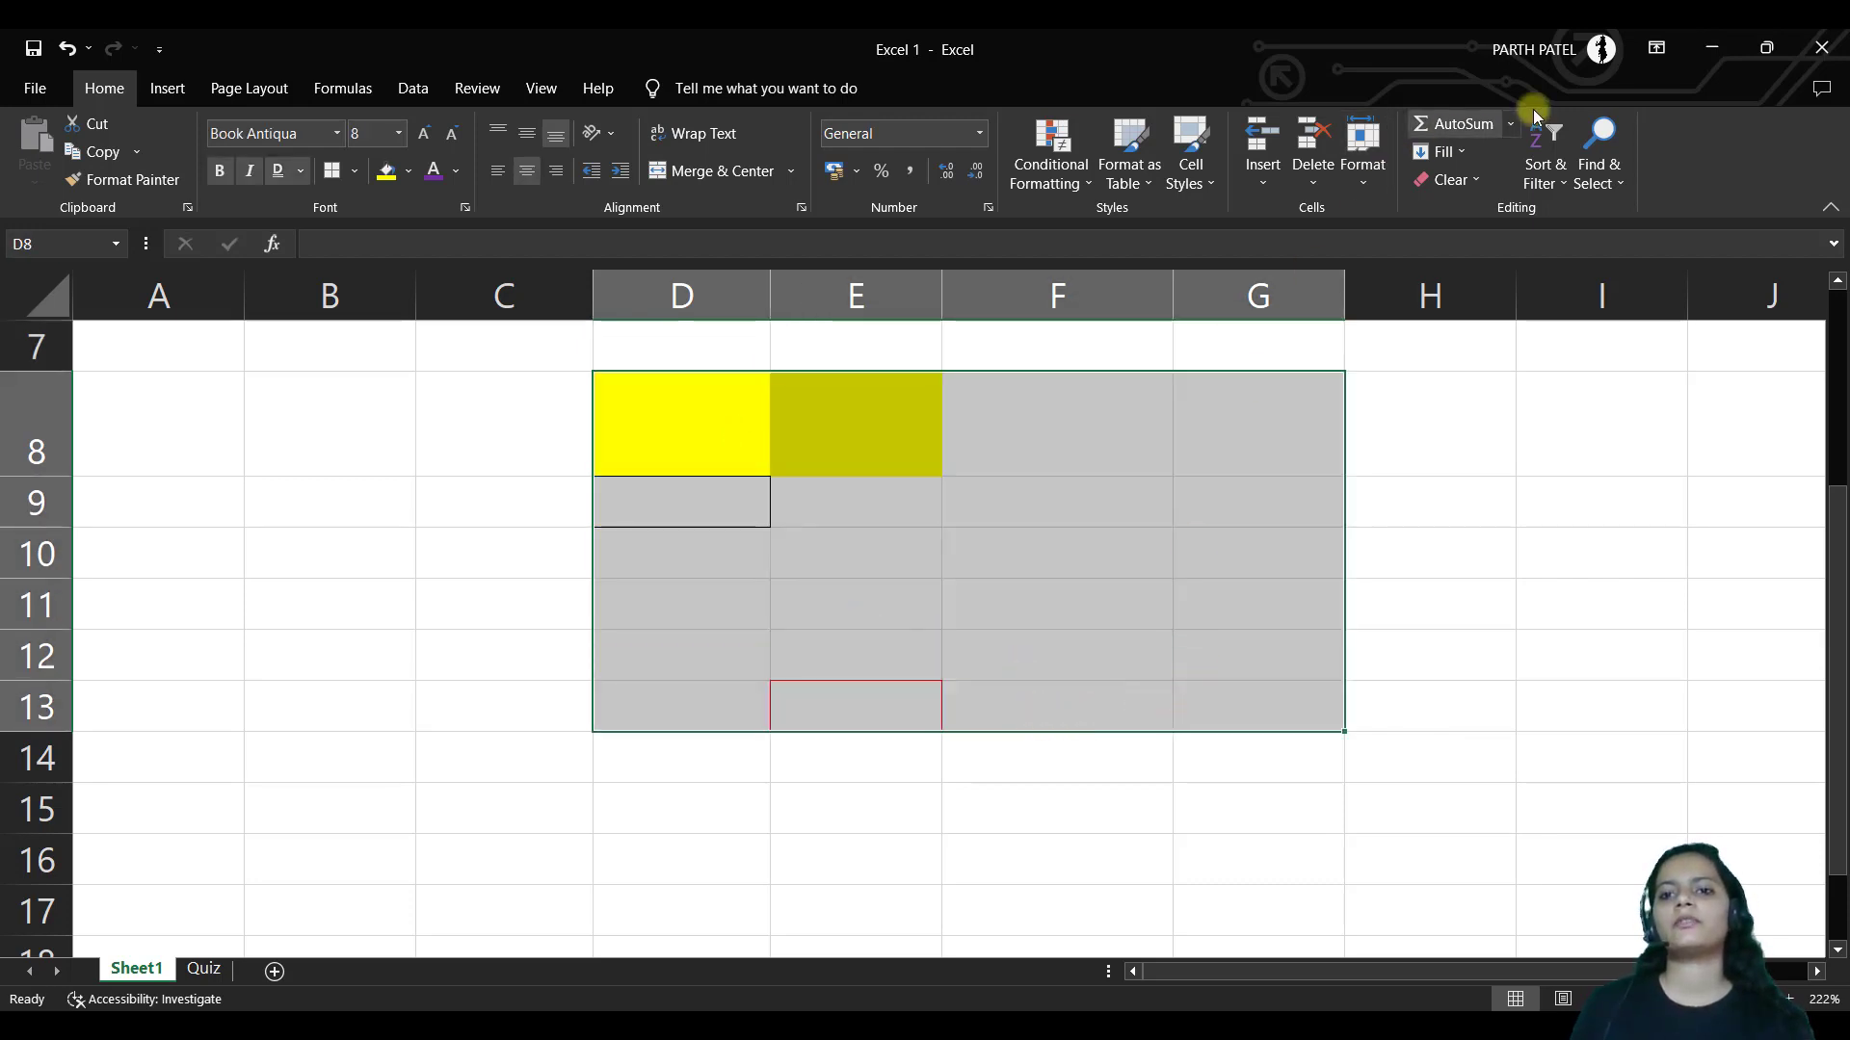
click(1448, 180)
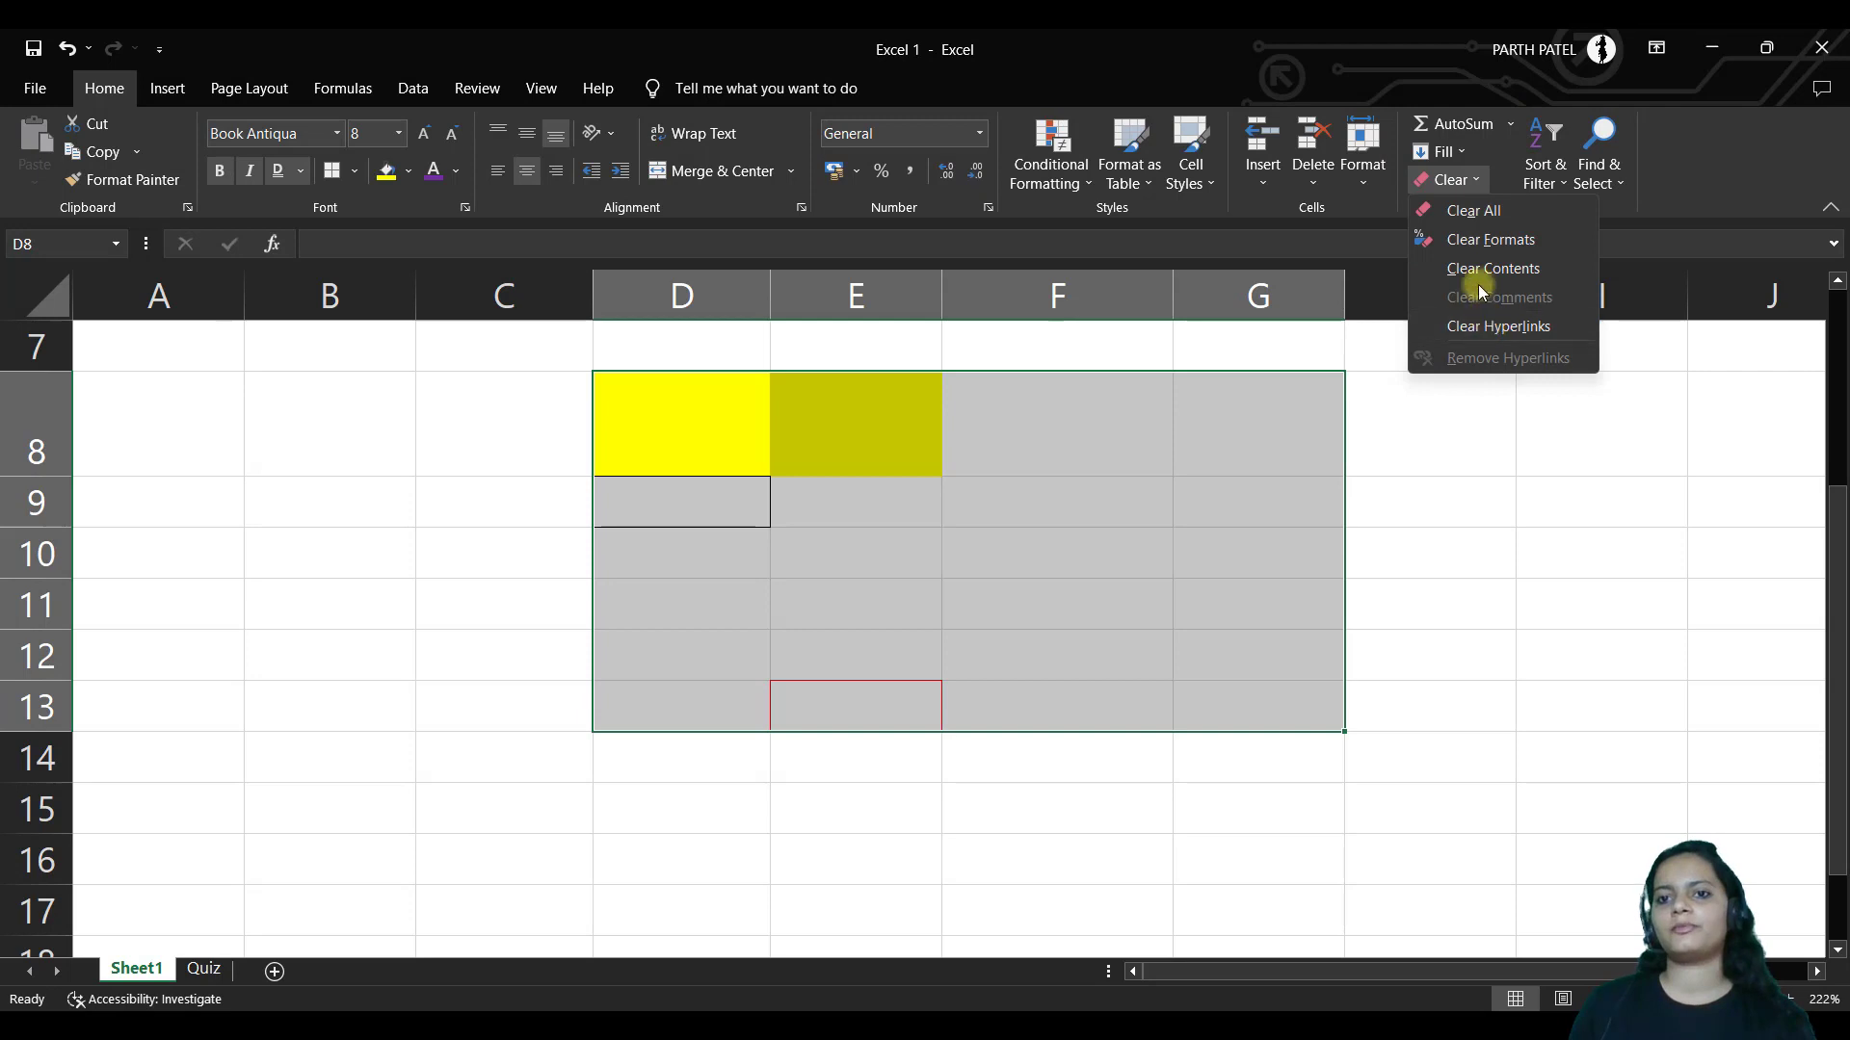
click(1474, 212)
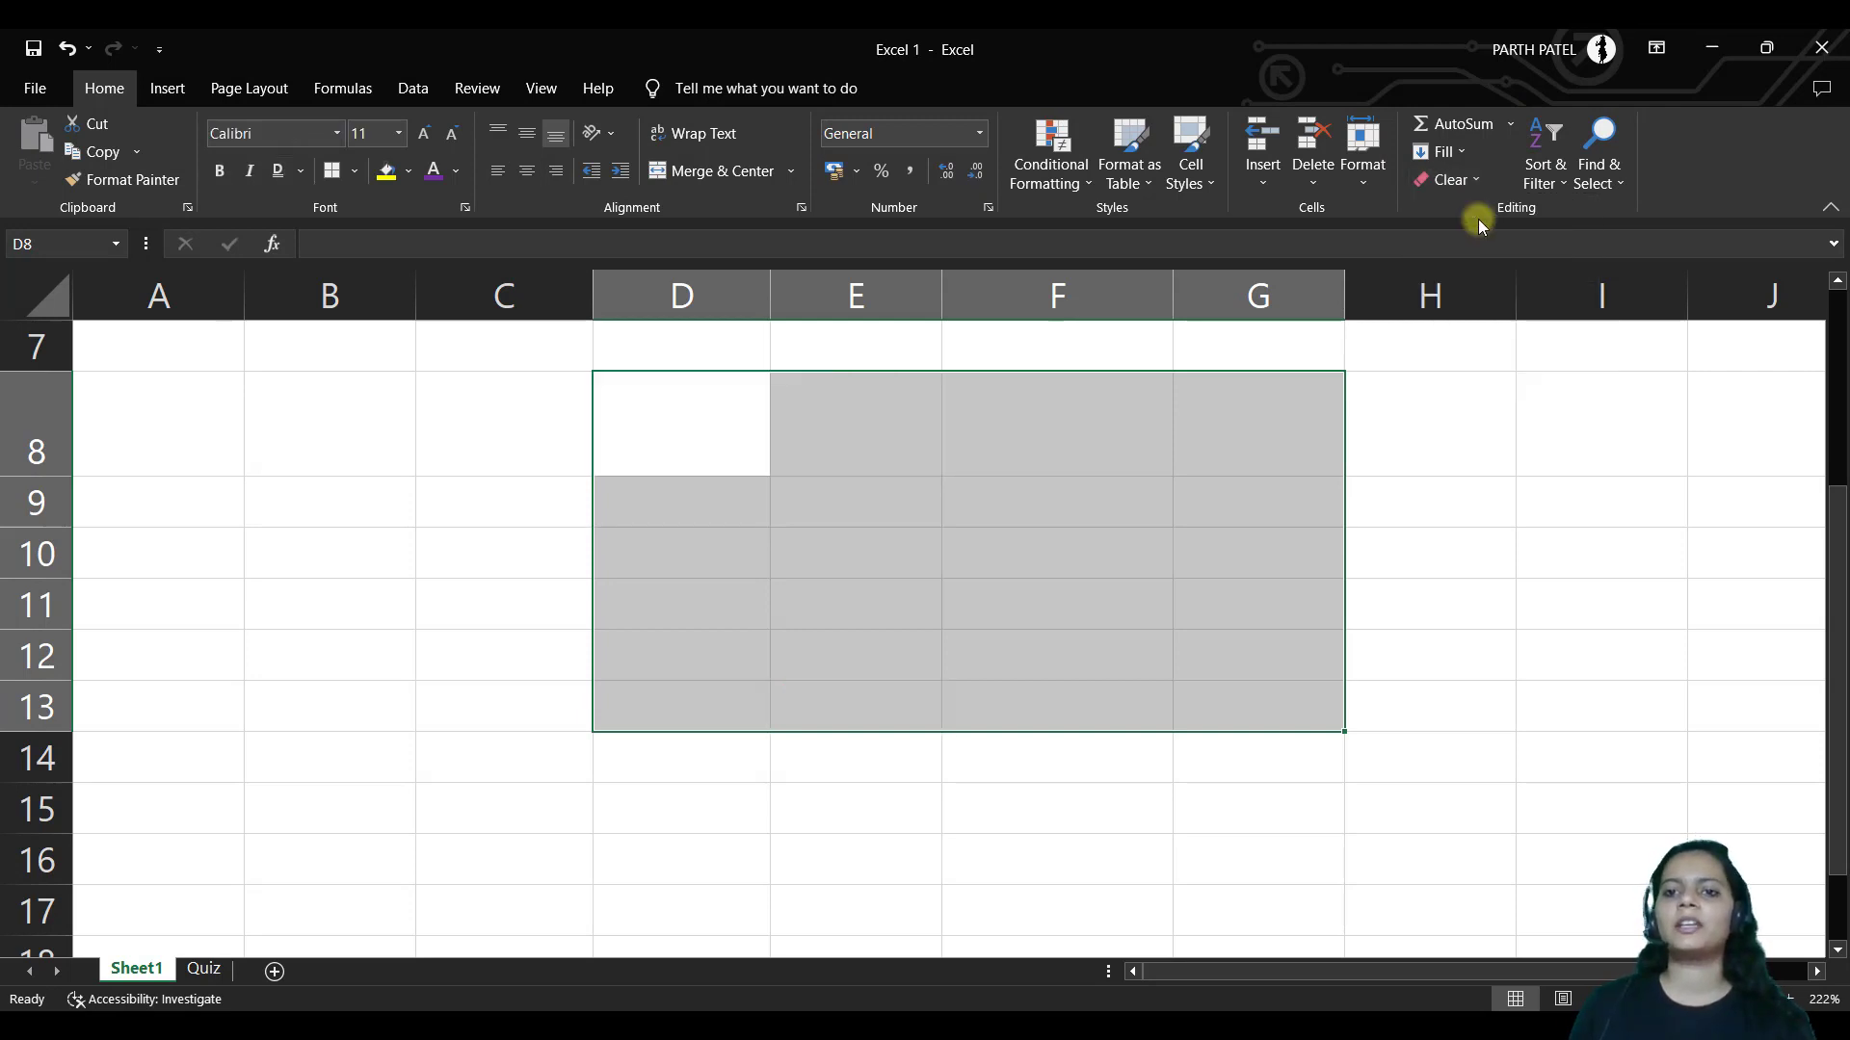
click(1557, 185)
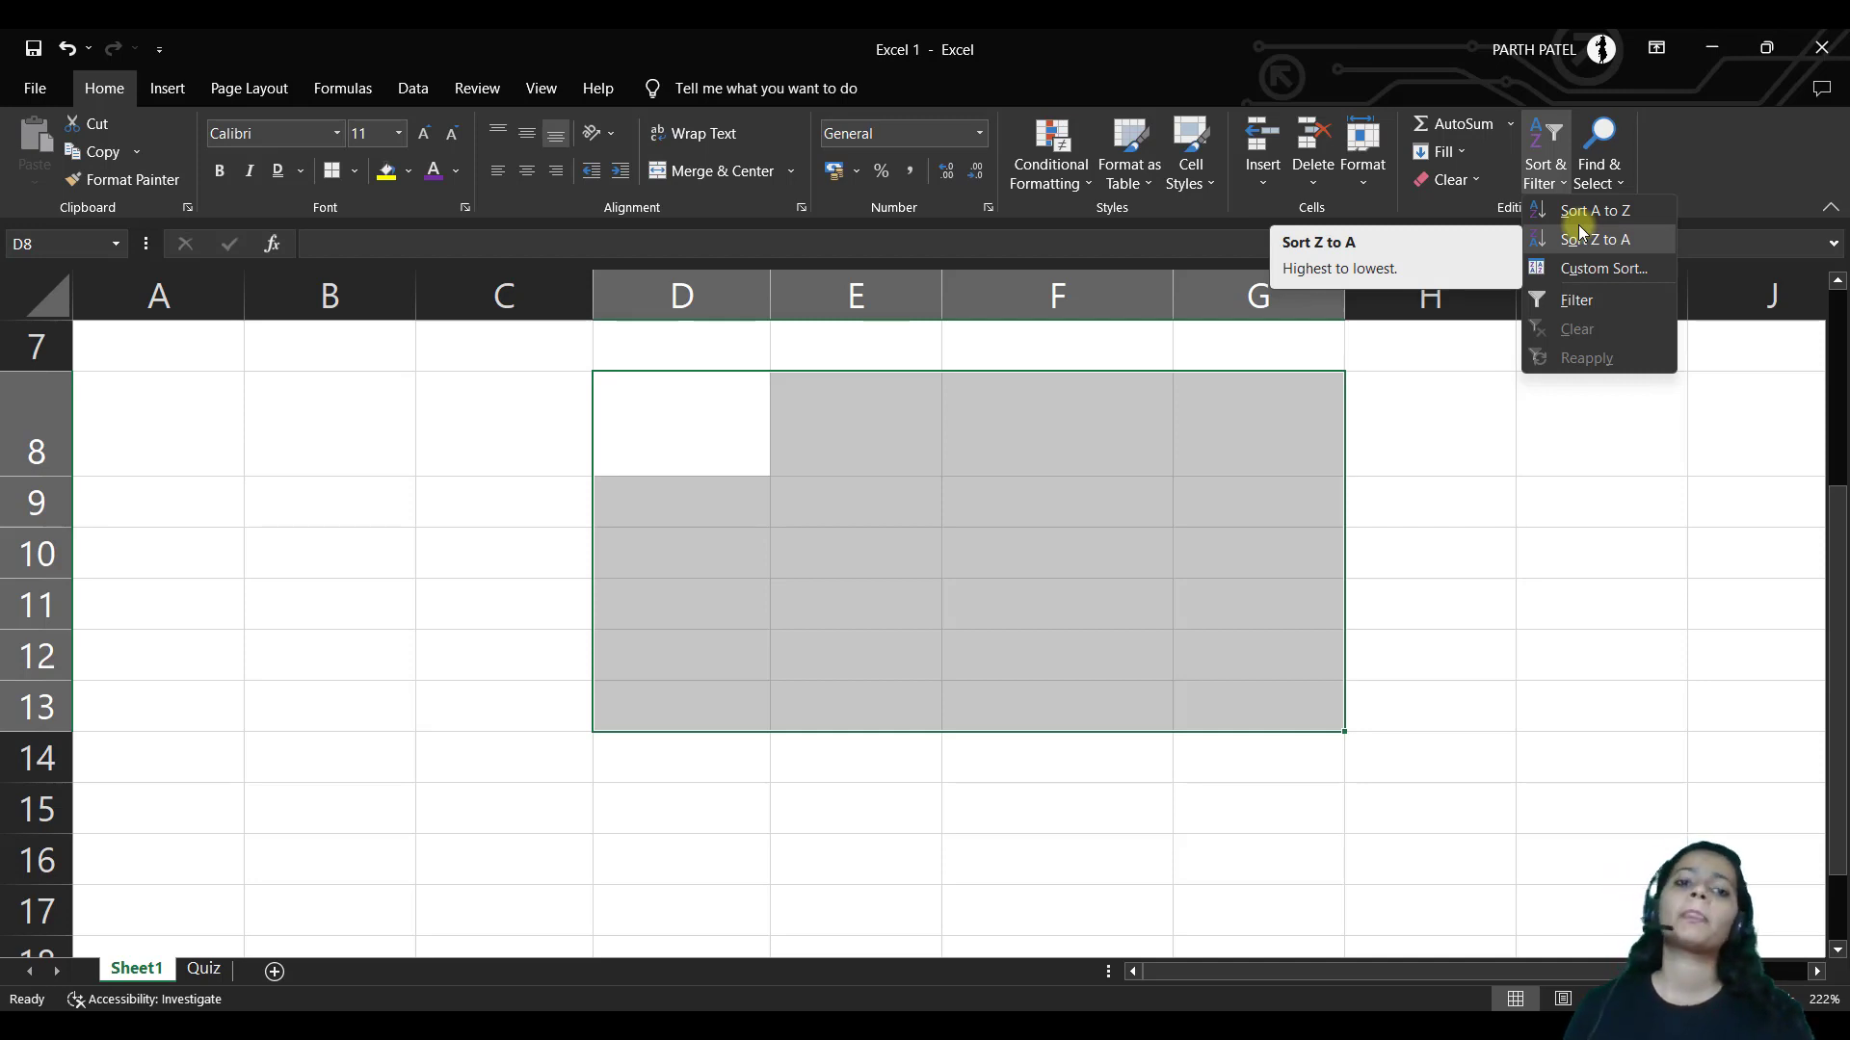
click(1624, 271)
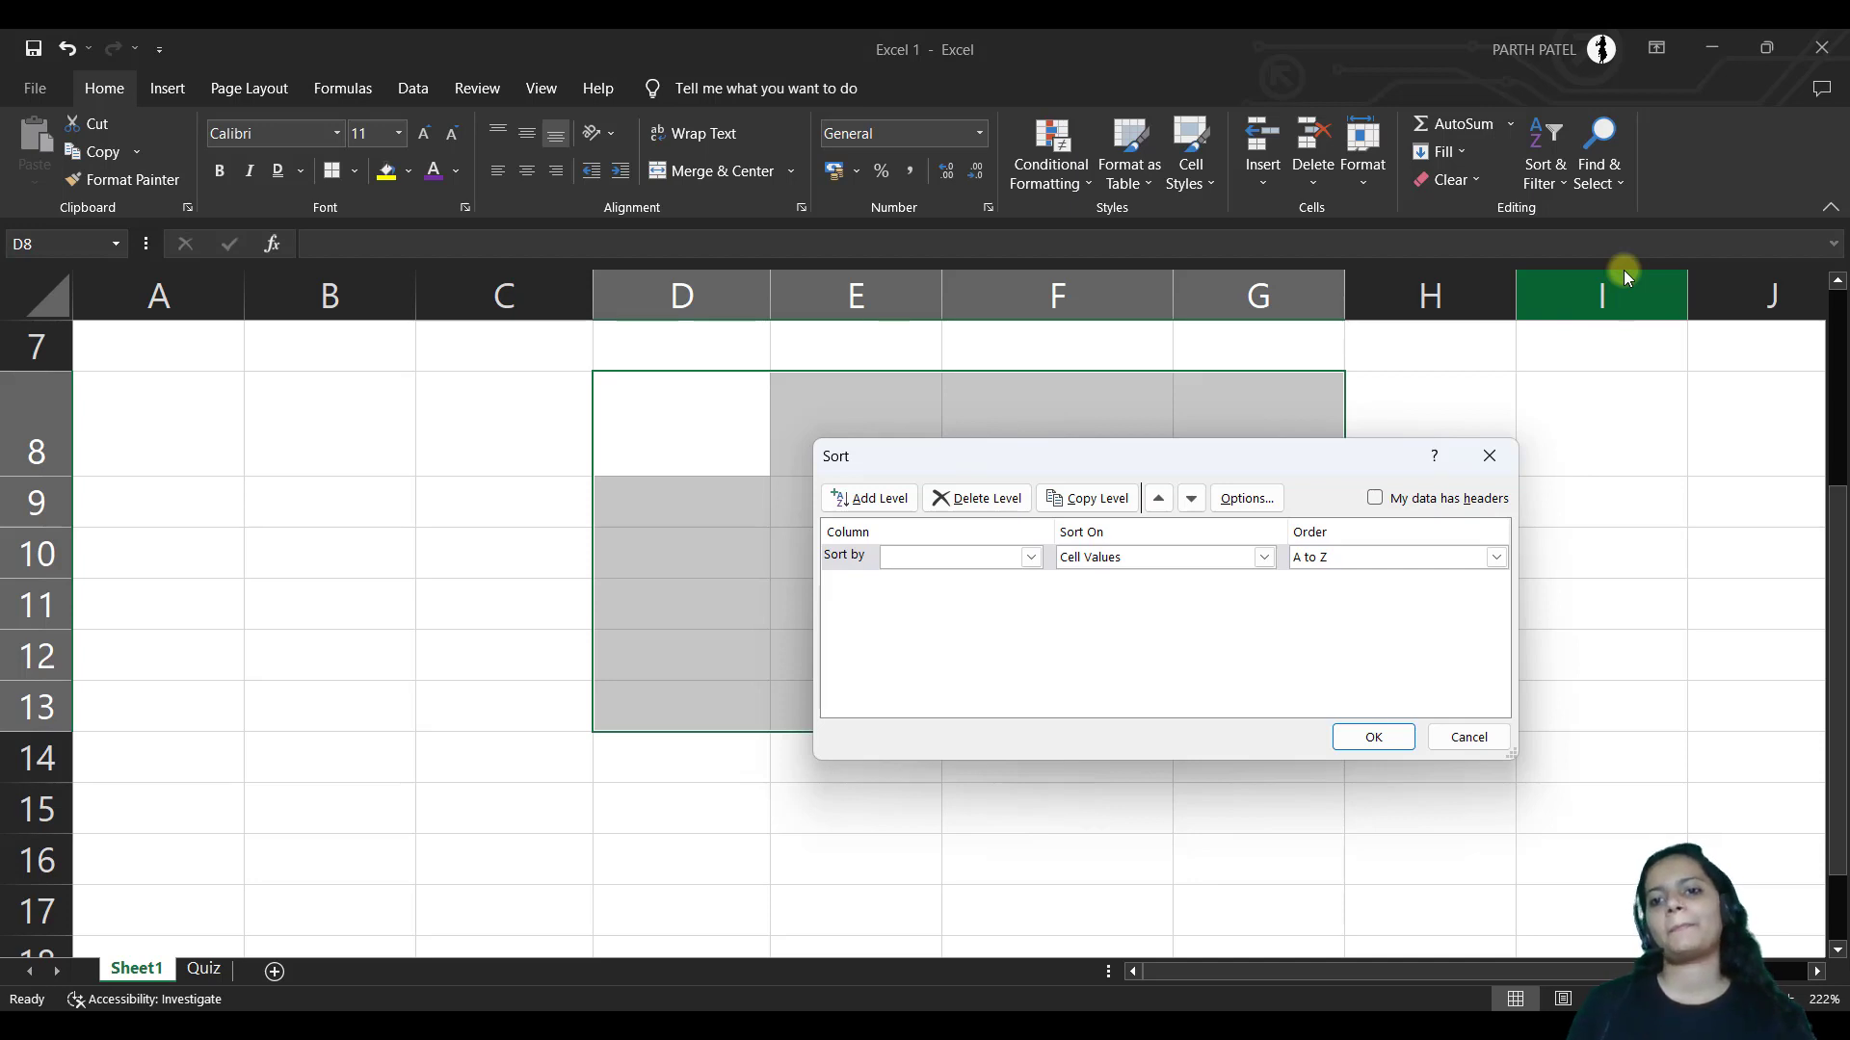
click(1492, 461)
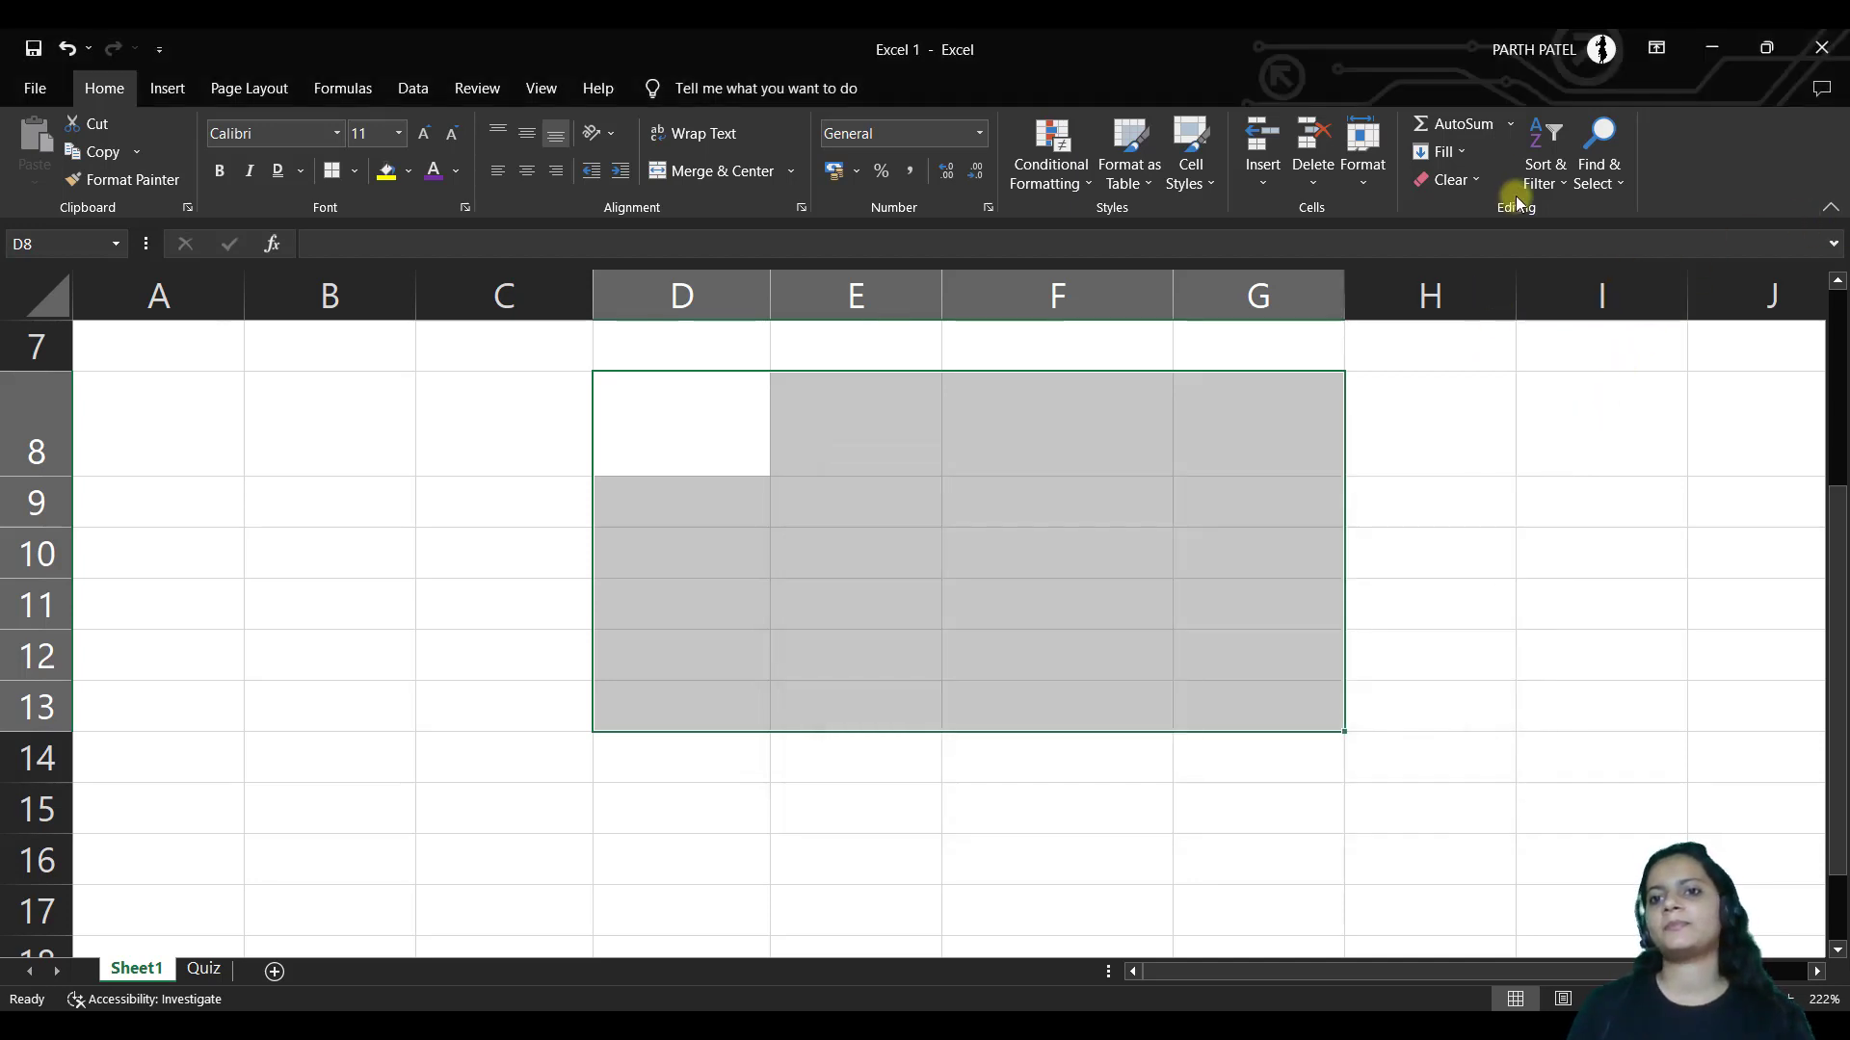
click(1589, 179)
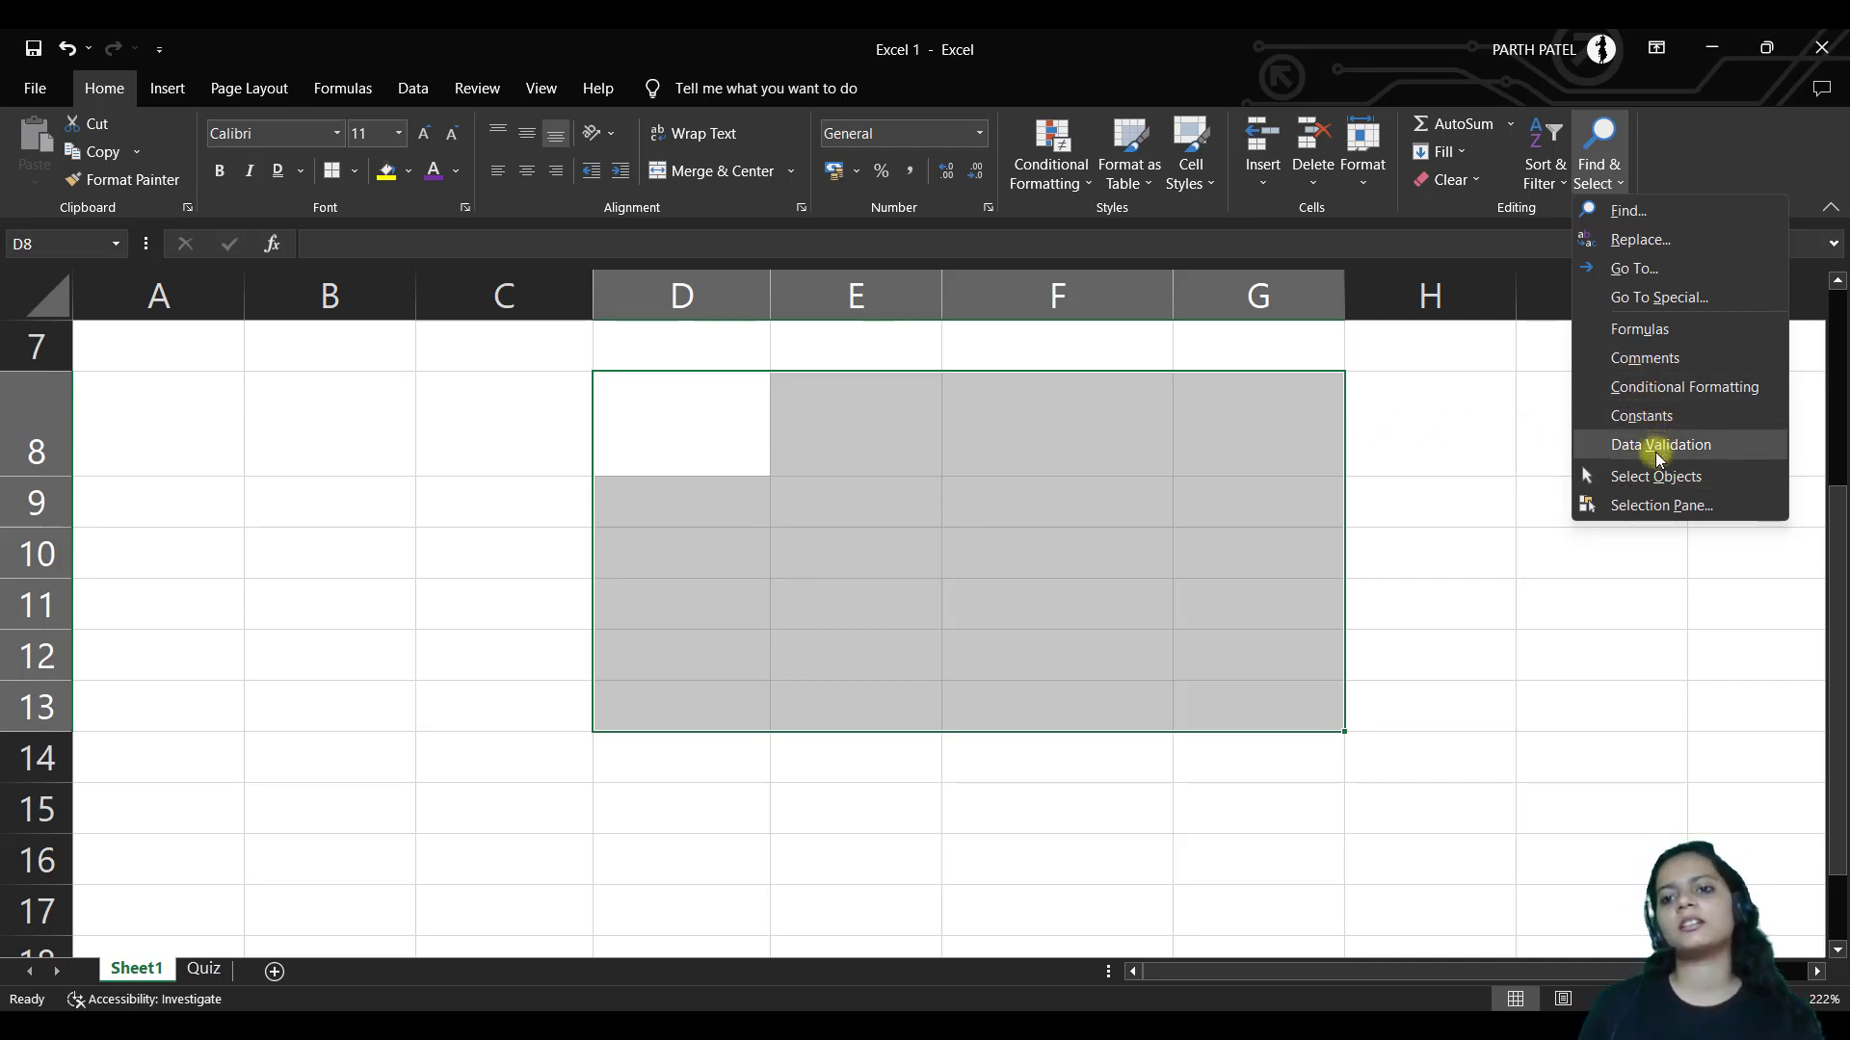
key(Escape)
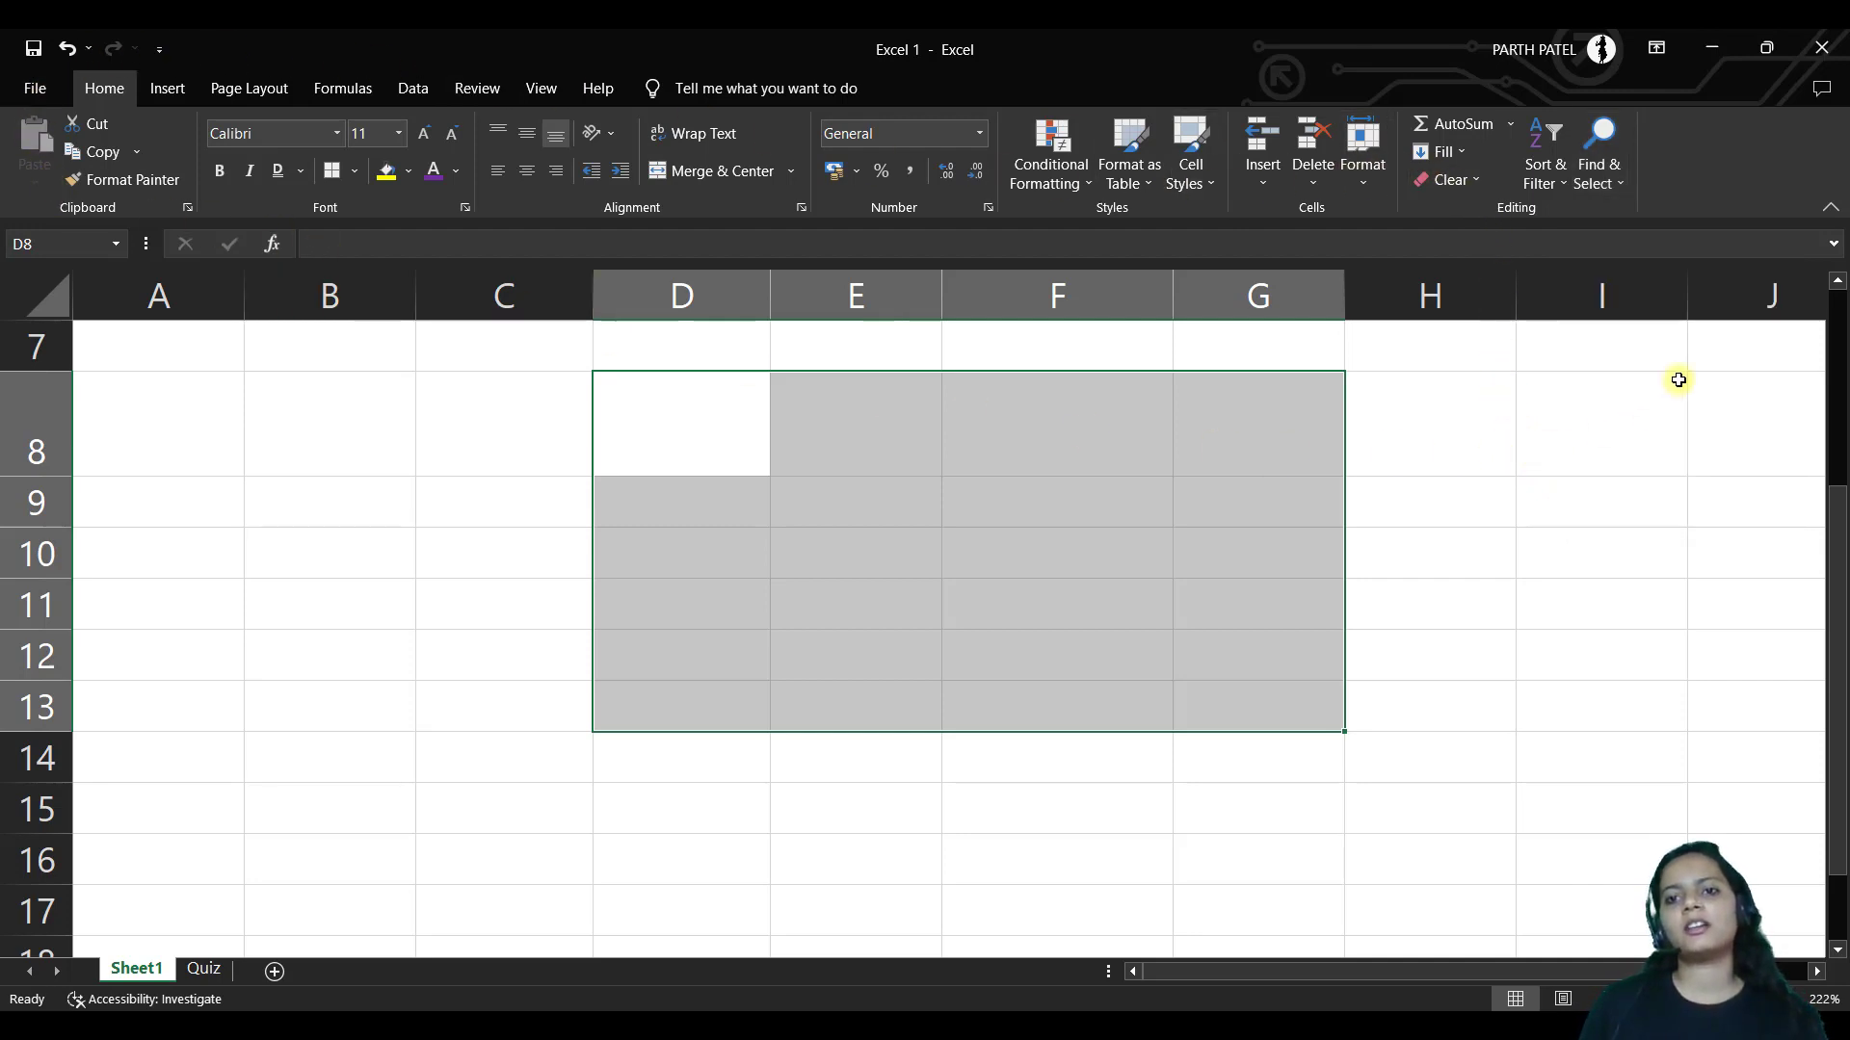
click(702, 430)
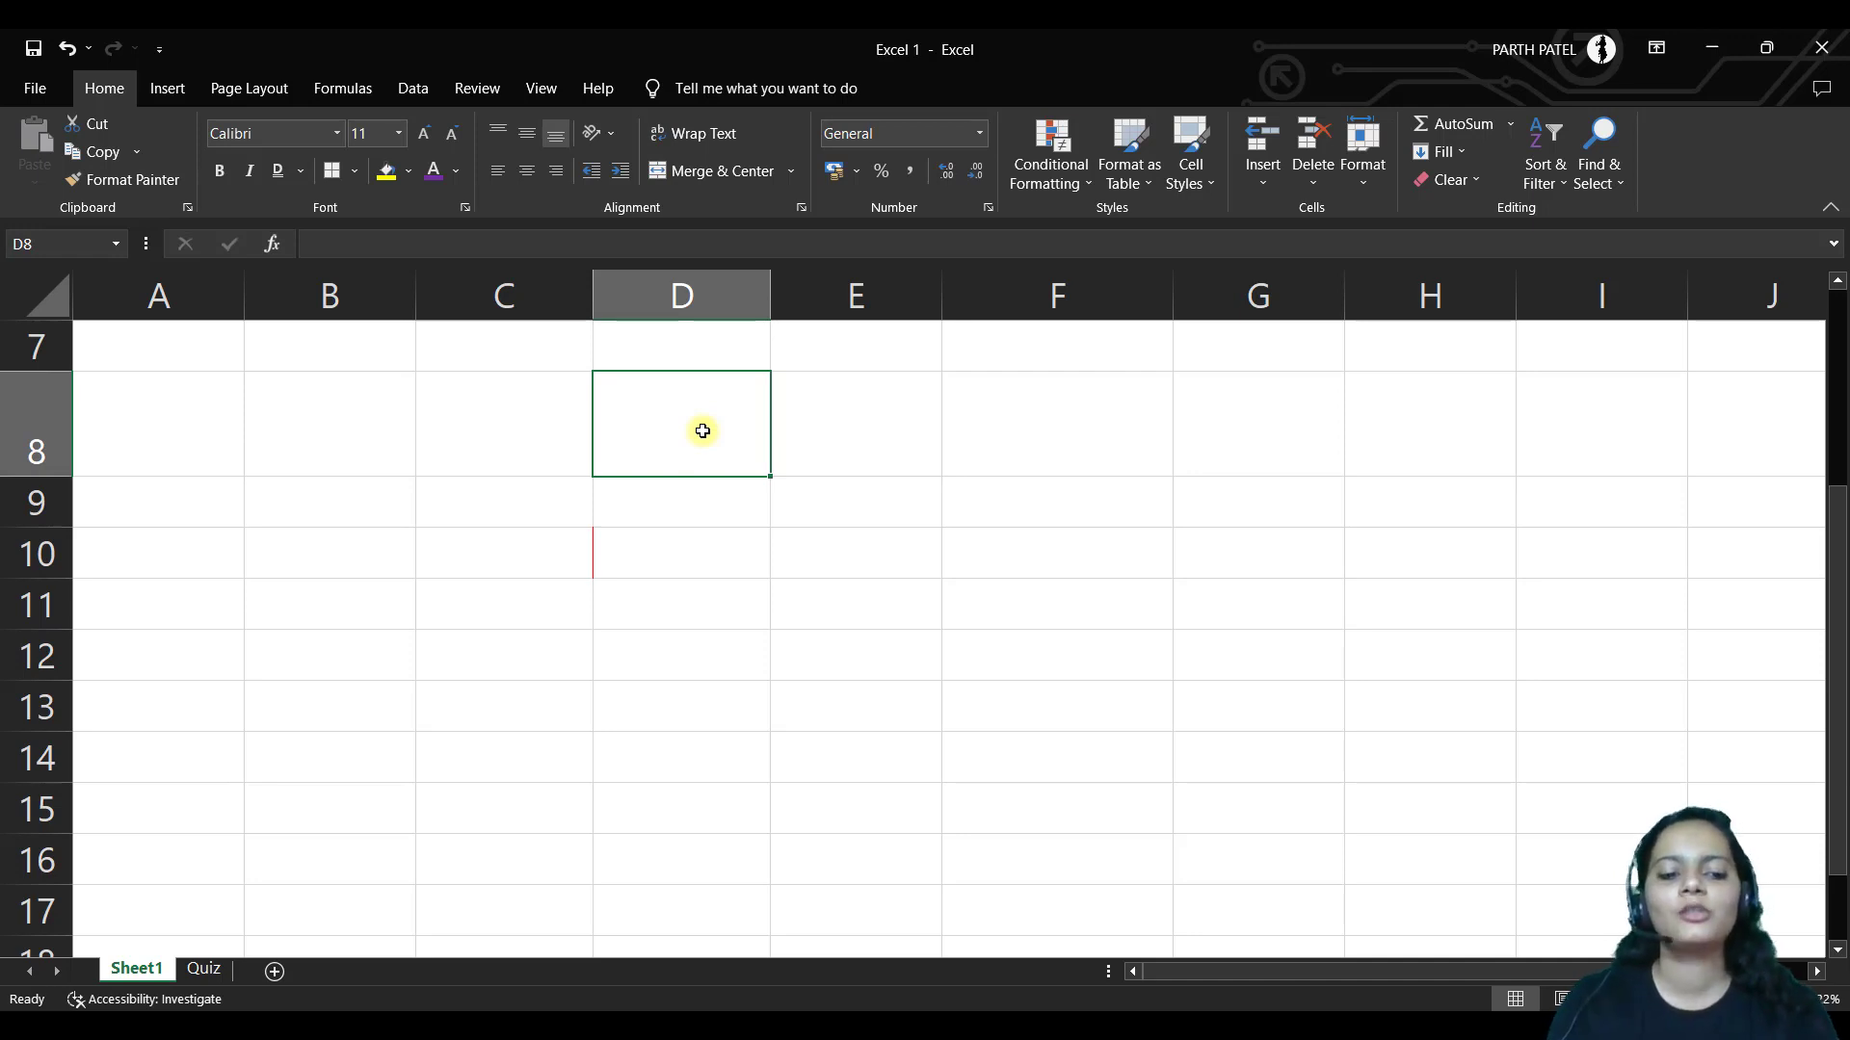
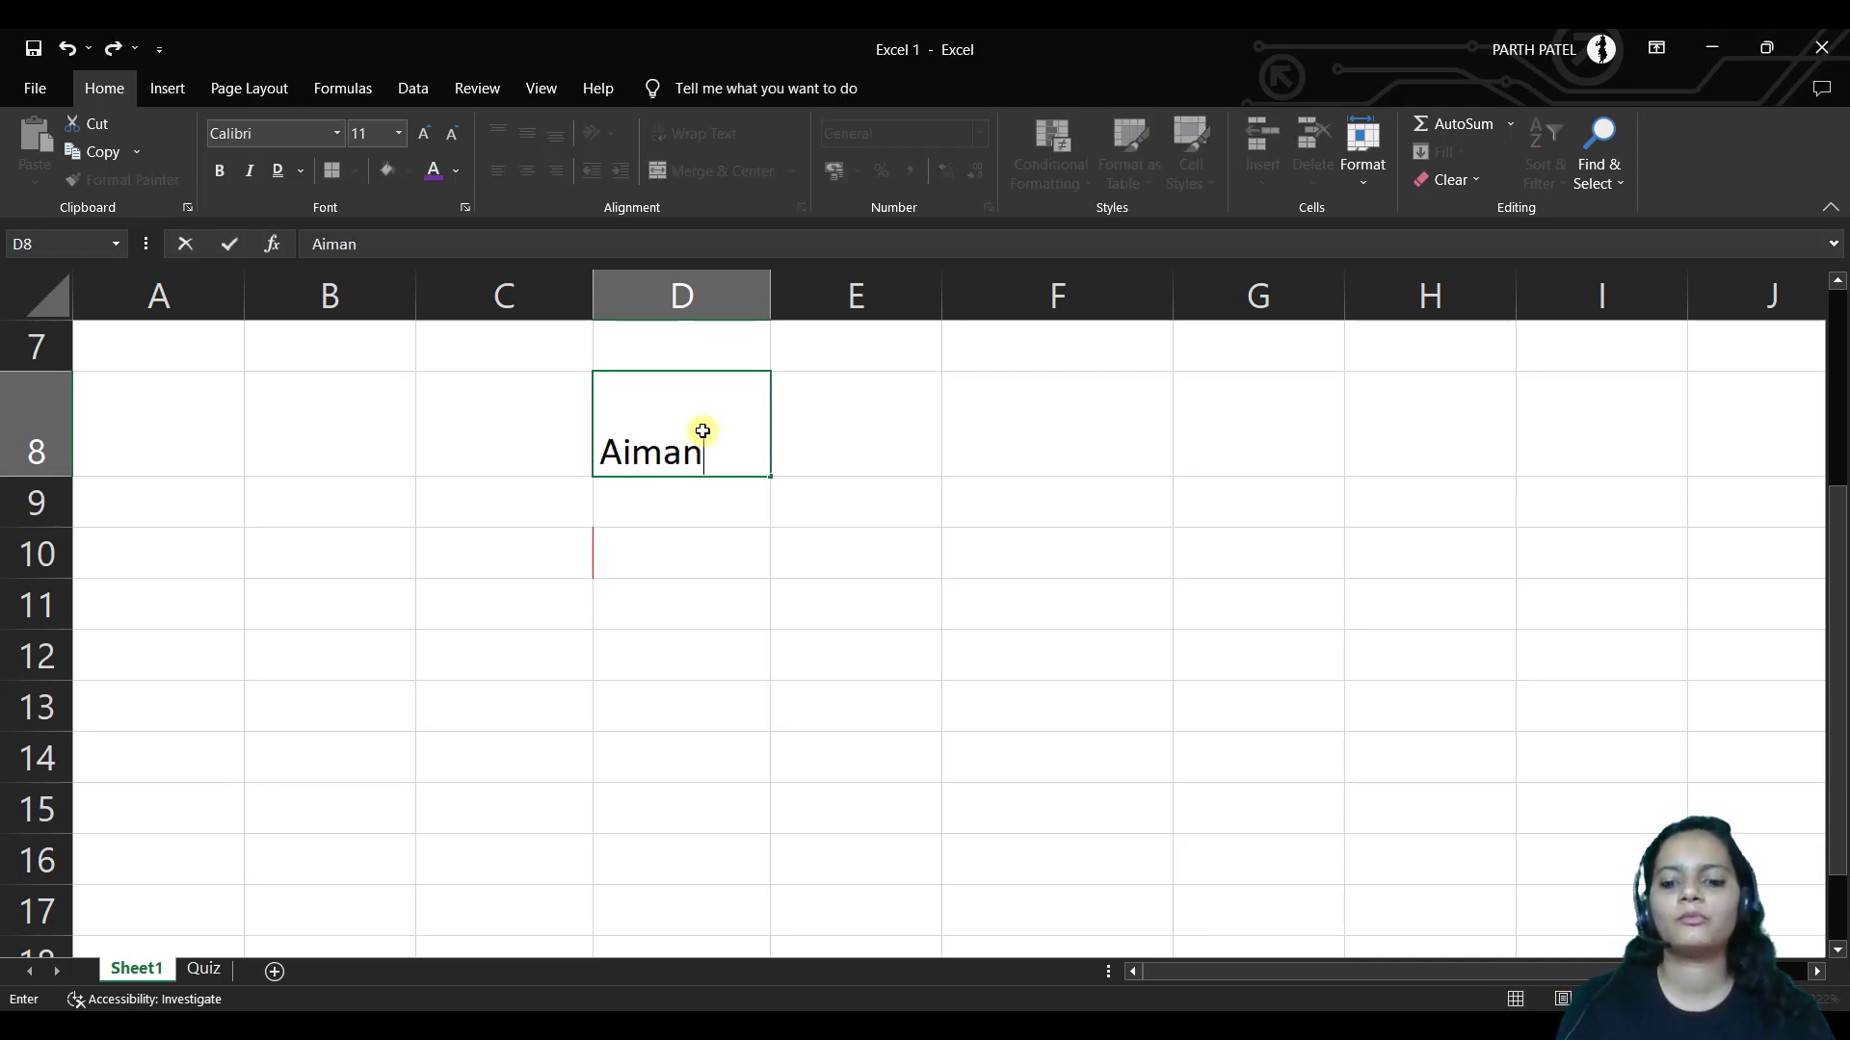
Enter a first name in D8 and copy-paste it into E9
key(Return)
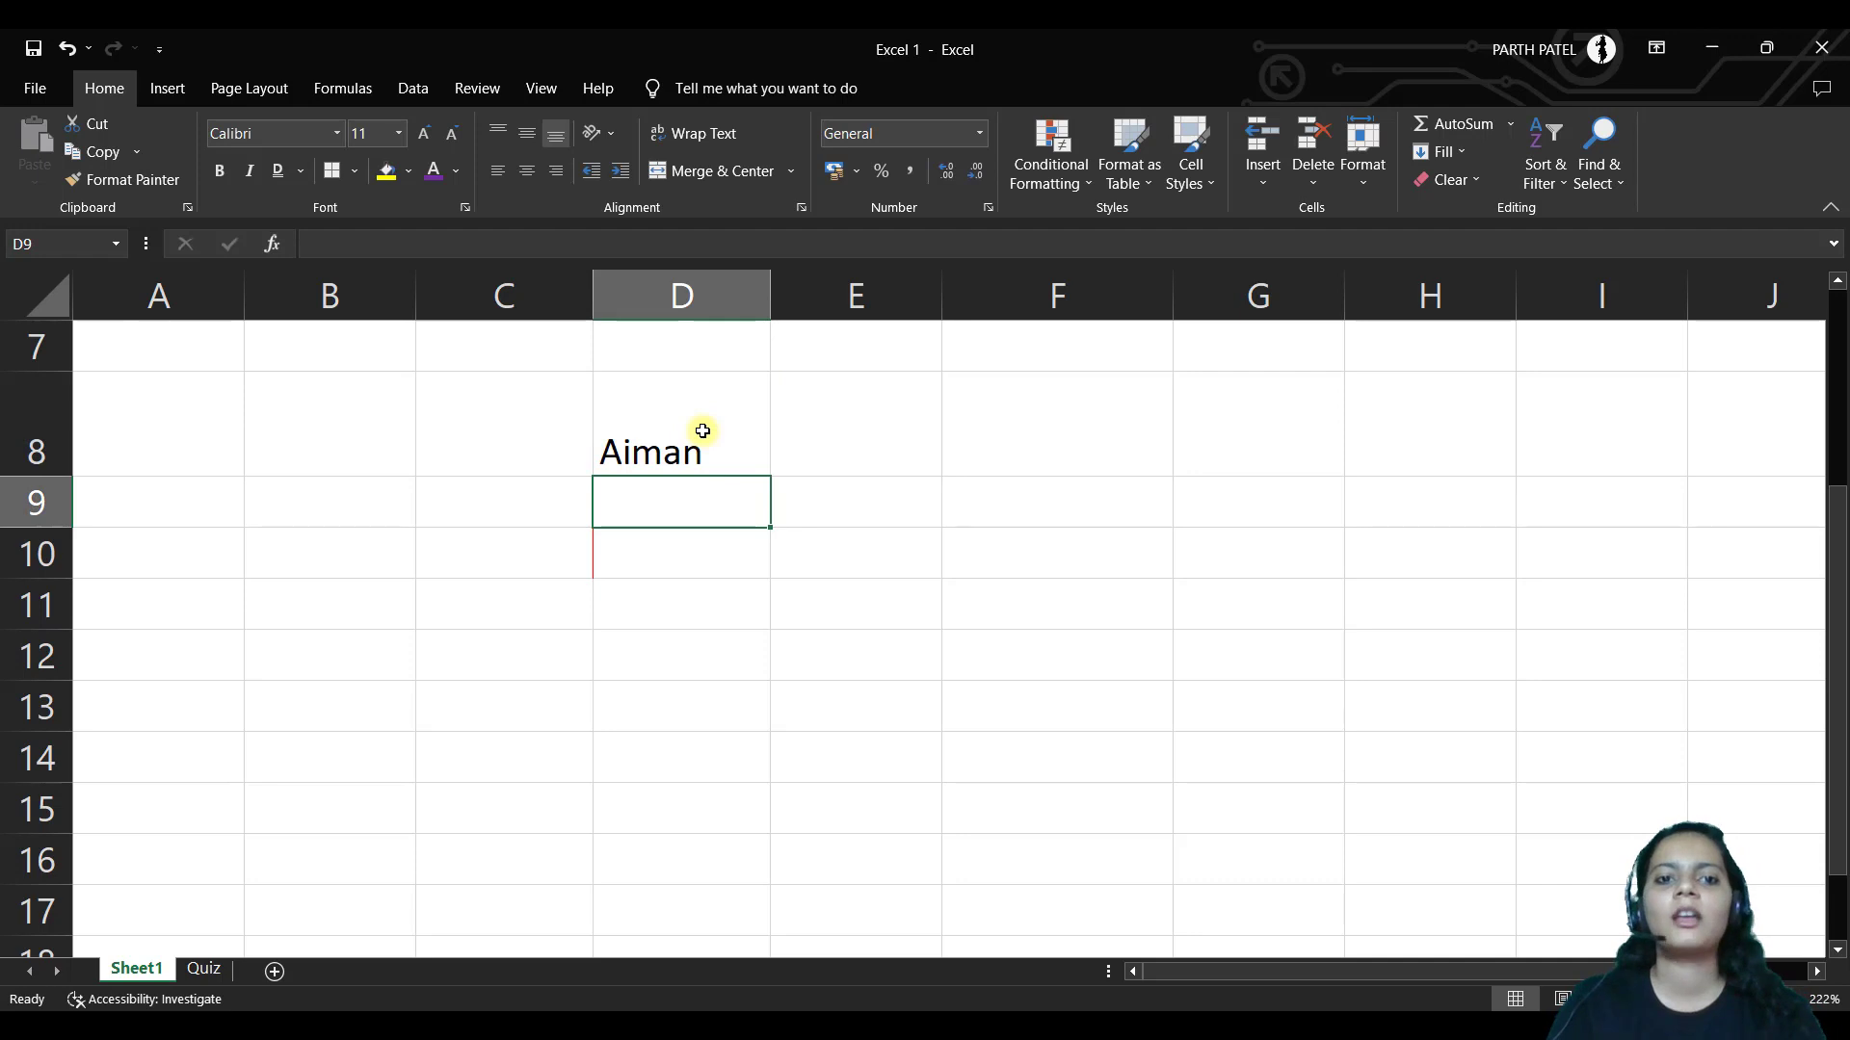
click(702, 431)
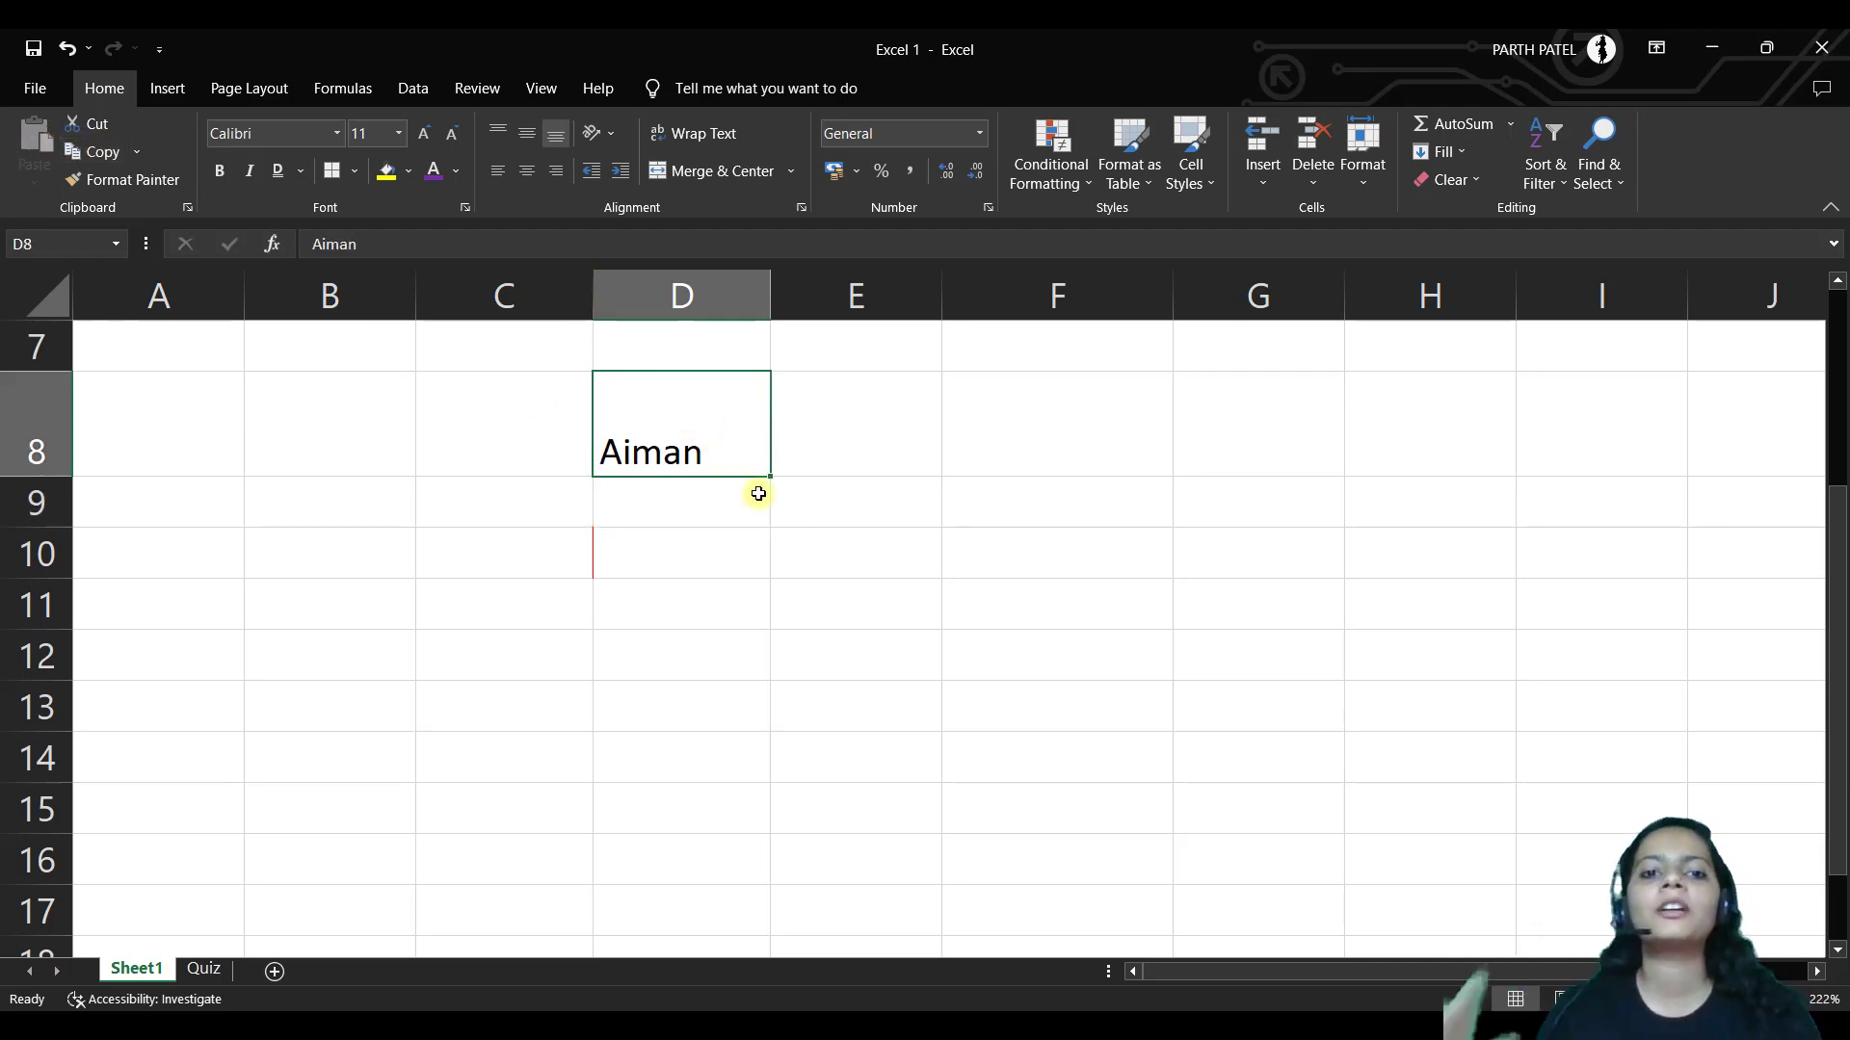
key(ctrl+c)
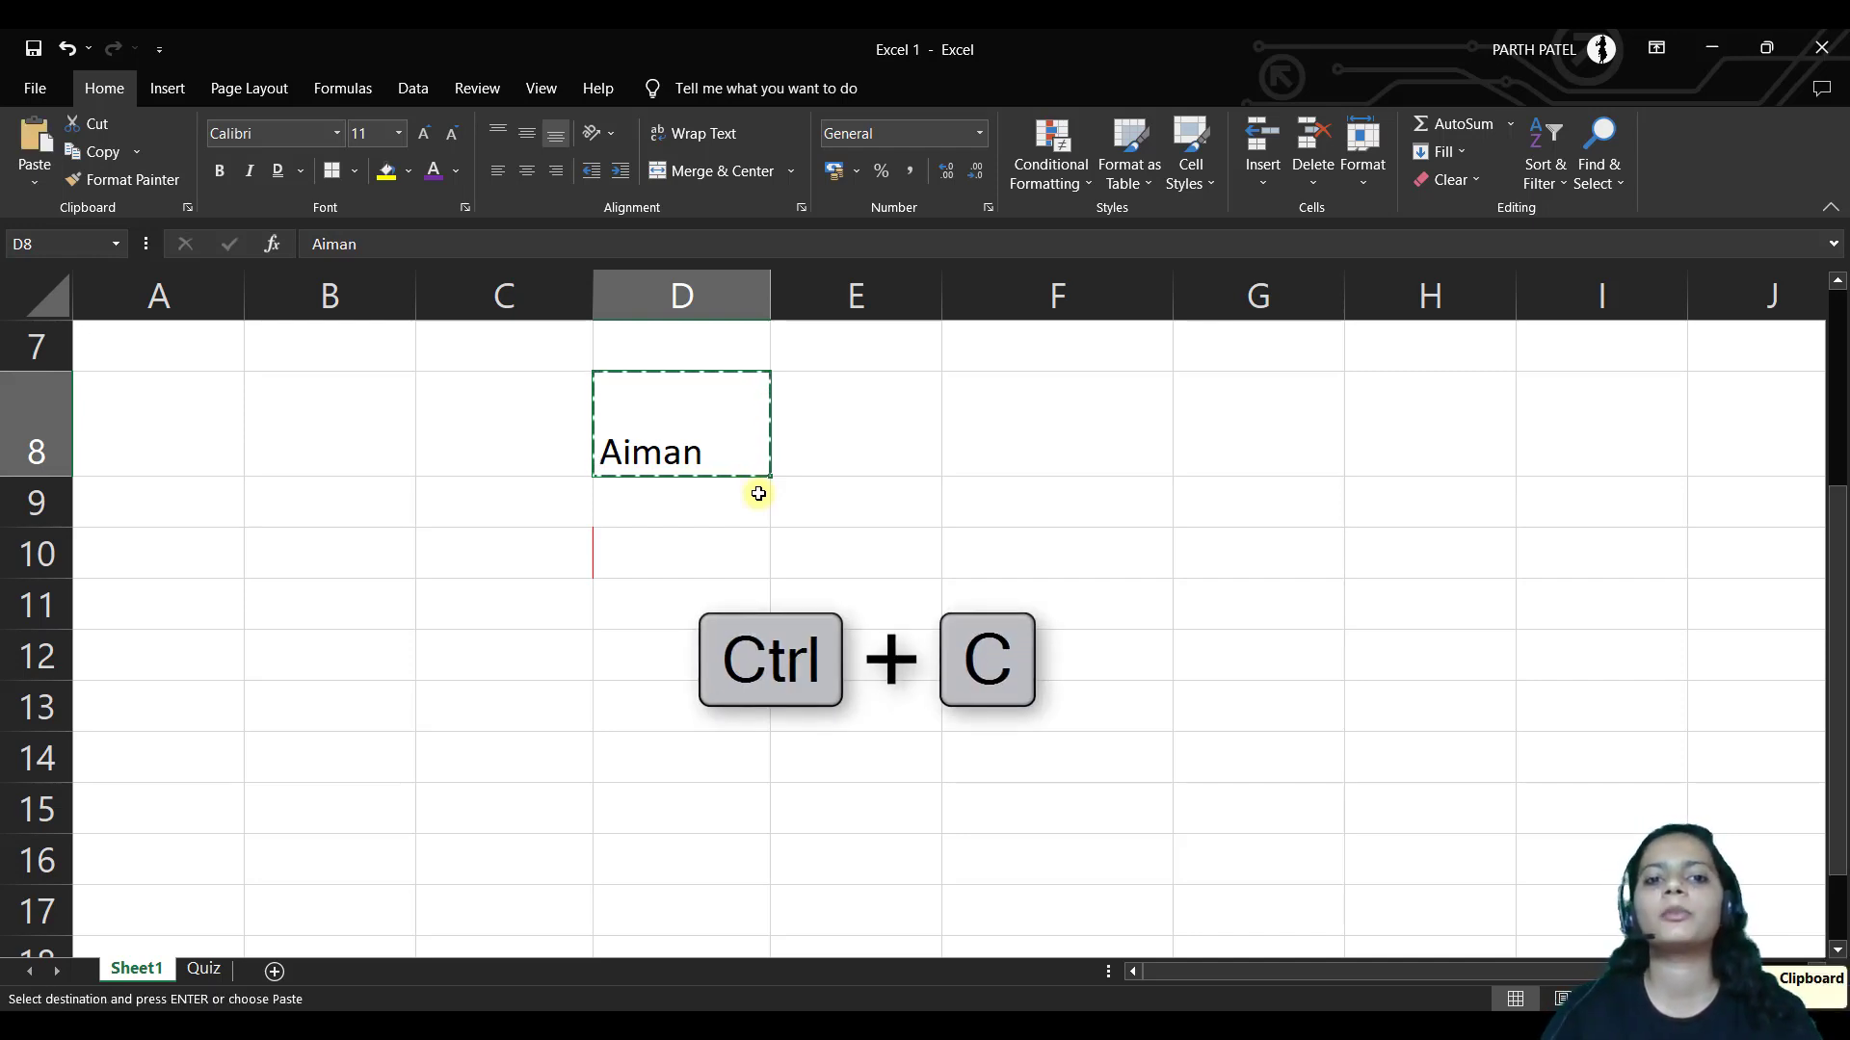
click(864, 503)
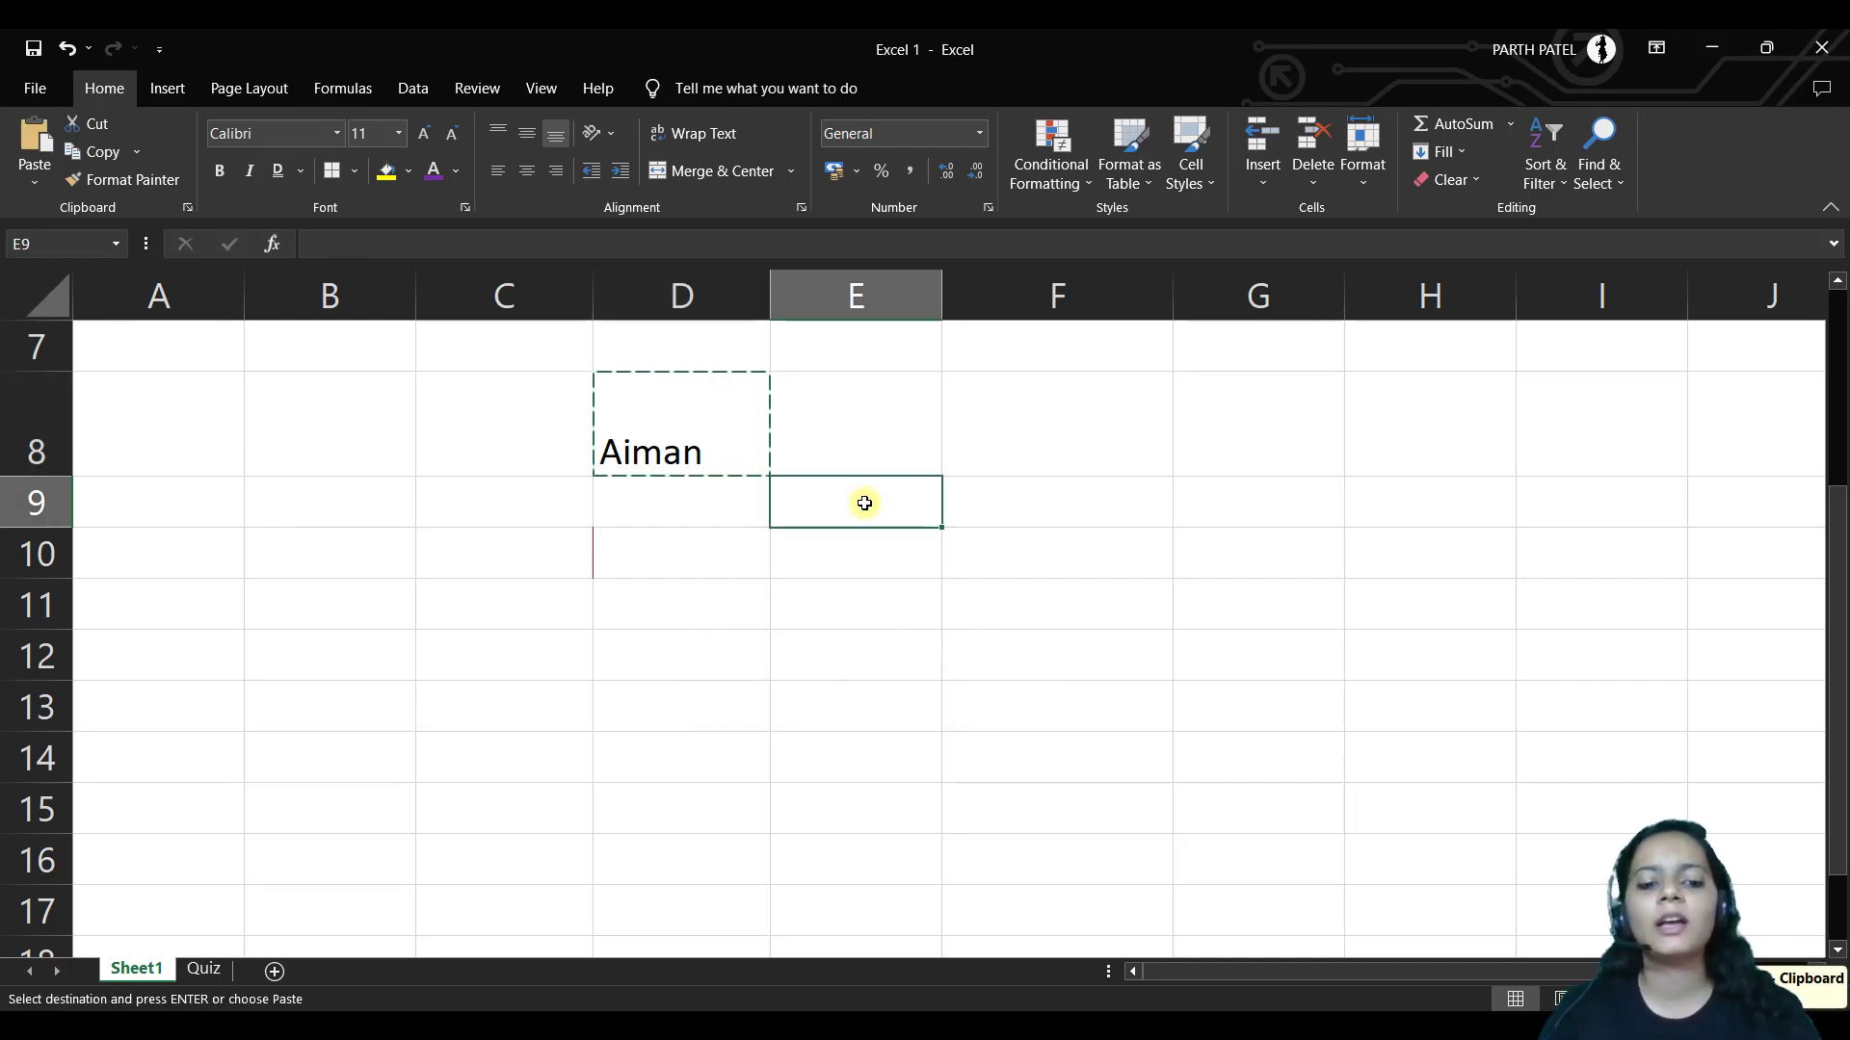
key(ctrl+v)
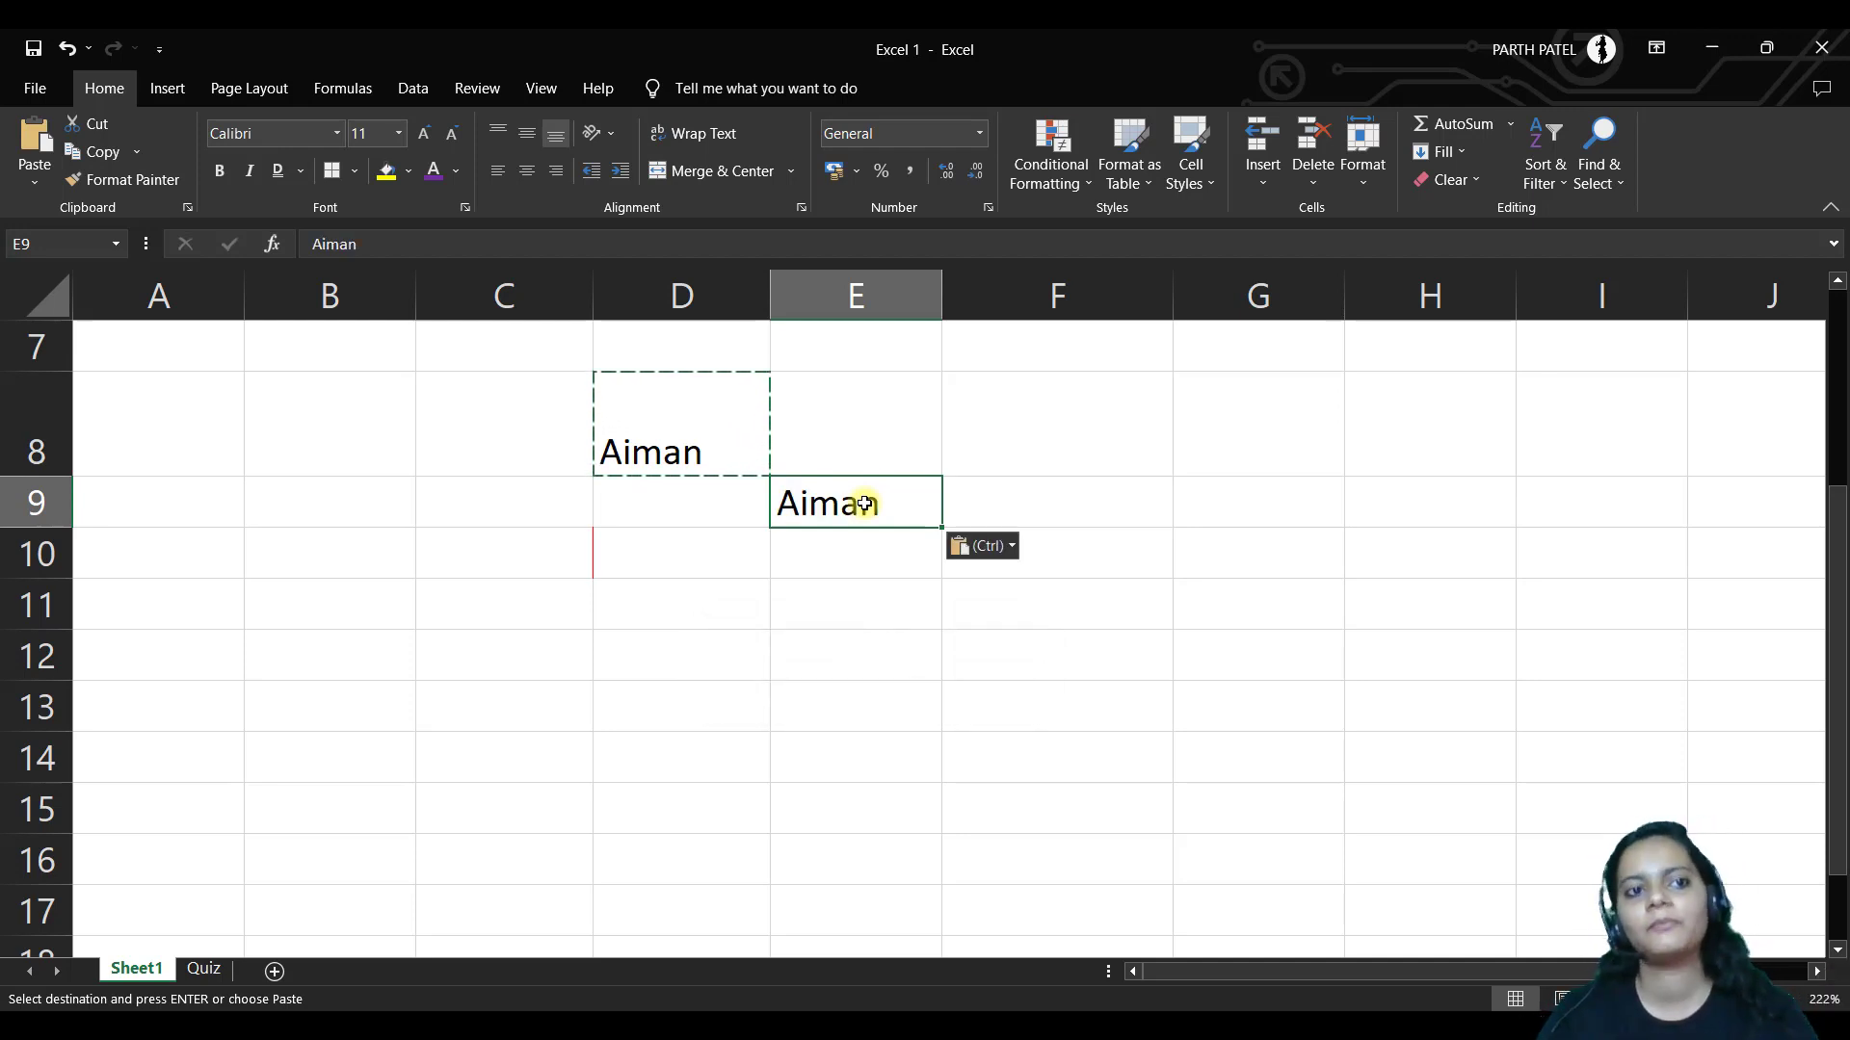
Bold the name in D8 and pick up its format with Format Painter (Alt+H, F, P)
click(690, 446)
key(ctrl+b)
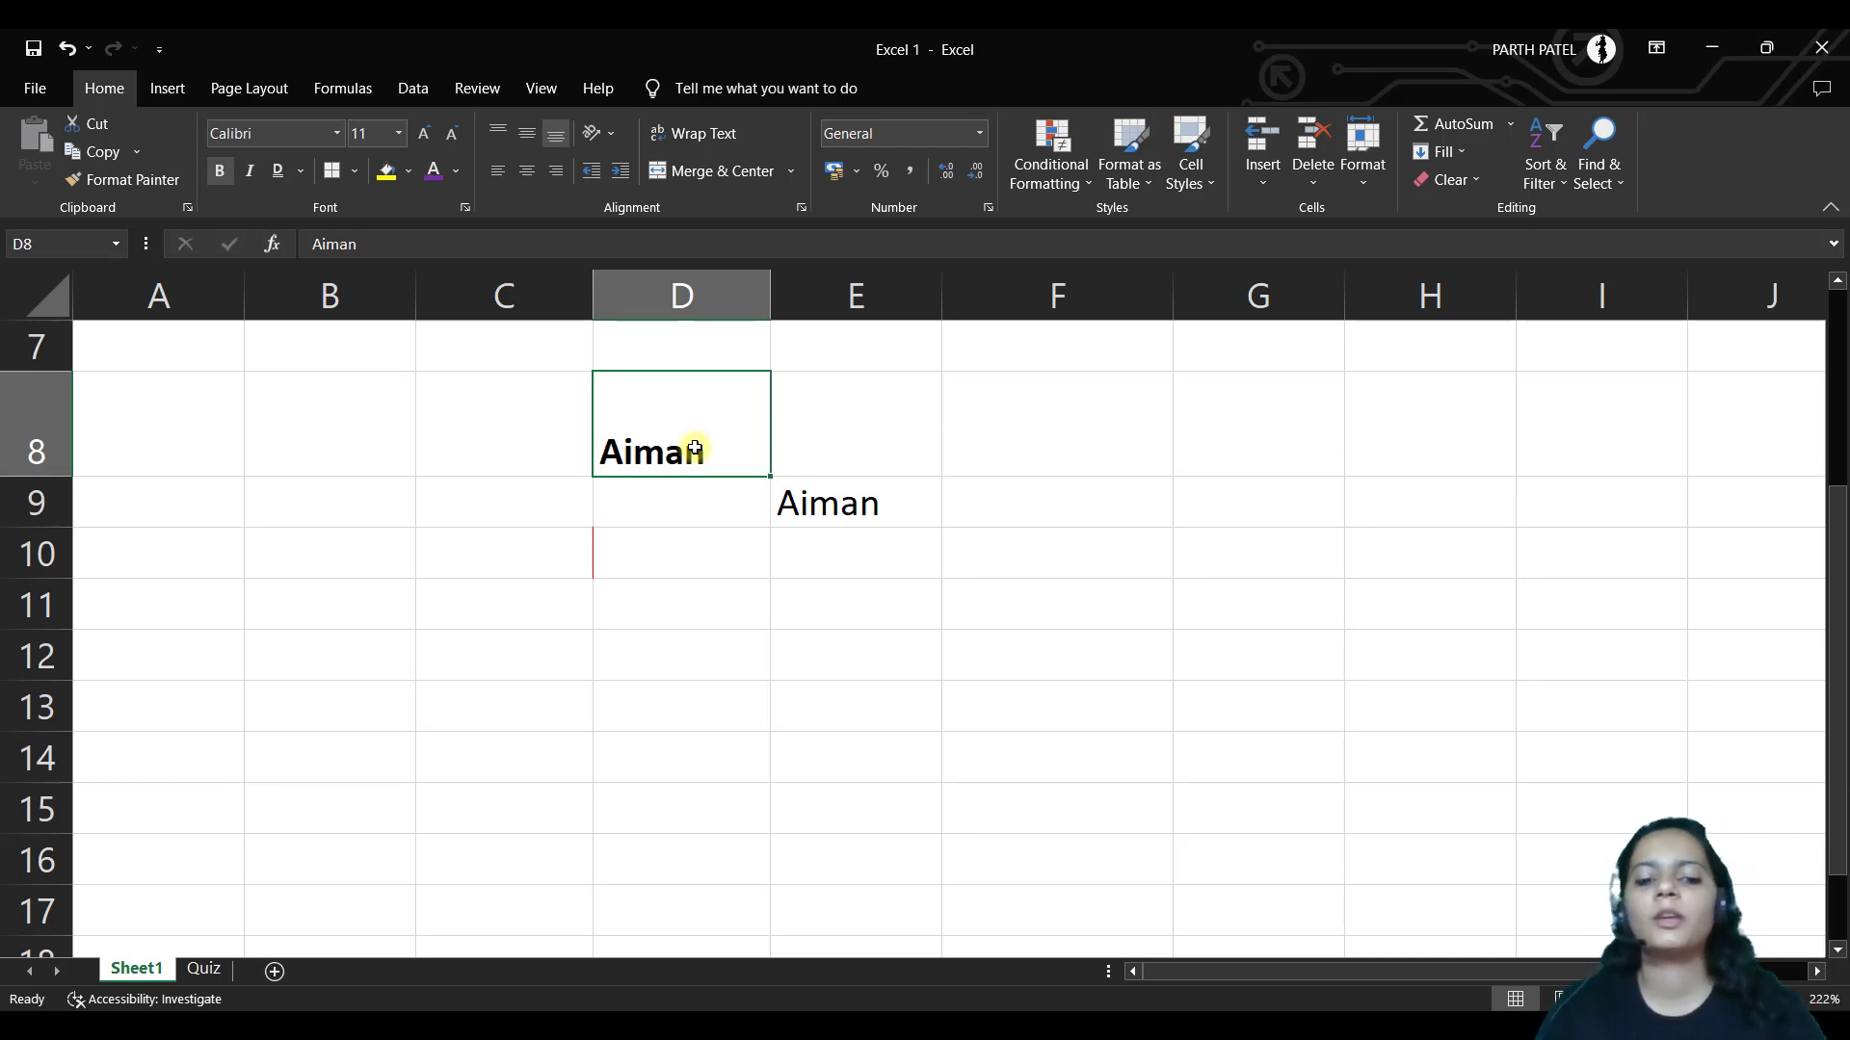
key(alt+h)
key(f)
key(p)
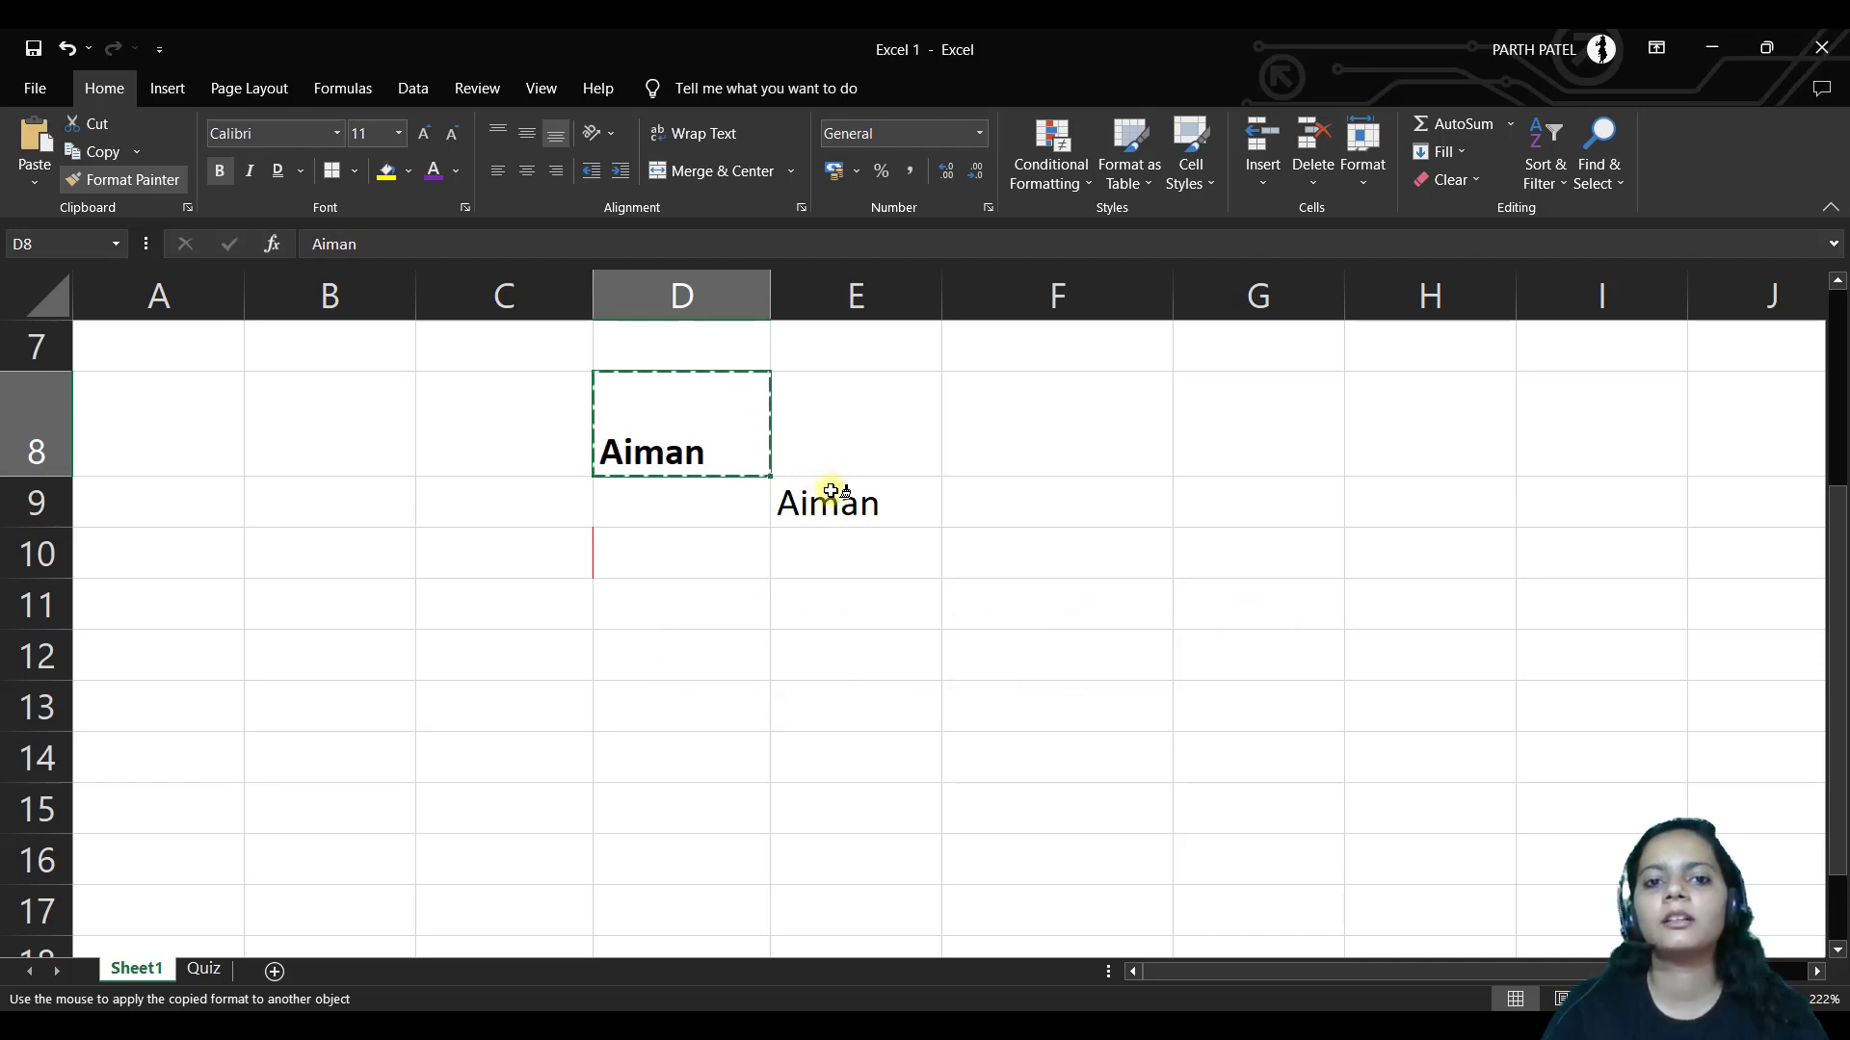
Paint D8's bold format onto E9, then add italic and underline to E9
click(832, 492)
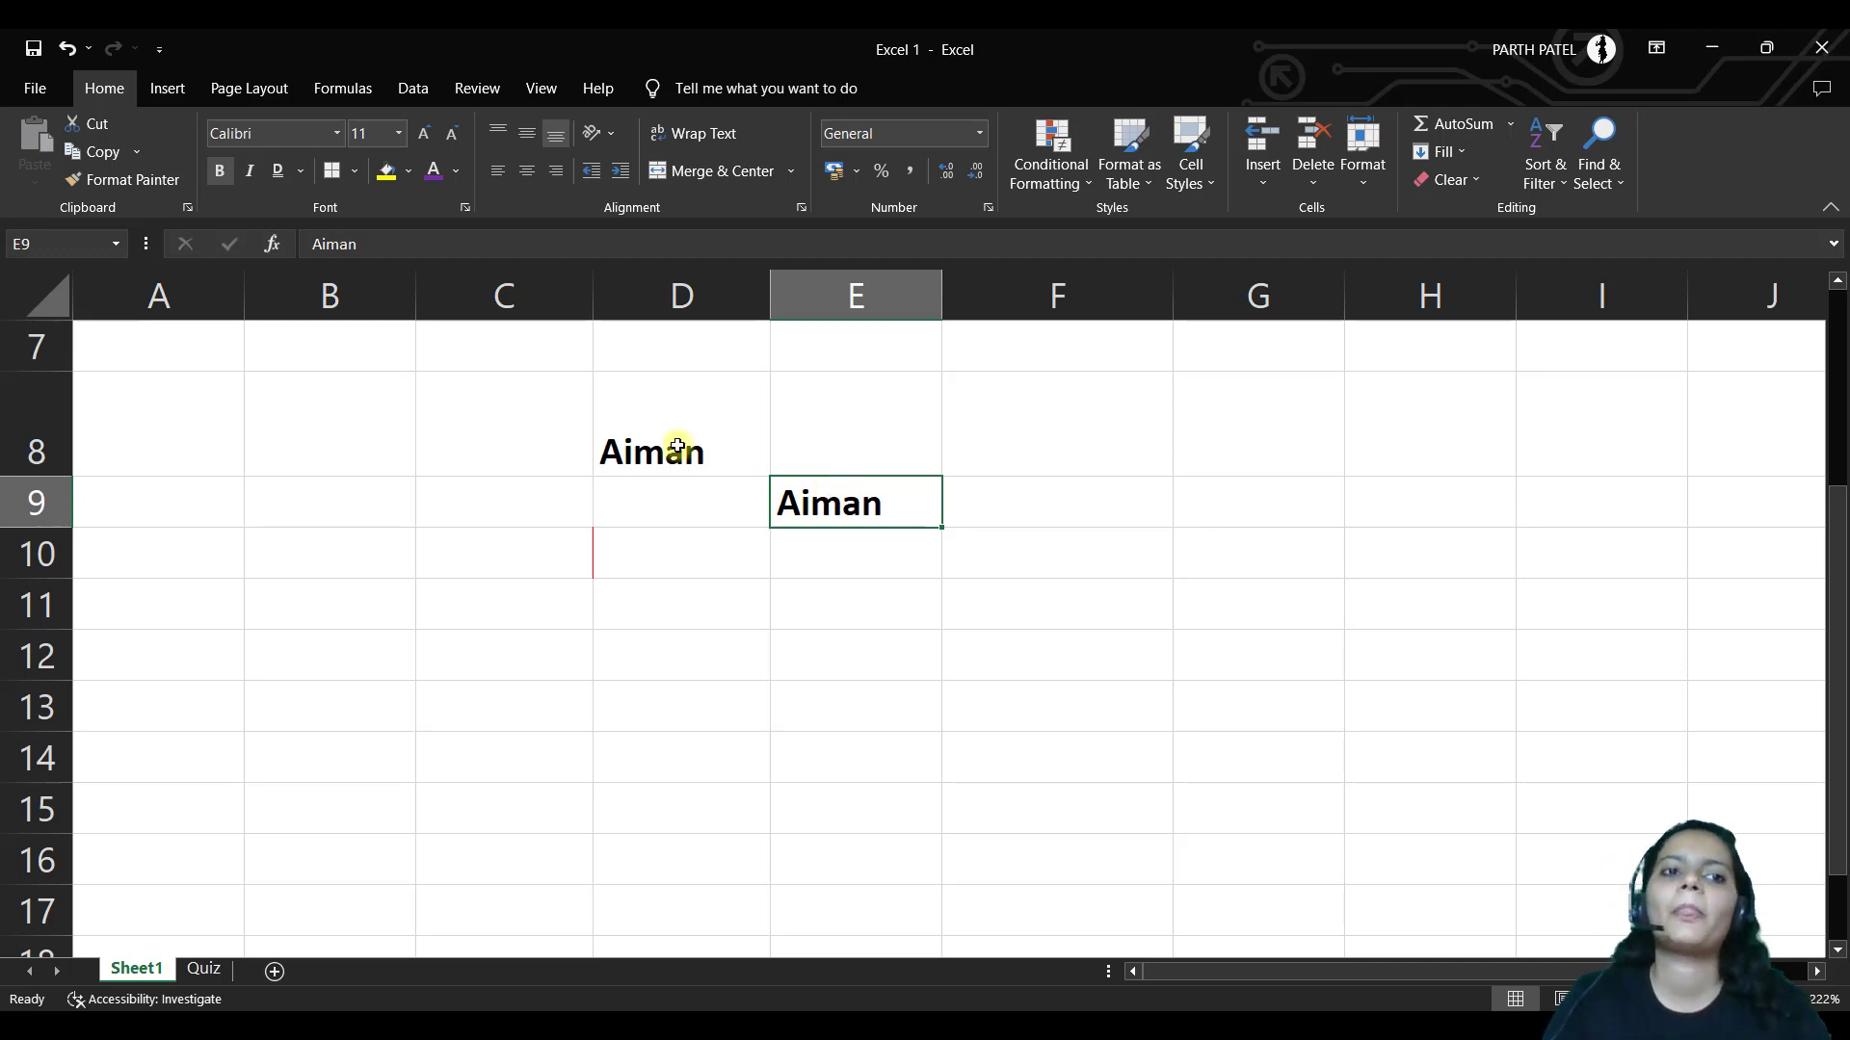
click(675, 602)
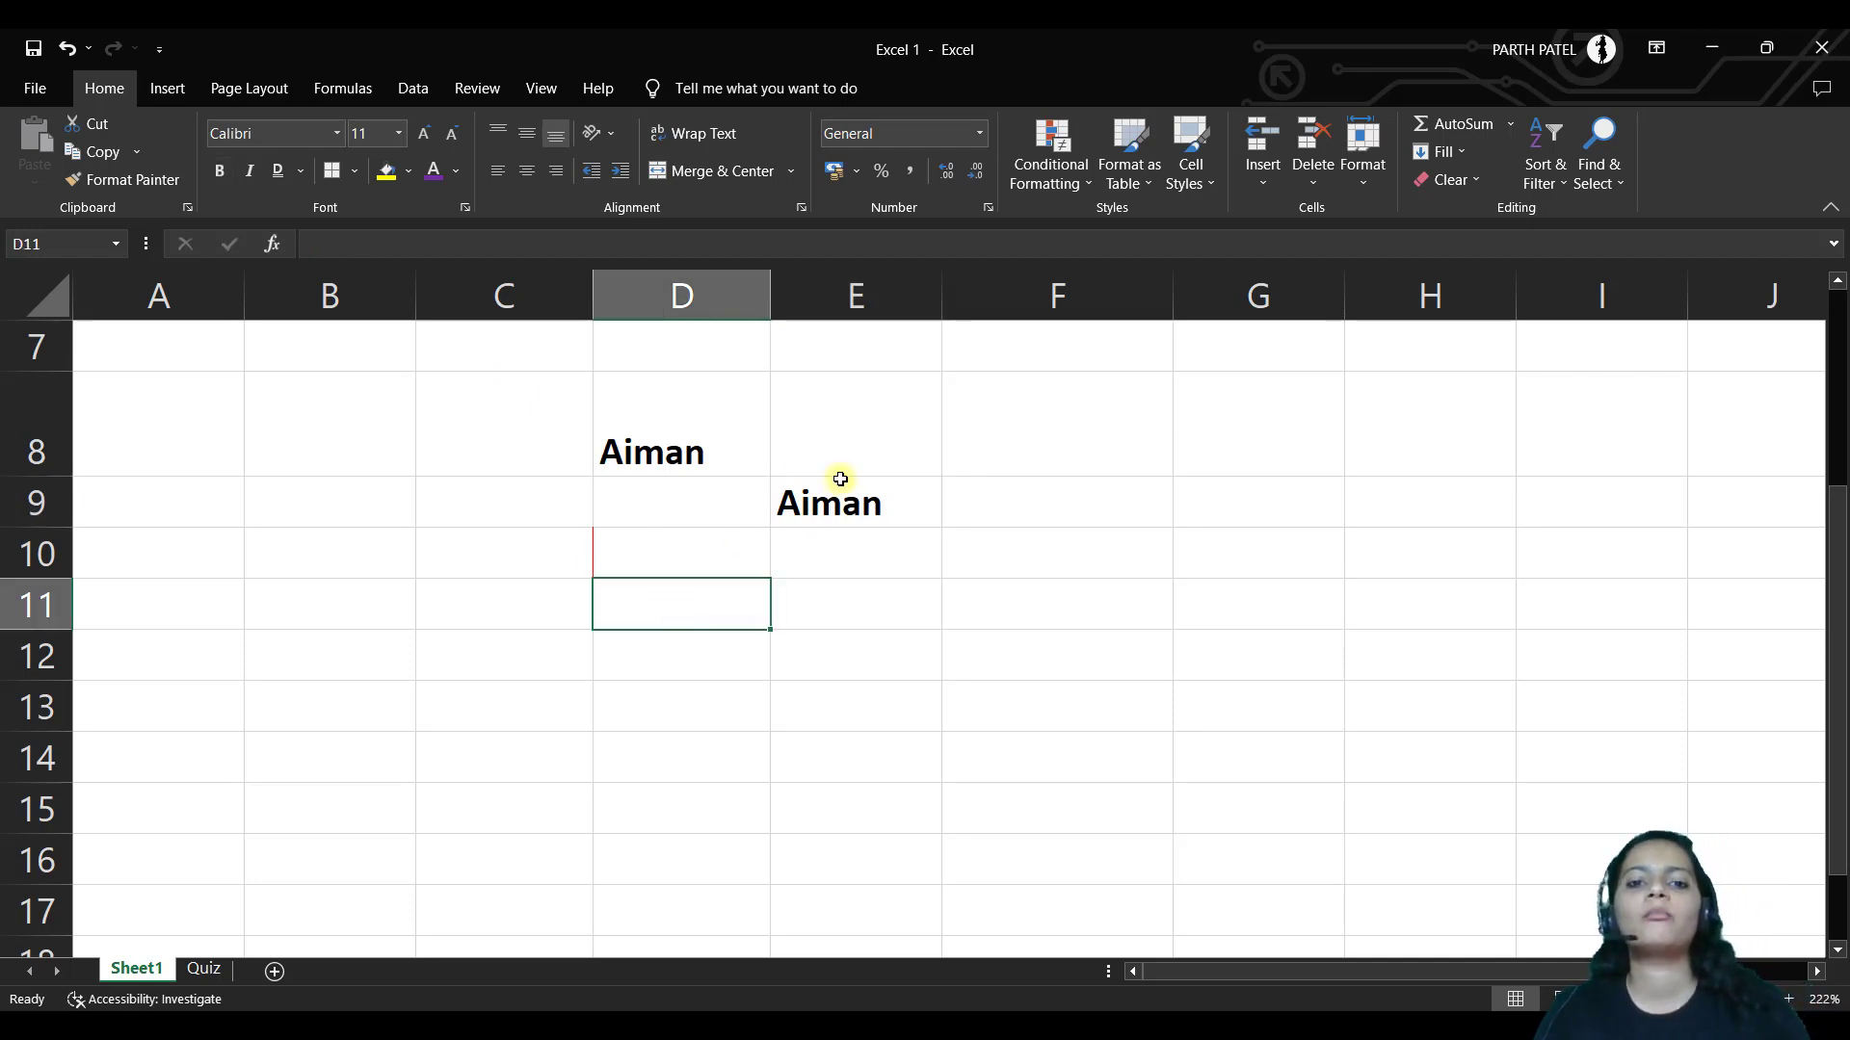
click(843, 493)
key(ctrl+b)
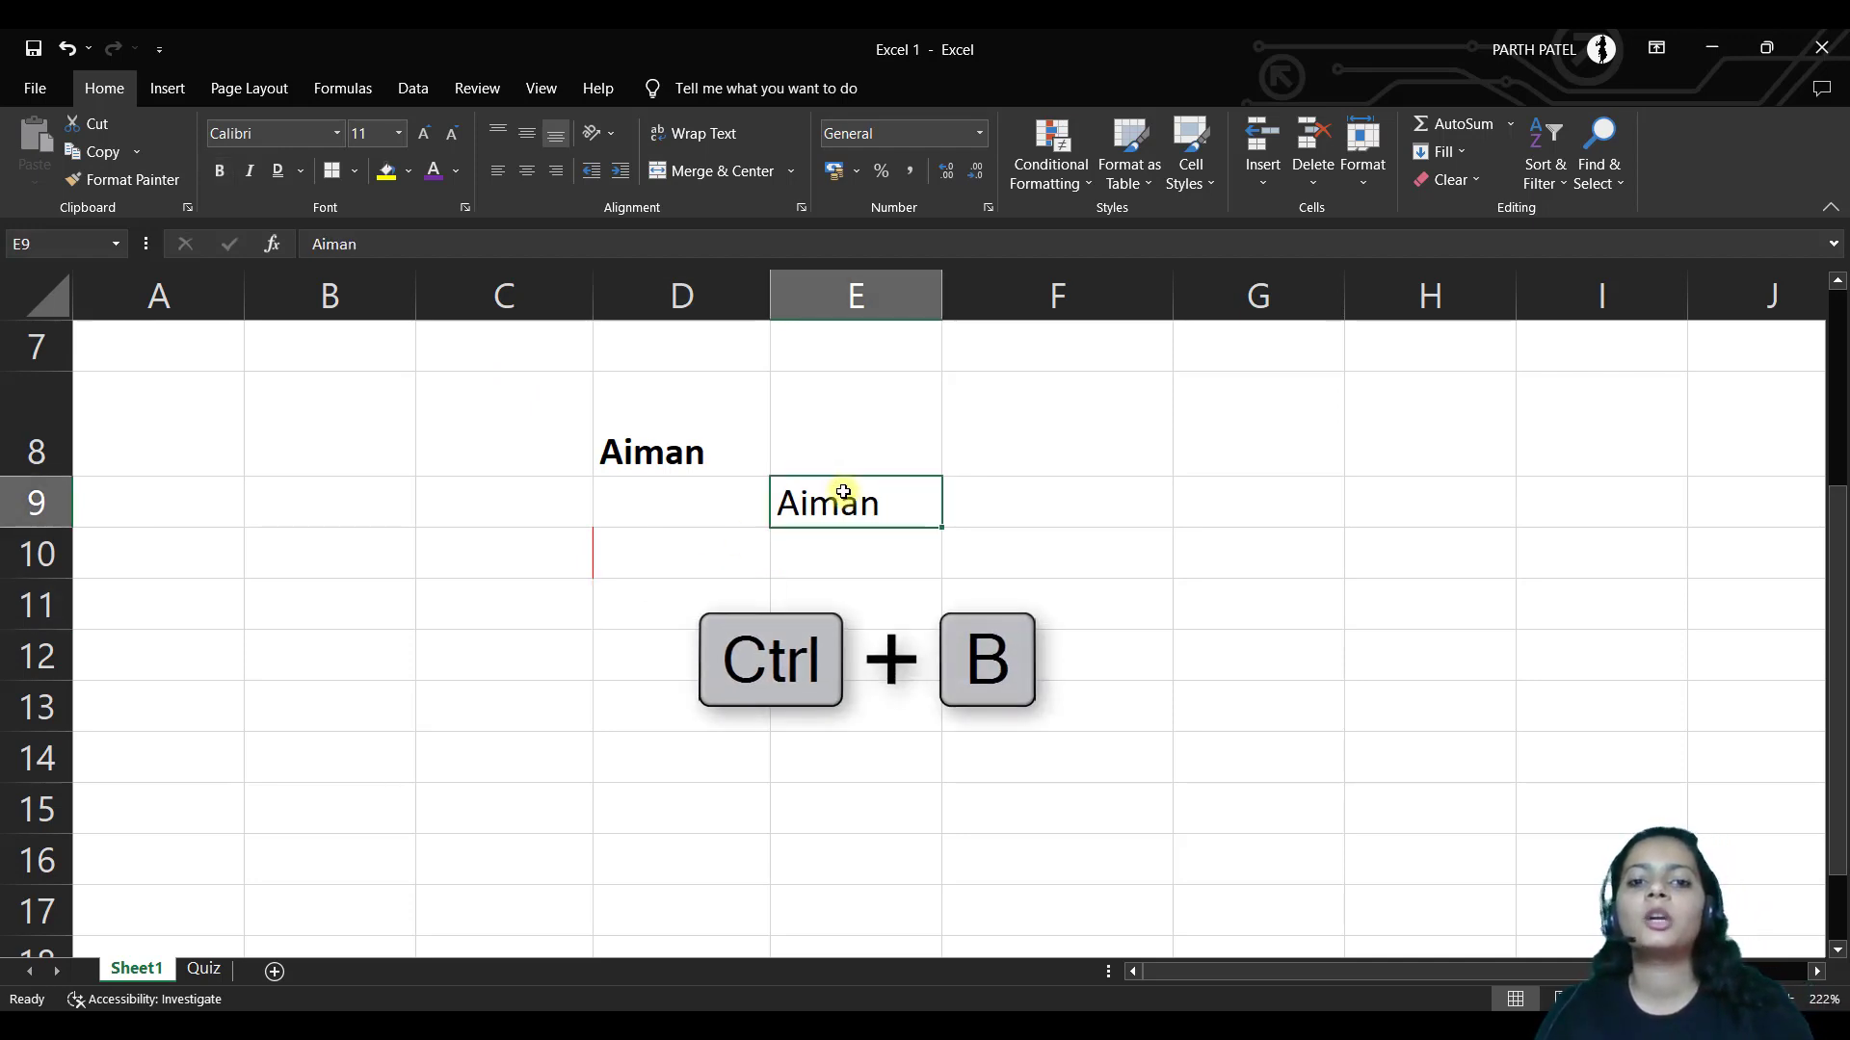
key(ctrl+b)
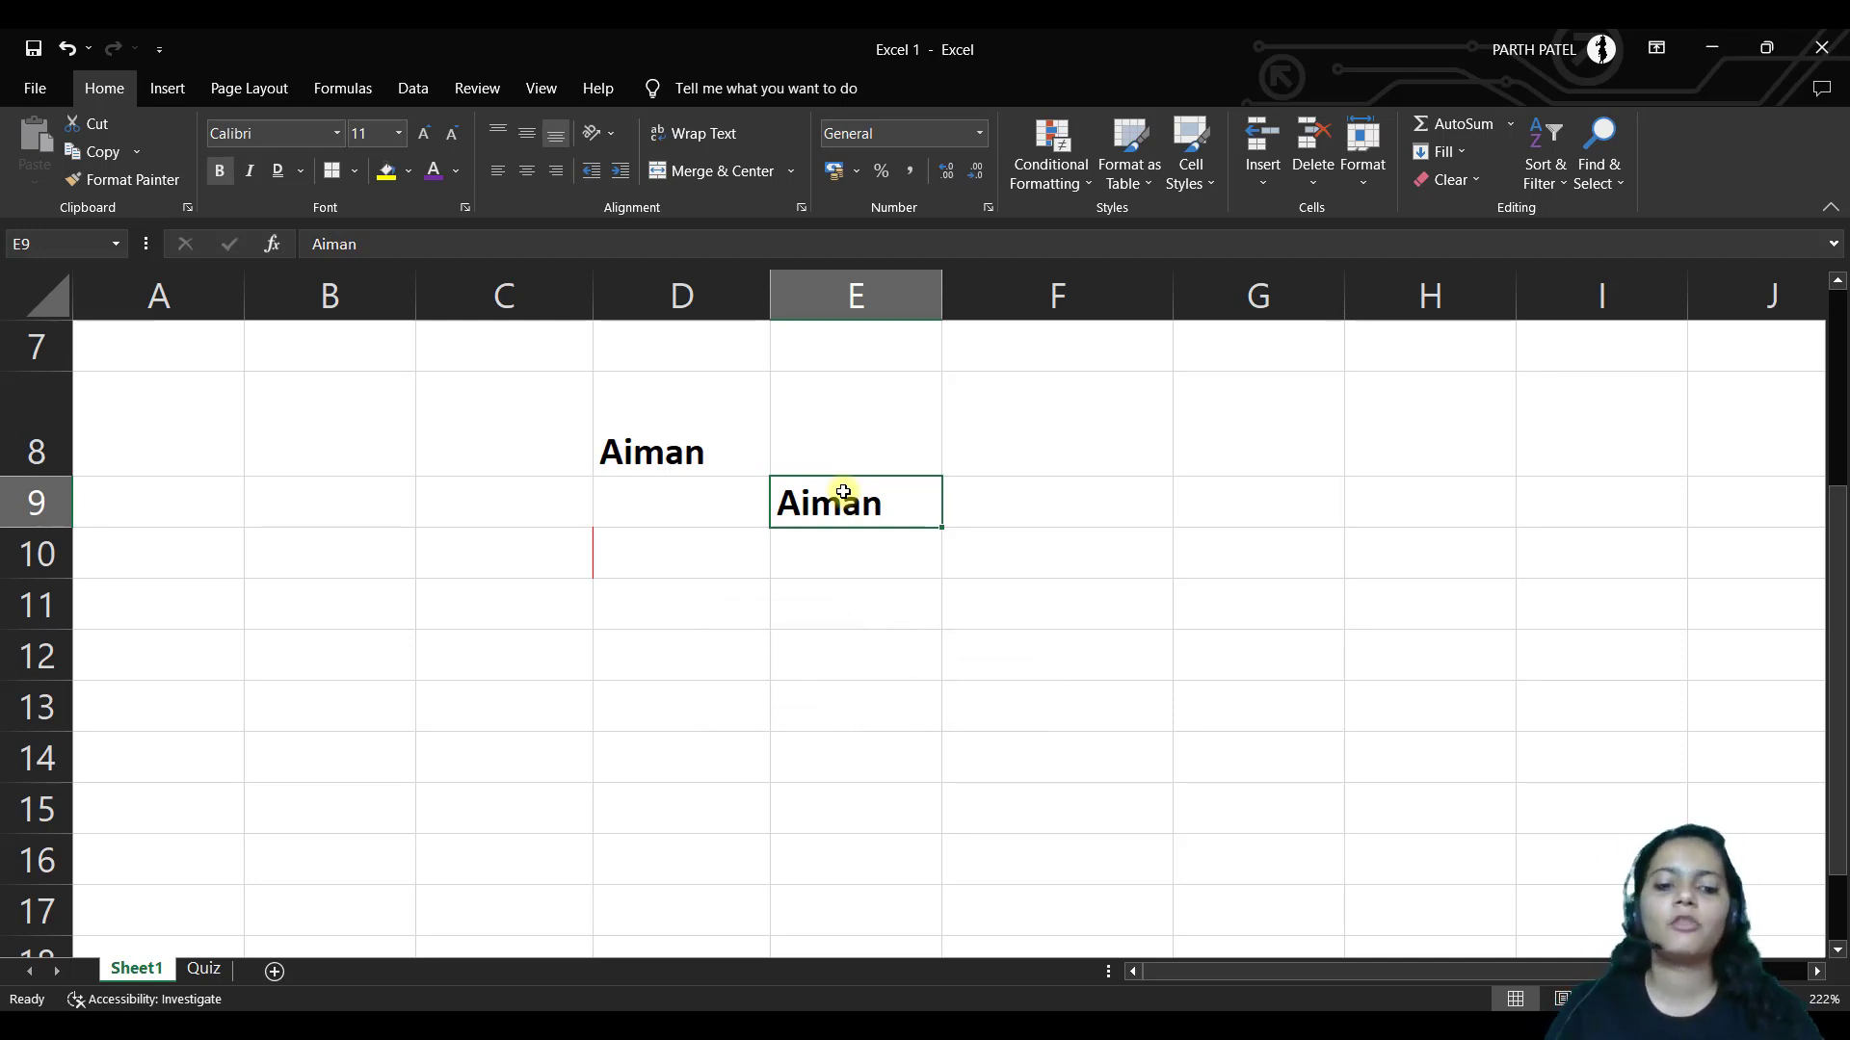
key(ctrl+i)
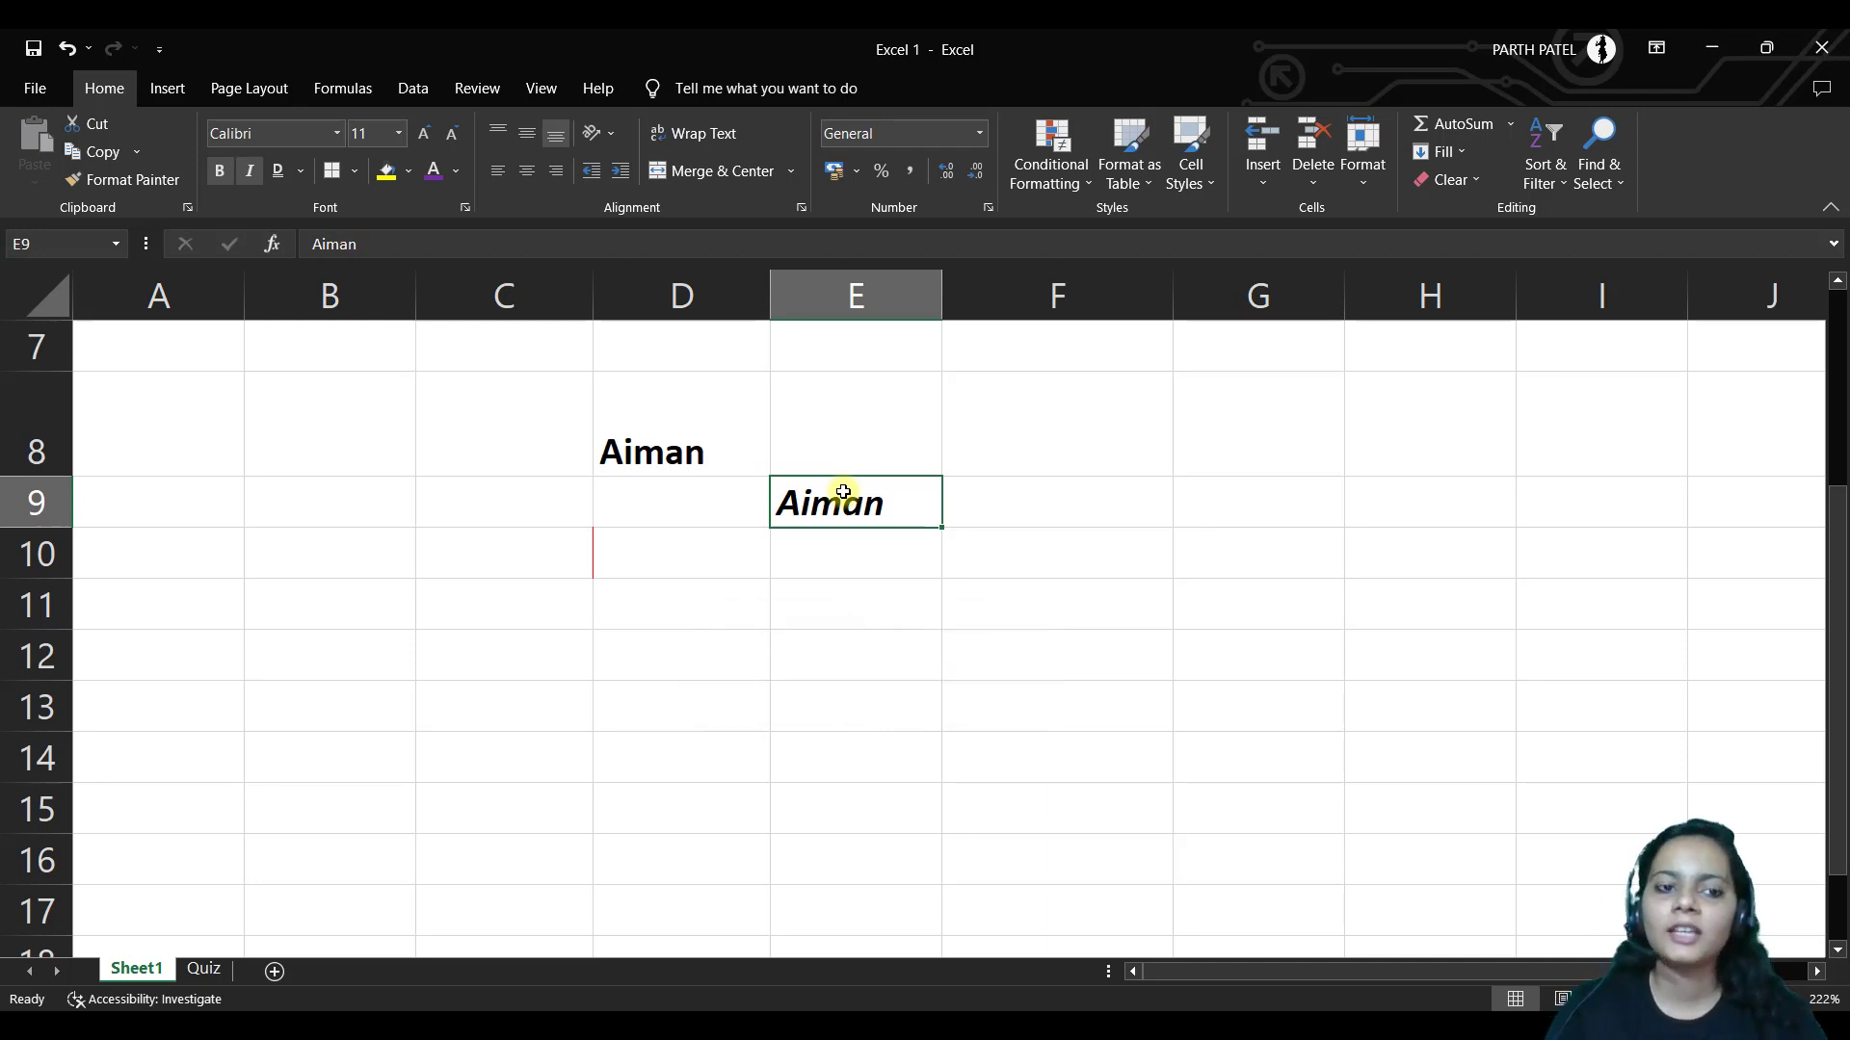
key(ctrl+u)
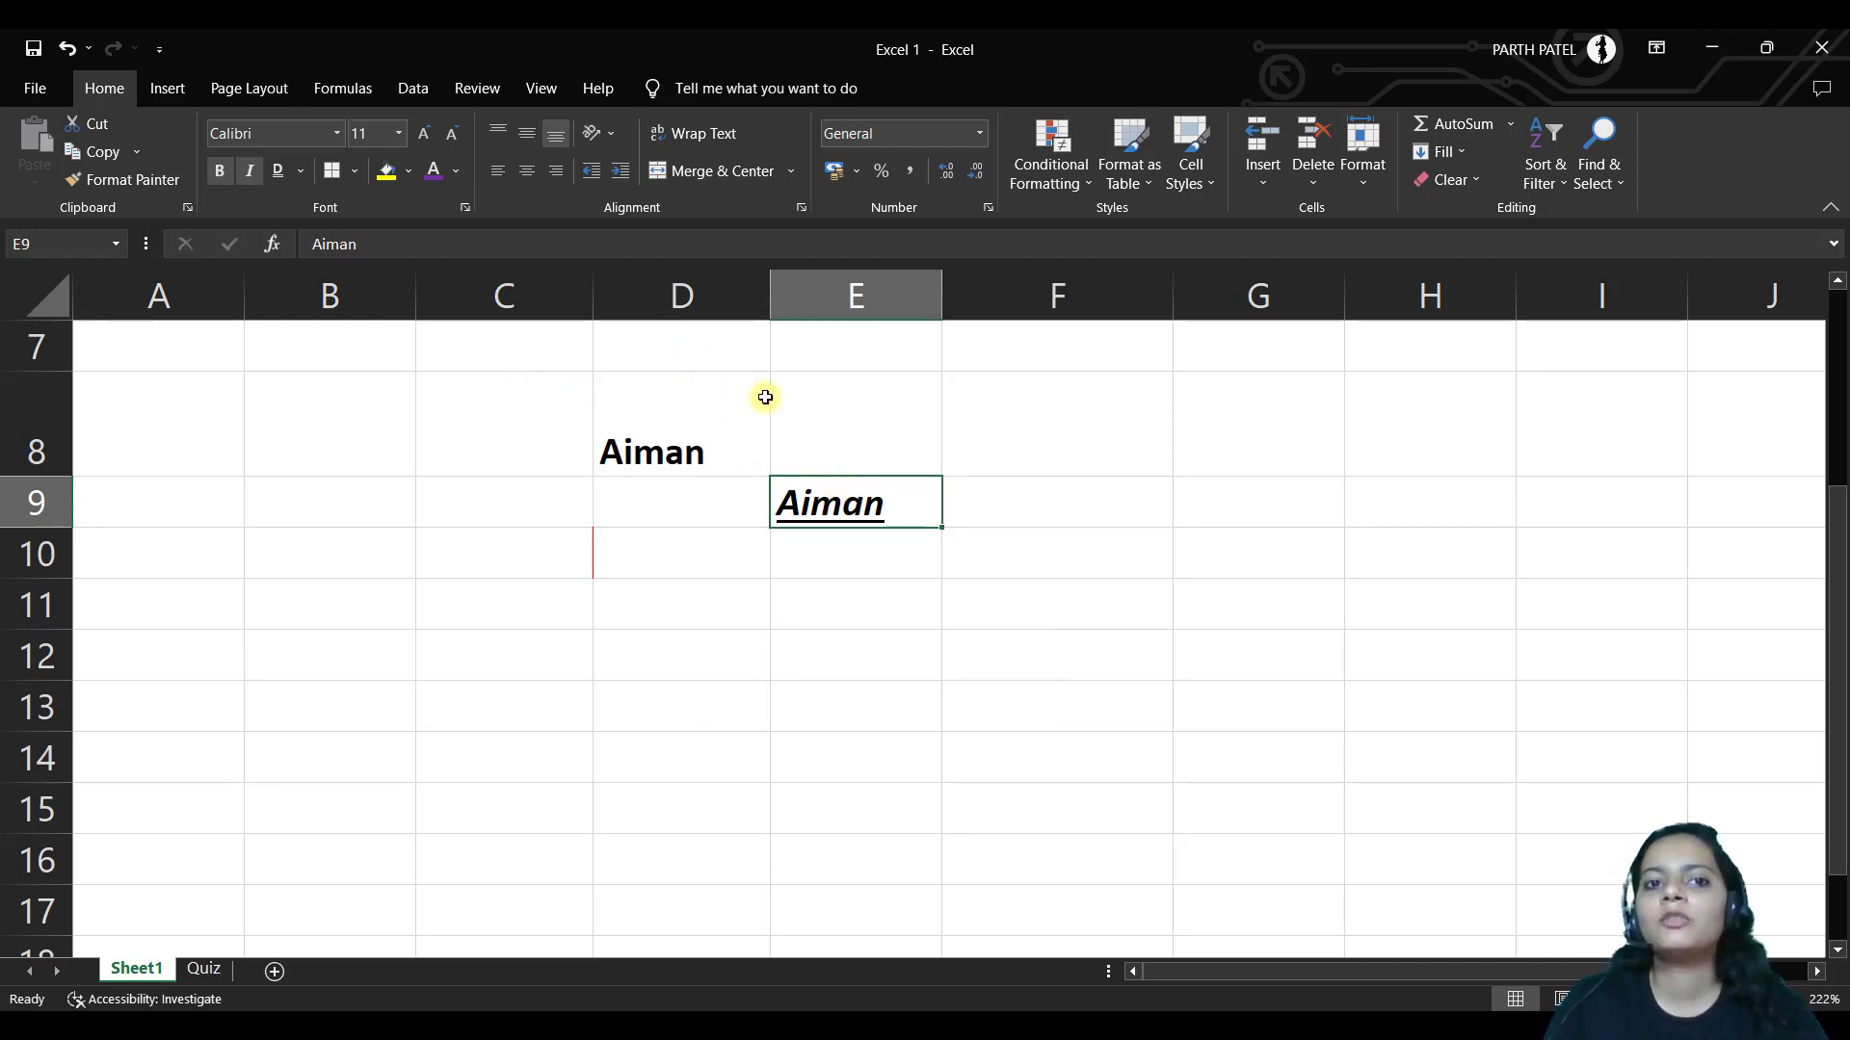
shift+click(1029, 506)
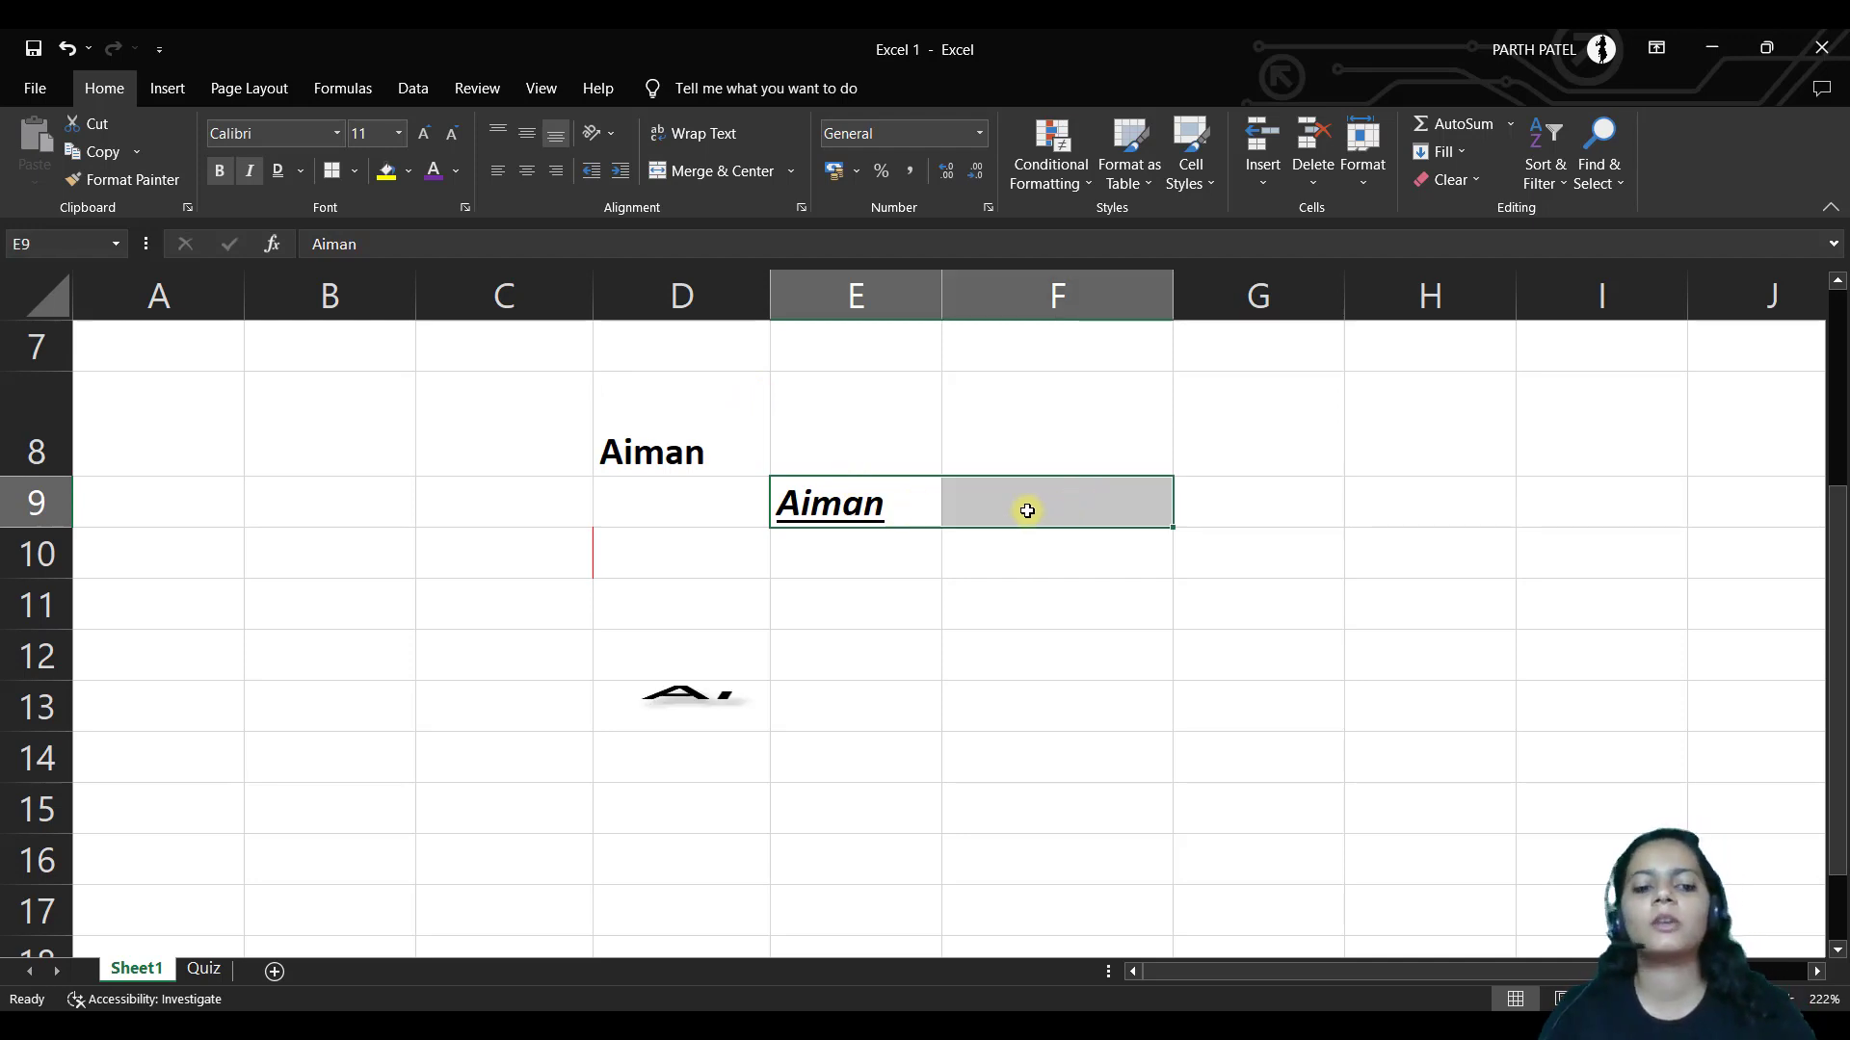
key(alt)
key(h)
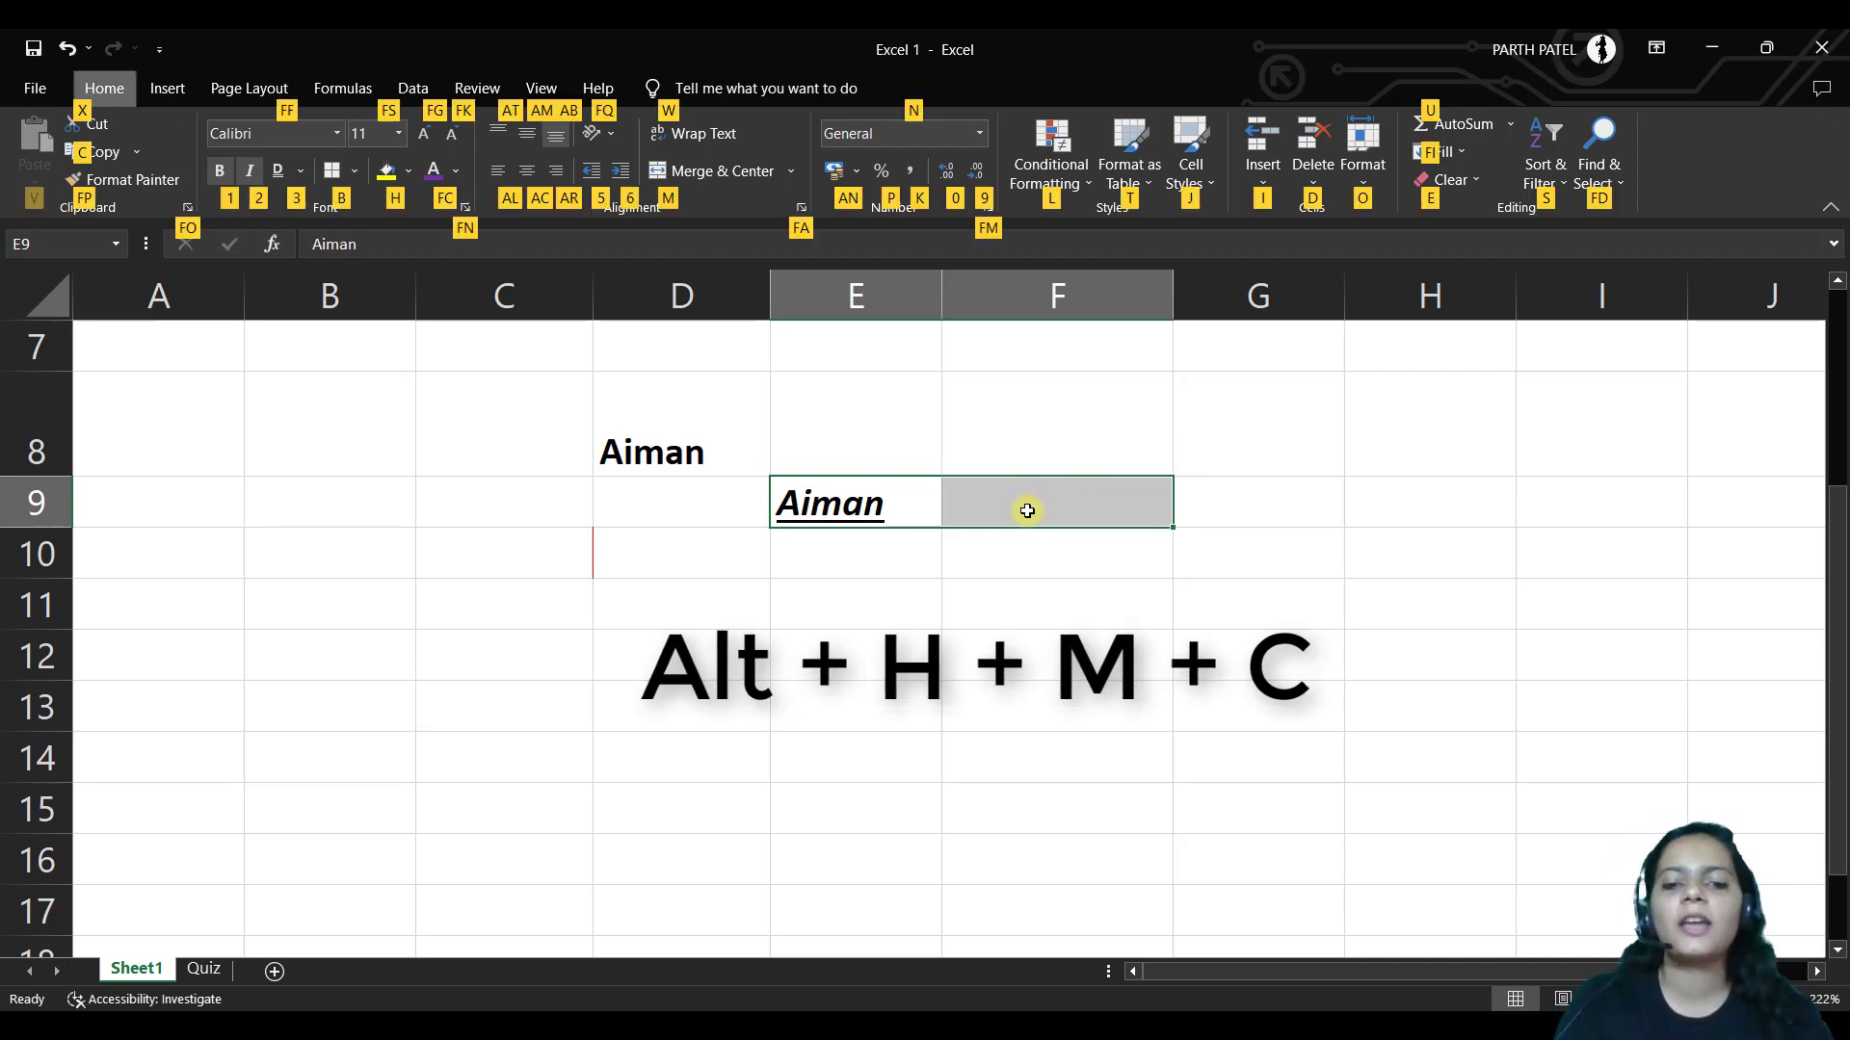
key(m)
key(c)
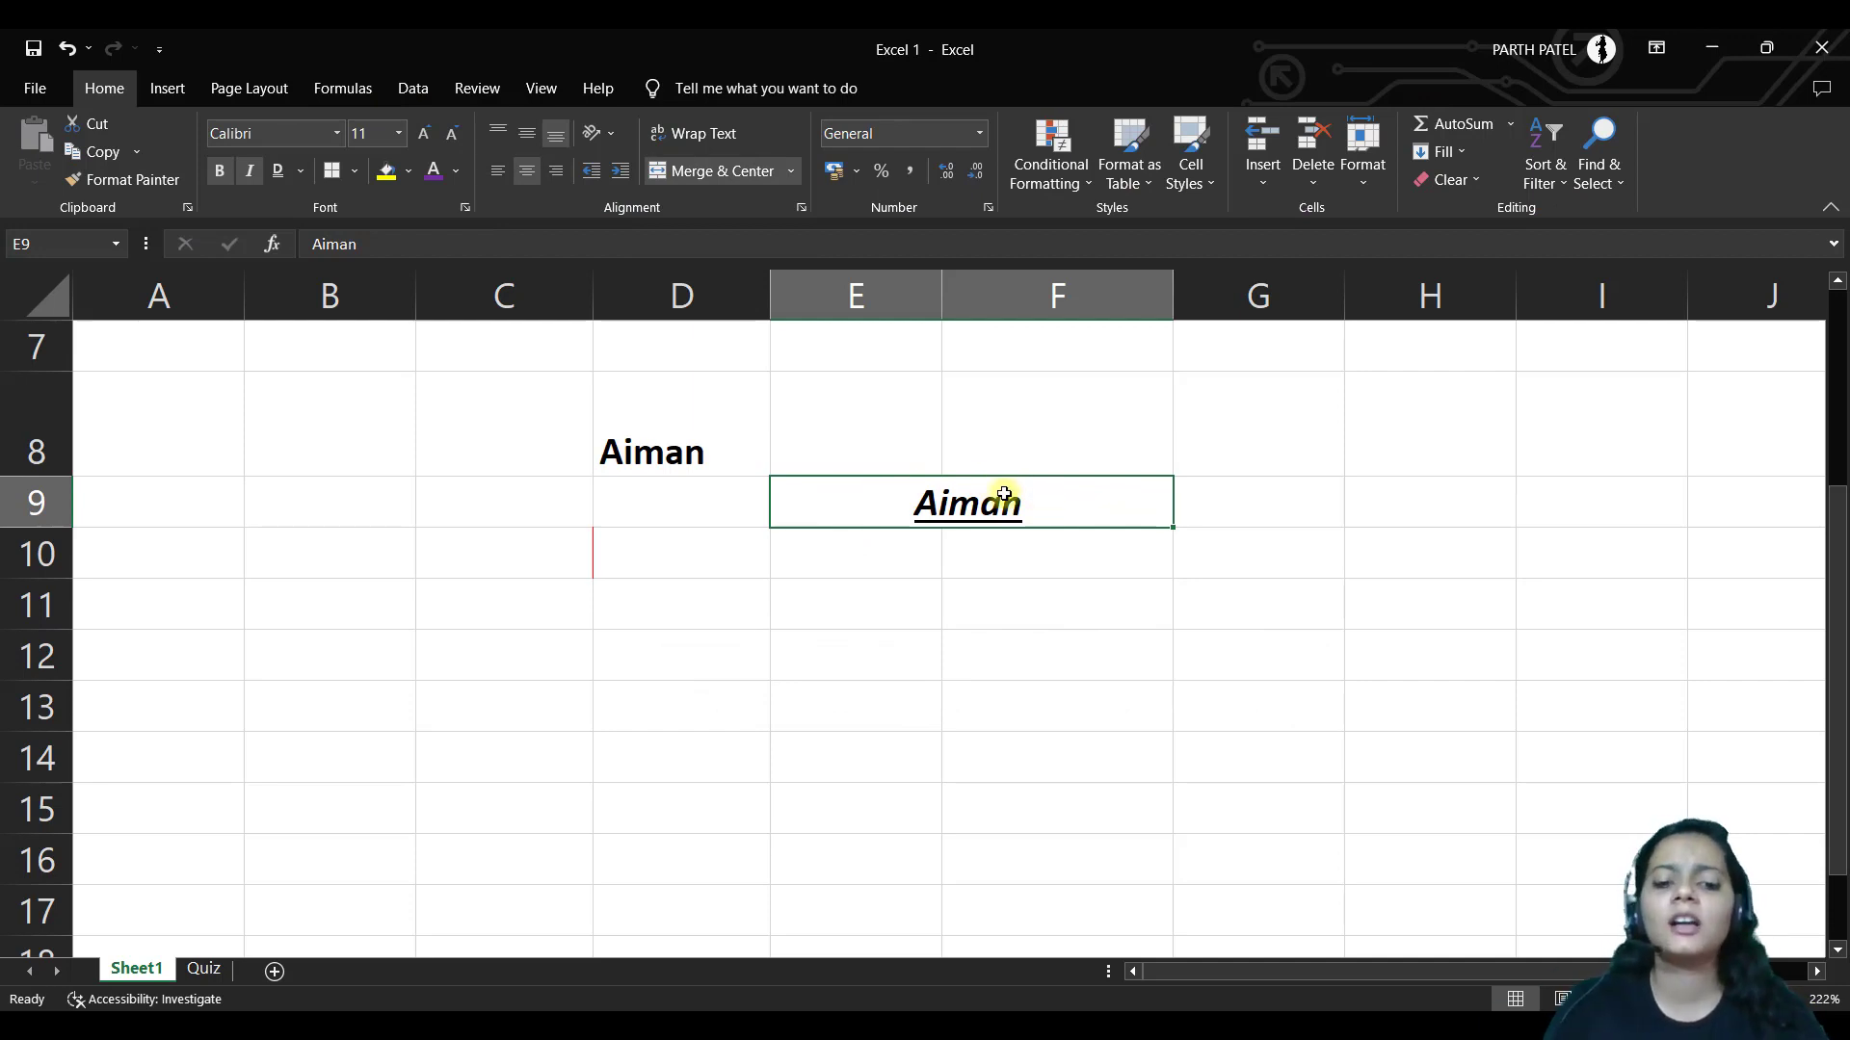
key(alt+h)
key(m)
key(u)
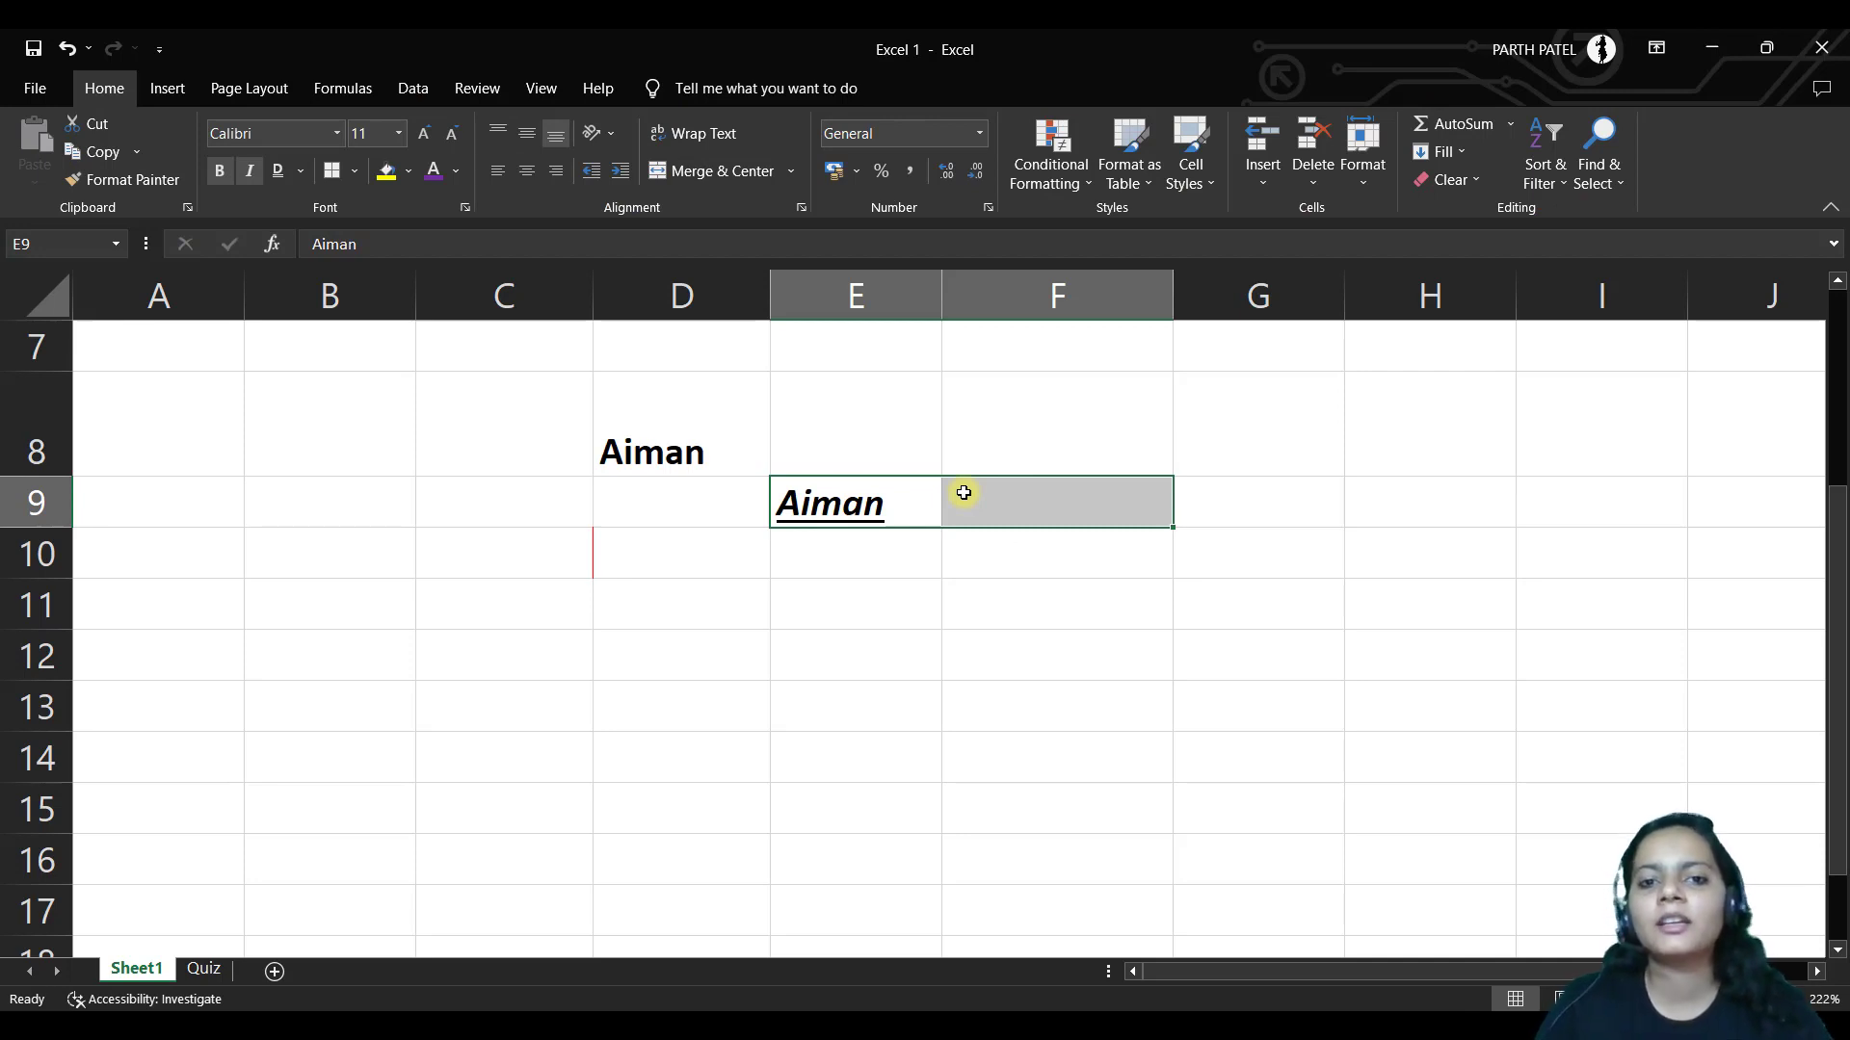
Append the surname to E9's name and apply Wrap Text with Alt+H, W
click(929, 494)
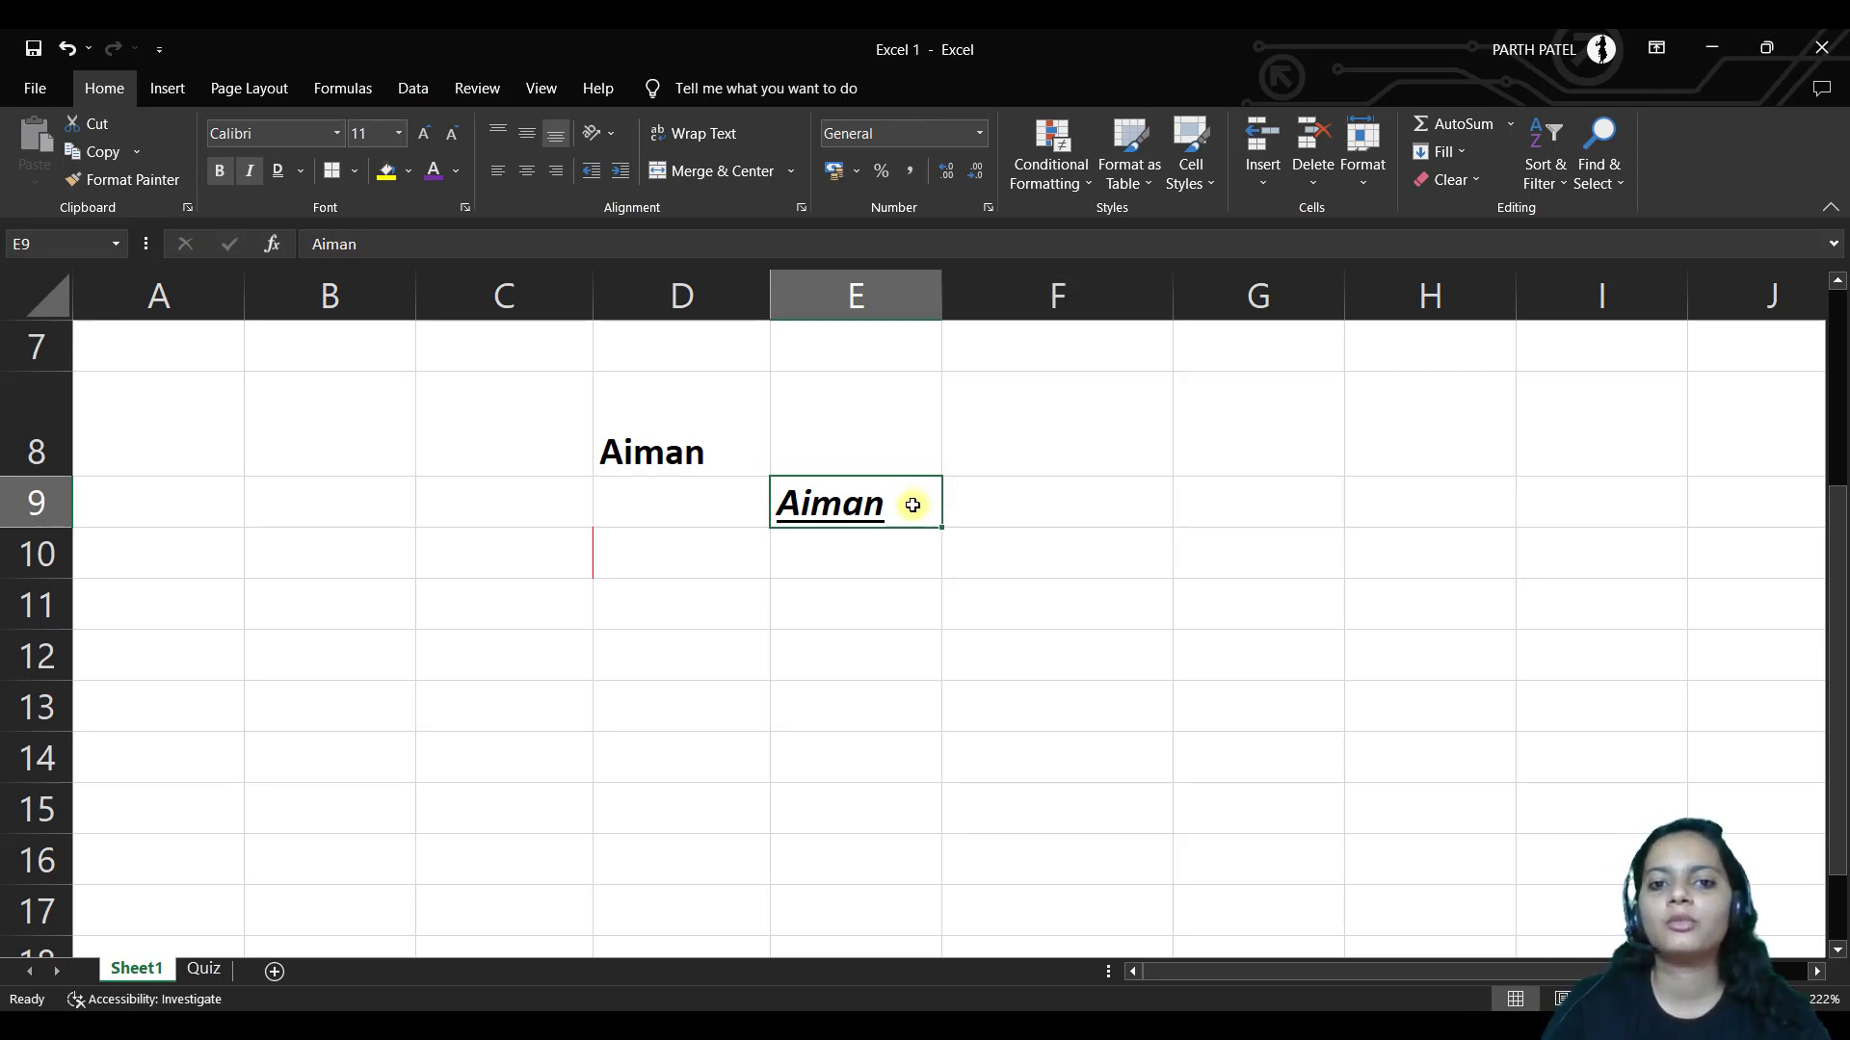
double_click(909, 507)
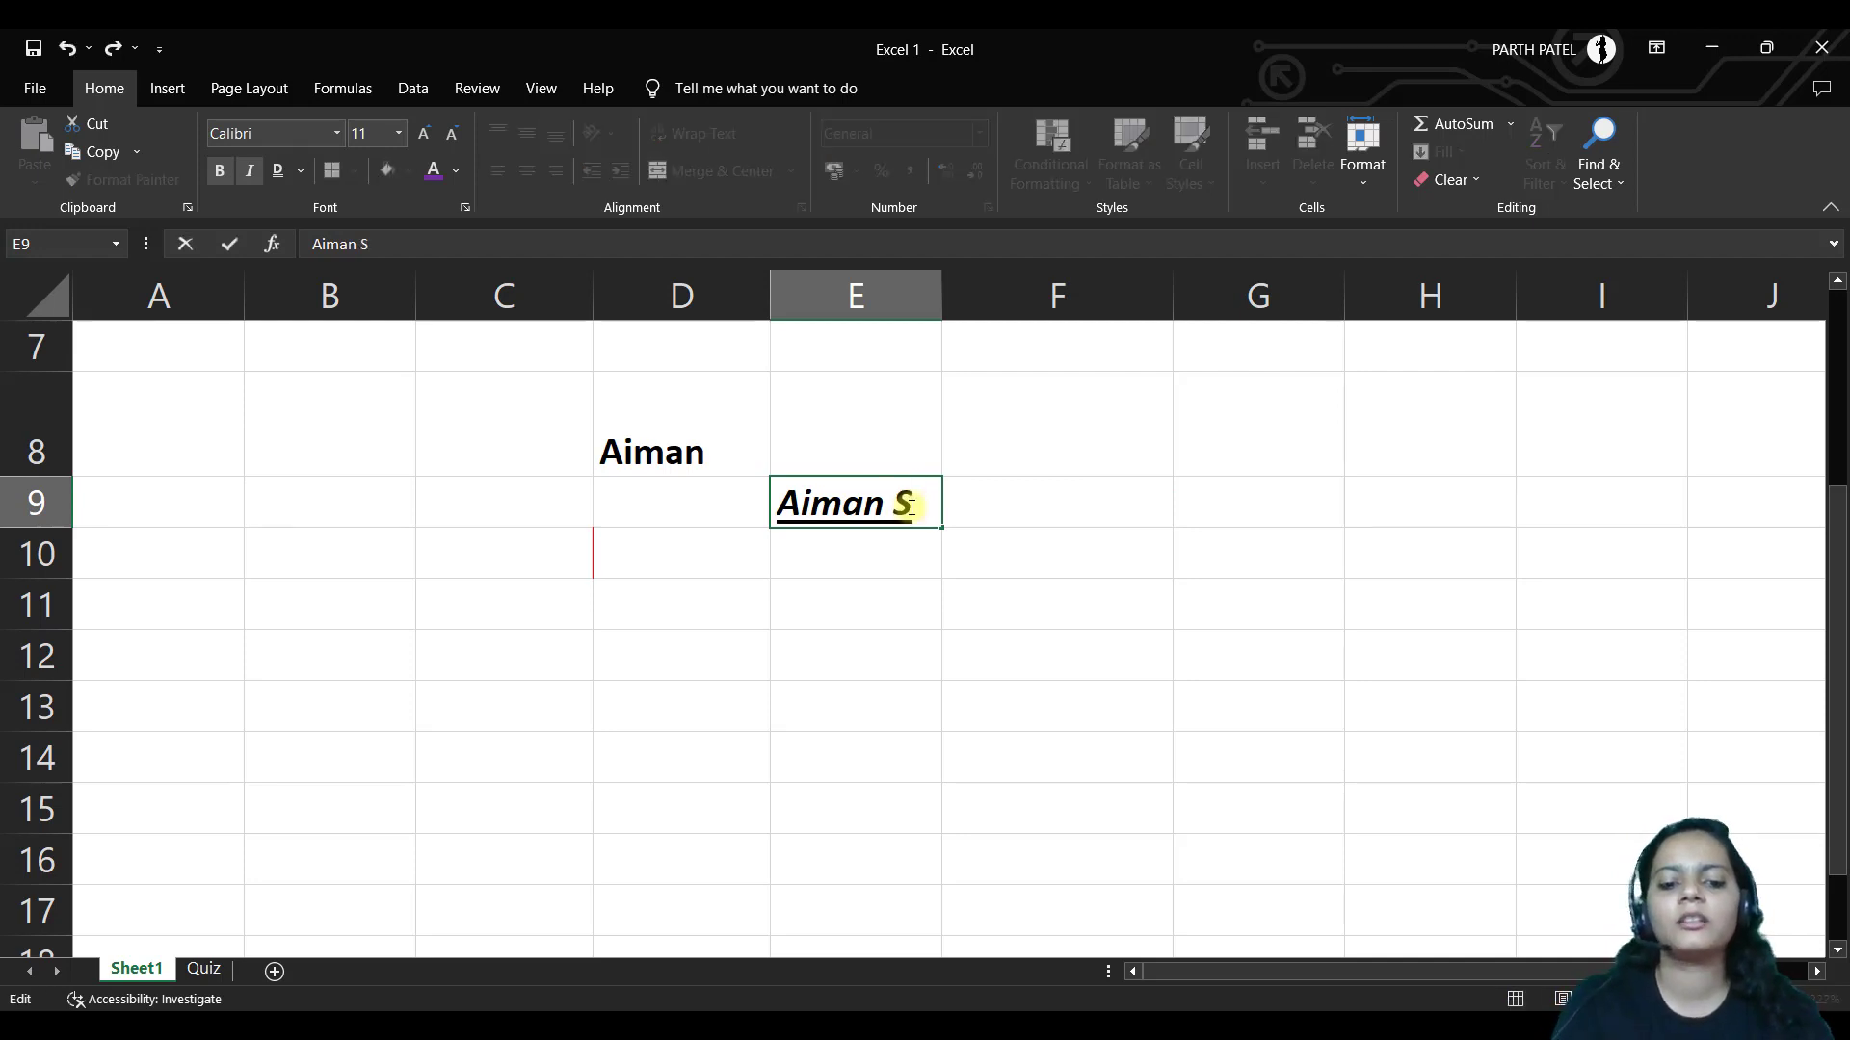
key(Return)
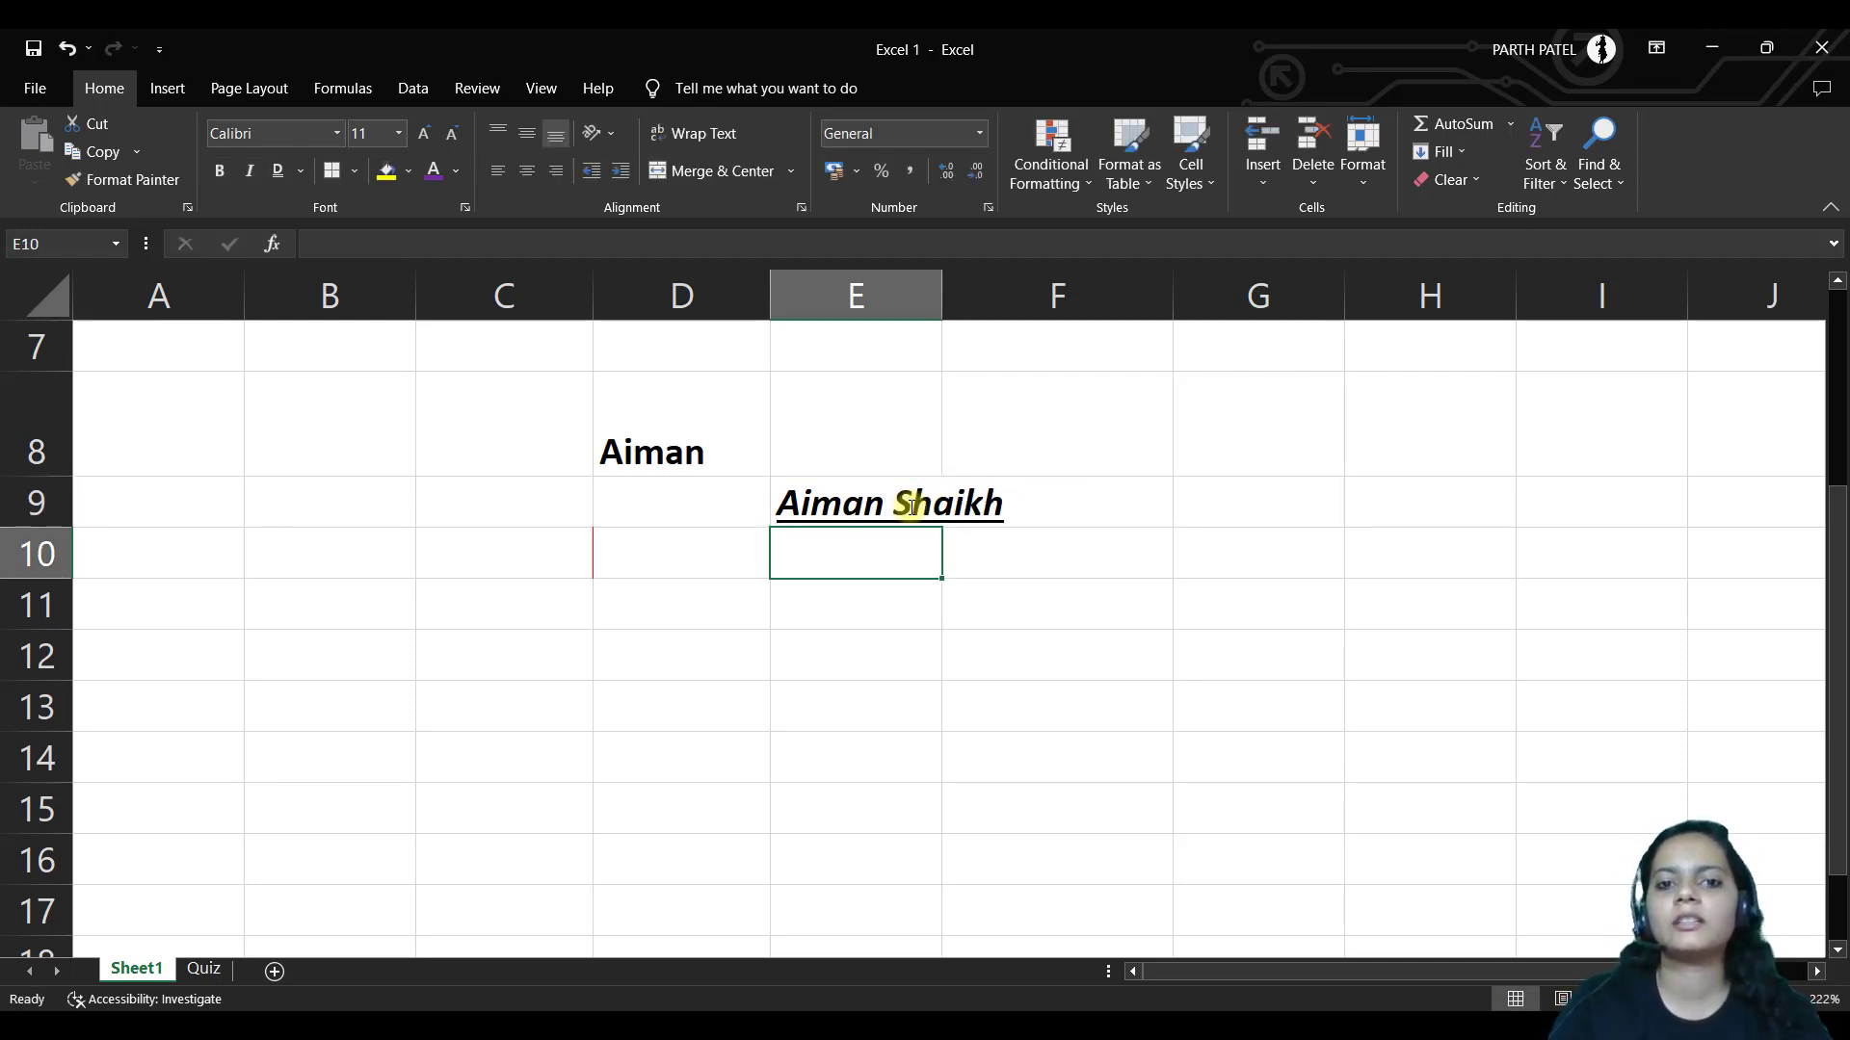
click(891, 509)
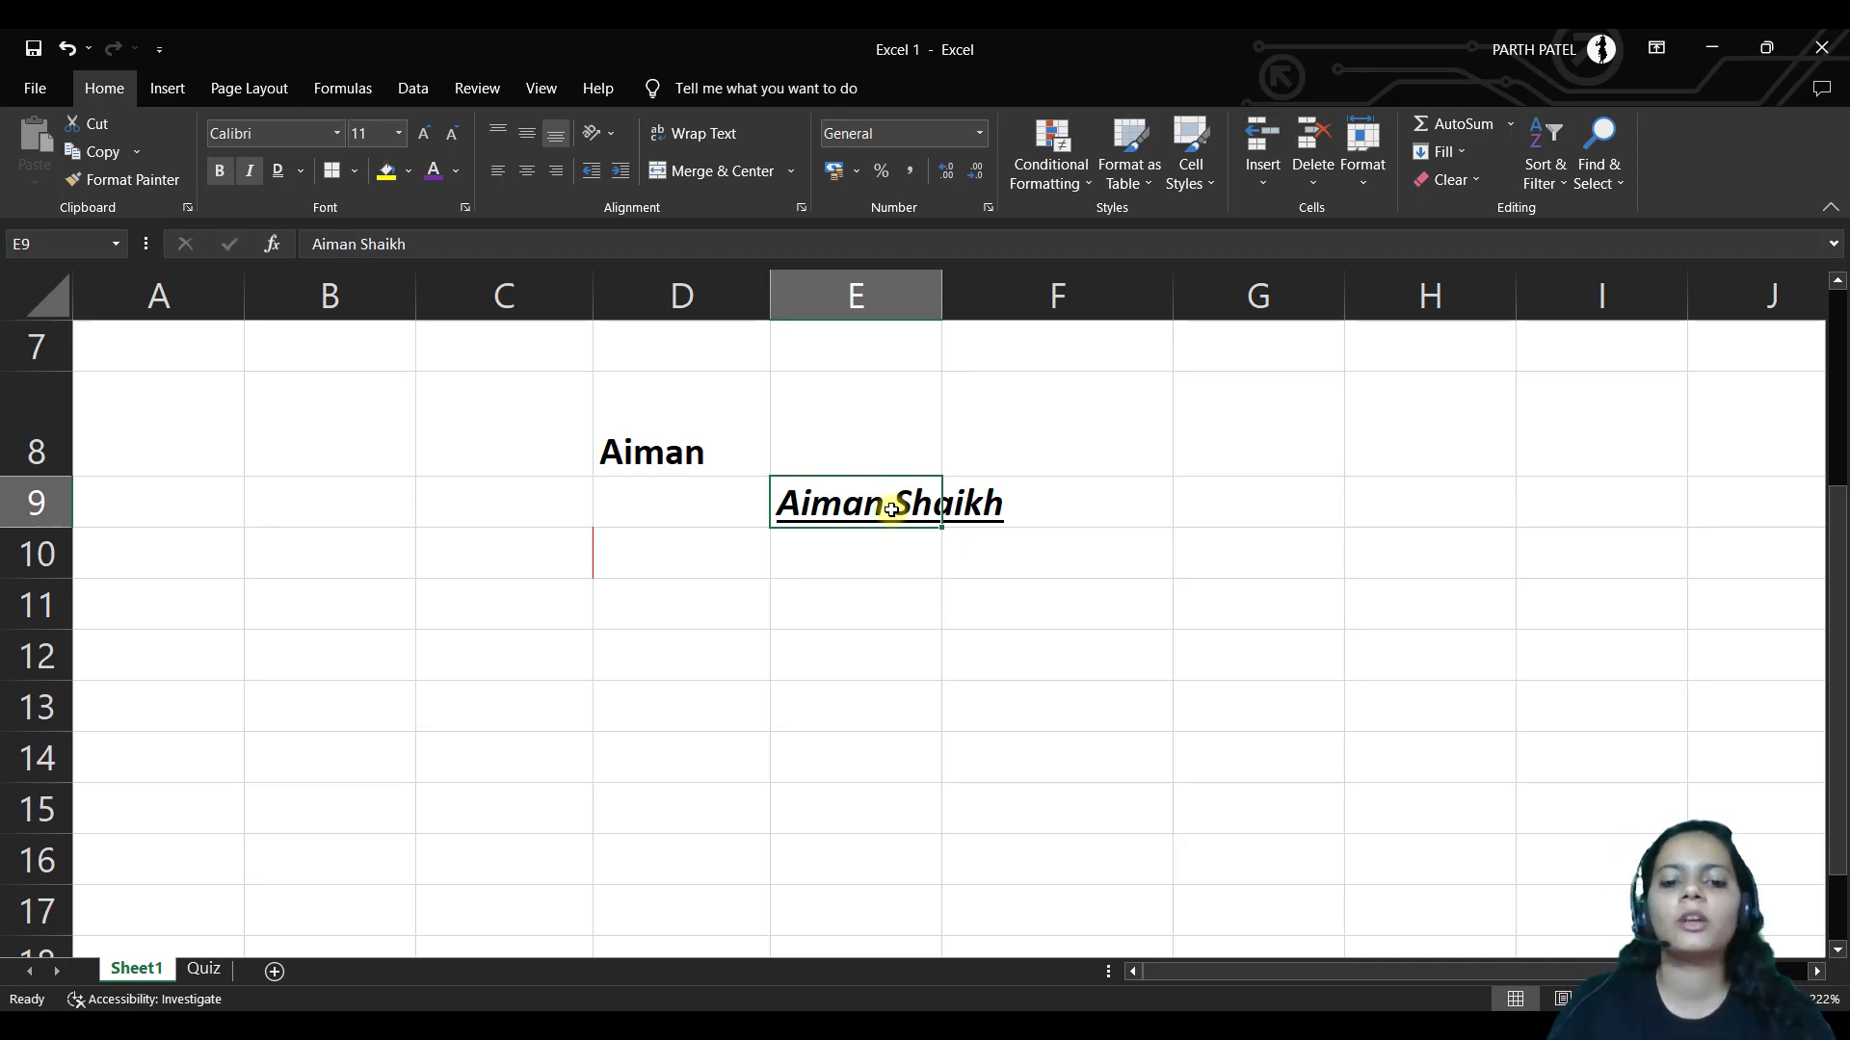
key(alt+h)
key(w)
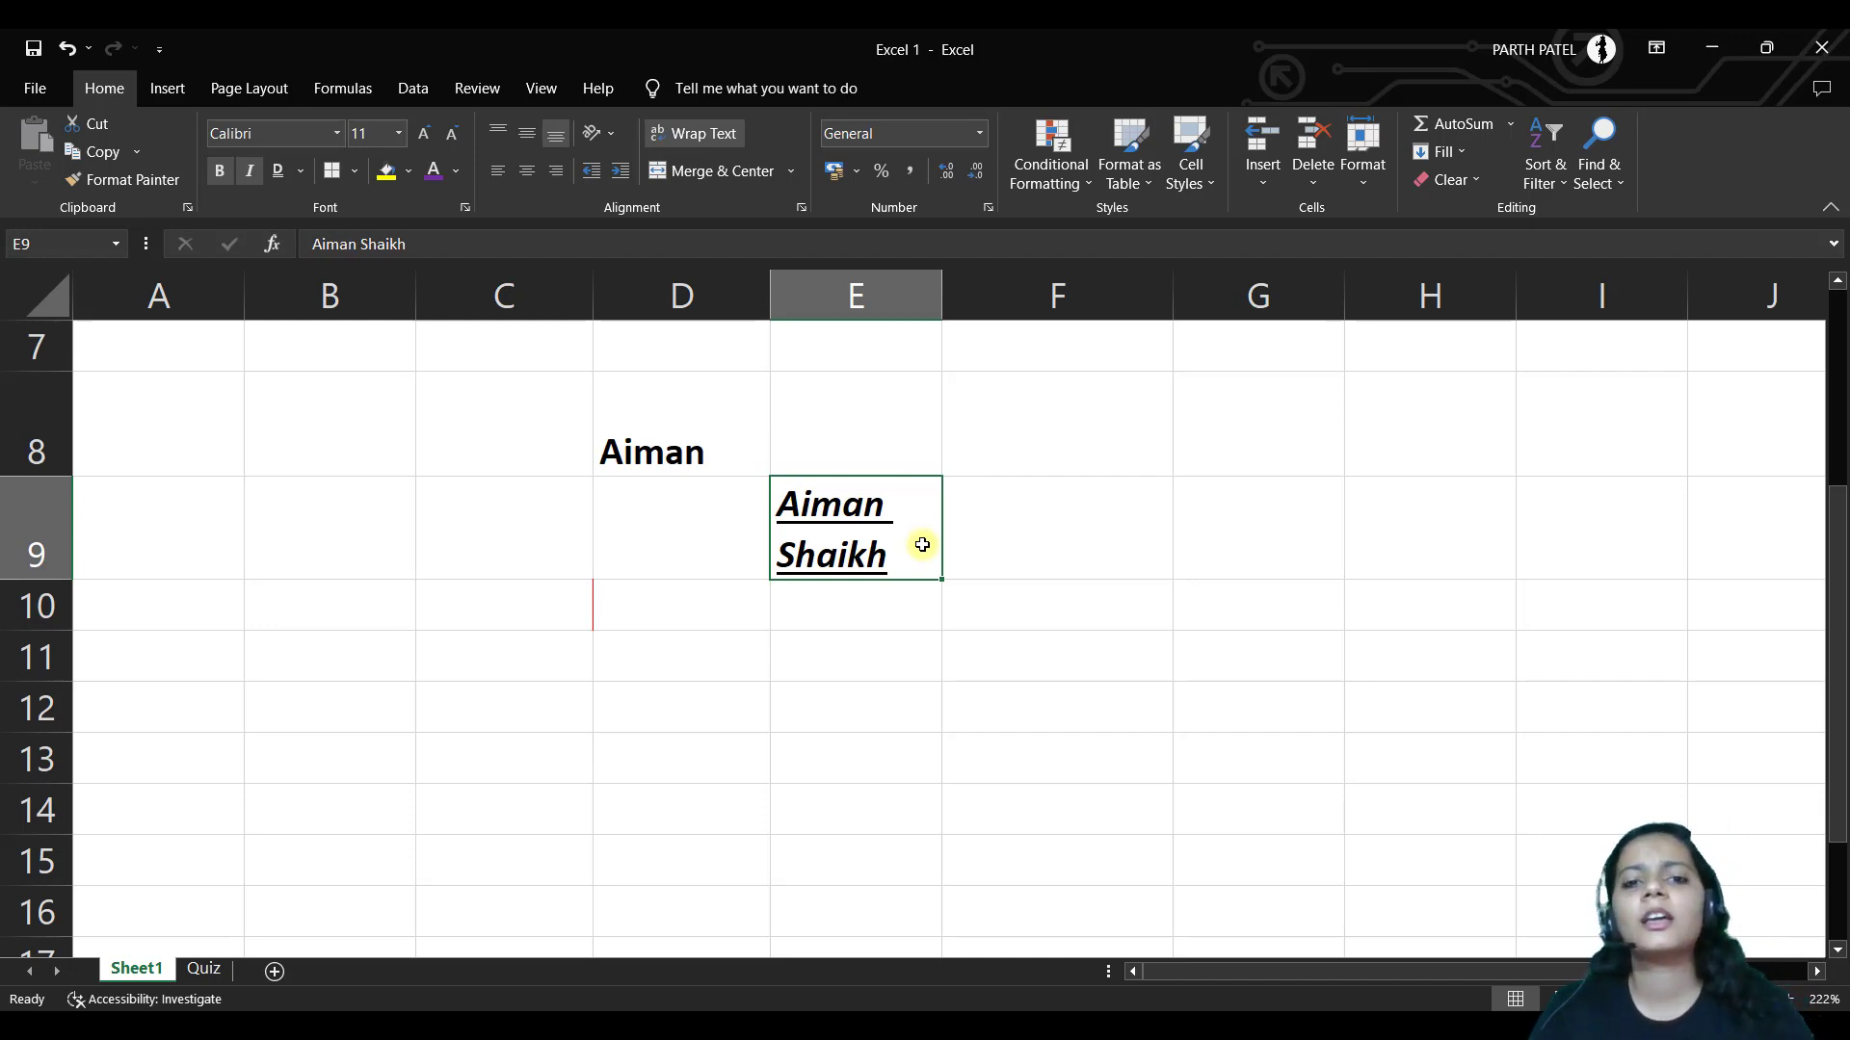
key(alt)
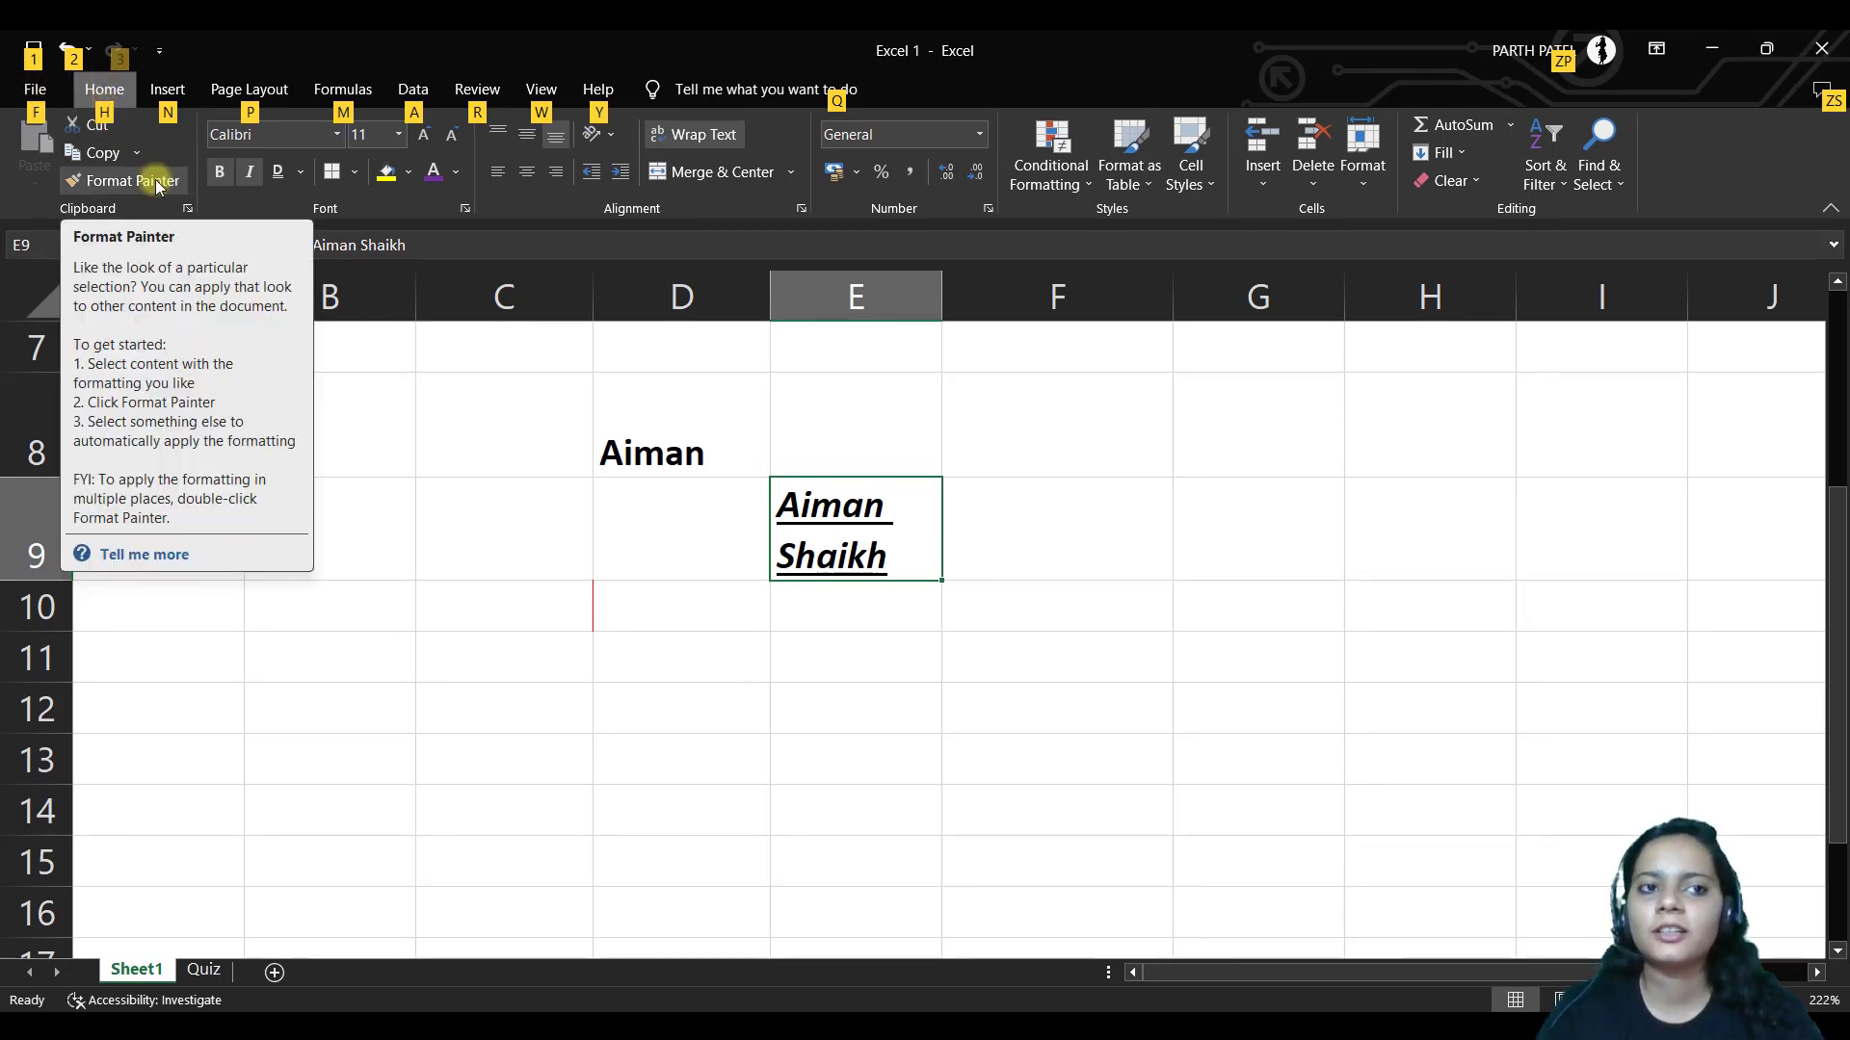
Glance at the File start page, return to the sheet, and show the Home-tab KeyTips with Alt+H
click(29, 100)
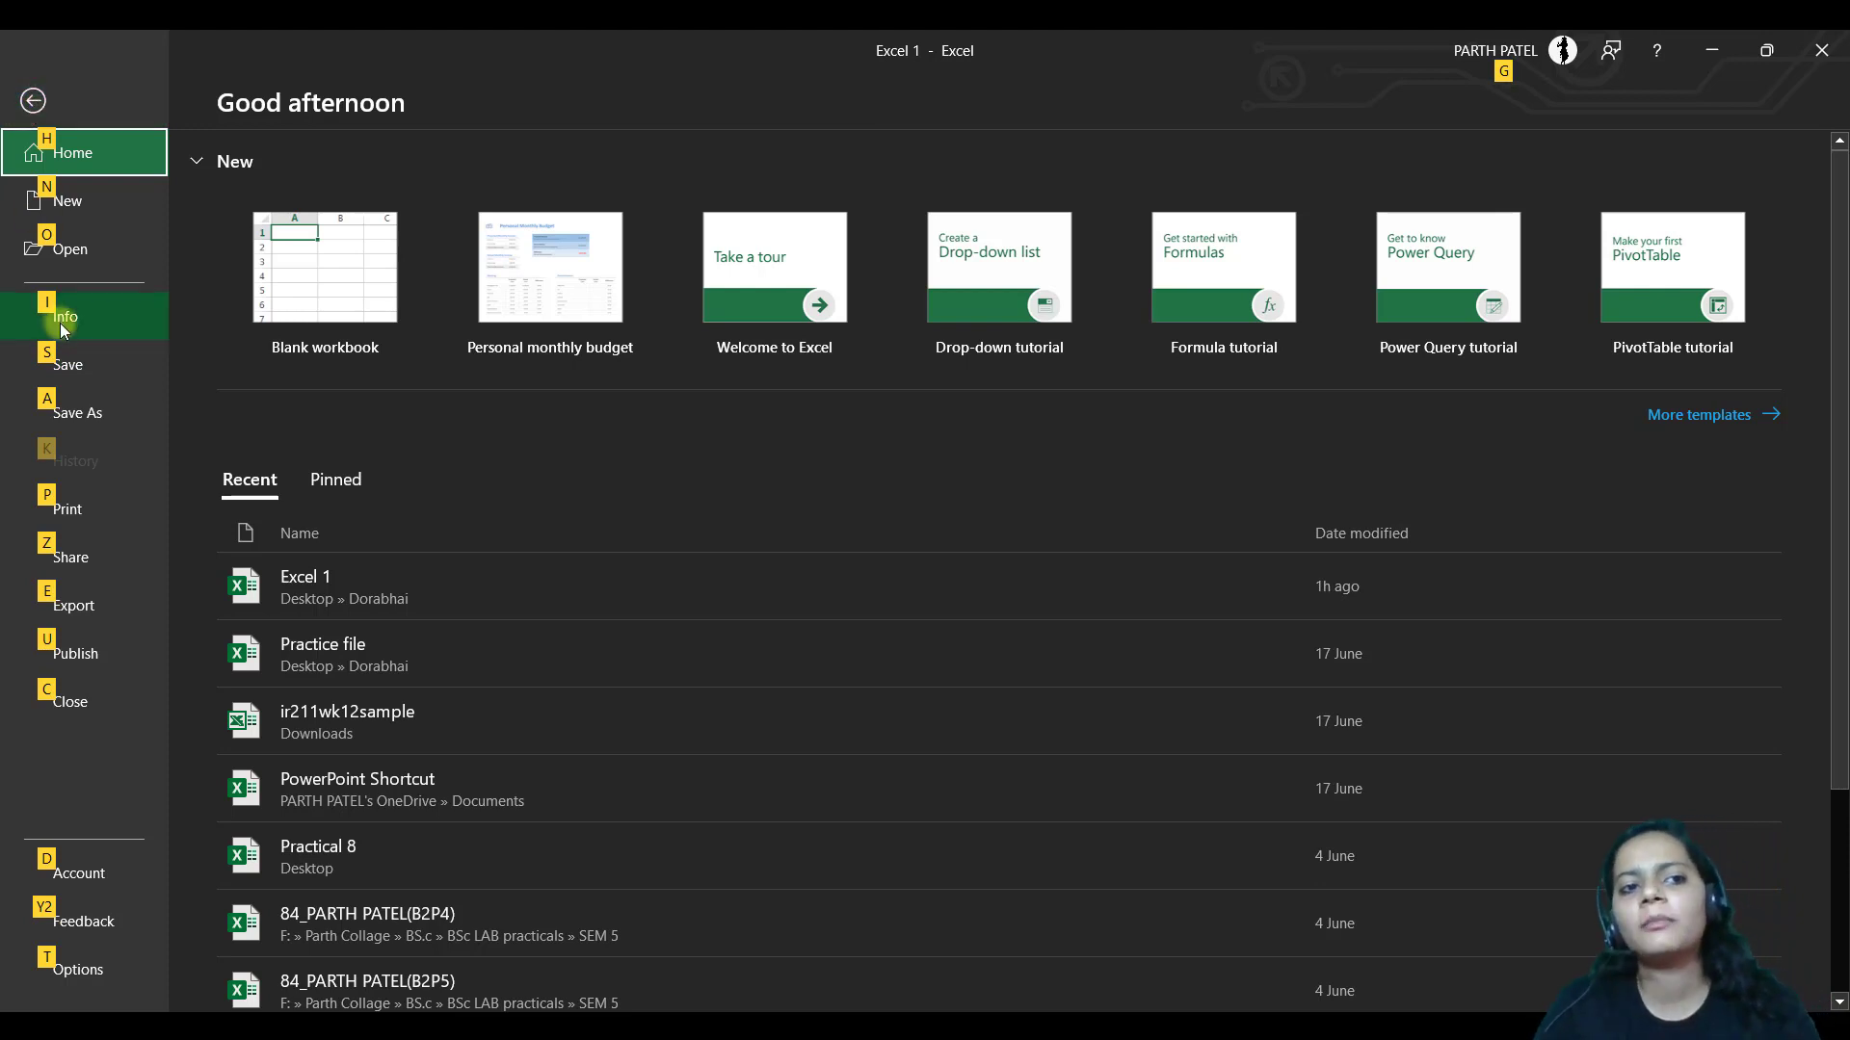
click(33, 101)
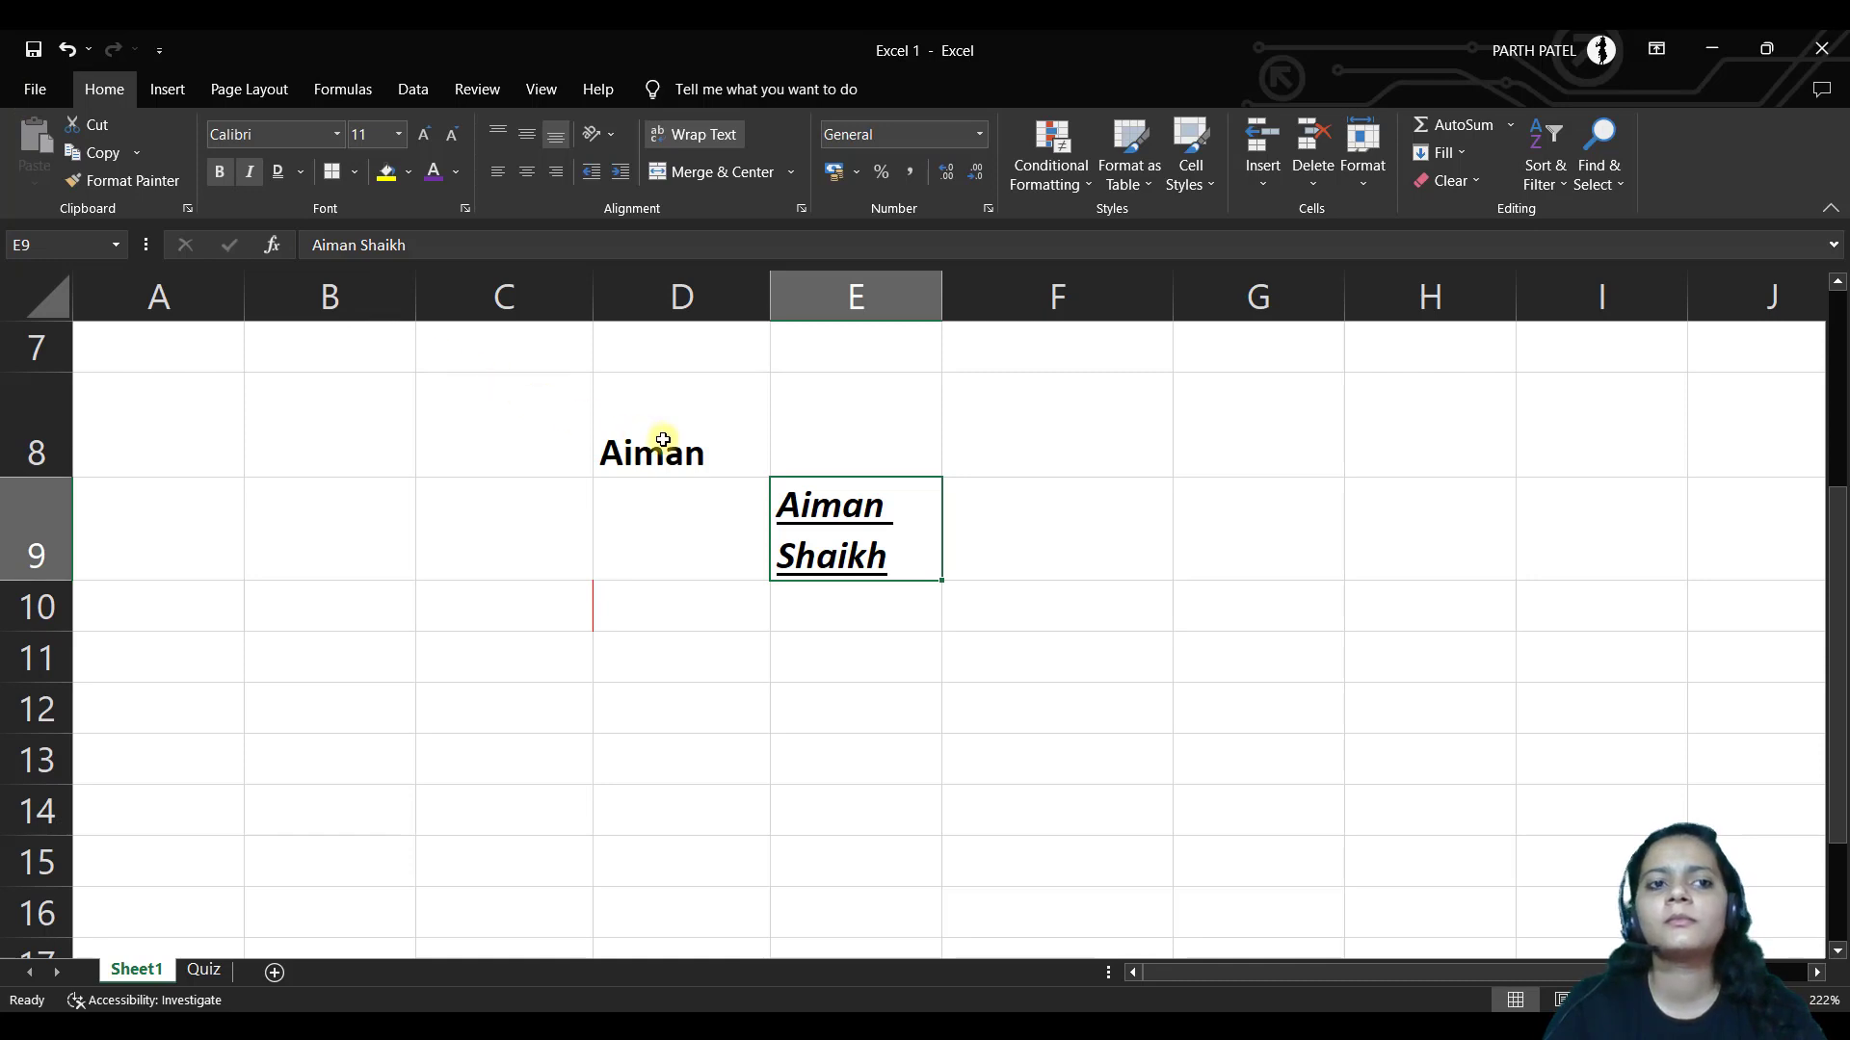
key(alt)
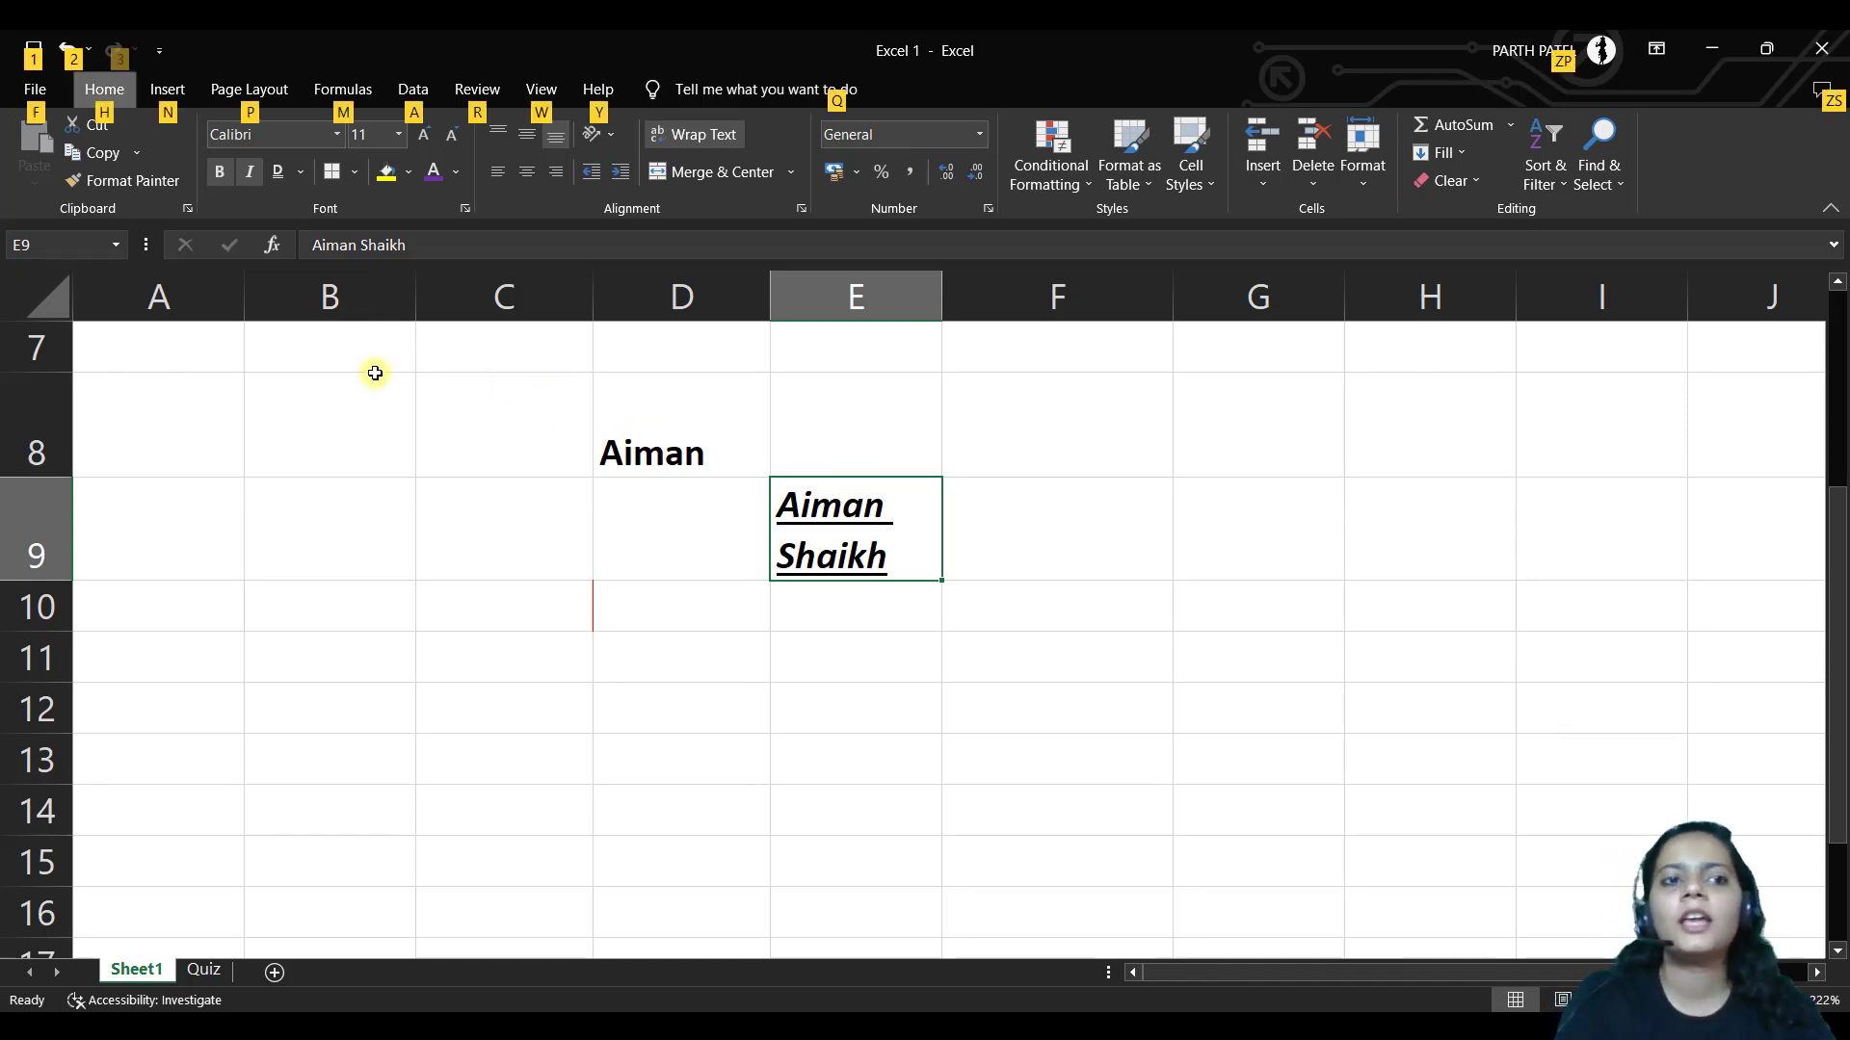
key(h)
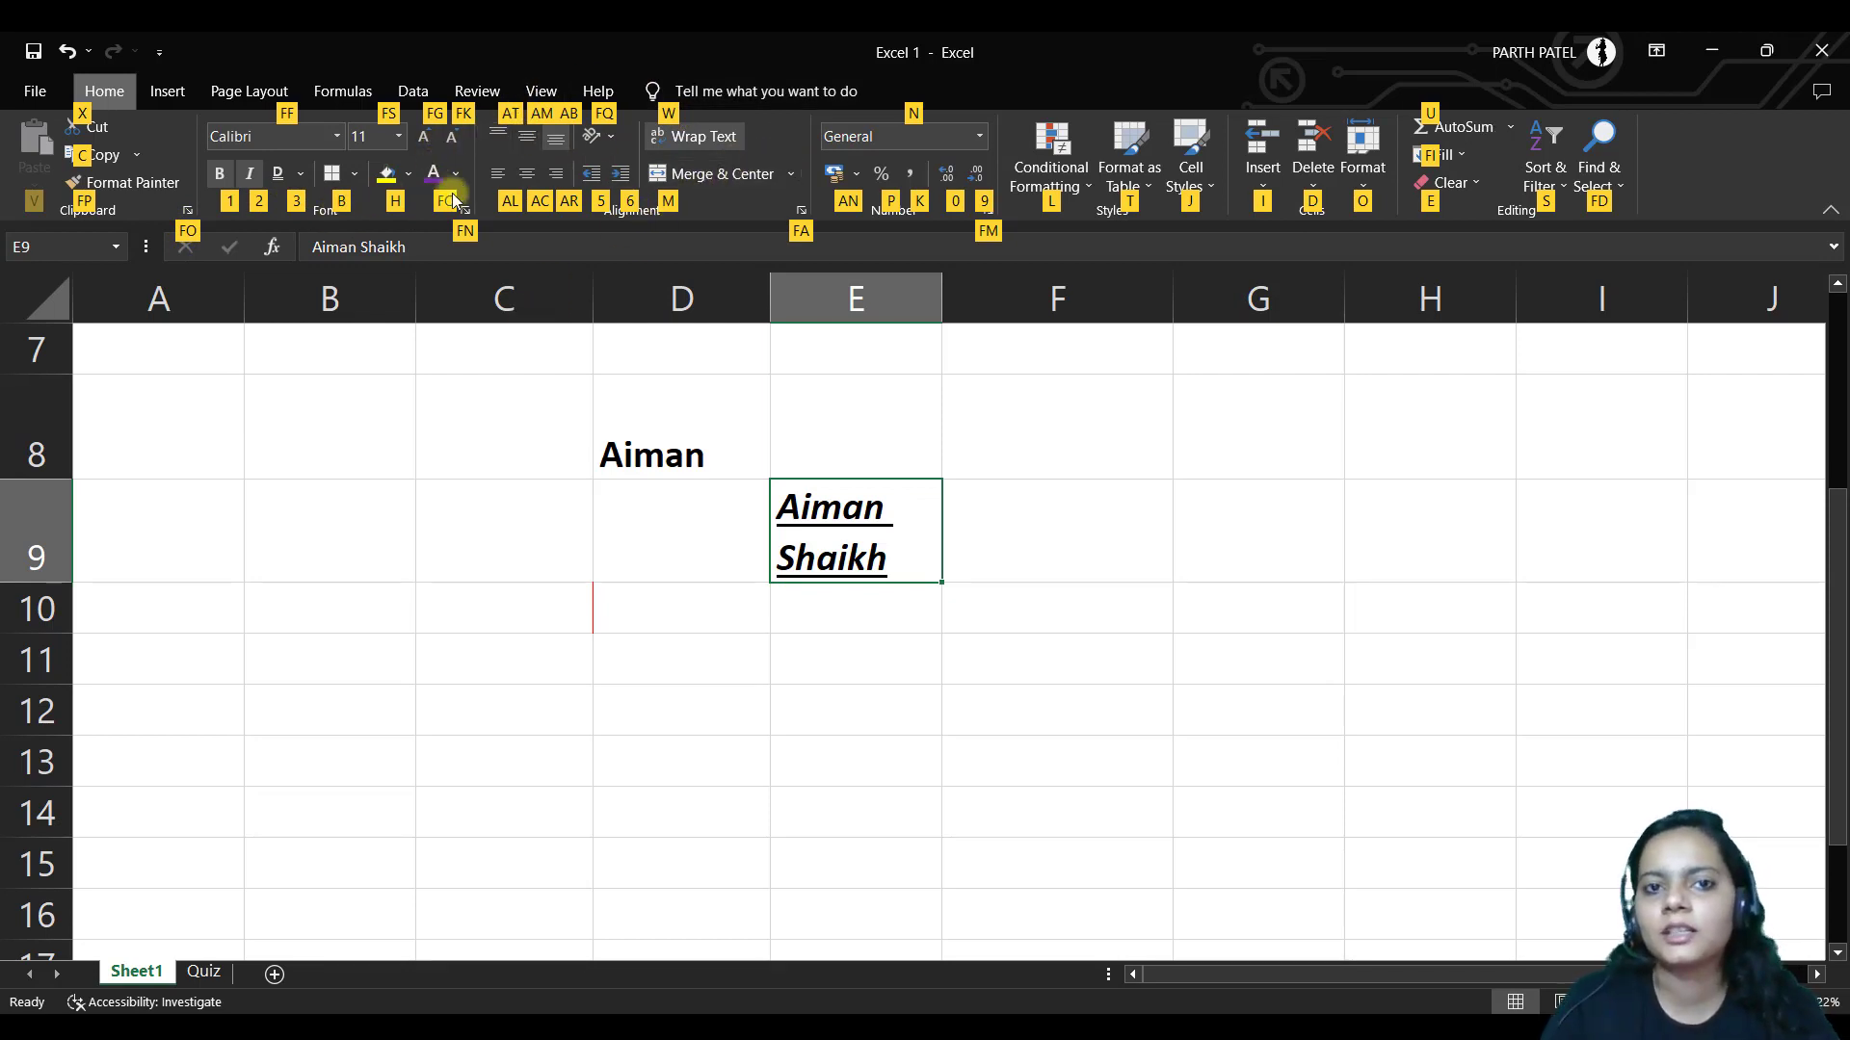
click(703, 501)
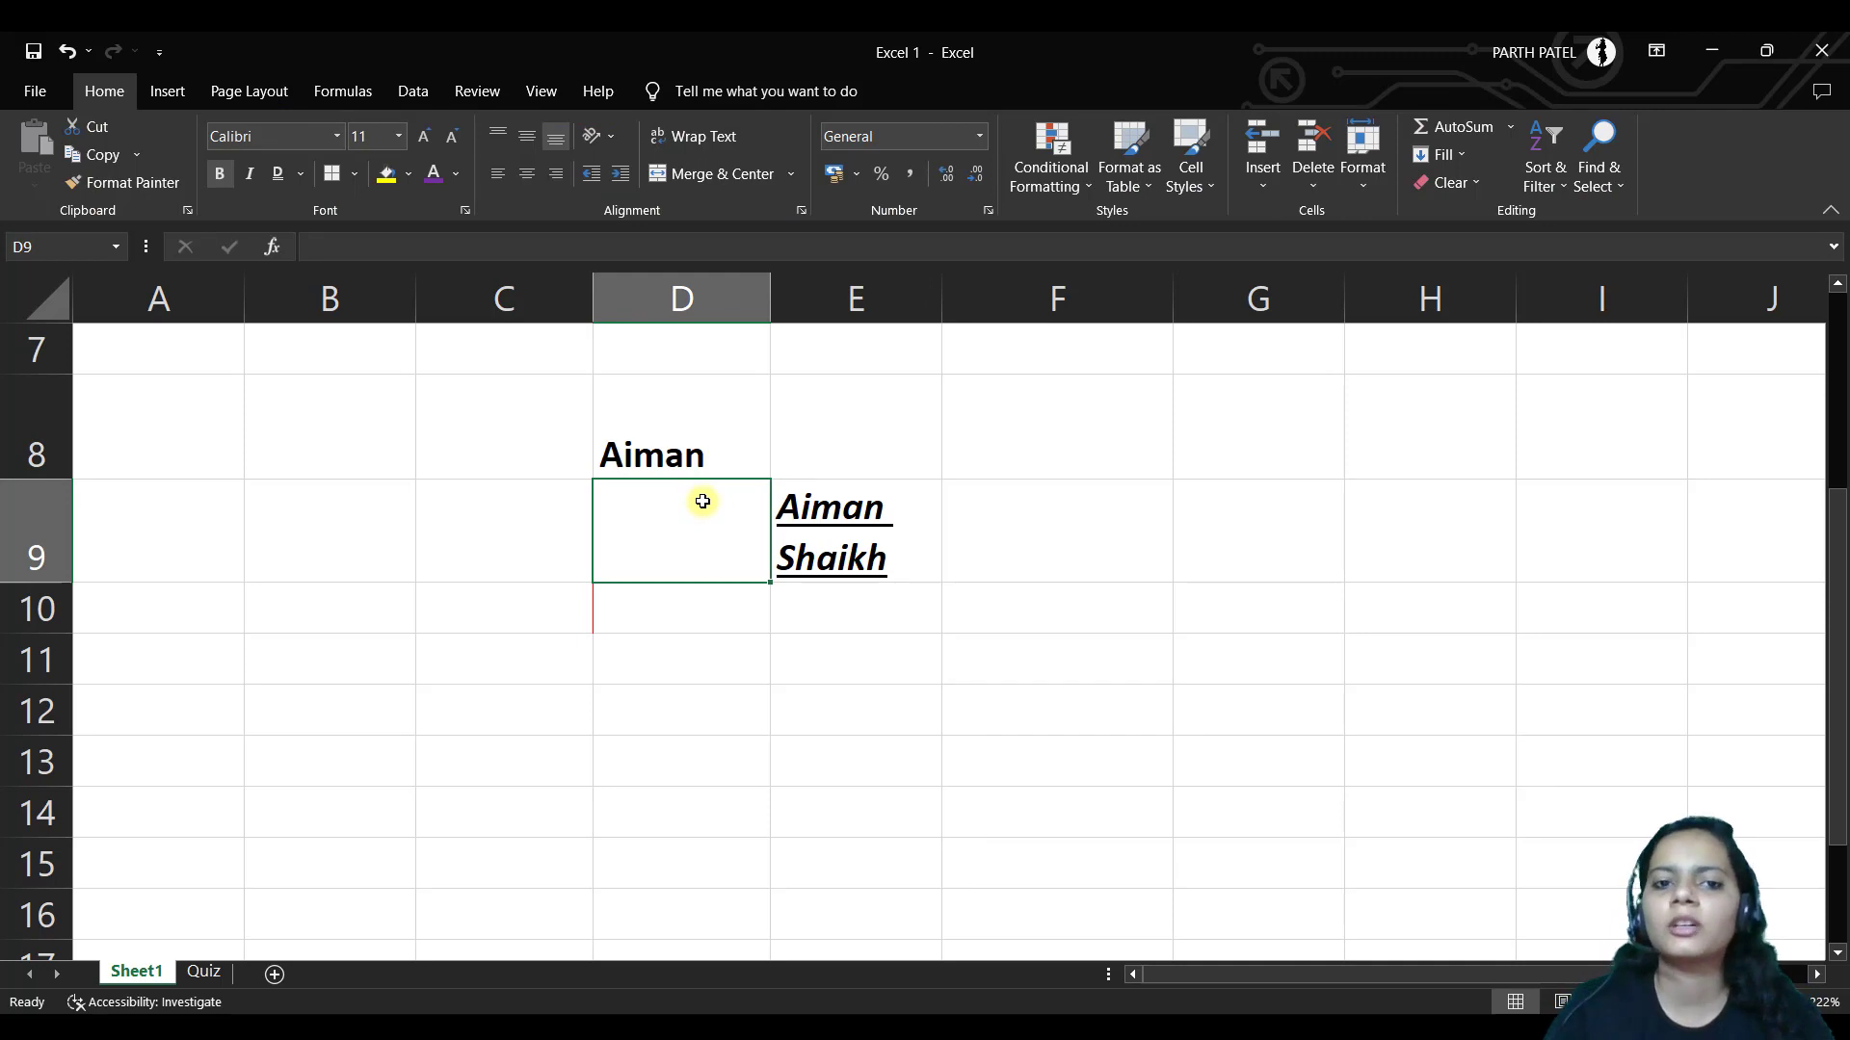
click(734, 437)
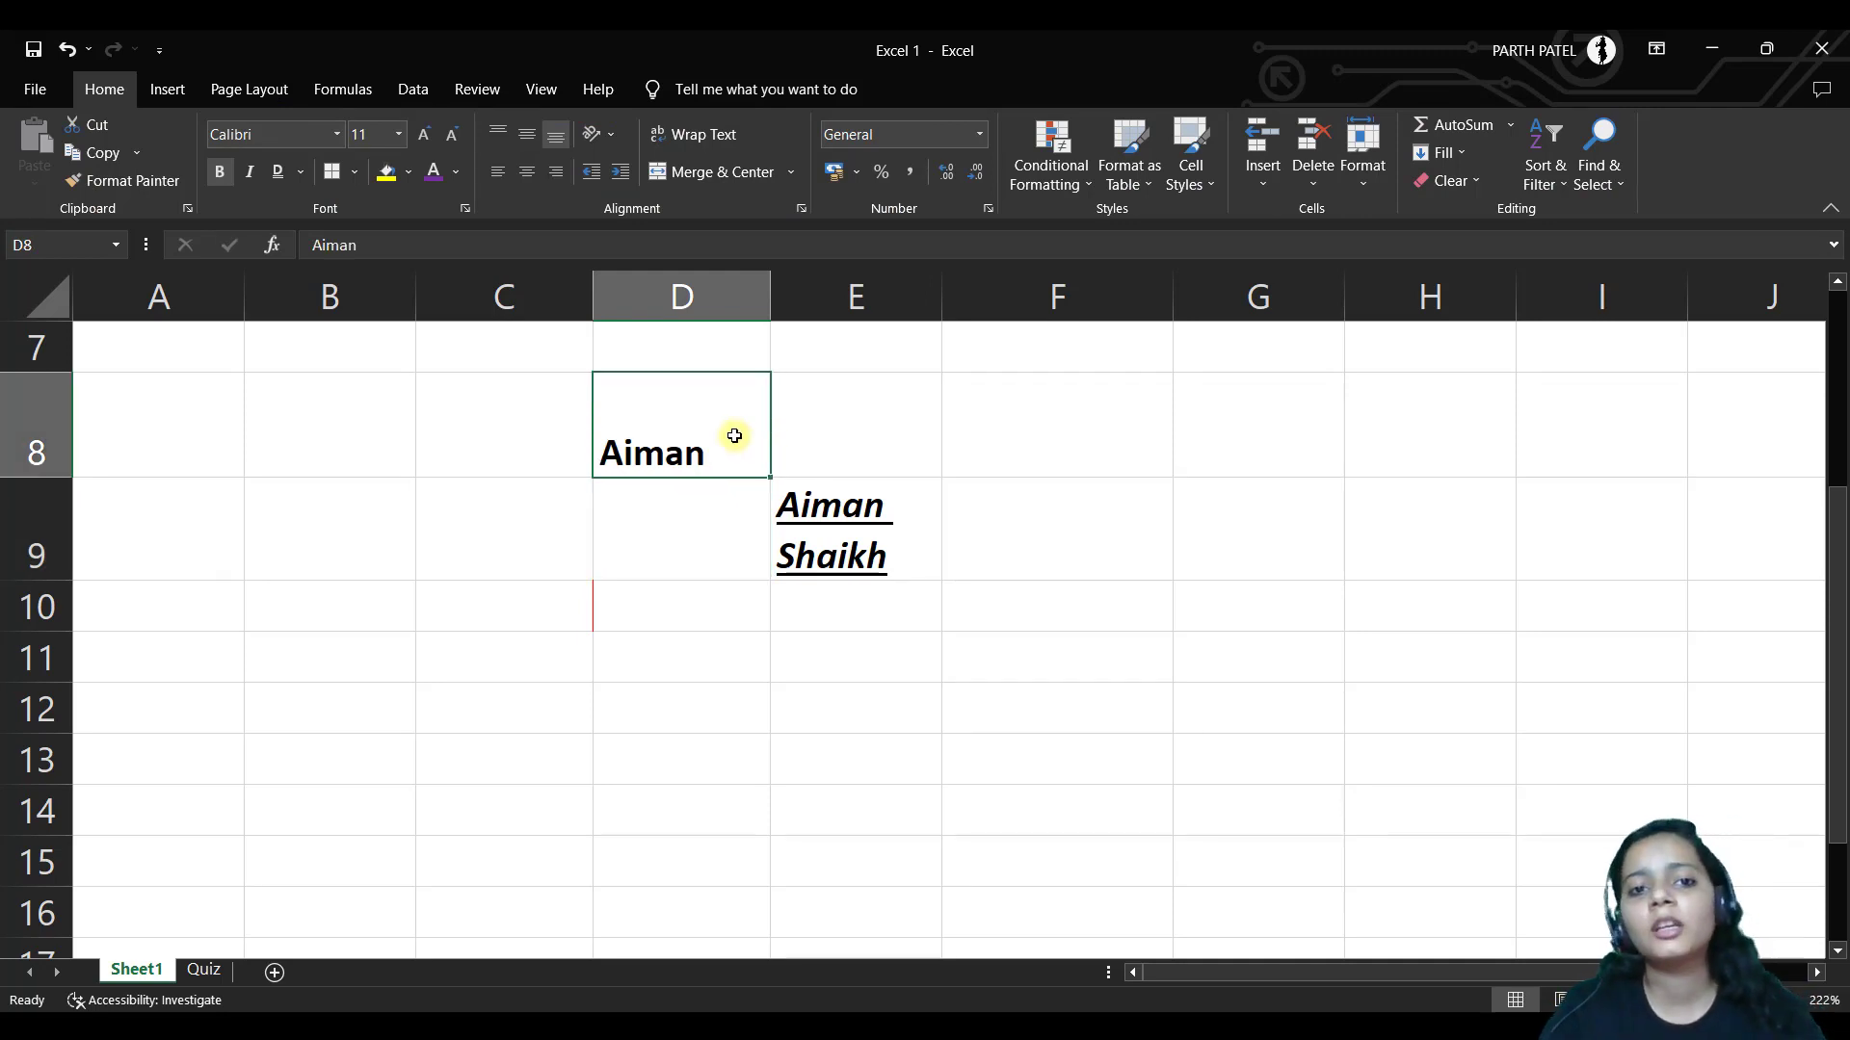
key(ctrl+b)
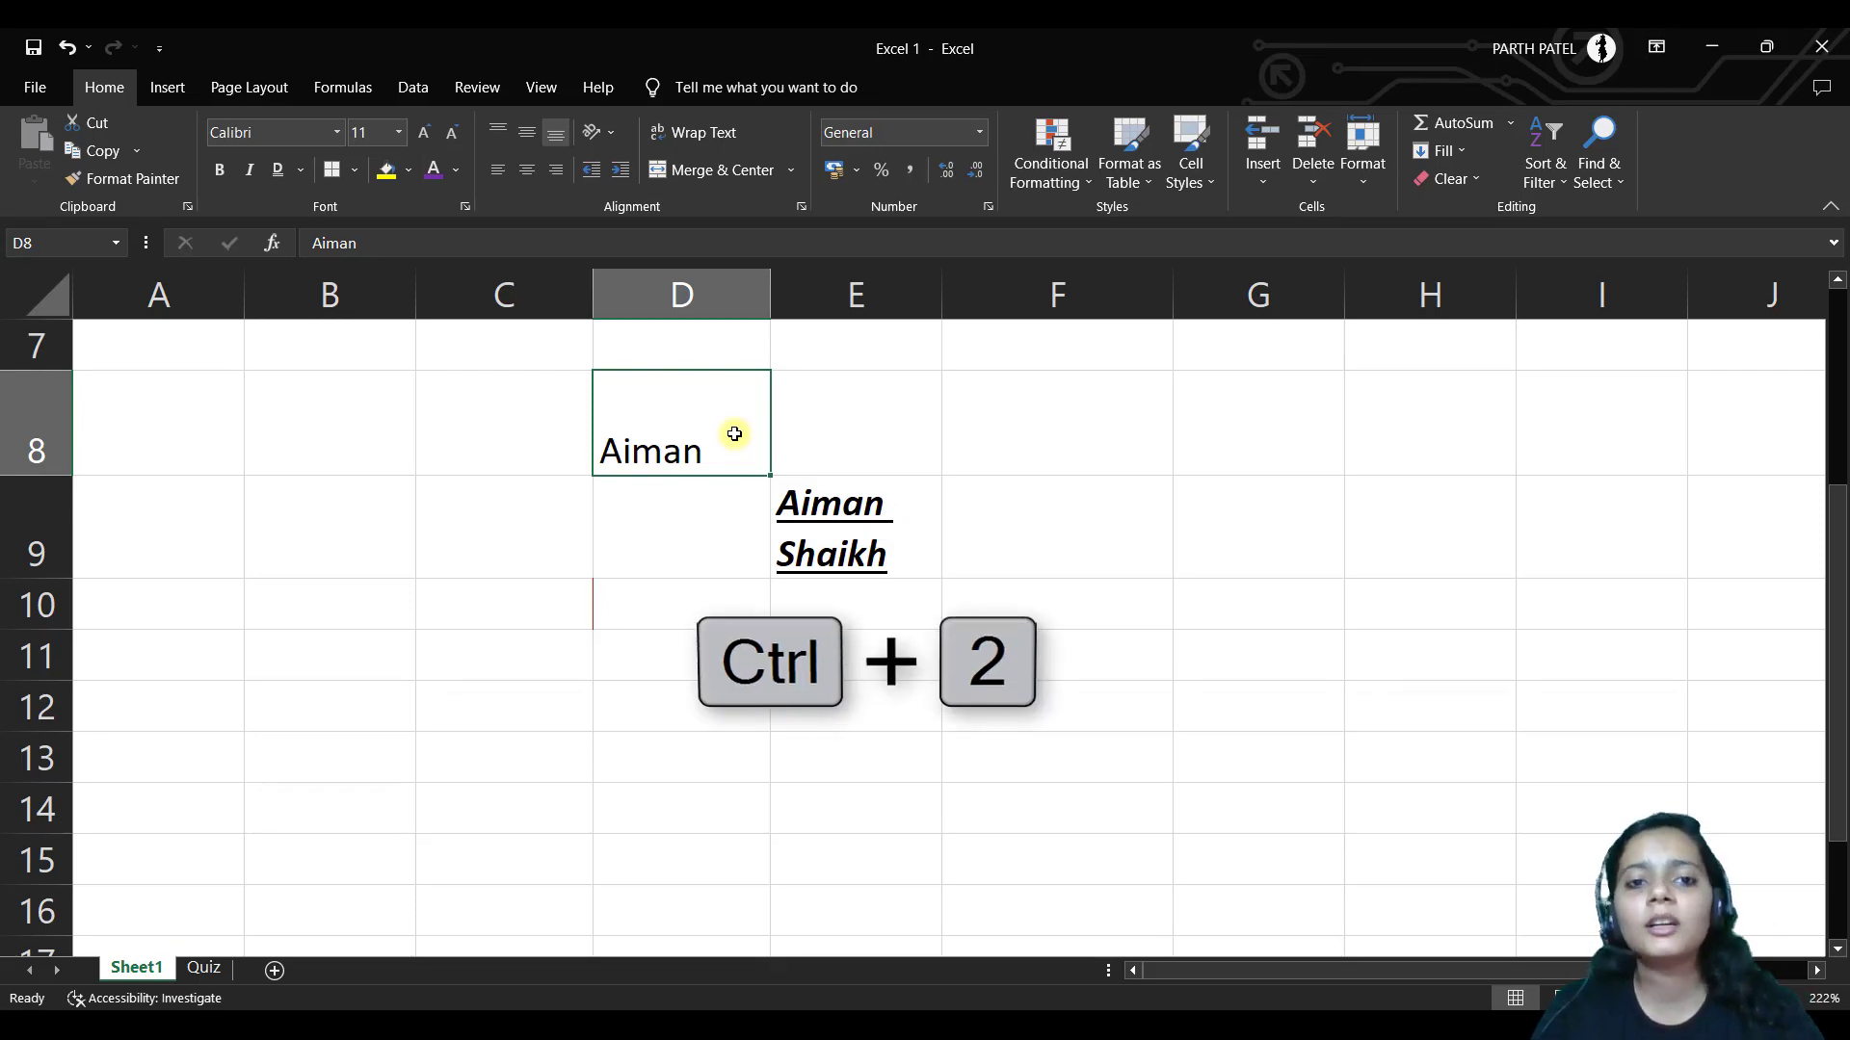
key(ctrl+2)
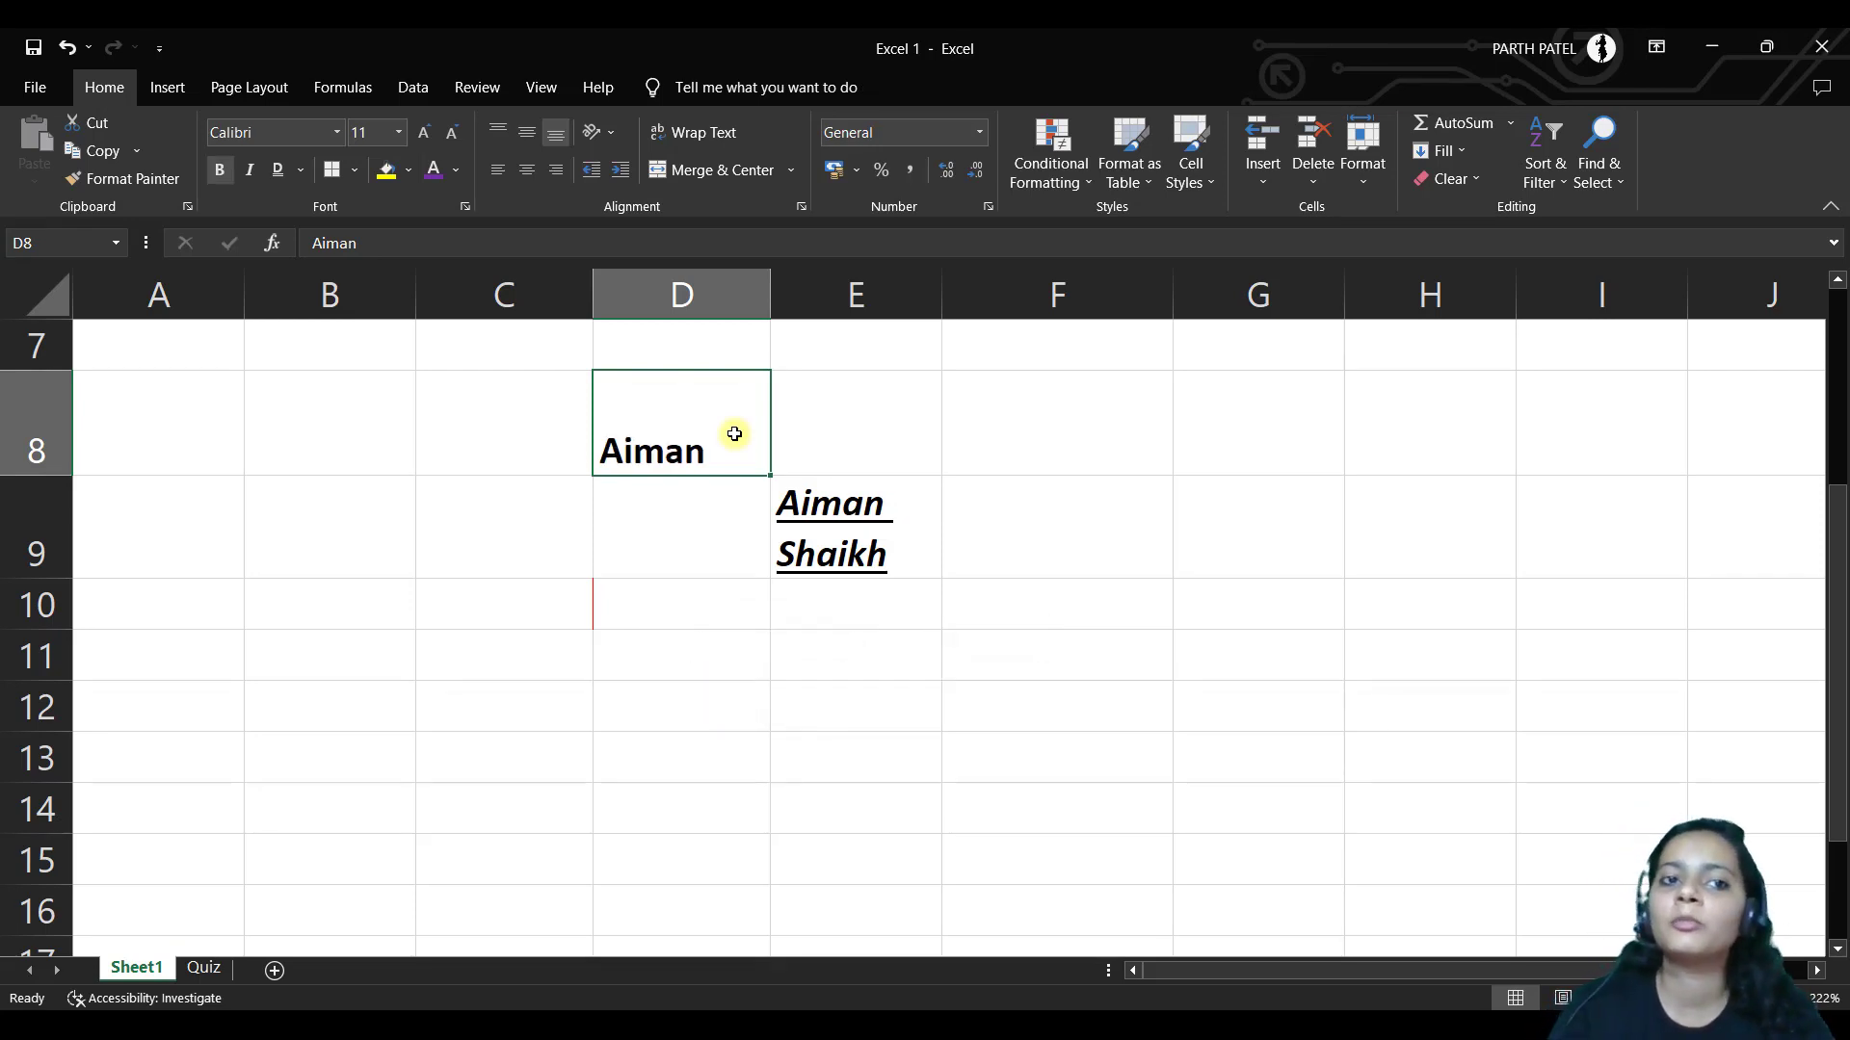